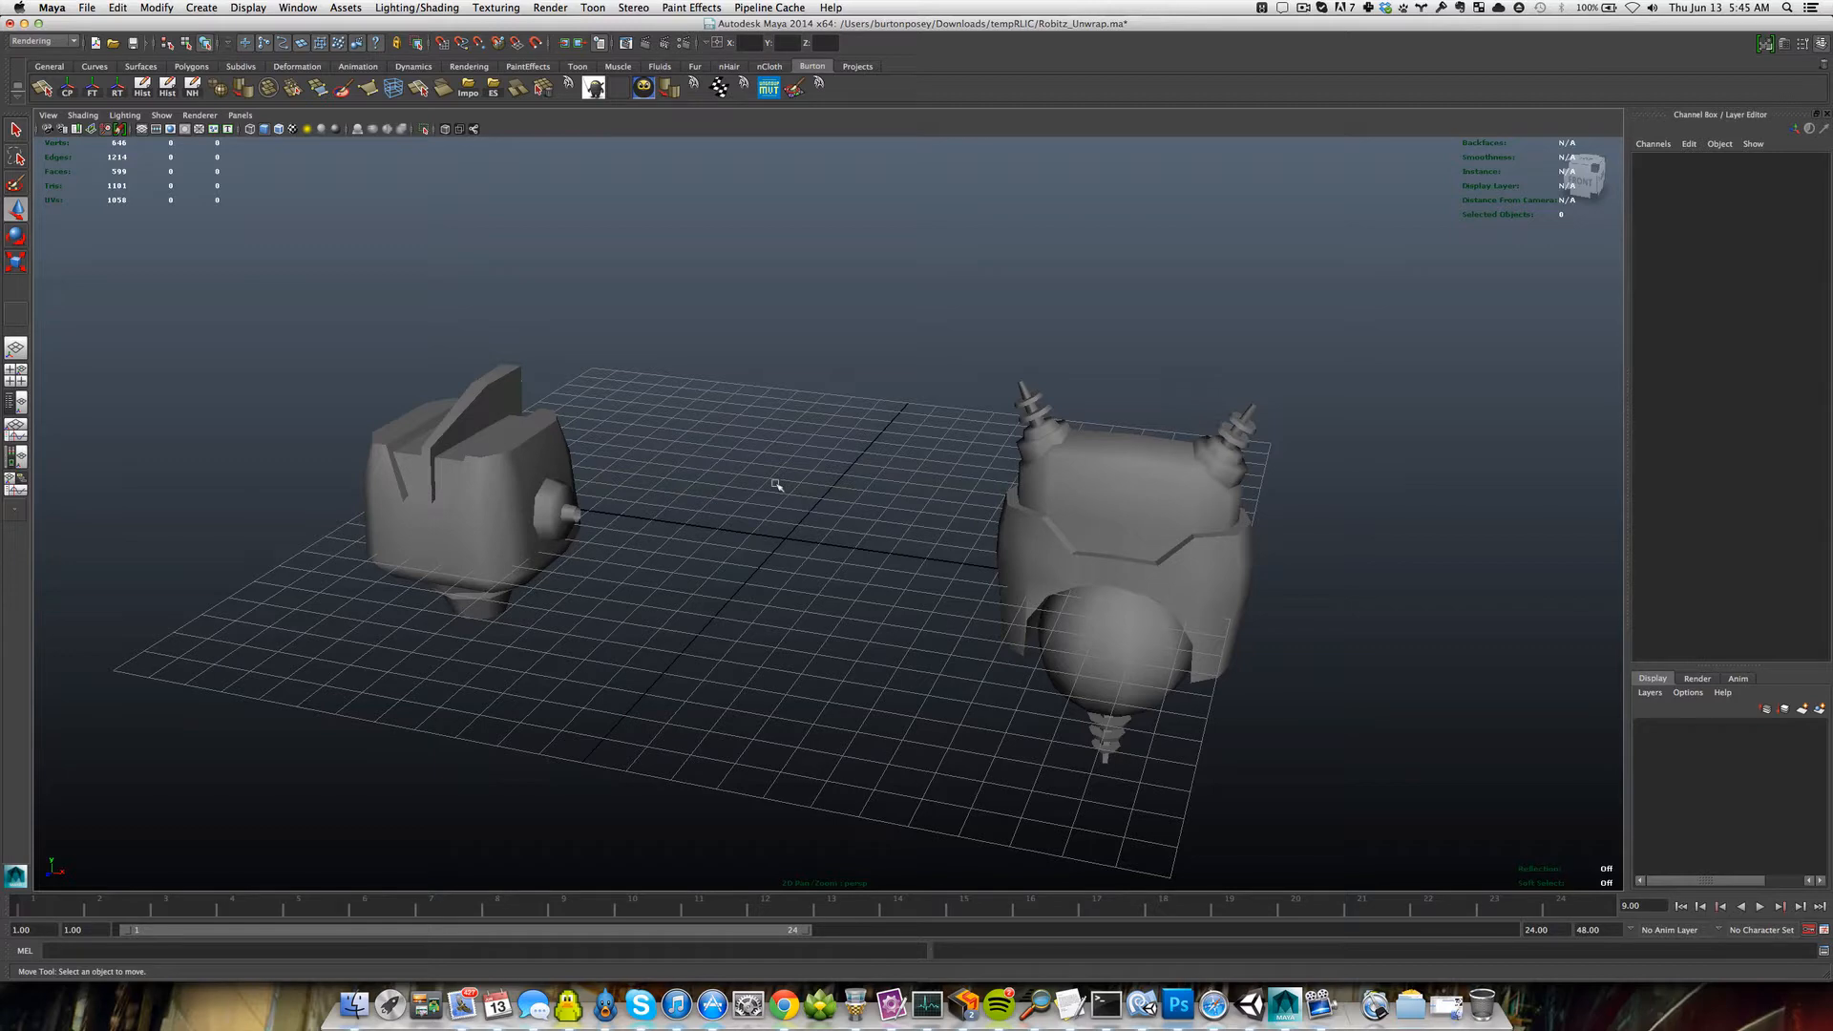
# Examine the two robot models from several angles, including the wireframes of both robots.
pyautogui.scroll(-4, 759, 478)
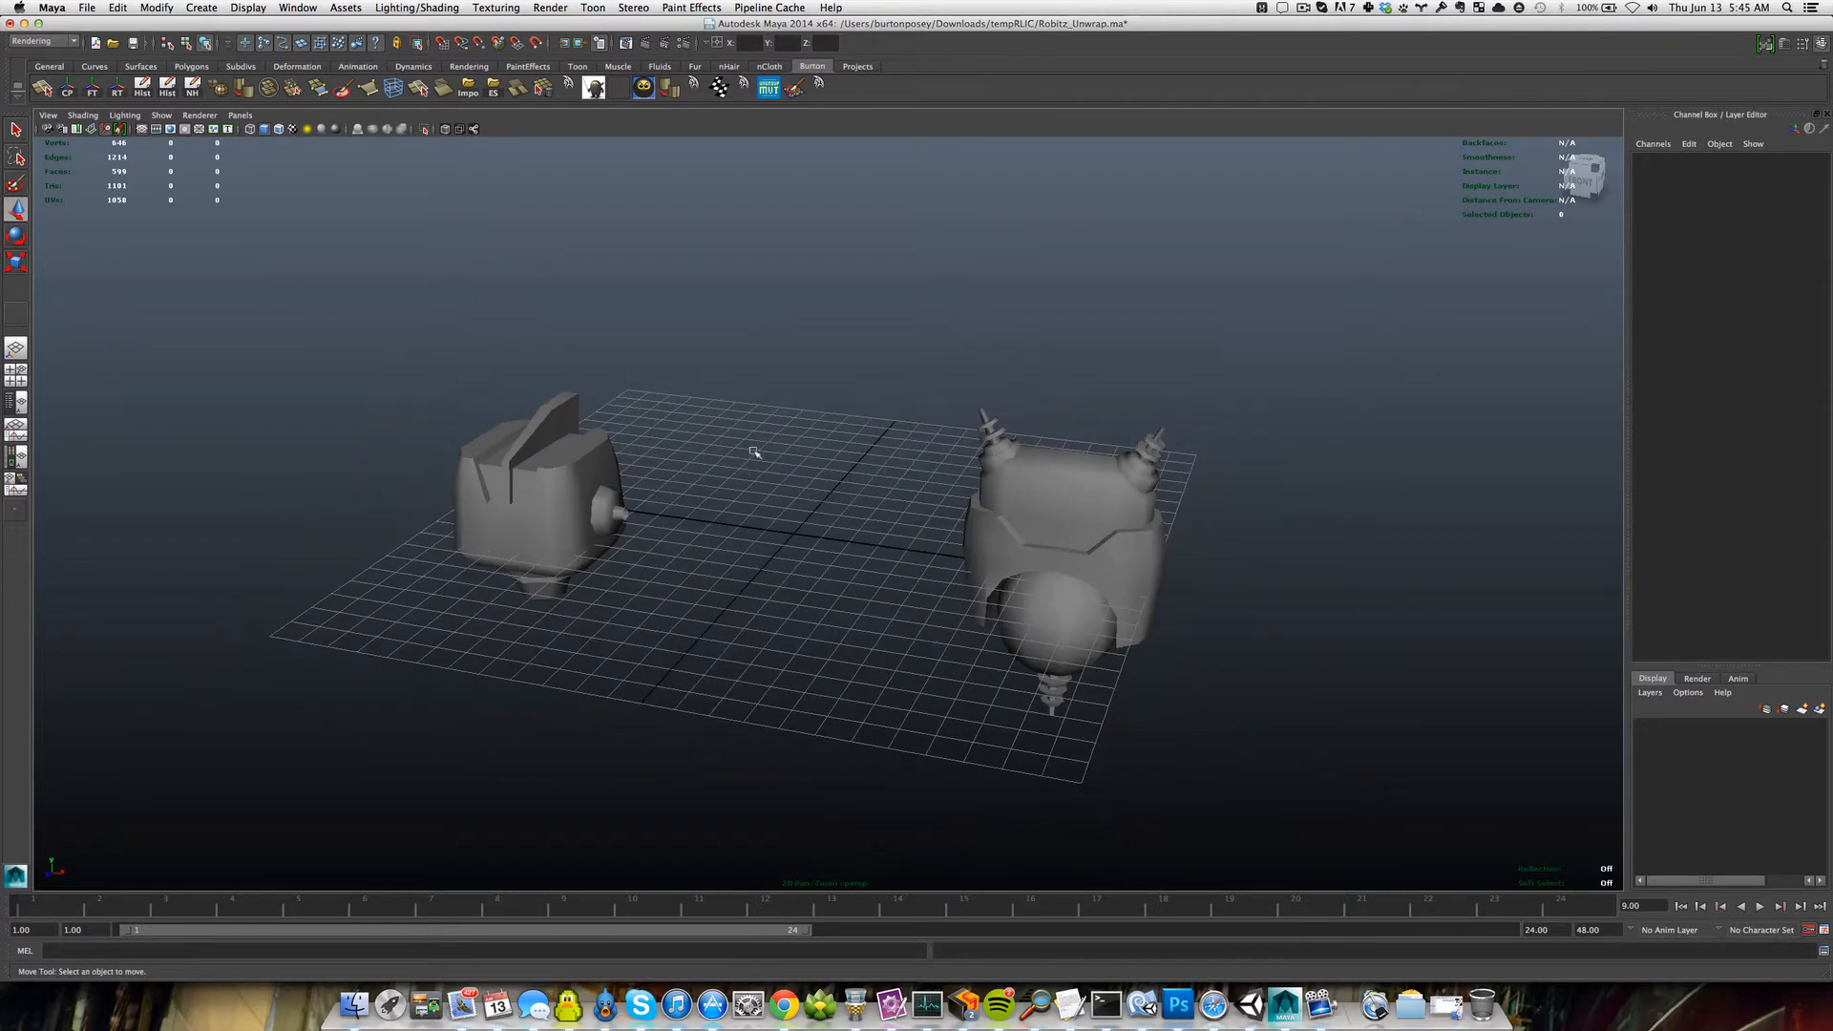
pyautogui.keyDown('alt'); pyautogui.moveTo(759, 452); pyautogui.dragTo(761, 472); pyautogui.keyUp('alt')
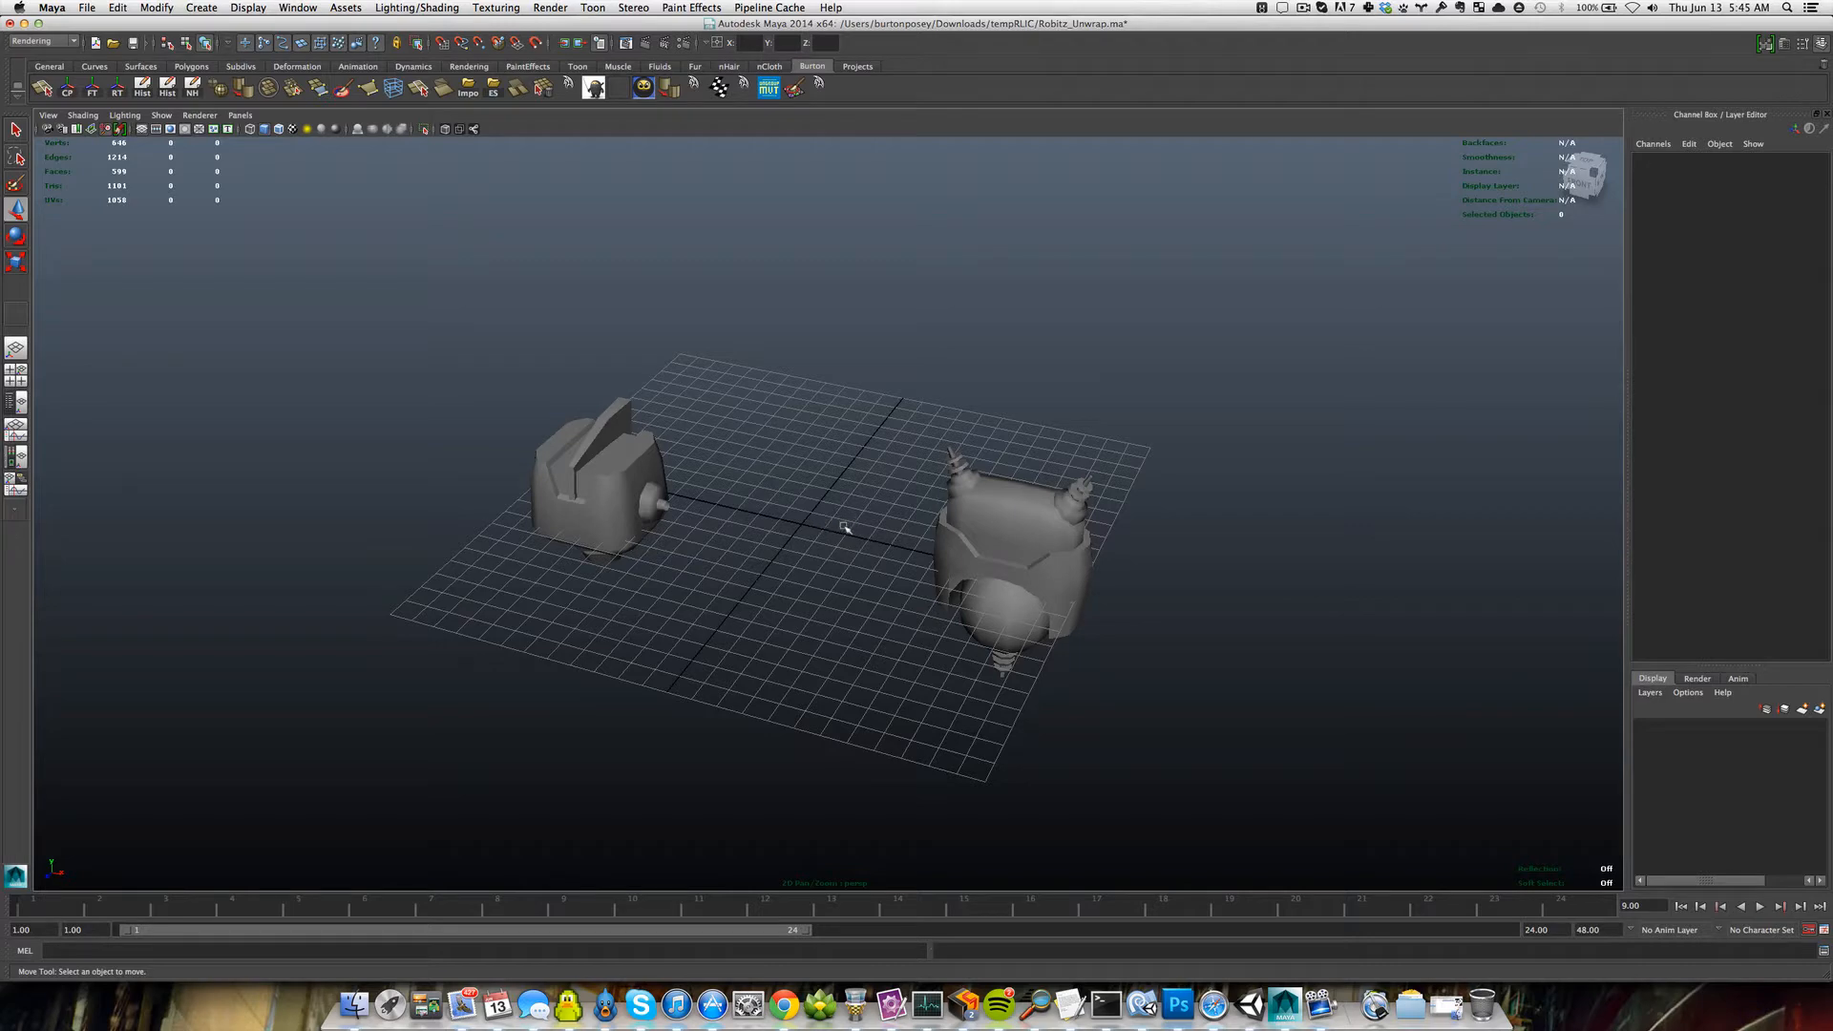
pyautogui.moveTo(845, 528)
pyautogui.keyDown('alt'); pyautogui.mouseDown()
pyautogui.moveTo(856, 491)
pyautogui.moveTo(841, 532)
pyautogui.mouseUp(); pyautogui.keyUp('alt')
pyautogui.scroll(2, 847, 530)
pyautogui.scroll(-2, 846, 532)
pyautogui.scroll(1, 833, 542)
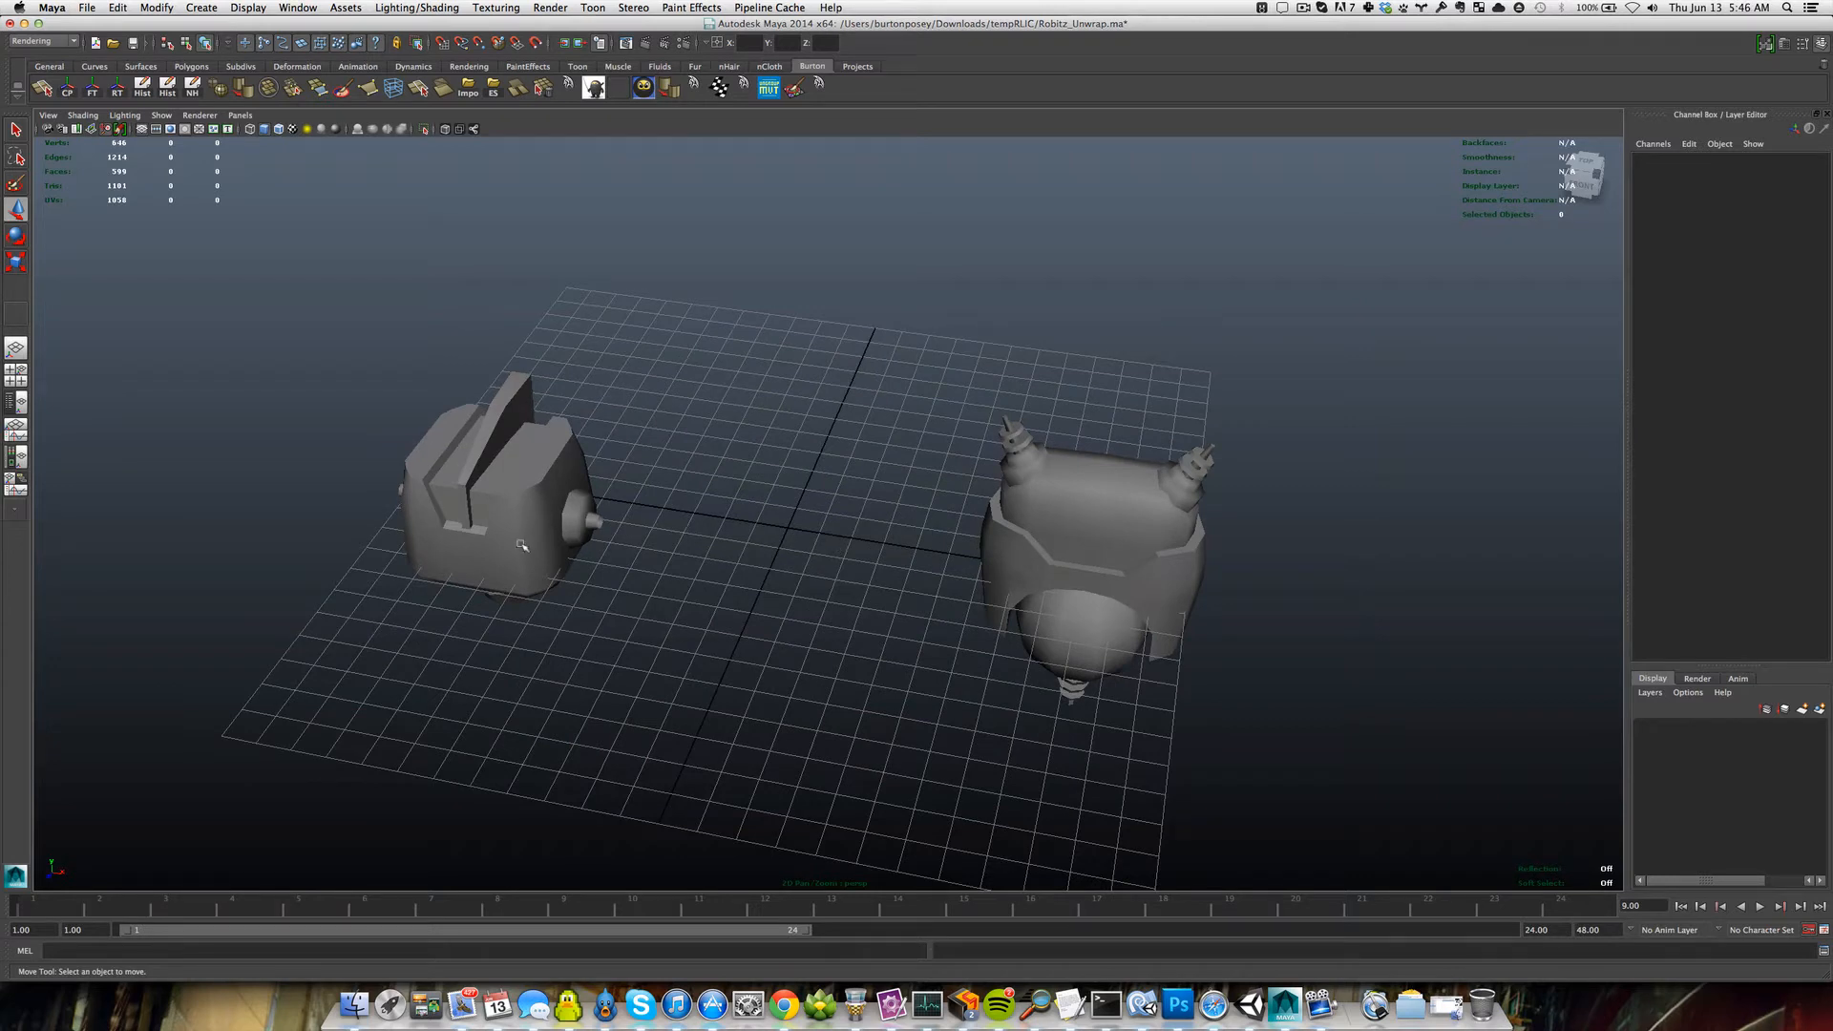
pyautogui.click(545, 562)
pyautogui.scroll(-2, 522, 431)
pyautogui.moveTo(446, 375); pyautogui.dragTo(1062, 701)
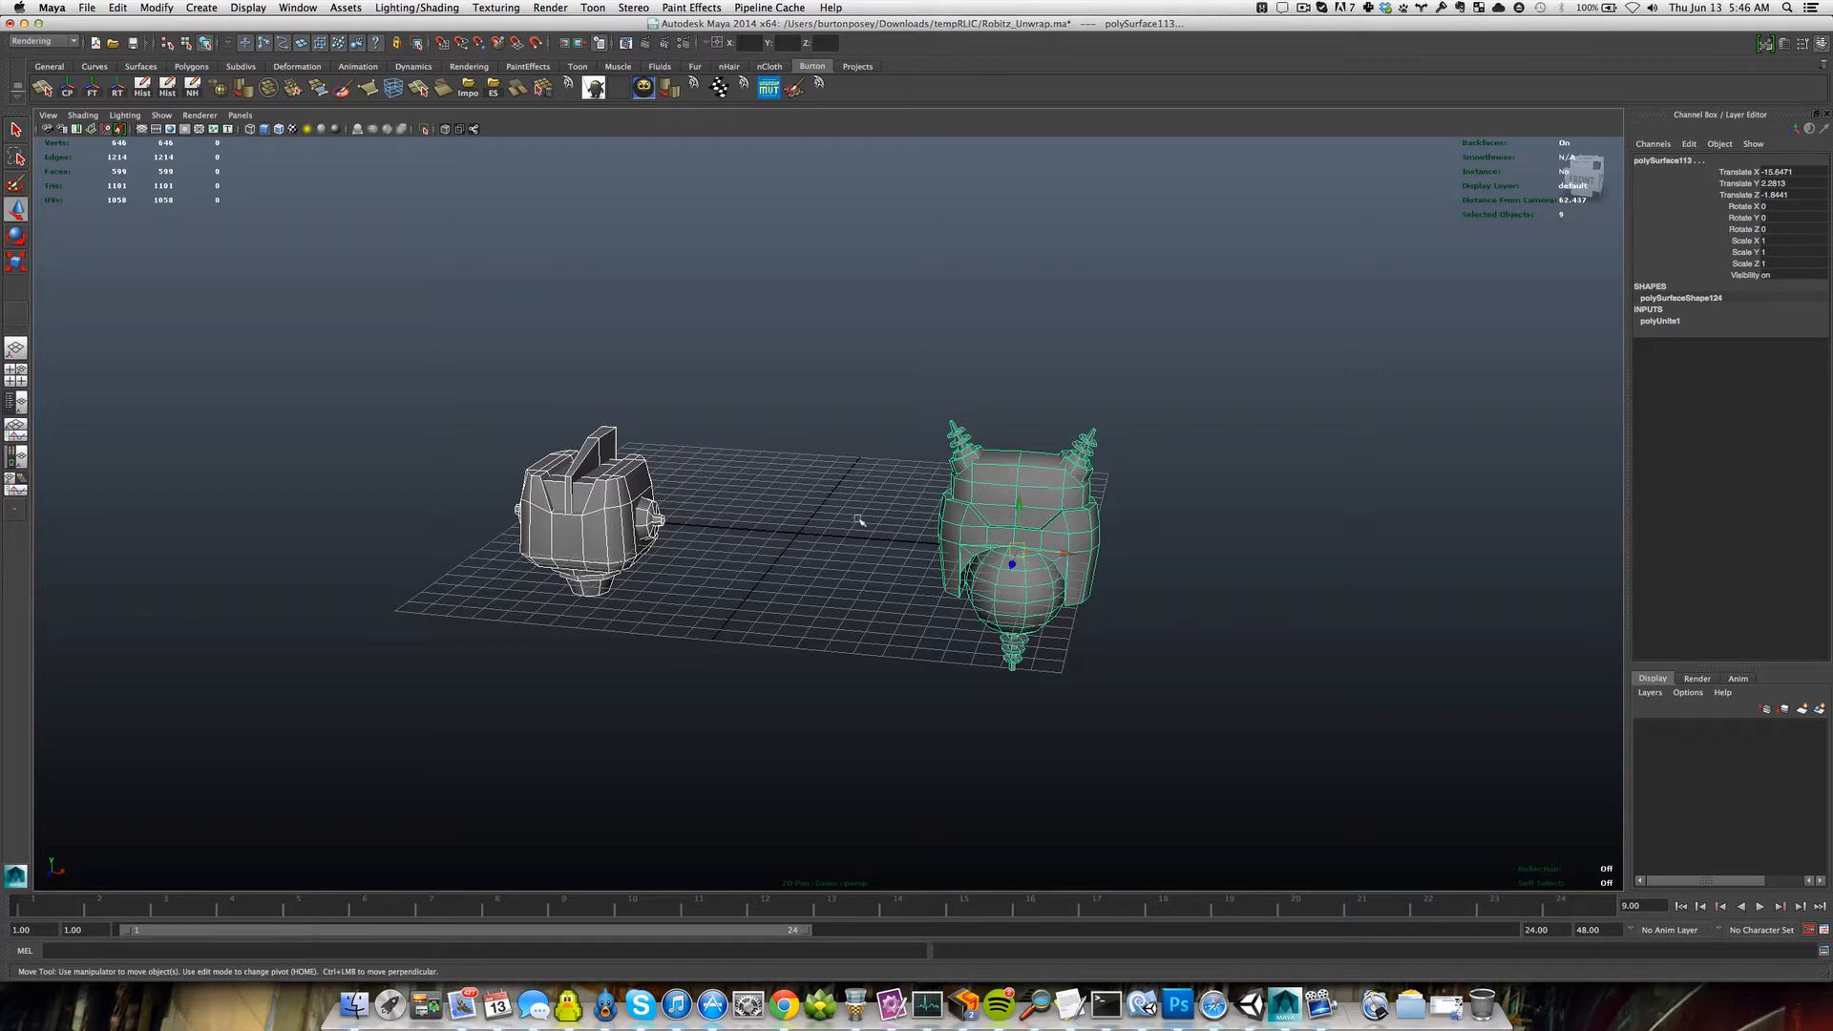
pyautogui.scroll(4, 846, 527)
pyautogui.scroll(-4, 844, 528)
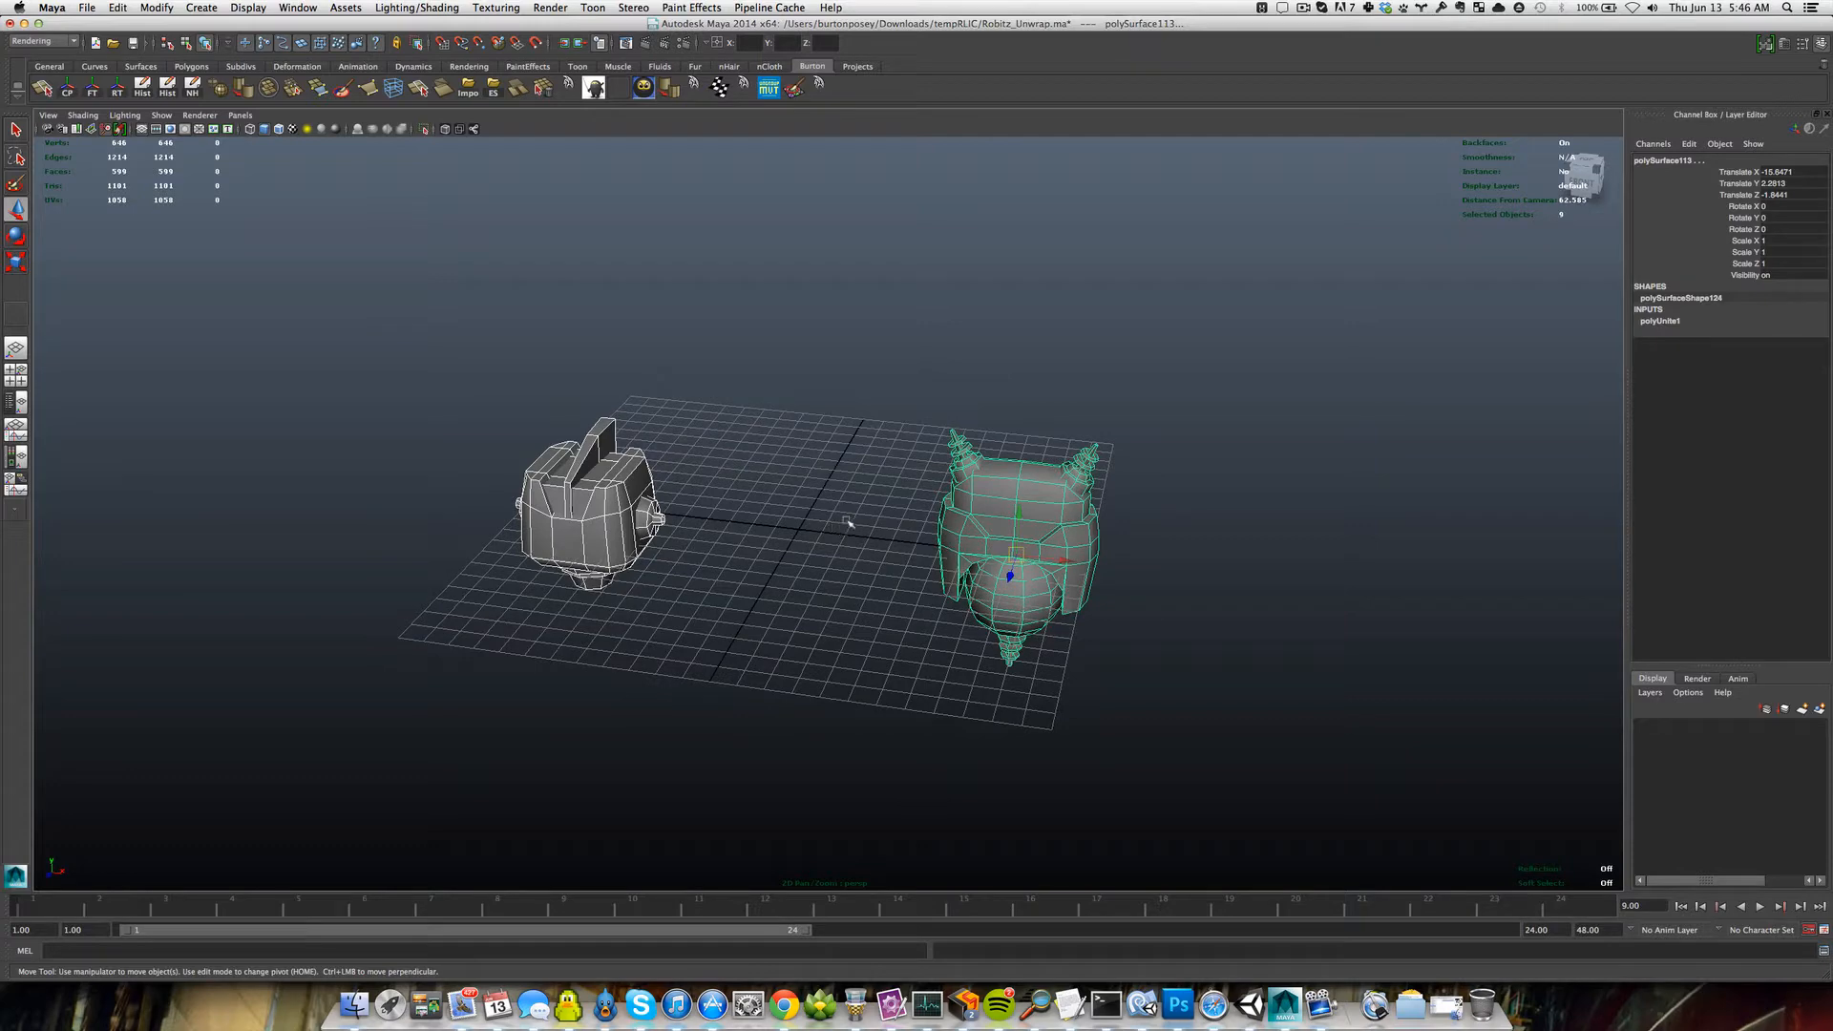
pyautogui.click(791, 571)
pyautogui.moveTo(791, 571)
pyautogui.keyDown('alt'); pyautogui.mouseDown()
pyautogui.moveTo(806, 540)
pyautogui.moveTo(892, 540)
pyautogui.moveTo(819, 557)
pyautogui.mouseUp(); pyautogui.keyUp('alt')
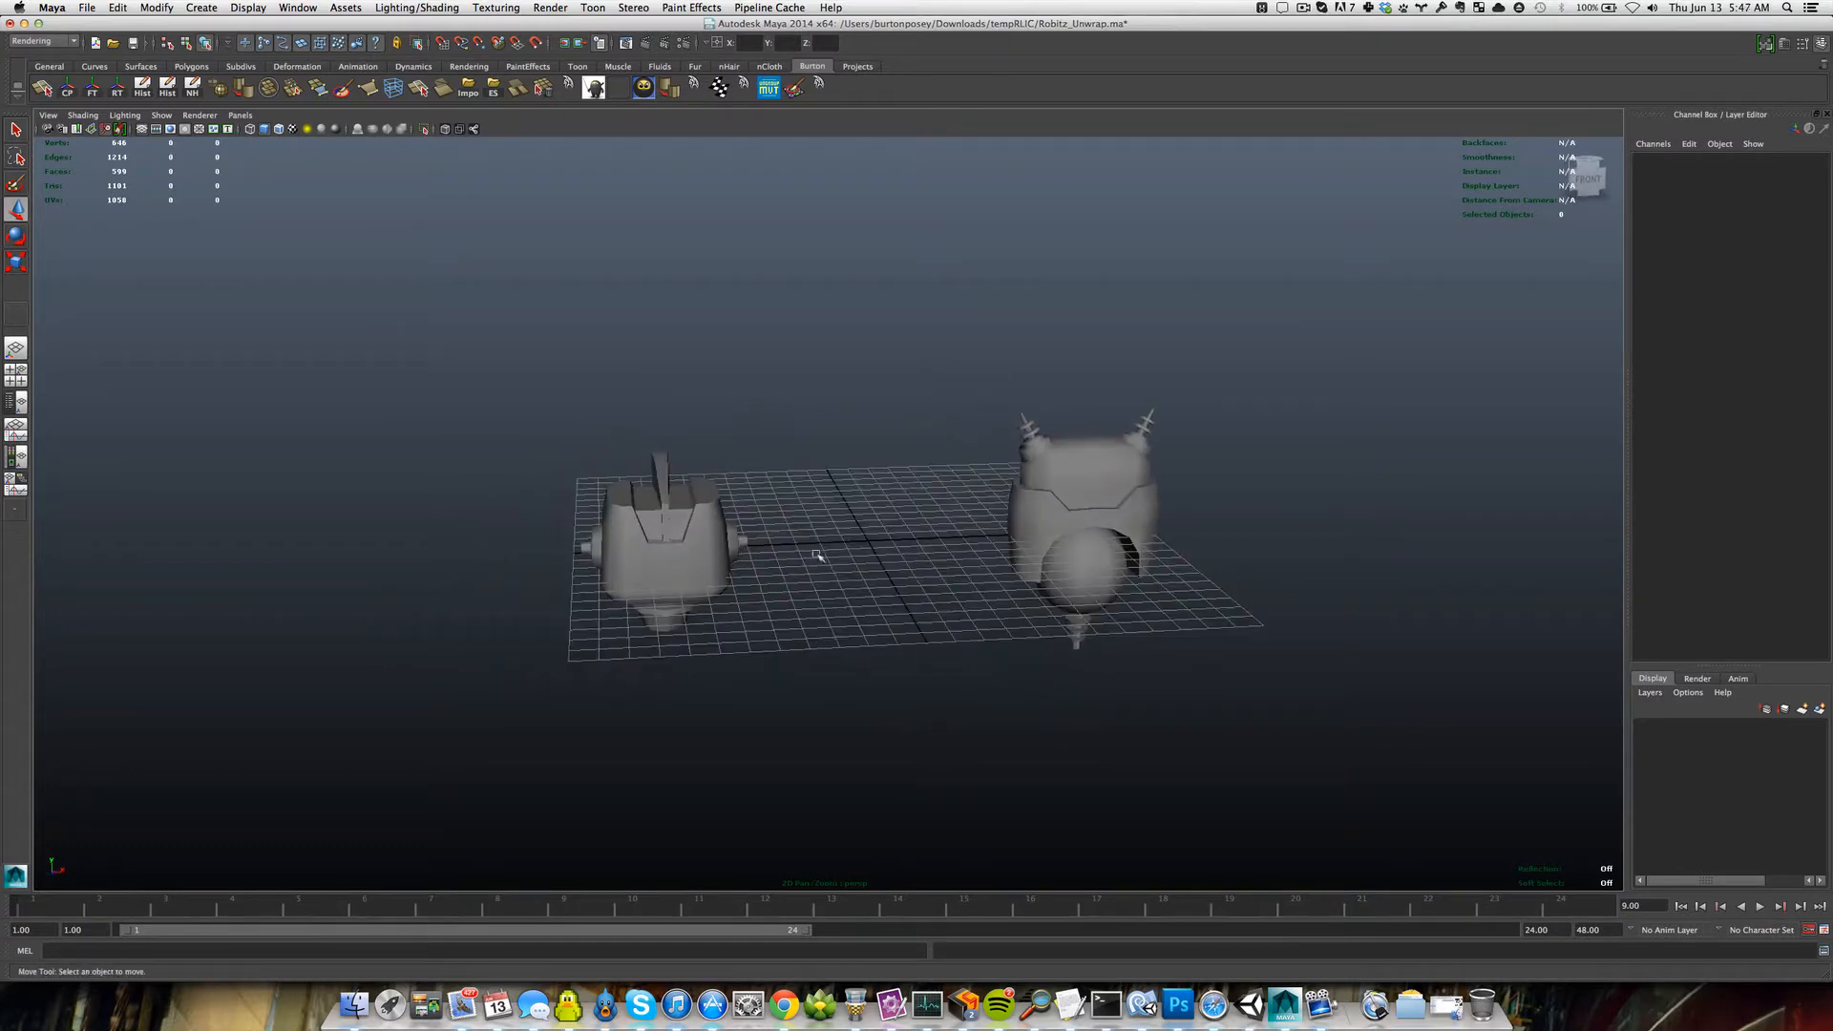
pyautogui.moveTo(493, 392); pyautogui.dragTo(902, 803)
pyautogui.keyDown('alt'); pyautogui.moveTo(902, 798); pyautogui.dragTo(965, 662); pyautogui.keyUp('alt')
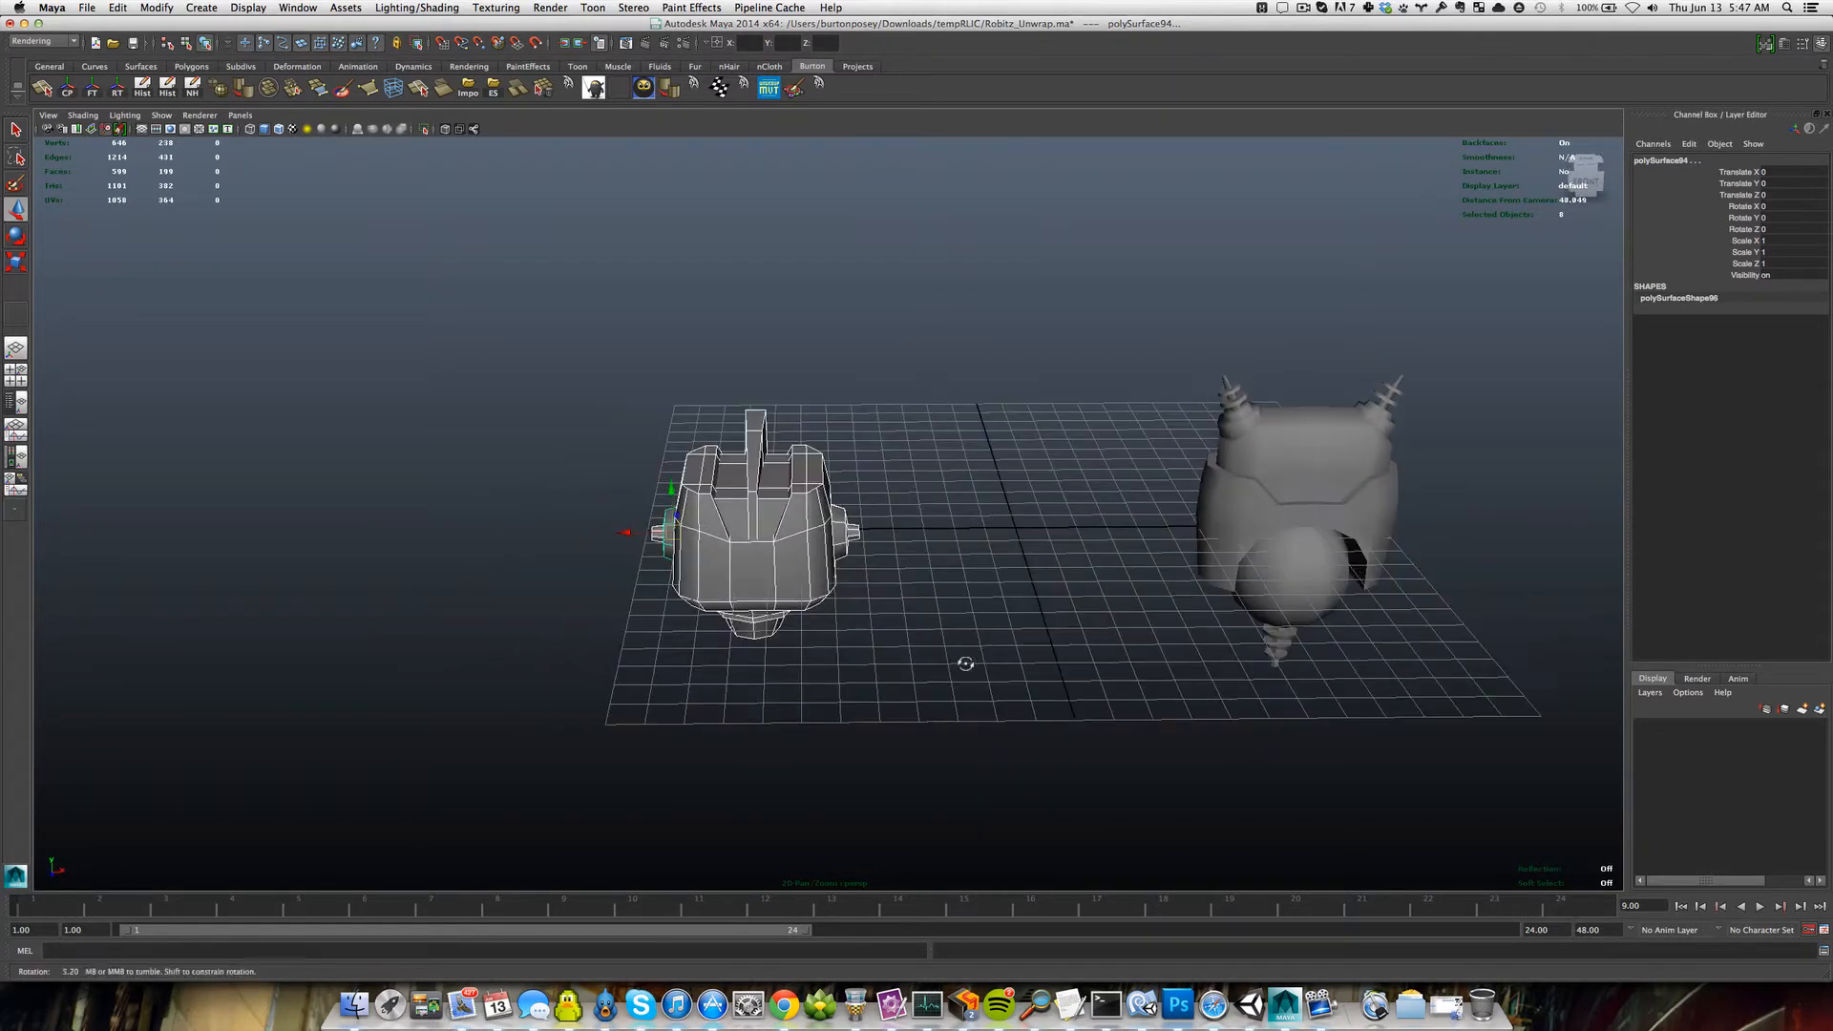
pyautogui.click(573, 329)
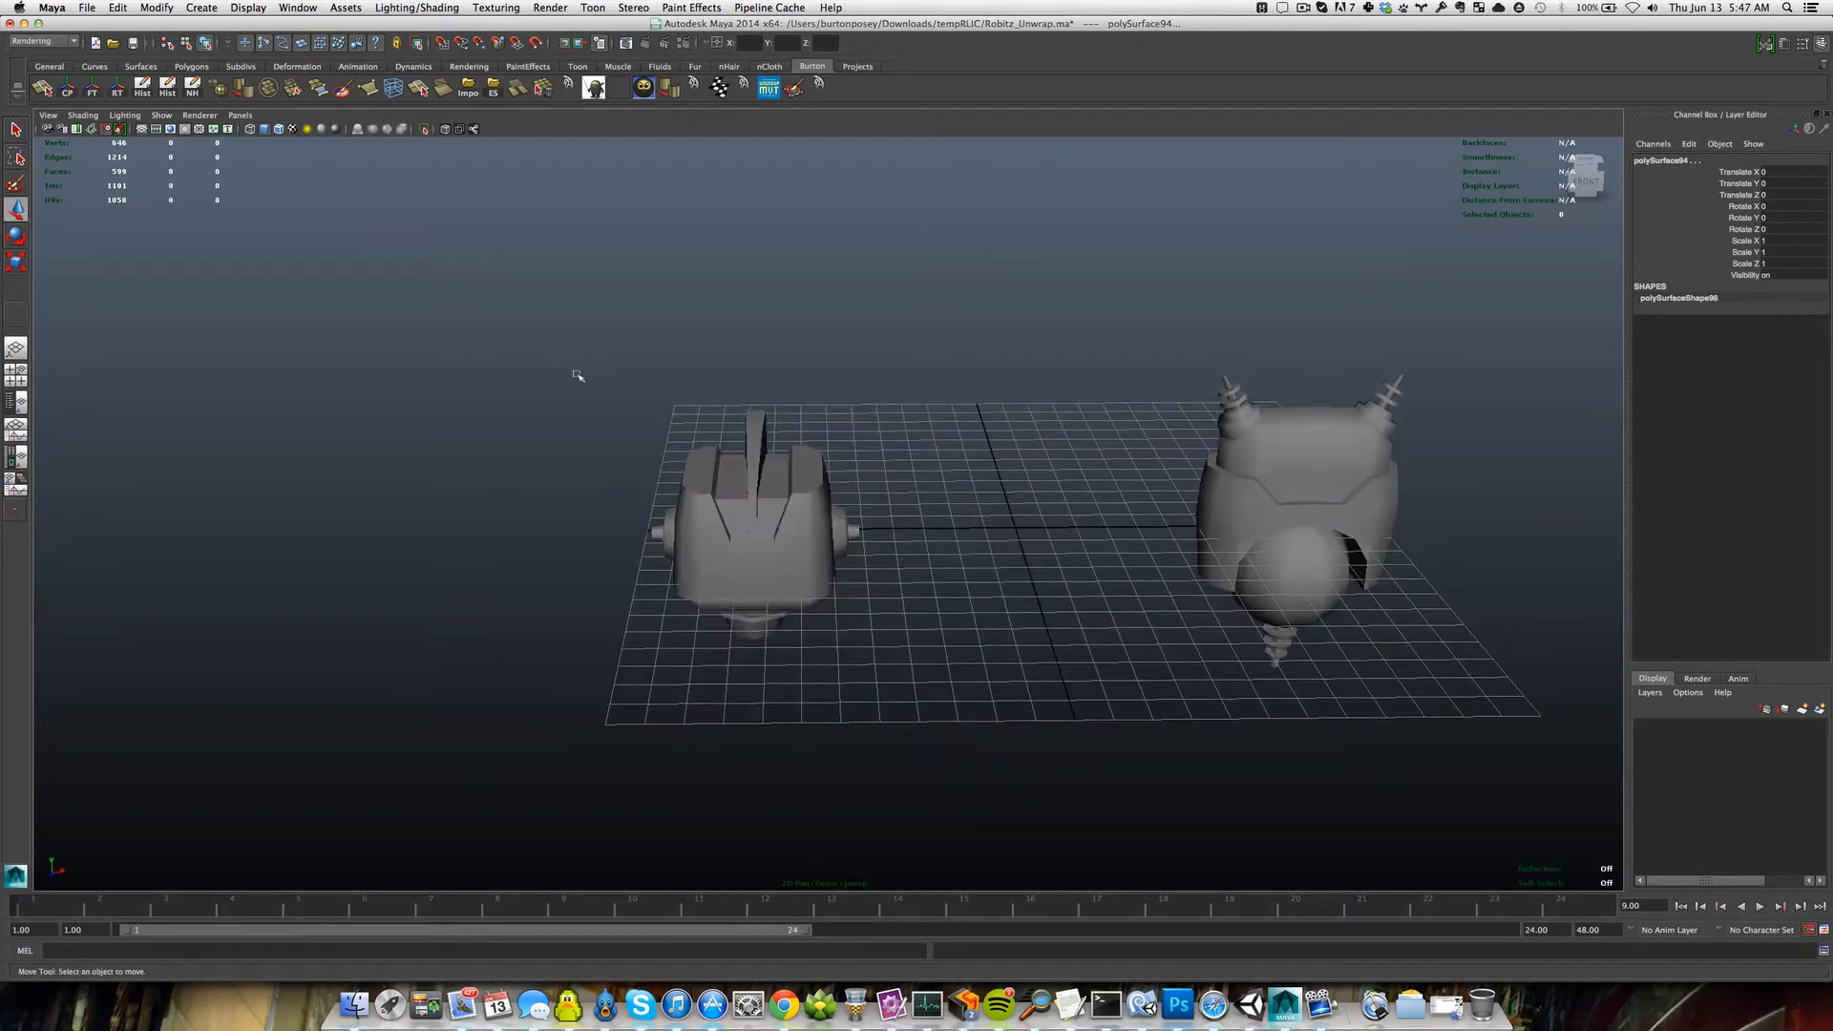
# Show all hidden objects in the scene.
pyautogui.press('space')
pyautogui.click(594, 465)
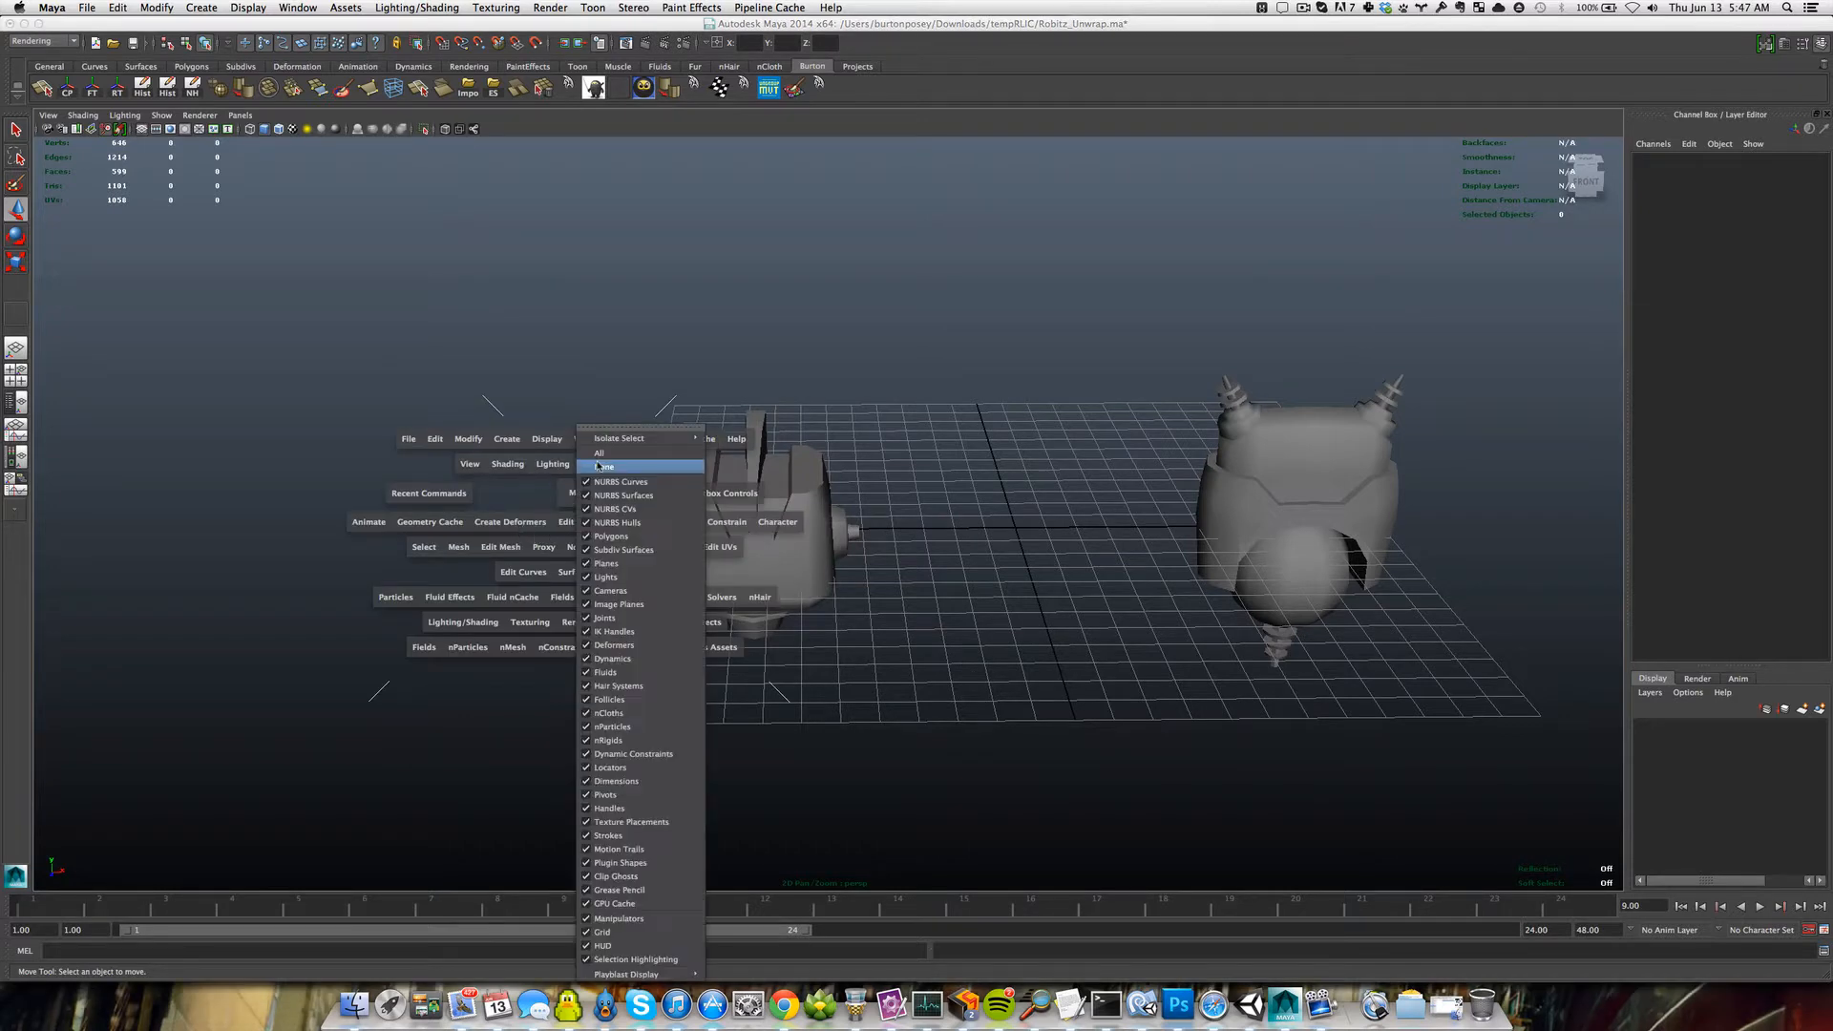
pyautogui.click(528, 464)
pyautogui.click(546, 440)
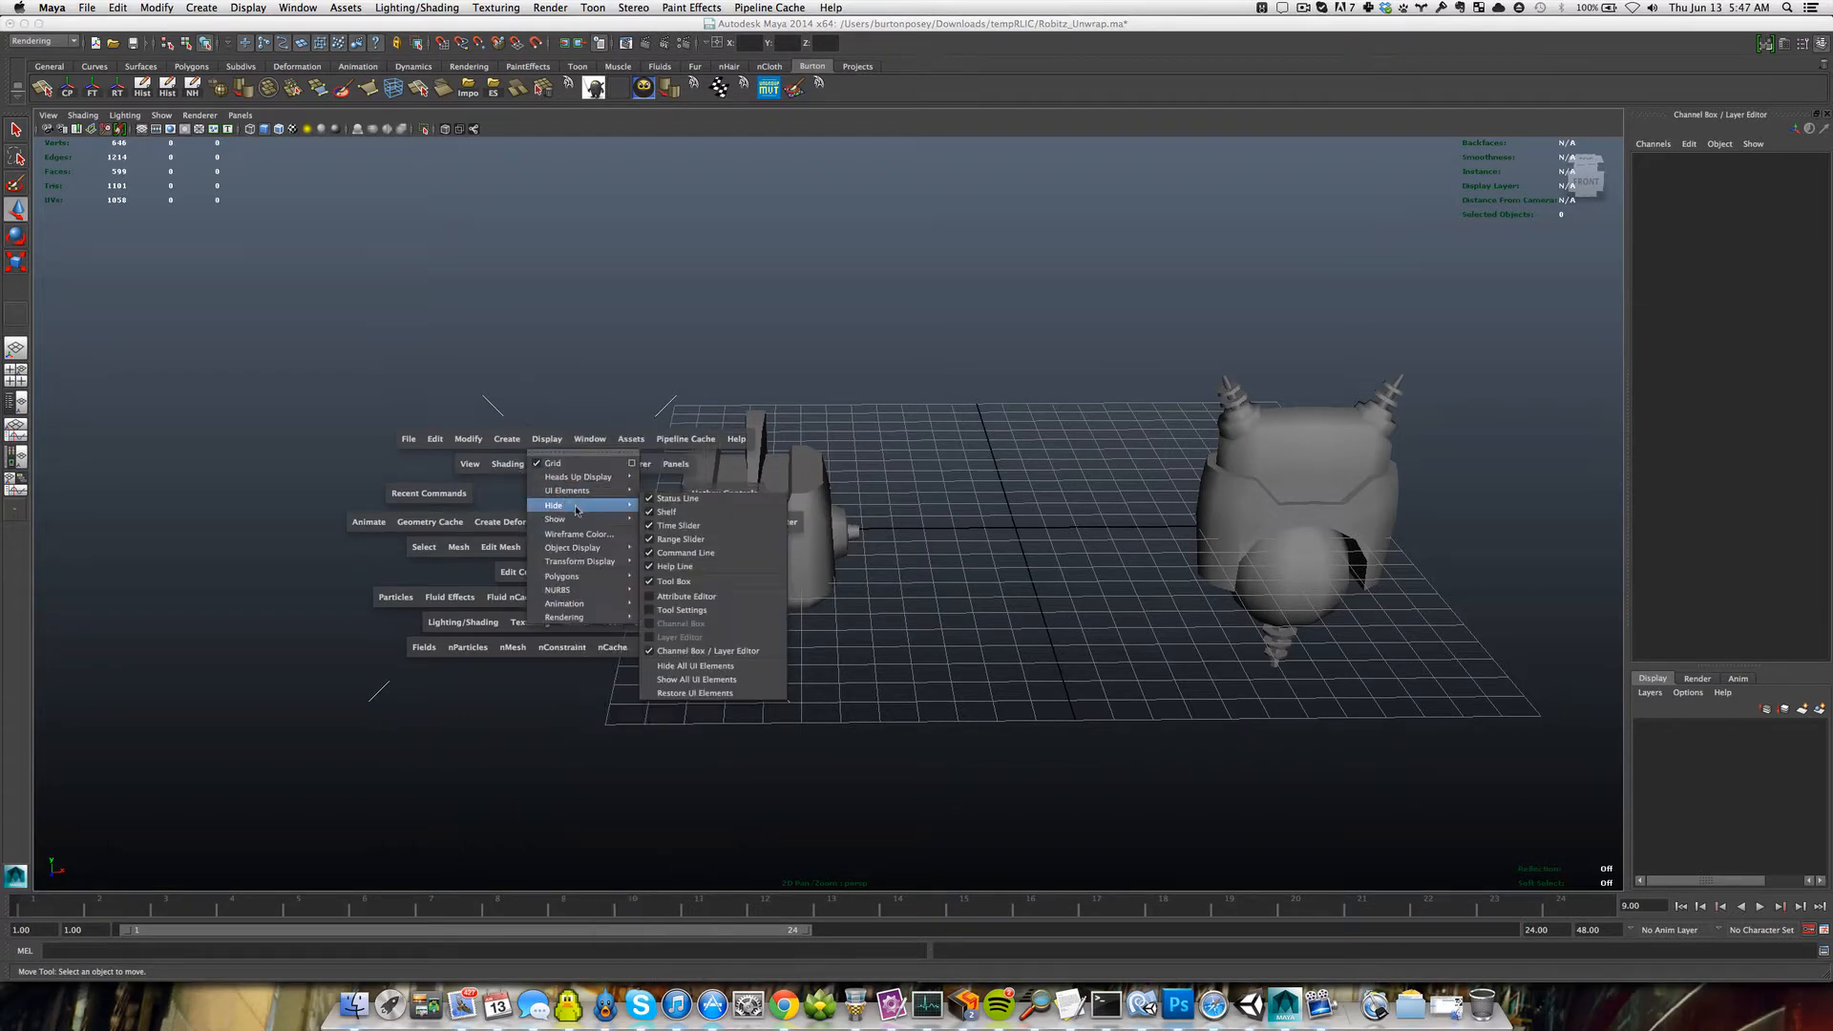
pyautogui.moveTo(591, 521)
pyautogui.click(664, 567)
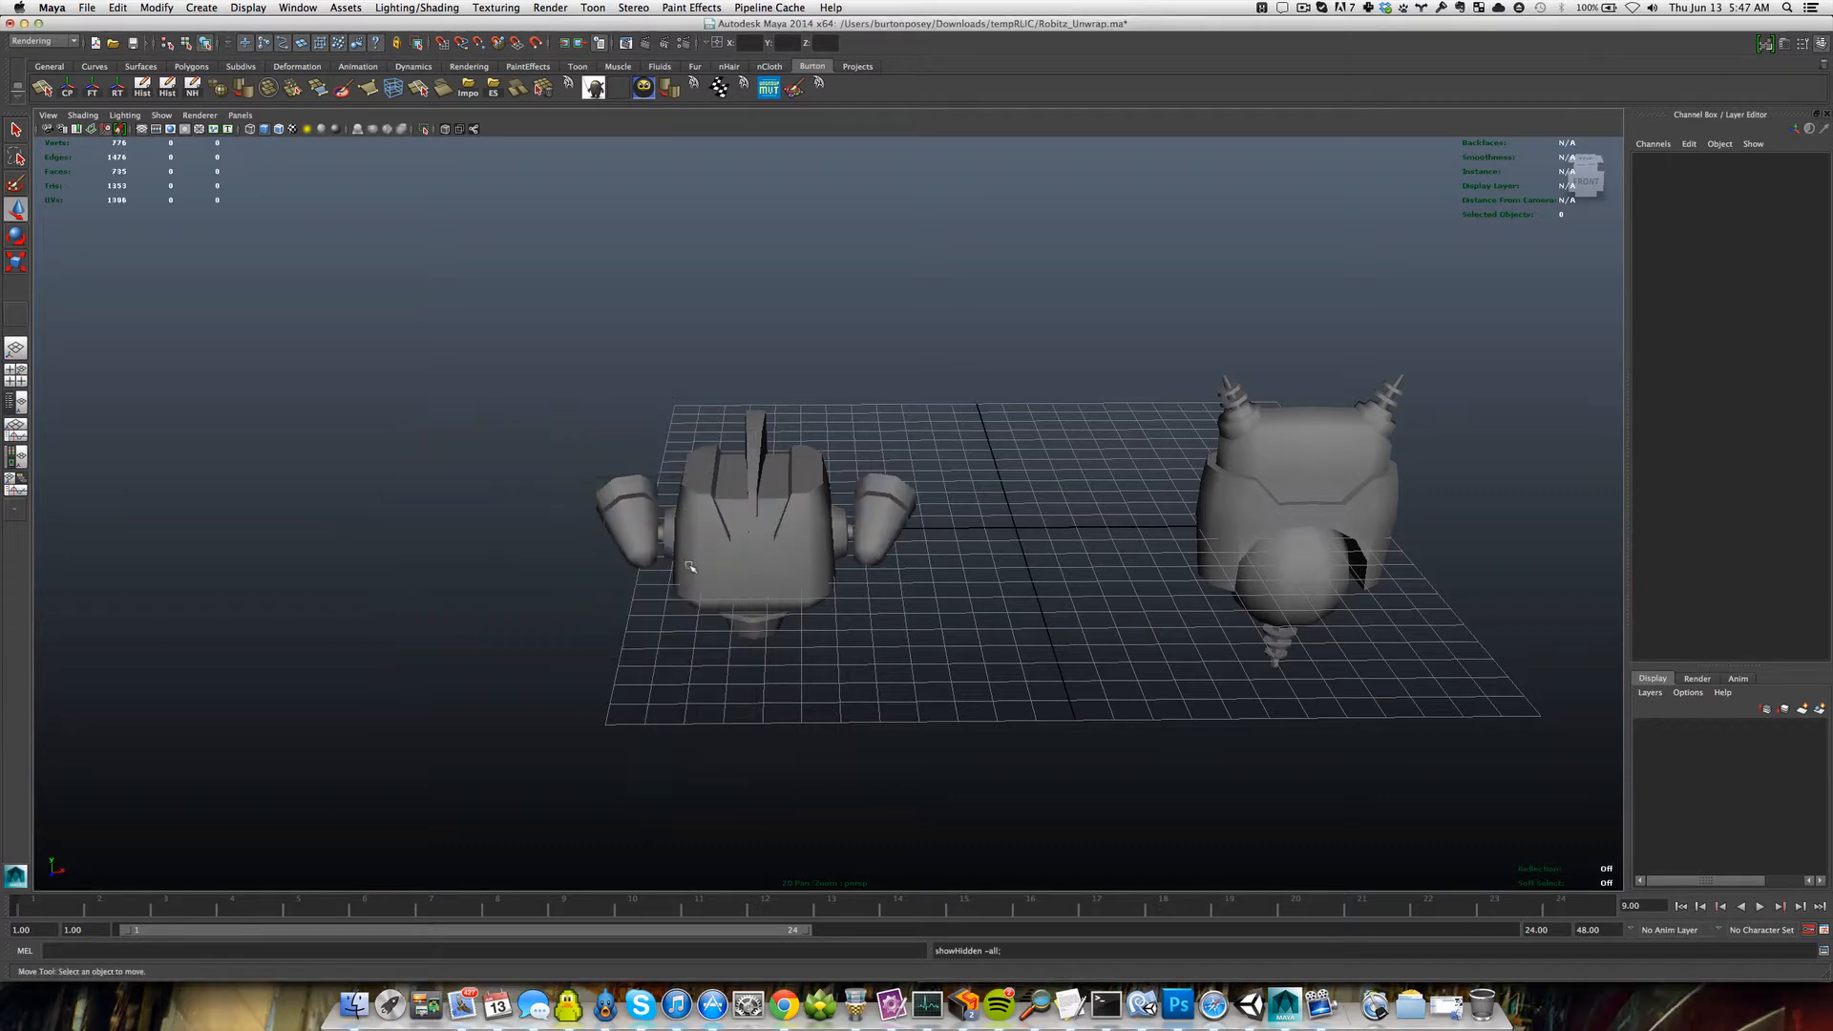
# Hide the two arms beside the finned robot's body.
pyautogui.keyDown('alt'); pyautogui.moveTo(534, 490); pyautogui.dragTo(597, 498); pyautogui.keyUp('alt')
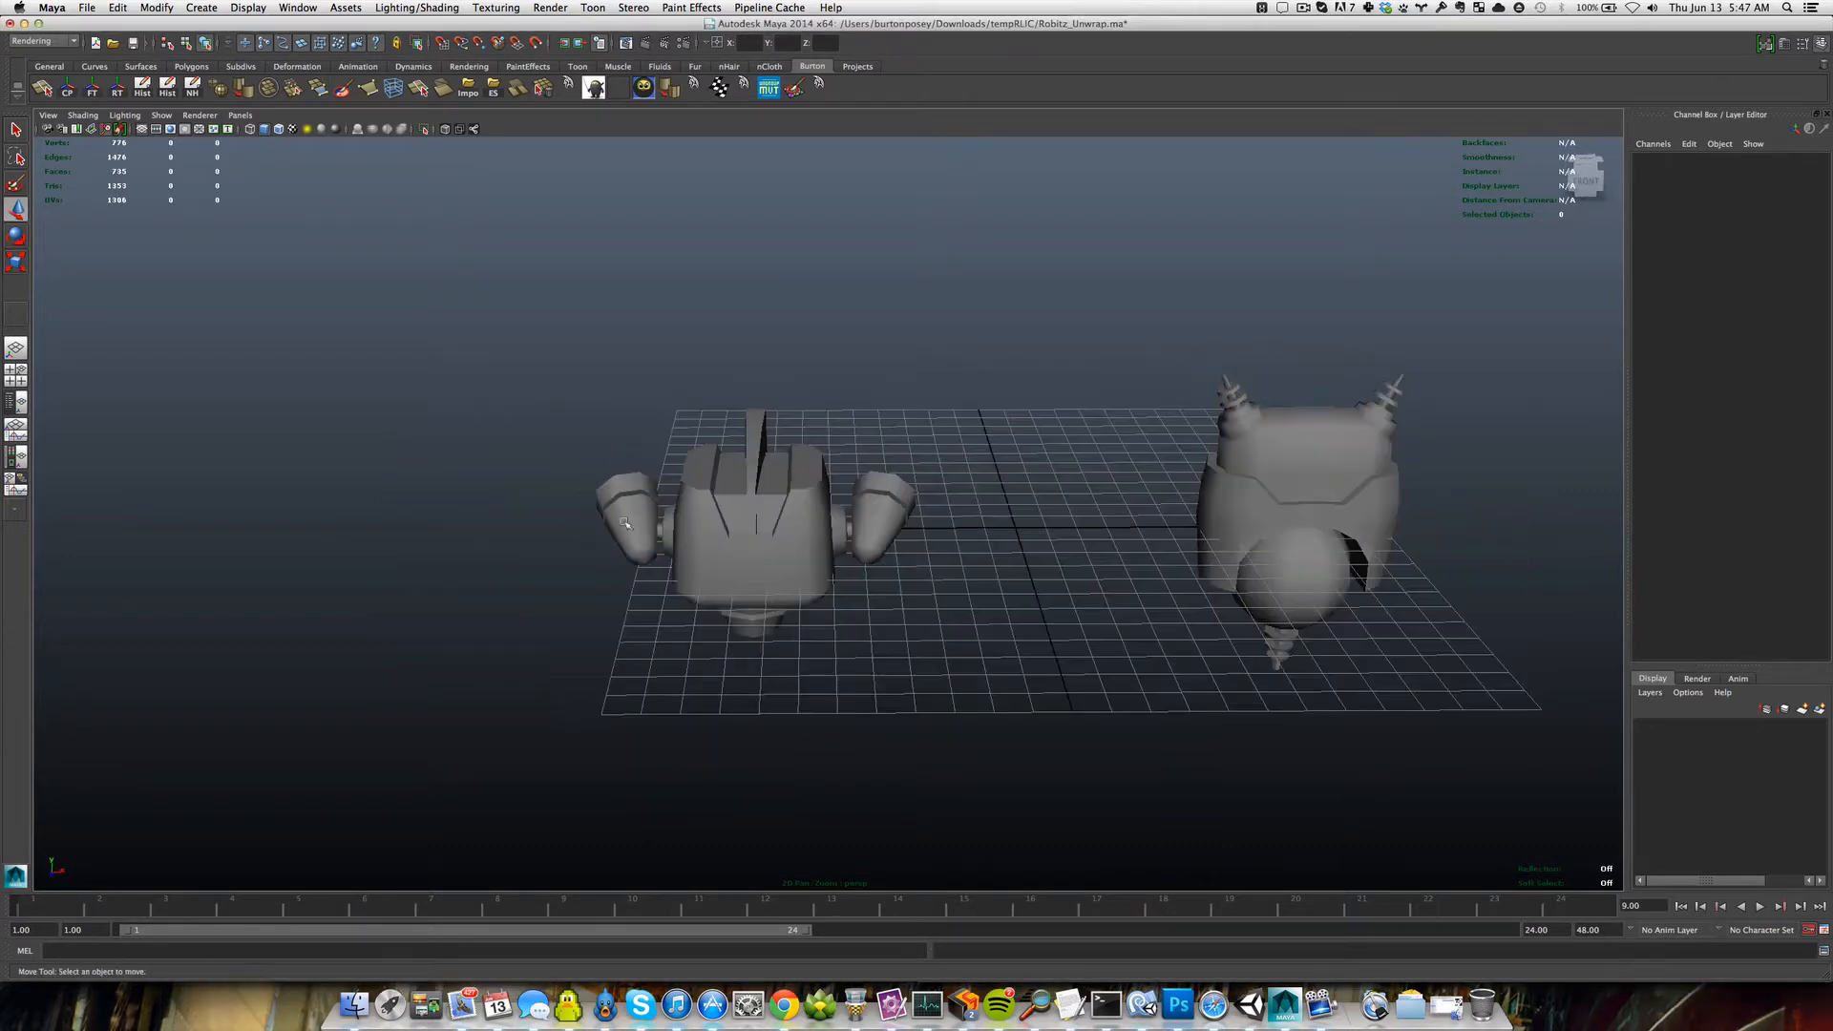
pyautogui.click(606, 516)
pyautogui.keyDown('shift'); pyautogui.click(878, 525); pyautogui.keyUp('shift')
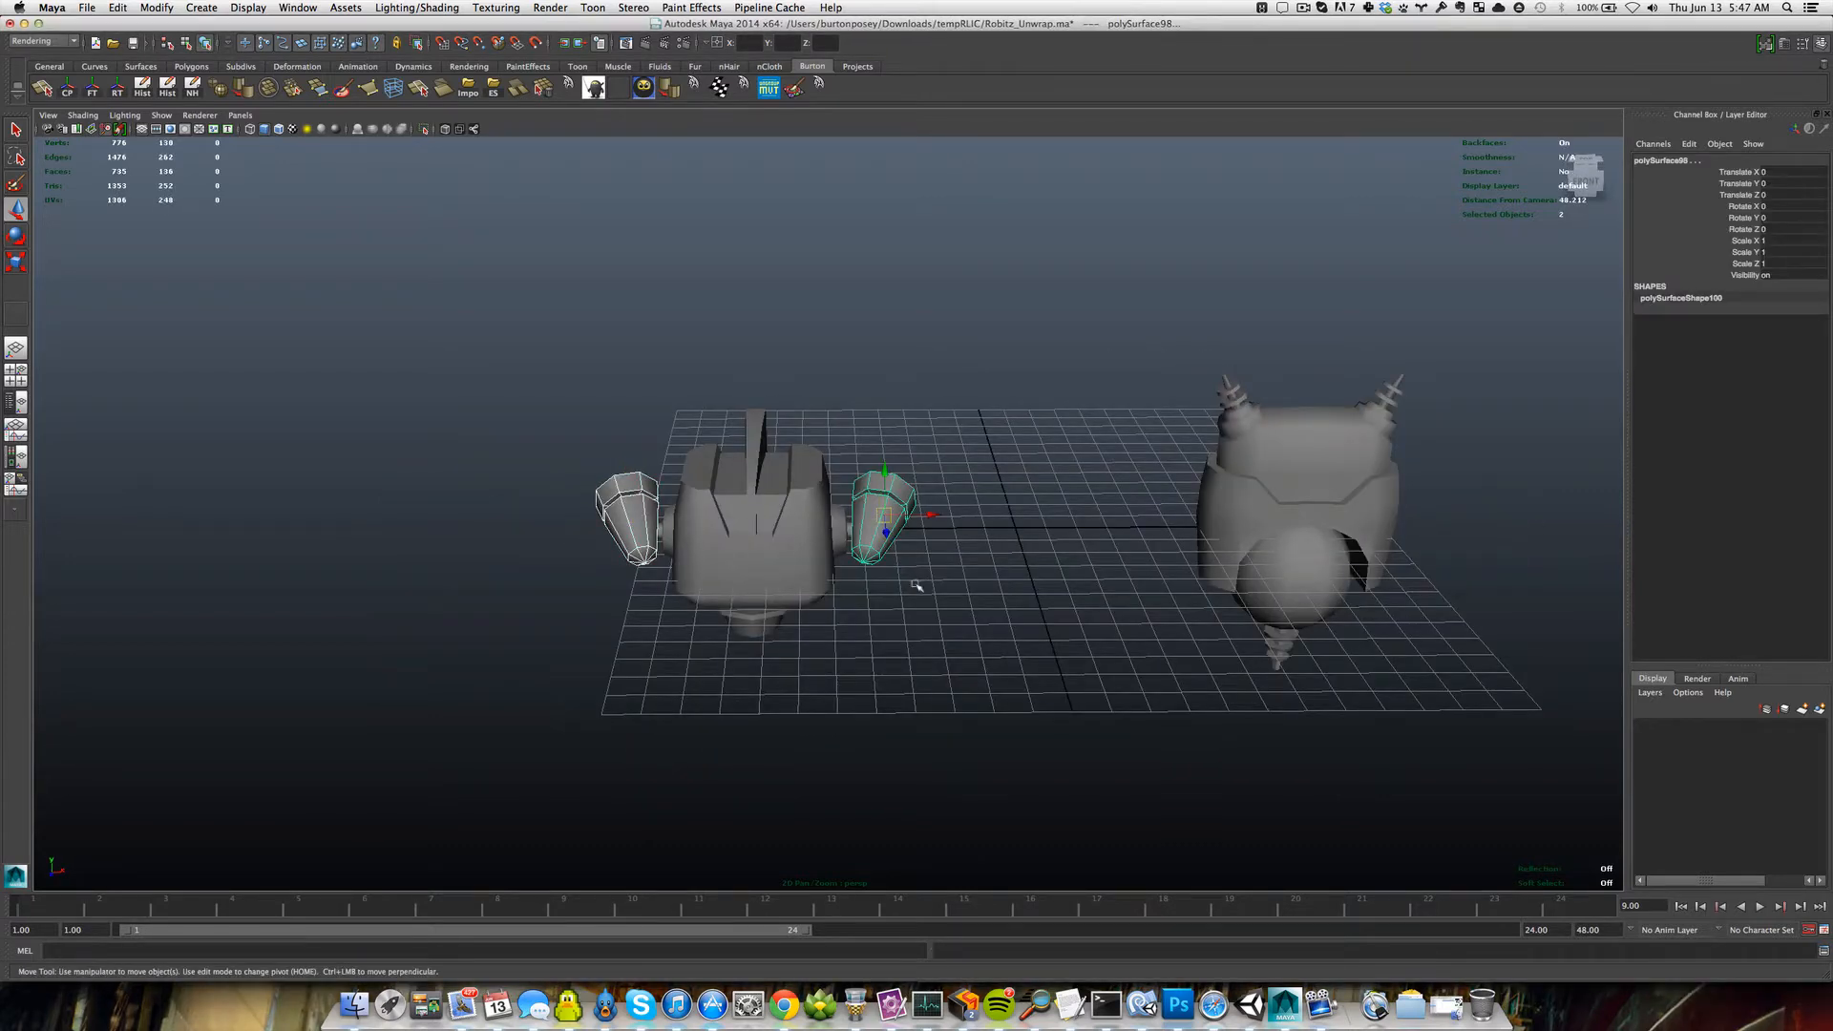
pyautogui.keyDown('alt'); pyautogui.moveTo(919, 608); pyautogui.dragTo(899, 614); pyautogui.keyUp('alt')
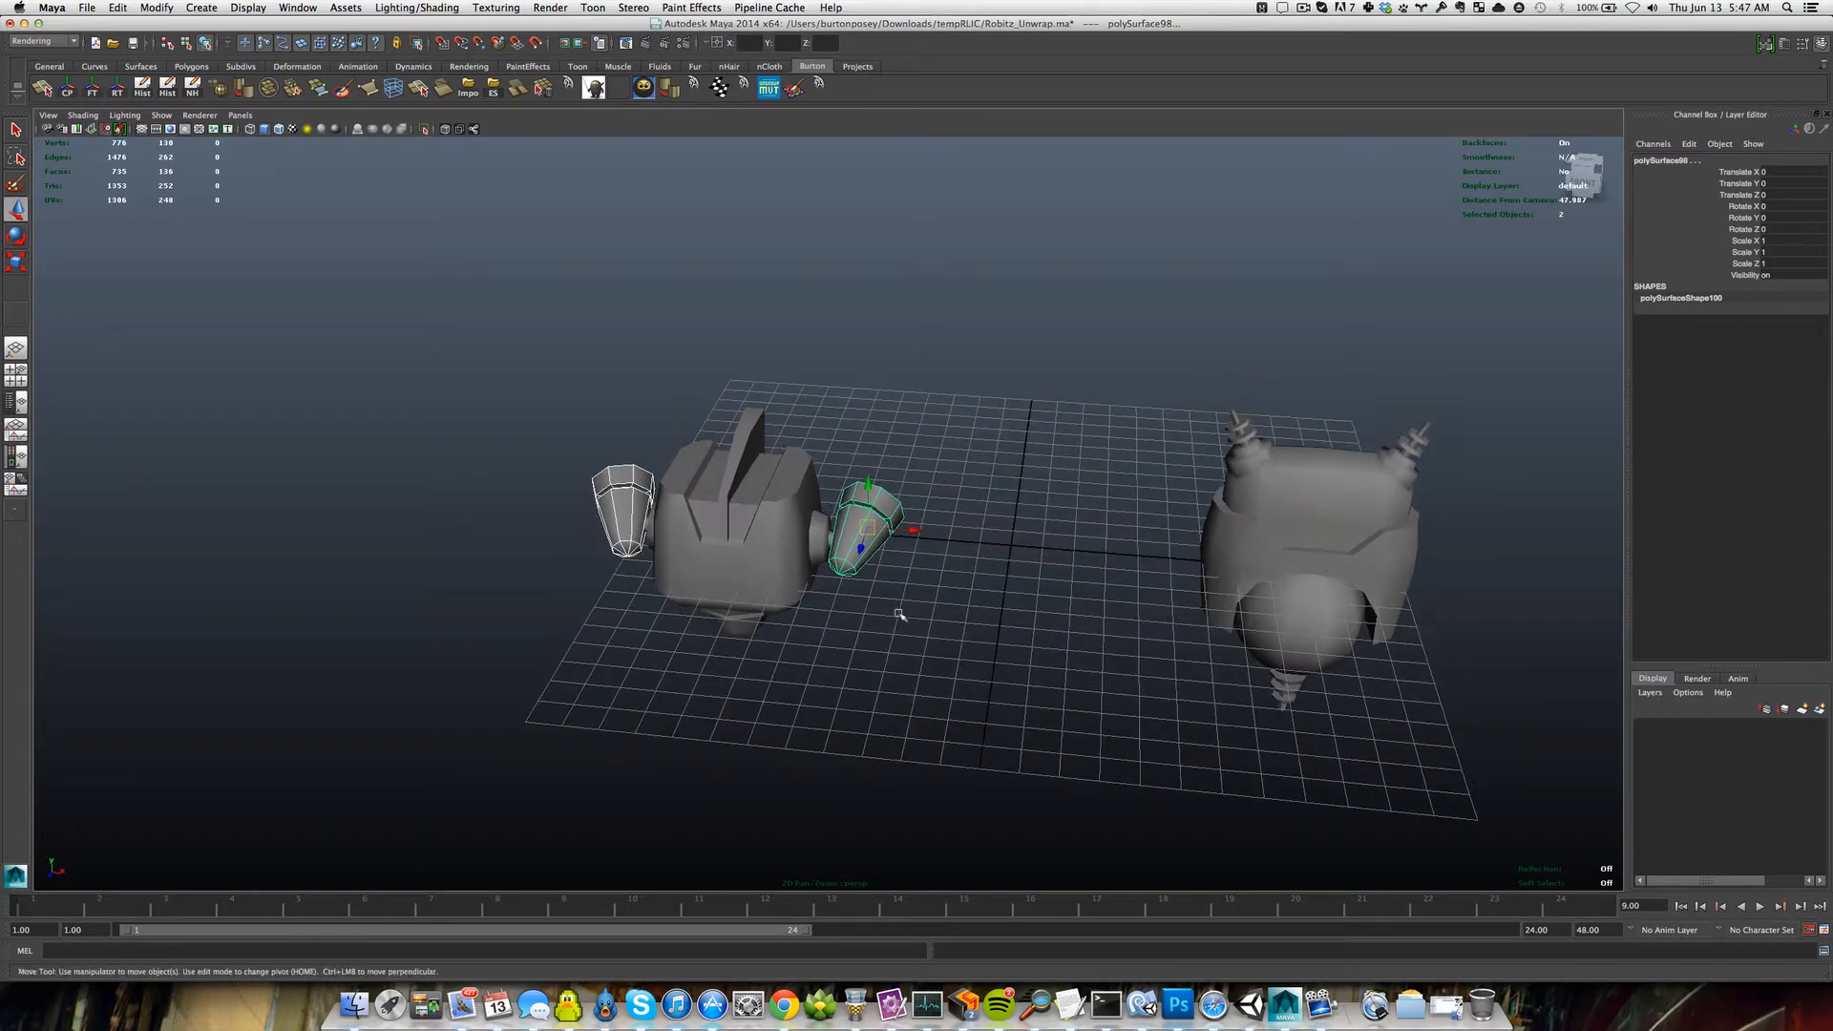
pyautogui.hotkey('ctrl', 'h')
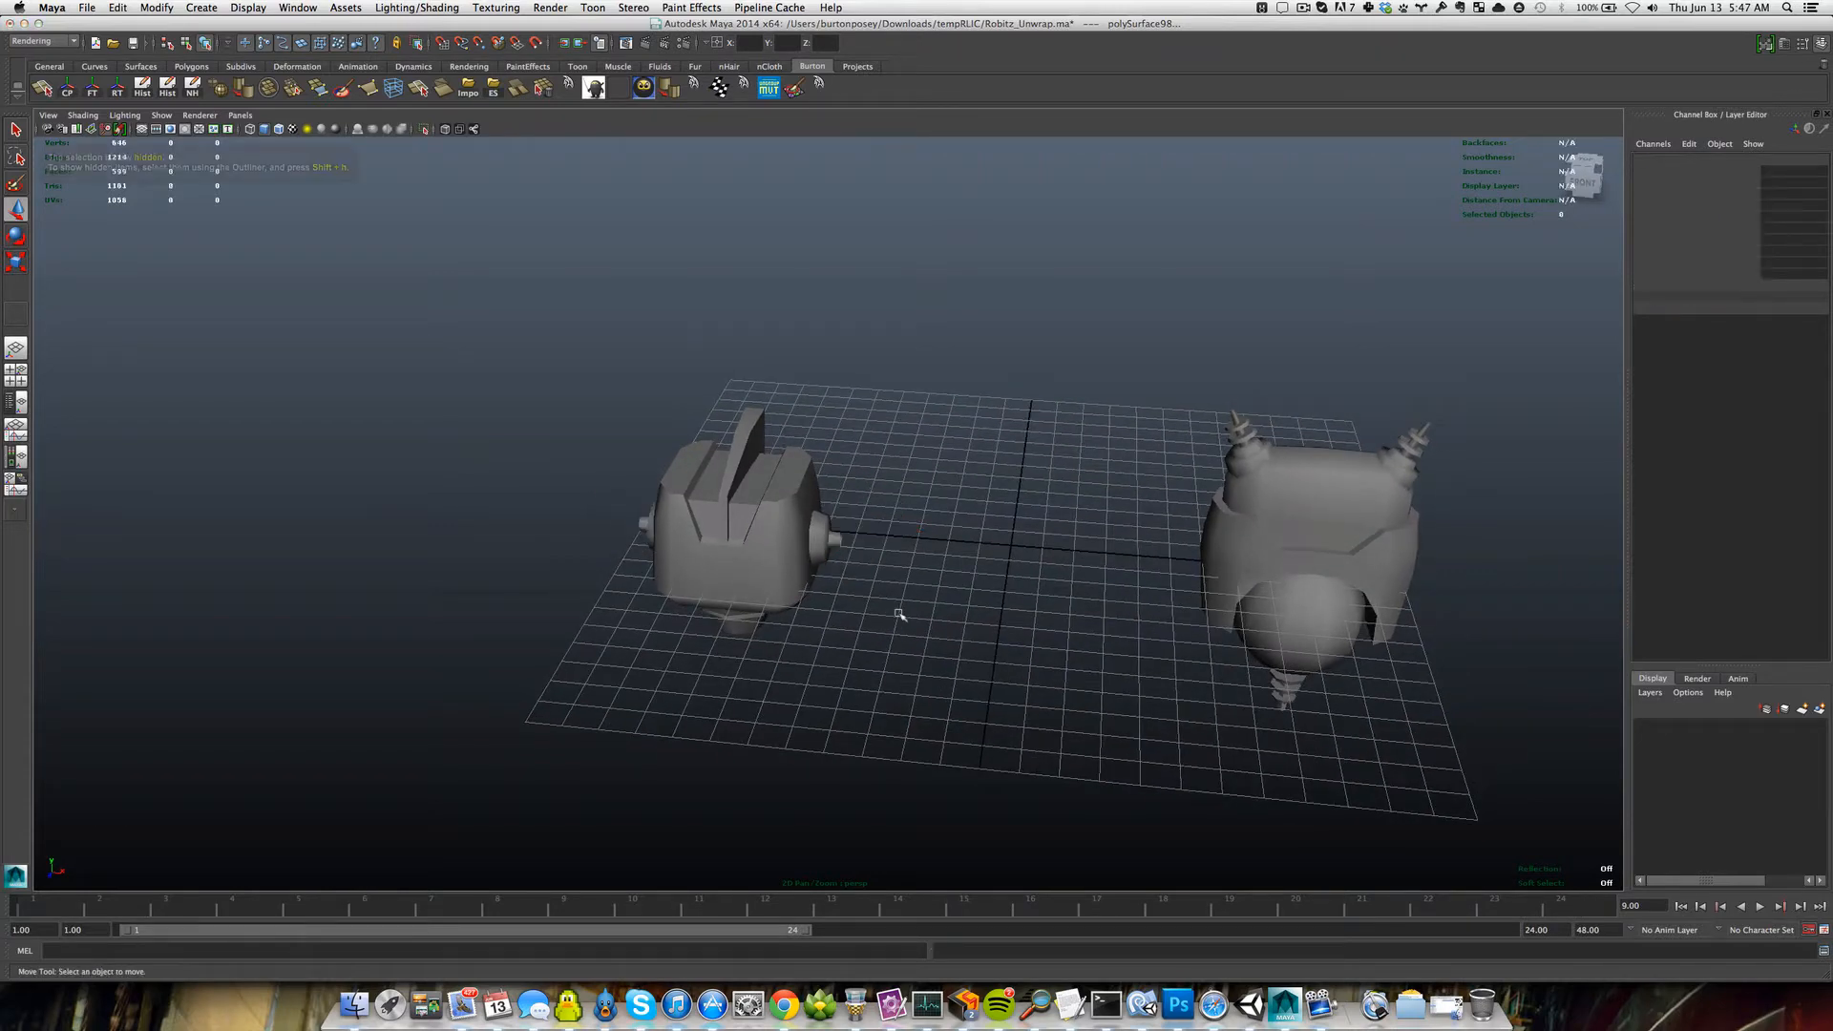
# Select all visible parts of the finned robot, leaving the horned robot unselected.
pyautogui.keyDown('alt'); pyautogui.moveTo(898, 614); pyautogui.dragTo(870, 581); pyautogui.keyUp('alt')
pyautogui.scroll(4, 840, 591)
pyautogui.click(772, 568)
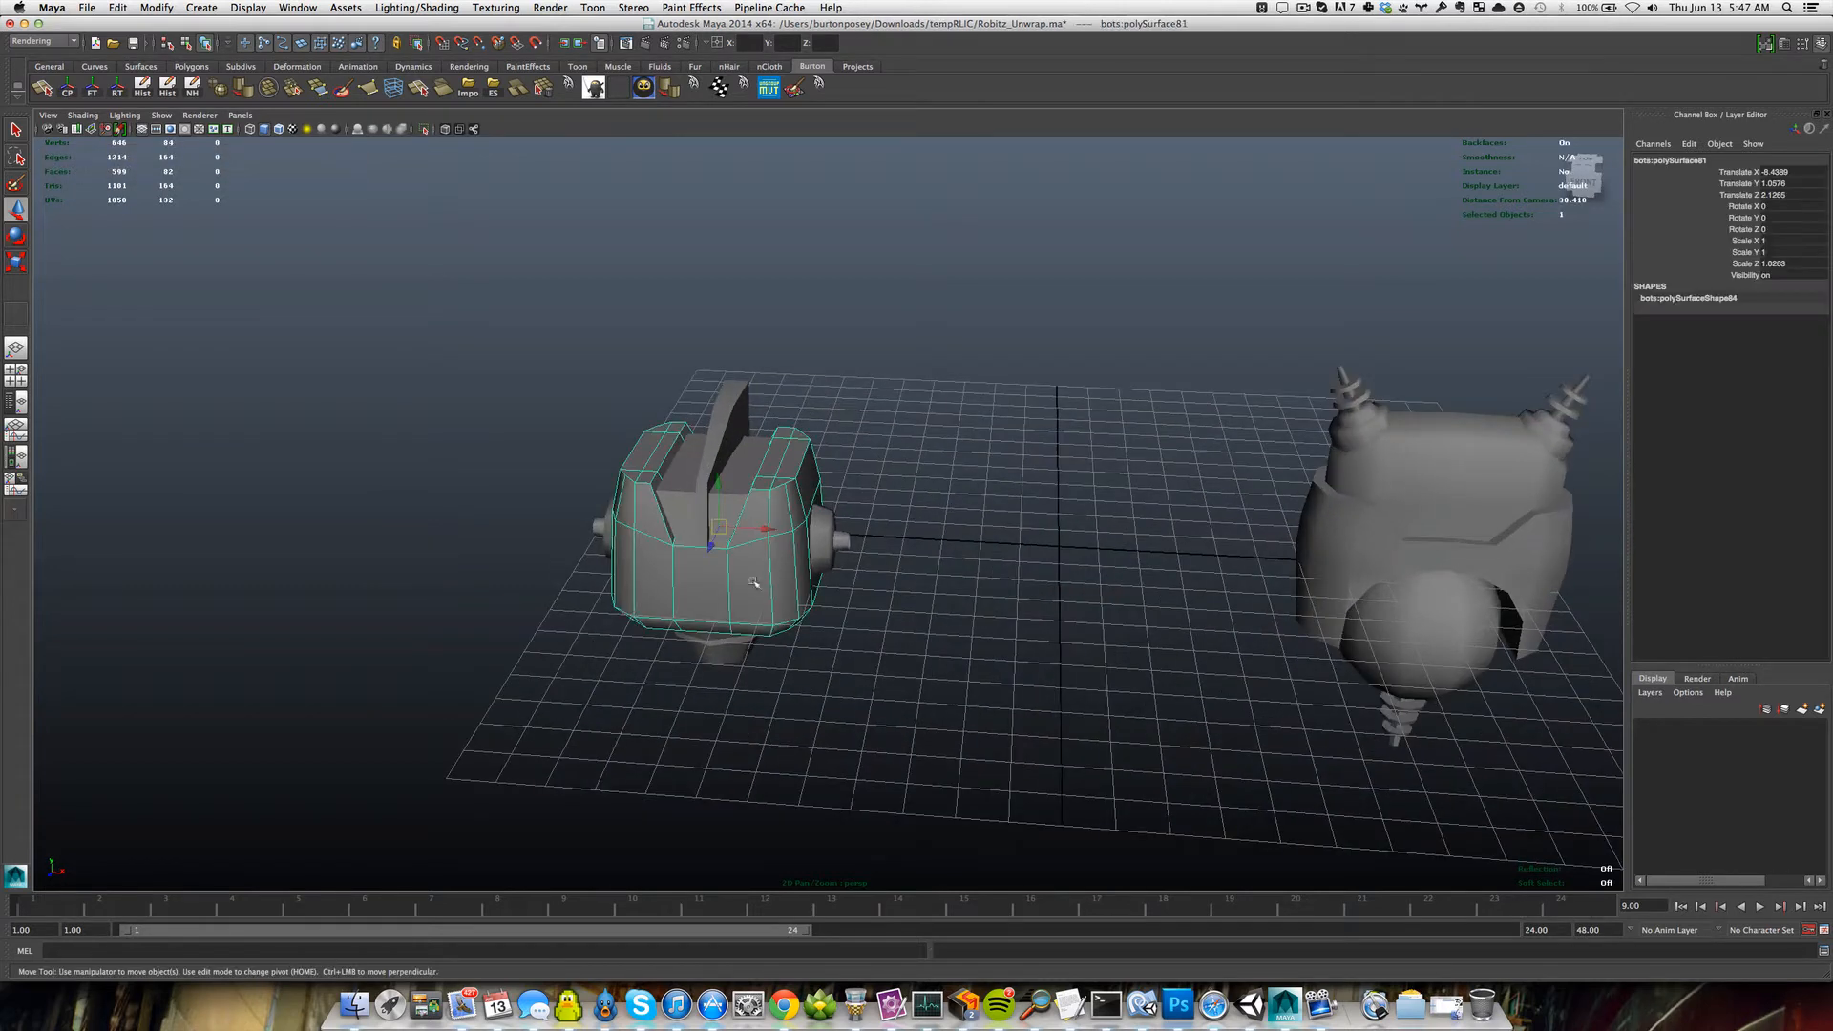
pyautogui.moveTo(510, 331); pyautogui.dragTo(962, 740)
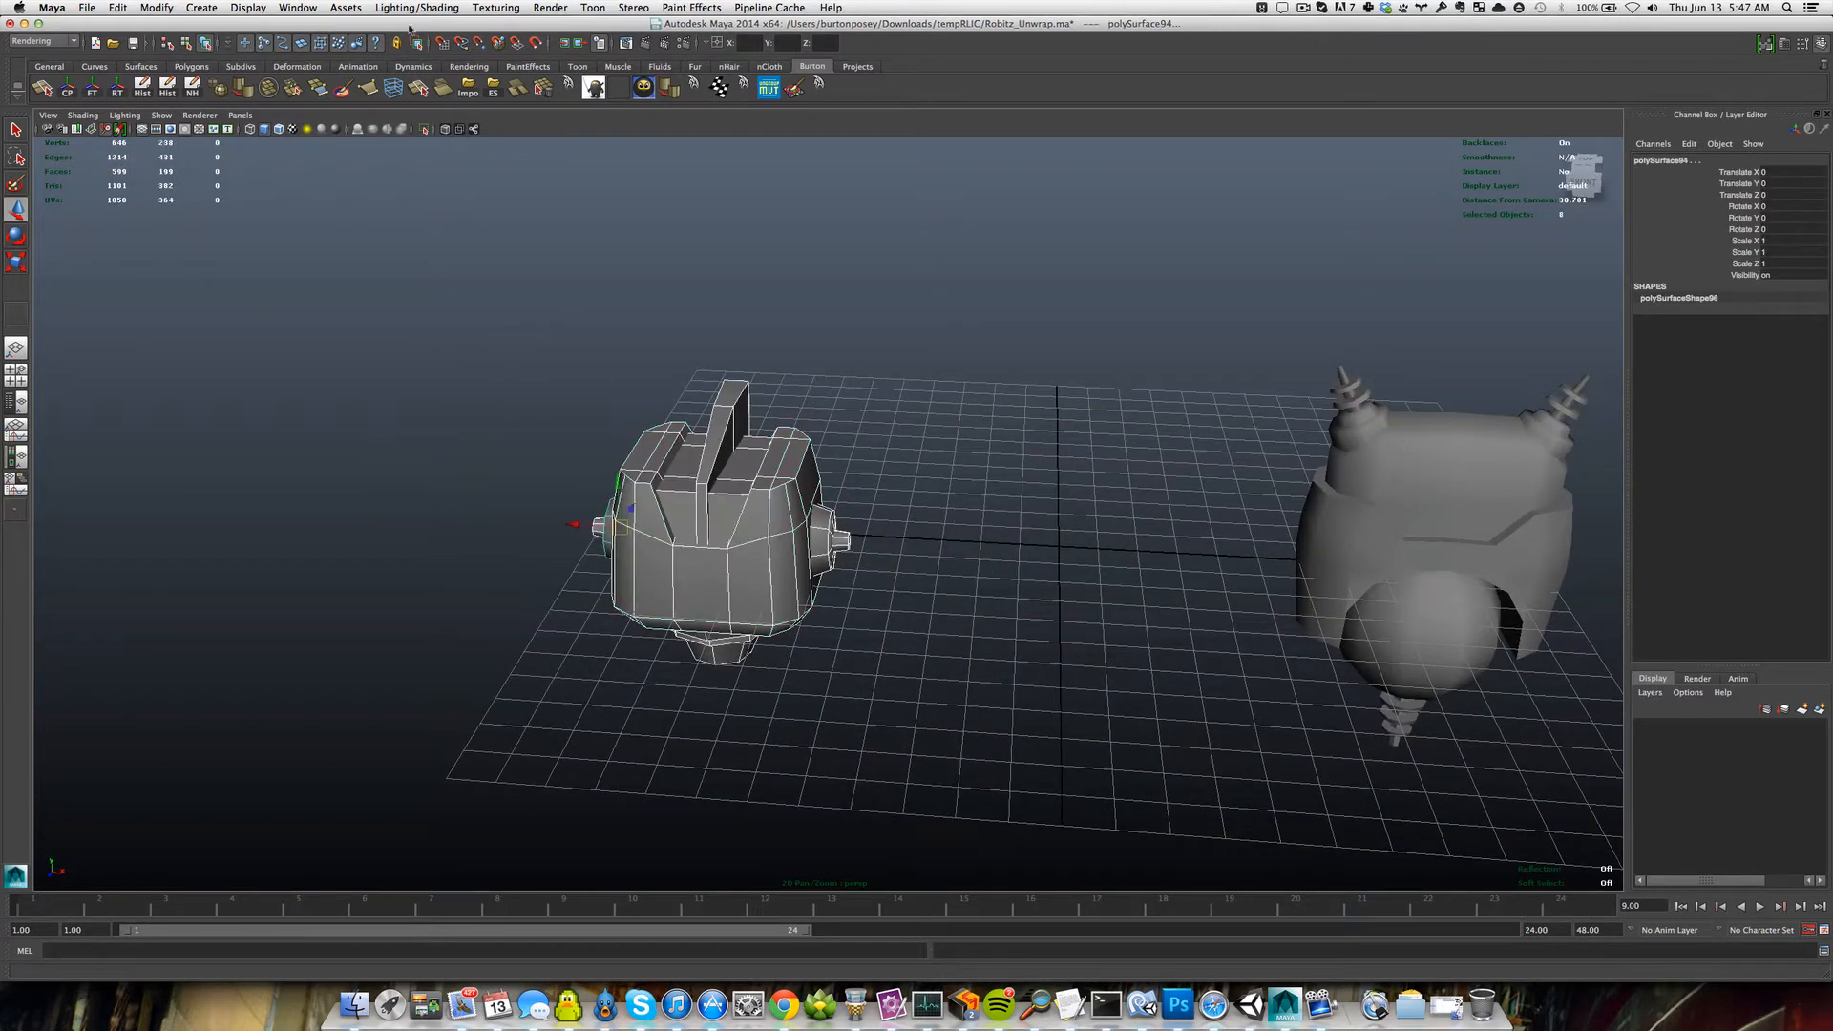
pyautogui.keyDown('alt'); pyautogui.moveTo(700, 316); pyautogui.dragTo(847, 398); pyautogui.keyUp('alt')
pyautogui.scroll(-3, 975, 464)
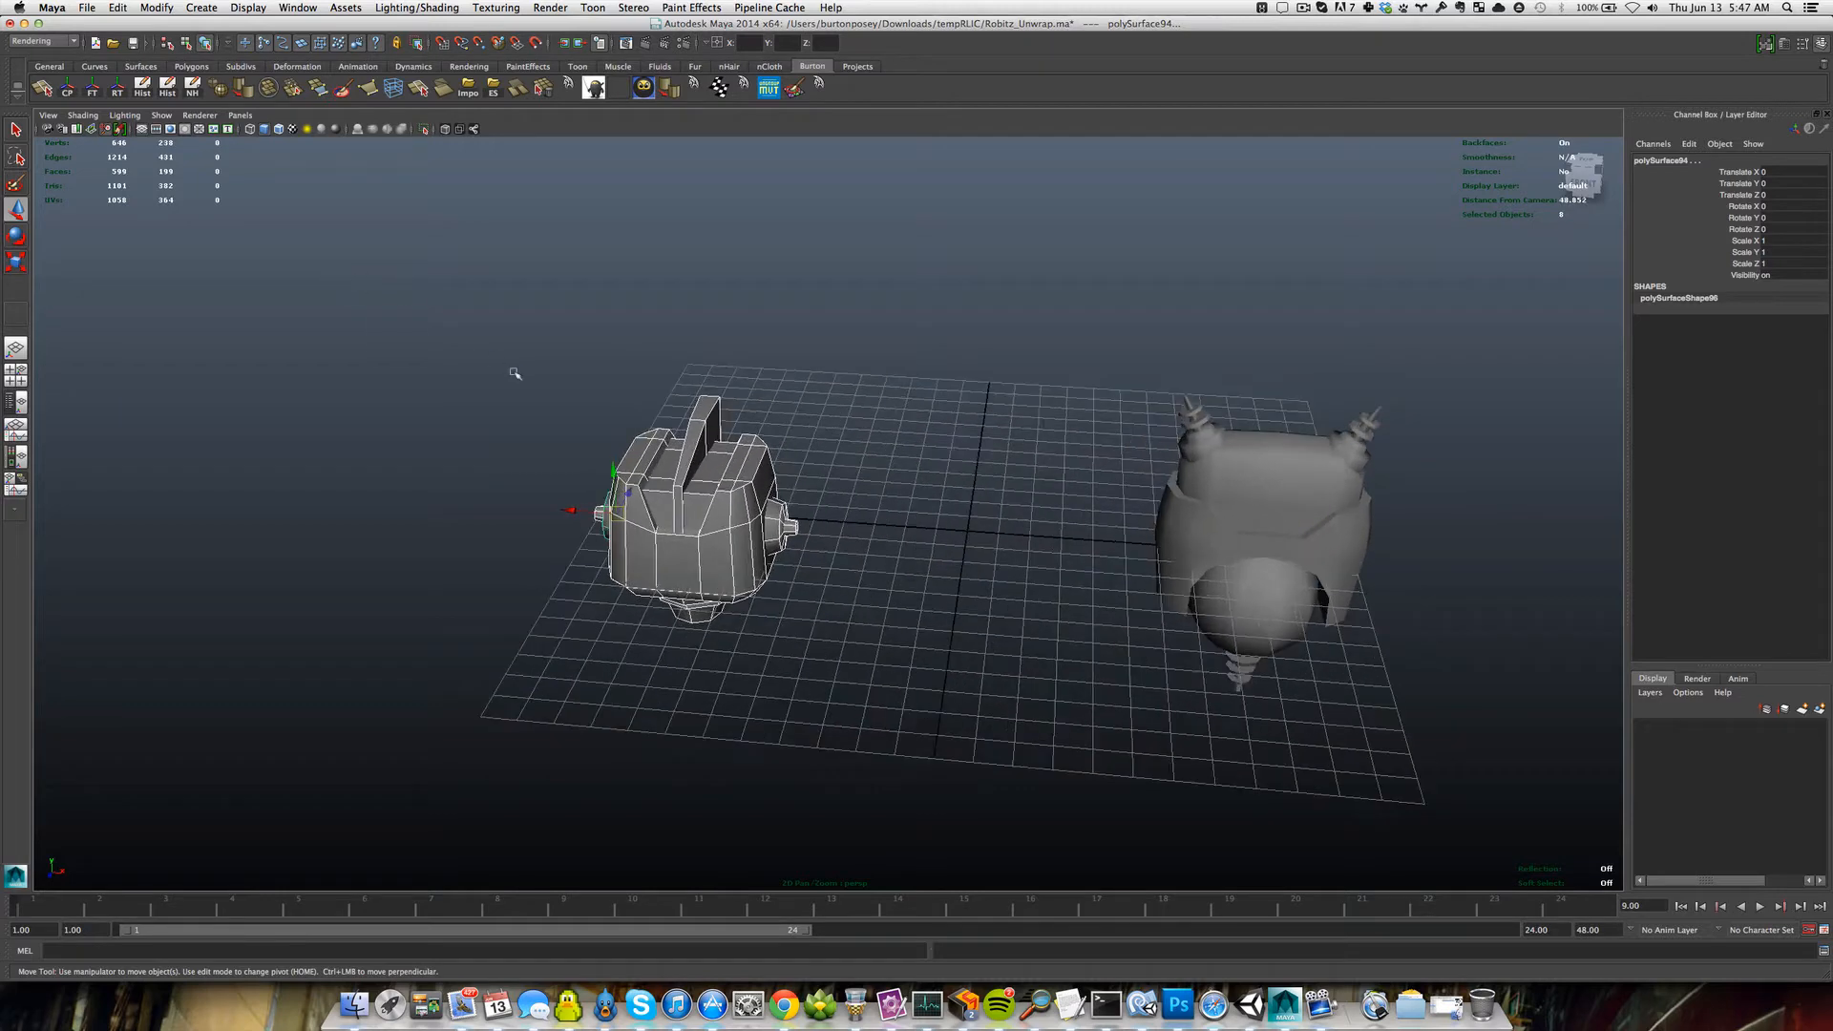
pyautogui.keyDown('alt'); pyautogui.moveTo(509, 334); pyautogui.dragTo(464, 333); pyautogui.keyUp('alt')
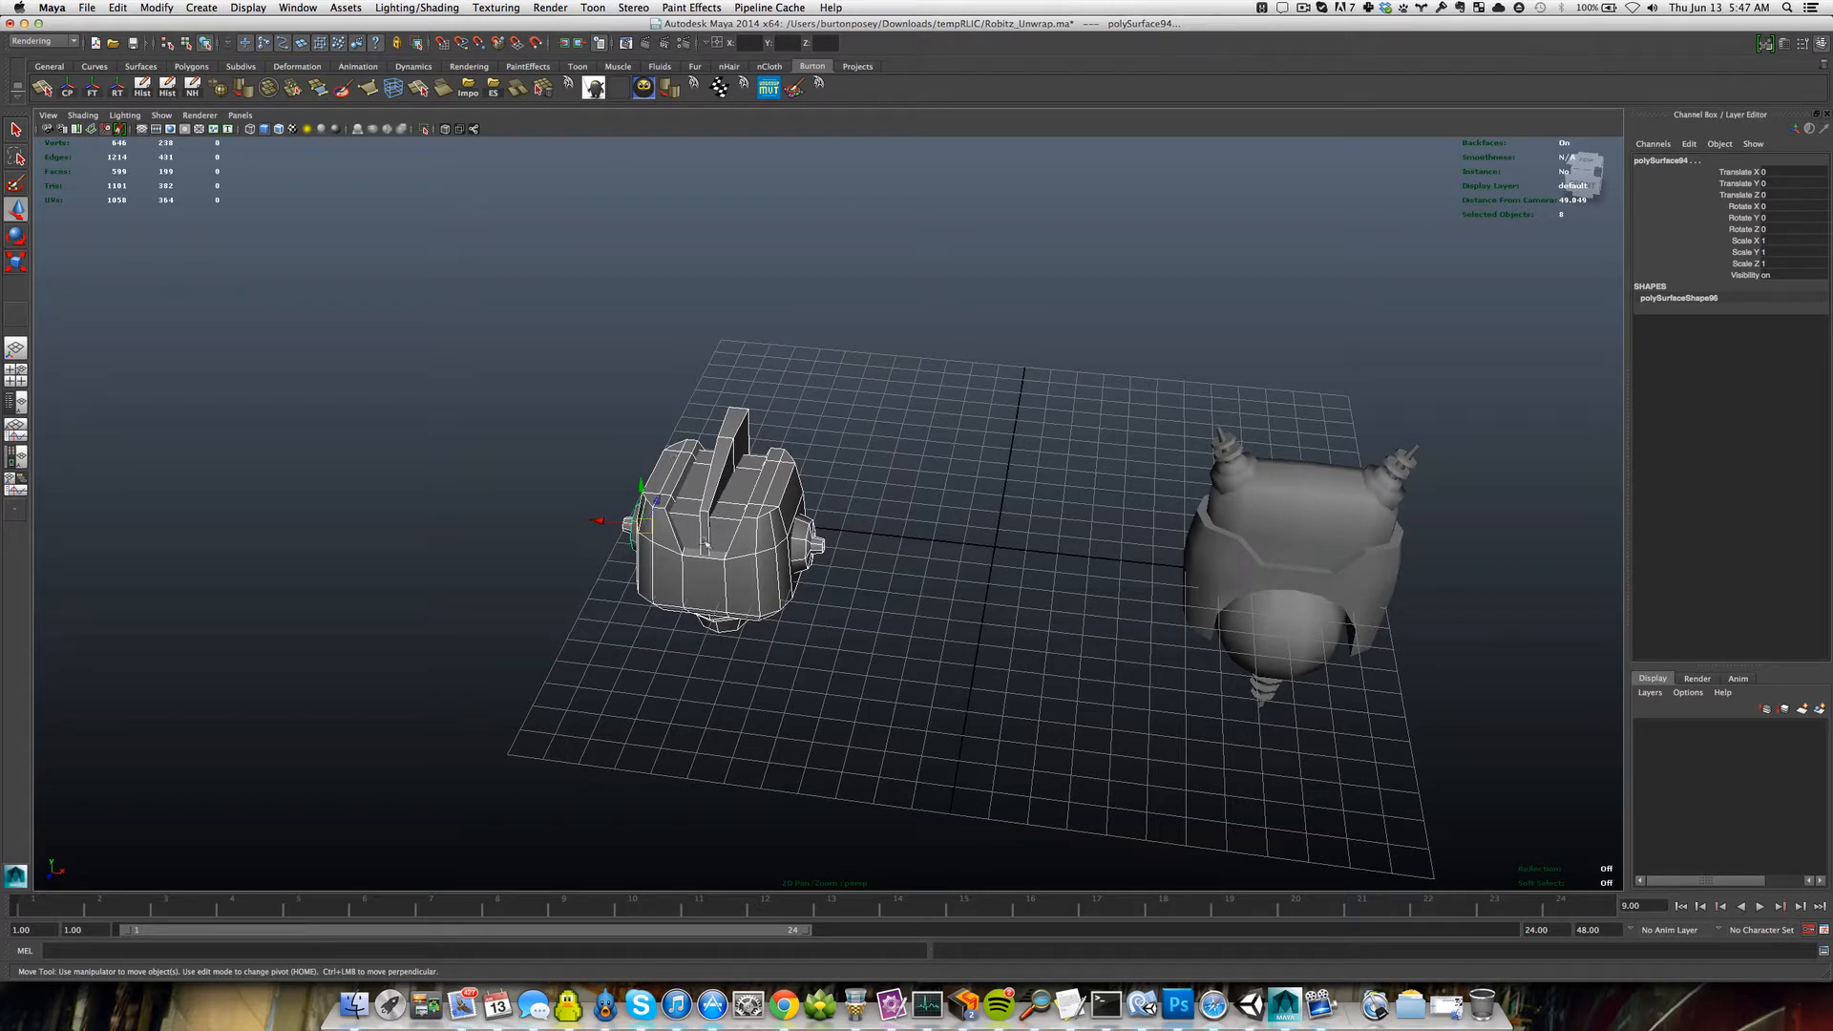
pyautogui.scroll(2, 719, 537)
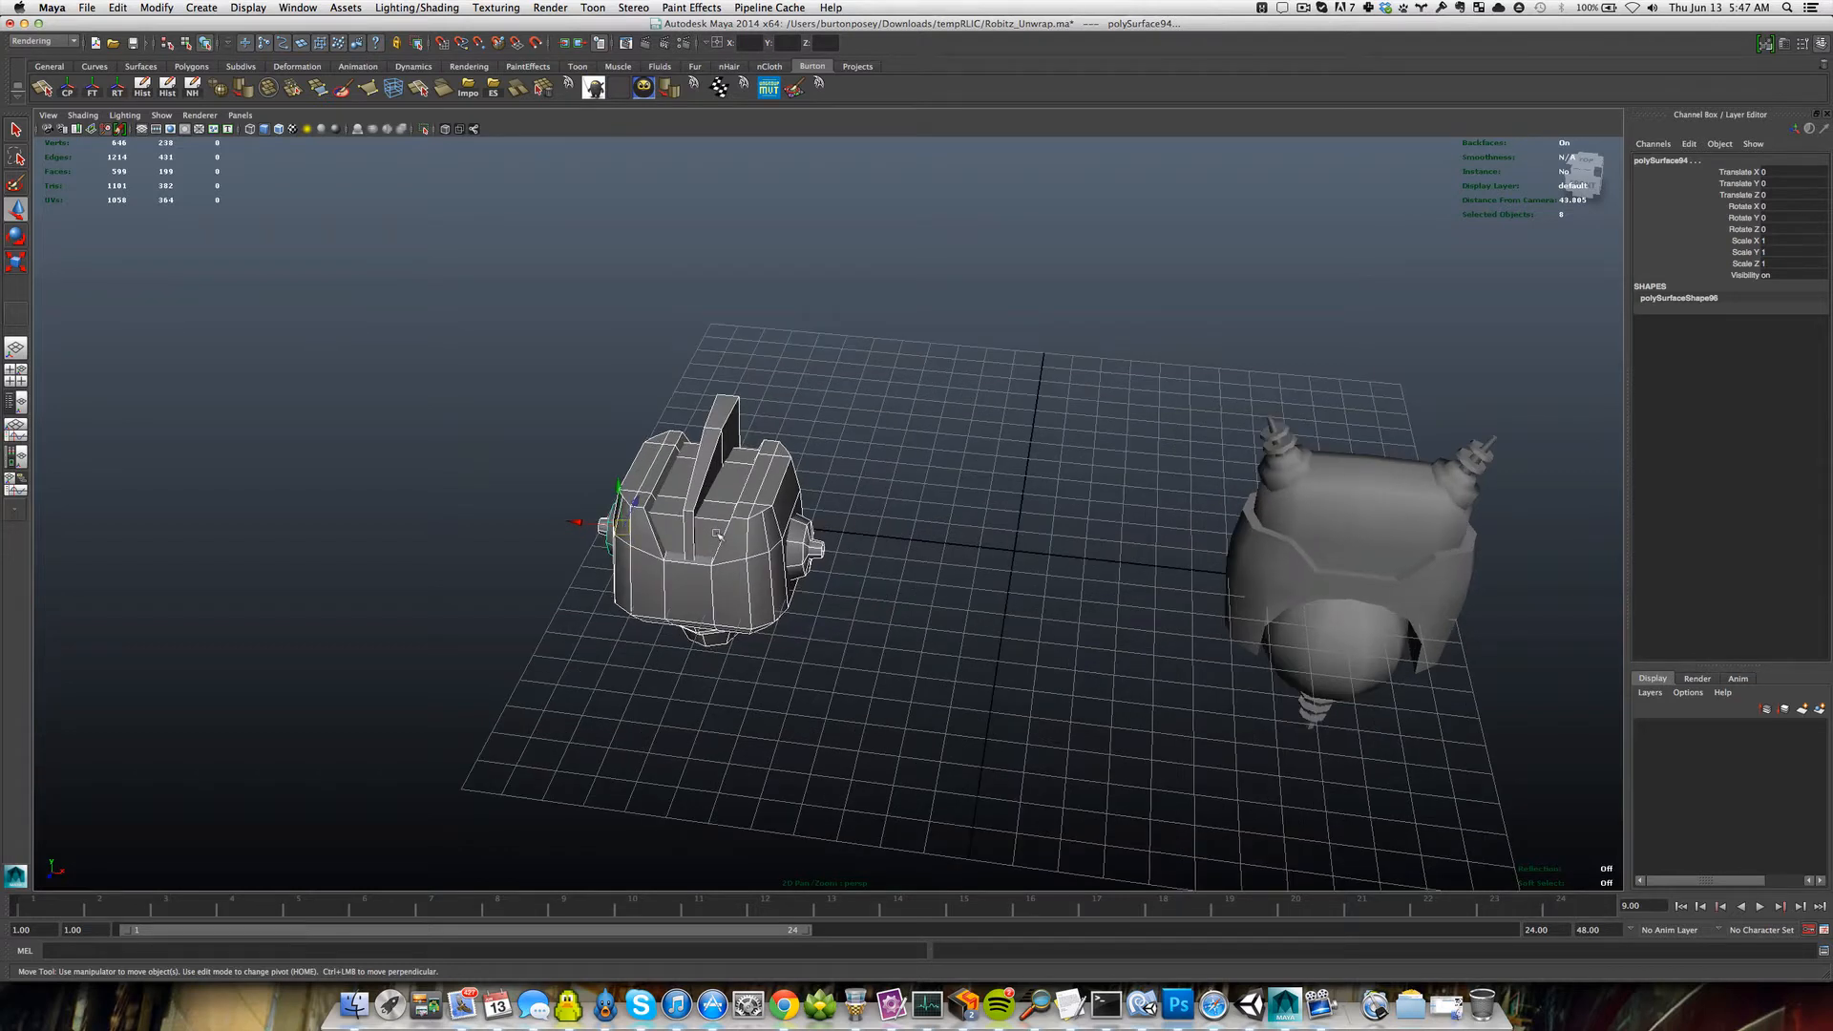
pyautogui.scroll(3, 719, 537)
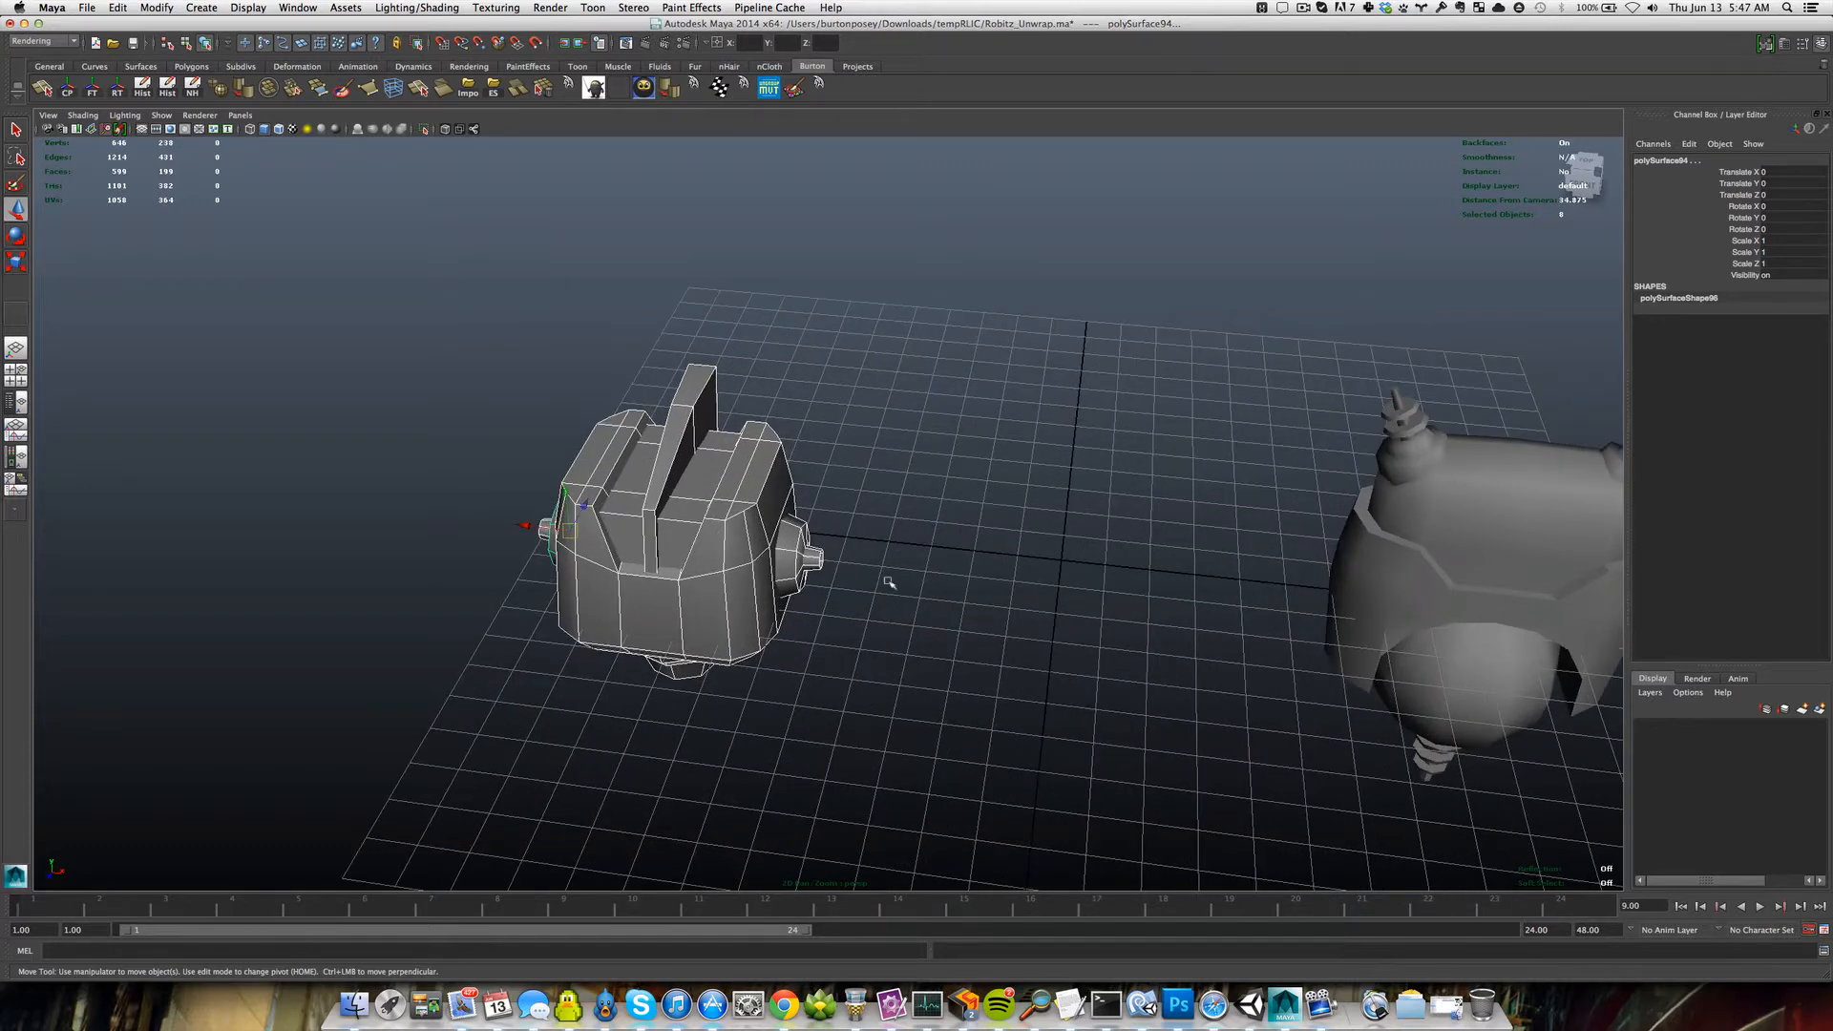
pyautogui.click(889, 581)
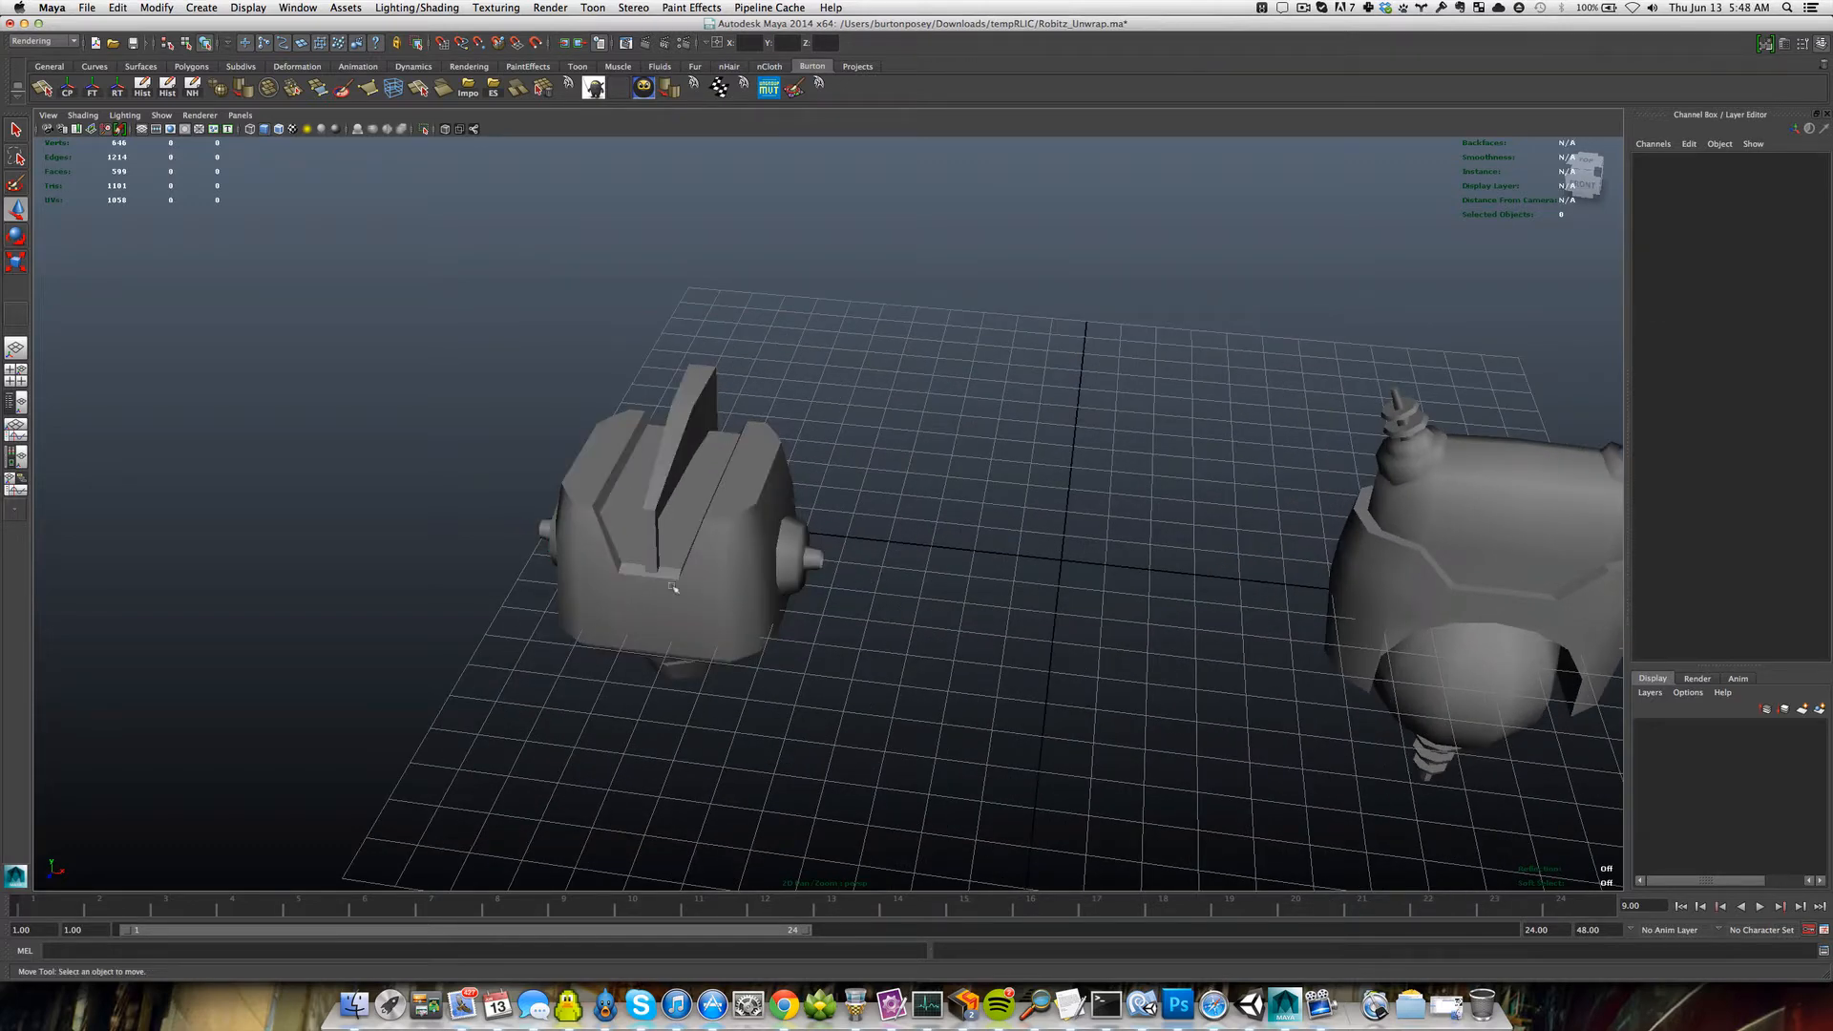
pyautogui.moveTo(478, 319); pyautogui.dragTo(880, 678)
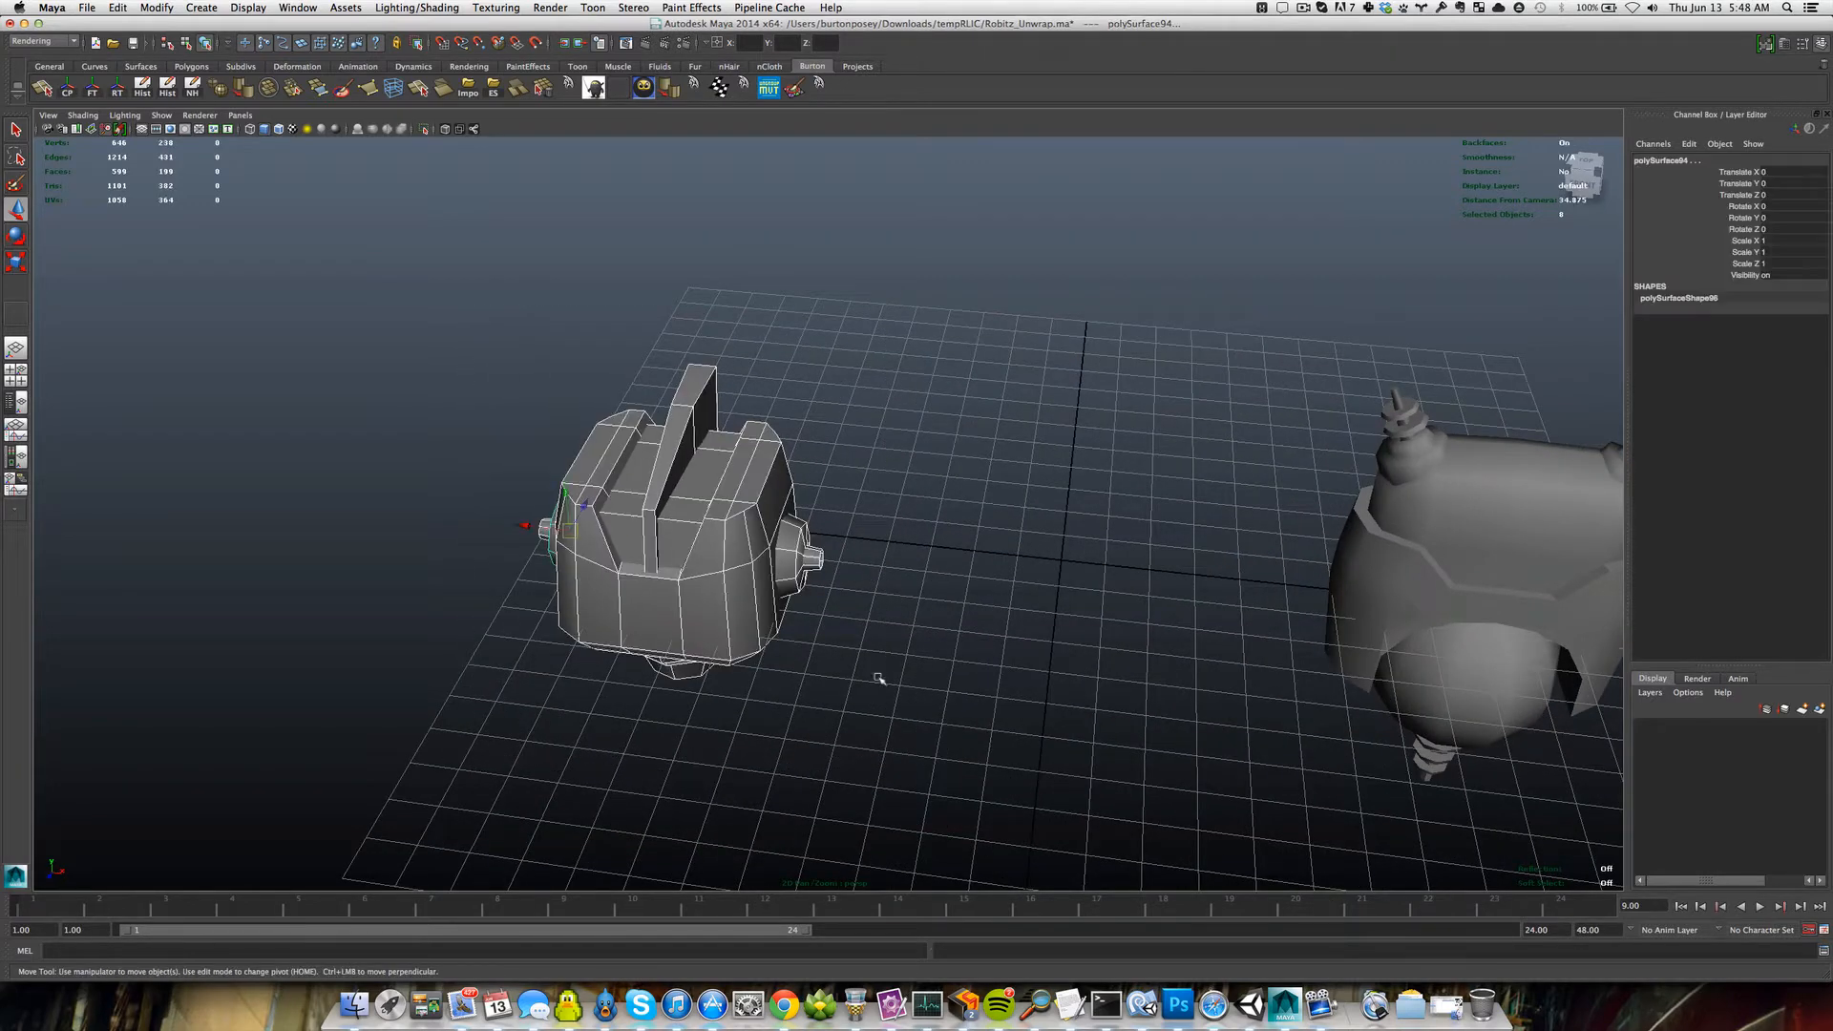
# Start exporting the selected robot and browse to the normal_enemies/projectilebot/models_src folder as the destination.
pyautogui.click(492, 88)
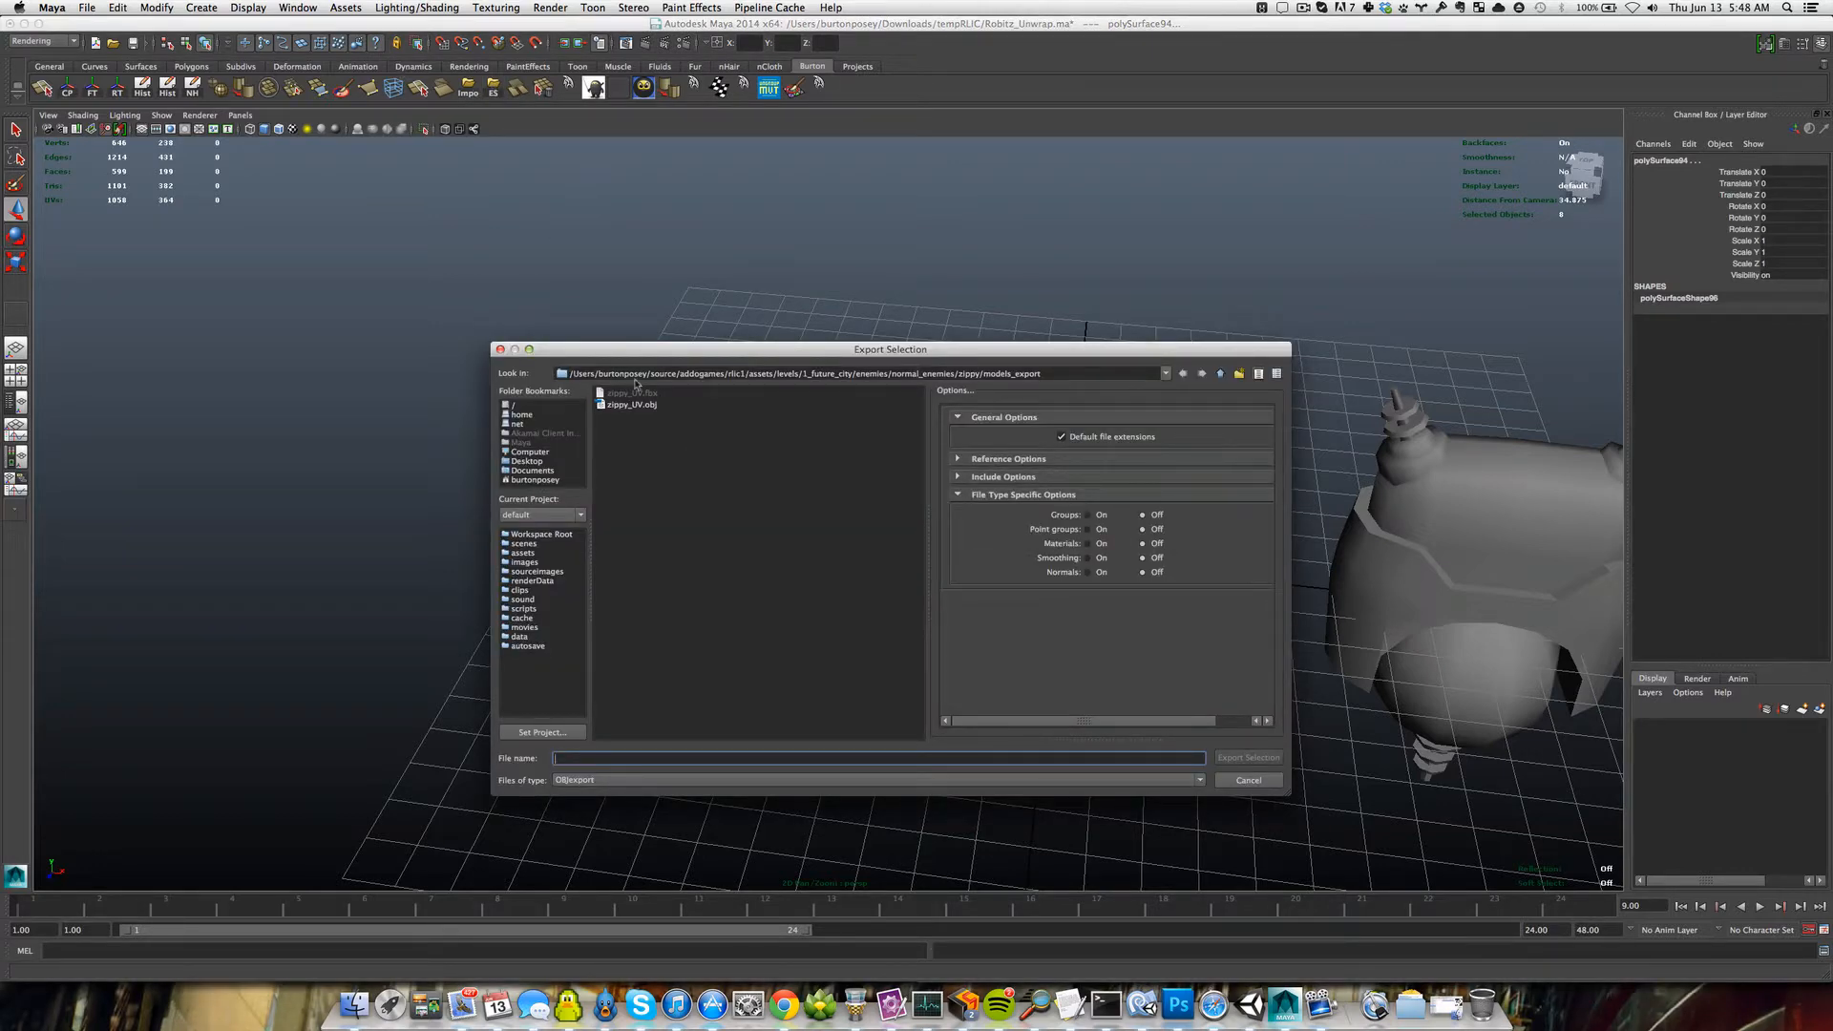
pyautogui.moveTo(657, 355)
pyautogui.mouseDown()
pyautogui.moveTo(649, 331)
pyautogui.moveTo(669, 327)
pyautogui.mouseUp()
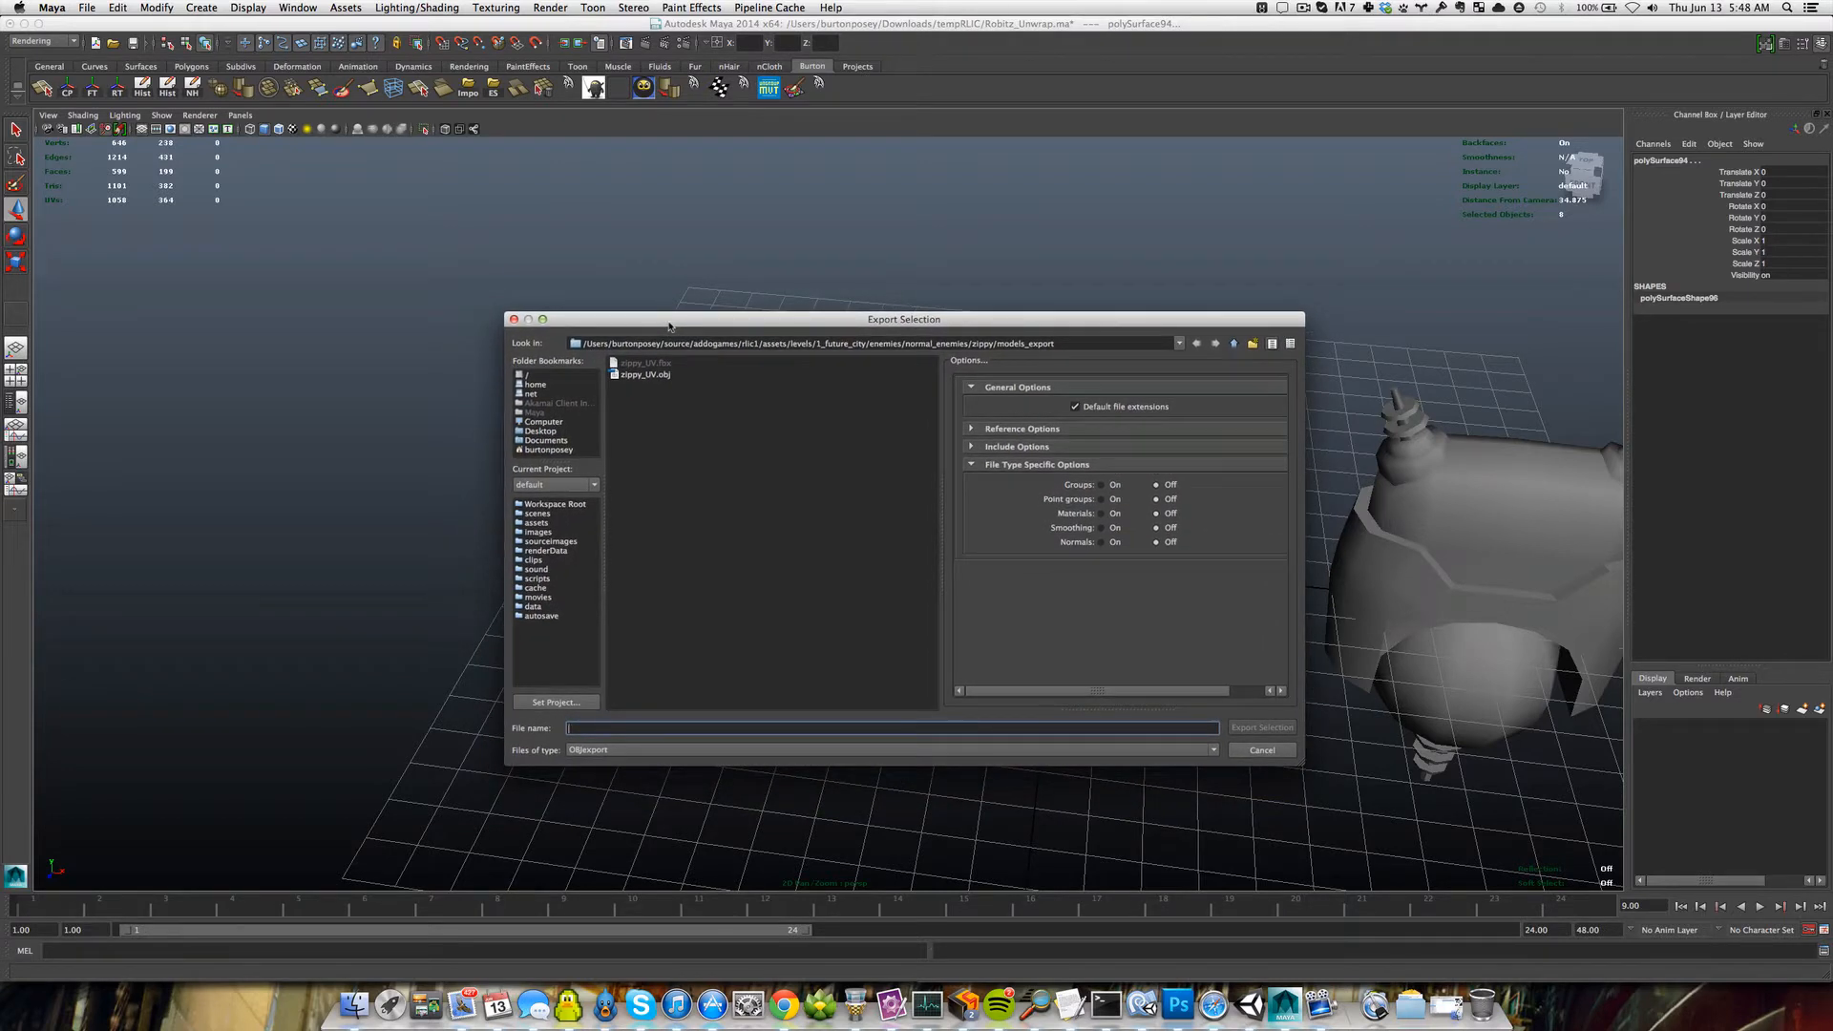
pyautogui.doubleClick(1235, 343)
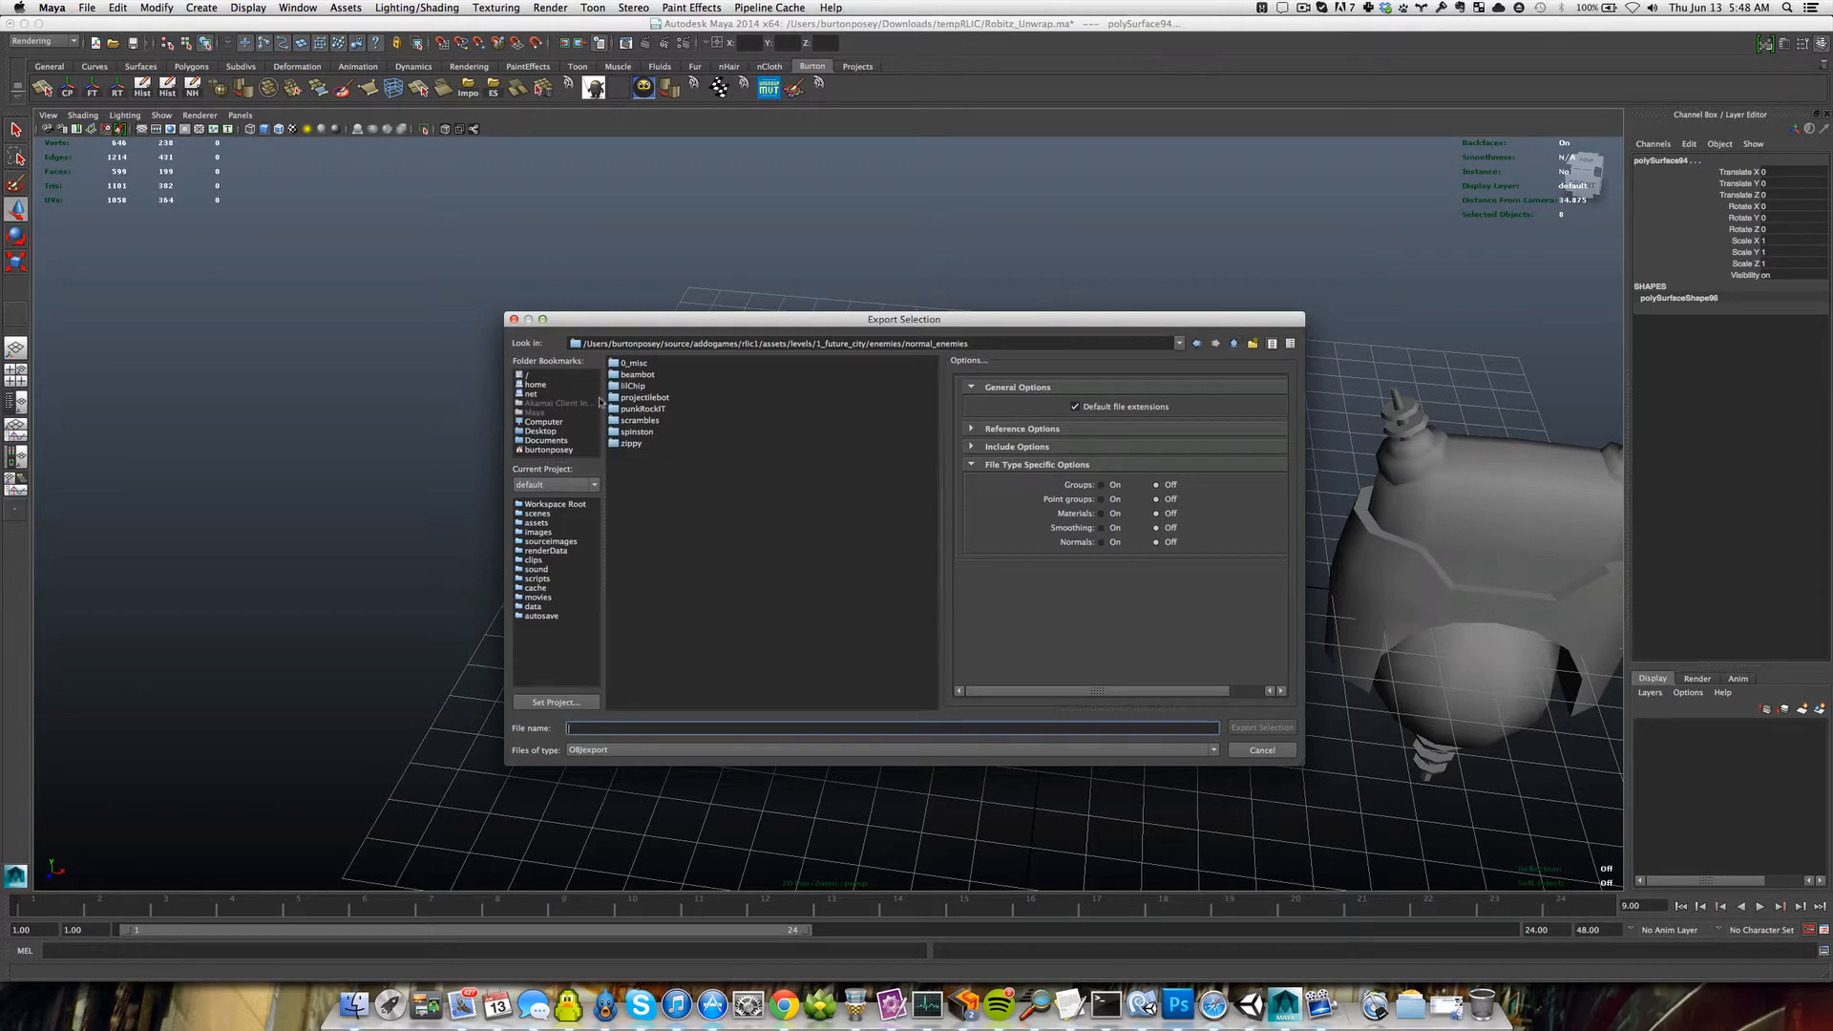
pyautogui.click(614, 398)
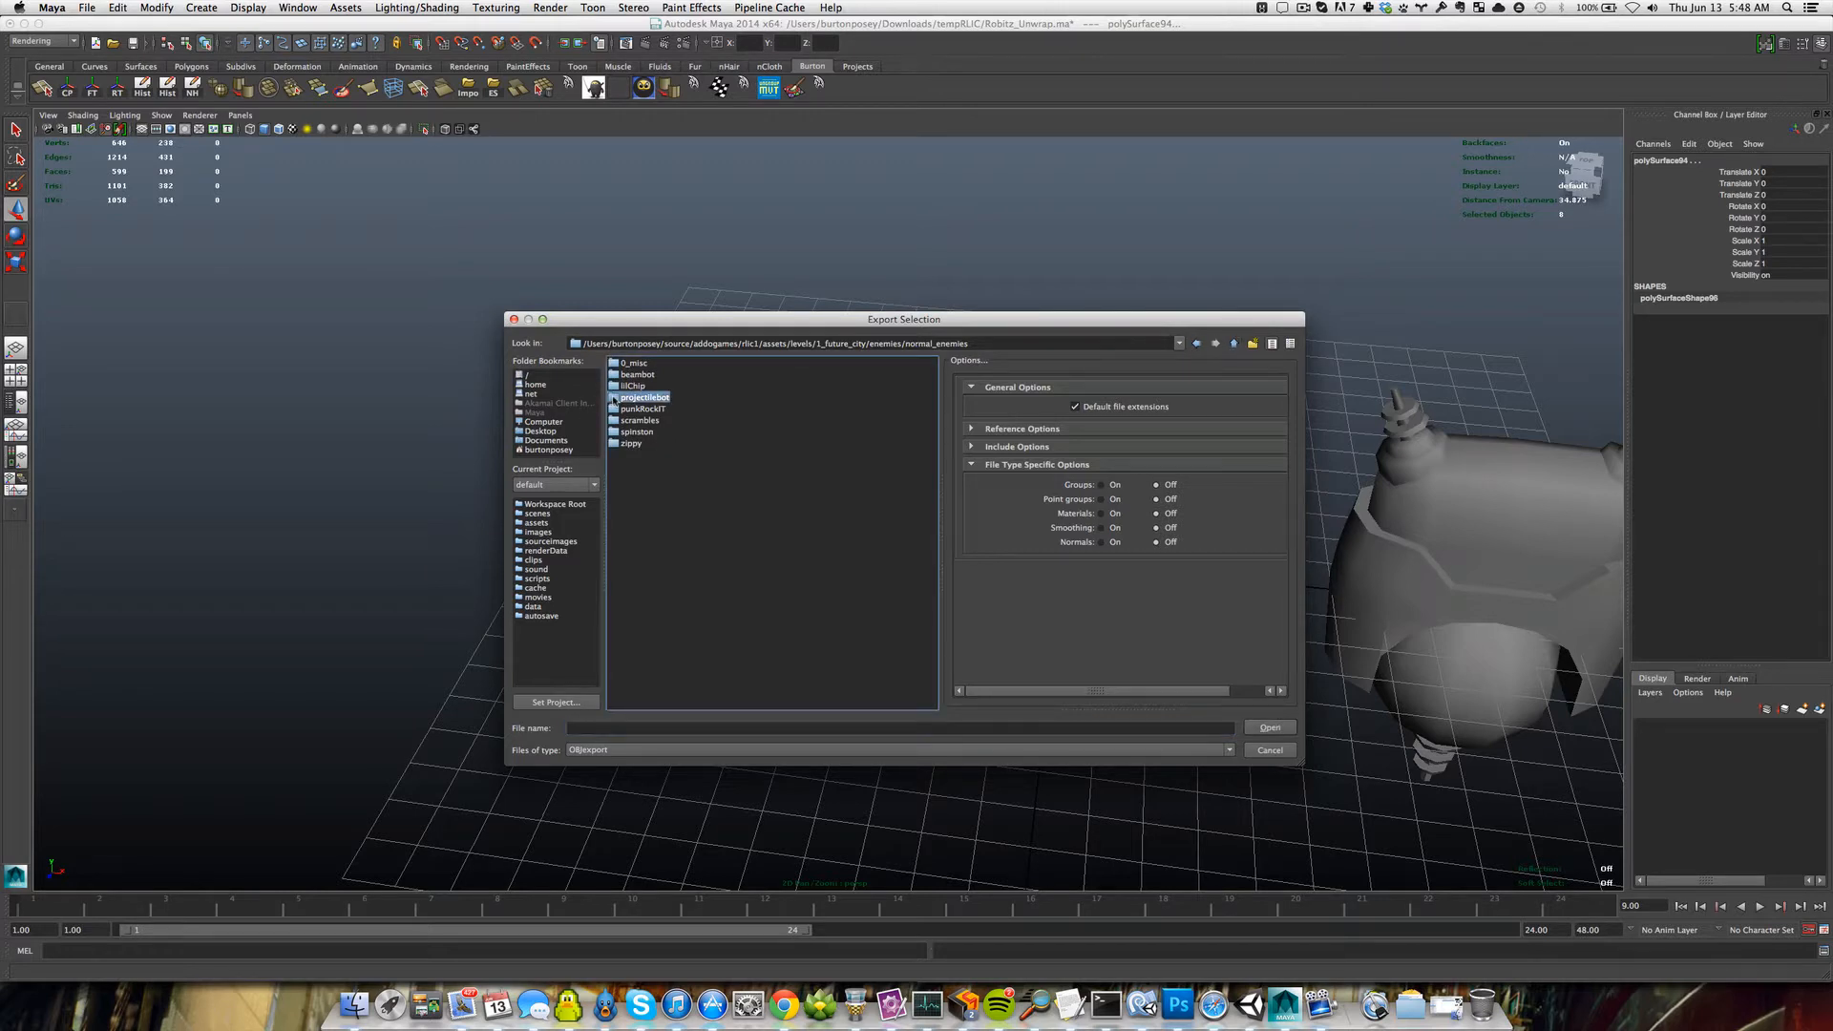
pyautogui.doubleClick(614, 398)
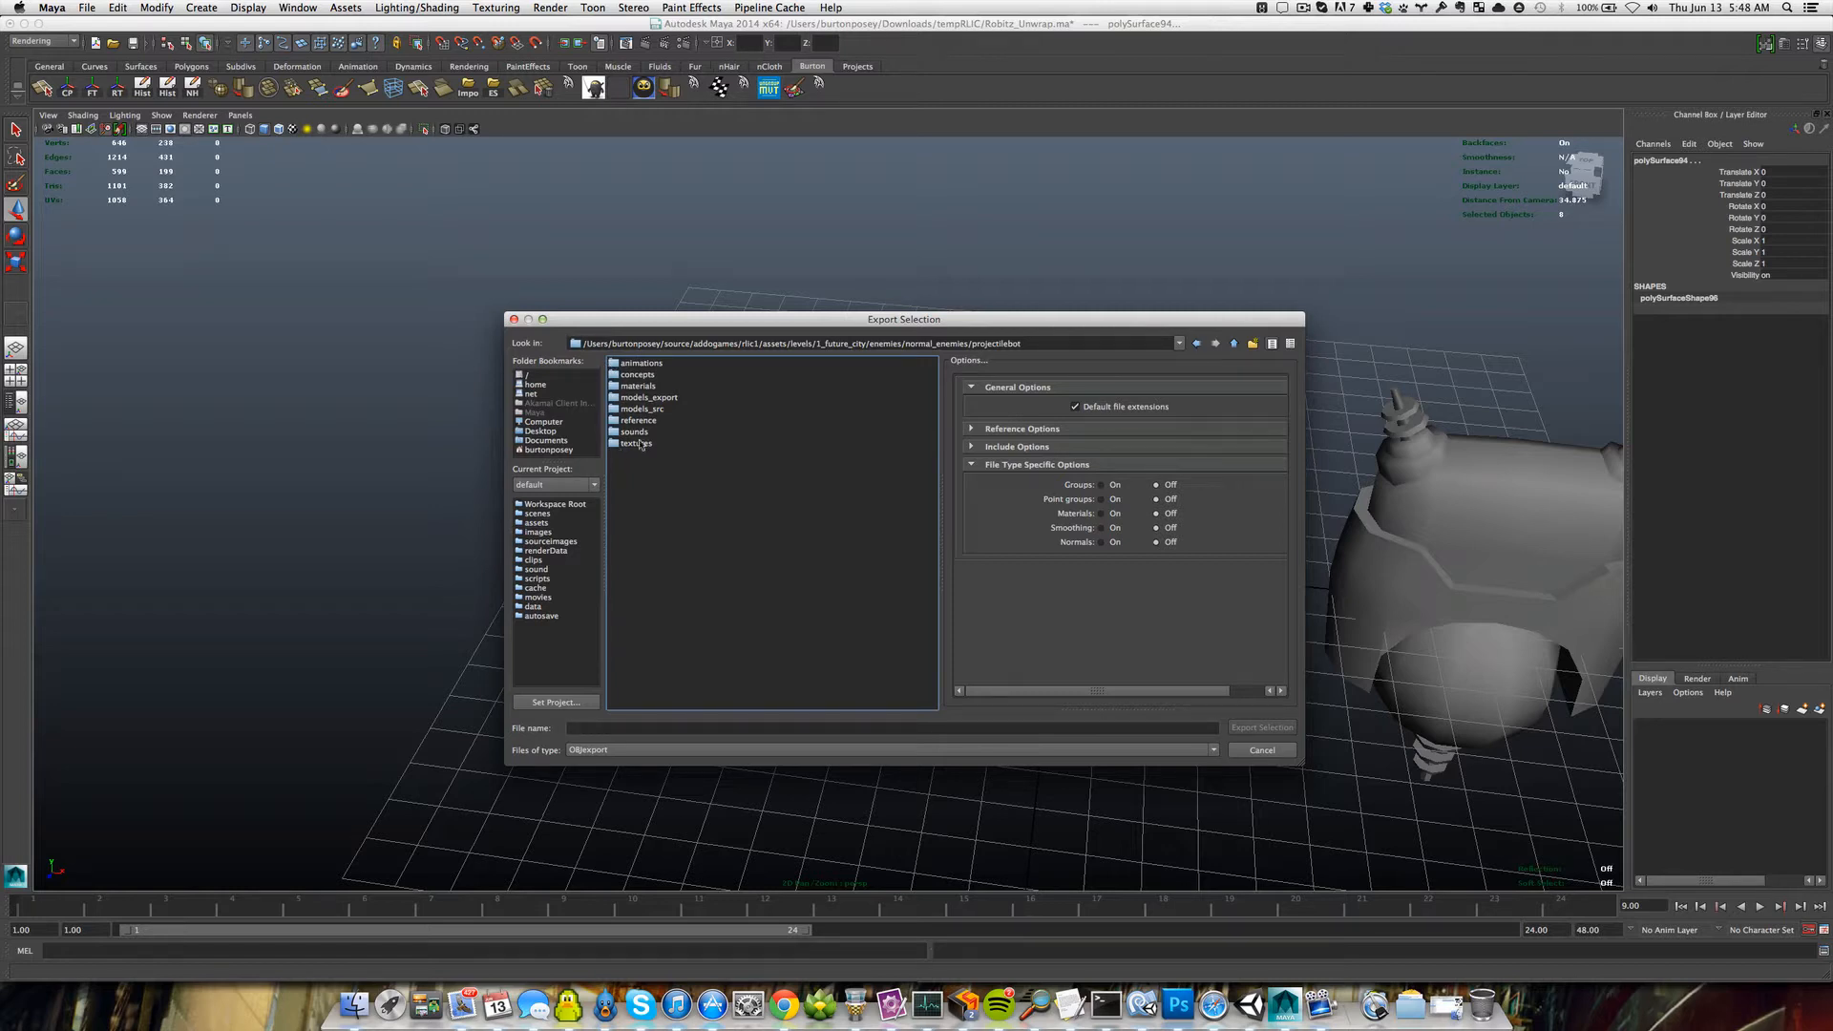
pyautogui.doubleClick(759, 343)
pyautogui.click(746, 343)
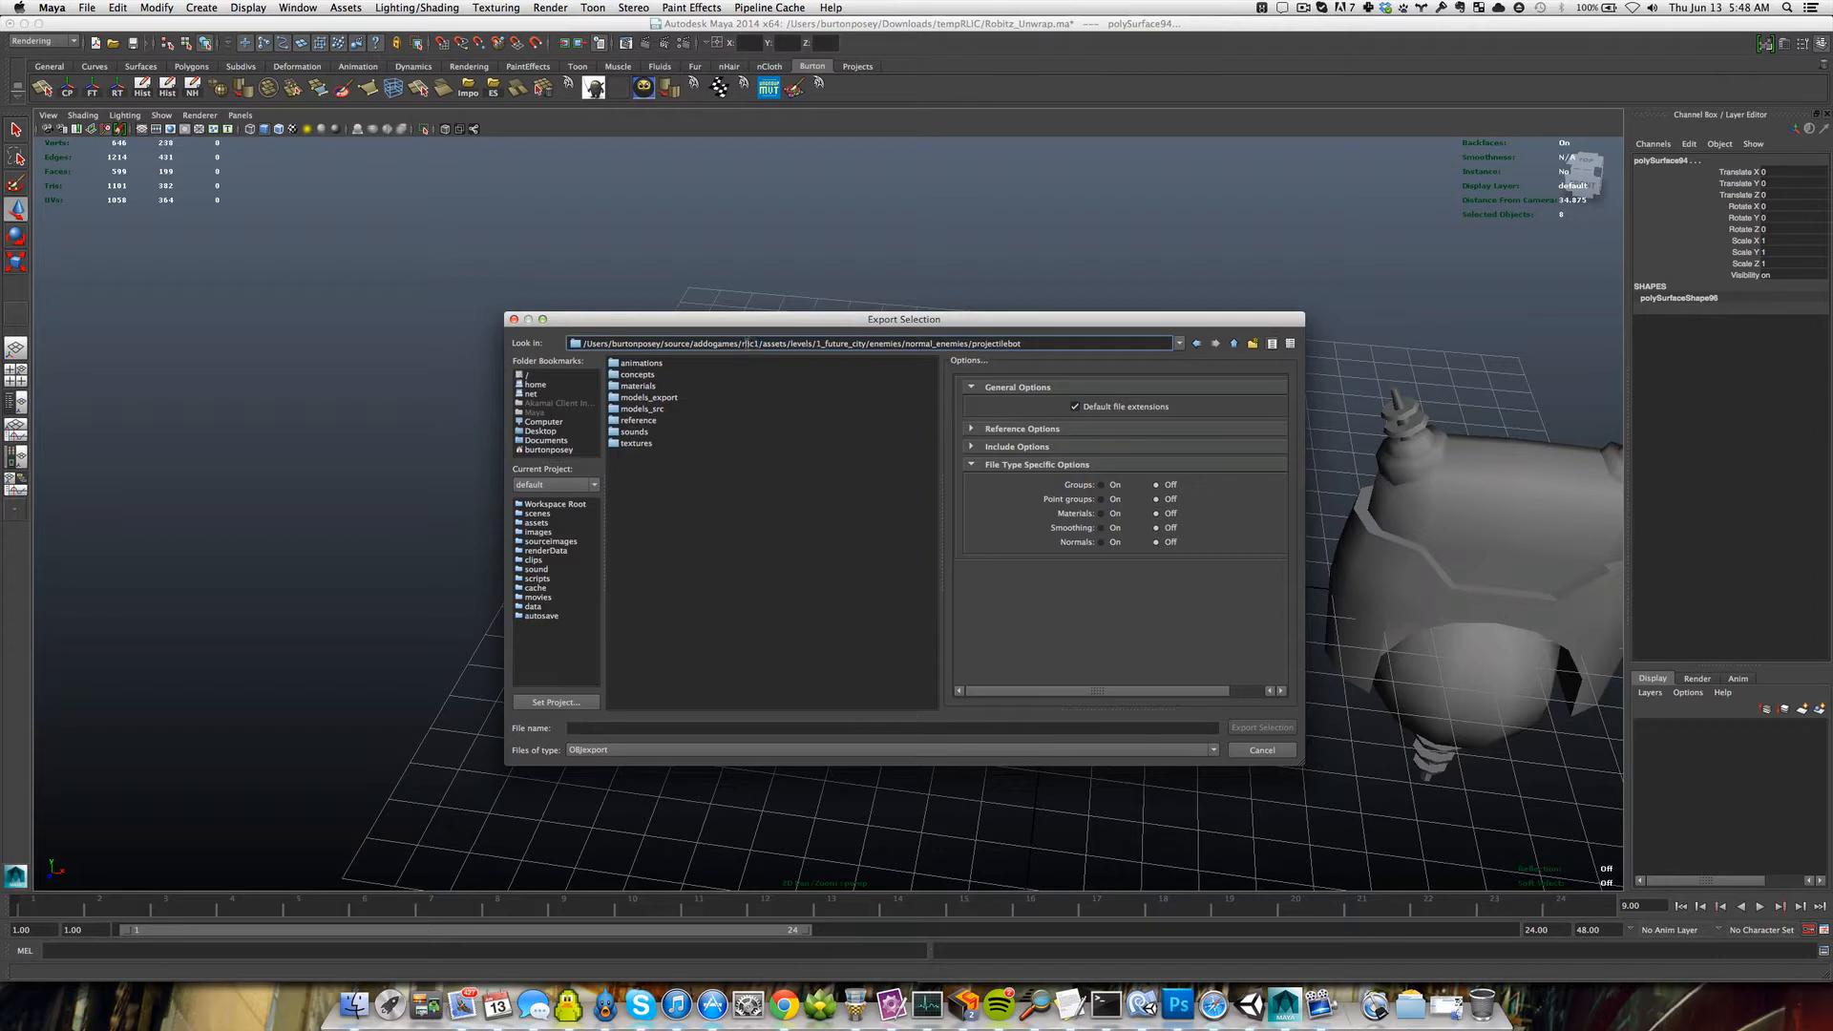
pyautogui.doubleClick(746, 343)
pyautogui.click(771, 342)
pyautogui.click(735, 525)
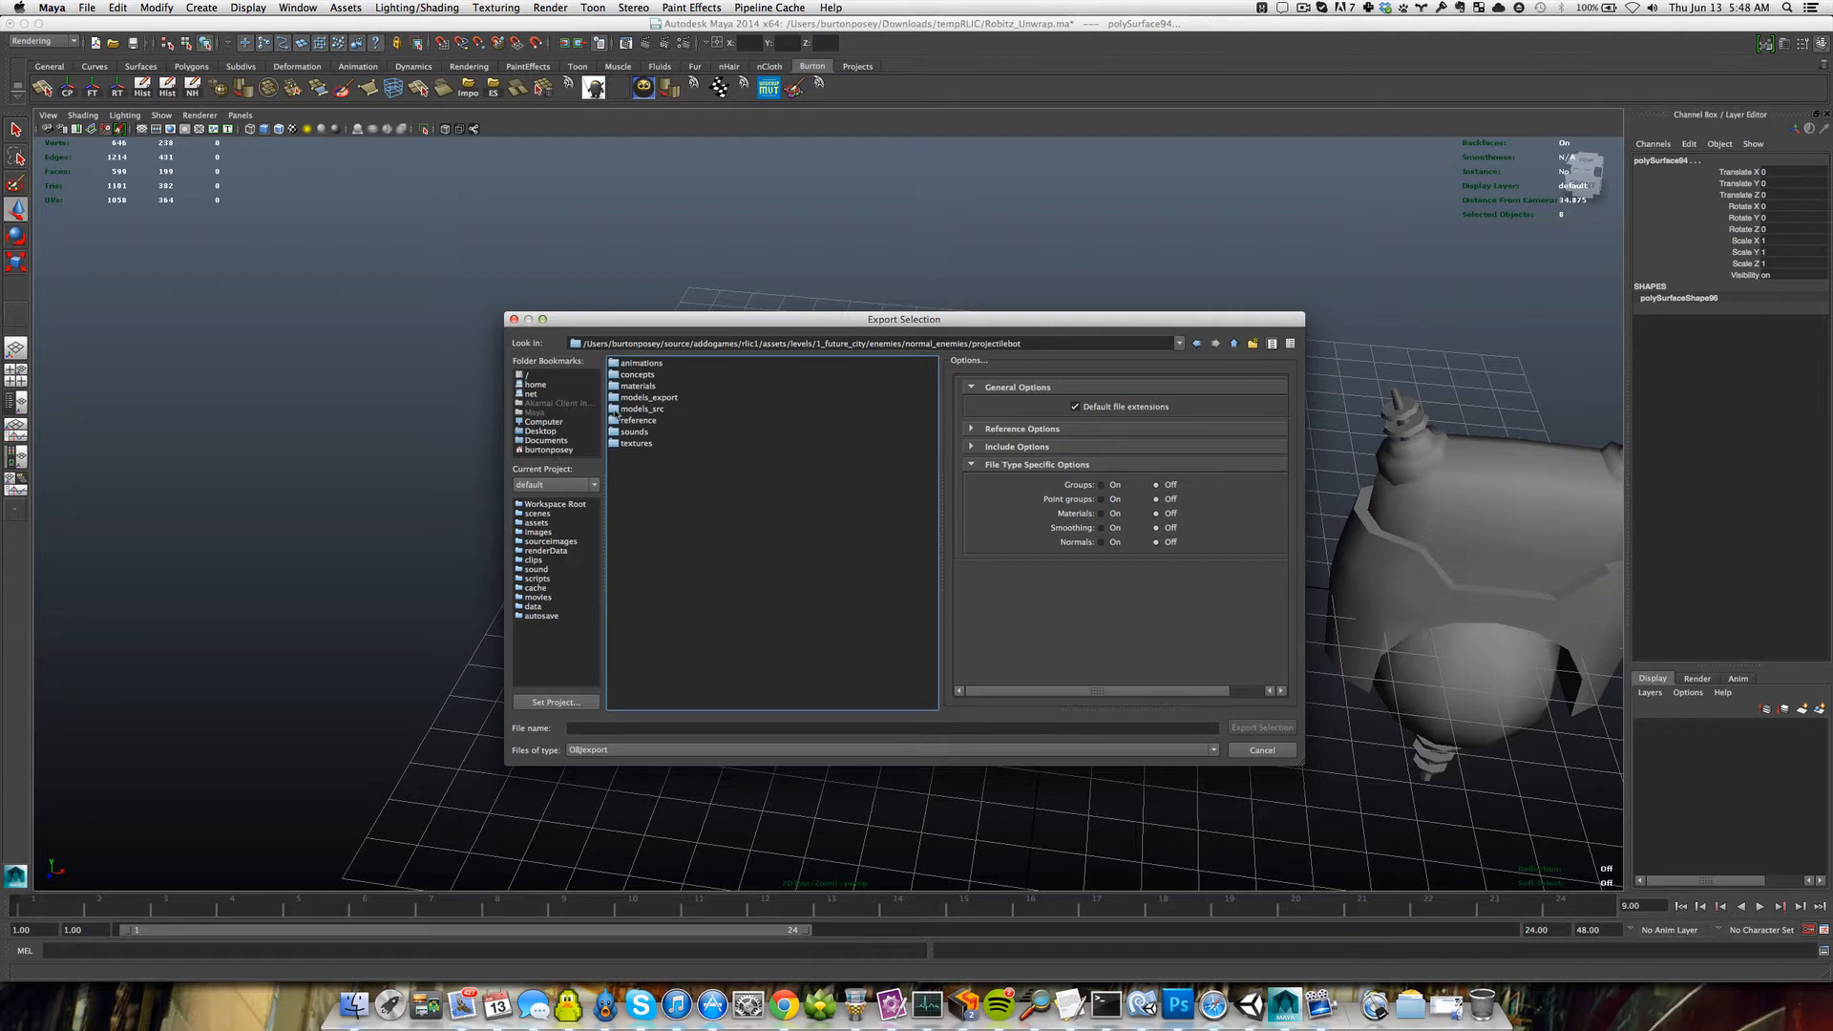
pyautogui.doubleClick(617, 412)
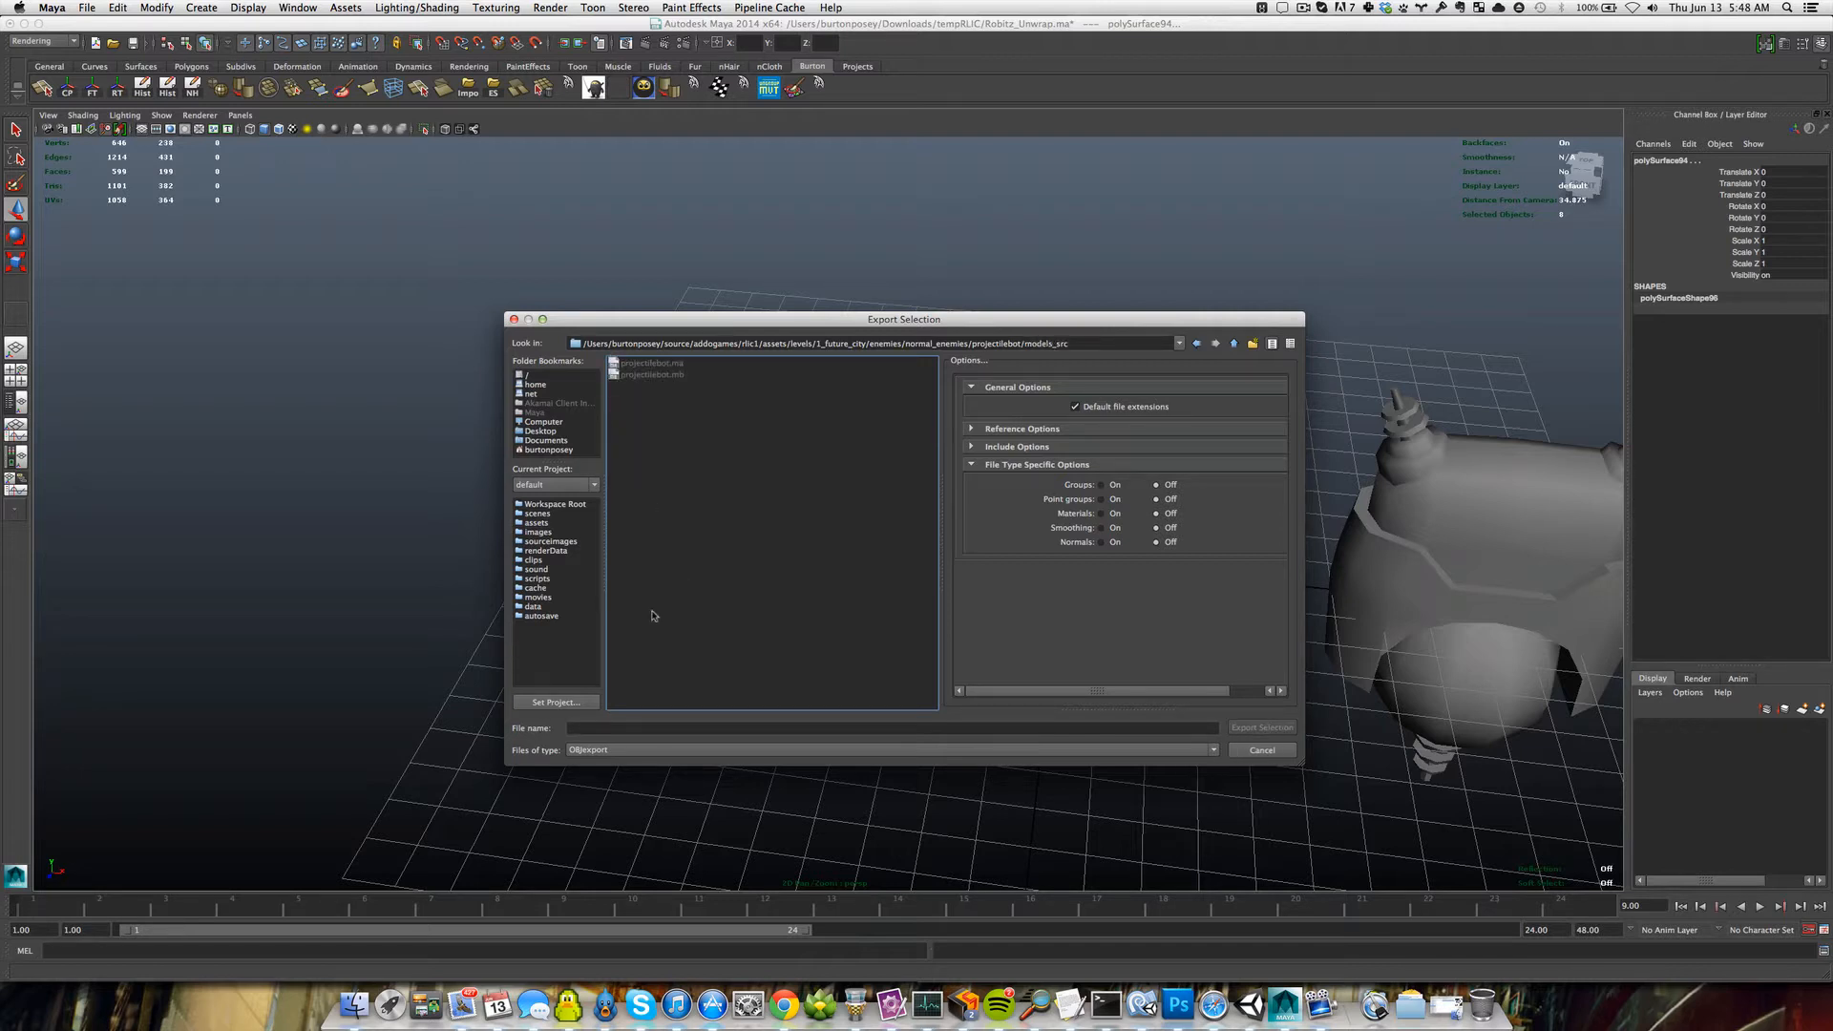
# Export the selected robot parts as an FBX file named projectileBot.fbx into the models_src folder.
pyautogui.click(609, 750)
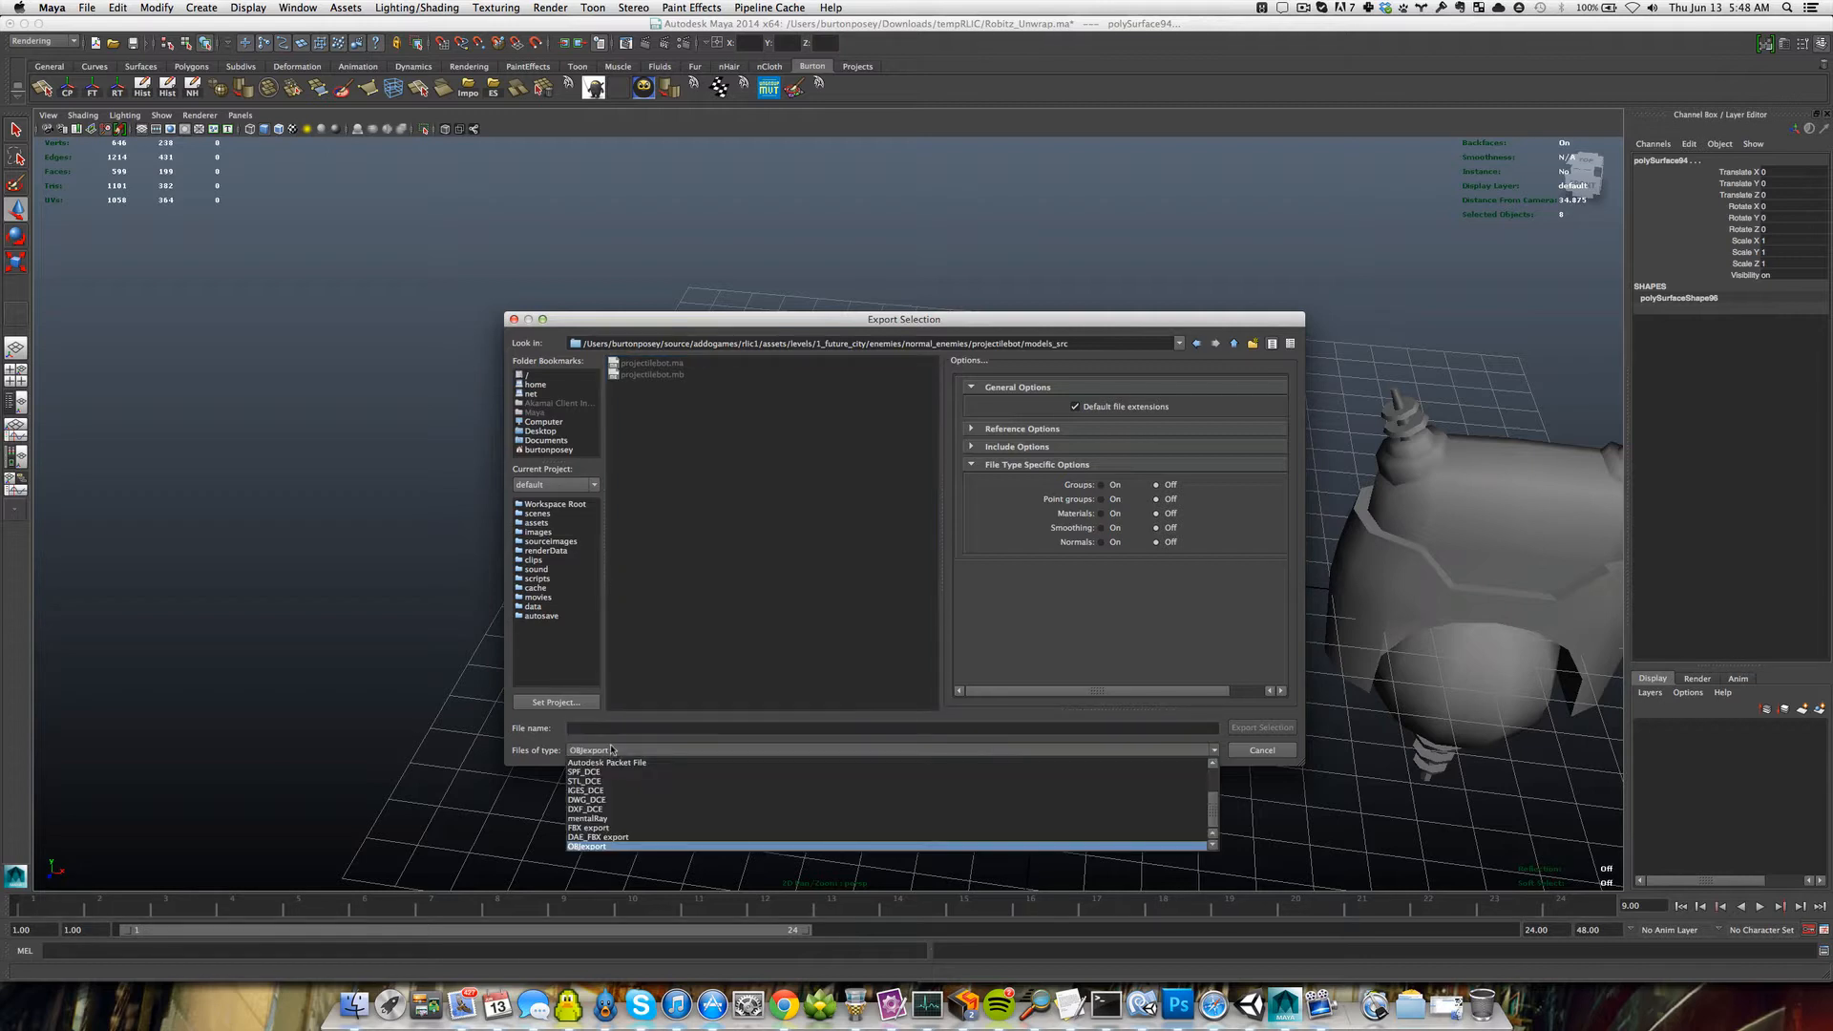
pyautogui.click(649, 828)
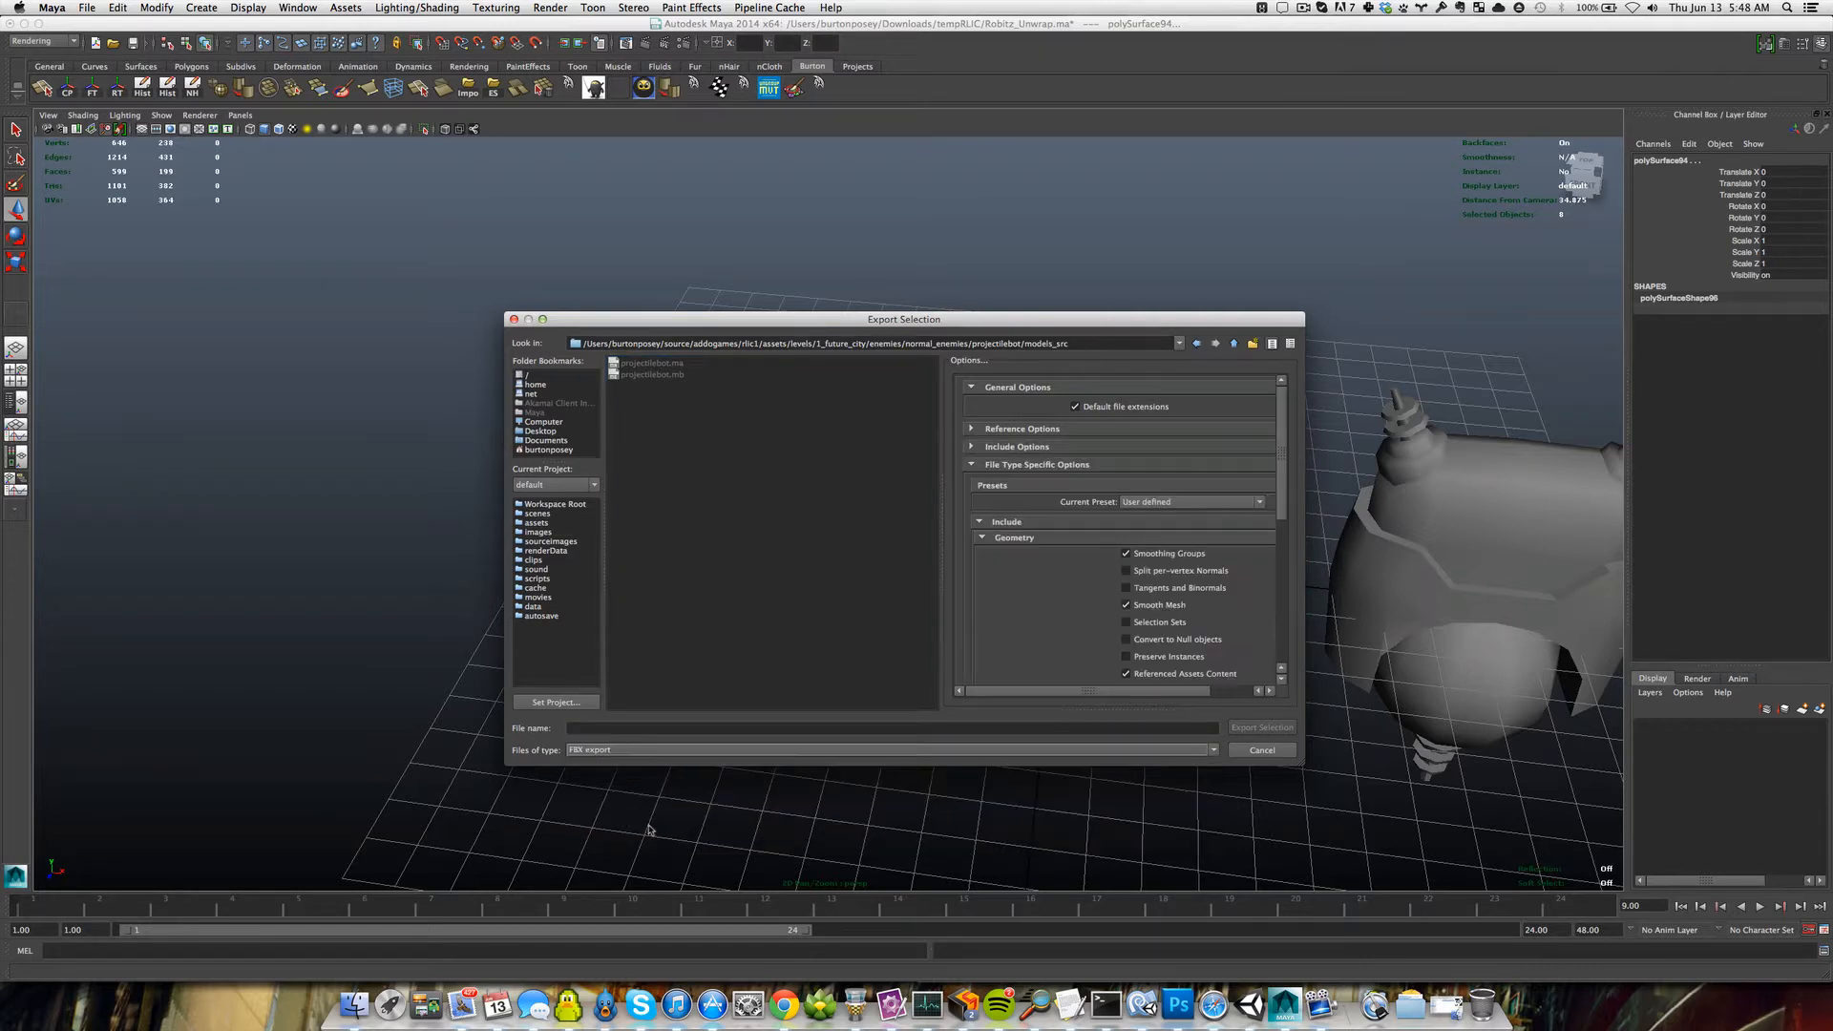
pyautogui.click(612, 729)
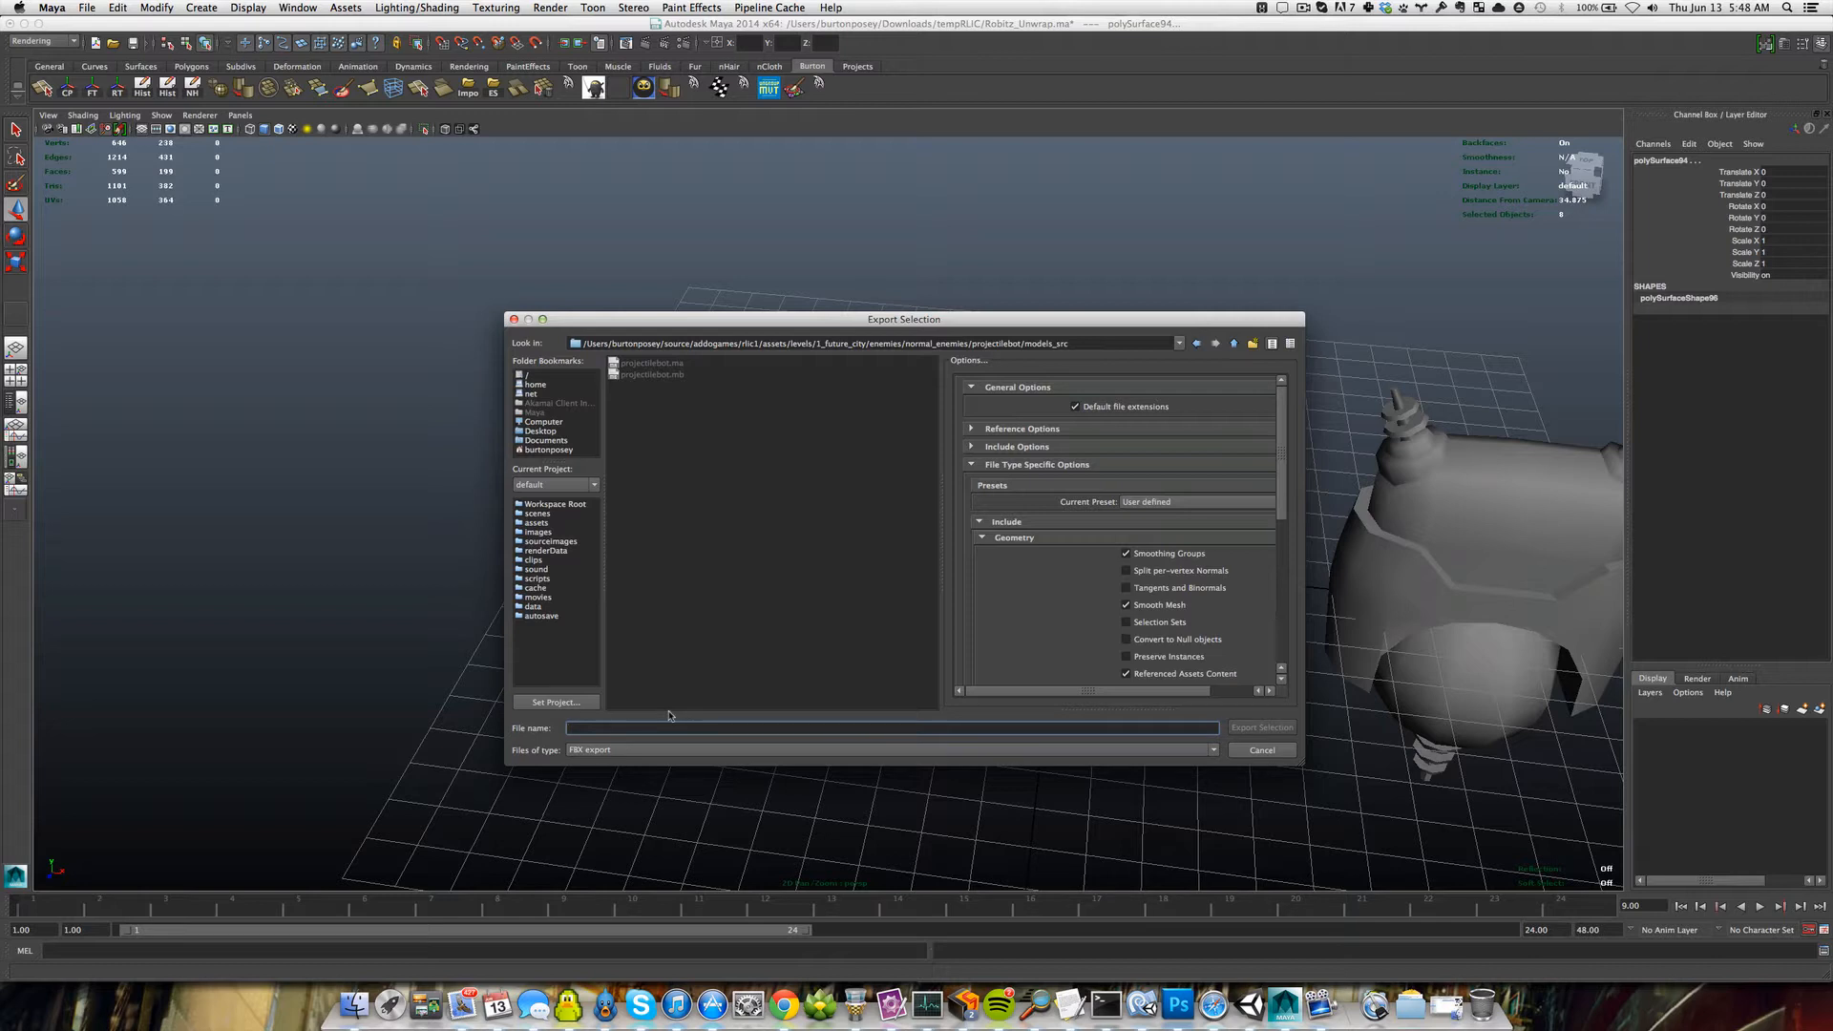
pyautogui.write('projectile')
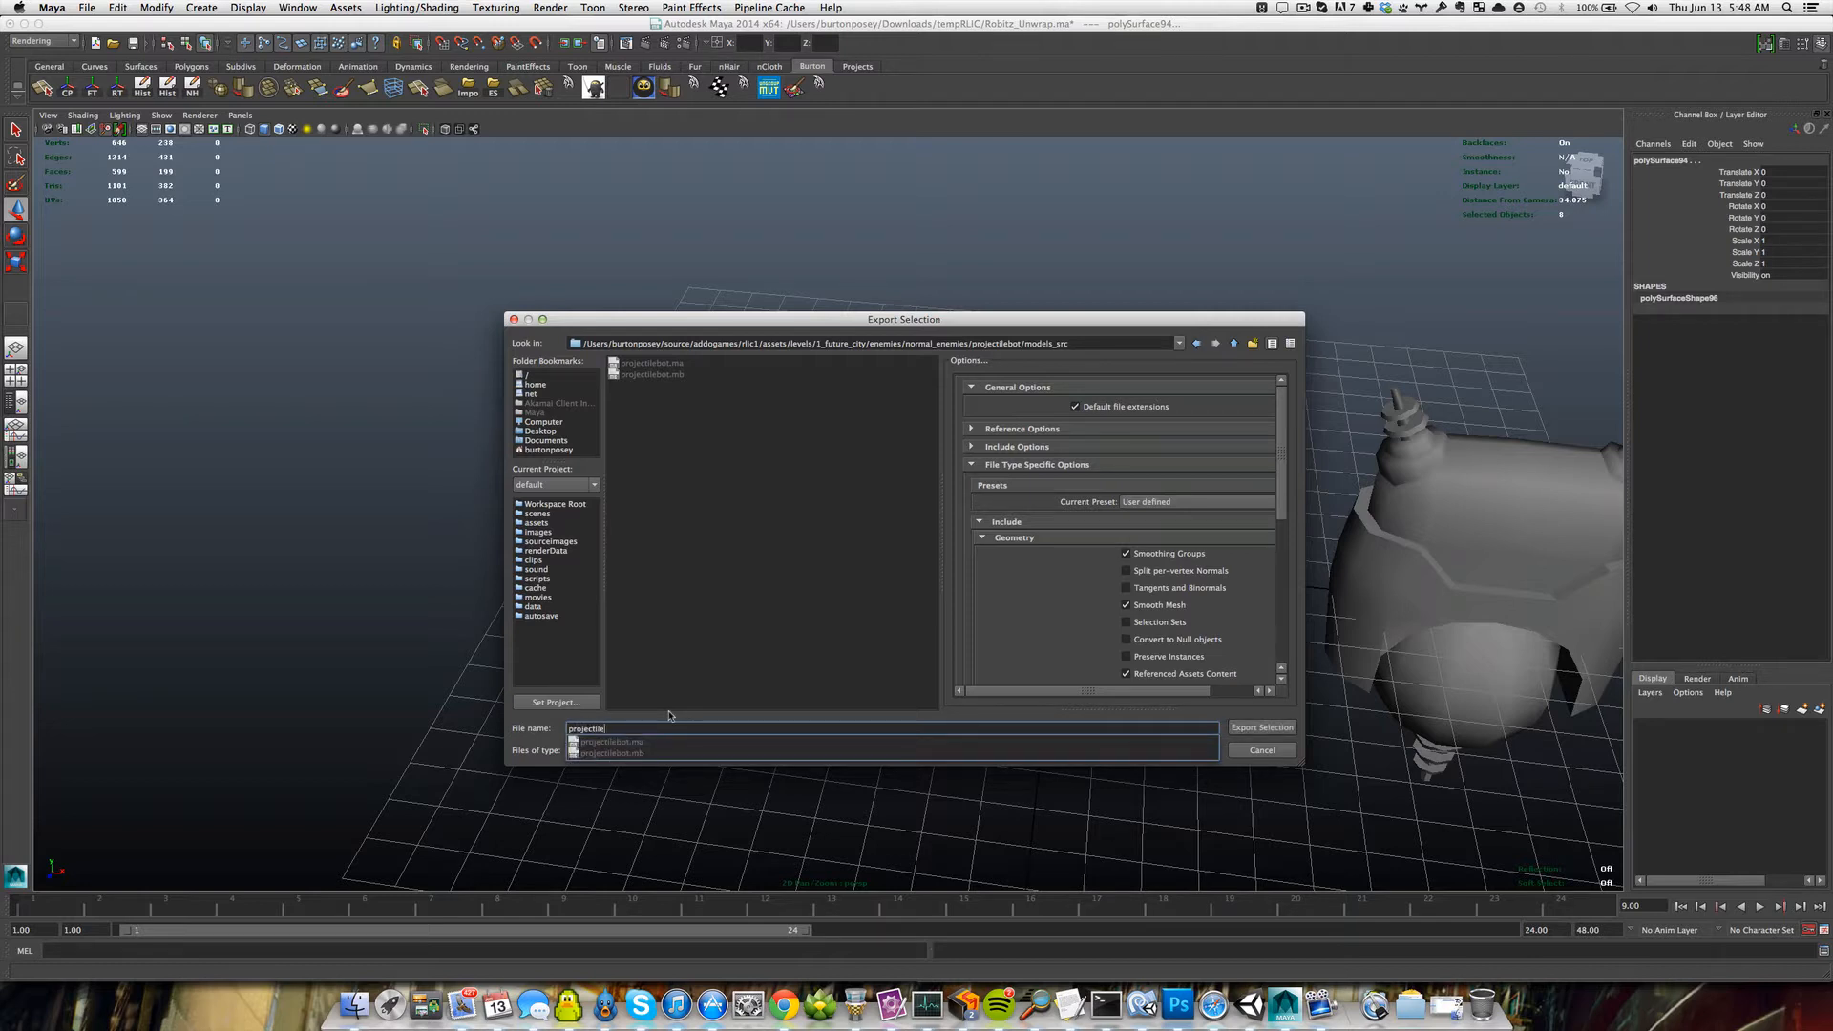
pyautogui.write('Bot.fbx')
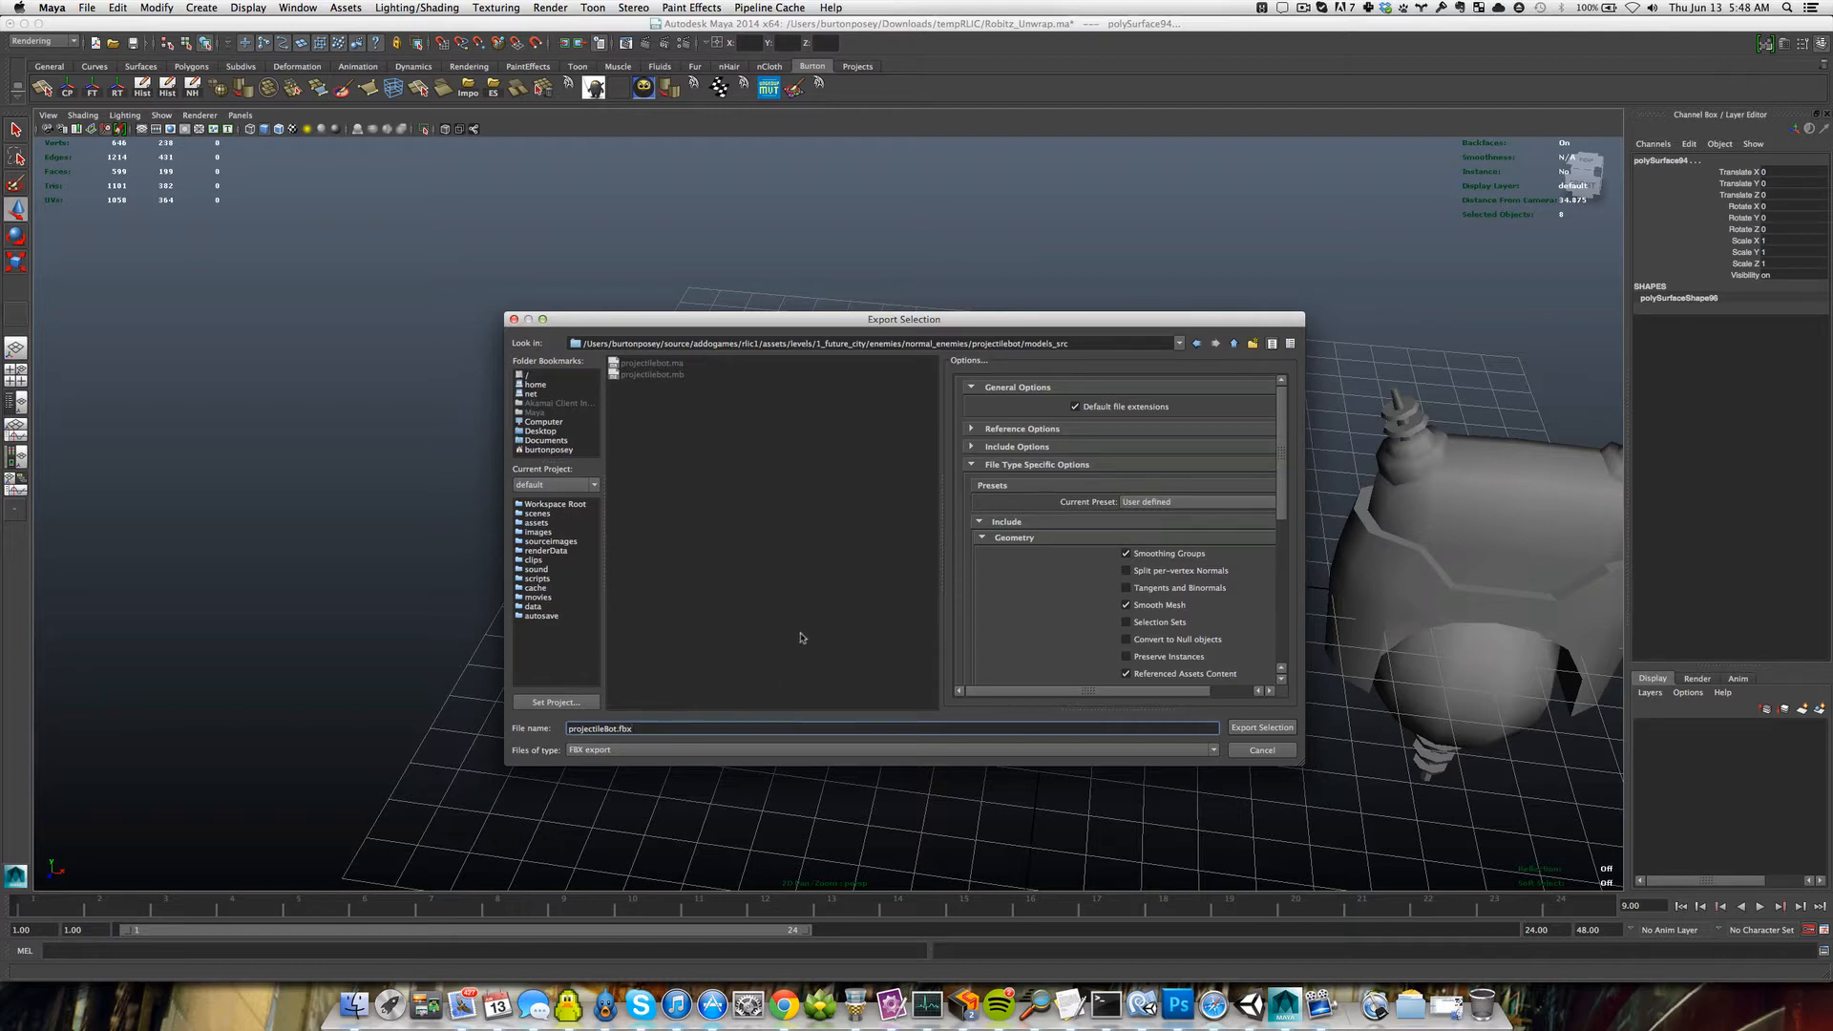
pyautogui.click(1083, 745)
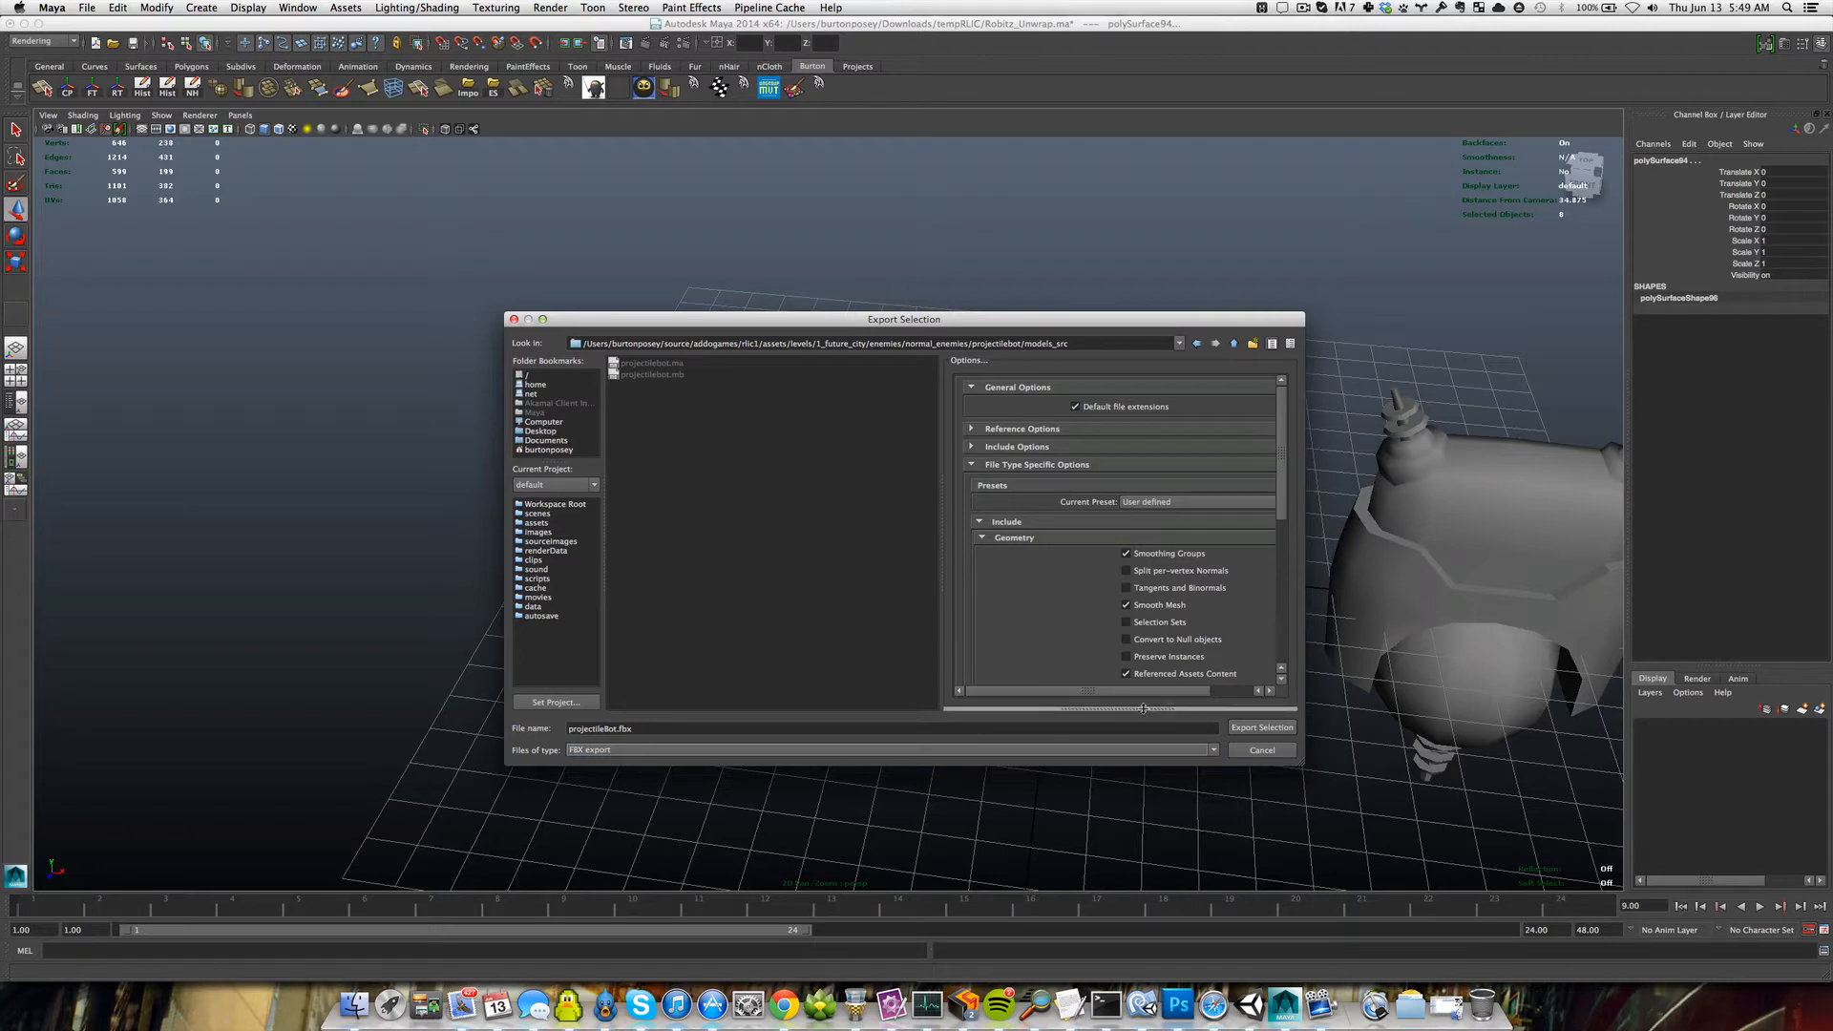
pyautogui.click(1263, 729)
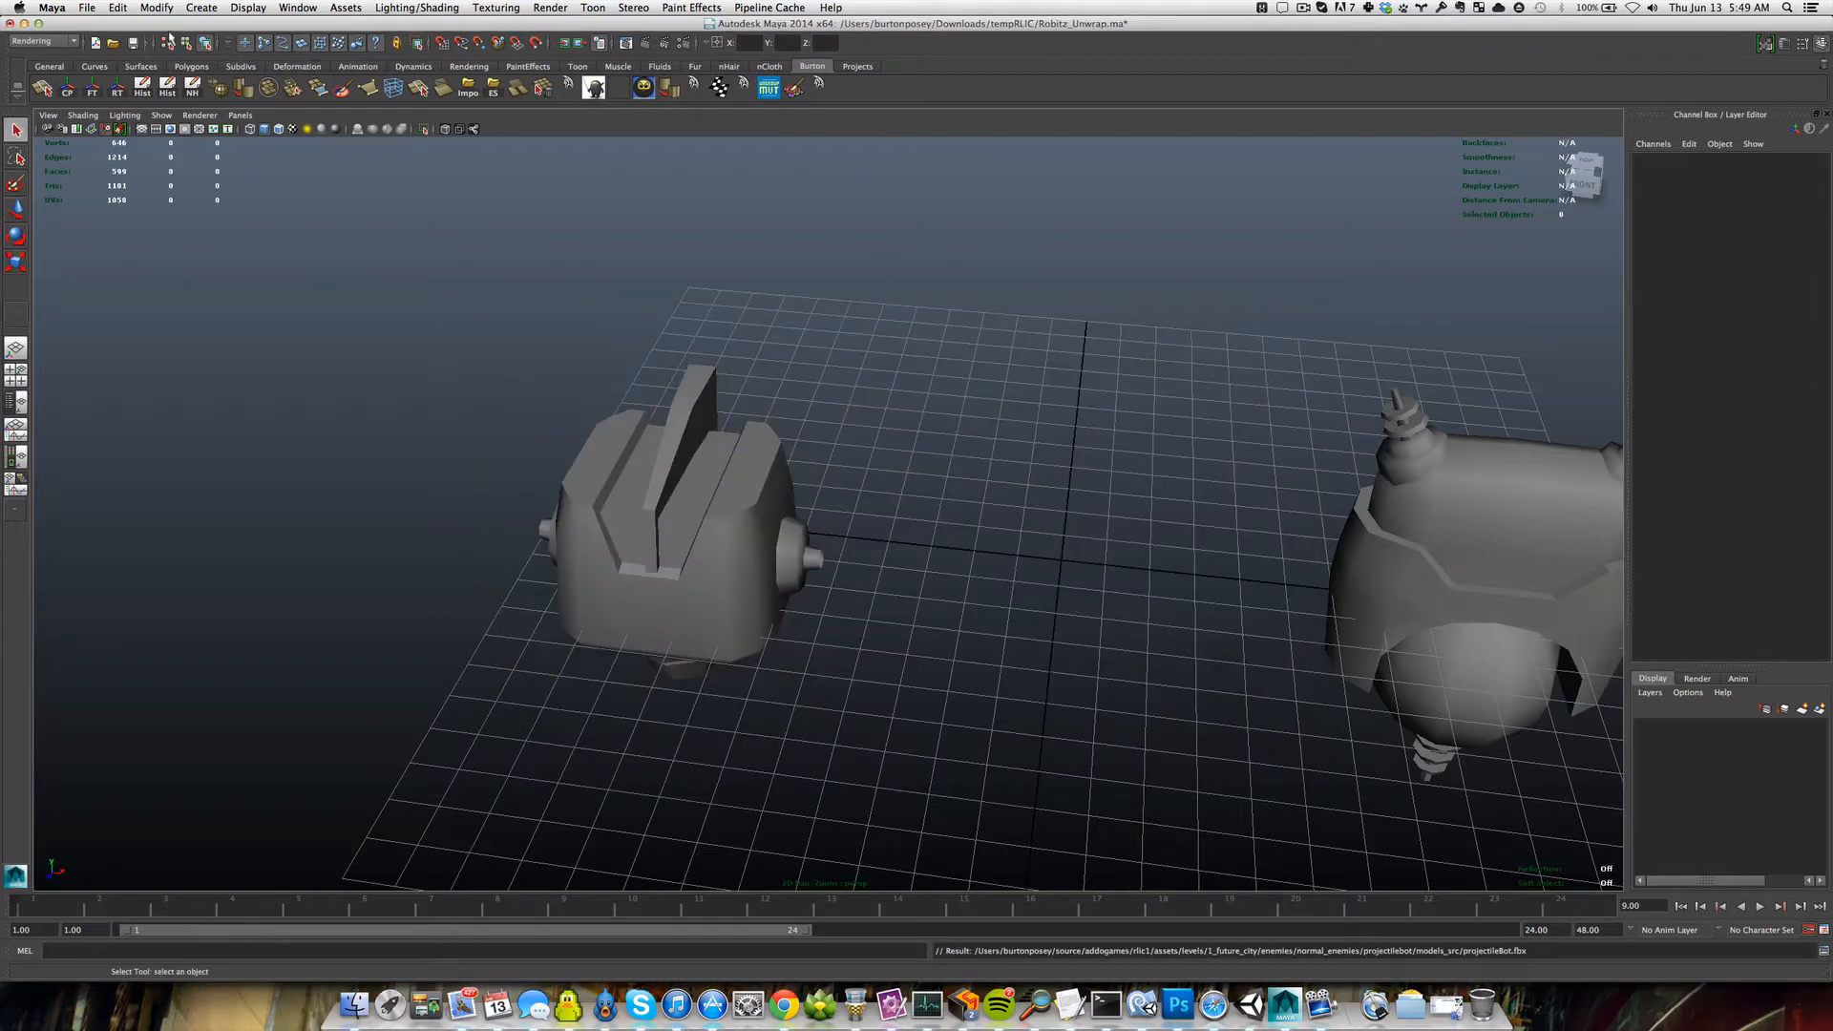
# Open the exported projectileBot.fbx from the models_src folder as the current scene.
pyautogui.click(113, 43)
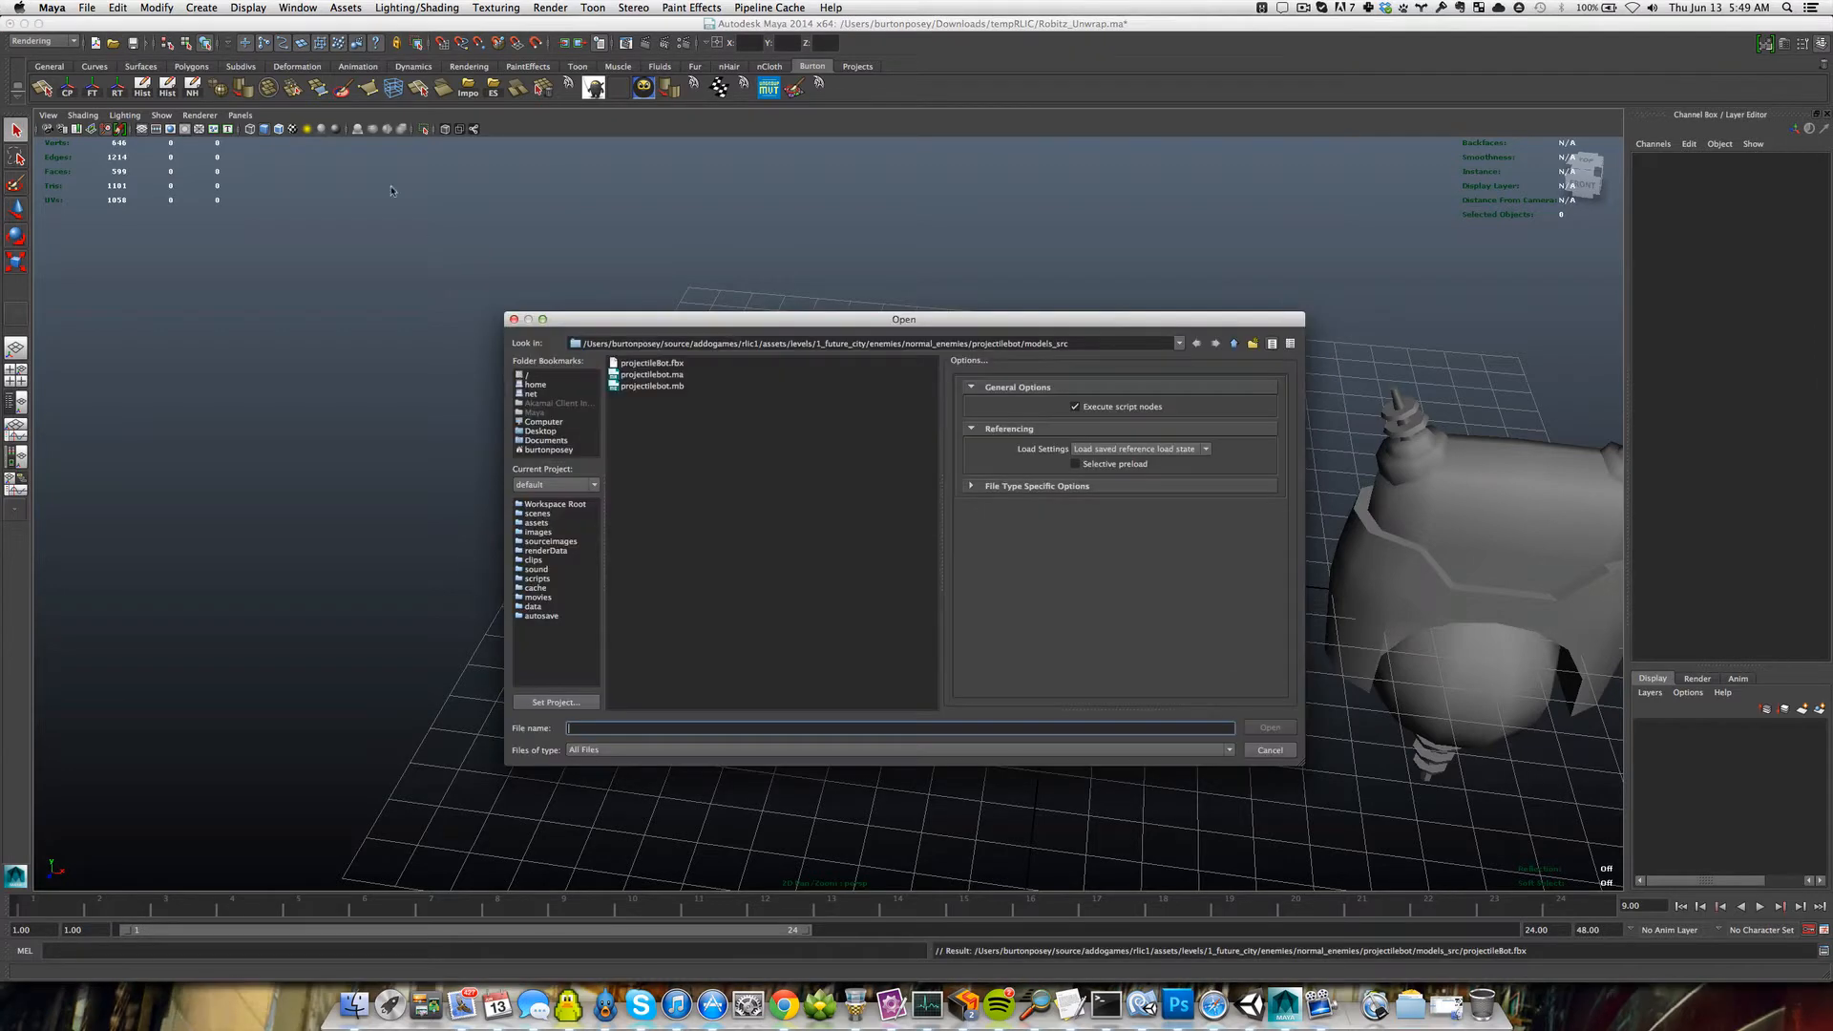
pyautogui.doubleClick(614, 364)
pyautogui.click(909, 506)
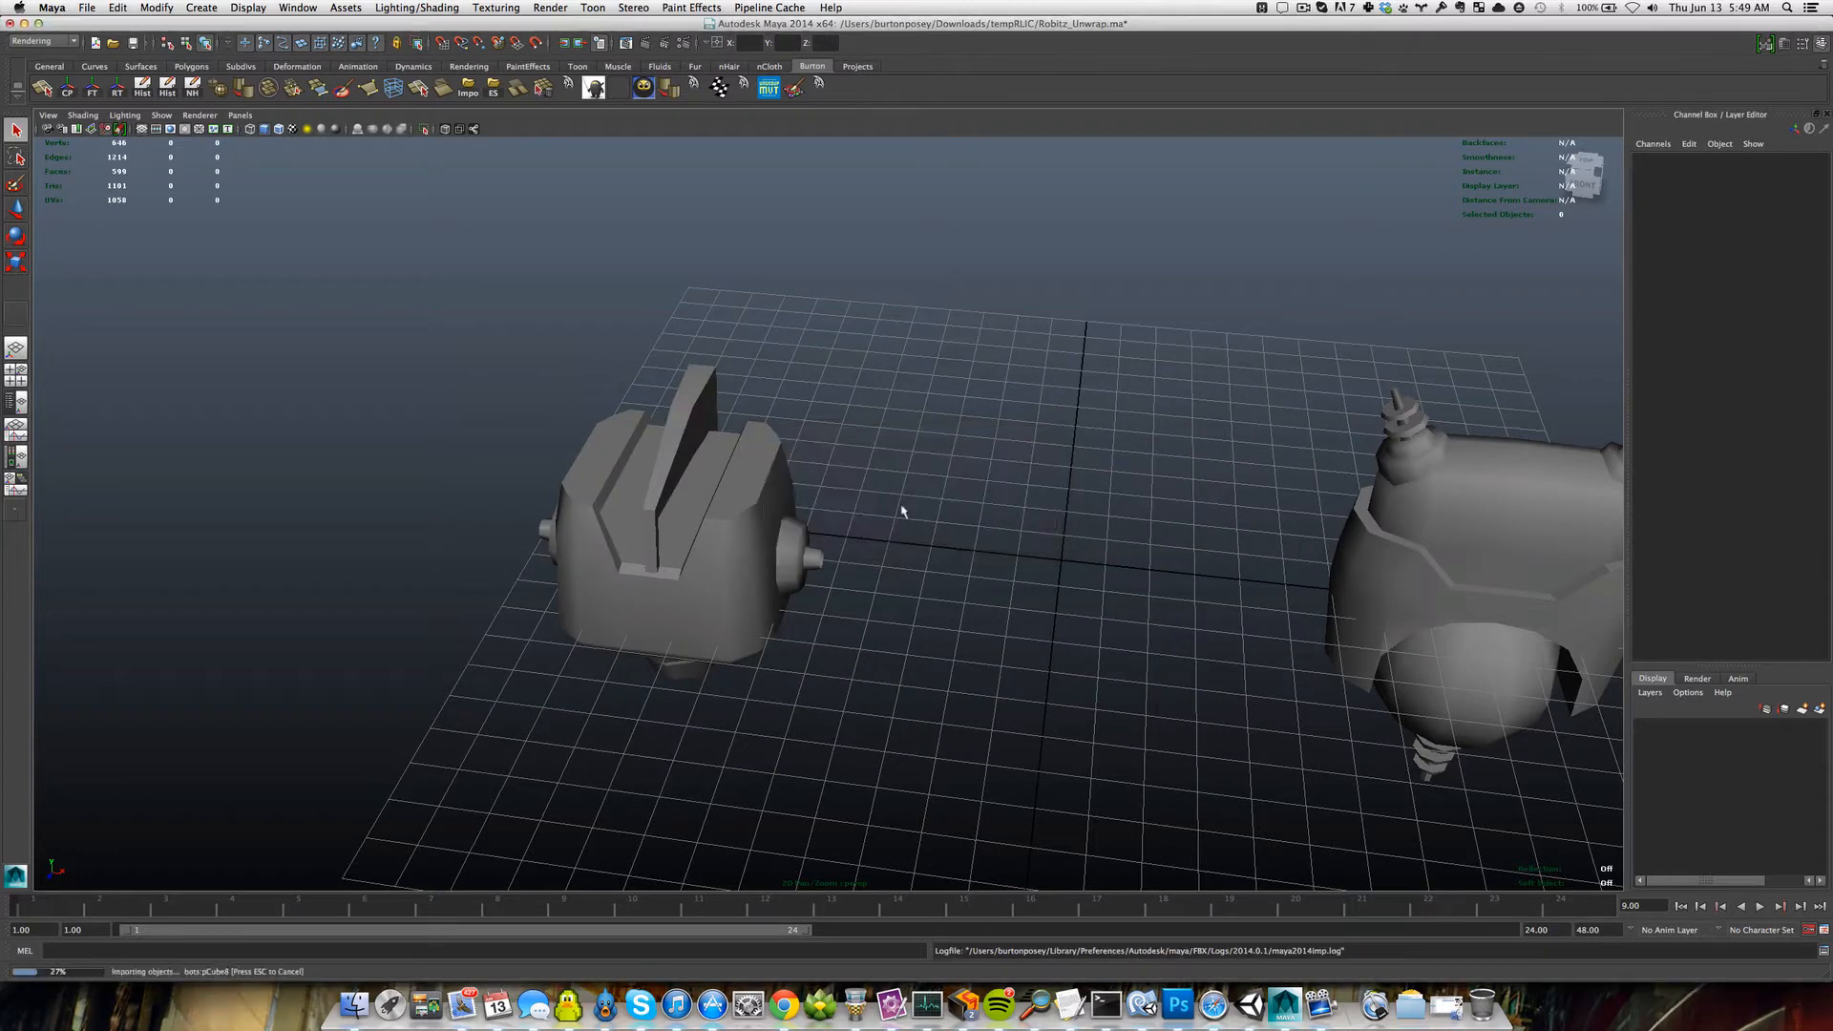
pyautogui.keyDown('alt'); pyautogui.moveTo(806, 544); pyautogui.dragTo(998, 498, button='middle'); pyautogui.keyUp('alt')
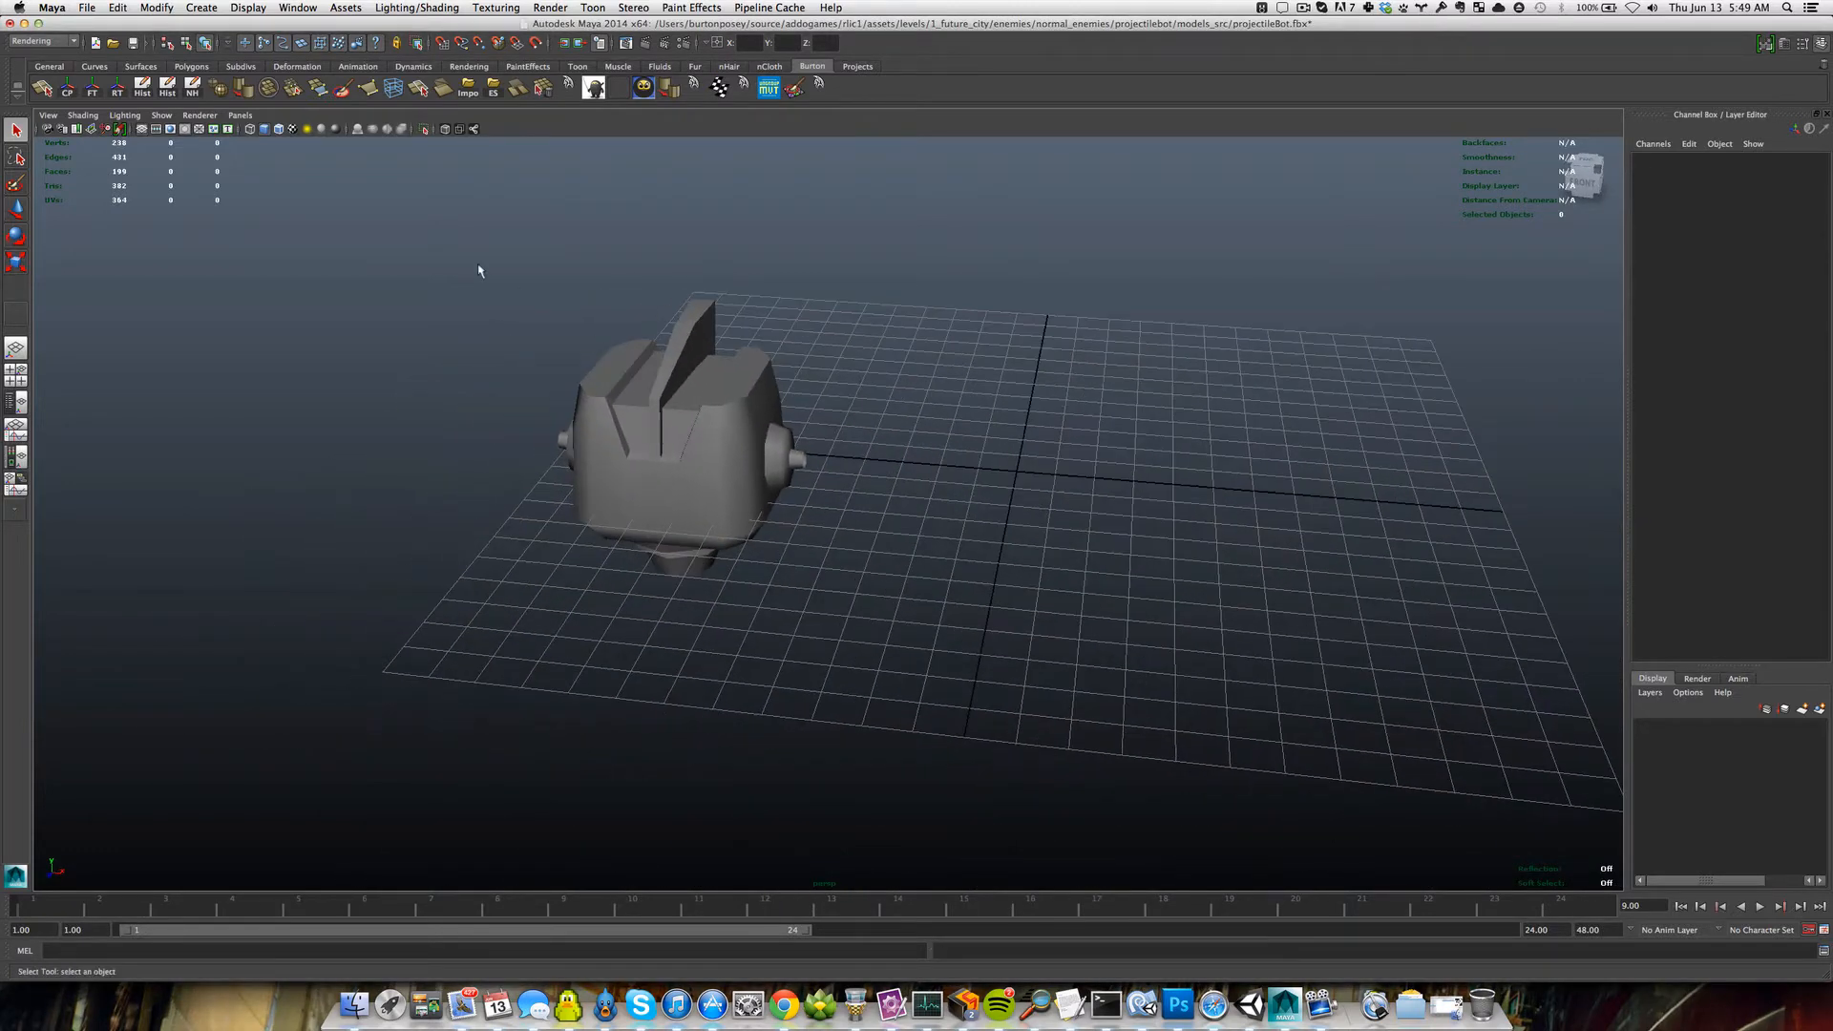
# Select all parts of the finned robot and combine them into a single polygon object.
pyautogui.moveTo(479, 270); pyautogui.dragTo(867, 595)
pyautogui.keyDown('alt'); pyautogui.moveTo(548, 392); pyautogui.dragTo(426, 366); pyautogui.keyUp('alt')
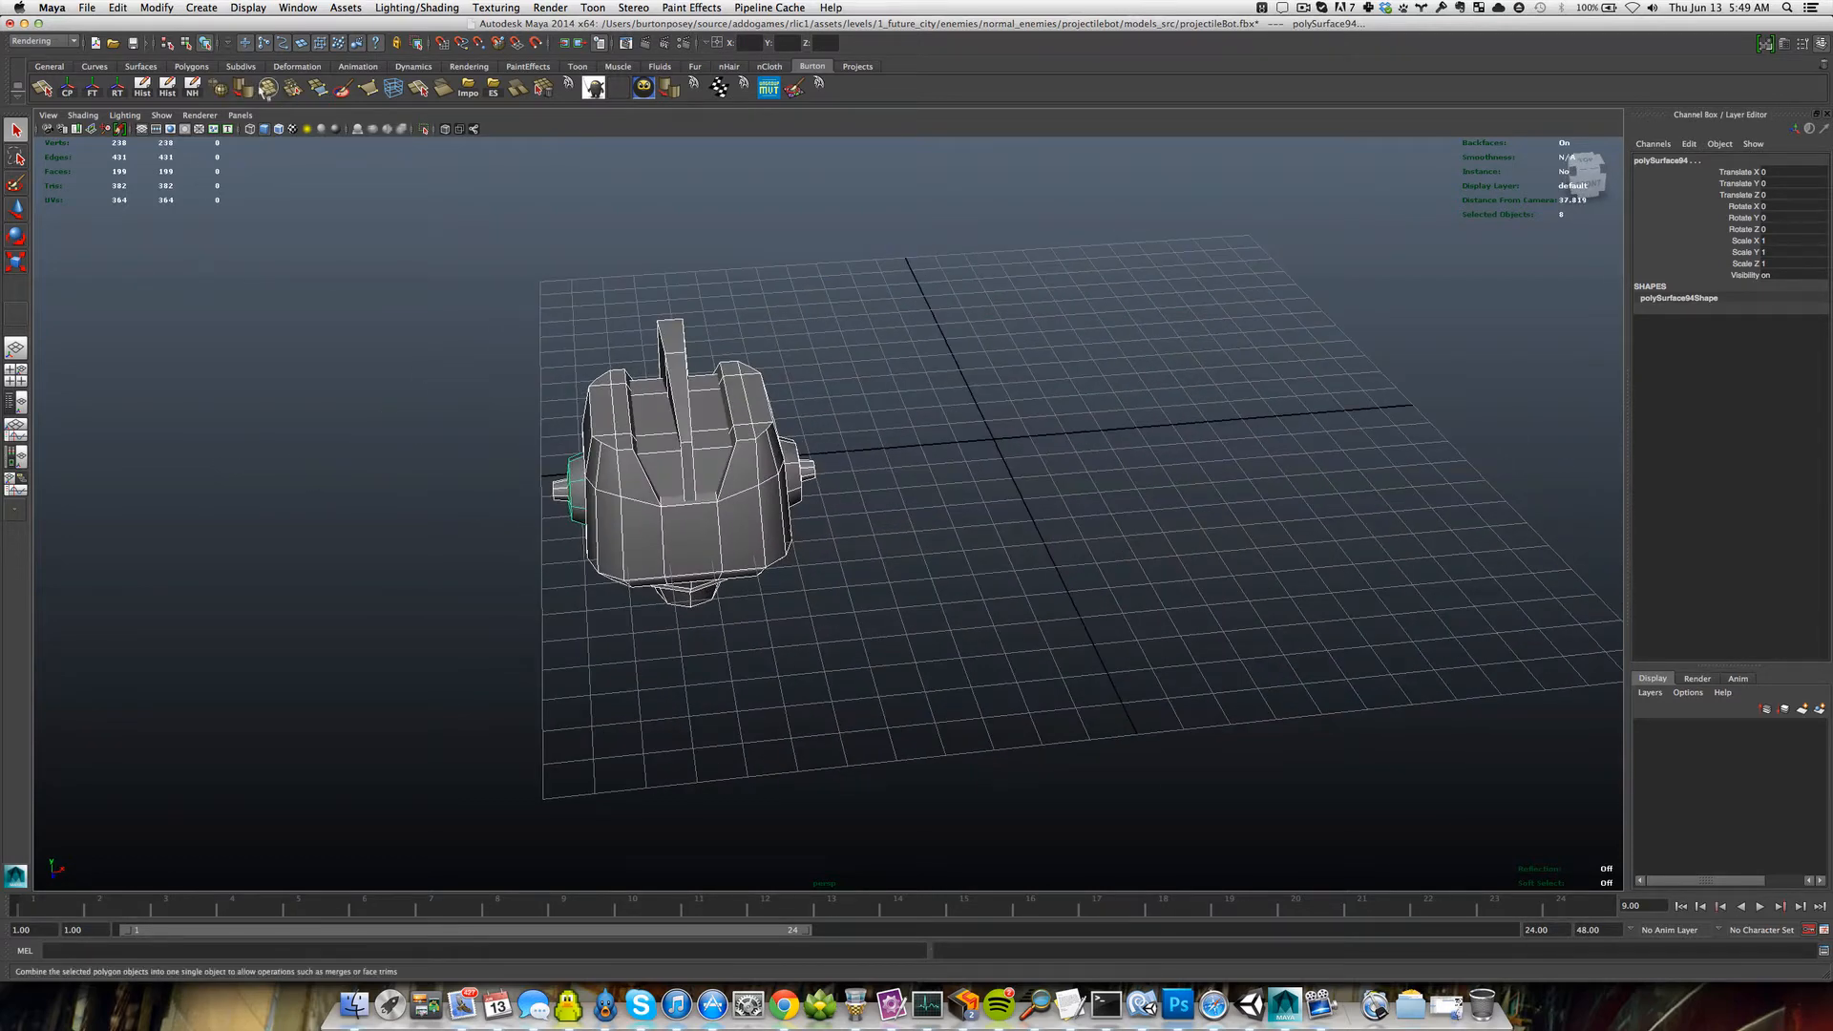
pyautogui.click(264, 86)
pyautogui.keyDown('alt'); pyautogui.moveTo(899, 482); pyautogui.dragTo(811, 536, button='middle'); pyautogui.keyUp('alt')
# Center the combined robot's pivot and move the robot to the middle of the grid.
pyautogui.press('w')
pyautogui.keyDown('alt'); pyautogui.moveTo(812, 537); pyautogui.dragTo(819, 525); pyautogui.keyUp('alt')
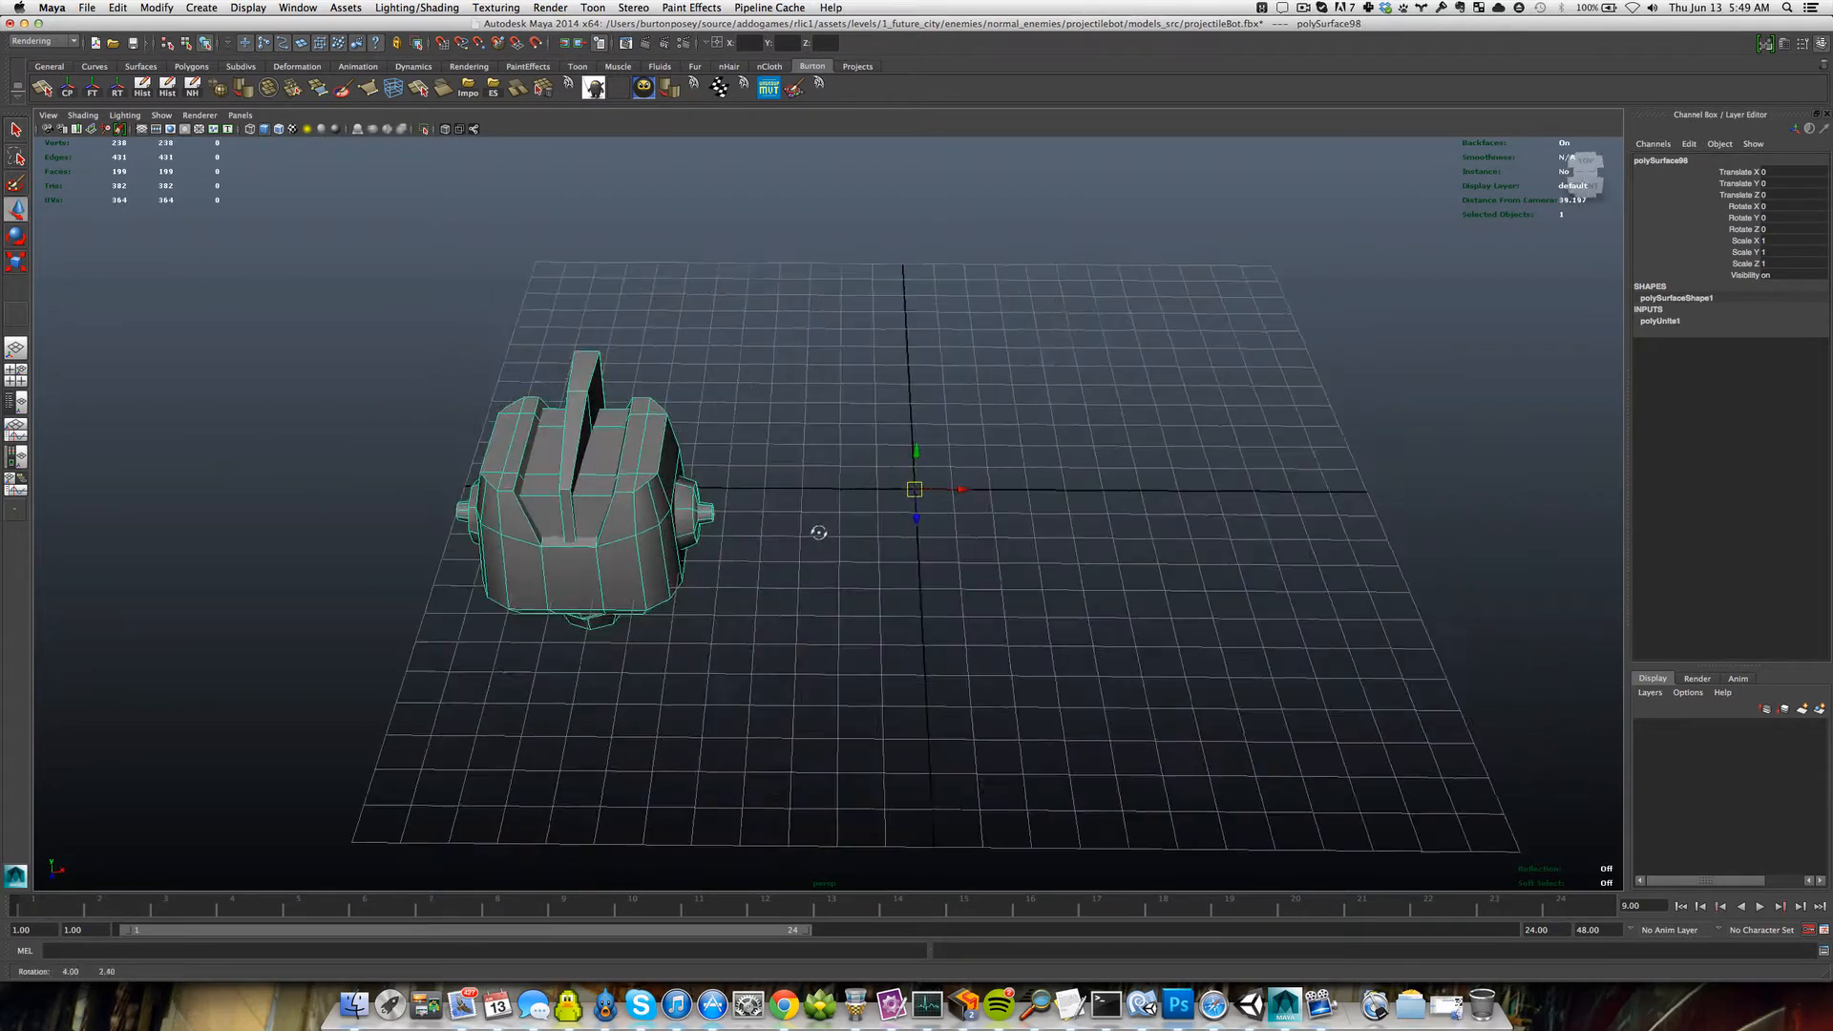
pyautogui.click(68, 89)
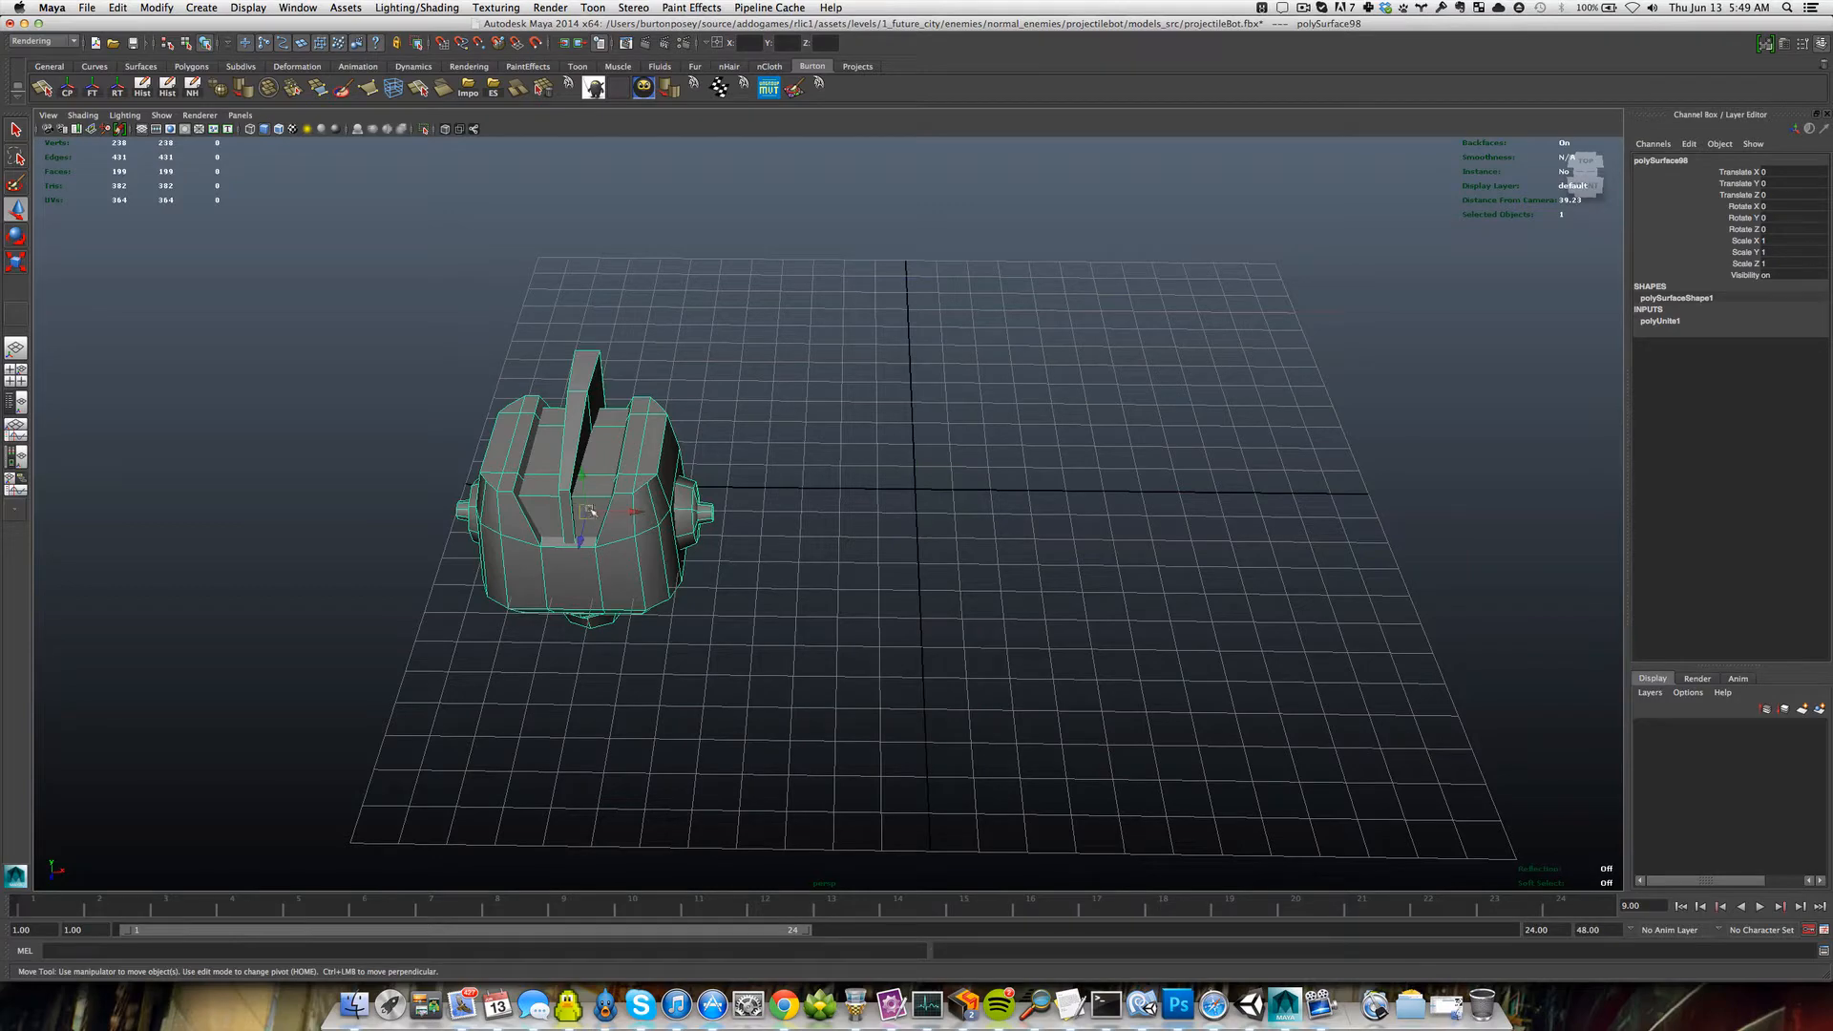
pyautogui.moveTo(589, 511)
pyautogui.mouseDown()
pyautogui.moveTo(905, 488)
pyautogui.moveTo(896, 531)
pyautogui.moveTo(714, 533)
pyautogui.moveTo(797, 399)
pyautogui.moveTo(729, 600)
pyautogui.moveTo(612, 518)
pyautogui.mouseUp()
pyautogui.scroll(8, 729, 601)
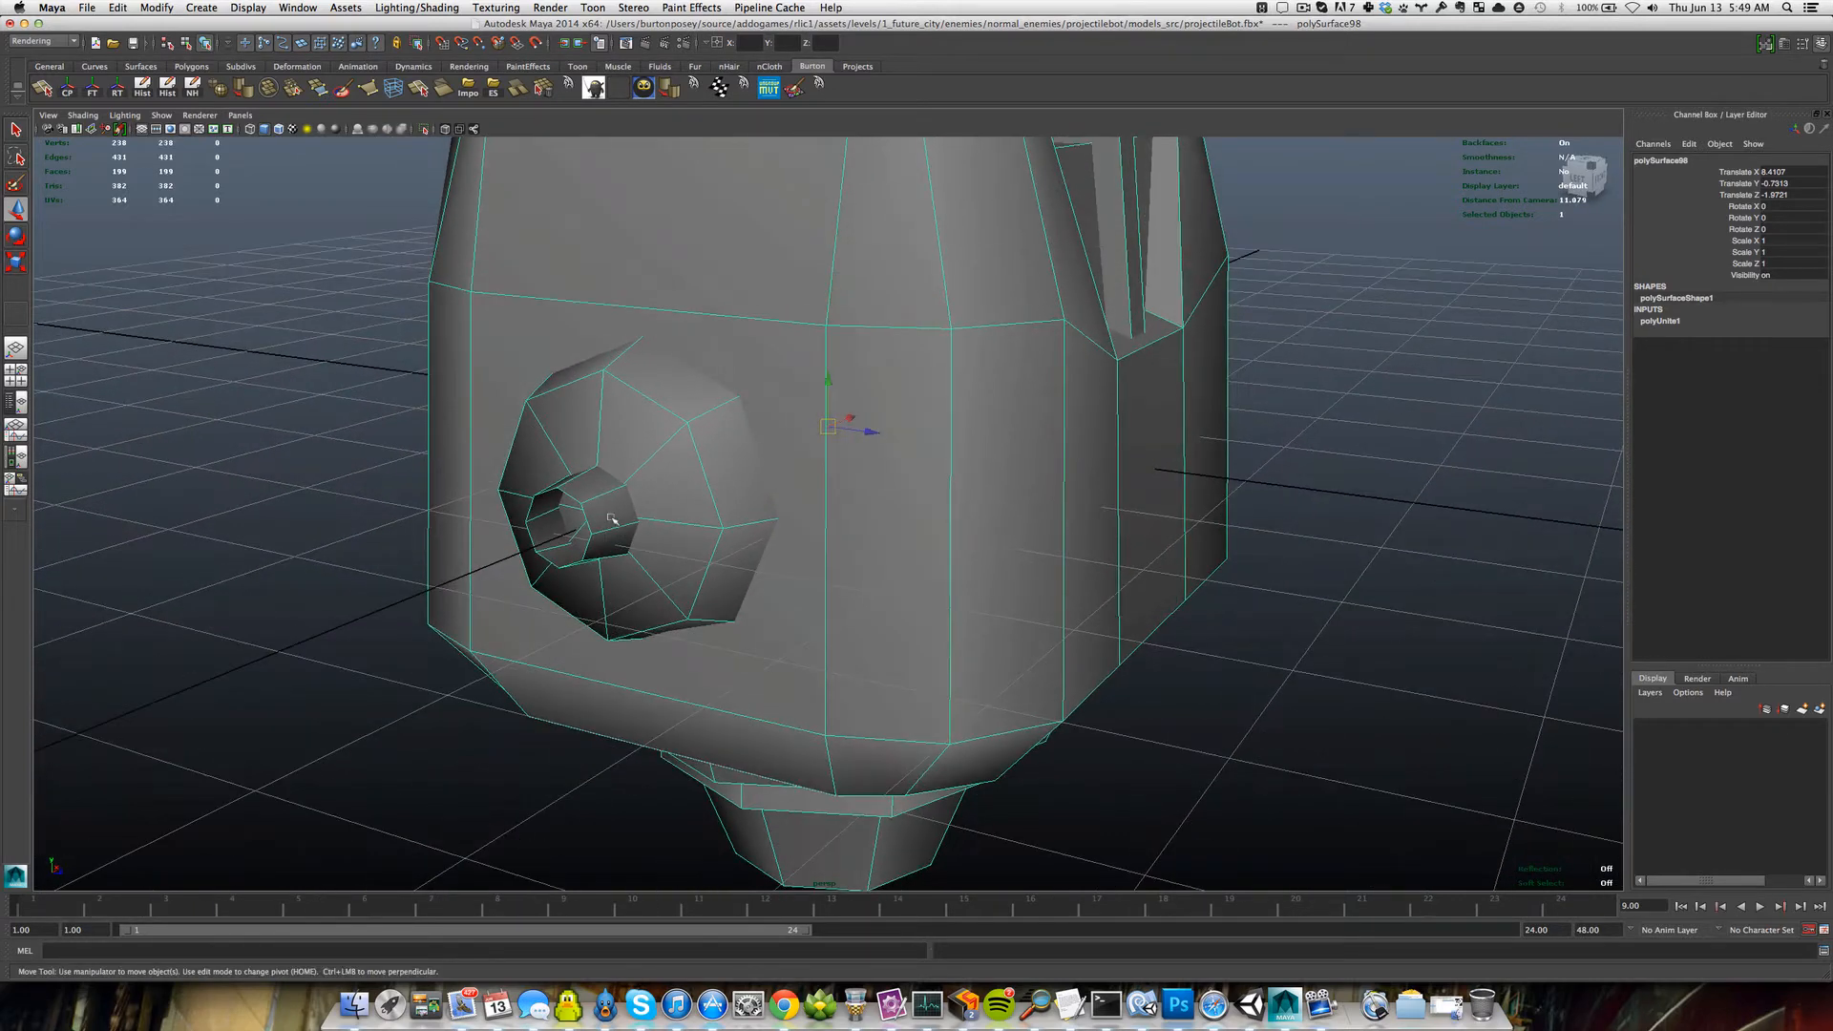
# Fill the open end holes of the small bolts on both sides of the robot's body.
pyautogui.press('F10')
pyautogui.click(602, 492)
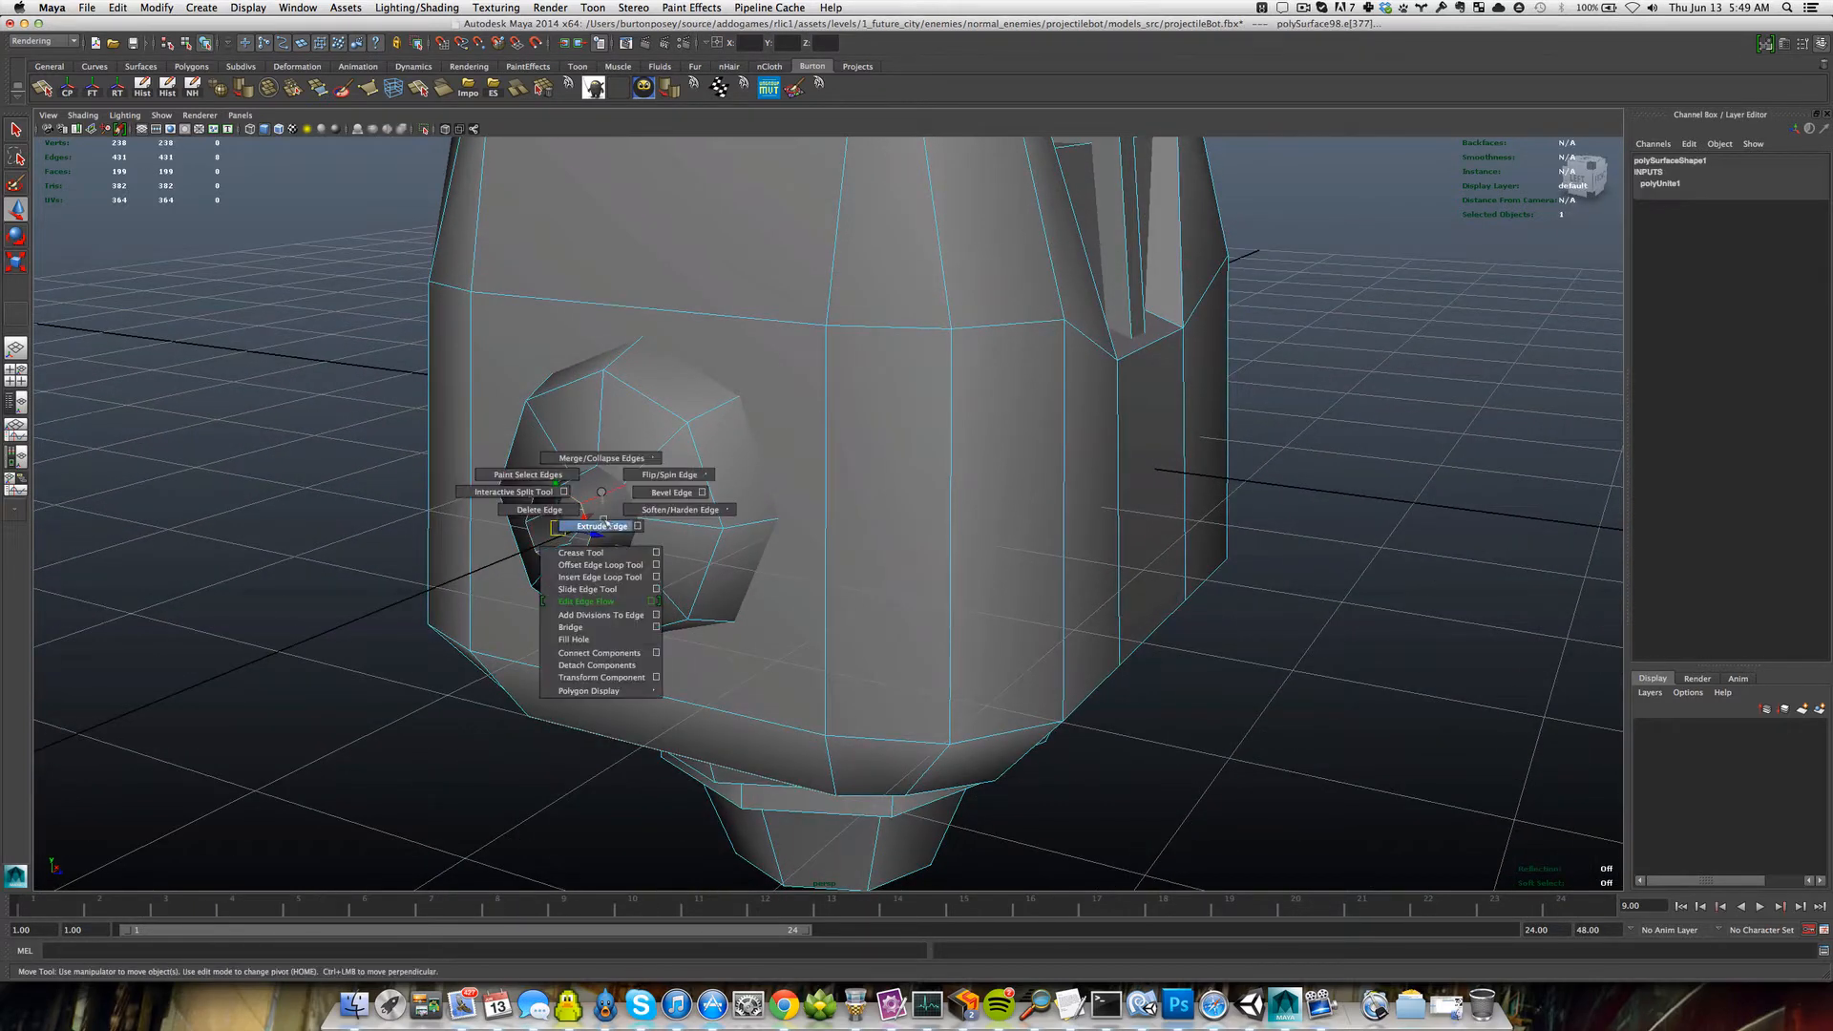
pyautogui.click(612, 640)
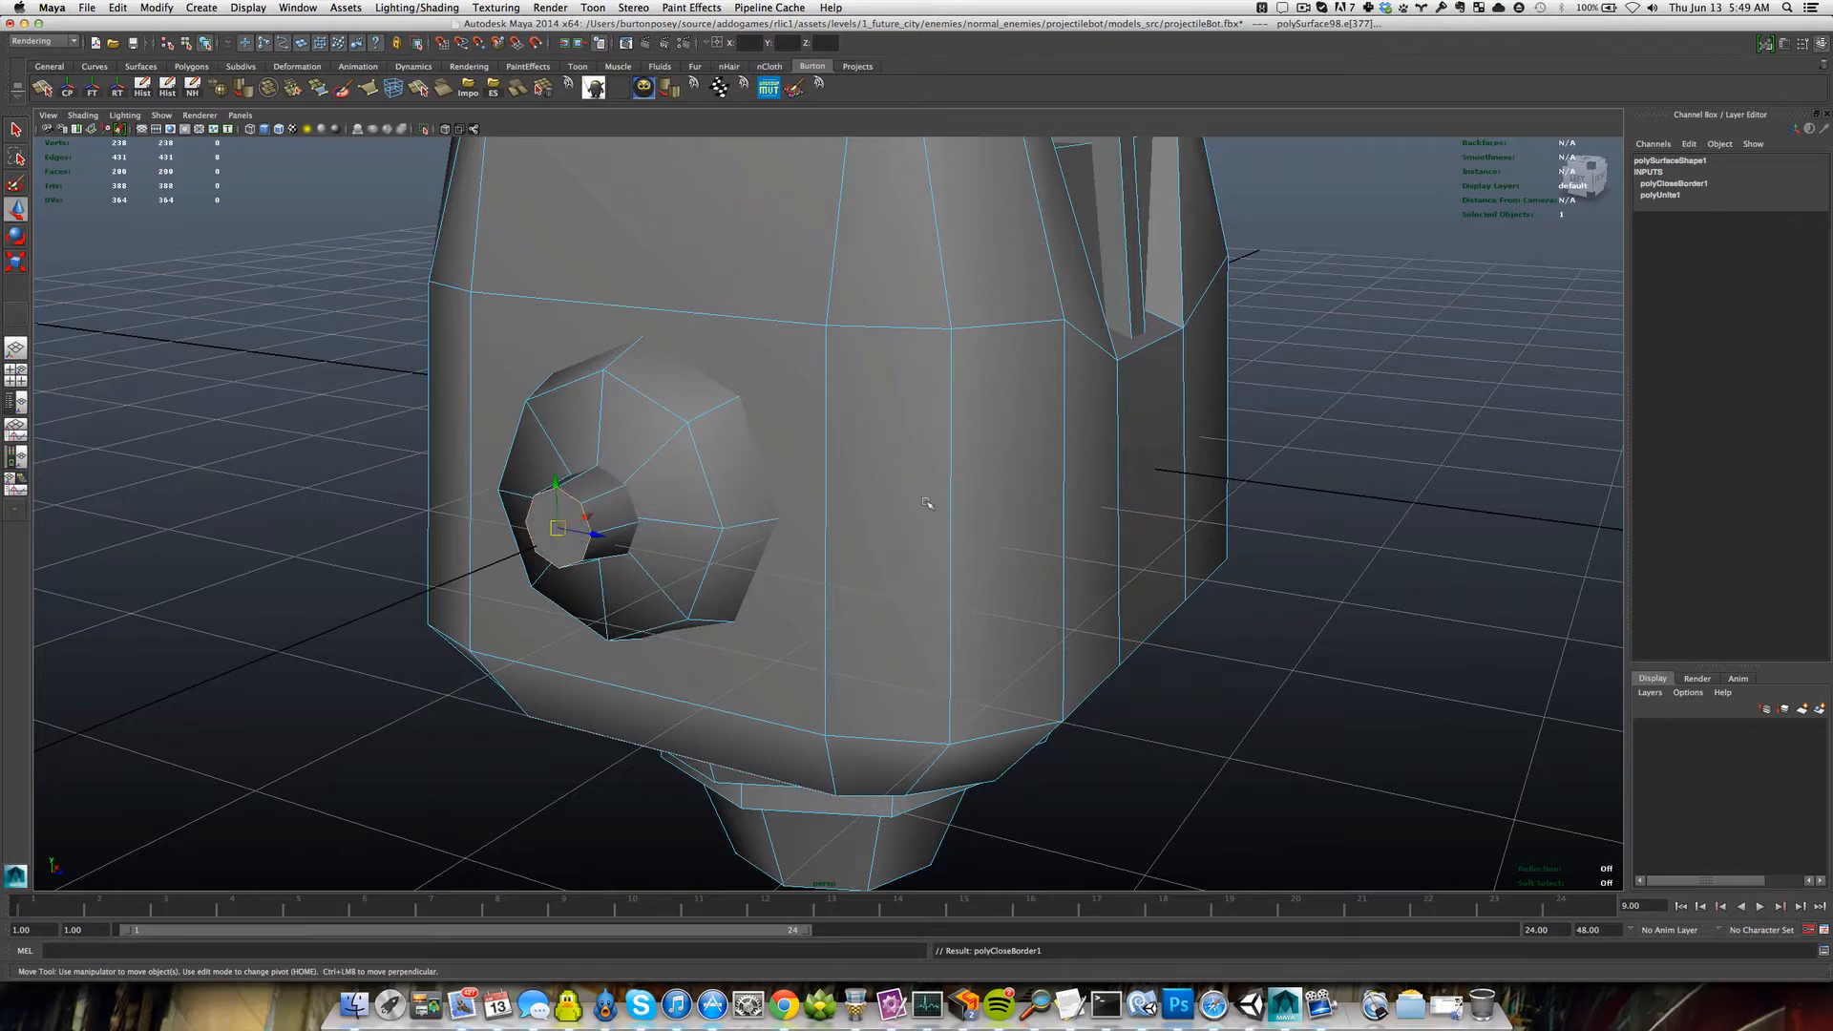
pyautogui.keyDown('alt'); pyautogui.moveTo(929, 507); pyautogui.dragTo(1009, 541); pyautogui.keyUp('alt')
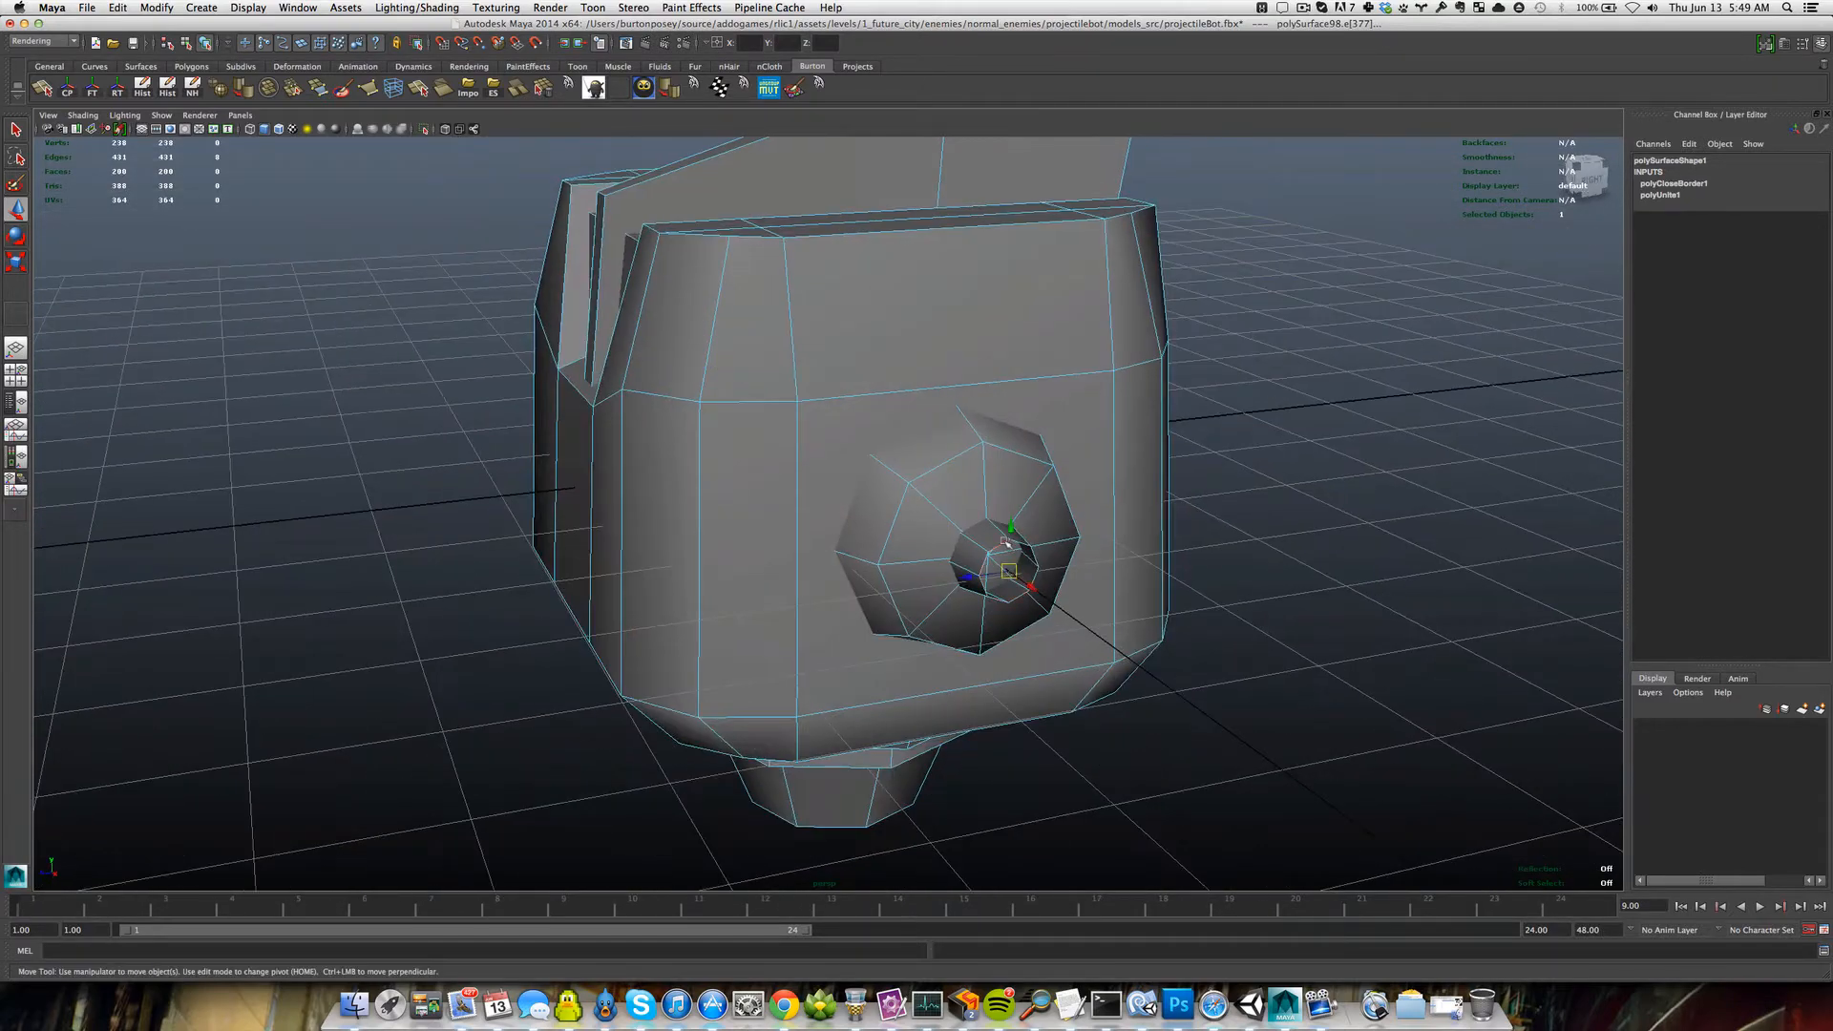
pyautogui.press('g')
pyautogui.keyDown('alt'); pyautogui.moveTo(410, 530); pyautogui.dragTo(646, 516); pyautogui.keyUp('alt')
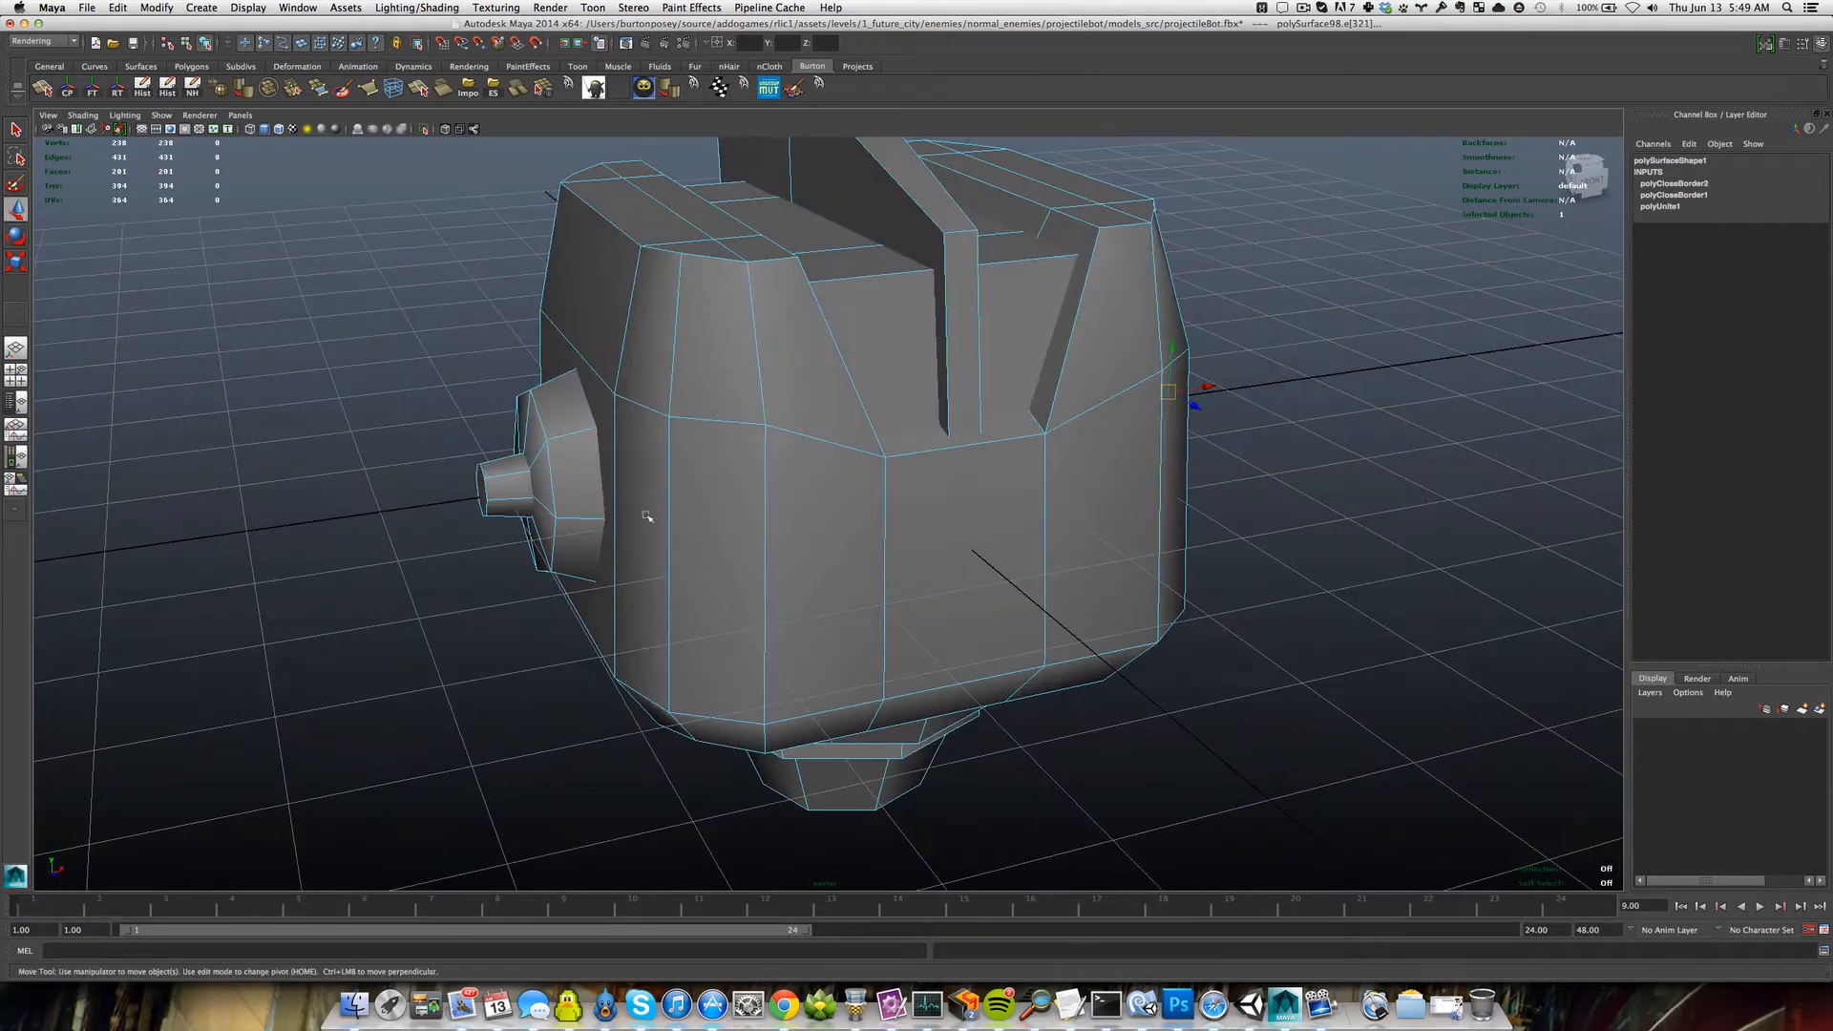
pyautogui.keyDown('alt'); pyautogui.moveTo(1009, 519); pyautogui.dragTo(793, 522); pyautogui.keyUp('alt')
pyautogui.moveTo(1162, 532); pyautogui.dragTo(1234, 516, button='right')
pyautogui.click(1281, 576)
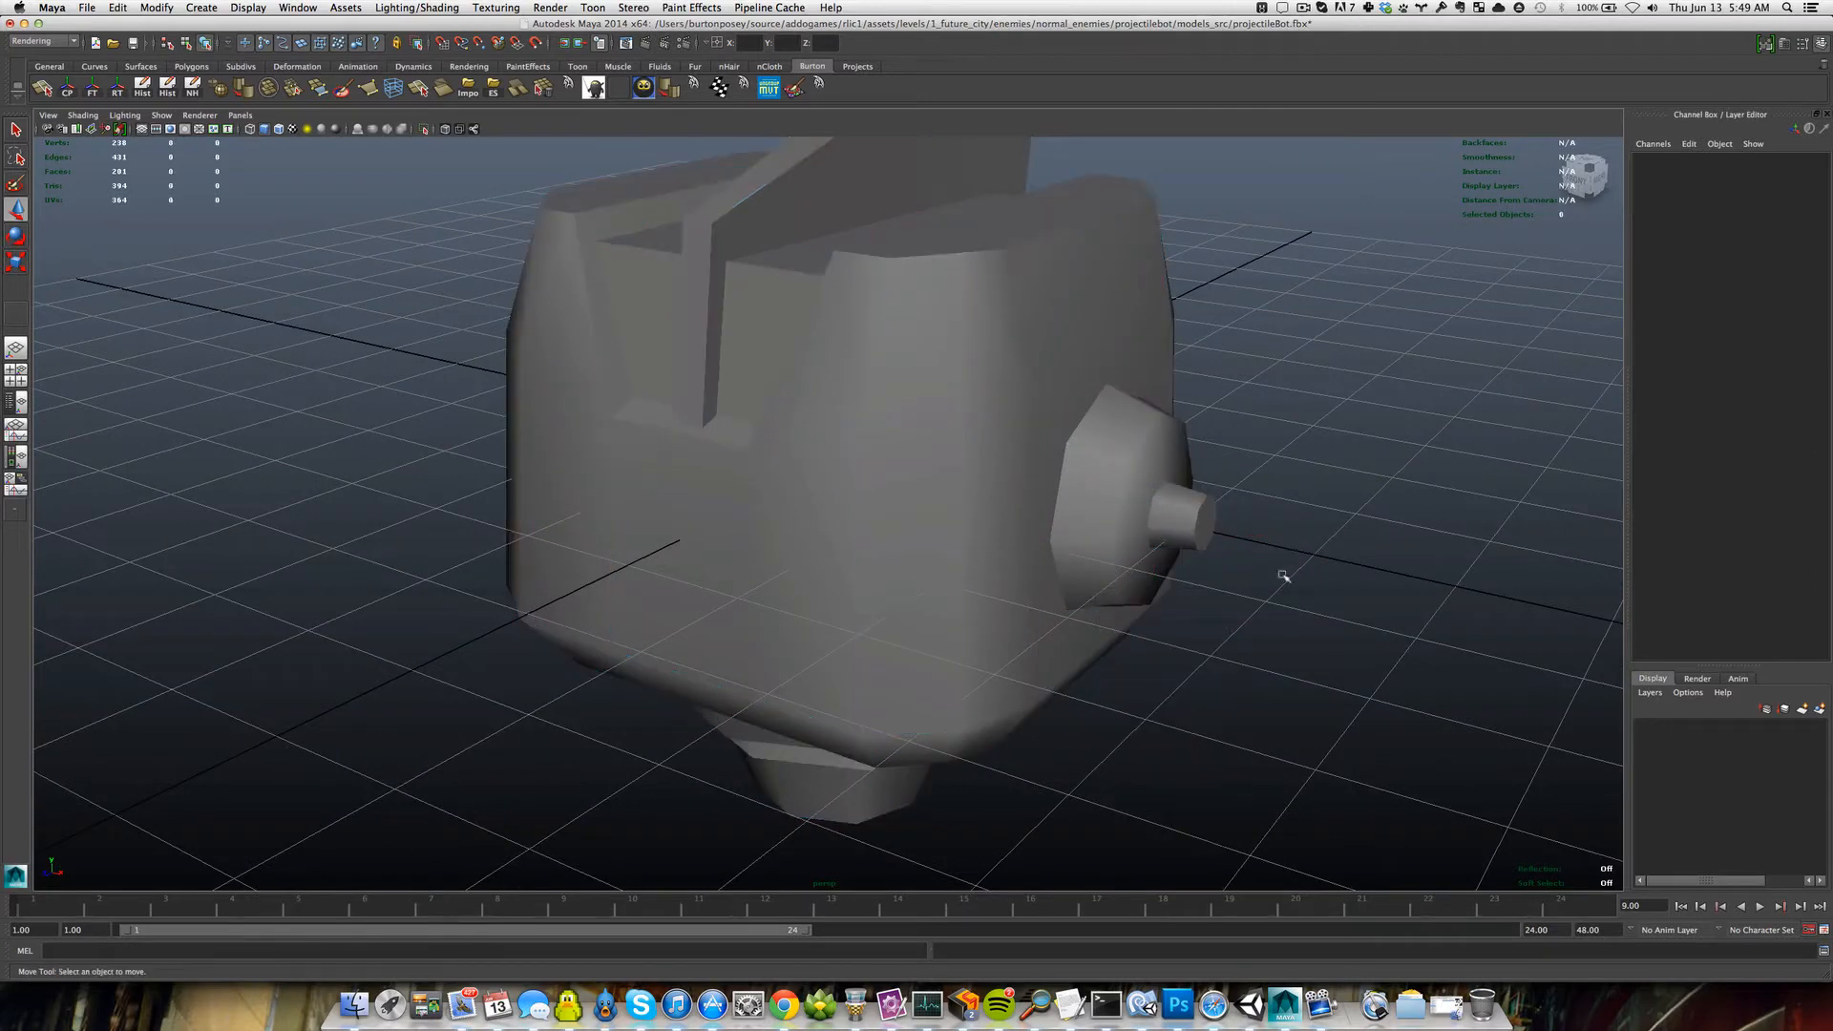
# Examine the combined robot from the front, above and below to check its overall shape and underside nozzle.
pyautogui.keyDown('alt'); pyautogui.moveTo(1281, 575); pyautogui.dragTo(917, 554, button='right'); pyautogui.keyUp('alt')
pyautogui.keyDown('alt'); pyautogui.moveTo(917, 553); pyautogui.dragTo(771, 522); pyautogui.keyUp('alt')
pyautogui.click(769, 523)
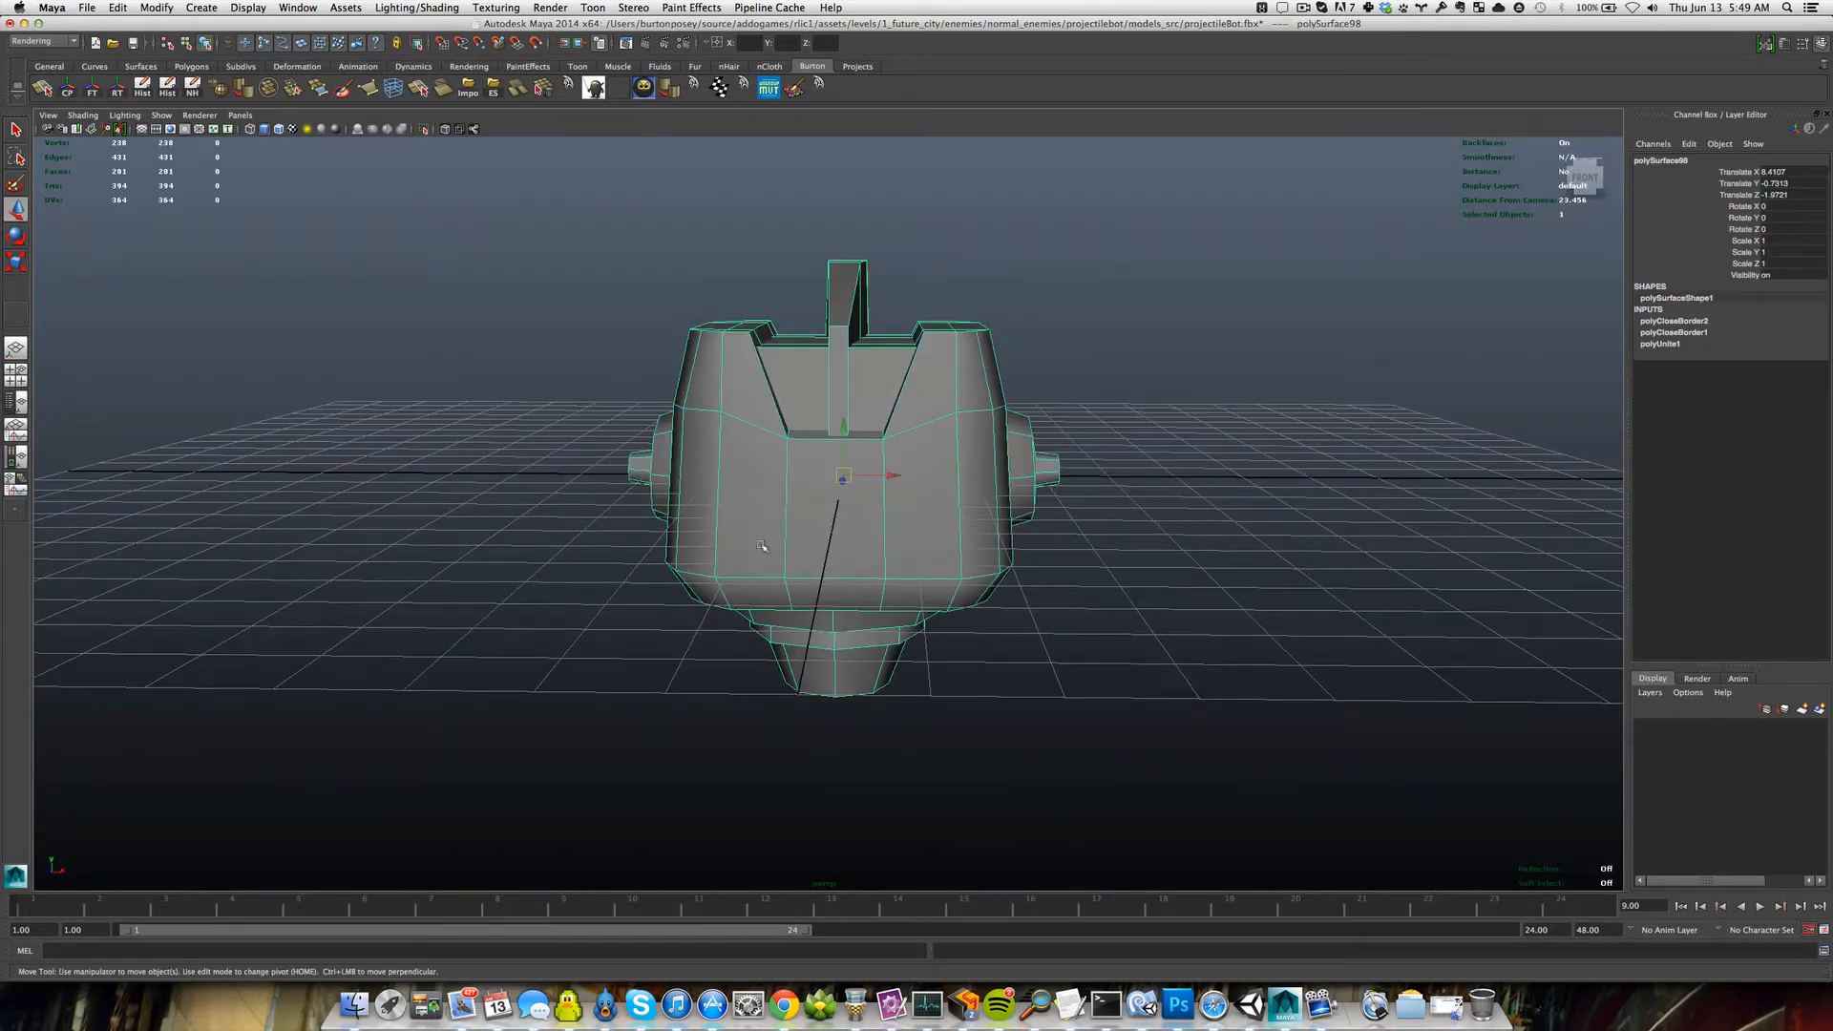
pyautogui.keyDown('alt'); pyautogui.moveTo(772, 425); pyautogui.dragTo(843, 493); pyautogui.keyUp('alt')
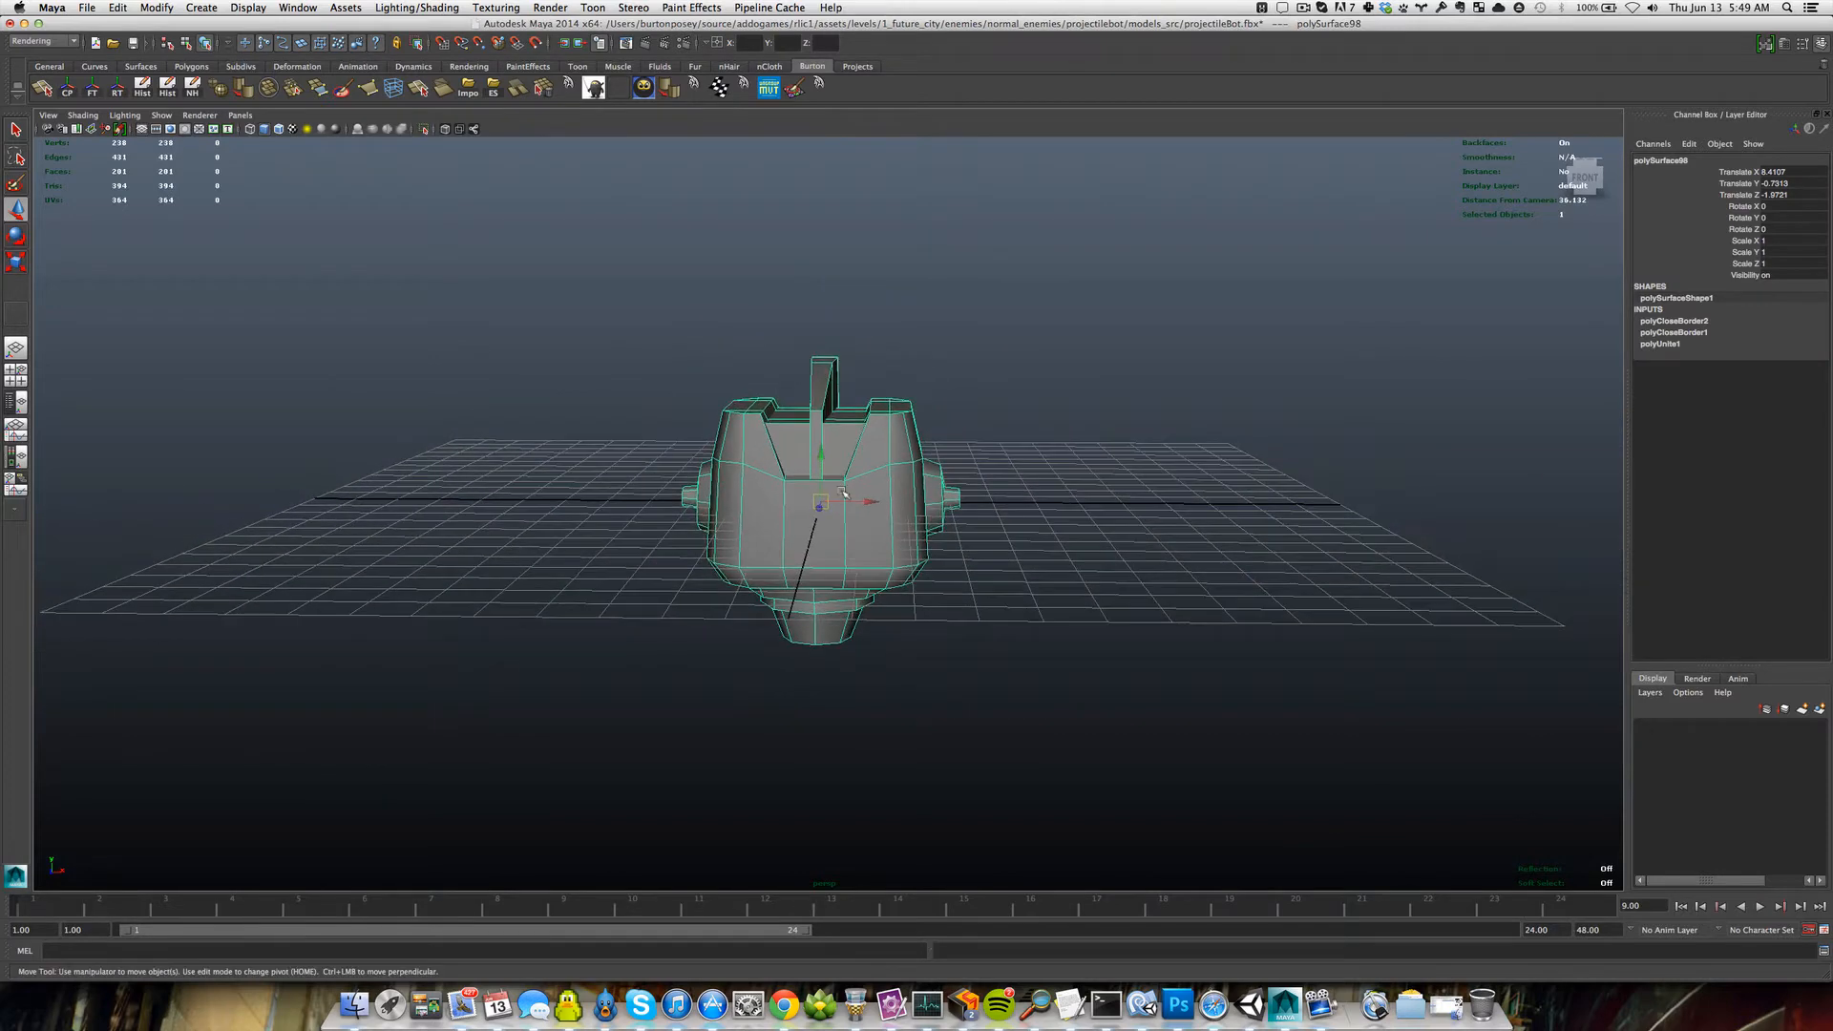
pyautogui.scroll(4, 810, 434)
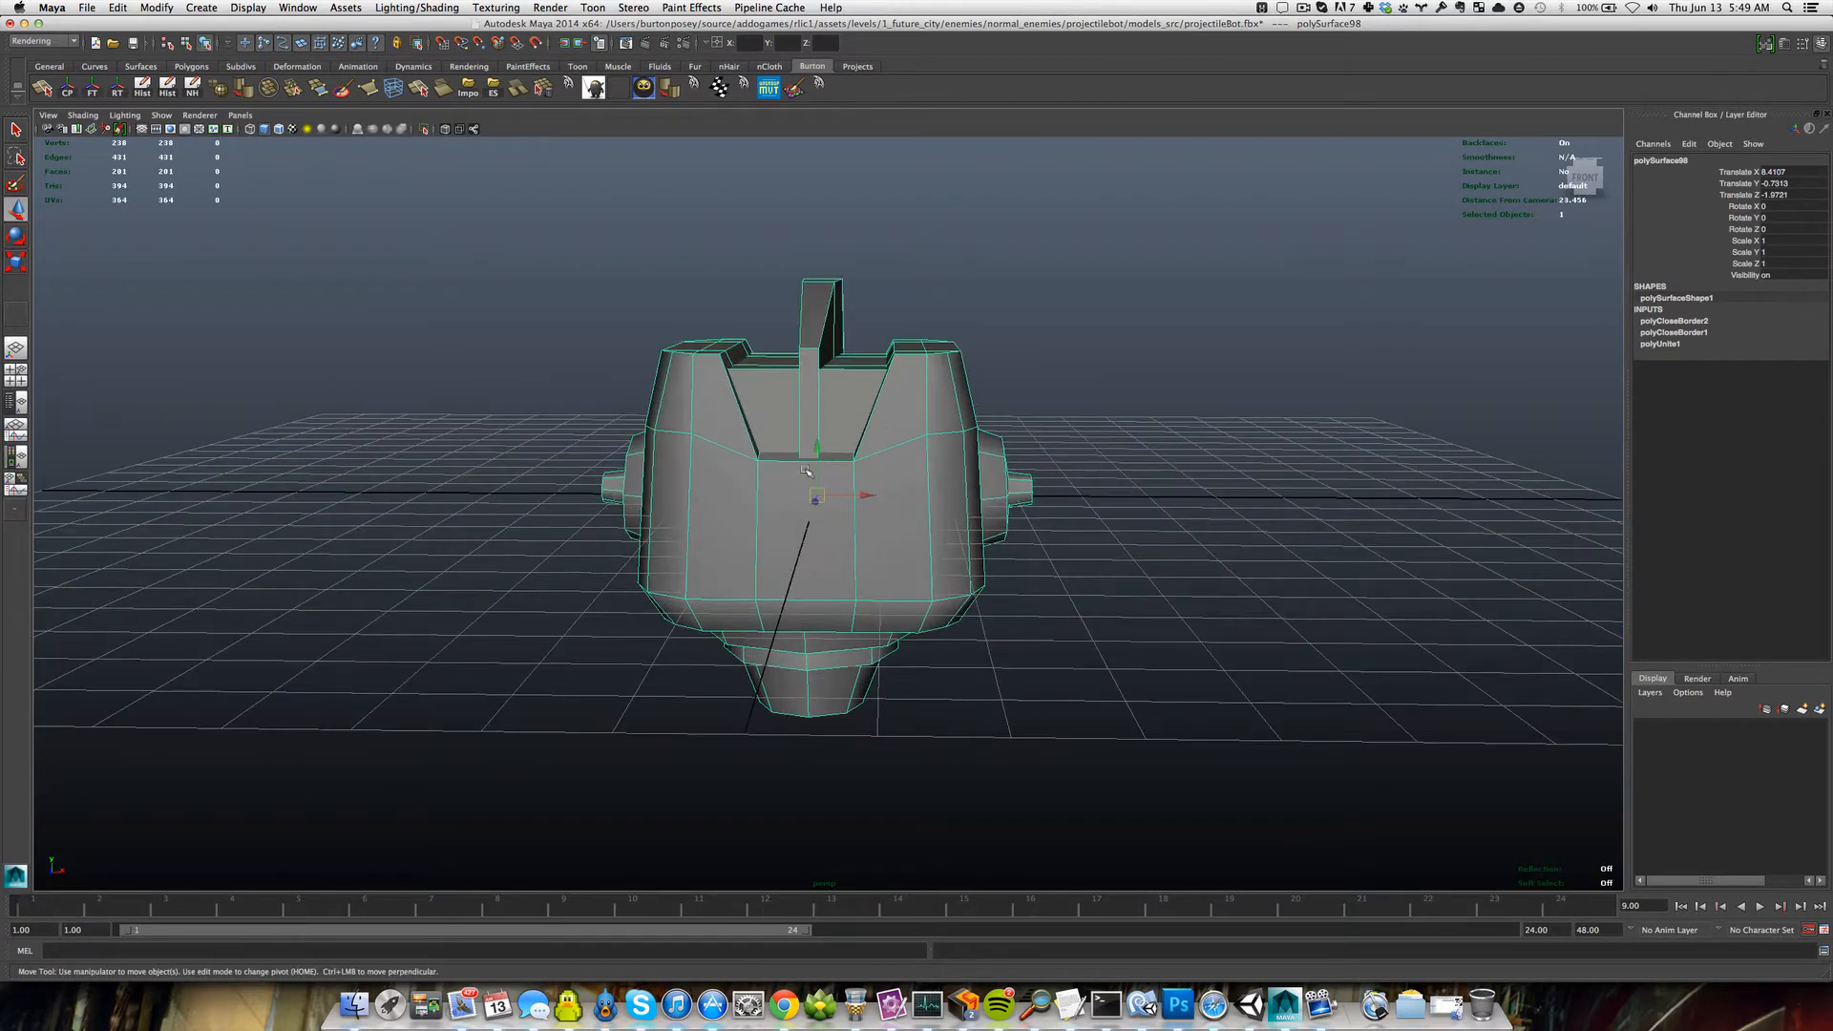
pyautogui.scroll(1, 808, 470)
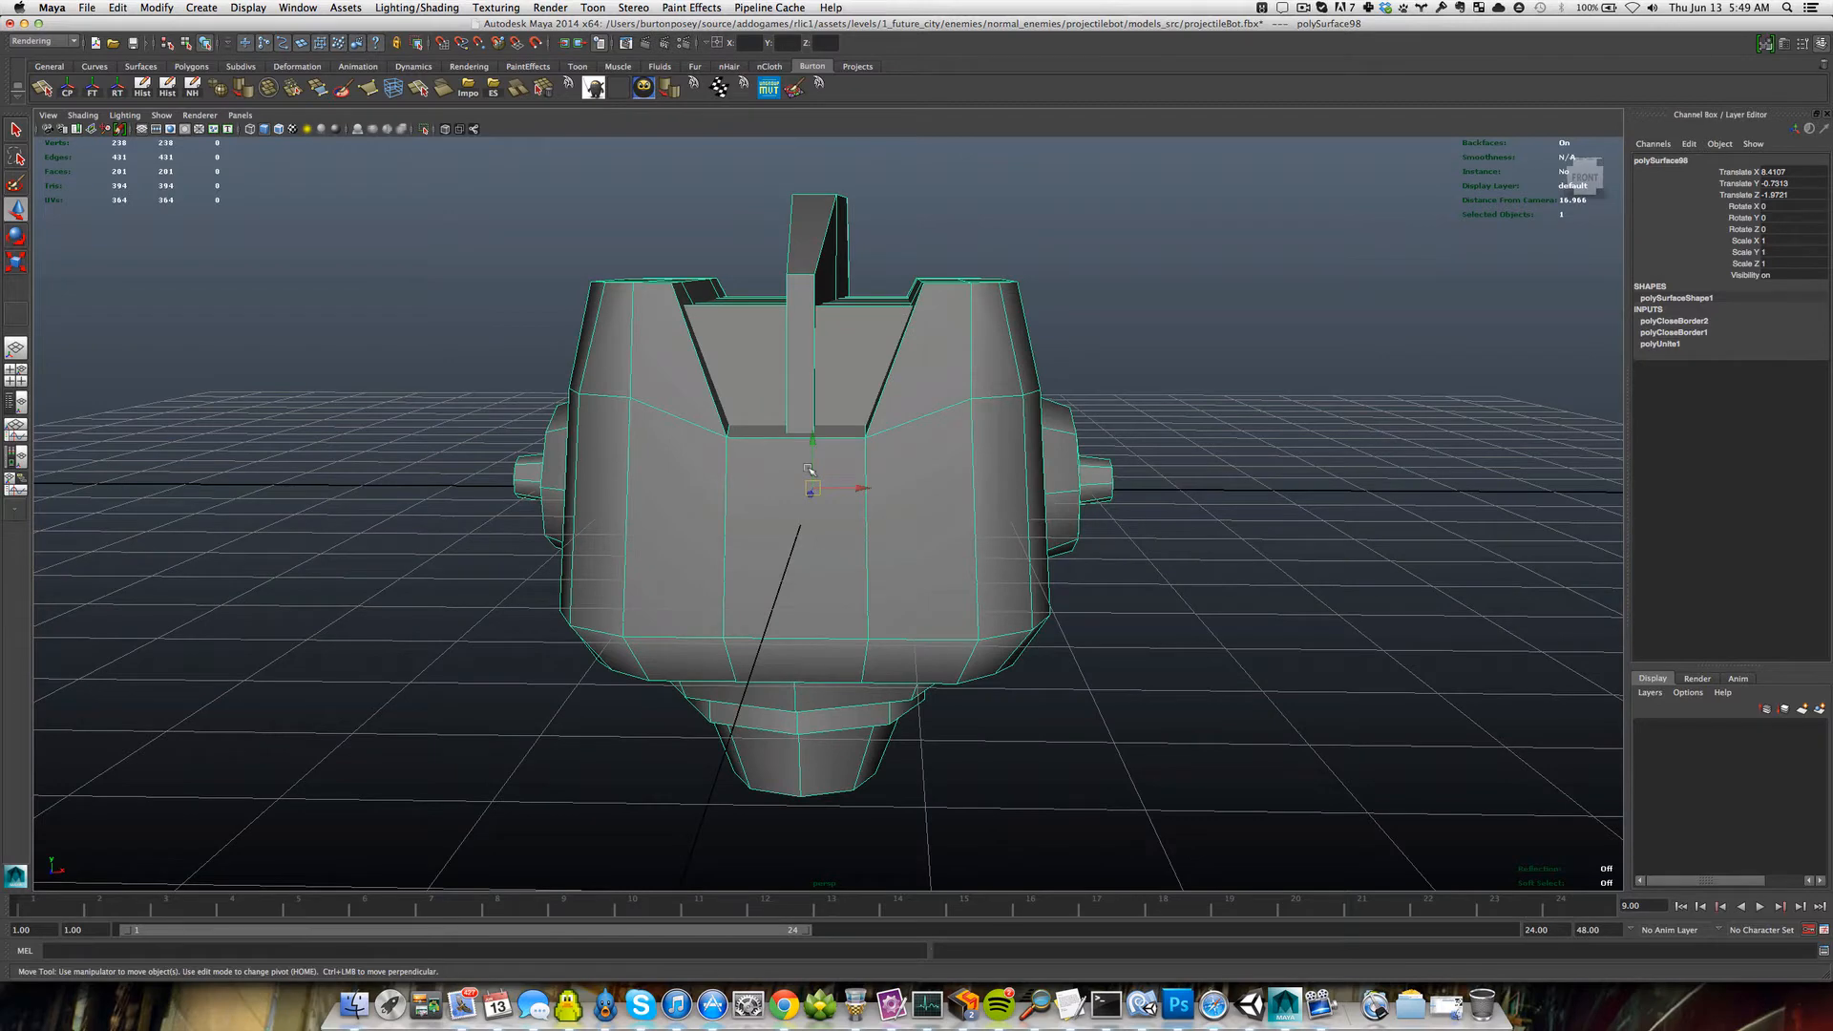
pyautogui.scroll(-1, 809, 469)
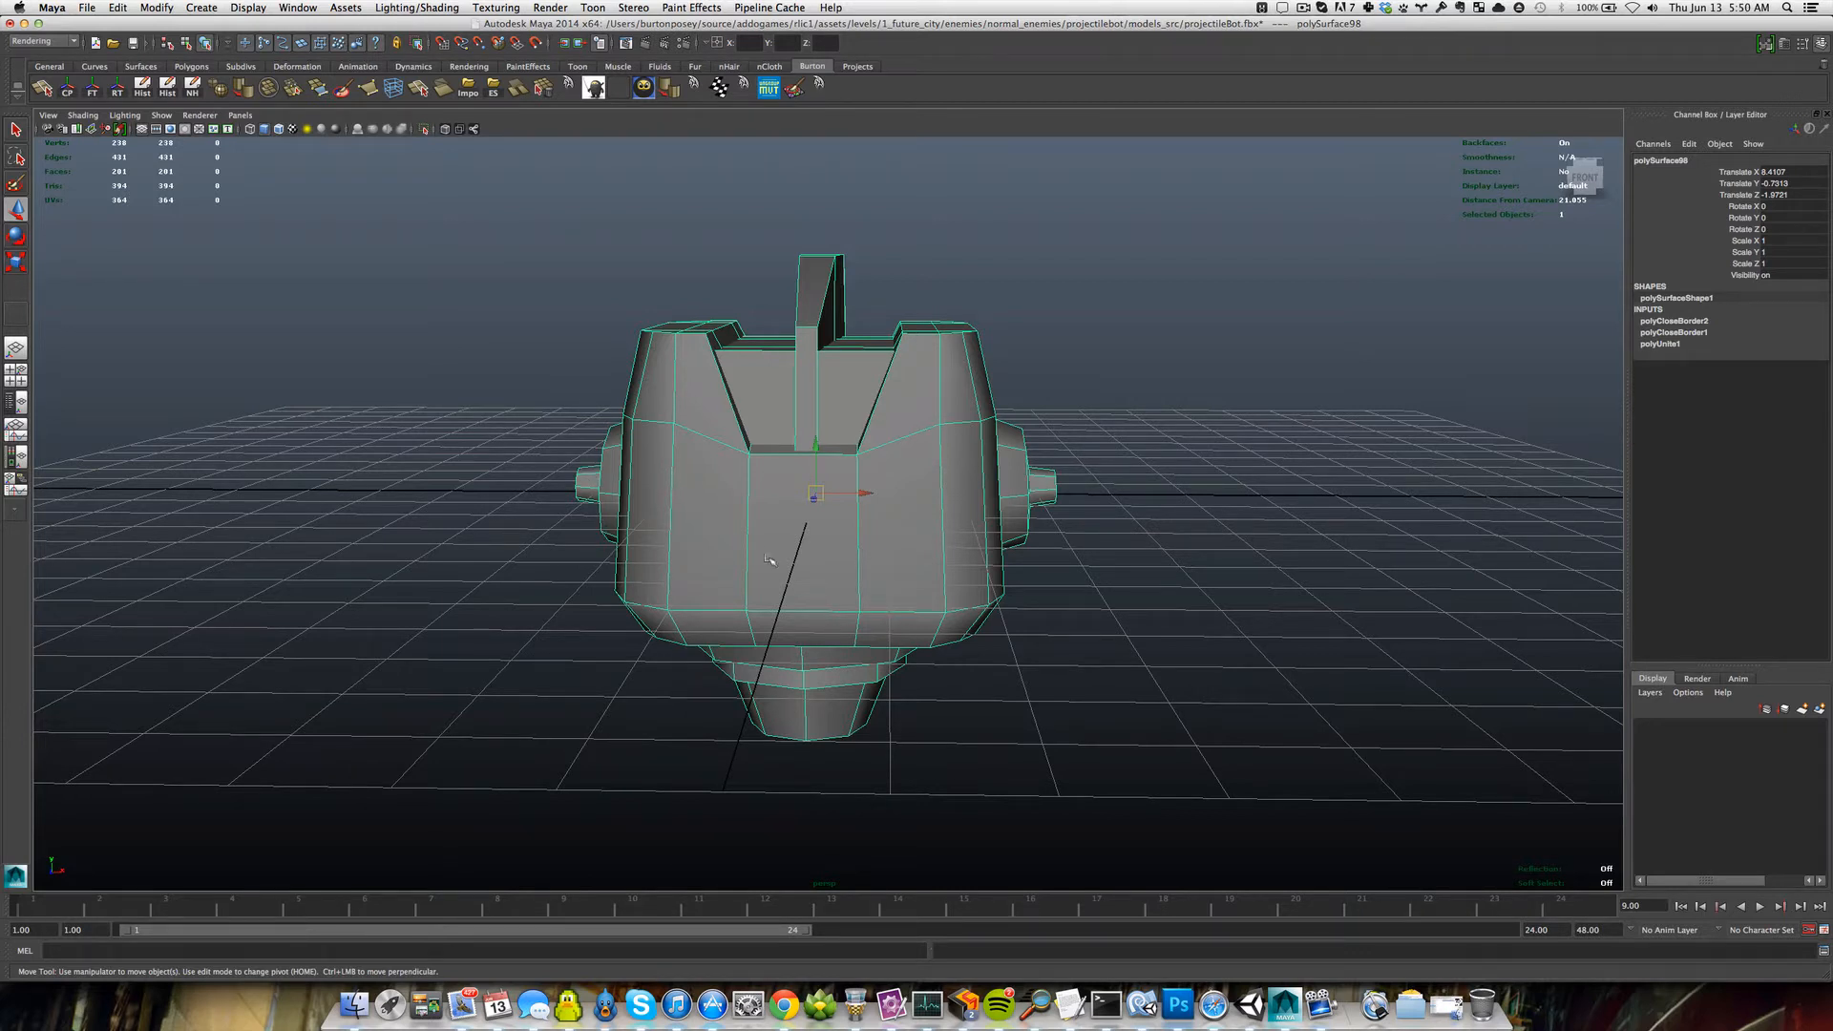
pyautogui.scroll(-1, 902, 550)
pyautogui.scroll(4, 915, 616)
pyautogui.scroll(-4, 925, 617)
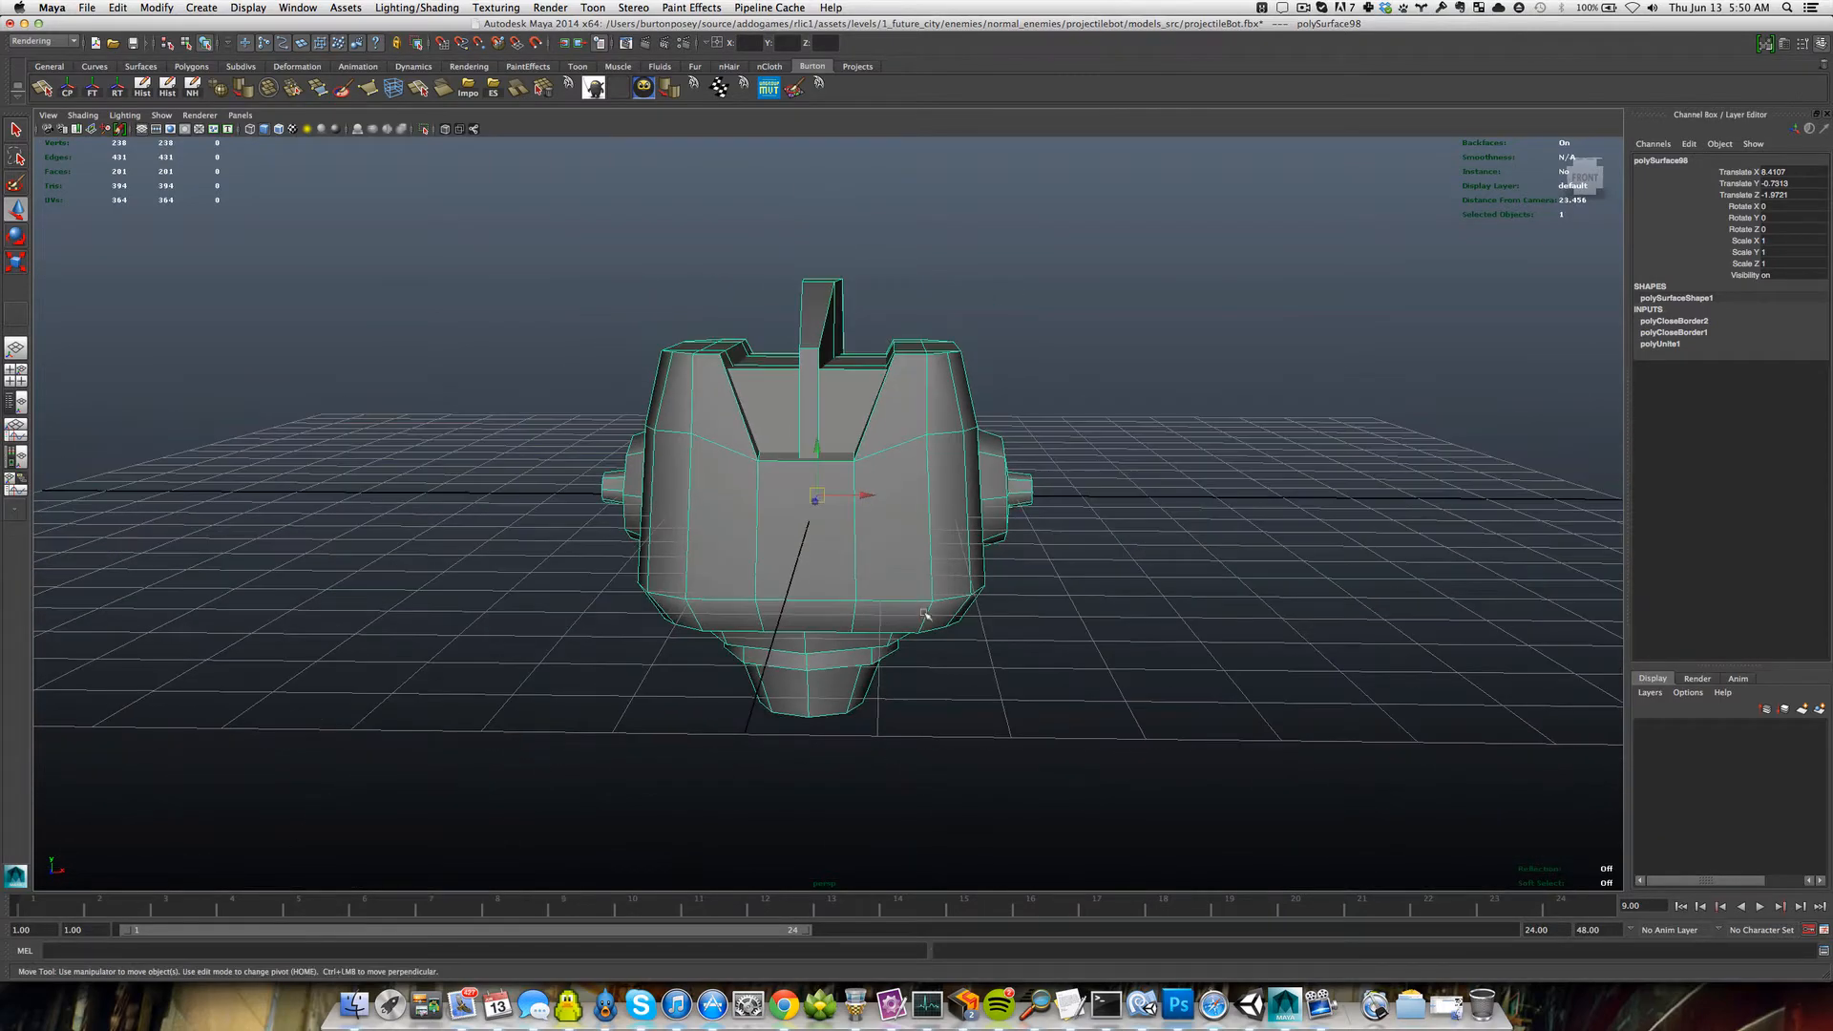
pyautogui.scroll(-3, 925, 612)
pyautogui.scroll(6, 927, 612)
pyautogui.scroll(-4, 929, 613)
pyautogui.keyDown('alt'); pyautogui.moveTo(909, 555); pyautogui.dragTo(952, 596); pyautogui.keyUp('alt')
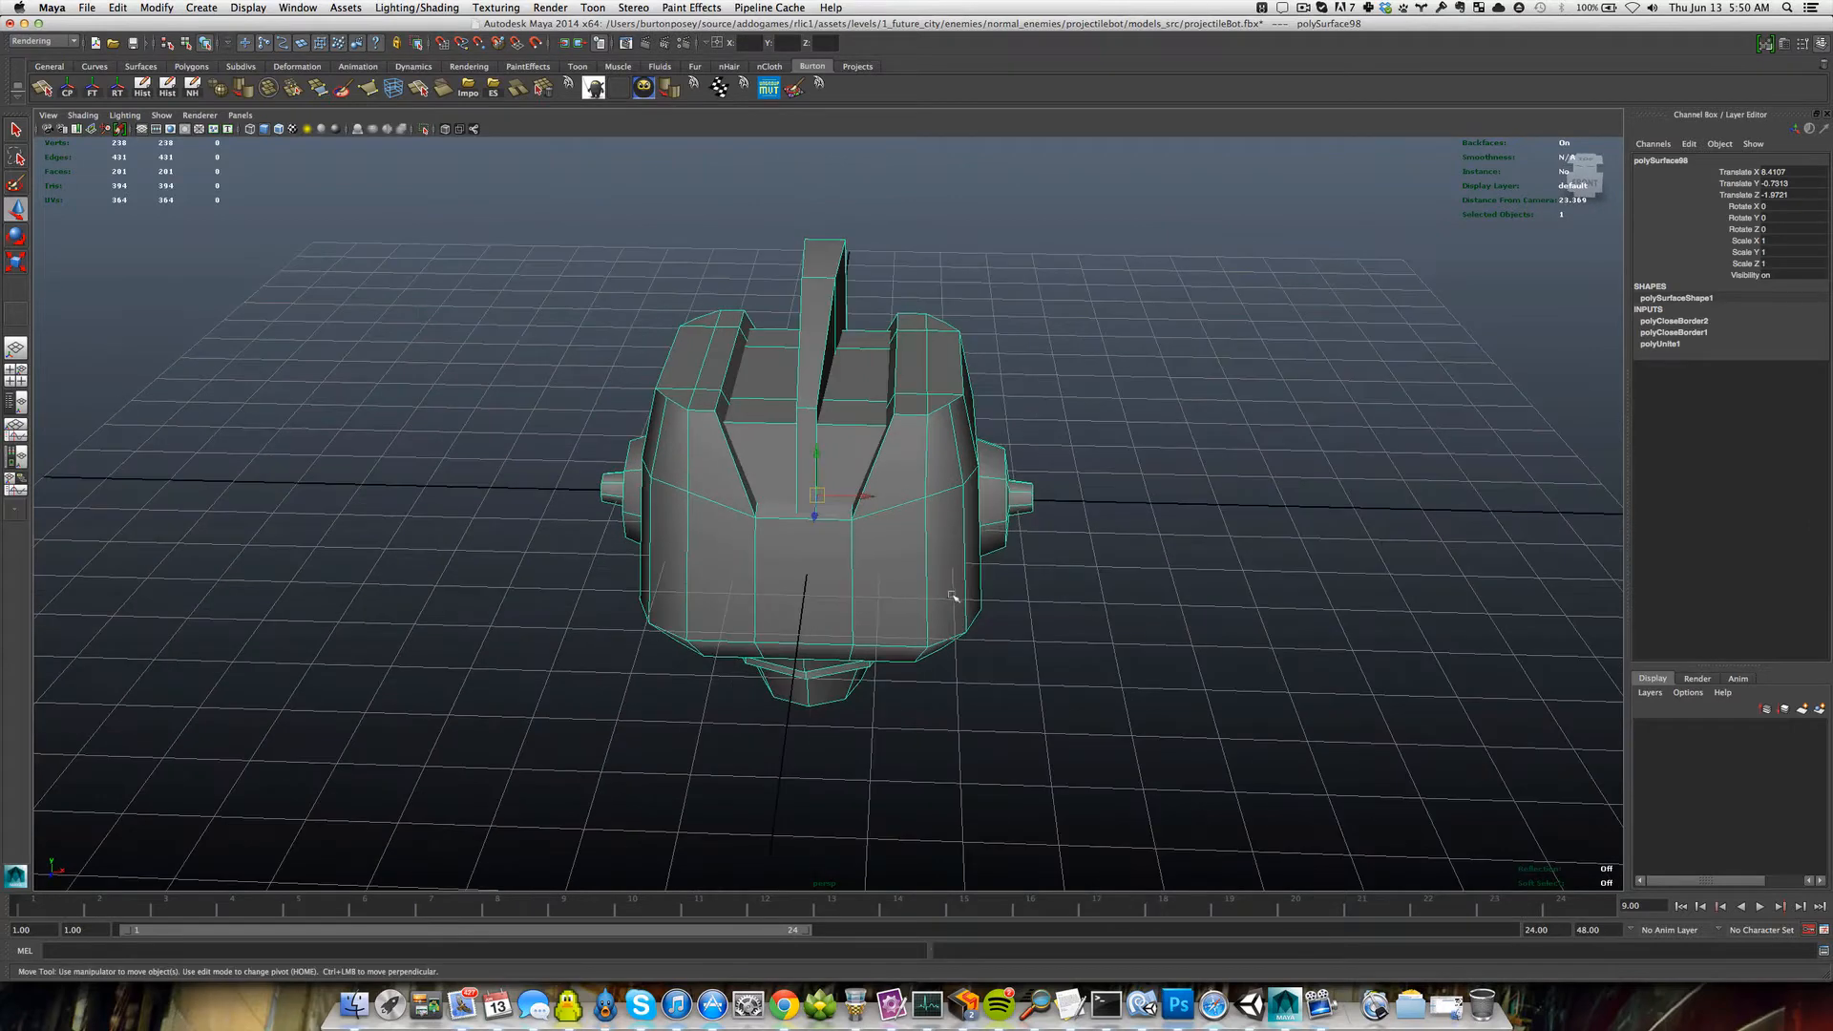
pyautogui.scroll(3, 953, 597)
pyautogui.scroll(-2, 982, 583)
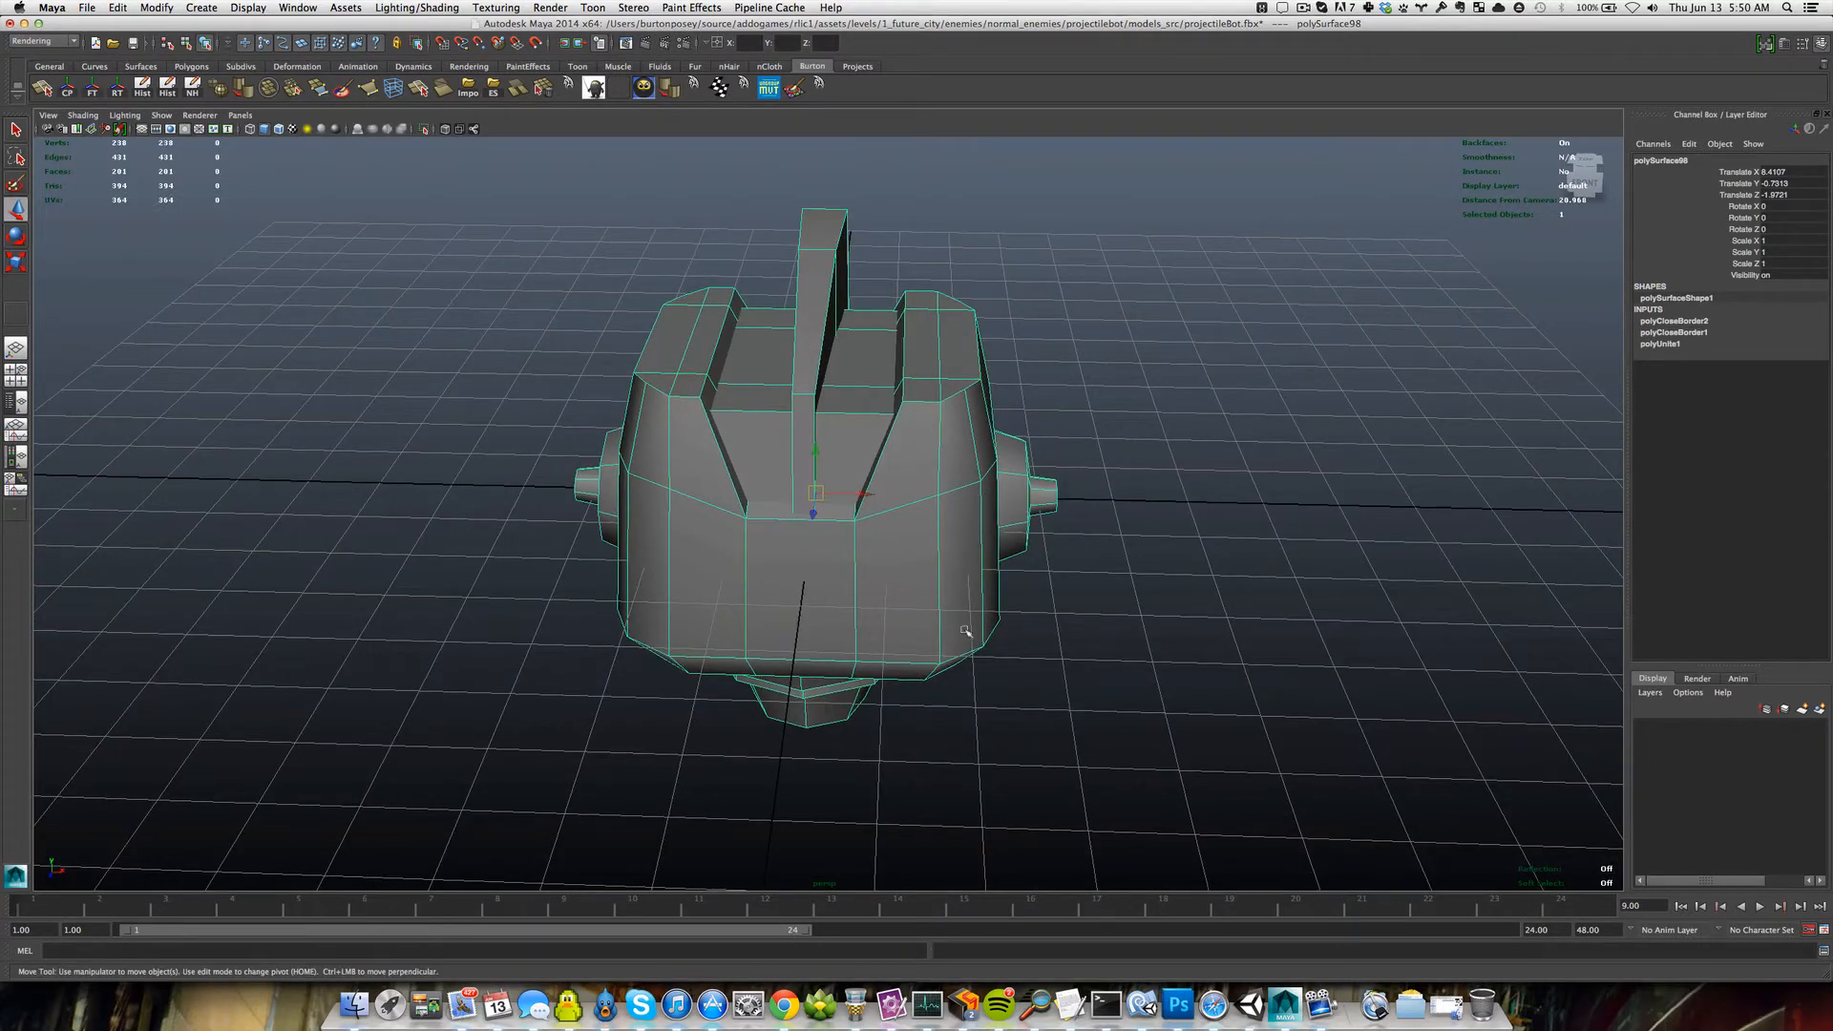
pyautogui.scroll(3, 965, 631)
pyautogui.keyDown('alt'); pyautogui.moveTo(933, 637); pyautogui.dragTo(920, 611); pyautogui.keyUp('alt')
pyautogui.scroll(-3, 921, 611)
pyautogui.keyDown('alt'); pyautogui.moveTo(912, 537); pyautogui.dragTo(1016, 596); pyautogui.keyUp('alt')
pyautogui.click(1015, 596)
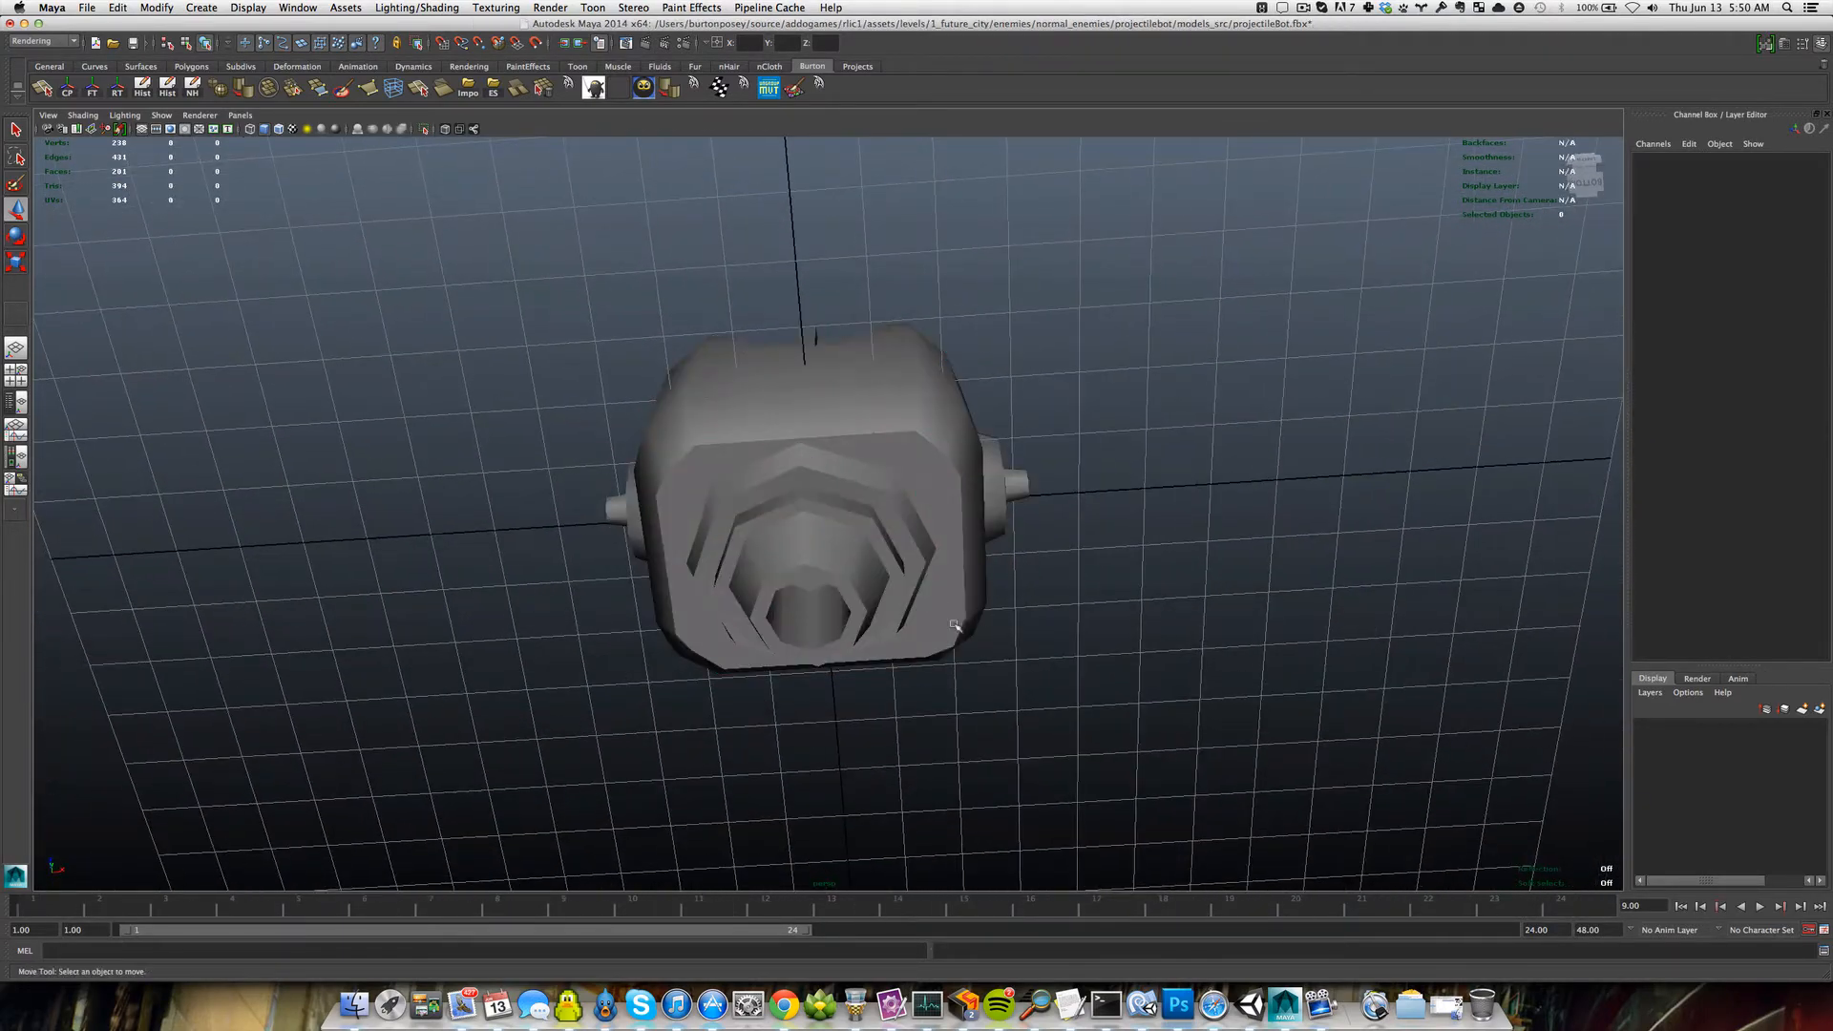
pyautogui.scroll(2, 912, 434)
# Select the faces of the stepped nozzle under the robot's body and extract them as a separate mesh.
pyautogui.click(912, 435)
pyautogui.keyDown('alt'); pyautogui.moveTo(911, 434); pyautogui.dragTo(895, 495); pyautogui.keyUp('alt')
pyautogui.moveTo(810, 628); pyautogui.dragTo(813, 598, button='right')
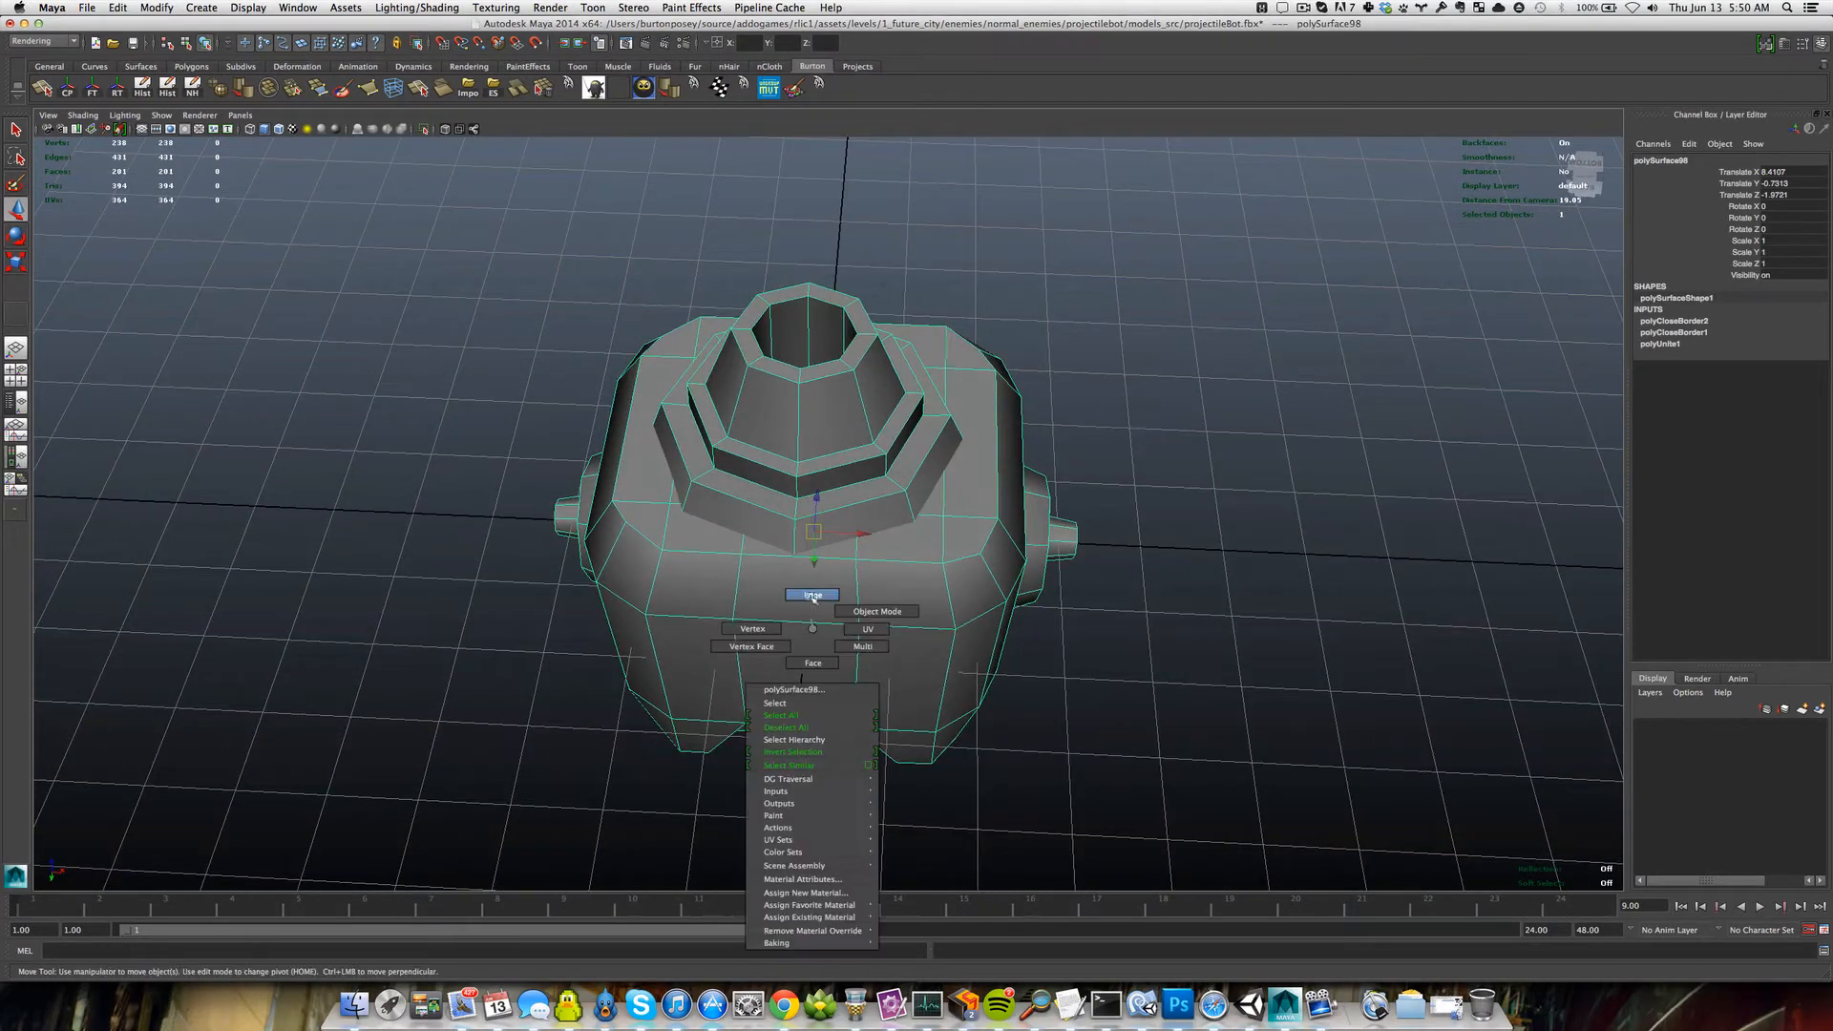
pyautogui.keyDown('alt'); pyautogui.moveTo(813, 626); pyautogui.dragTo(842, 546); pyautogui.keyUp('alt')
pyautogui.moveTo(802, 385); pyautogui.dragTo(803, 420, button='right')
pyautogui.keyDown('alt'); pyautogui.moveTo(901, 473); pyautogui.dragTo(901, 485); pyautogui.keyUp('alt')
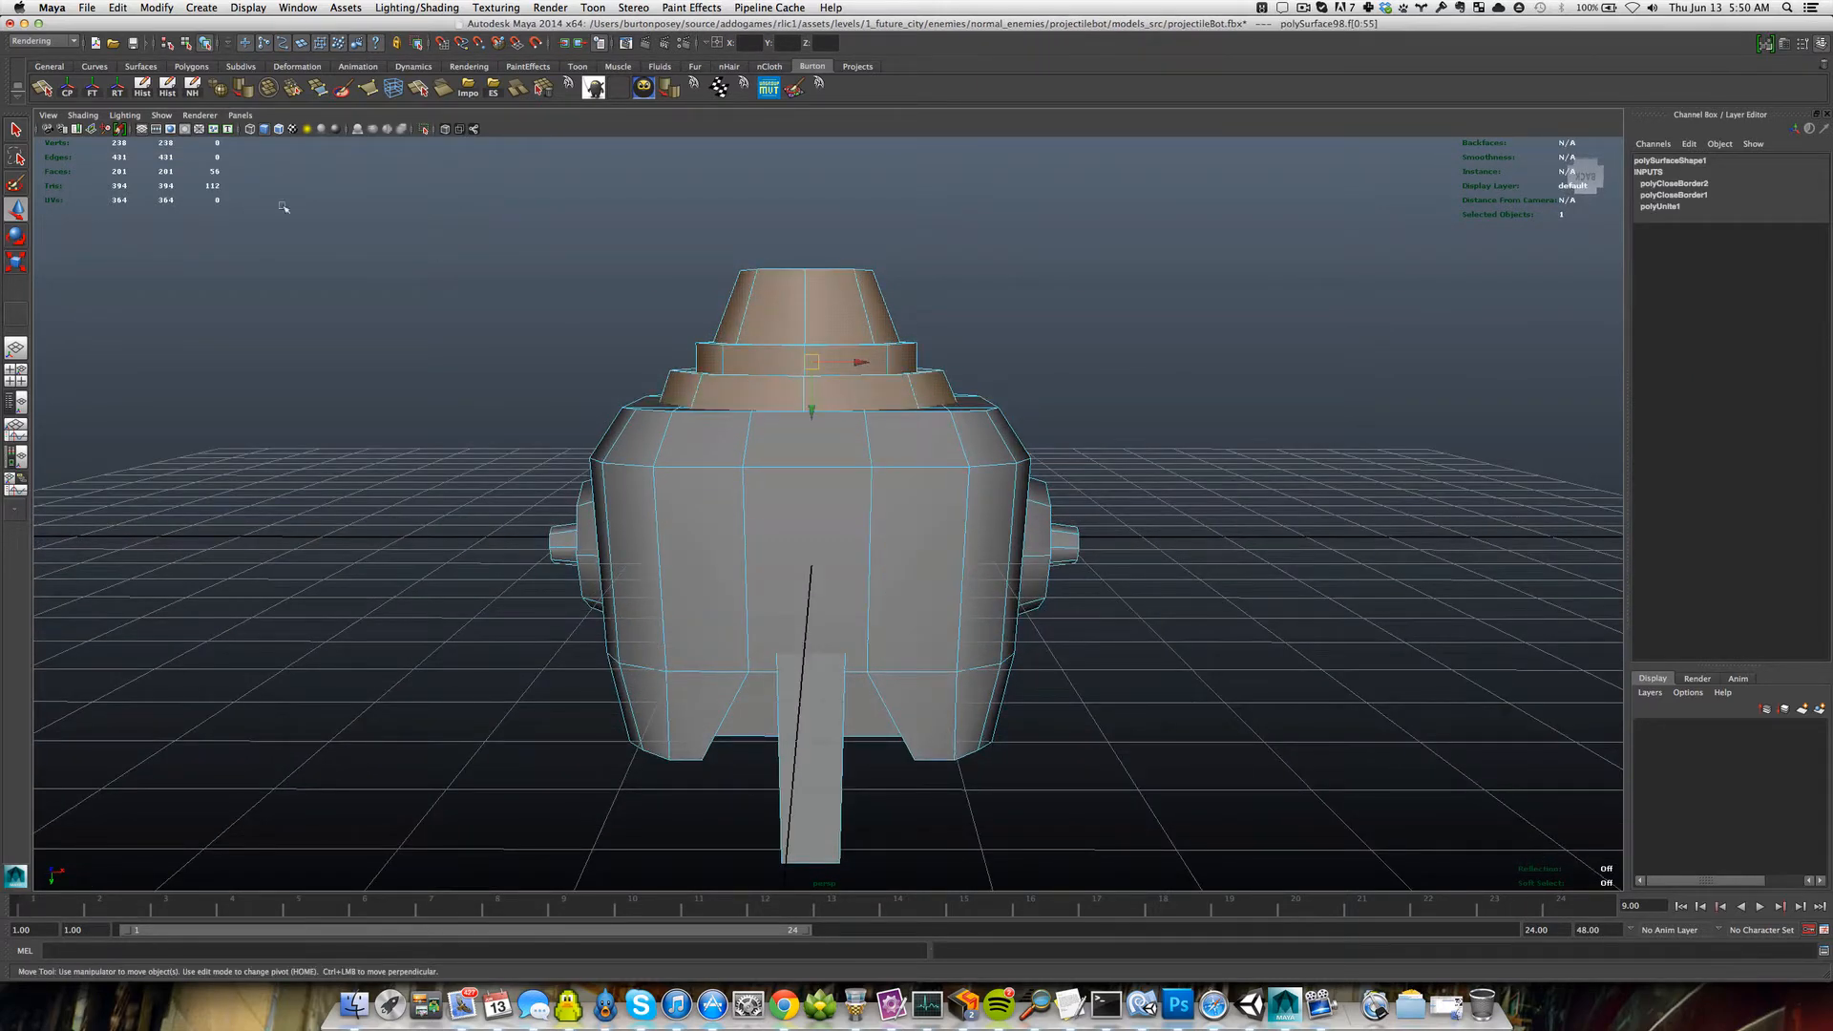
pyautogui.keyDown('shift'); pyautogui.moveTo(781, 346); pyautogui.dragTo(775, 518, button='right'); pyautogui.keyUp('shift')
# Delete the construction history of the extracted nozzle mesh.
pyautogui.press('q')
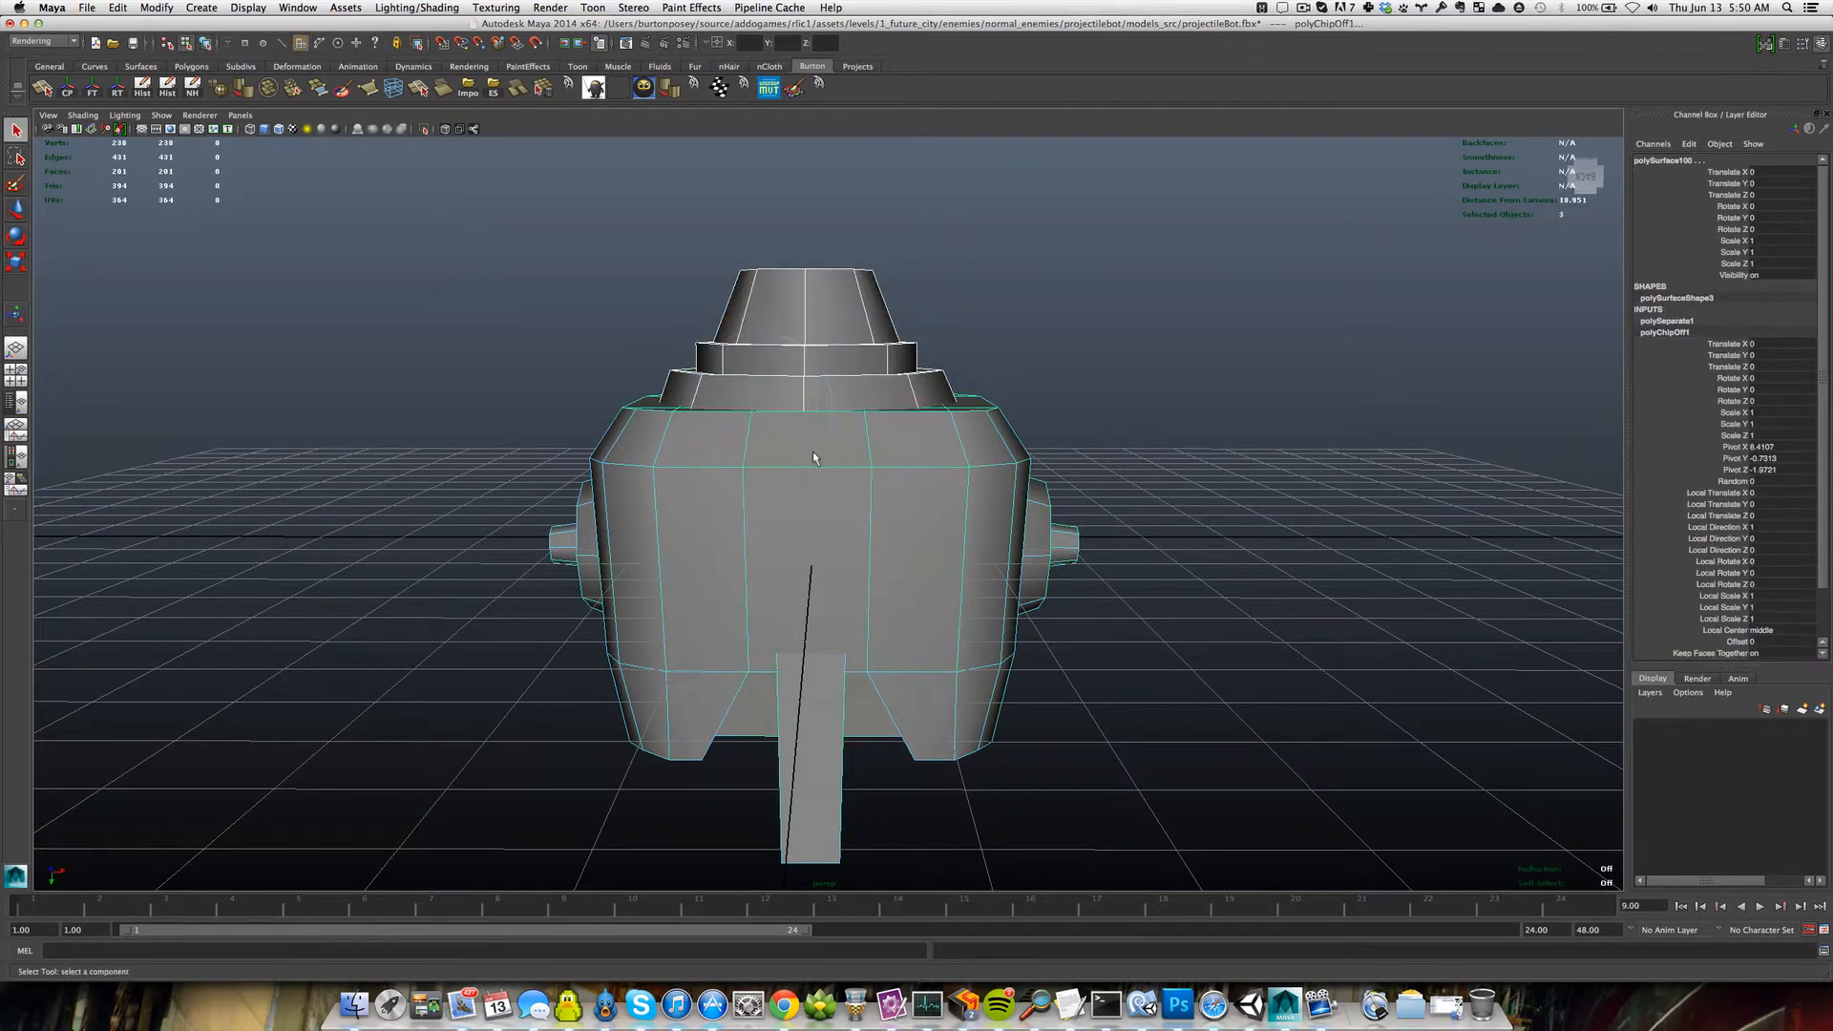
pyautogui.click(796, 336)
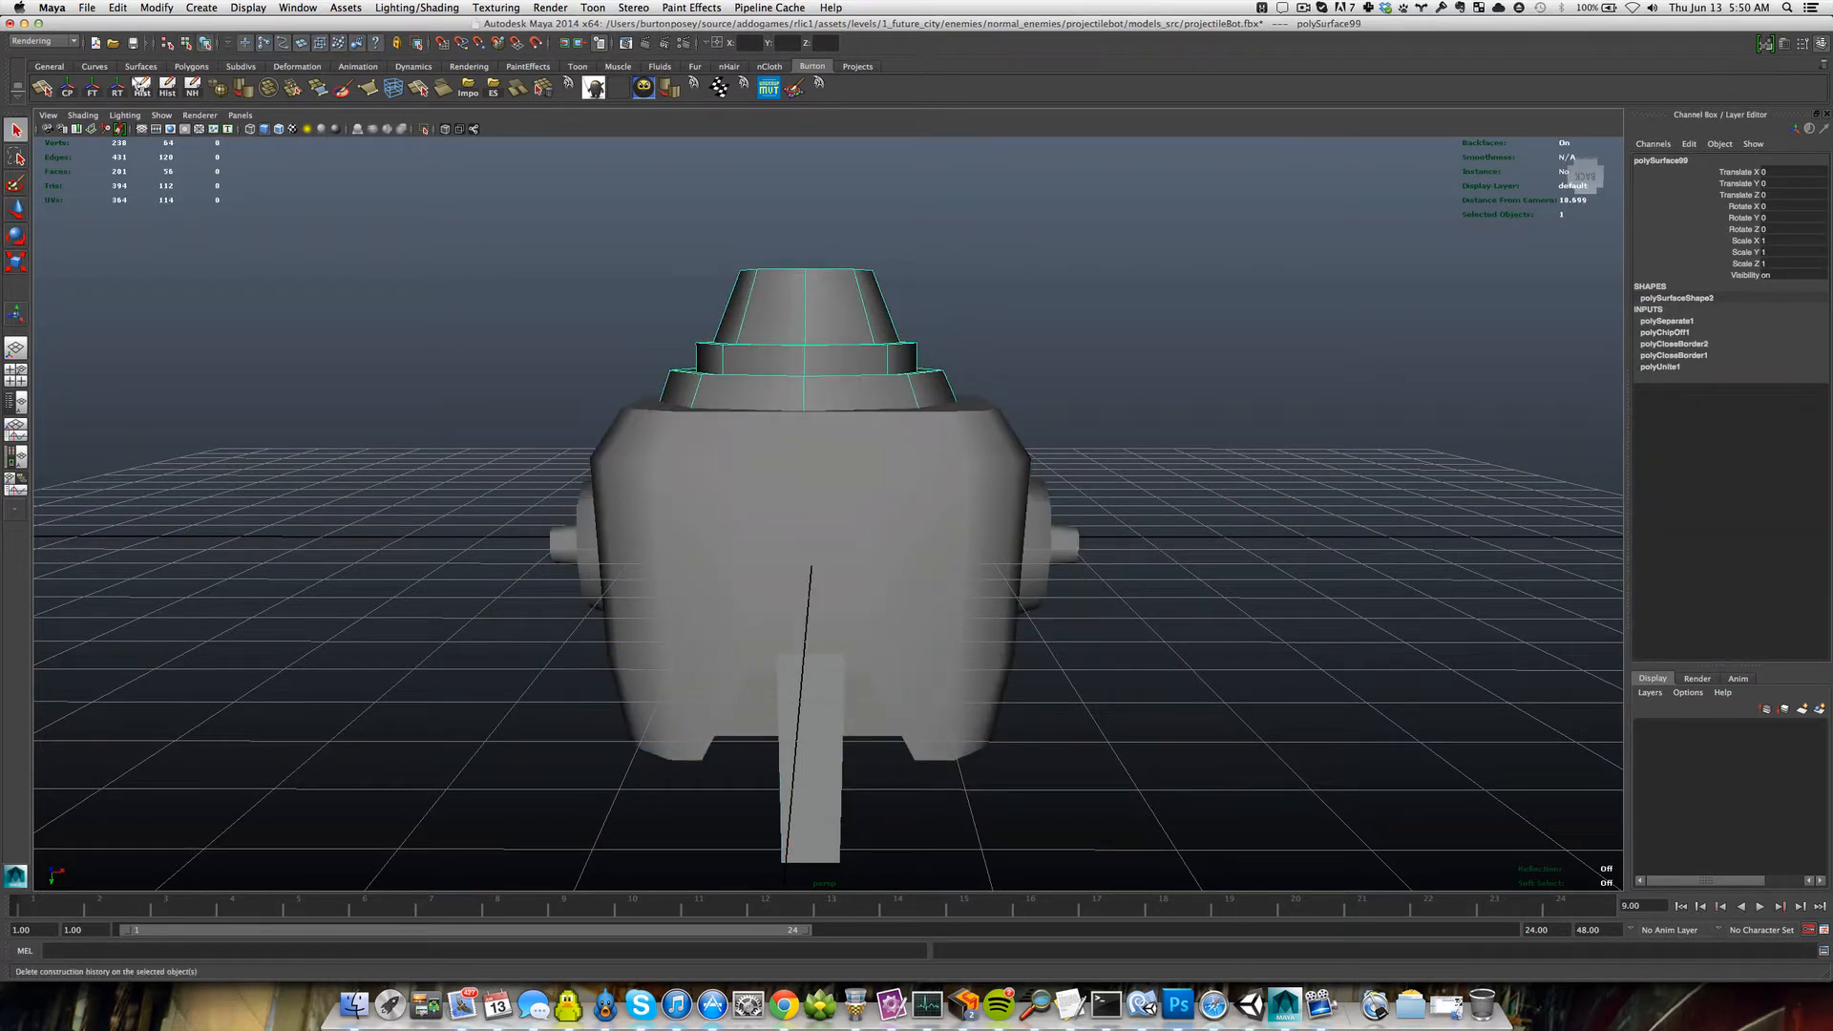
pyautogui.click(141, 87)
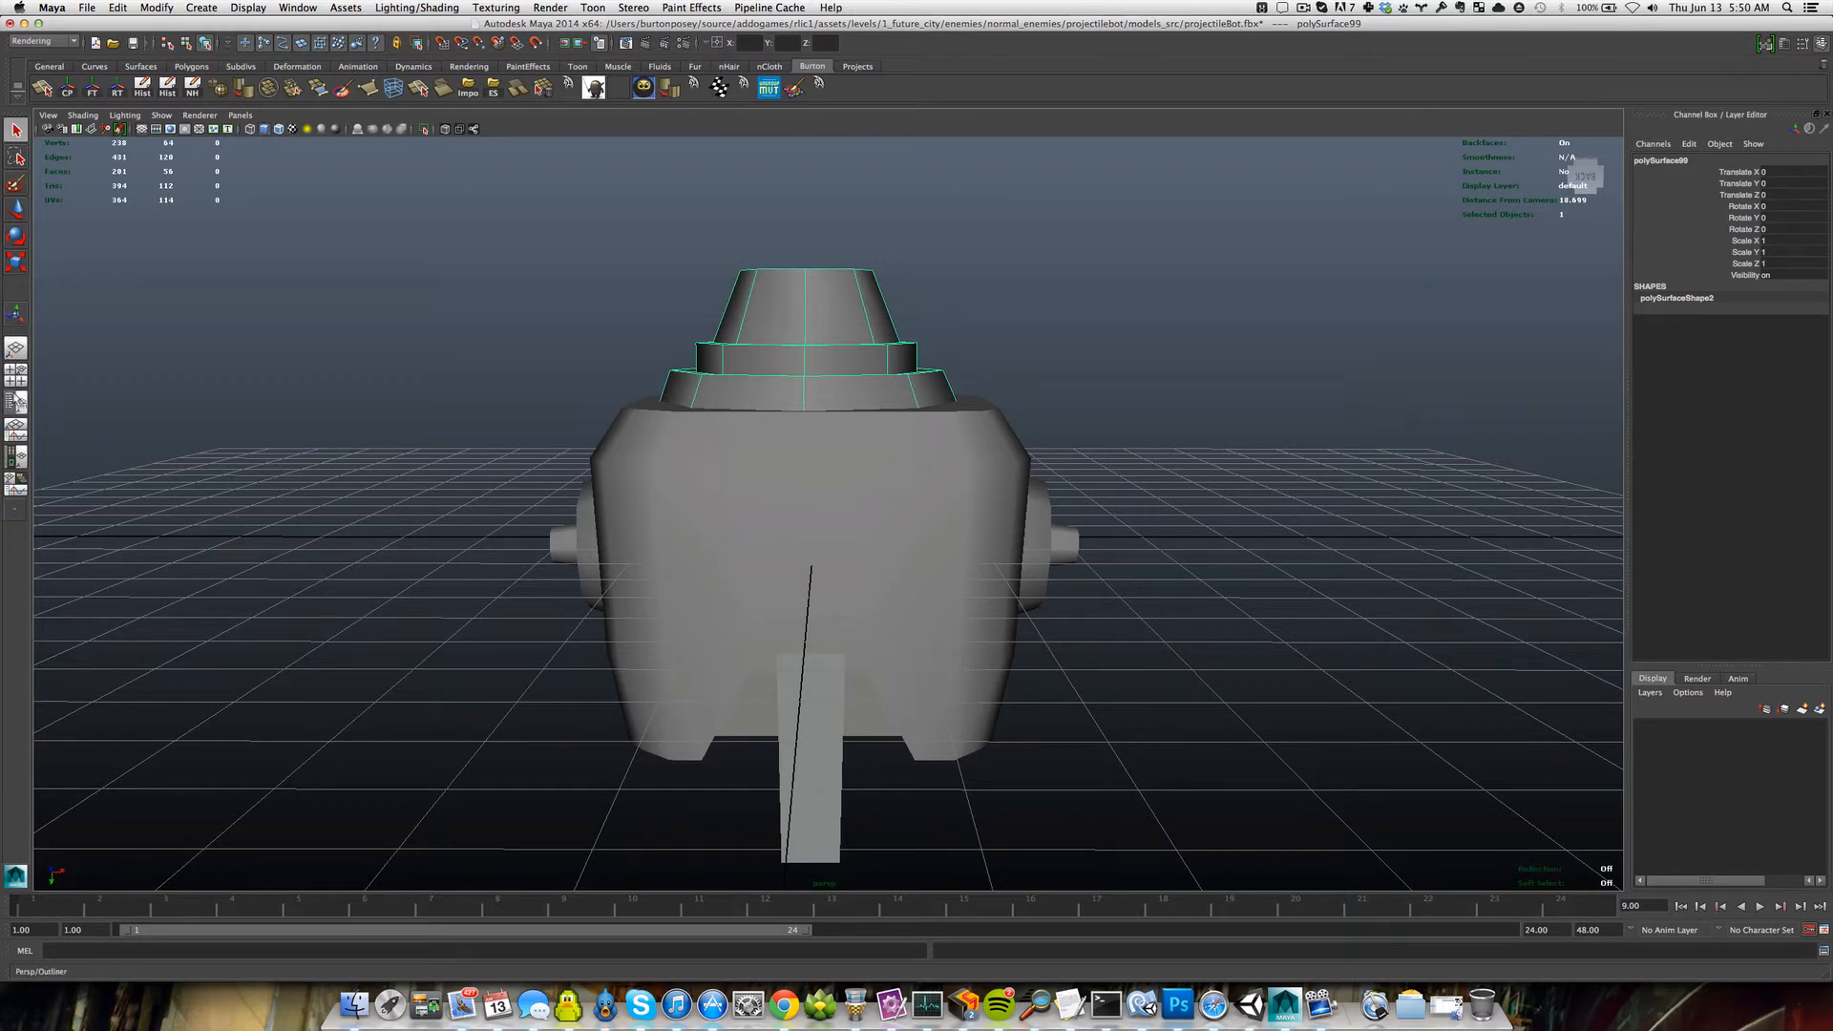
# Show the Outliner beside the viewport and select both polySurface99 and polySurface100 in the polySurface98 group.
pyautogui.click(16, 402)
pyautogui.click(50, 249)
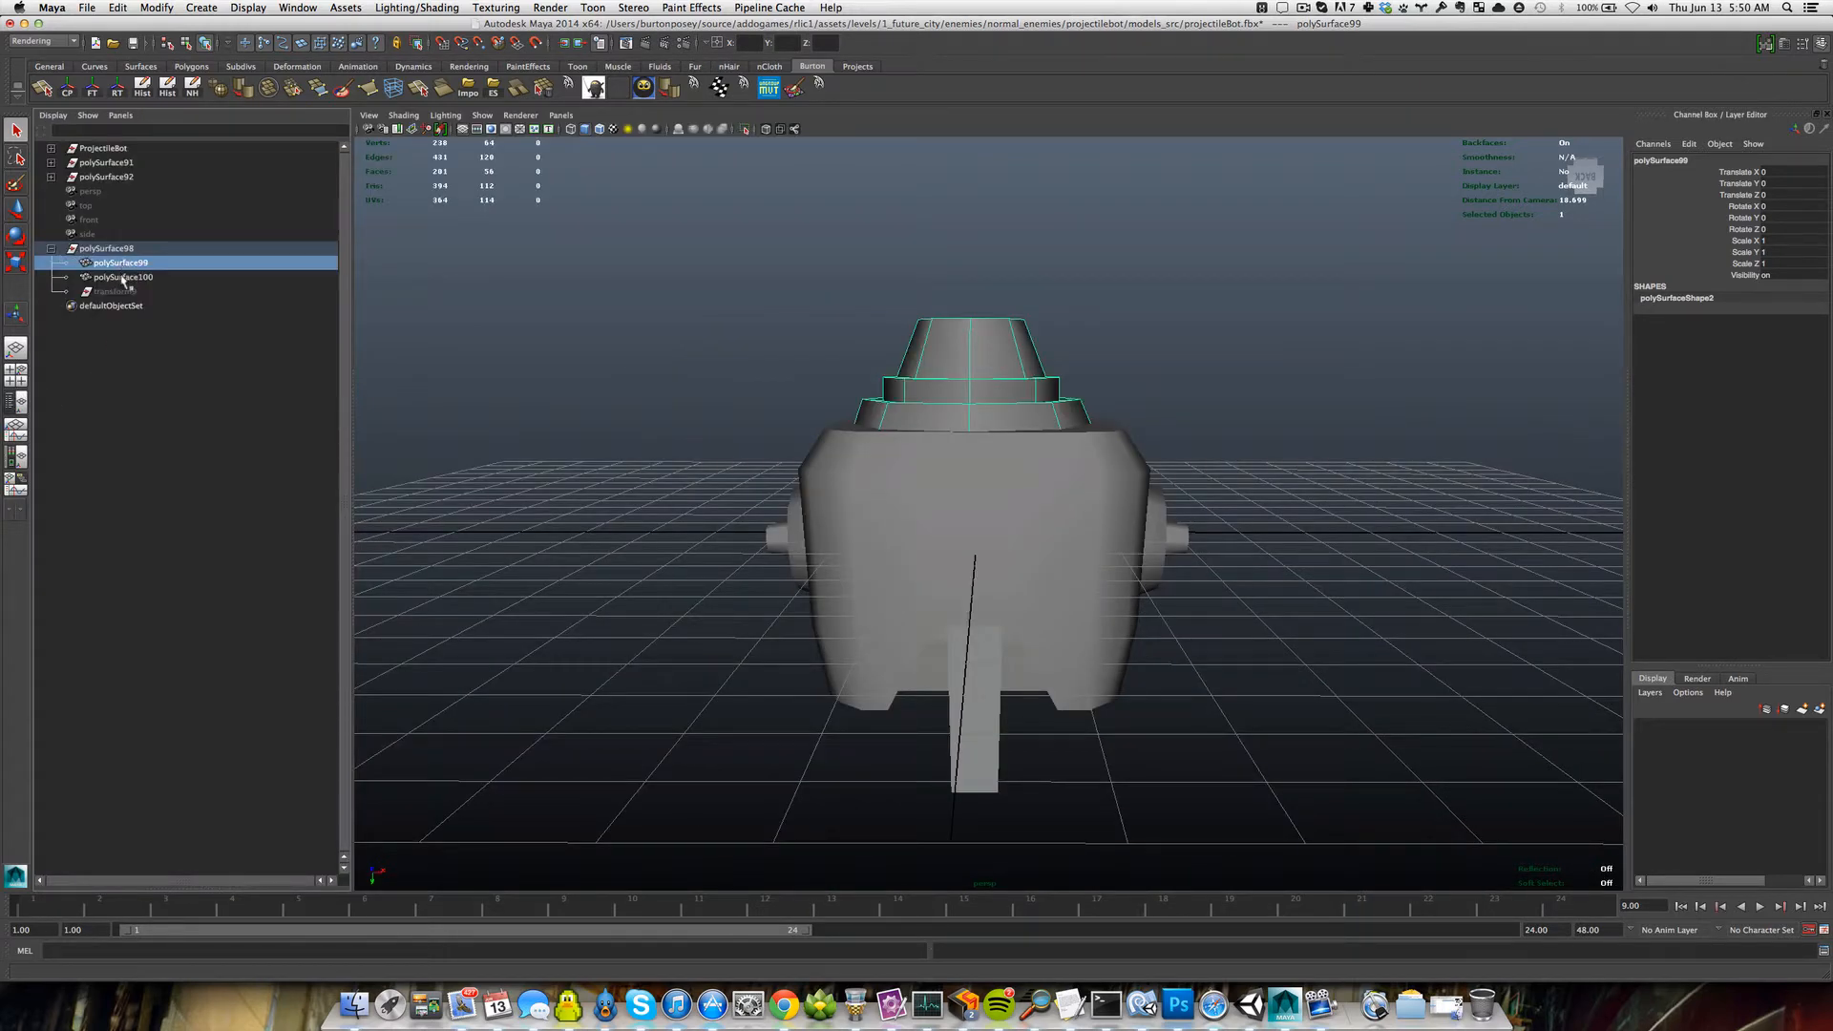
pyautogui.keyDown('shift'); pyautogui.click(122, 277); pyautogui.keyUp('shift')
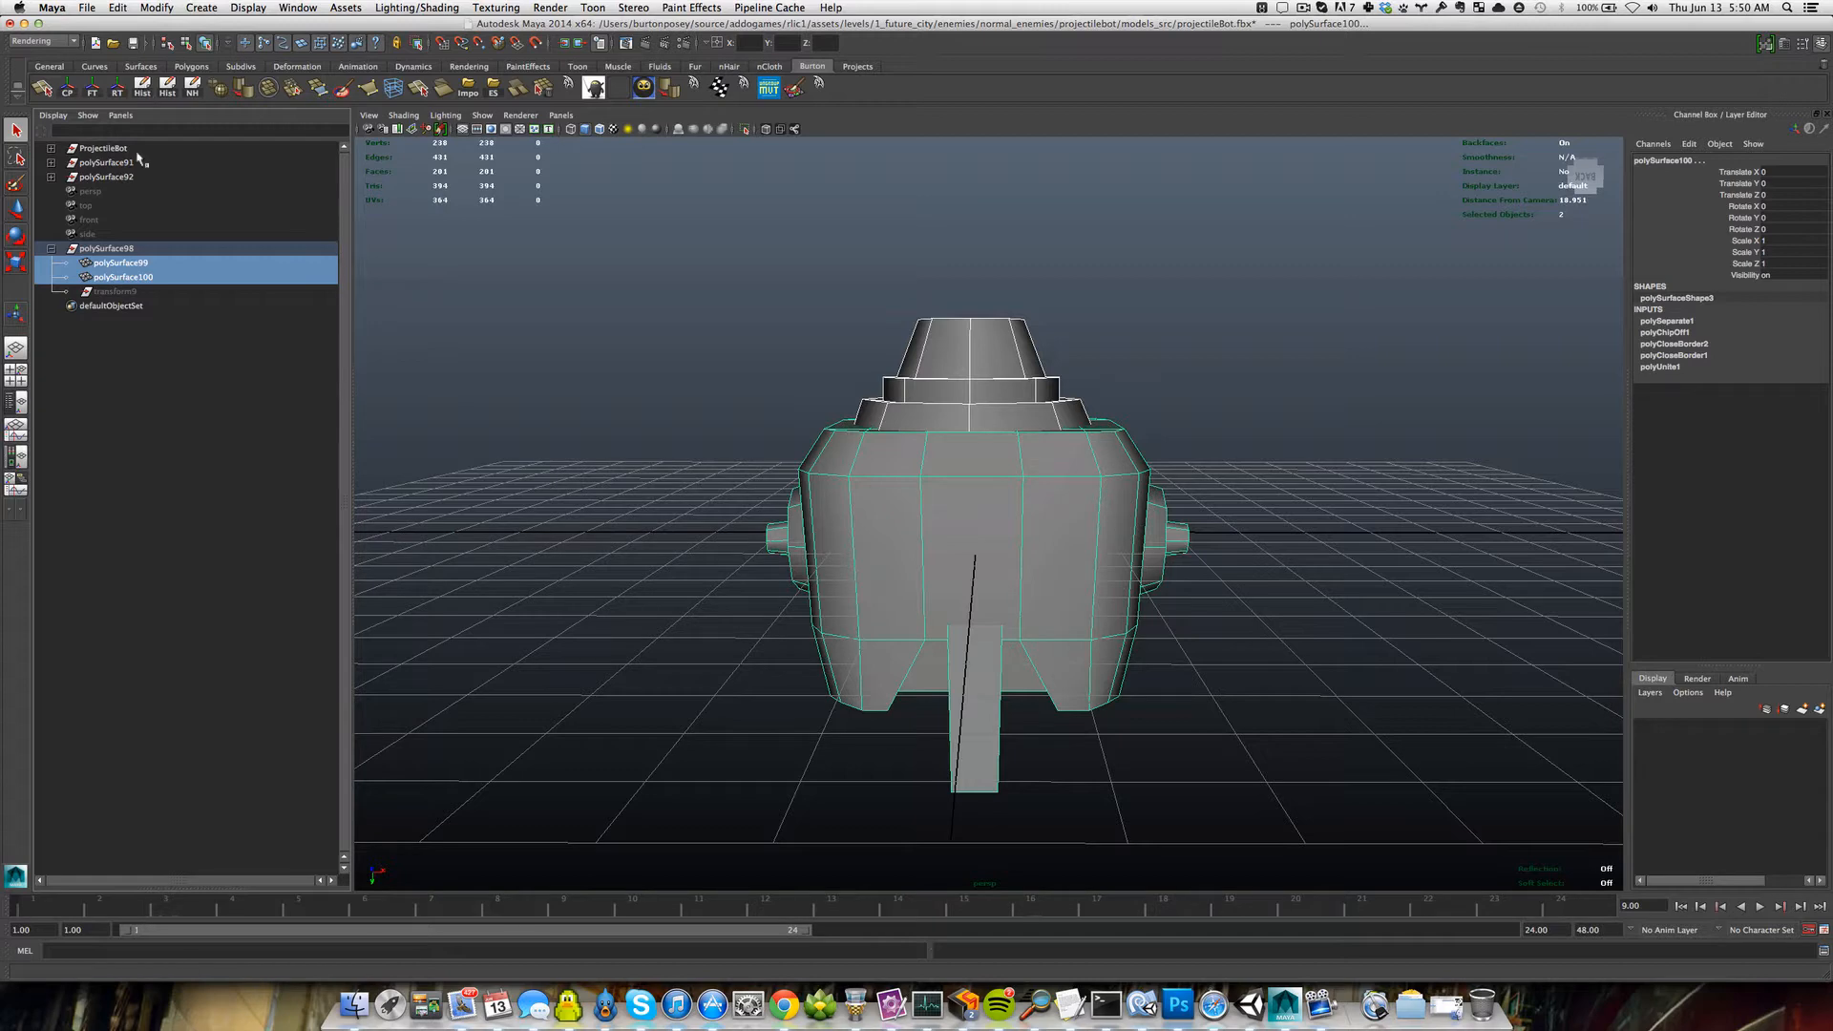
# Unparent polySurface99 and polySurface100 from their group and delete the construction history of both meshes.
pyautogui.hotkey('shift', 'p')
pyautogui.click(141, 88)
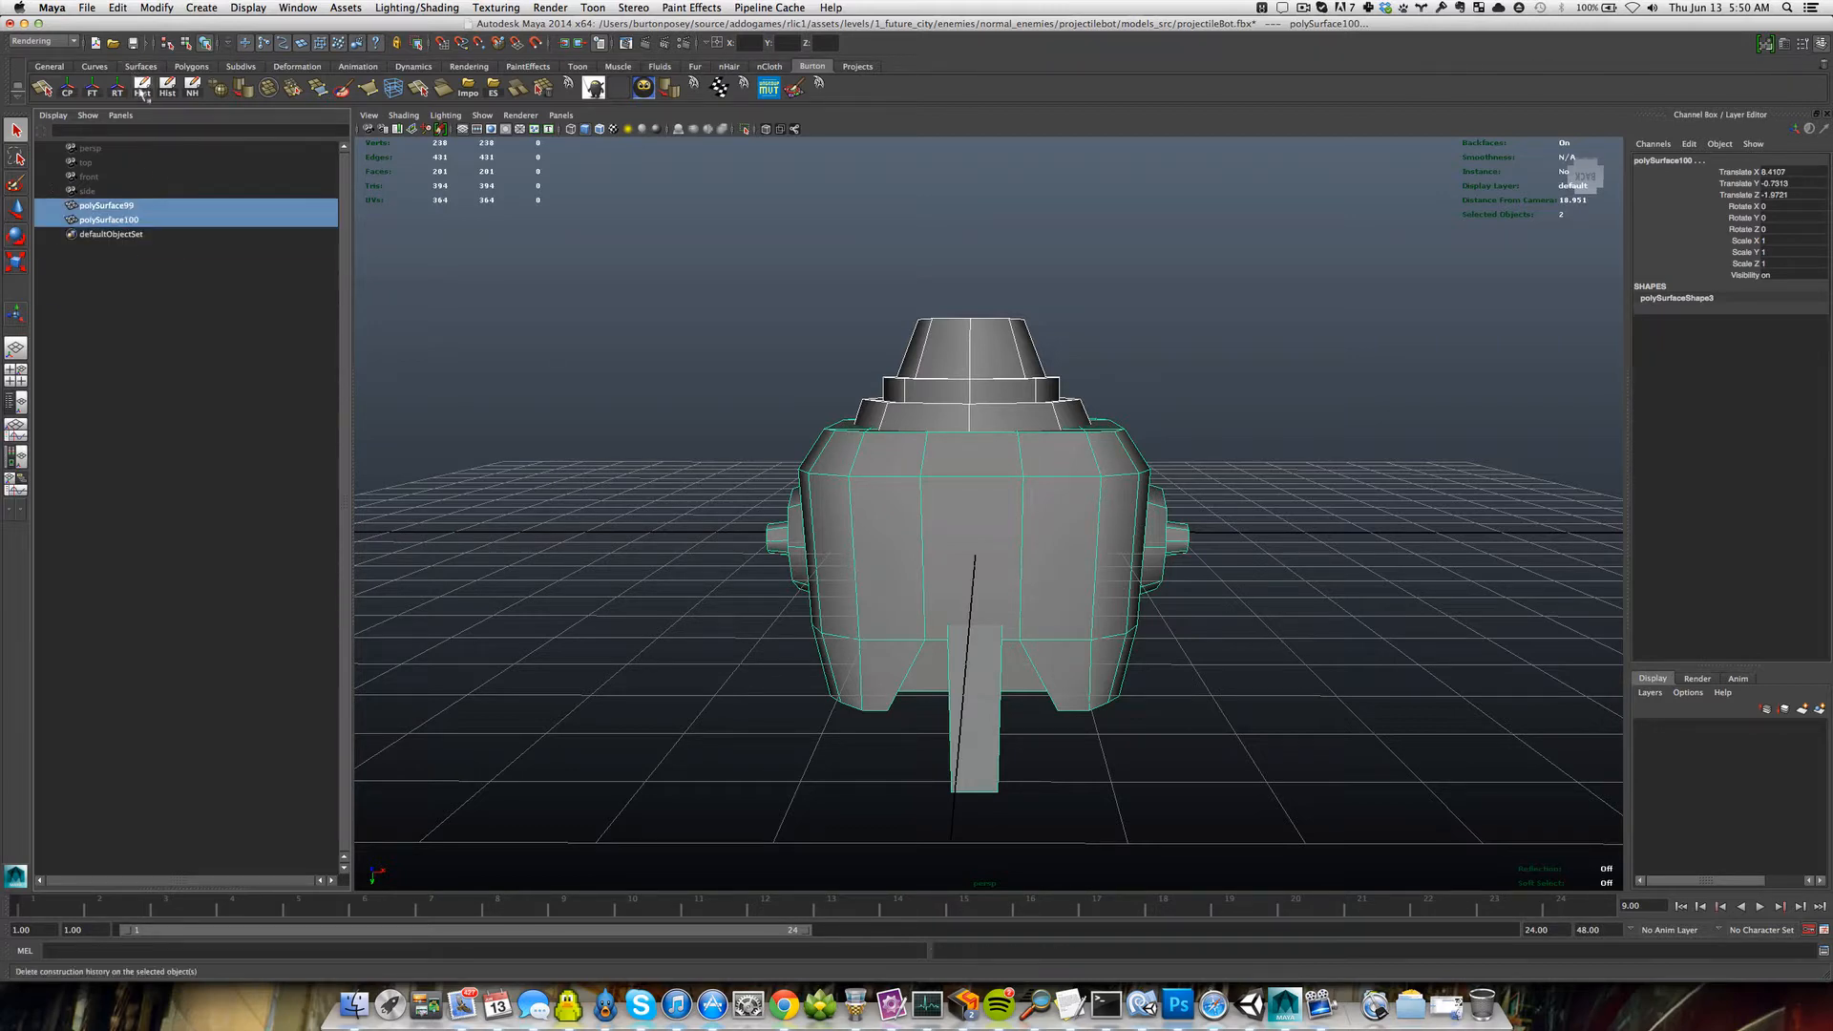
pyautogui.click(704, 549)
# Select the nozzle mesh polySurface99 under the body and center its pivot on its own geometry.
pyautogui.keyDown('alt'); pyautogui.moveTo(973, 483); pyautogui.dragTo(973, 668); pyautogui.keyUp('alt')
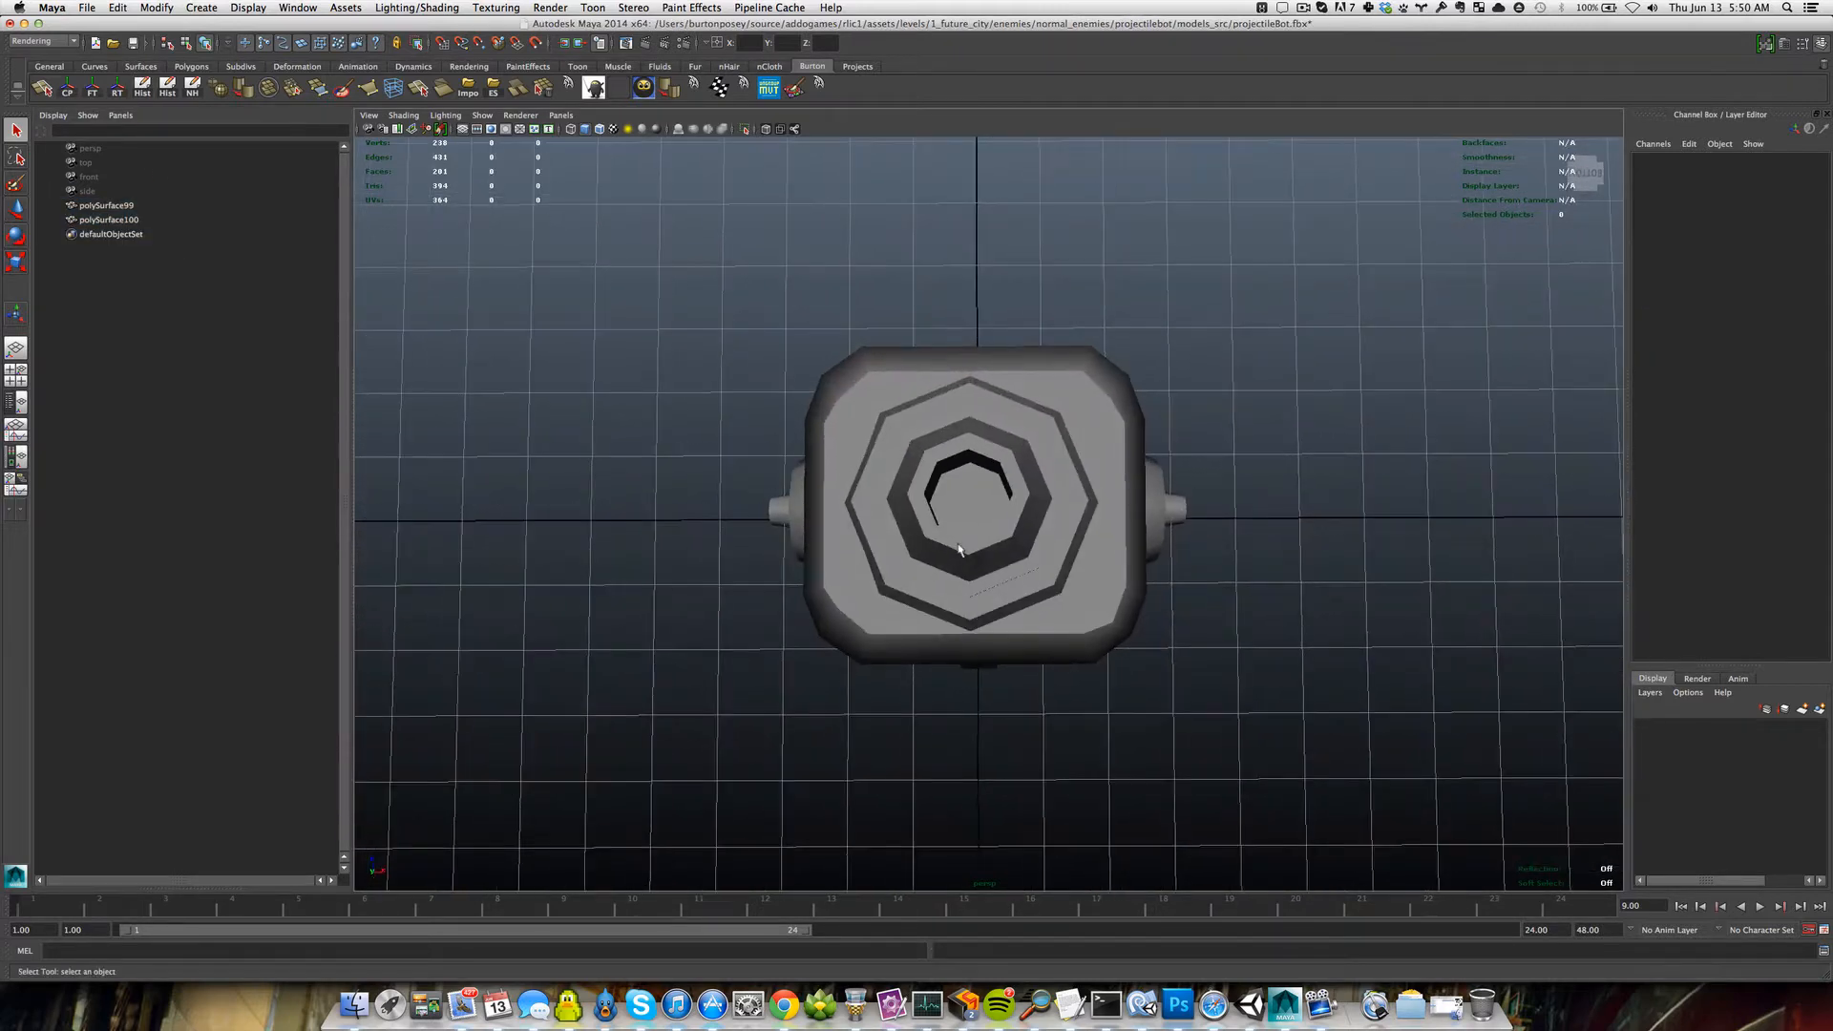
pyautogui.click(949, 557)
pyautogui.scroll(3, 949, 556)
pyautogui.keyDown('alt'); pyautogui.moveTo(949, 496); pyautogui.dragTo(951, 559); pyautogui.keyUp('alt')
pyautogui.scroll(-3, 951, 560)
pyautogui.press('w')
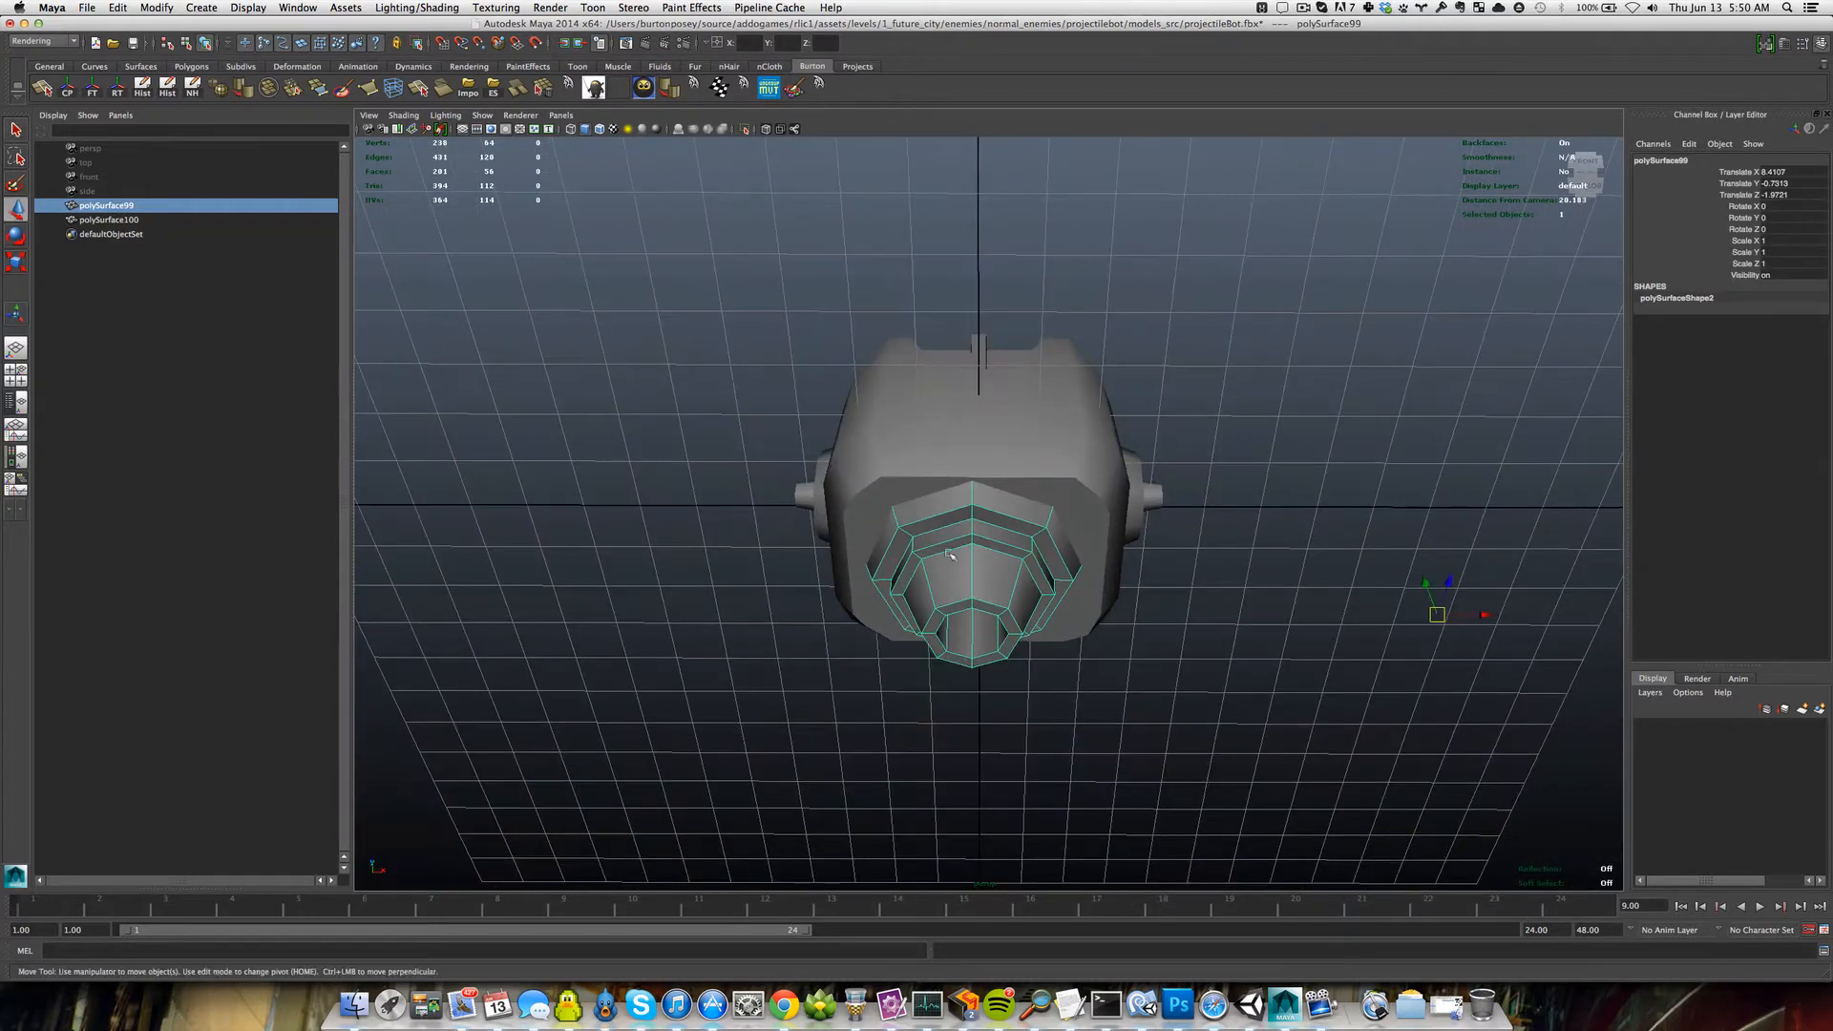
pyautogui.click(69, 88)
# Display the scene in wireframe and move the nozzle along X onto the center grid line, to about 8.44 in Translate X.
pyautogui.keyDown('alt'); pyautogui.moveTo(1005, 593); pyautogui.dragTo(966, 519, button='middle'); pyautogui.keyUp('alt')
pyautogui.keyDown('alt'); pyautogui.moveTo(966, 519); pyautogui.dragTo(942, 619); pyautogui.keyUp('alt')
pyautogui.scroll(3, 944, 526)
pyautogui.keyDown('alt'); pyautogui.moveTo(952, 503); pyautogui.dragTo(932, 533); pyautogui.keyUp('alt')
pyautogui.press('4')
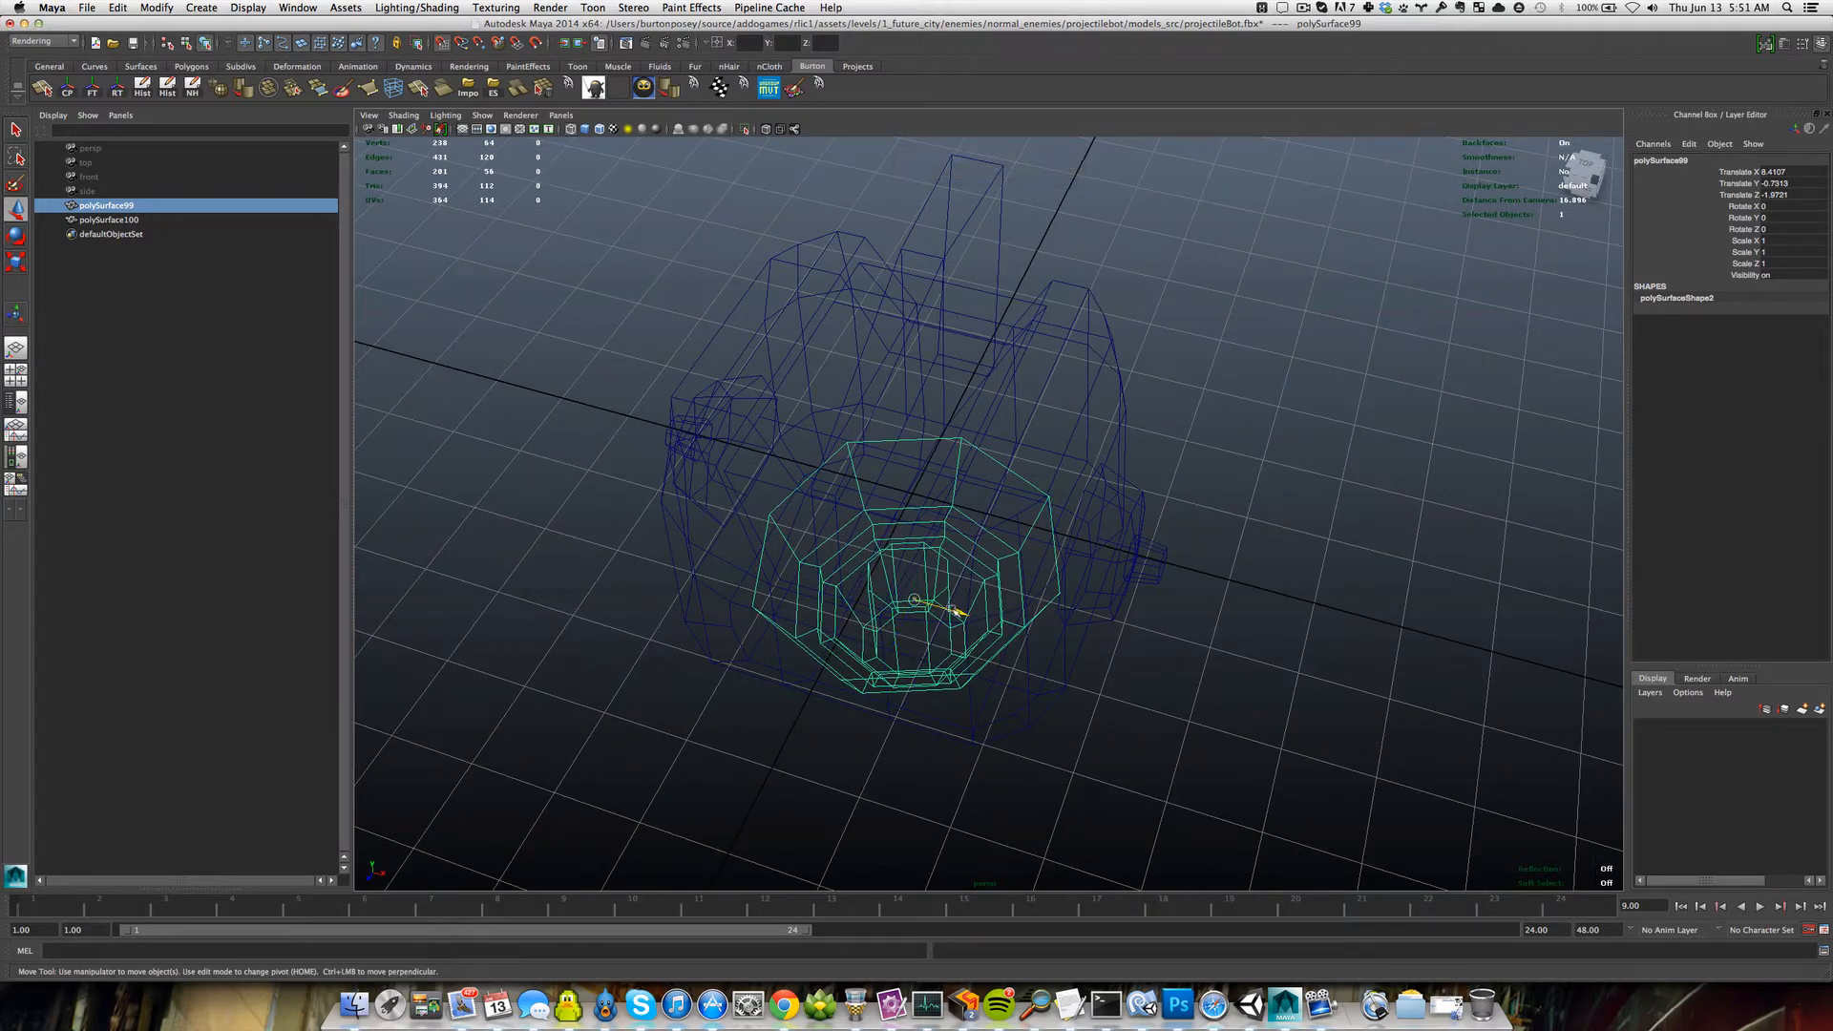
pyautogui.moveTo(953, 610); pyautogui.dragTo(916, 512)
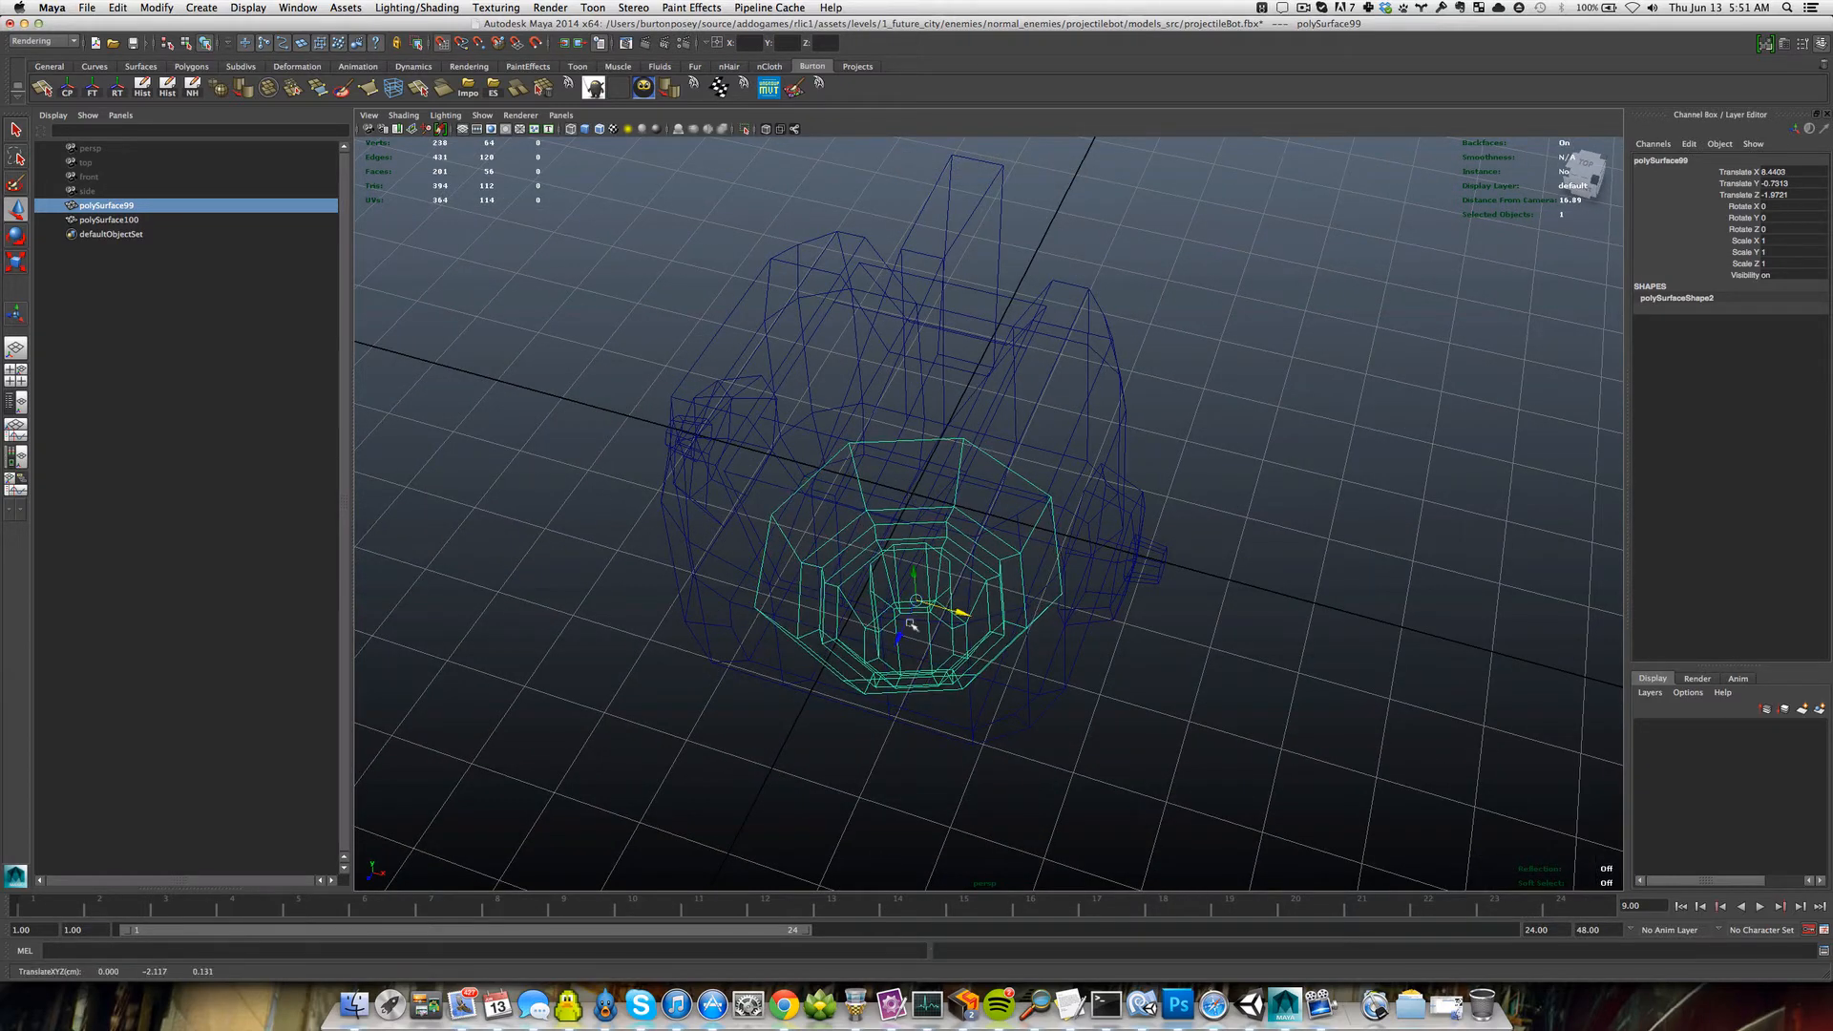
# Try to align the nozzle along Z with the grid, check it in shaded display from the side, and undo the move.
pyautogui.moveTo(915, 492); pyautogui.dragTo(909, 492, button='middle')
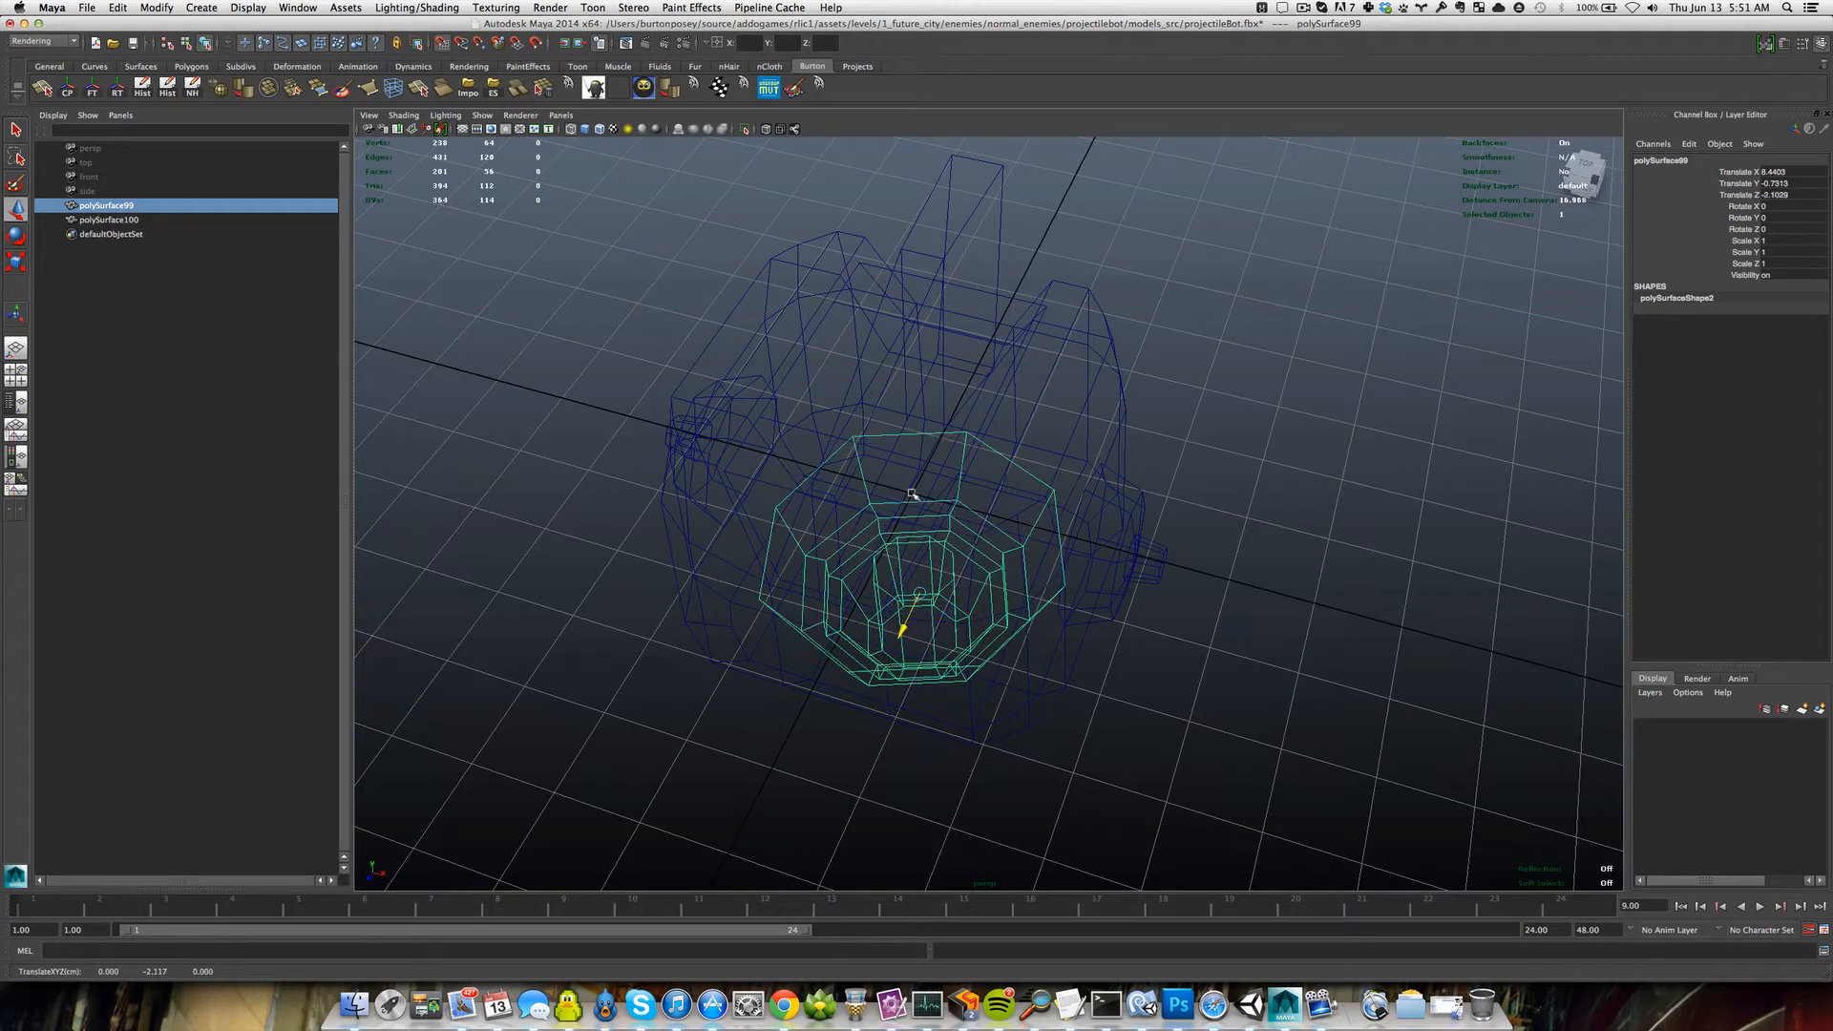
pyautogui.moveTo(912, 495)
pyautogui.keyDown('alt'); pyautogui.mouseDown()
pyautogui.moveTo(1015, 626)
pyautogui.moveTo(969, 609)
pyautogui.mouseUp(); pyautogui.keyUp('alt')
pyautogui.press('5')
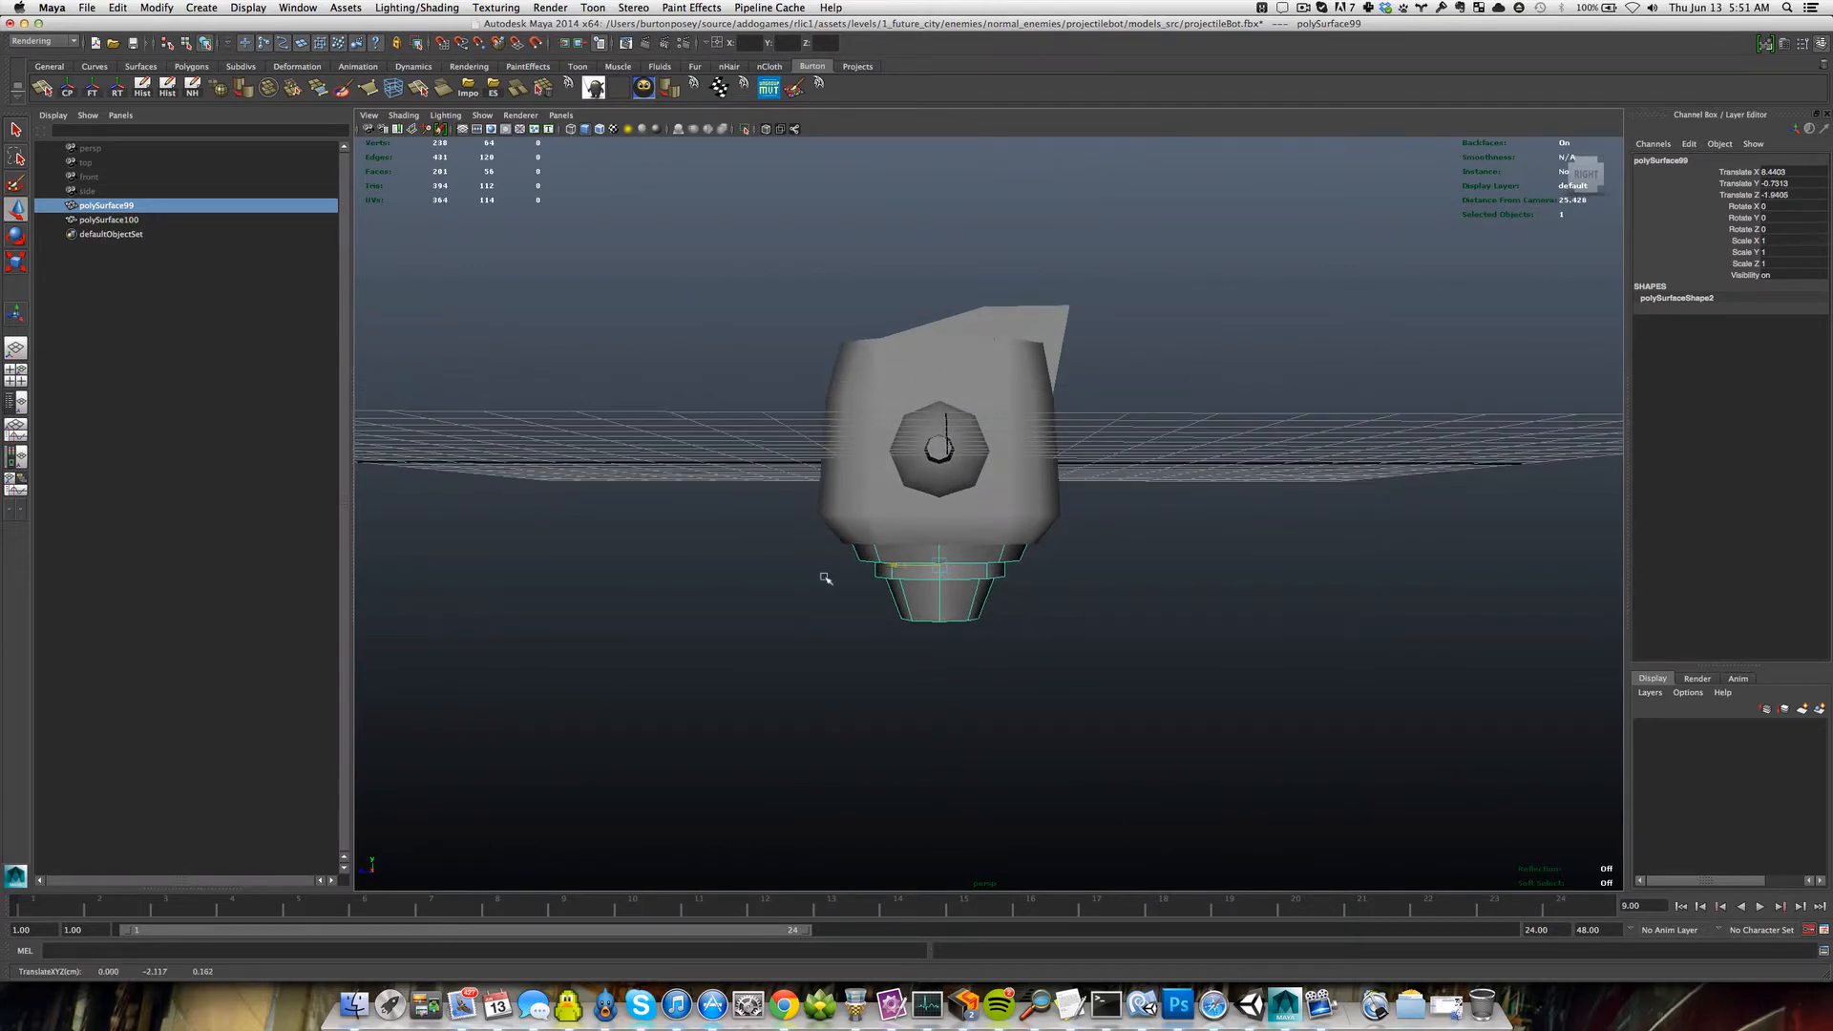
pyautogui.press('z')
pyautogui.keyDown('alt'); pyautogui.moveTo(825, 579); pyautogui.dragTo(840, 603, button='right'); pyautogui.keyUp('alt')
pyautogui.keyDown('alt'); pyautogui.moveTo(673, 592); pyautogui.dragTo(945, 544); pyautogui.keyUp('alt')
# Select the faces on the negative X half of the nozzle and delete them.
pyautogui.click(838, 517)
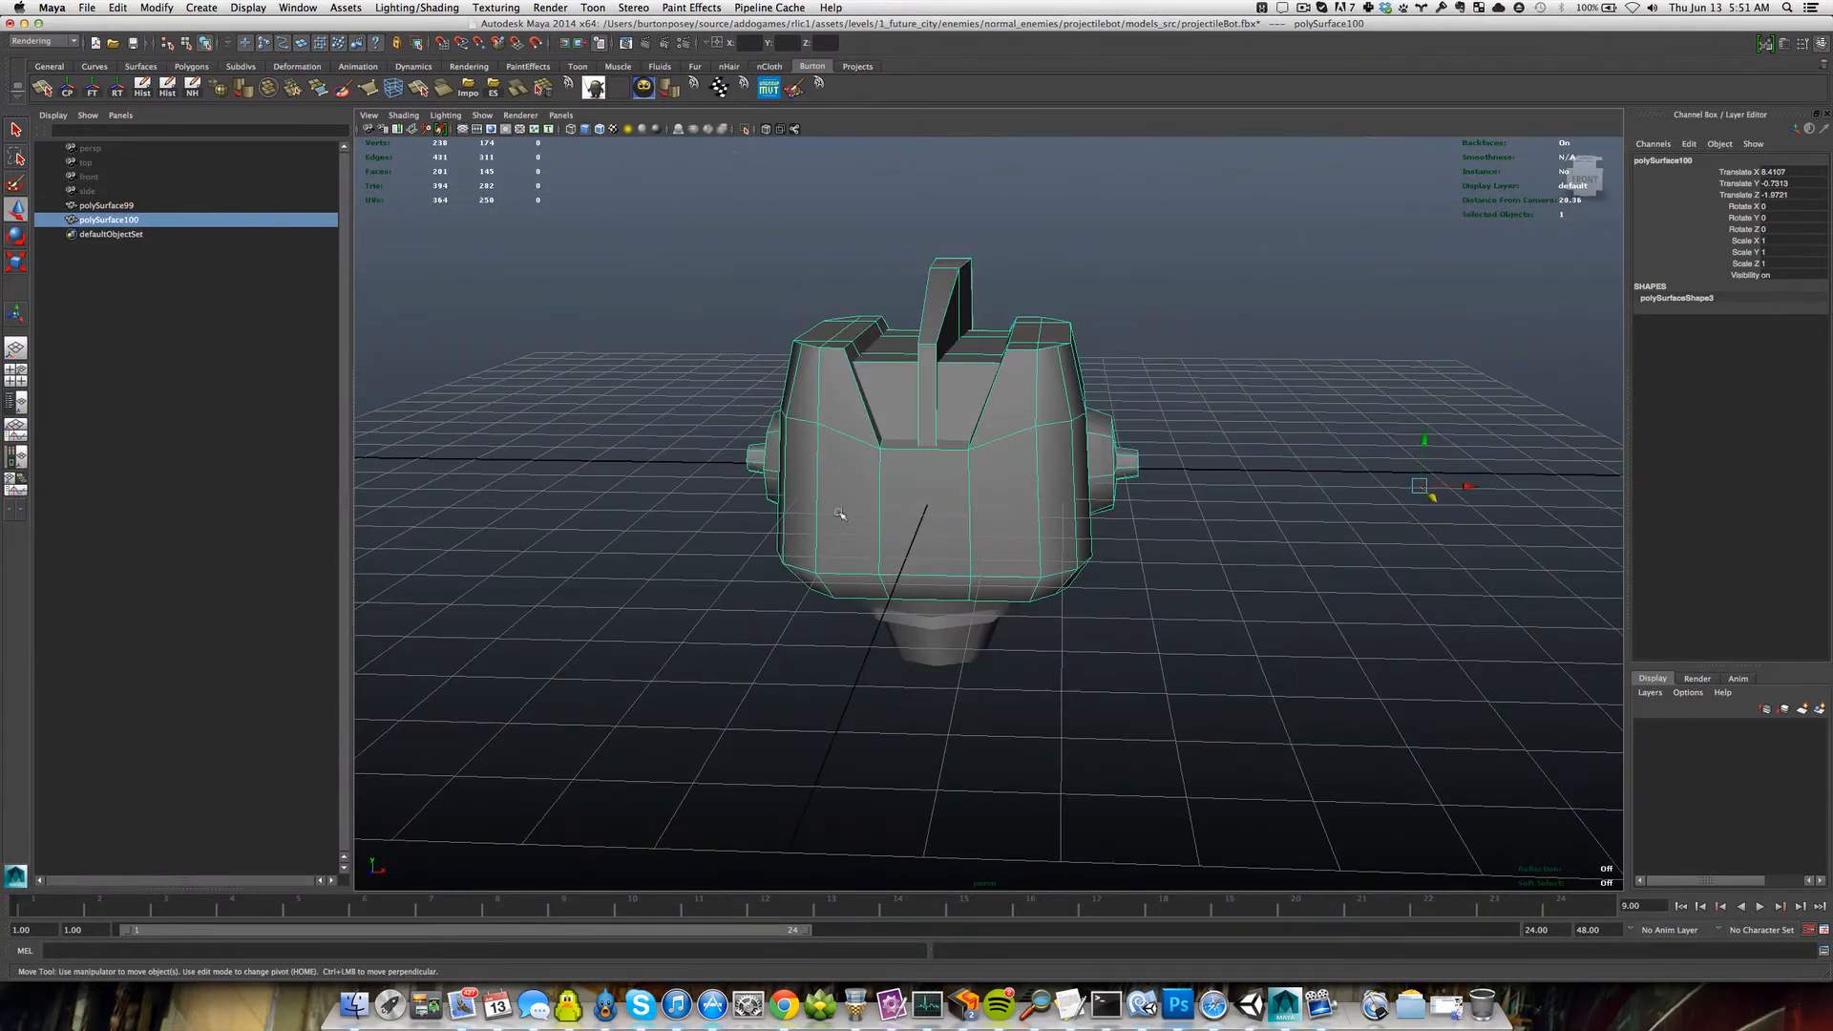
pyautogui.scroll(3, 837, 518)
pyautogui.moveTo(838, 519)
pyautogui.keyDown('alt'); pyautogui.mouseDown()
pyautogui.moveTo(839, 482)
pyautogui.moveTo(845, 506)
pyautogui.mouseUp(); pyautogui.keyUp('alt')
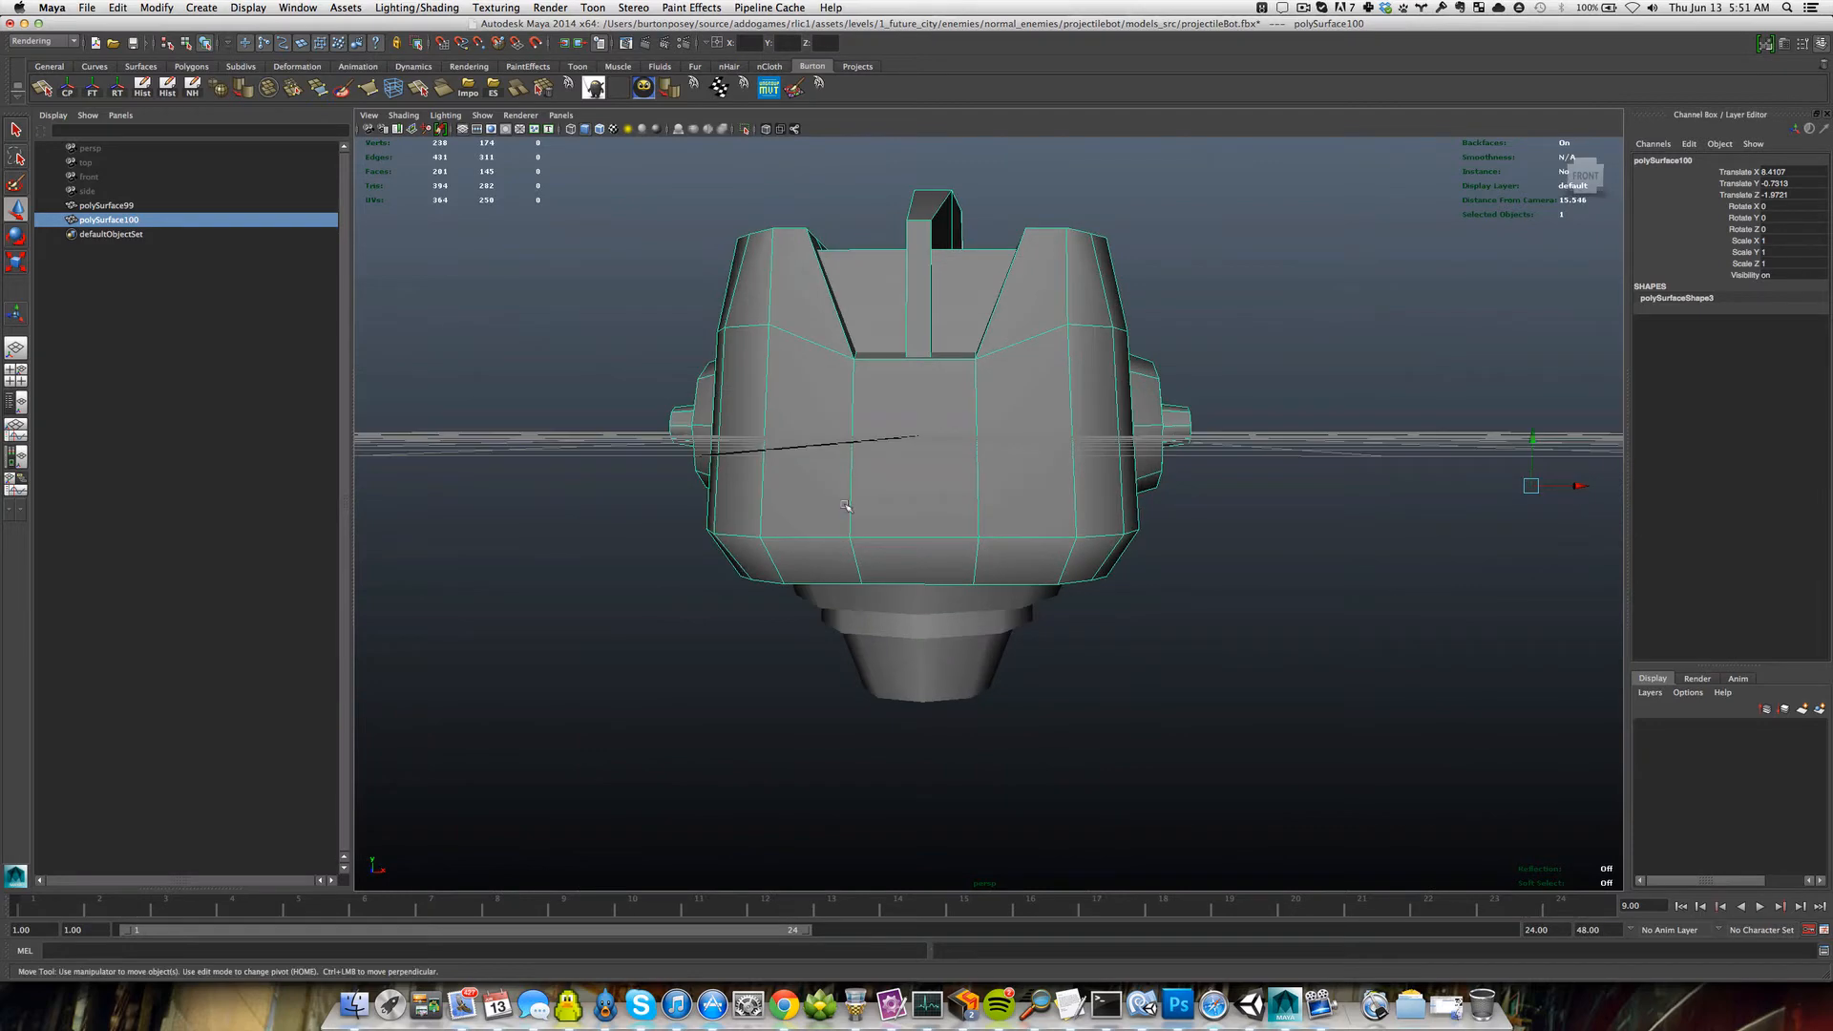
pyautogui.click(889, 652)
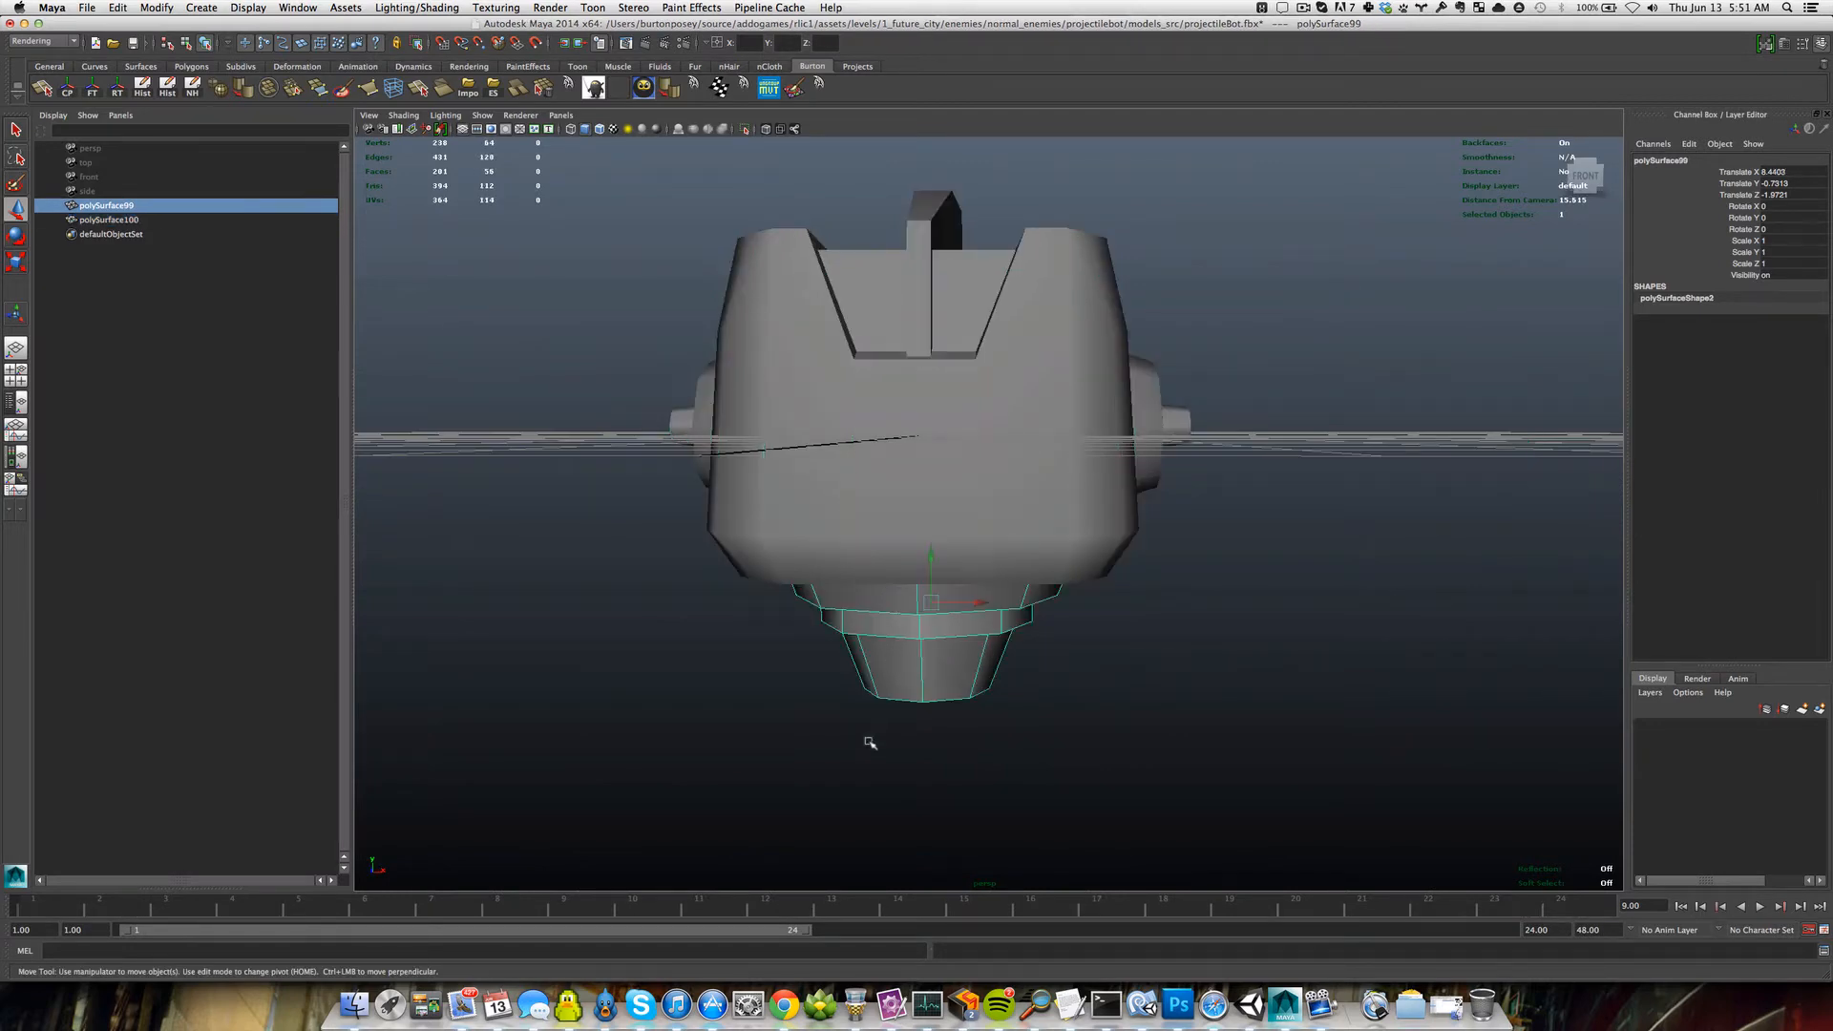
pyautogui.keyDown('alt'); pyautogui.moveTo(881, 716); pyautogui.dragTo(888, 636); pyautogui.keyUp('alt')
pyautogui.moveTo(888, 636); pyautogui.dragTo(886, 668, button='right')
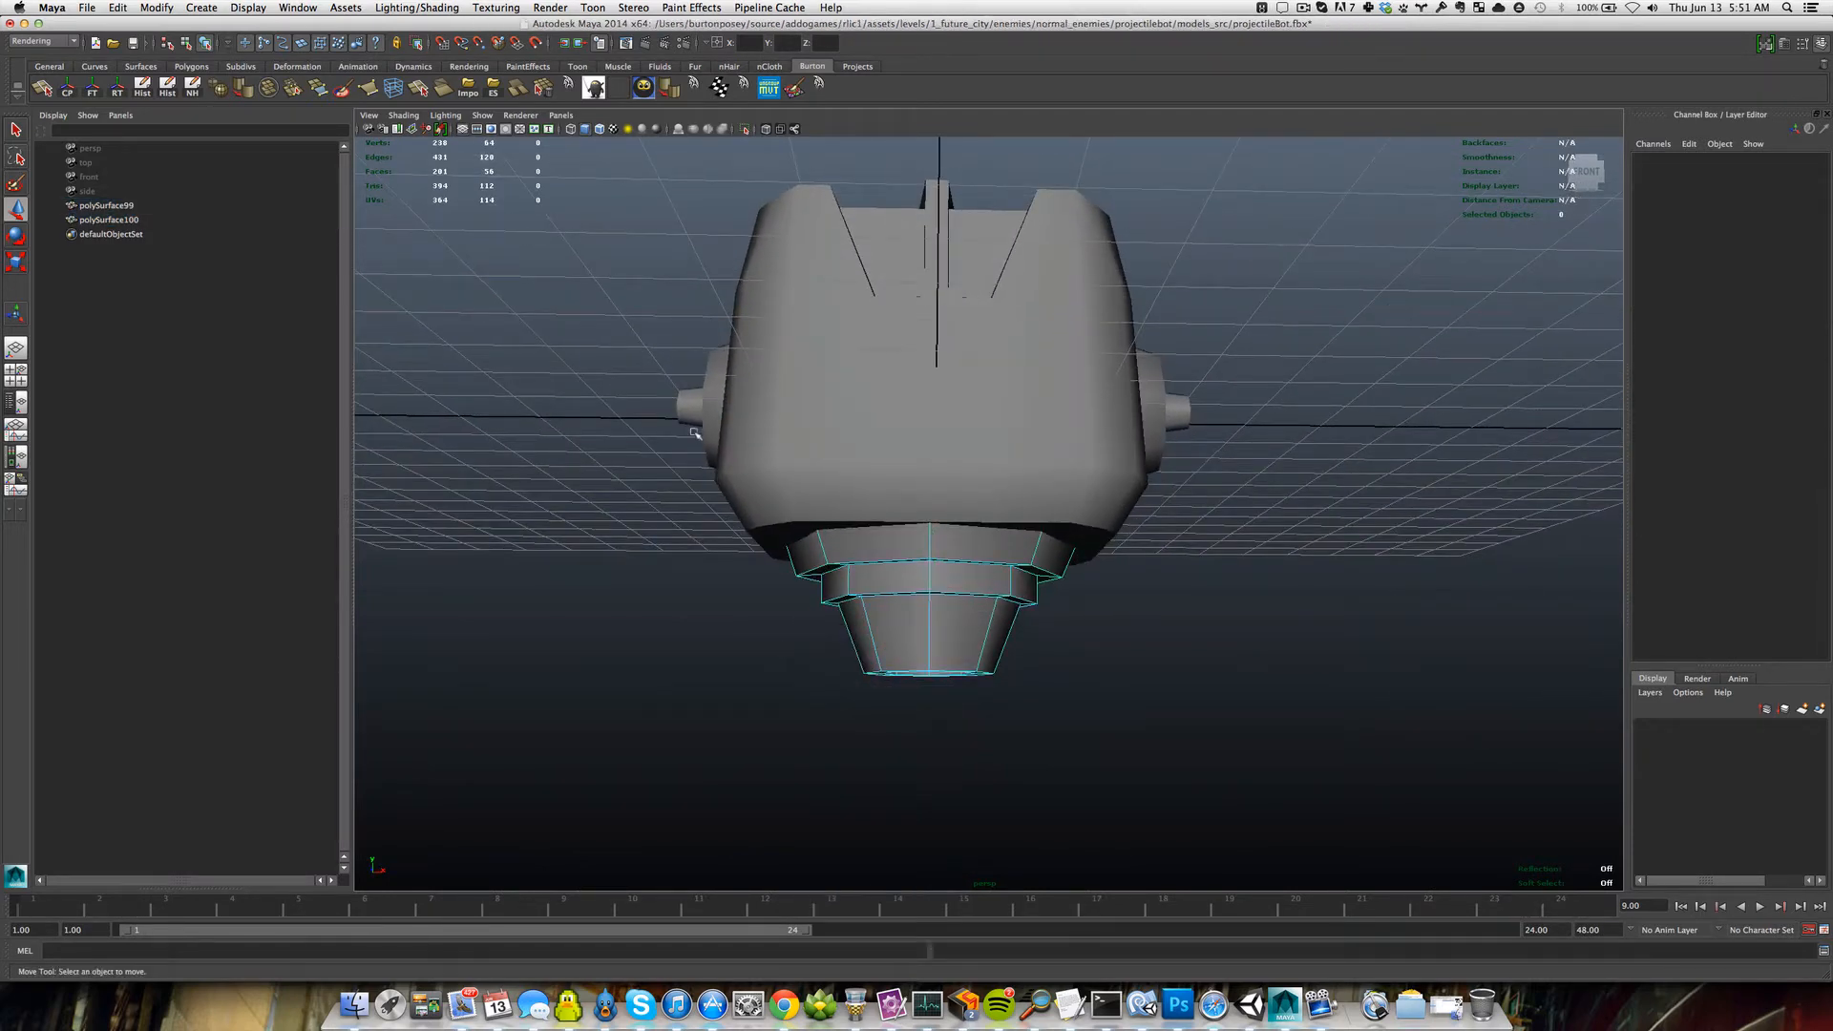
pyautogui.moveTo(694, 432); pyautogui.dragTo(933, 634)
pyautogui.press('Delete')
# Delete the leftover inner nozzle faces beyond the center line and reselect the remaining half nozzle as an object.
pyautogui.scroll(3, 914, 410)
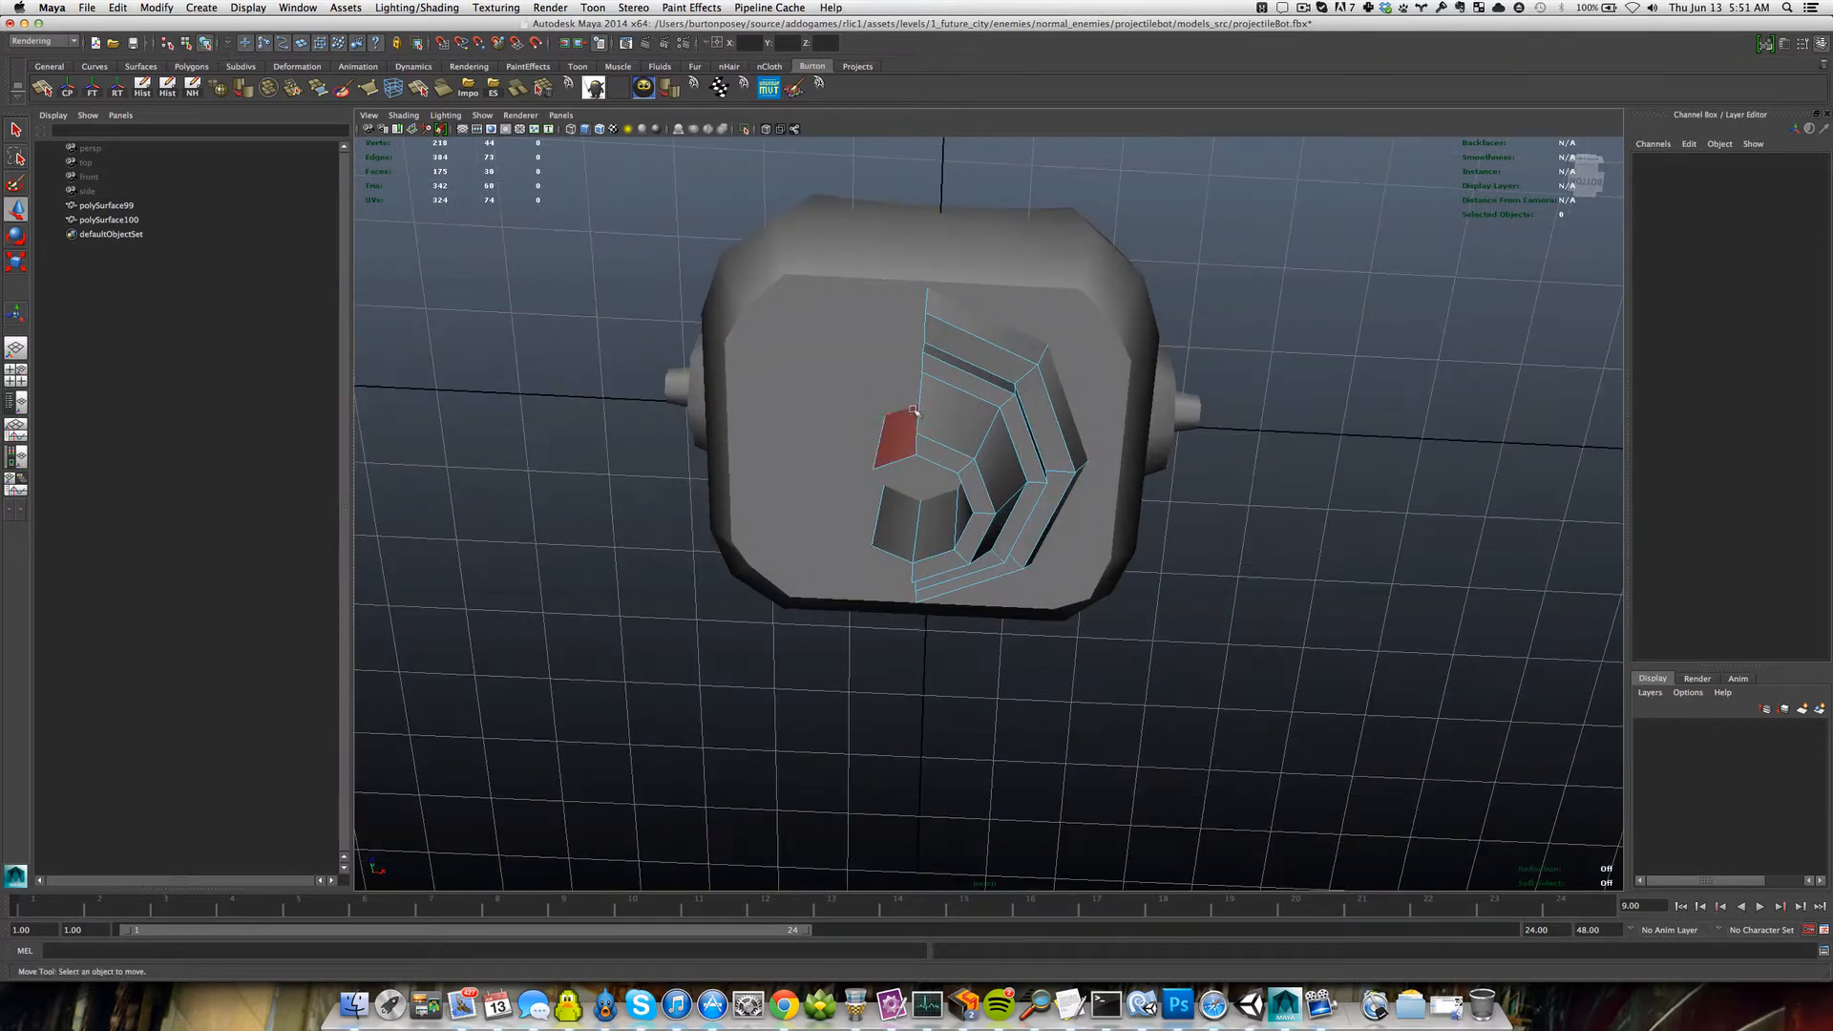
pyautogui.click(912, 415)
pyautogui.press('Delete')
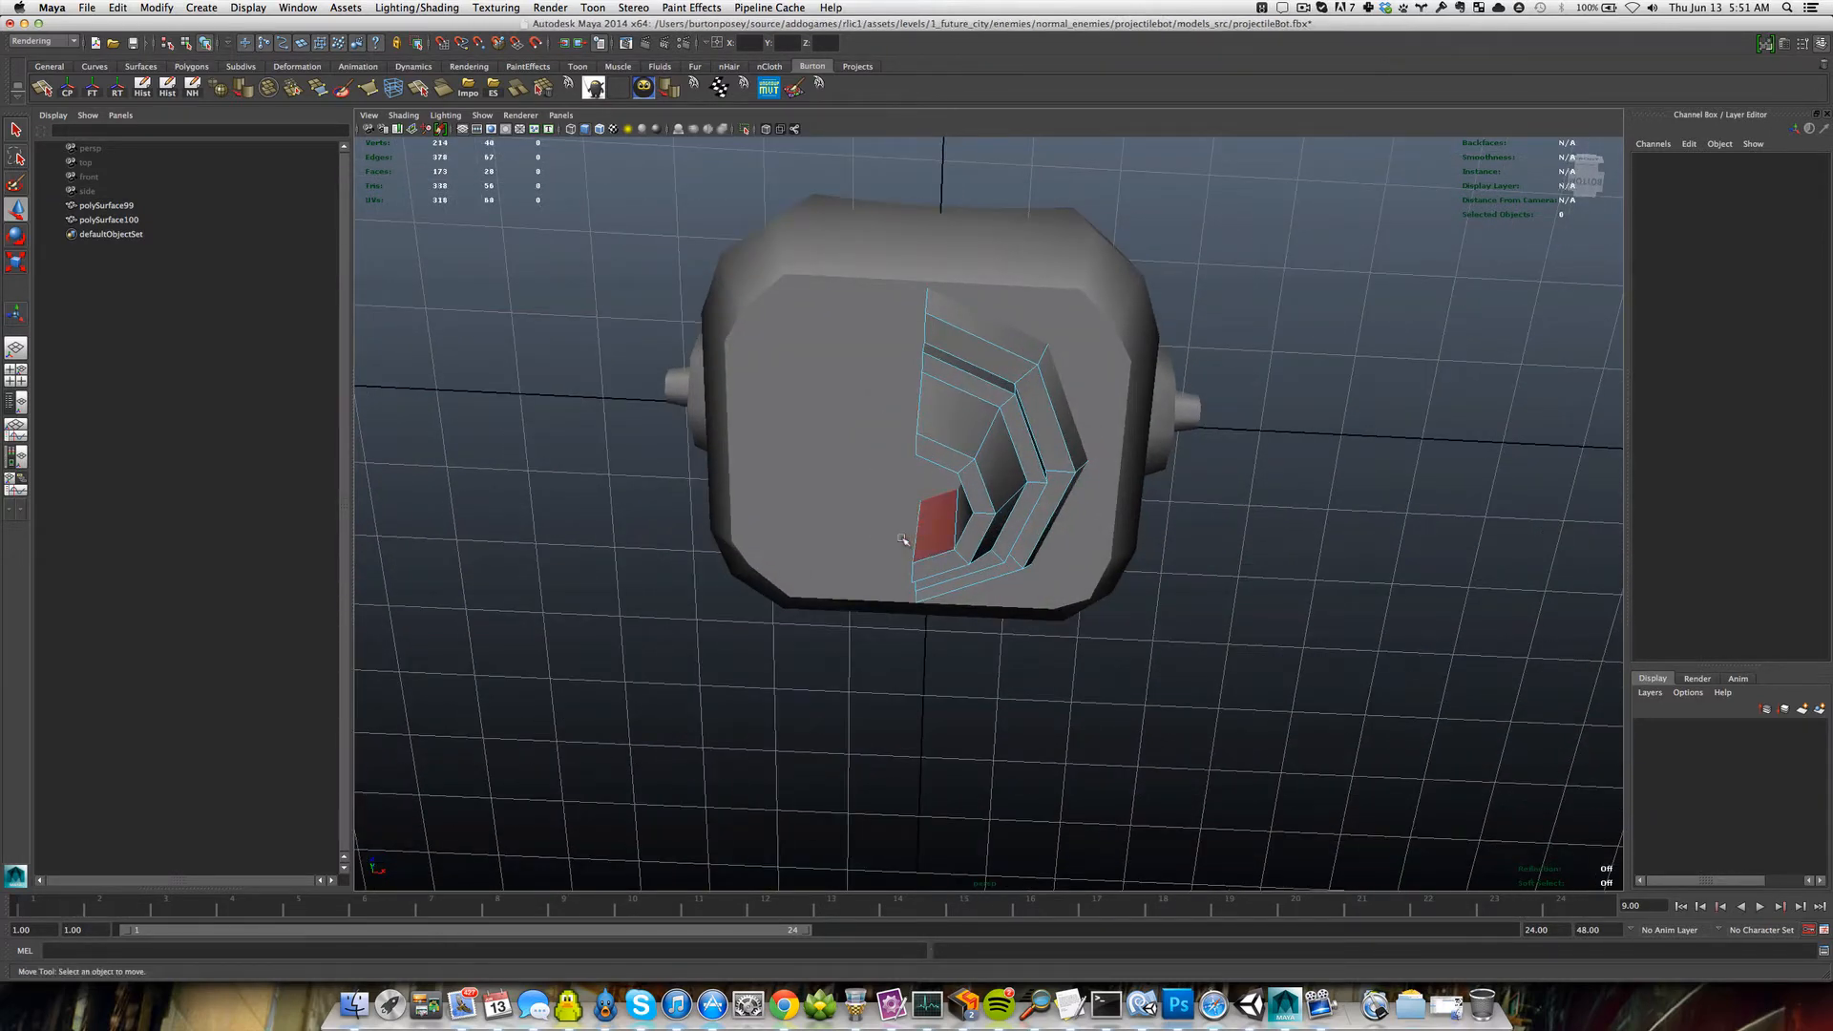
pyautogui.keyDown('alt'); pyautogui.moveTo(907, 539); pyautogui.dragTo(929, 637); pyautogui.keyUp('alt')
pyautogui.click(993, 532)
pyautogui.keyDown('alt'); pyautogui.moveTo(944, 447); pyautogui.dragTo(716, 600); pyautogui.keyUp('alt')
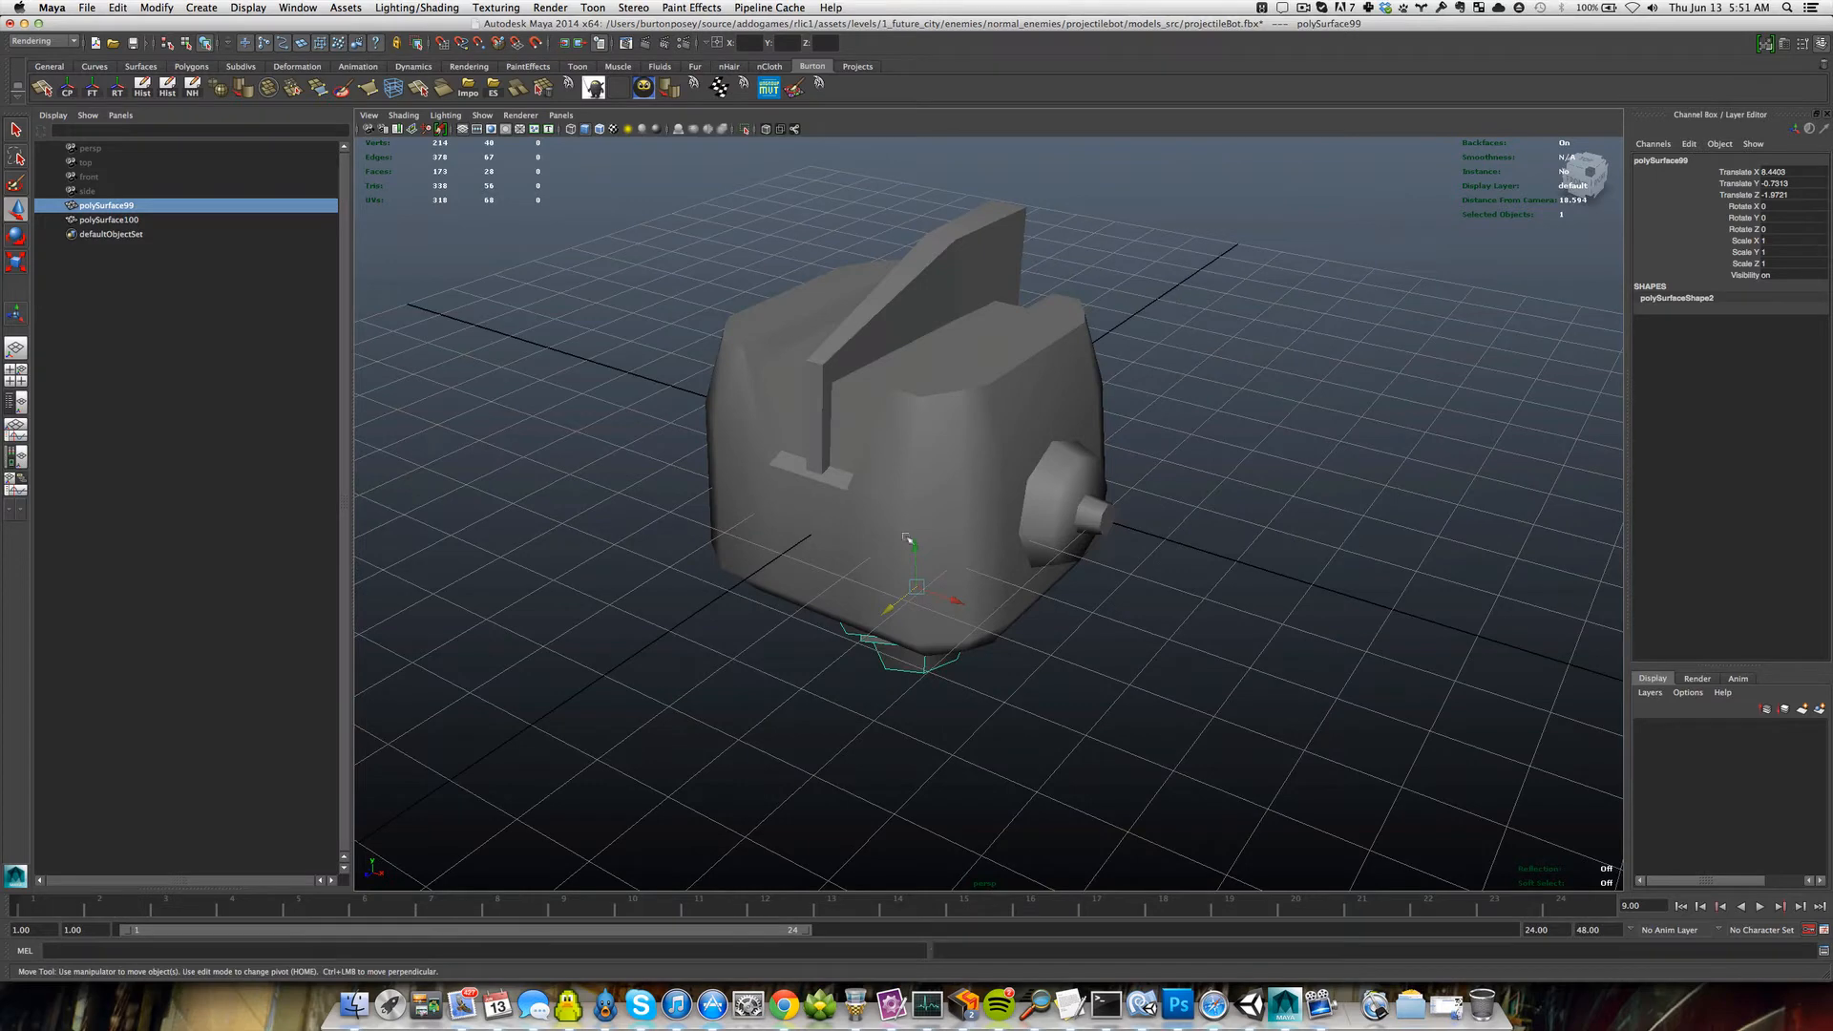
pyautogui.keyDown('alt'); pyautogui.moveTo(891, 591); pyautogui.dragTo(937, 536); pyautogui.keyUp('alt')
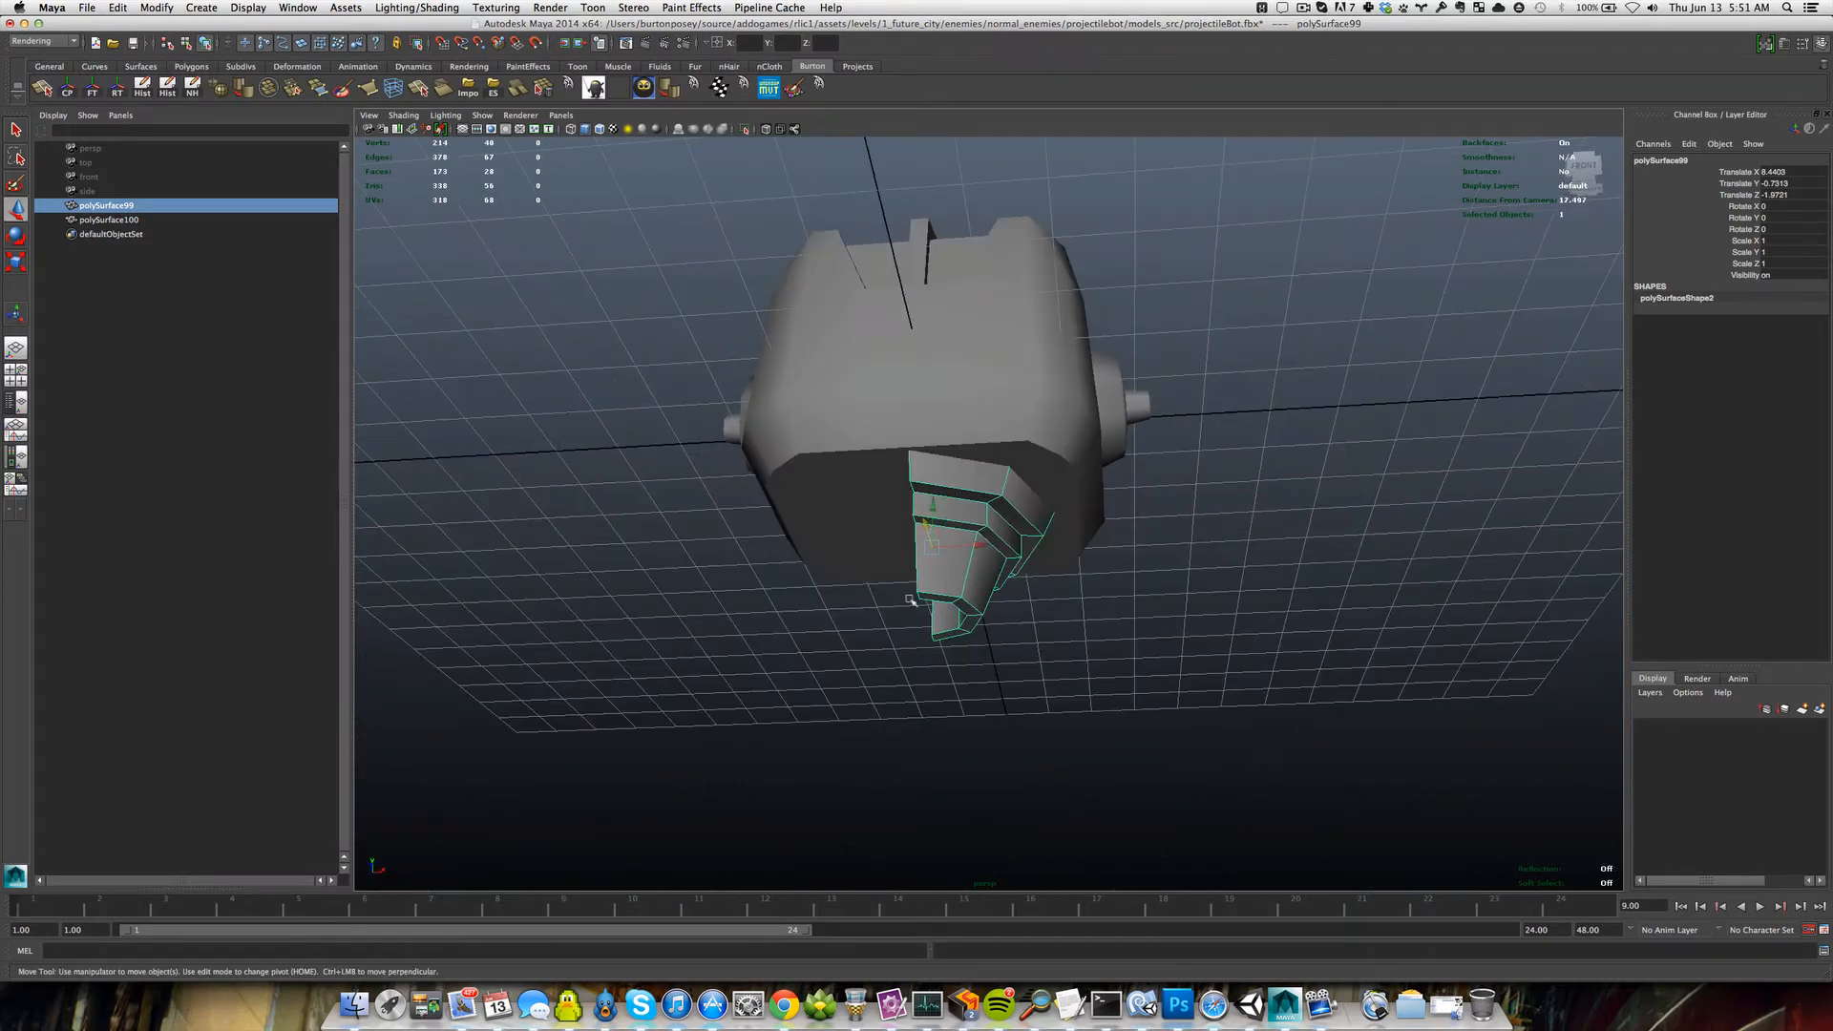
# Select the vertices along the half nozzle's cut edge and move them along X onto the center line in the front view.
pyautogui.scroll(3, 912, 599)
pyautogui.keyDown('alt'); pyautogui.moveTo(911, 600); pyautogui.dragTo(1003, 563); pyautogui.keyUp('alt')
pyautogui.moveTo(1037, 465); pyautogui.dragTo(963, 468, button='right')
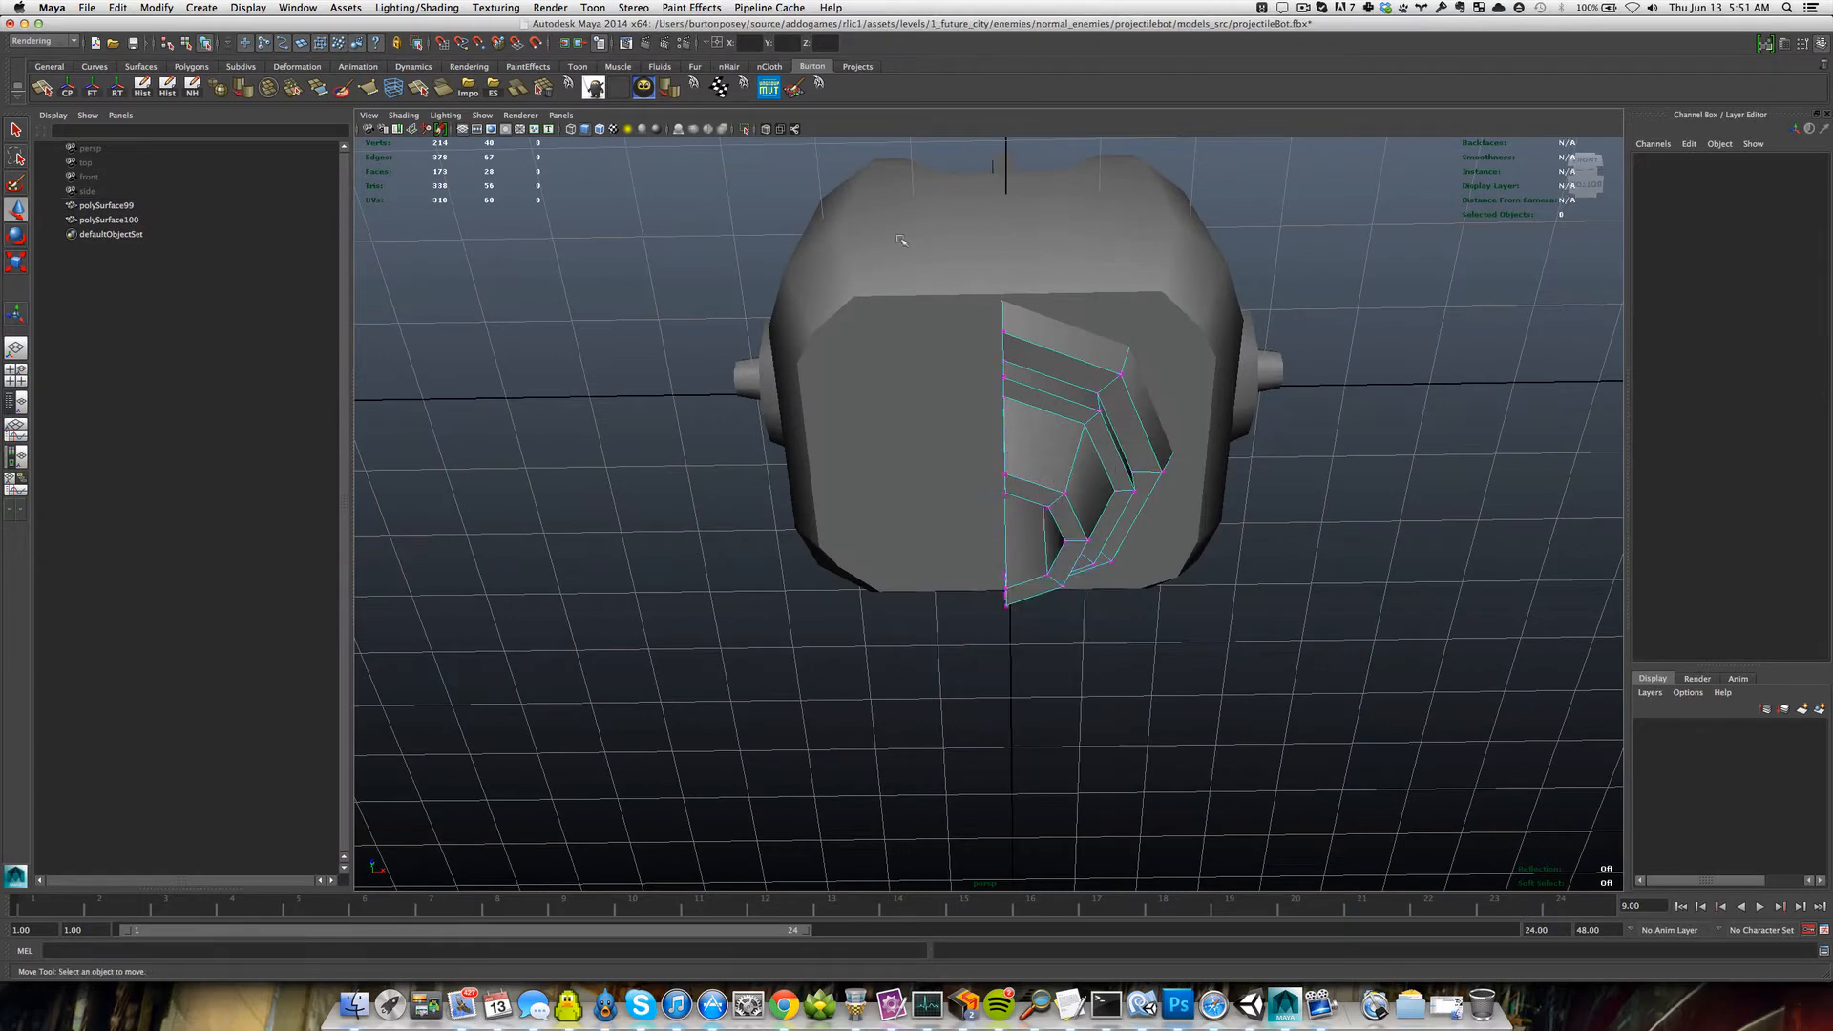
pyautogui.moveTo(901, 239); pyautogui.dragTo(1017, 684)
pyautogui.press('space')
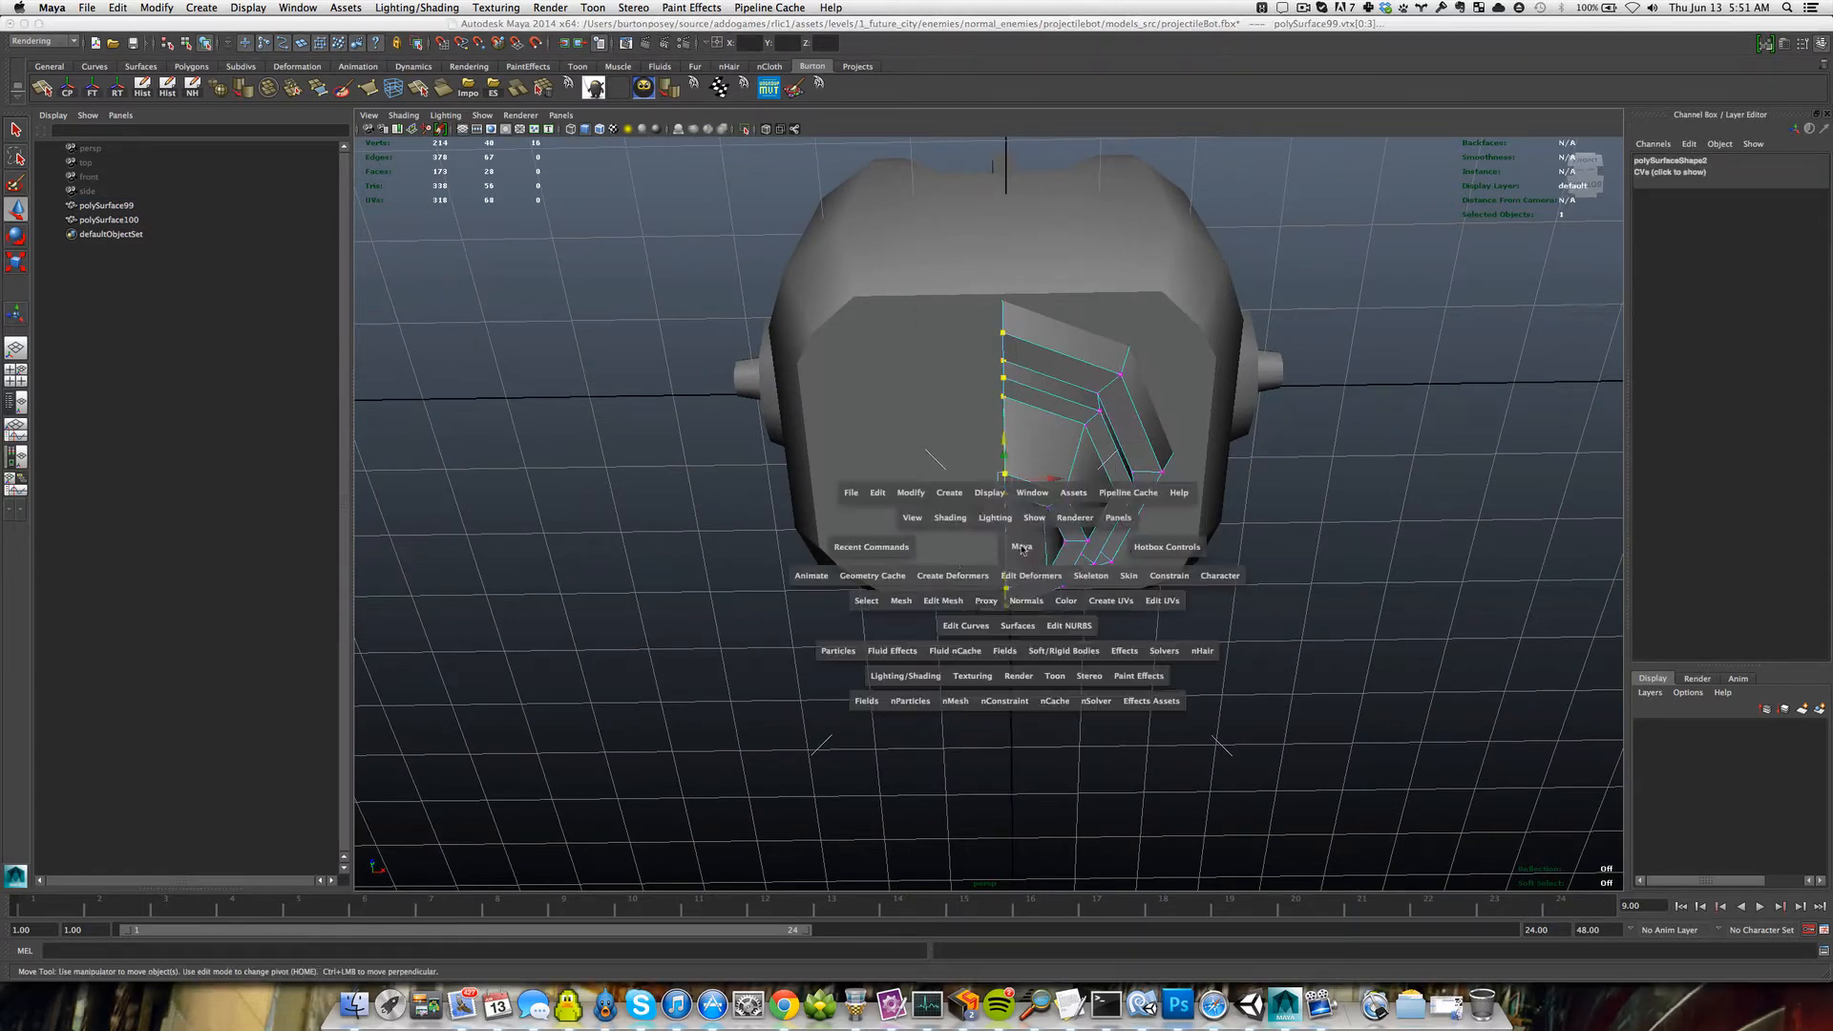
pyautogui.moveTo(1022, 547); pyautogui.dragTo(1001, 614)
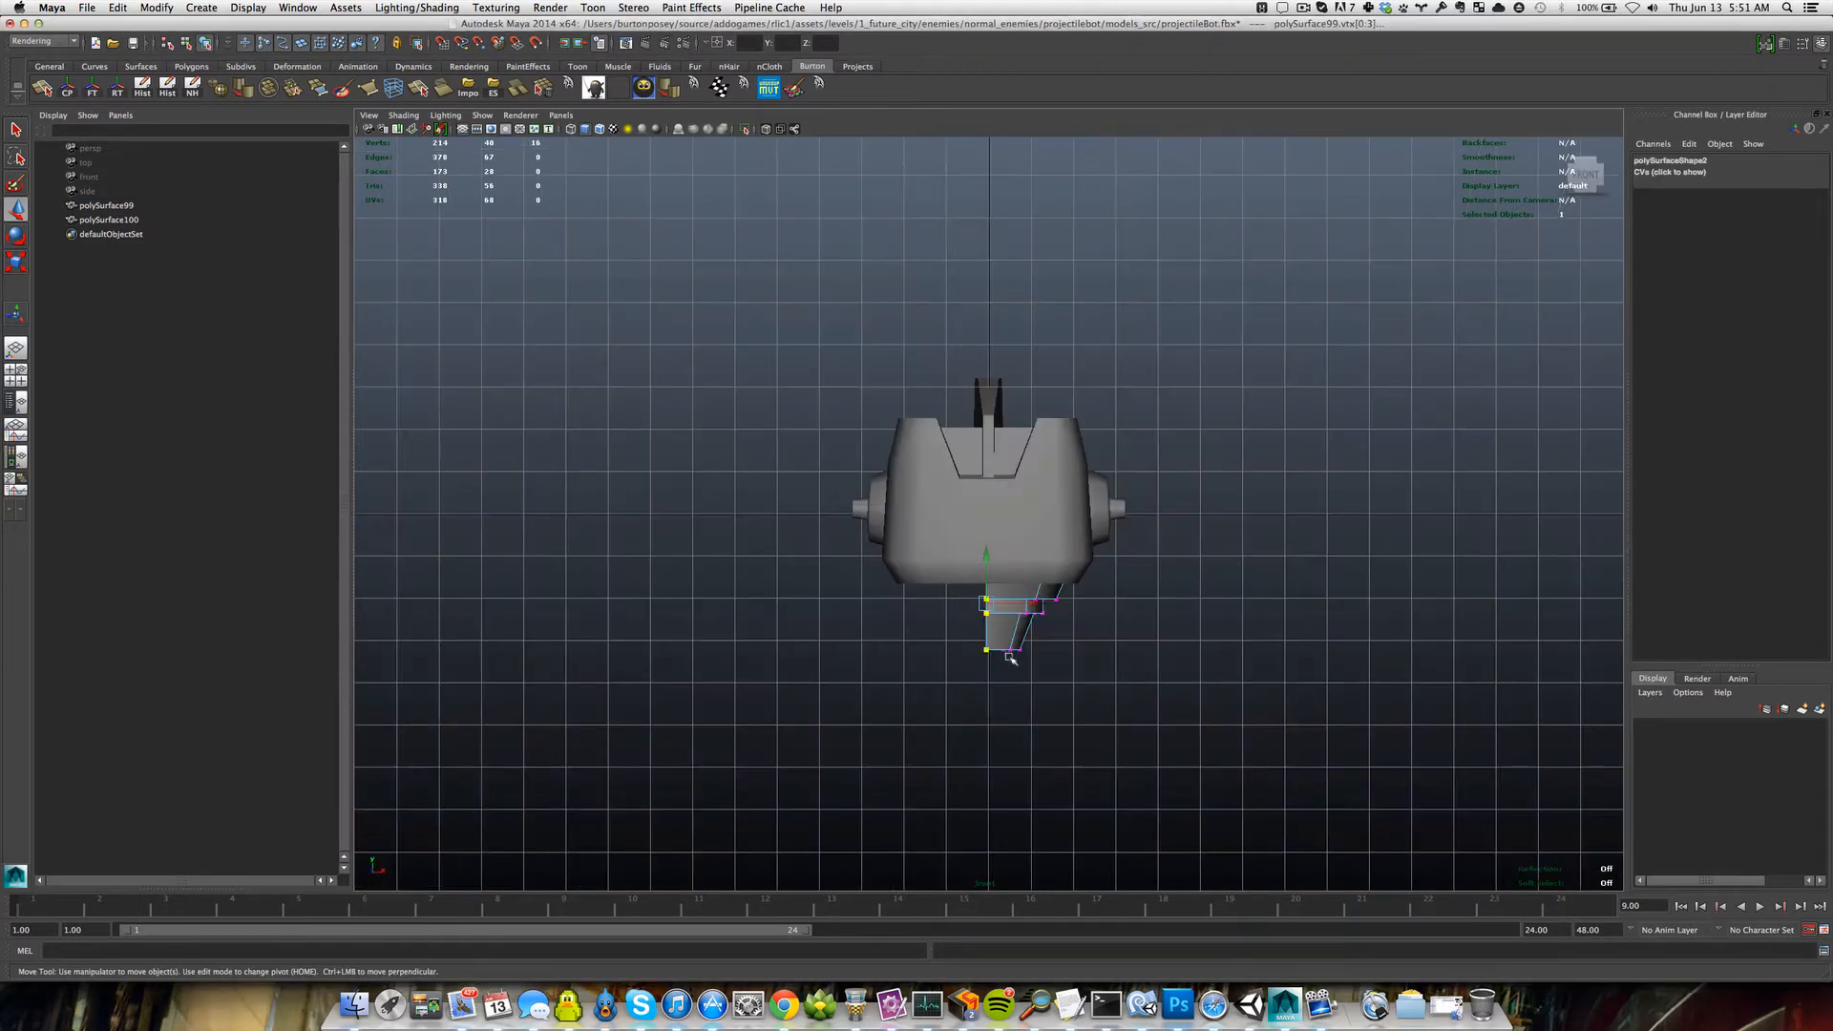
pyautogui.scroll(10, 1010, 658)
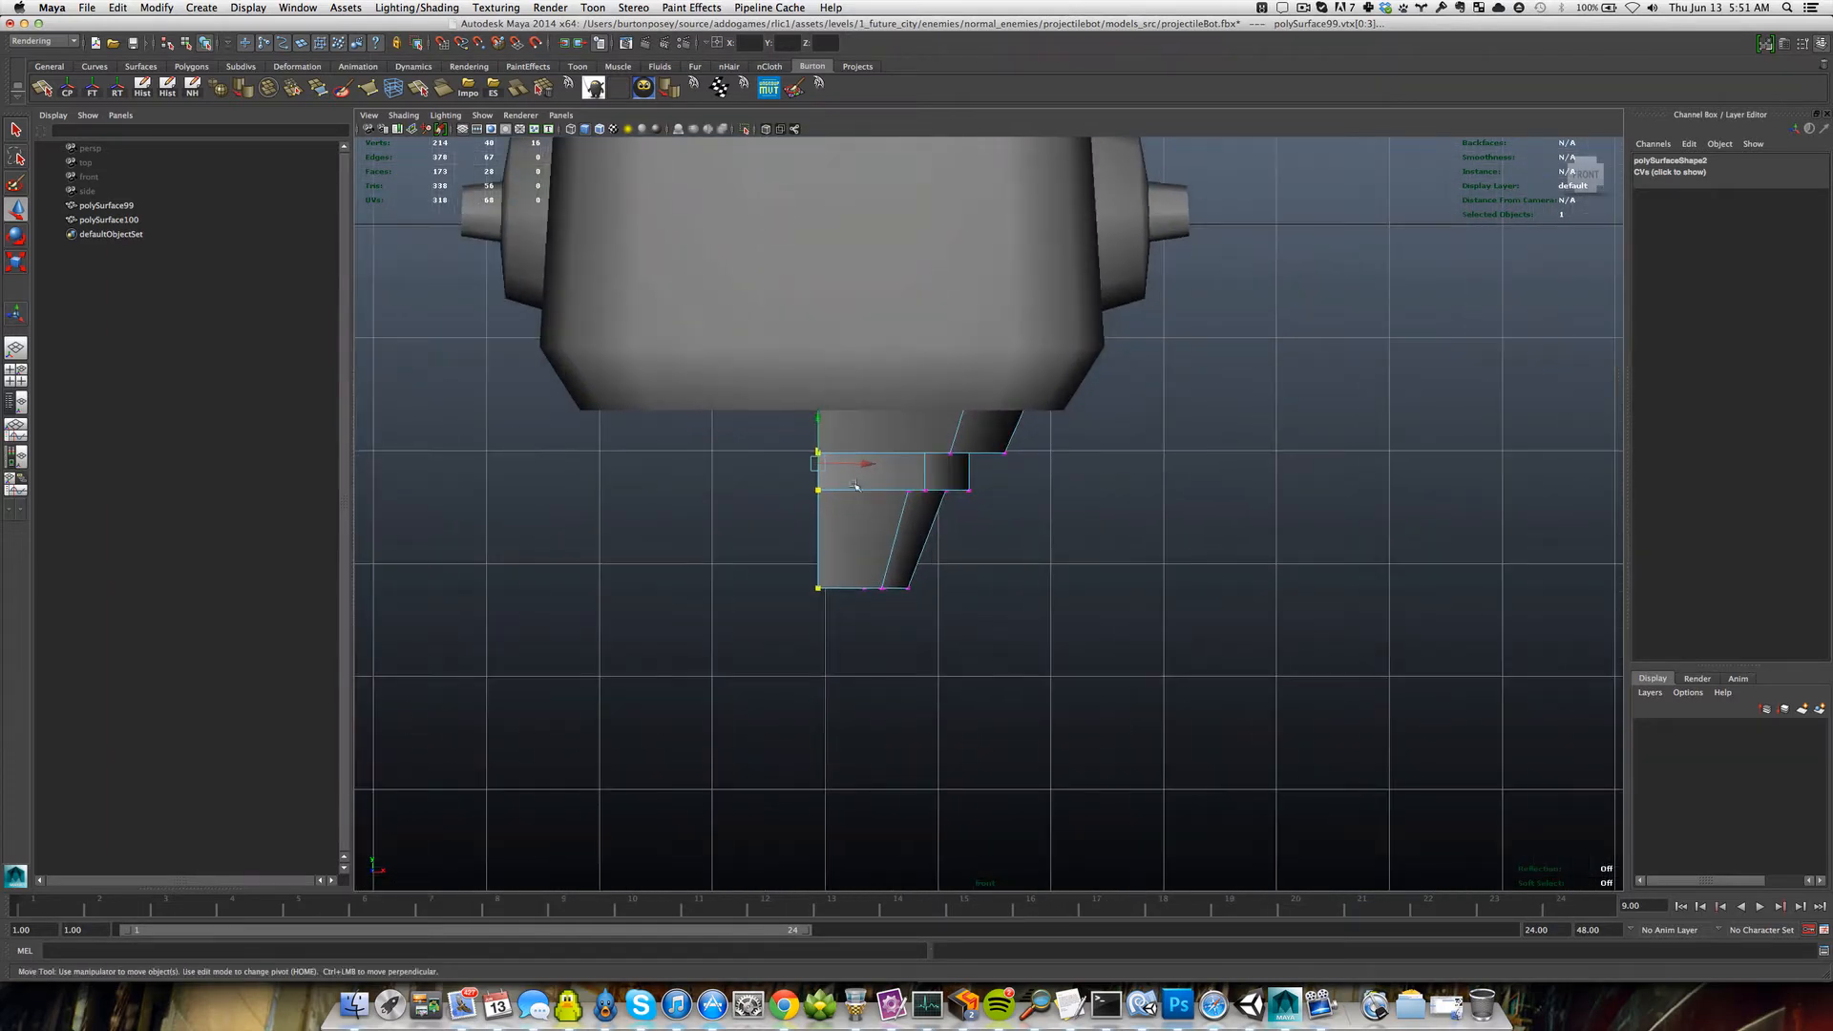
pyautogui.keyDown('alt'); pyautogui.moveTo(856, 485); pyautogui.dragTo(908, 480, button='middle'); pyautogui.keyUp('alt')
pyautogui.moveTo(903, 476); pyautogui.dragTo(907, 476)
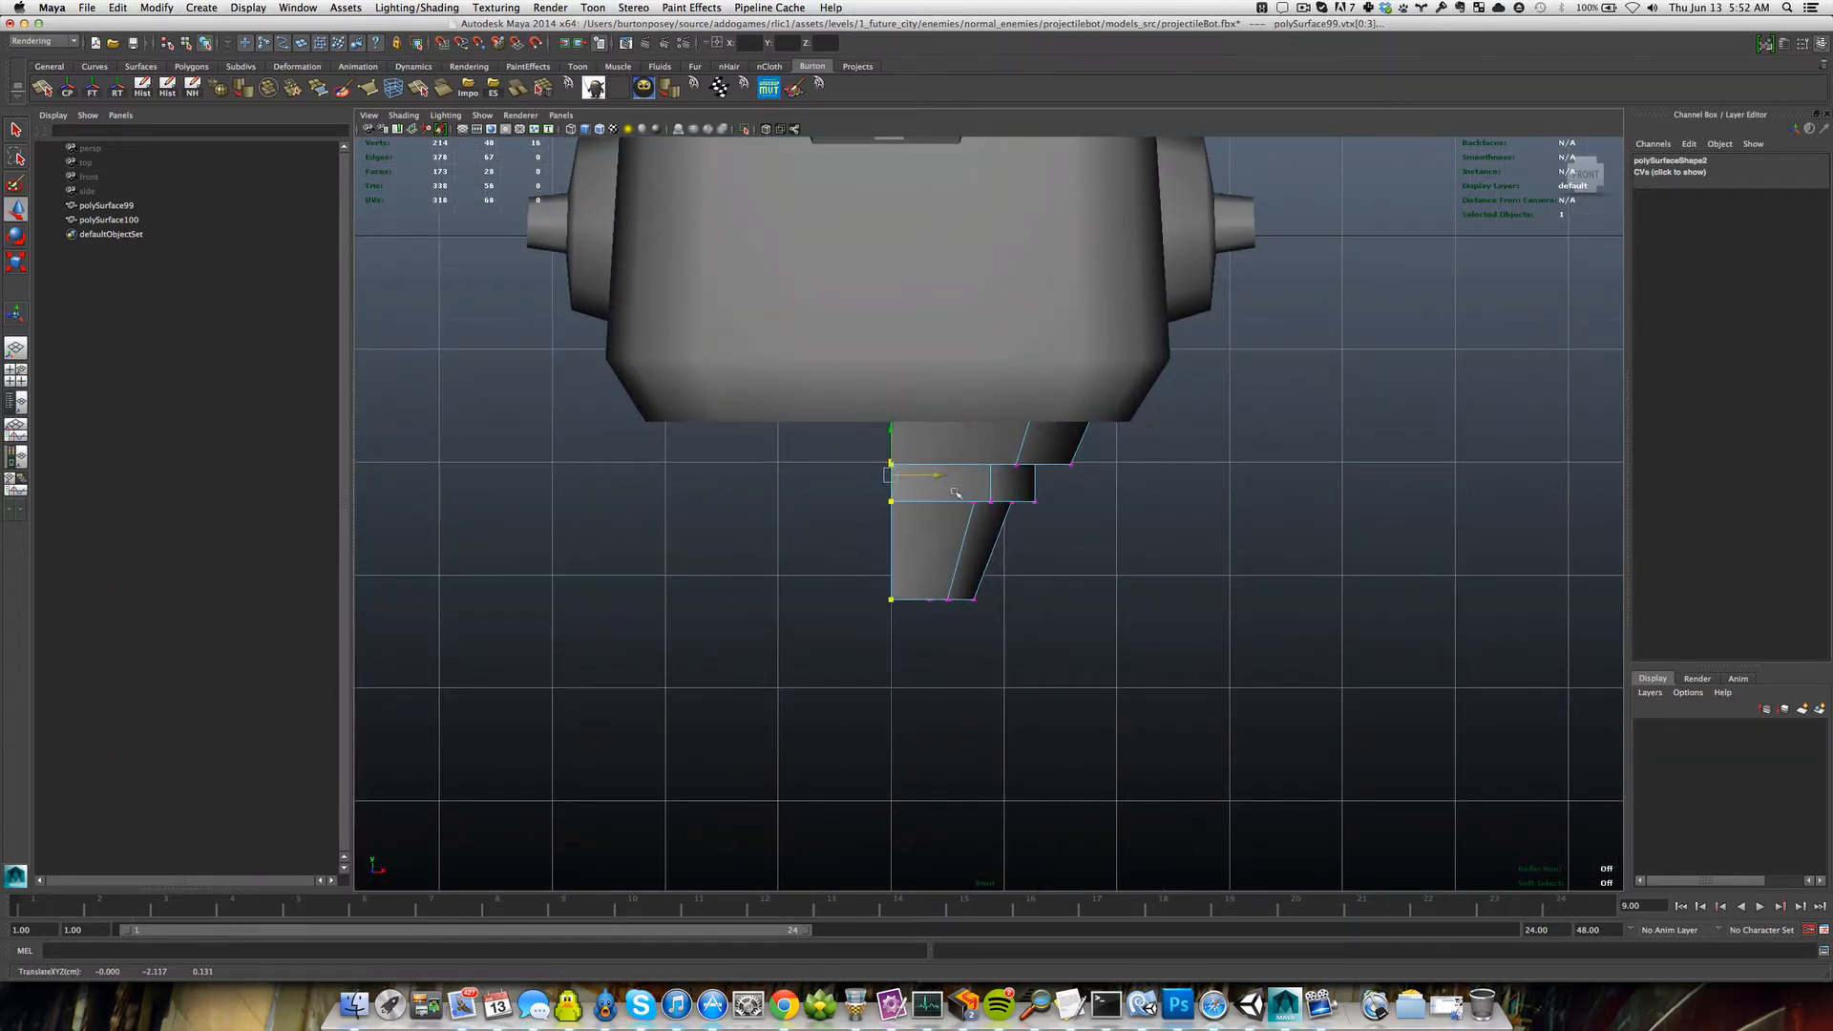
pyautogui.keyDown('alt'); pyautogui.moveTo(956, 492); pyautogui.dragTo(933, 642, button='middle'); pyautogui.keyUp('alt')
pyautogui.moveTo(933, 641); pyautogui.dragTo(961, 630, button='right')
pyautogui.click(953, 627)
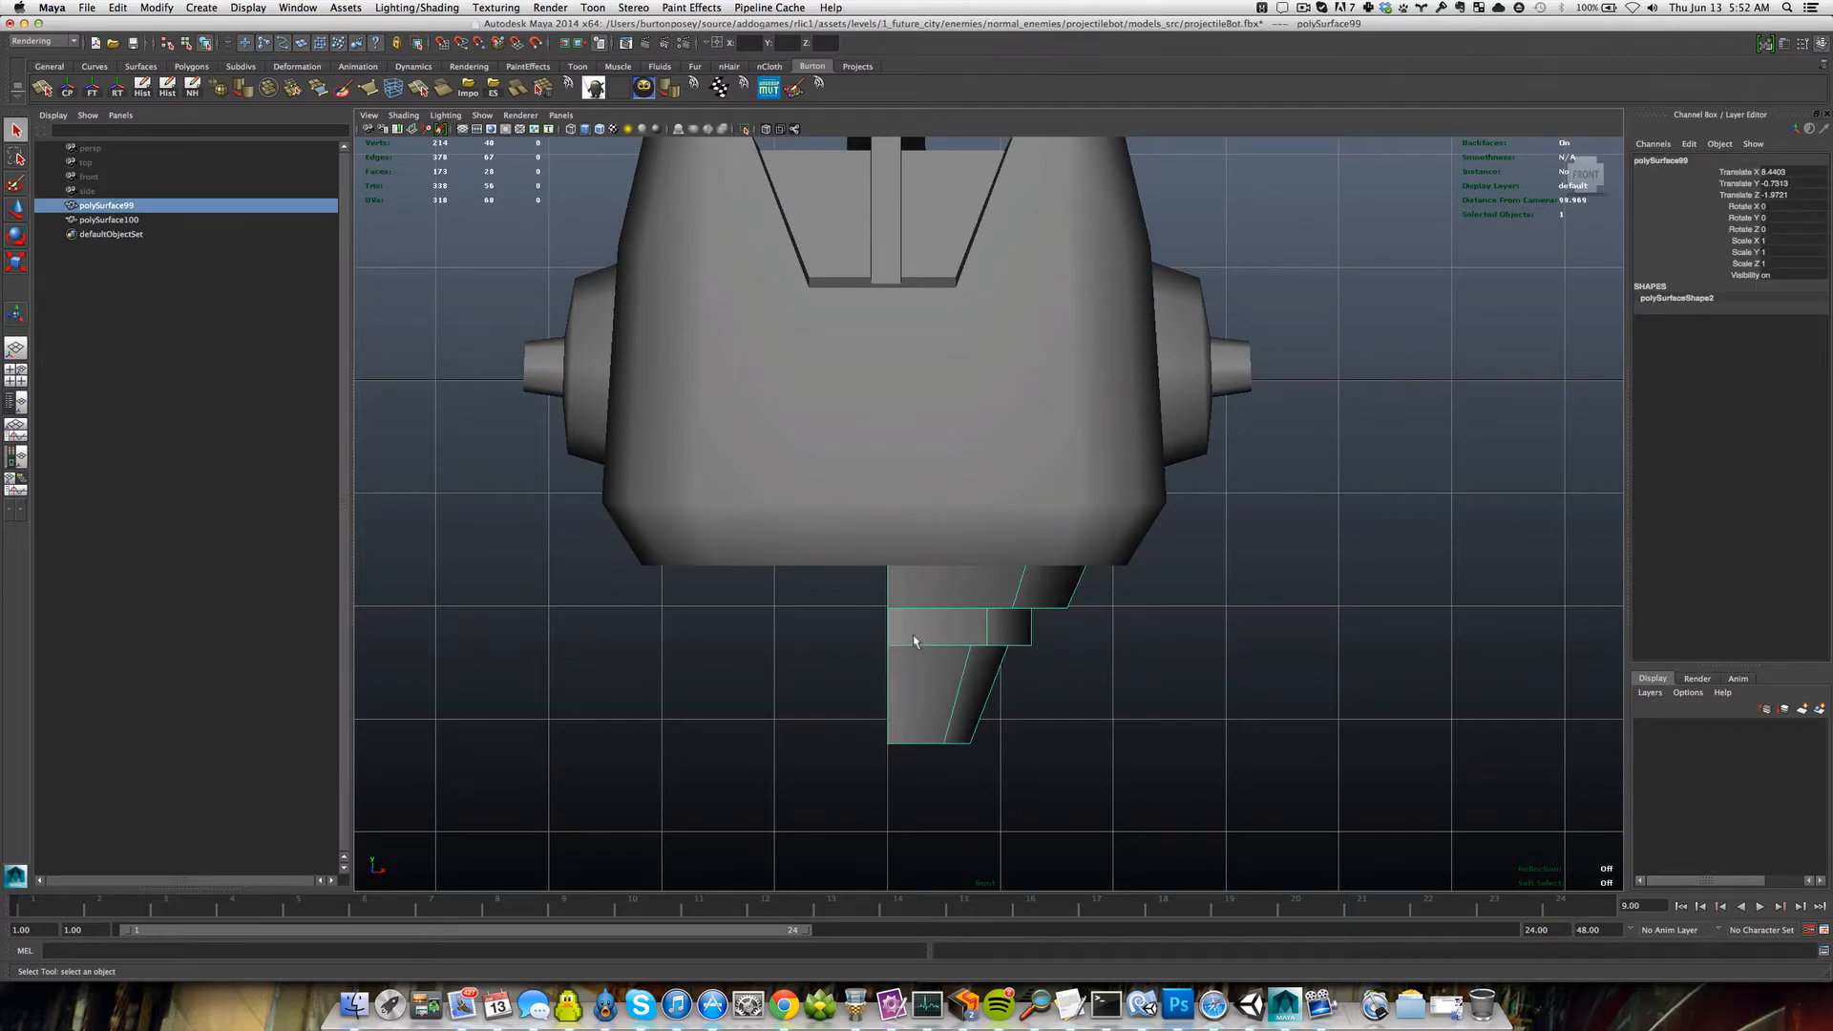
# Reselect only the cut-edge vertices, snap them in X to the center grid line, and return to the perspective view in object mode.
pyautogui.moveTo(913, 635); pyautogui.dragTo(874, 637, button='right')
pyautogui.moveTo(812, 420); pyautogui.dragTo(924, 804)
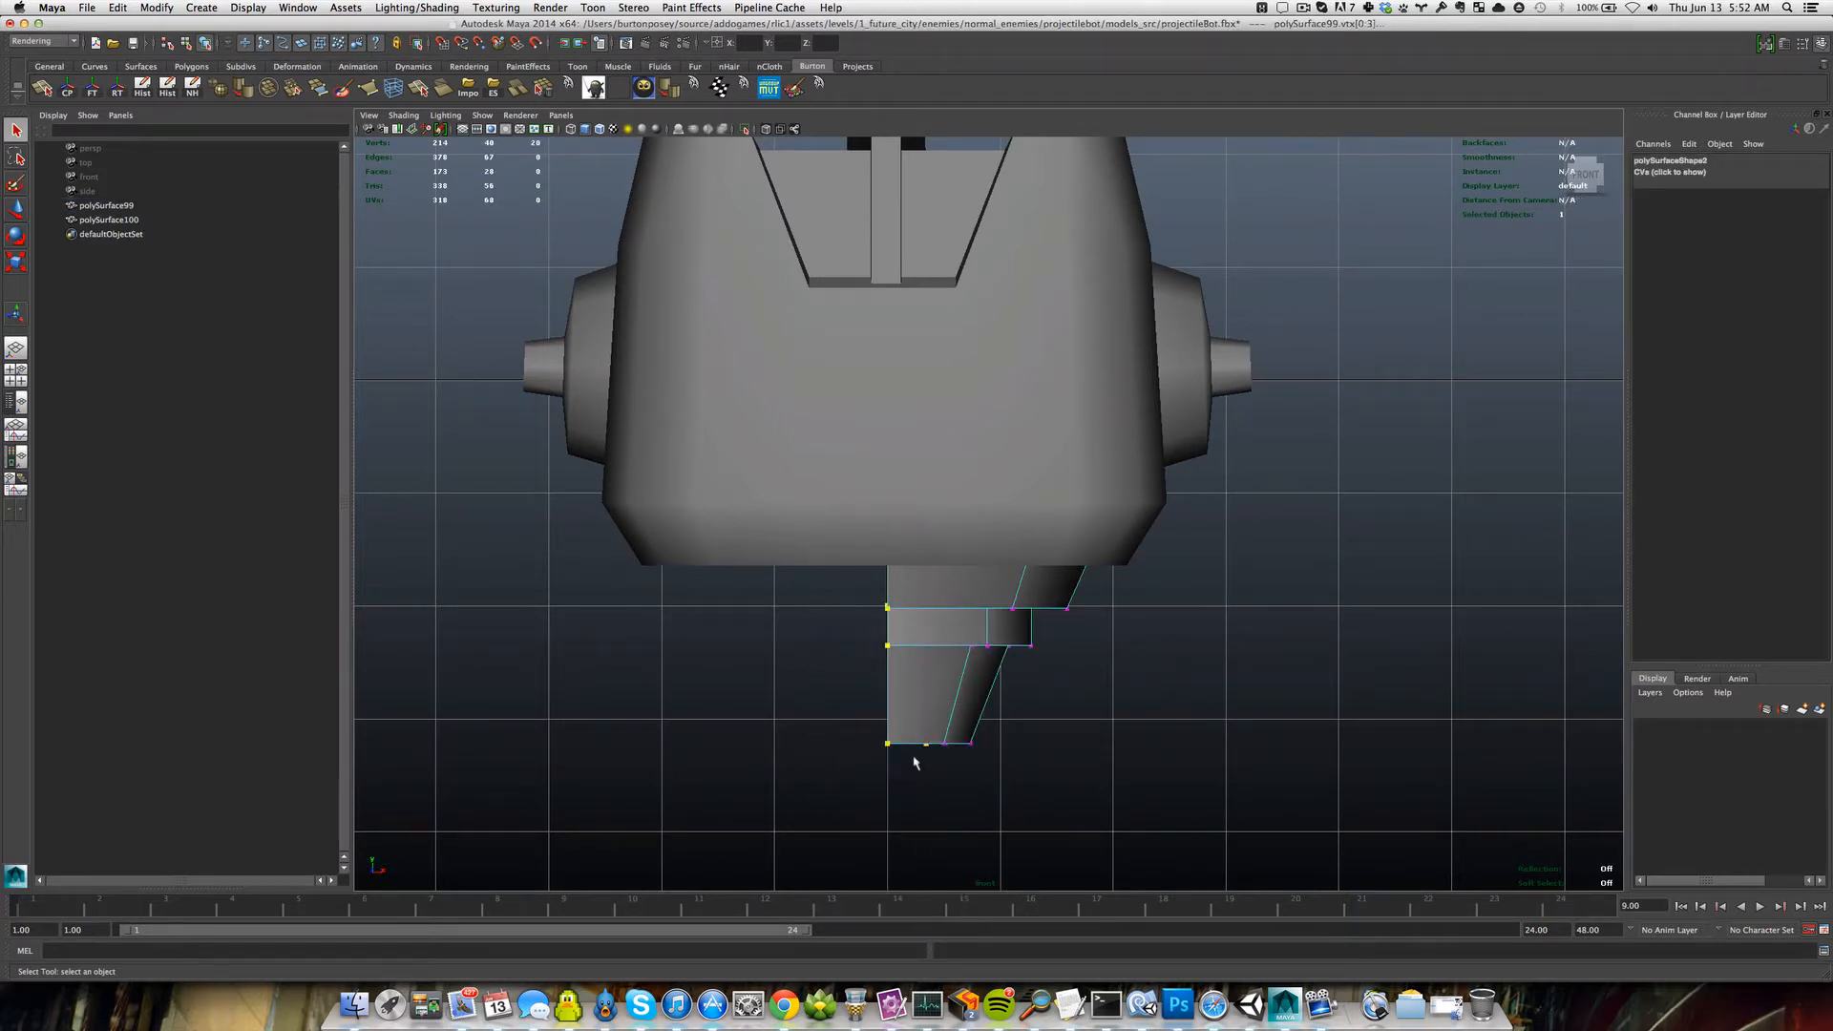
pyautogui.click(834, 425)
pyautogui.moveTo(912, 869); pyautogui.dragTo(910, 867)
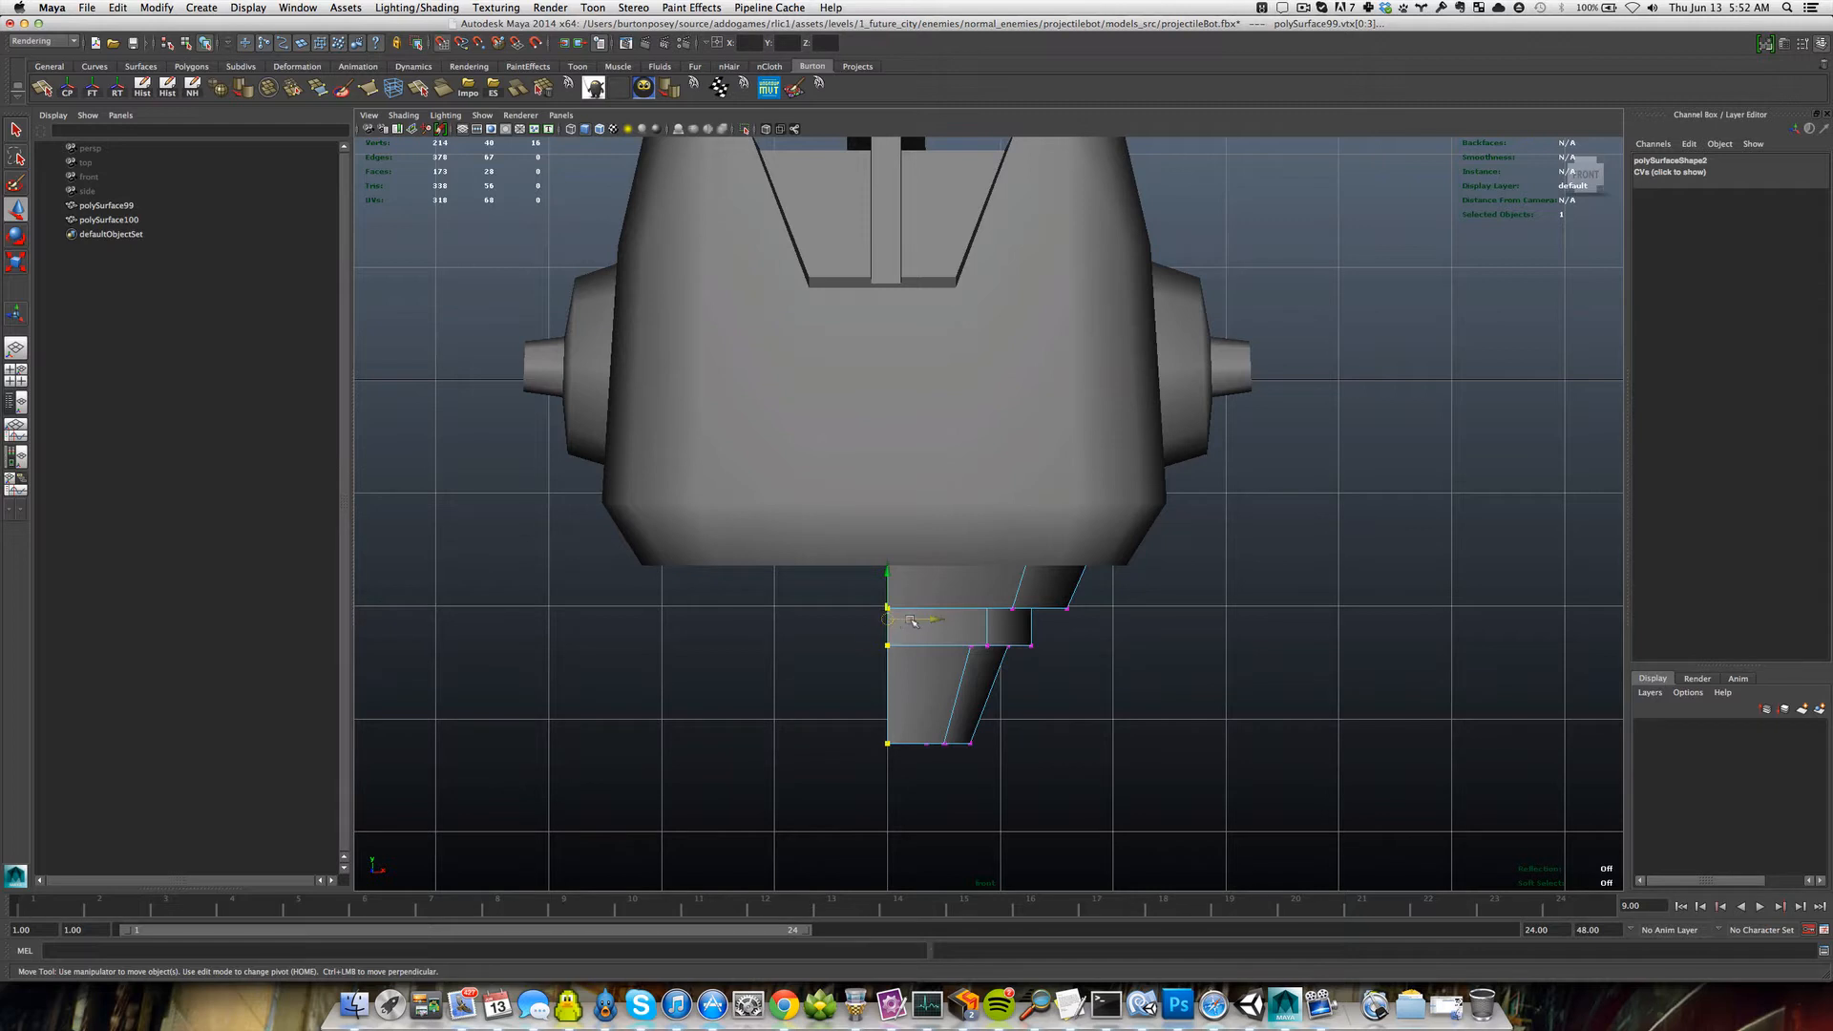
pyautogui.moveTo(833, 623); pyautogui.dragTo(913, 646, button='middle')
pyautogui.moveTo(917, 661); pyautogui.dragTo(950, 642, button='right')
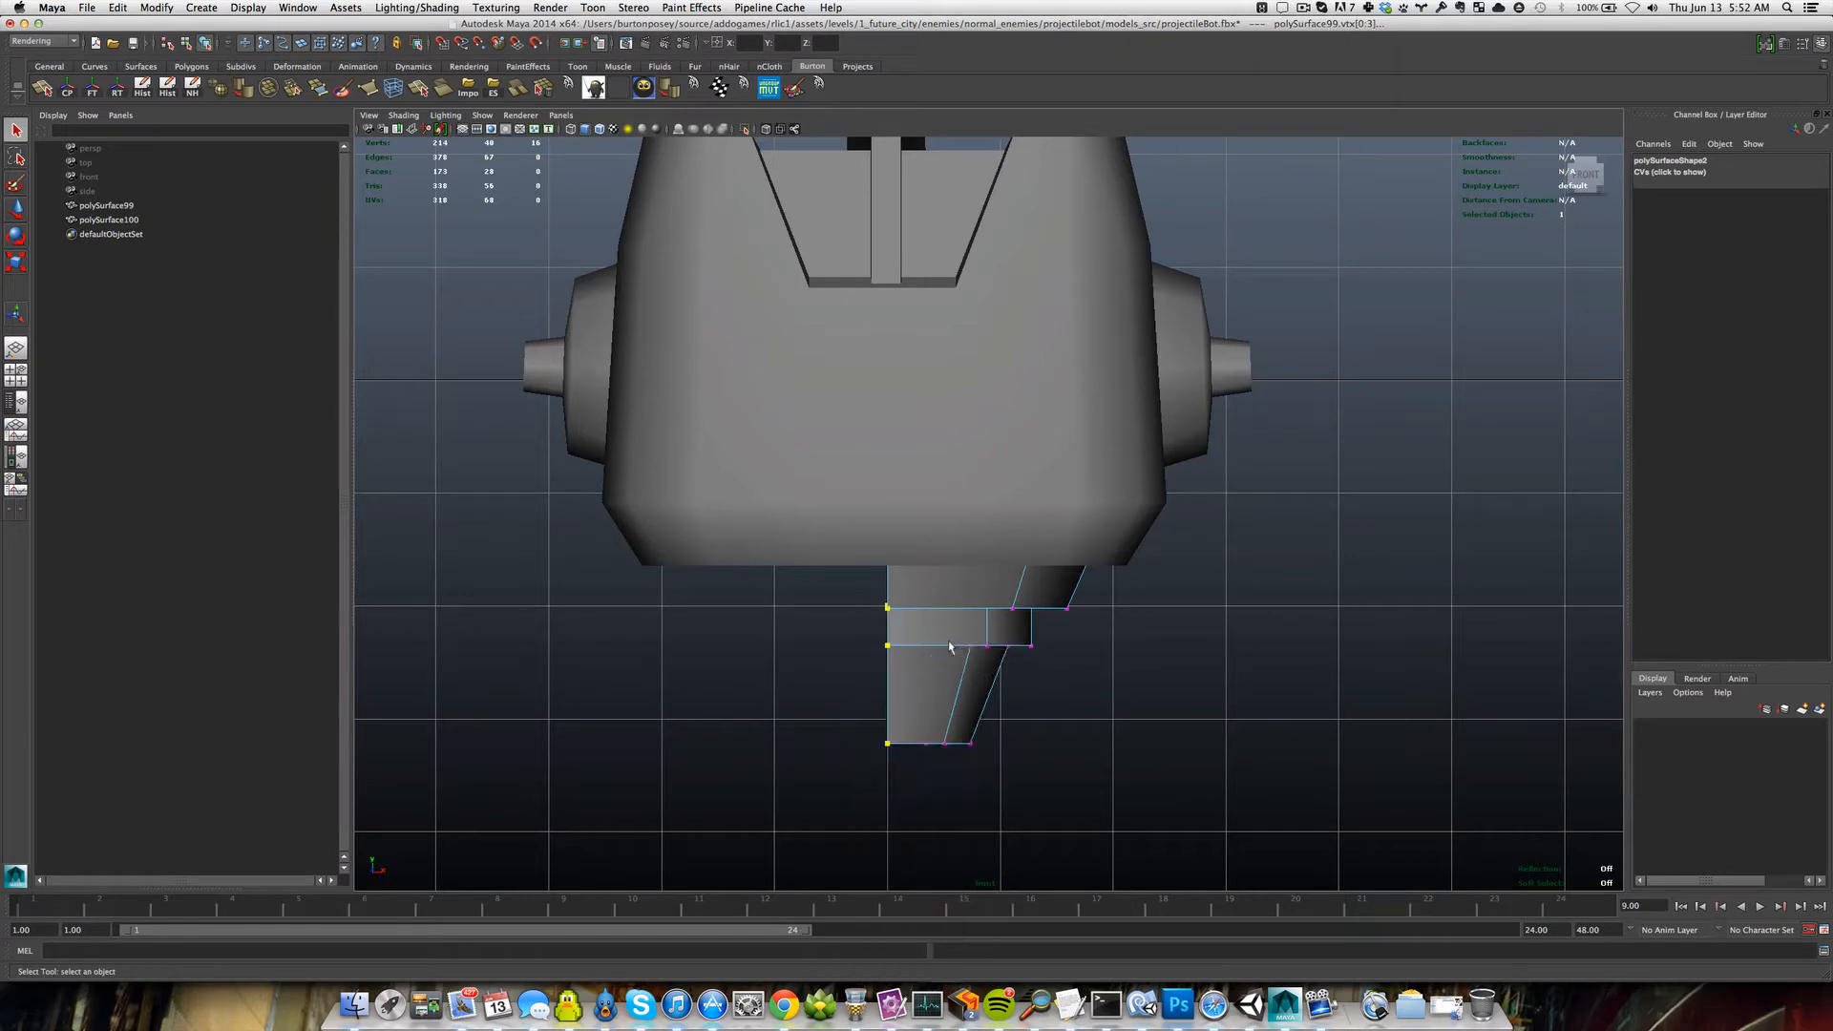
pyautogui.click(780, 627)
pyautogui.click(956, 637)
pyautogui.click(760, 637)
pyautogui.scroll(-5, 830, 668)
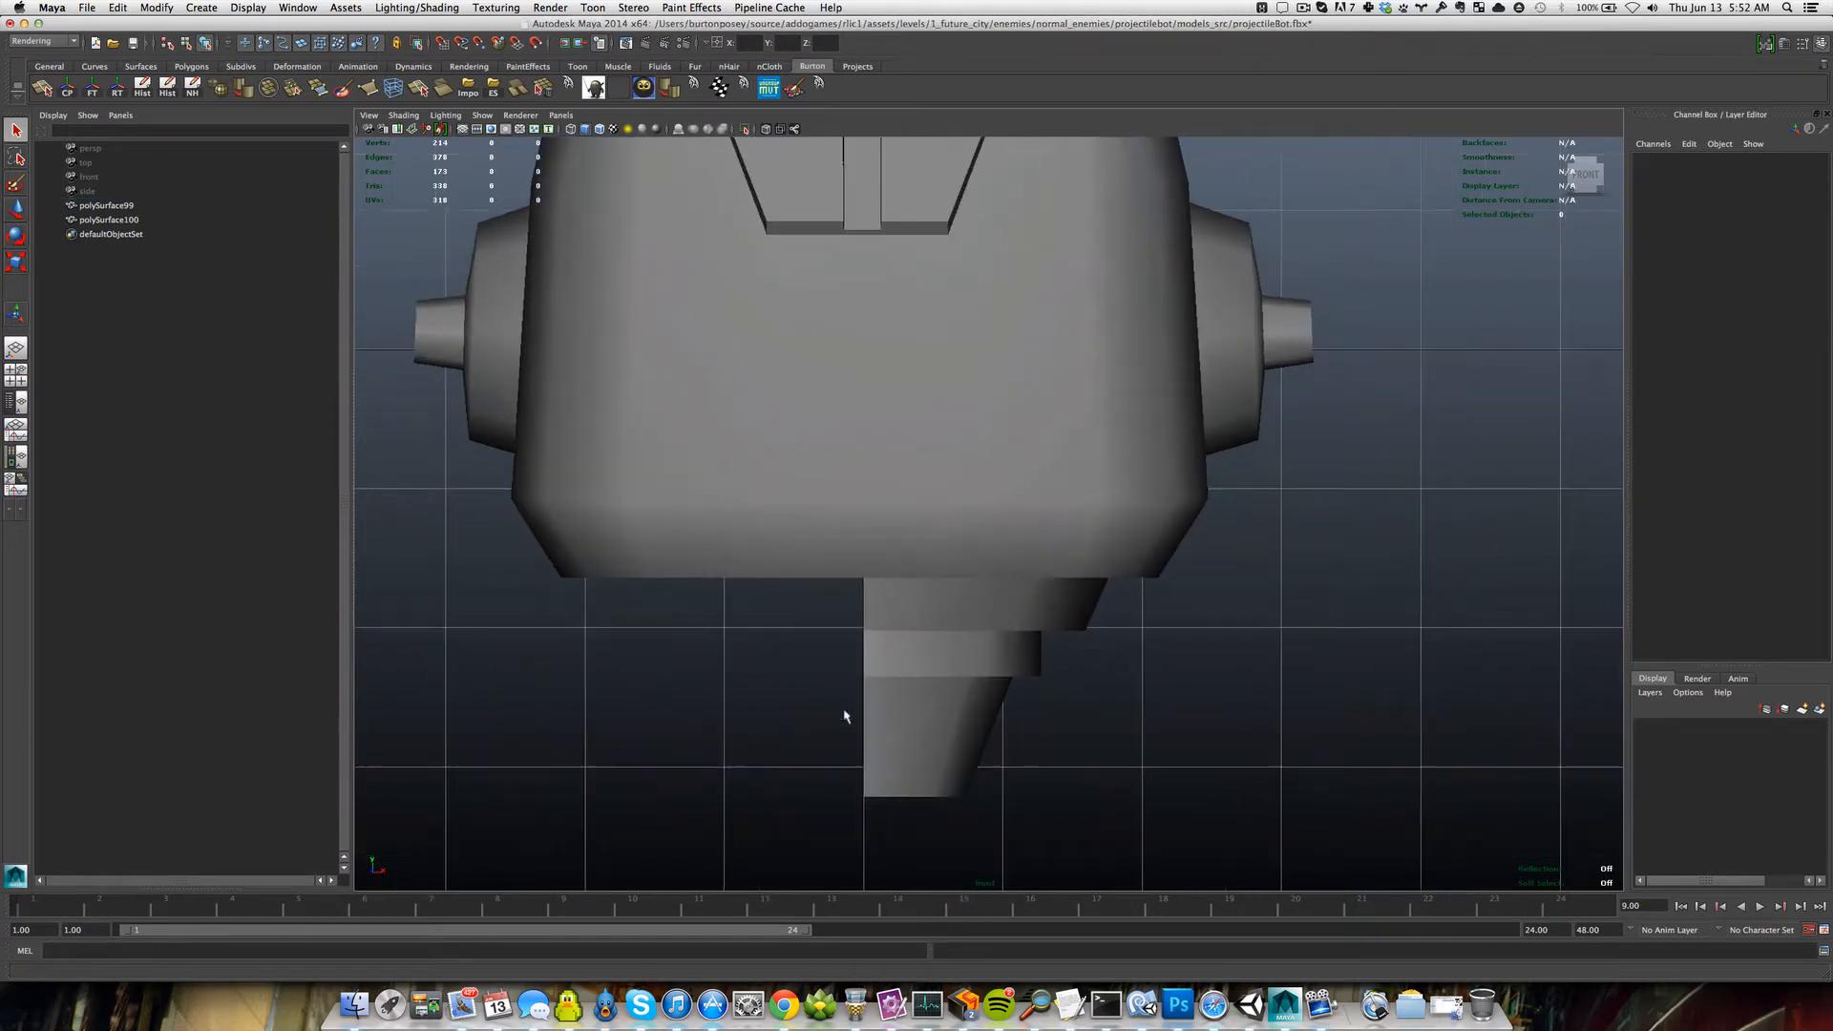
pyautogui.scroll(5, 798, 655)
pyautogui.press('space')
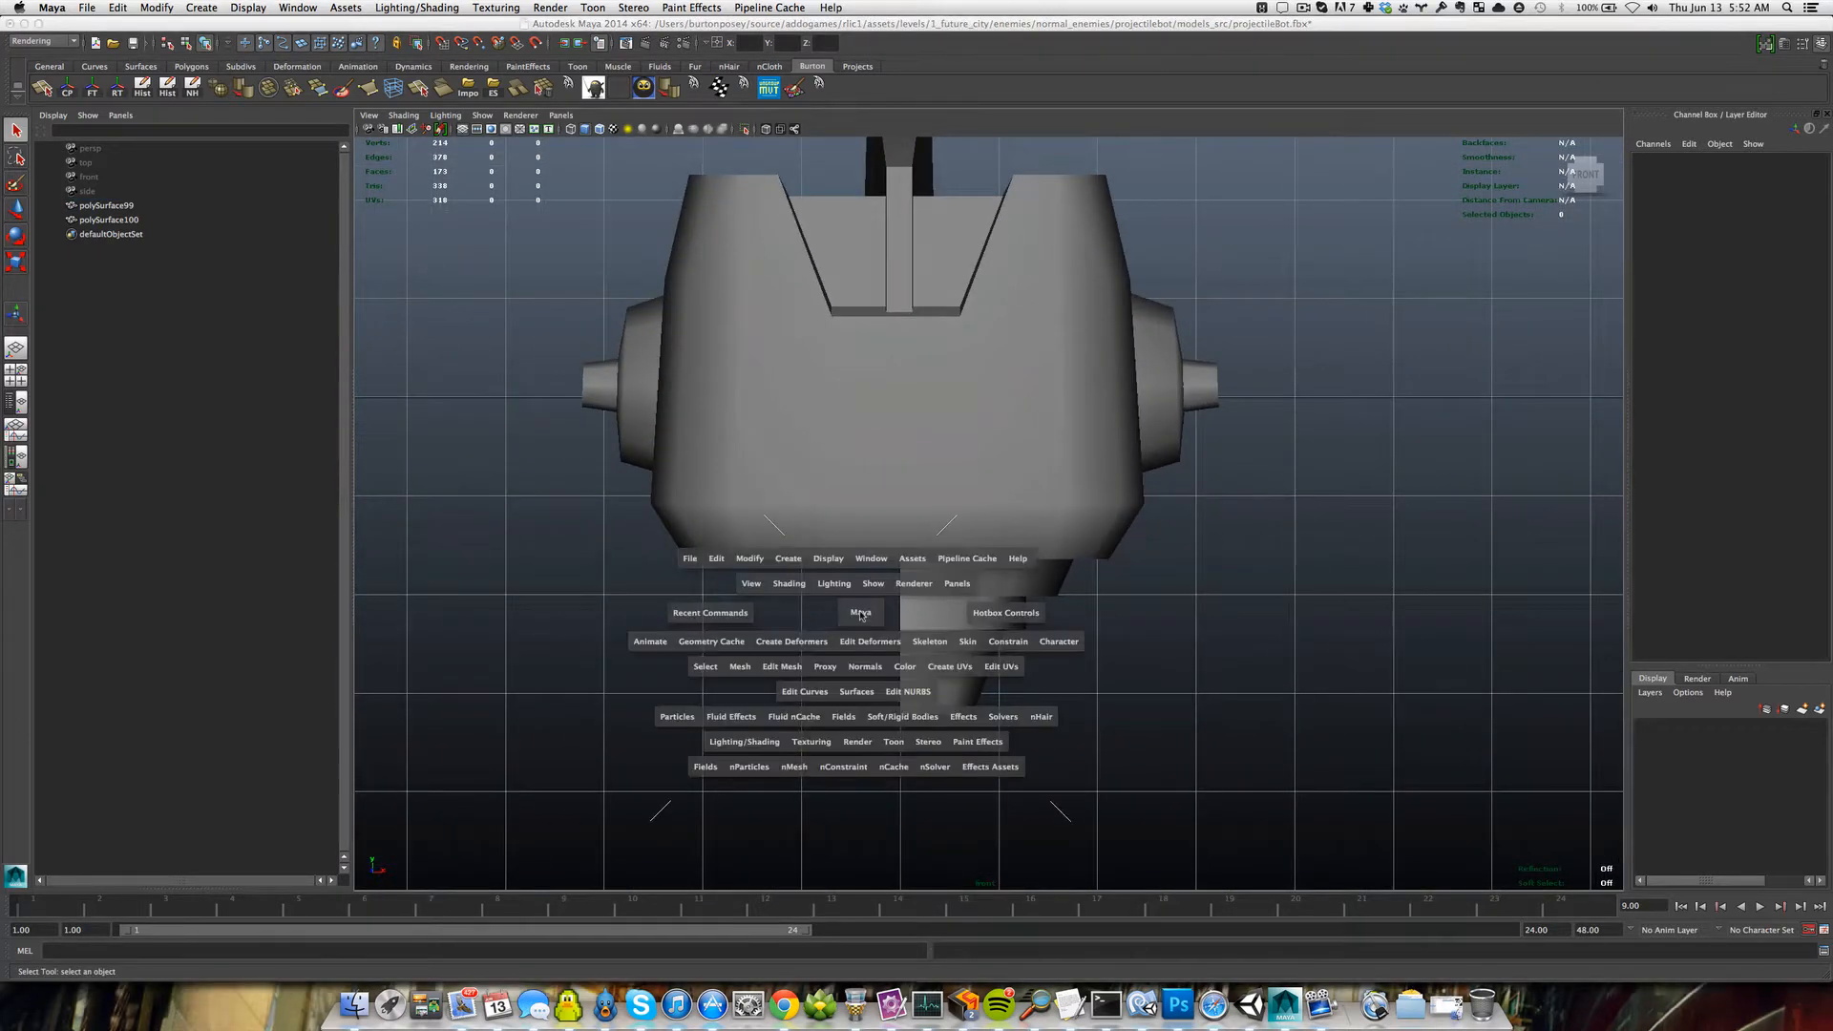
pyautogui.moveTo(862, 612); pyautogui.dragTo(880, 647)
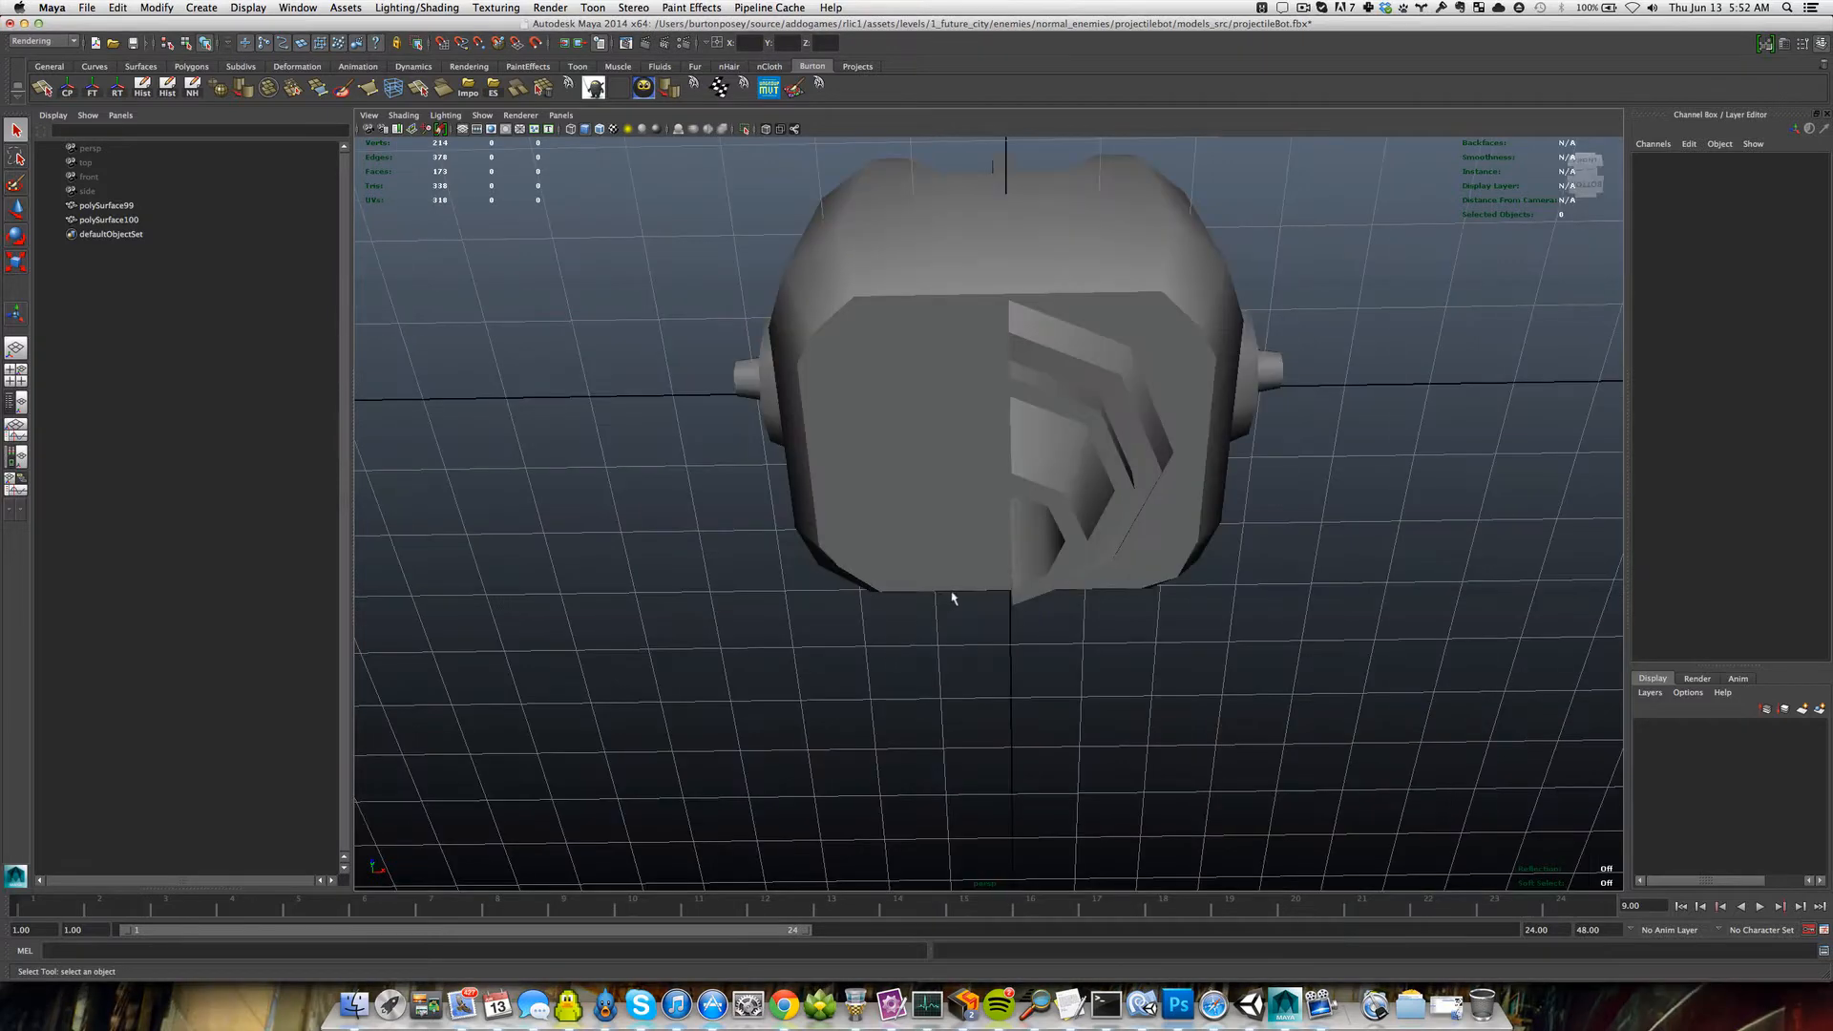
# Select the horizontal edge at the lower middle of the body's front and split its edge ring to add a center loop around the body.
pyautogui.keyDown('alt'); pyautogui.moveTo(953, 597); pyautogui.dragTo(1010, 571); pyautogui.keyUp('alt')
pyautogui.click(970, 502)
pyautogui.rightClick(1010, 571)
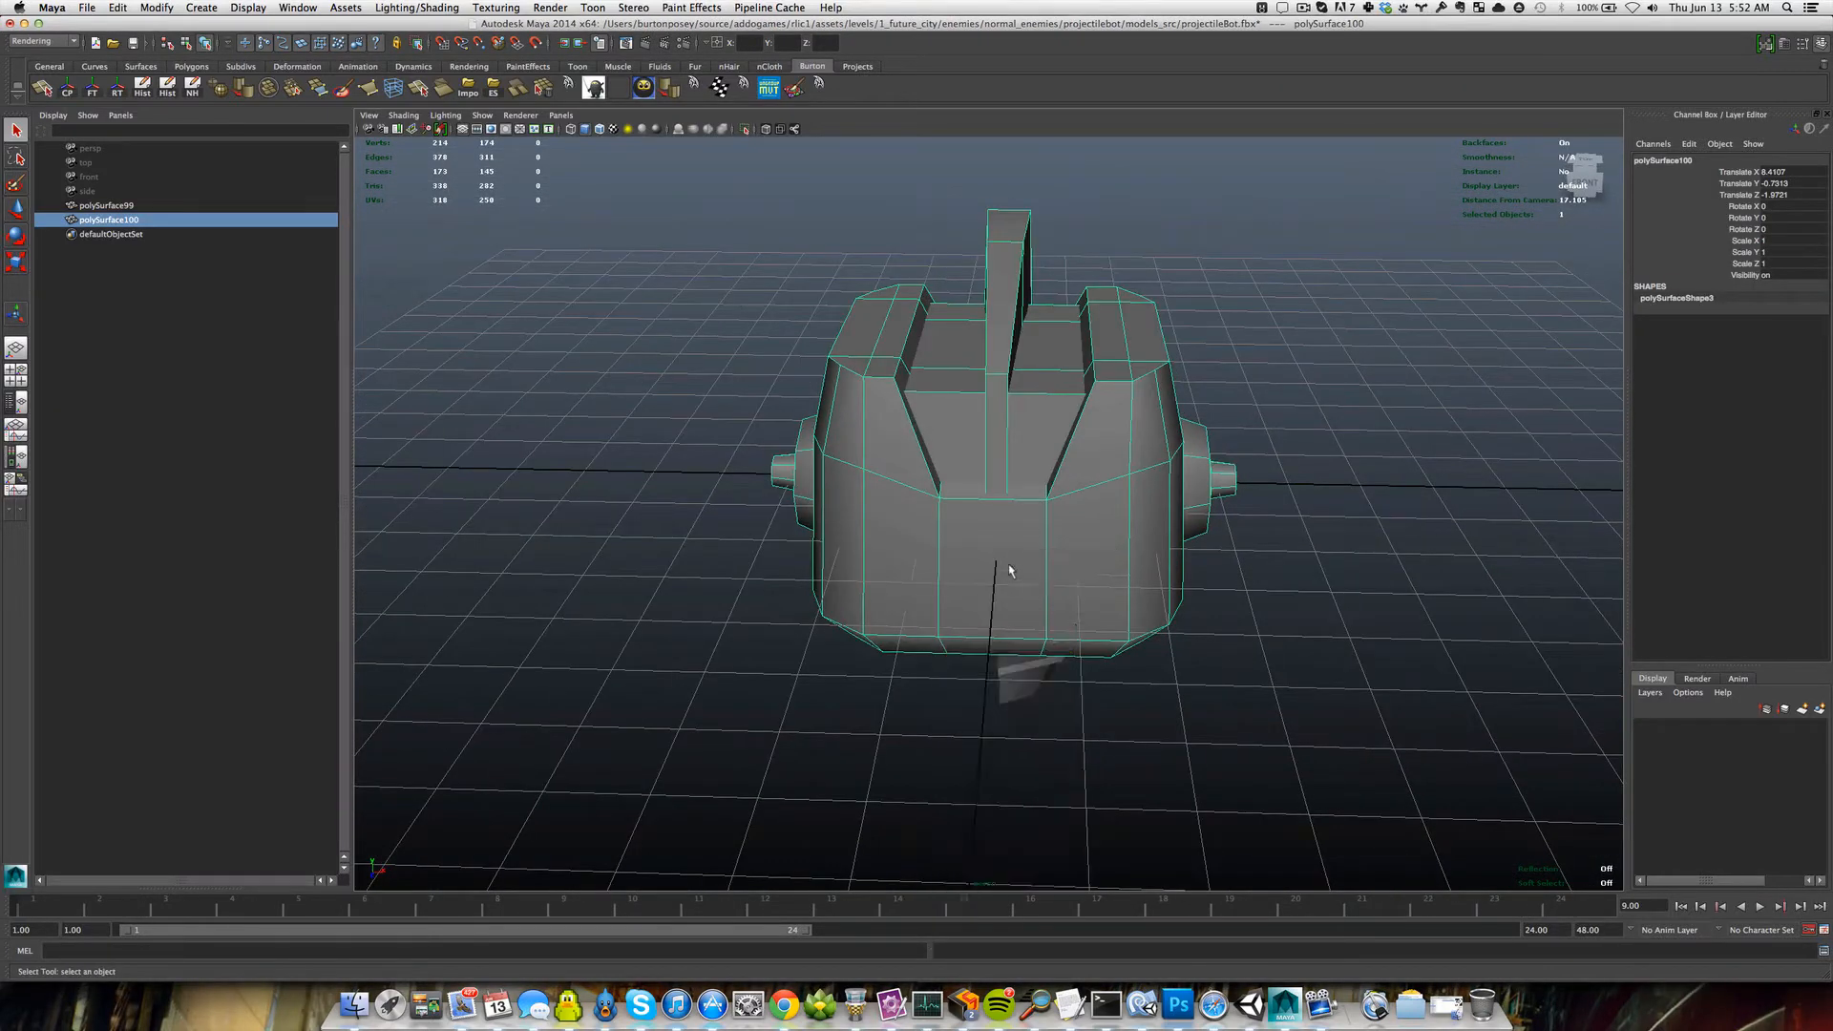
pyautogui.click(994, 633)
pyautogui.keyDown('alt'); pyautogui.moveTo(994, 634); pyautogui.dragTo(1028, 605); pyautogui.keyUp('alt')
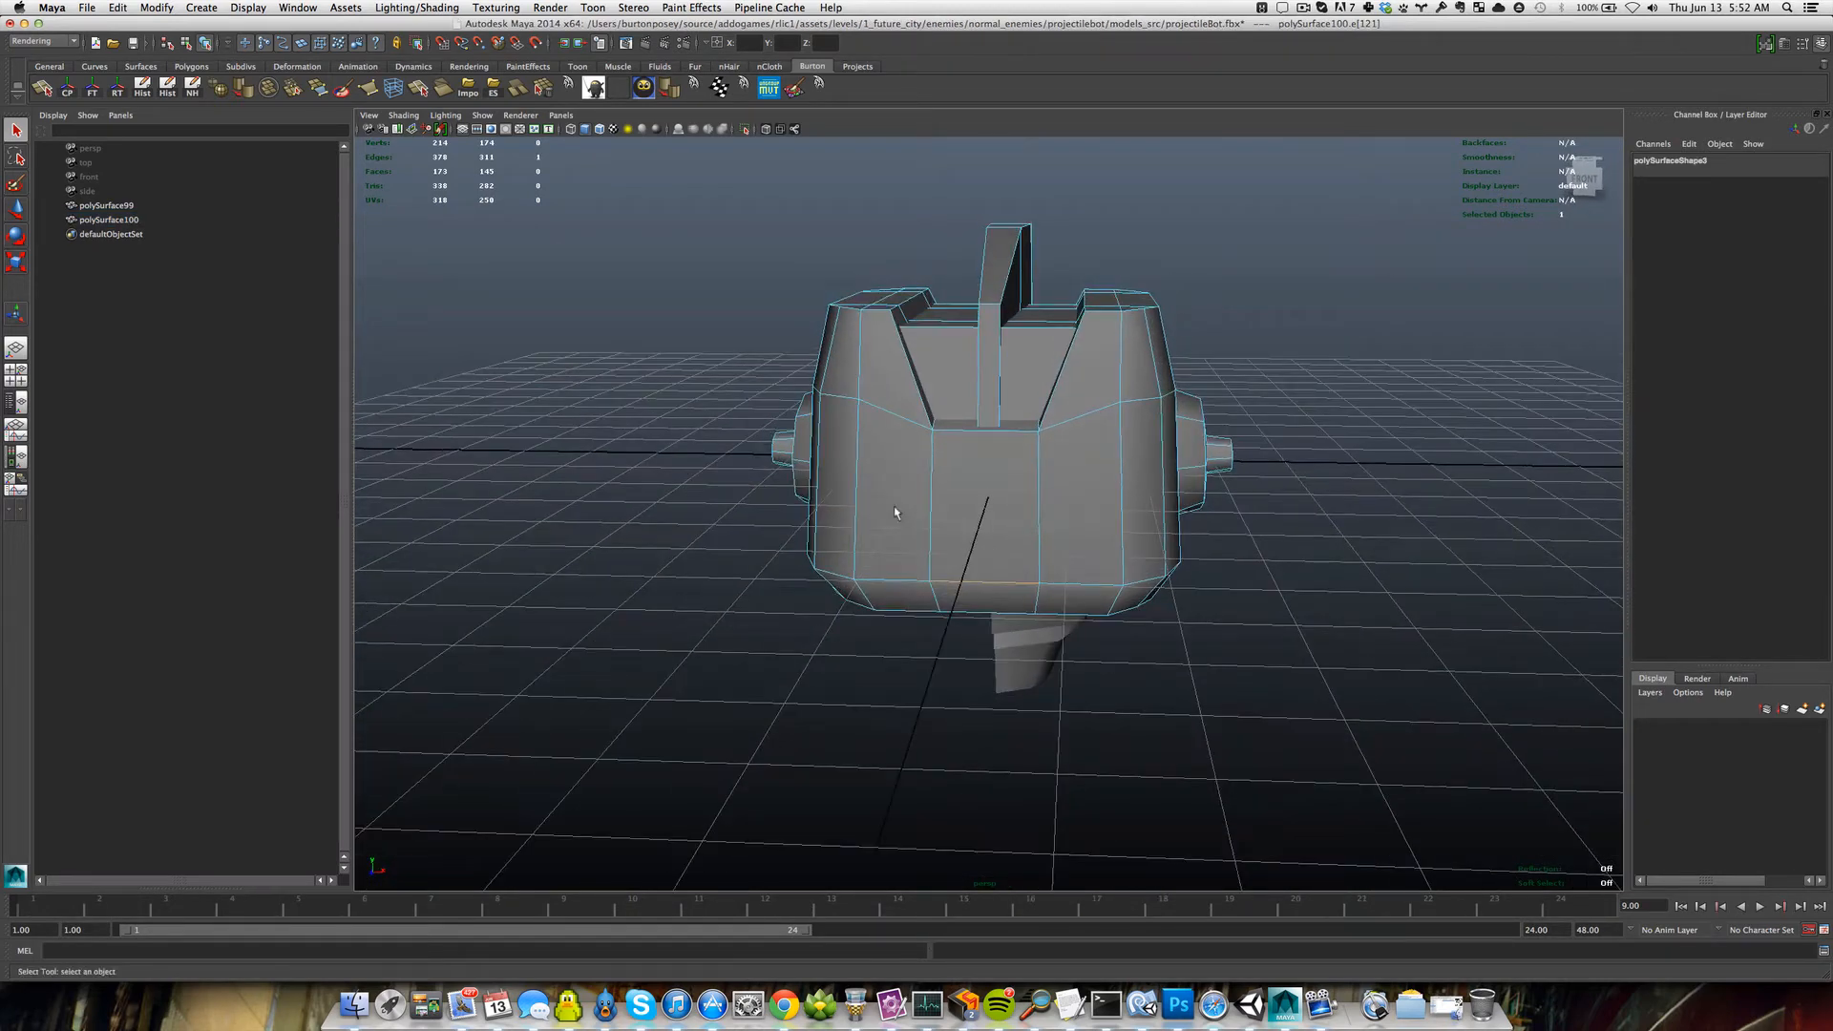
pyautogui.keyDown('alt'); pyautogui.moveTo(1000, 524); pyautogui.dragTo(1013, 518); pyautogui.keyUp('alt')
pyautogui.keyDown('ctrl'); pyautogui.moveTo(1013, 517); pyautogui.dragTo(949, 546, button='right'); pyautogui.keyUp('ctrl')
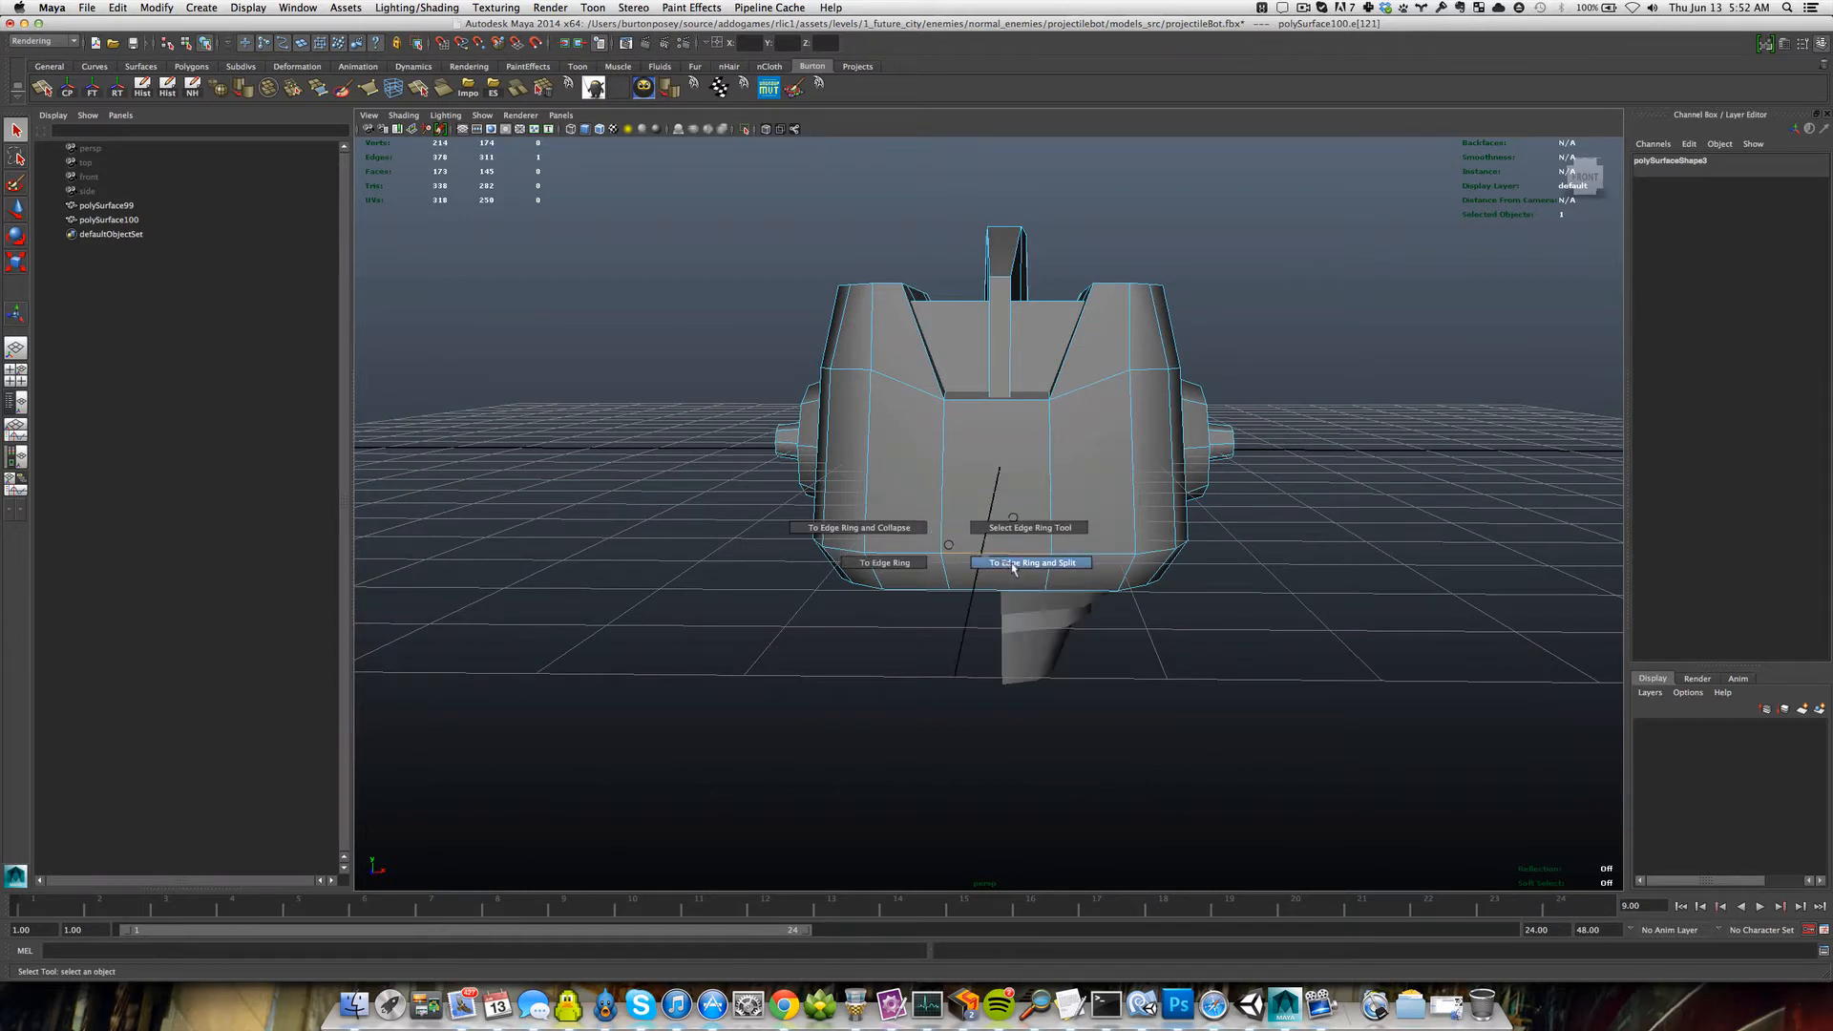
pyautogui.keyDown('ctrl'); pyautogui.moveTo(949, 546); pyautogui.dragTo(949, 548, button='right'); pyautogui.keyUp('ctrl')
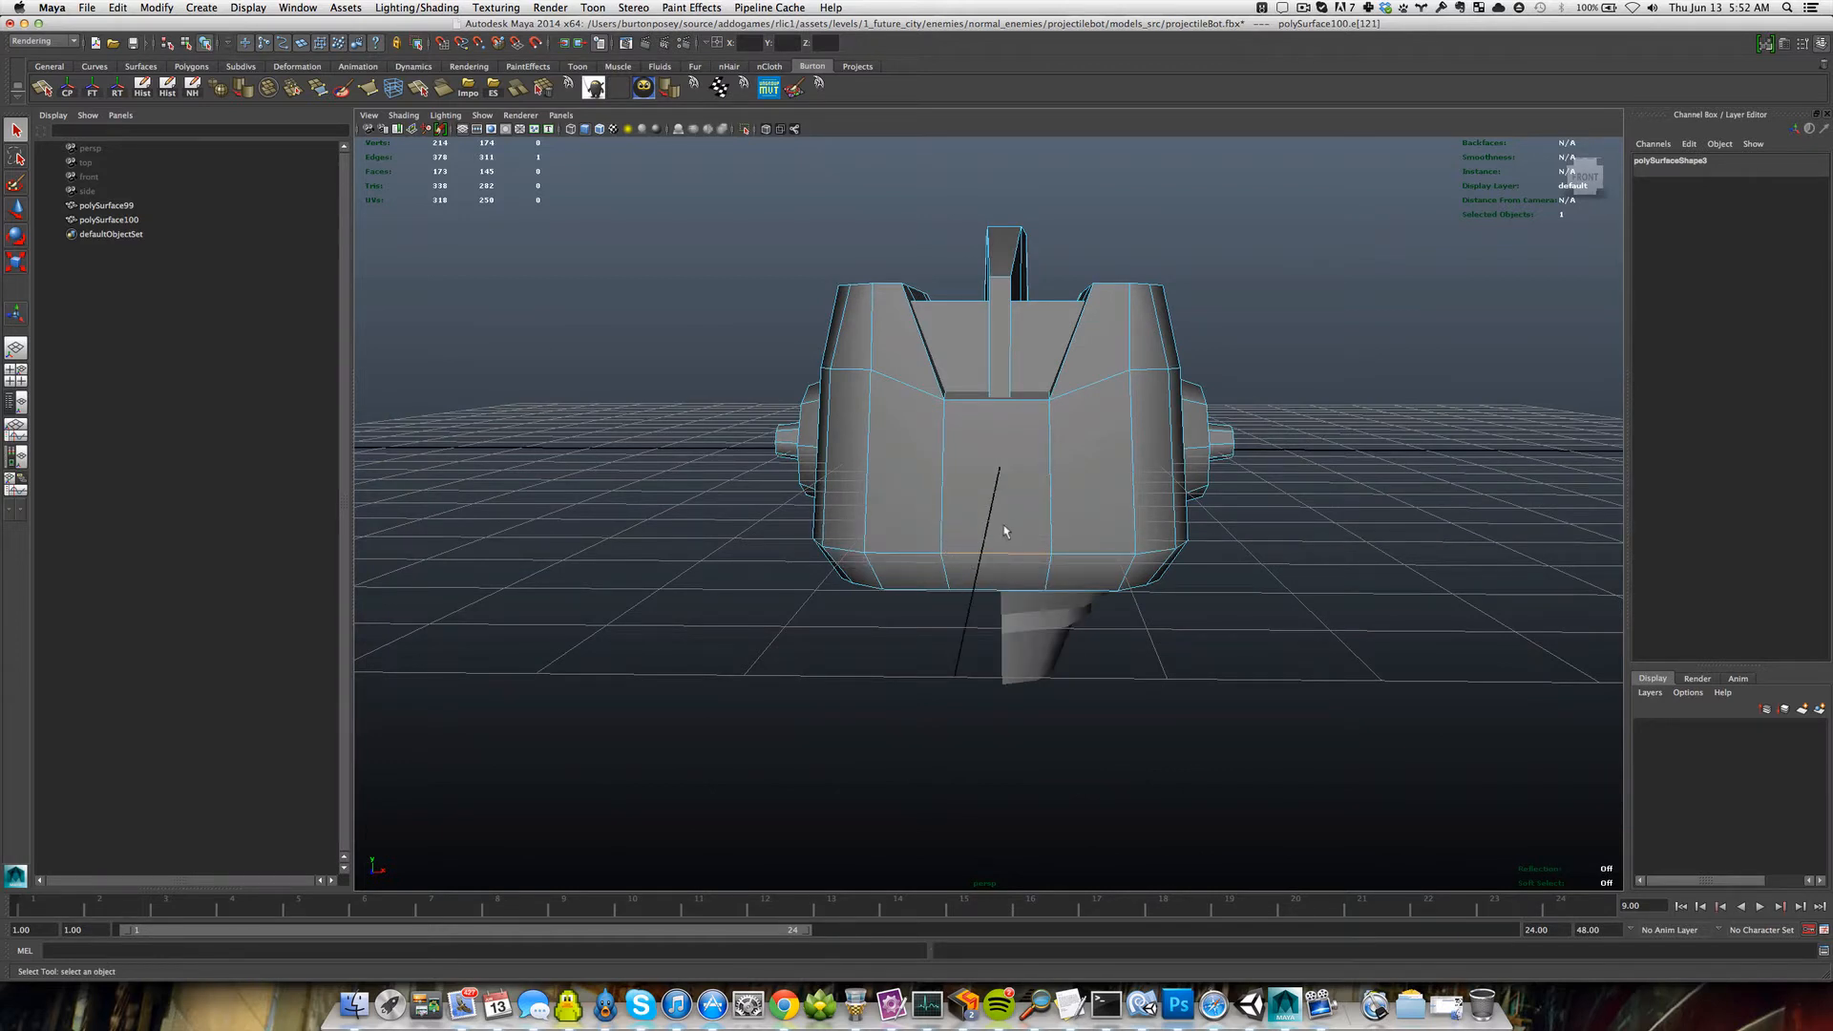
pyautogui.rightClick(998, 559)
pyautogui.click(993, 520)
pyautogui.keyDown('ctrl'); pyautogui.rightClick(994, 556); pyautogui.keyUp('ctrl')
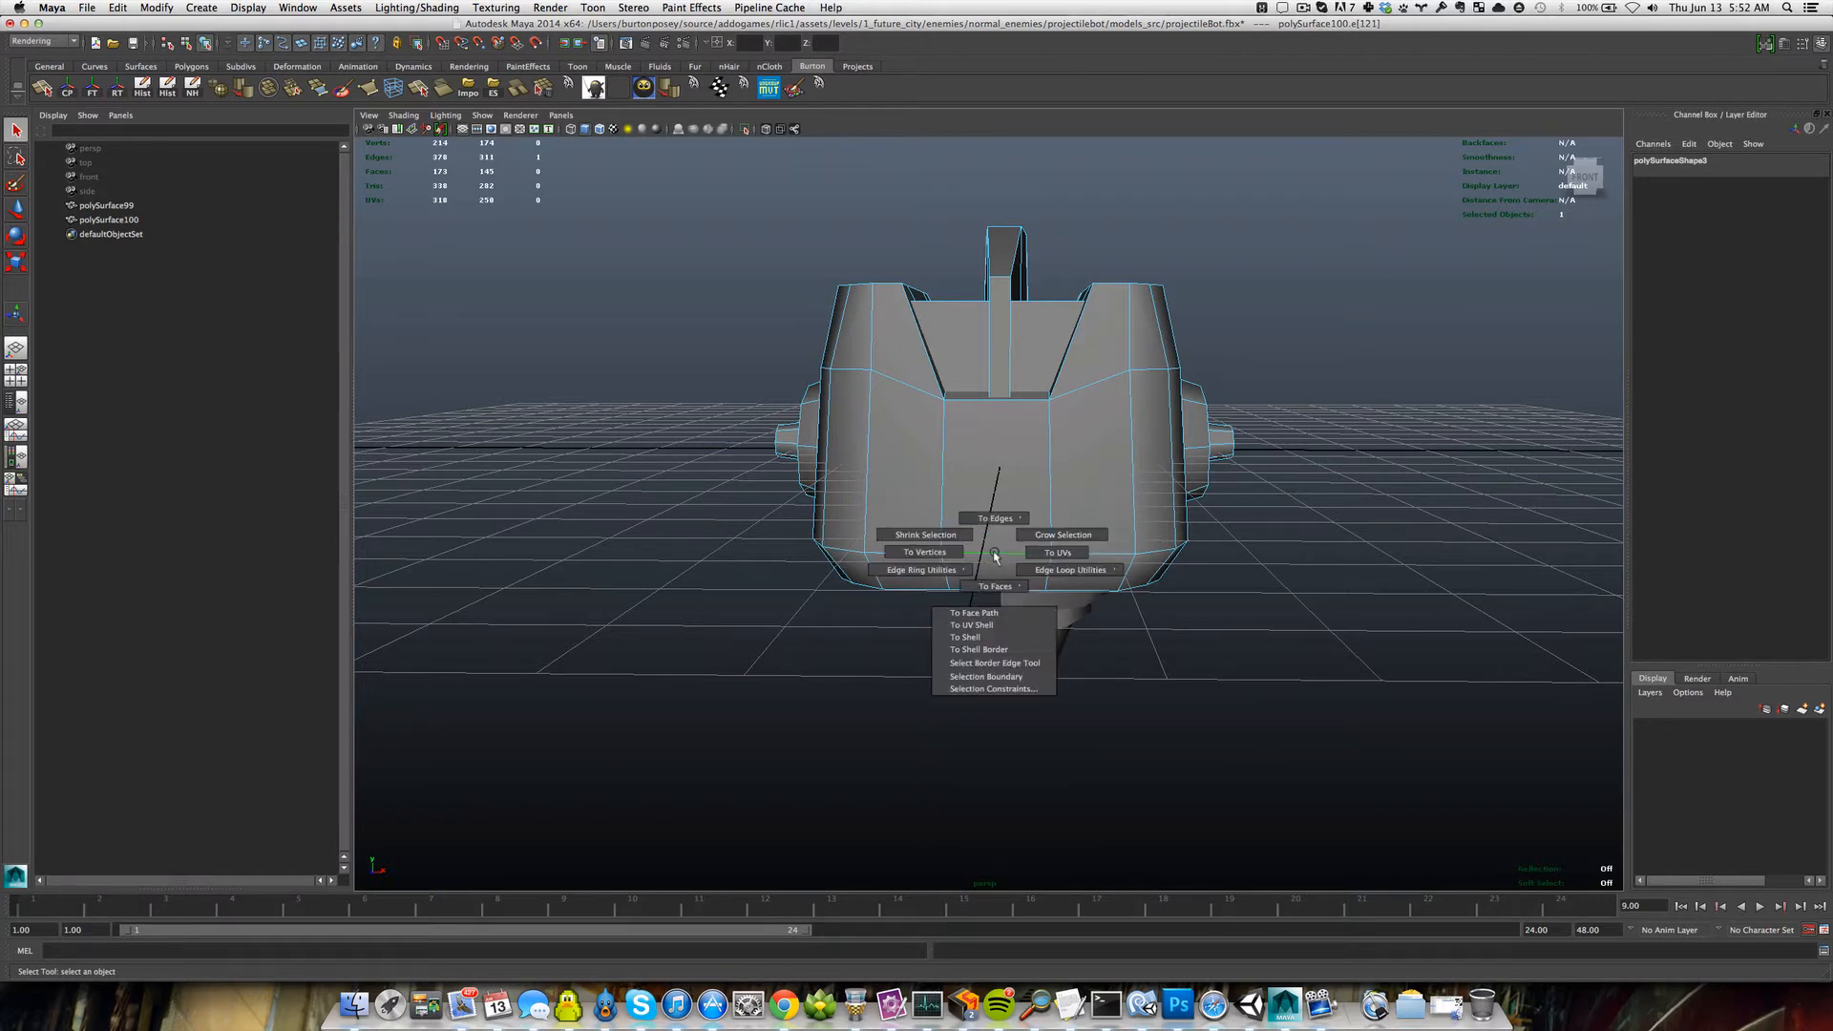
pyautogui.keyDown('ctrl'); pyautogui.rightClick(994, 557); pyautogui.keyUp('ctrl')
pyautogui.click(931, 573)
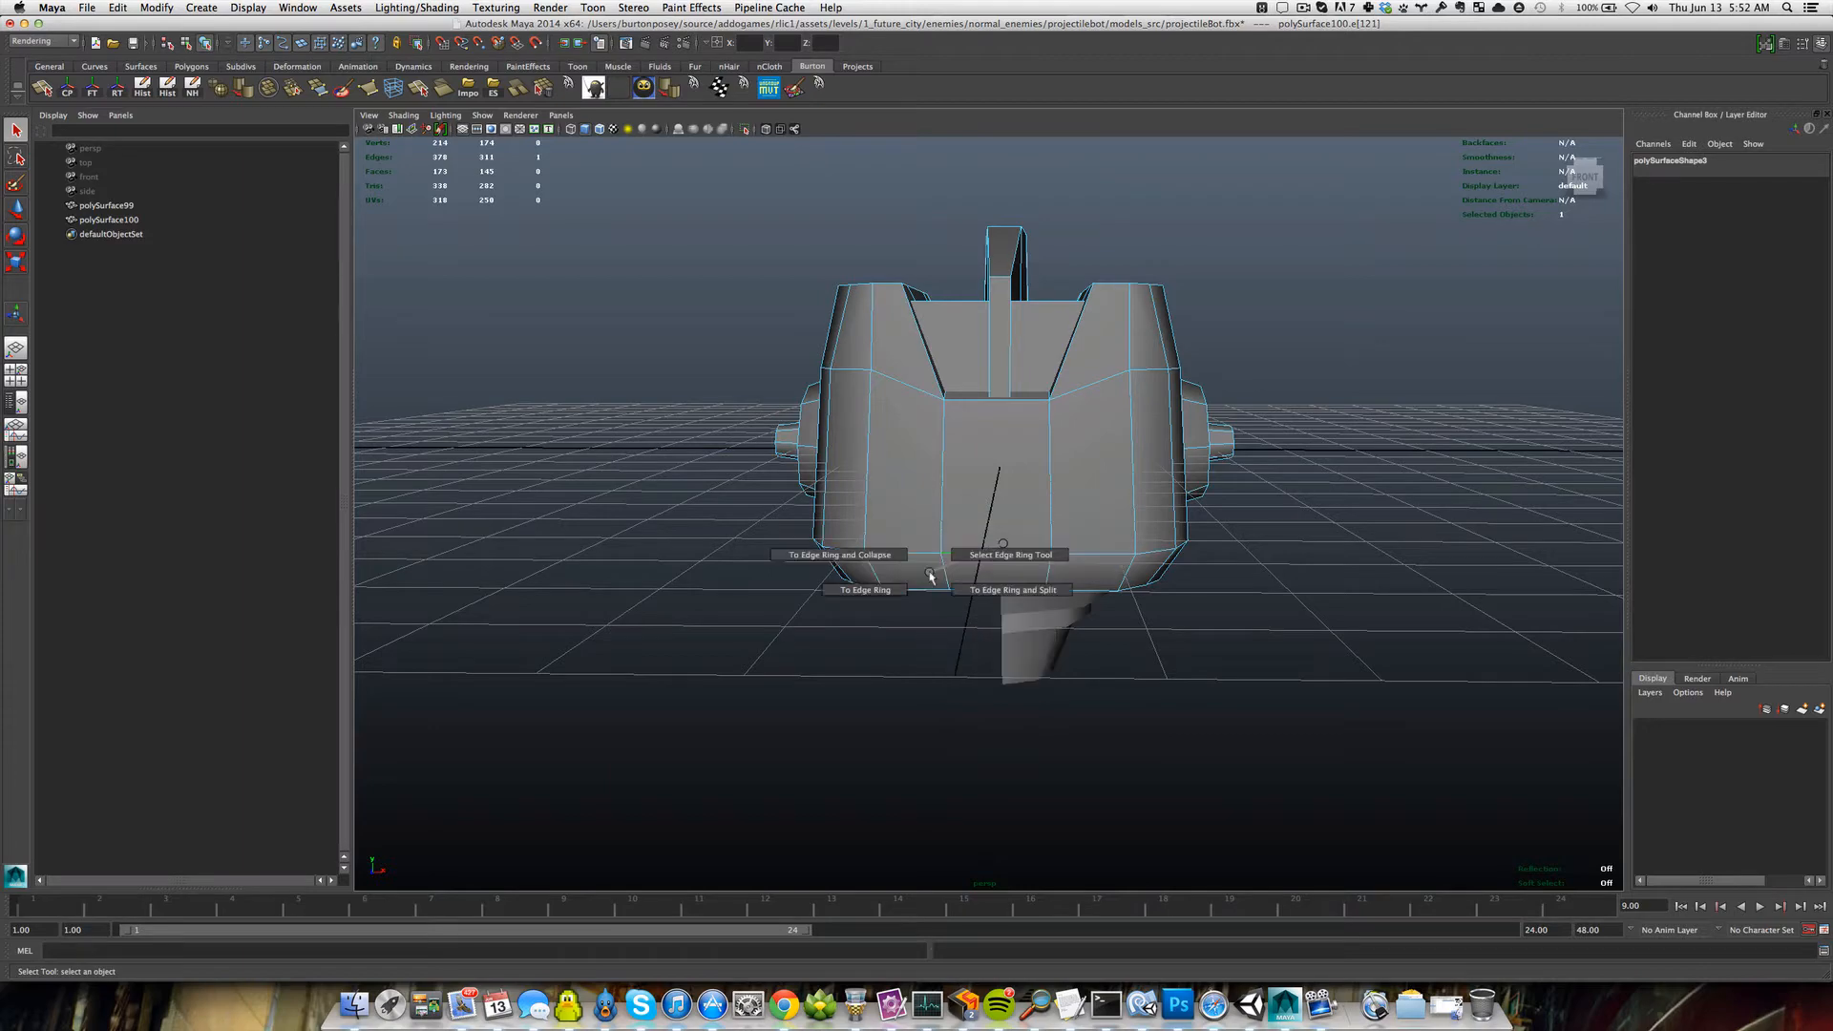
pyautogui.click(1011, 590)
# Examine the new center edge loop around the body's lower front and underside in both wireframe and shaded display.
pyautogui.keyDown('alt'); pyautogui.moveTo(1012, 592); pyautogui.dragTo(993, 549); pyautogui.keyUp('alt')
pyautogui.scroll(3, 990, 560)
pyautogui.rightClick(1057, 552)
pyautogui.moveTo(993, 549); pyautogui.dragTo(995, 480, button='right')
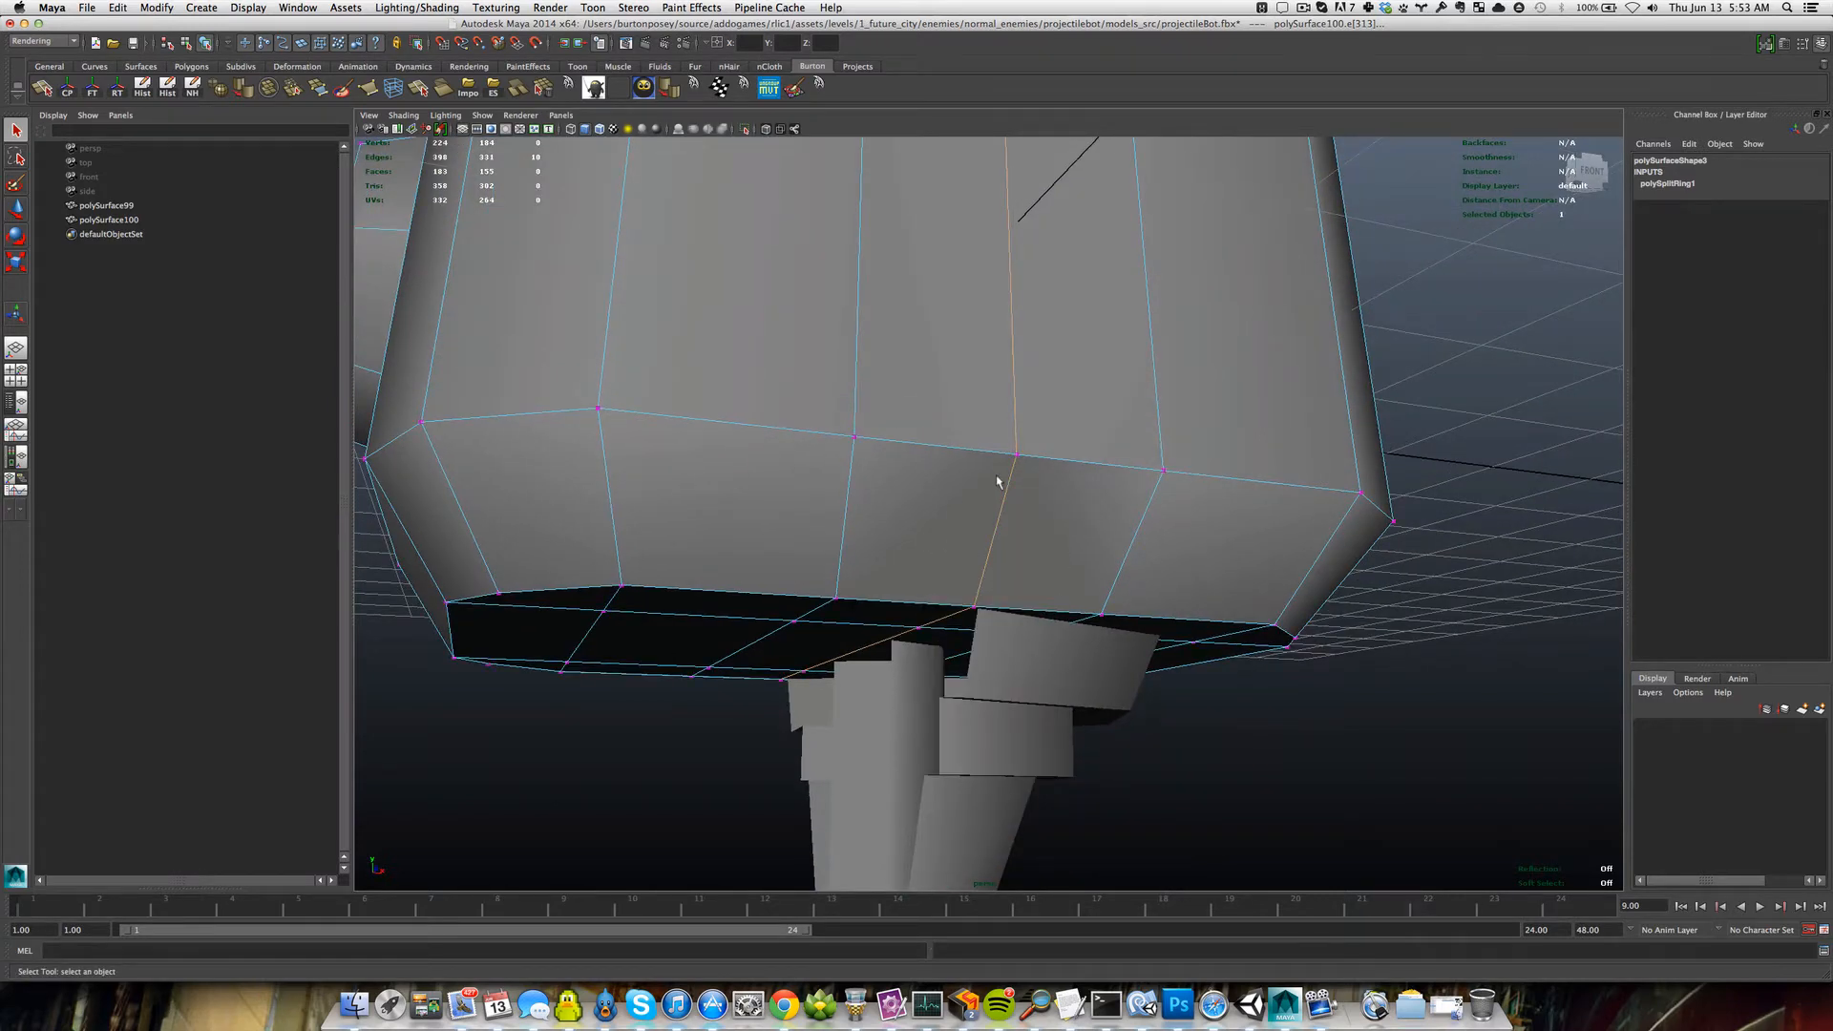
pyautogui.press('4')
pyautogui.keyDown('alt'); pyautogui.moveTo(1041, 520); pyautogui.dragTo(908, 512); pyautogui.keyUp('alt')
pyautogui.moveTo(908, 512); pyautogui.dragTo(907, 492, button='right')
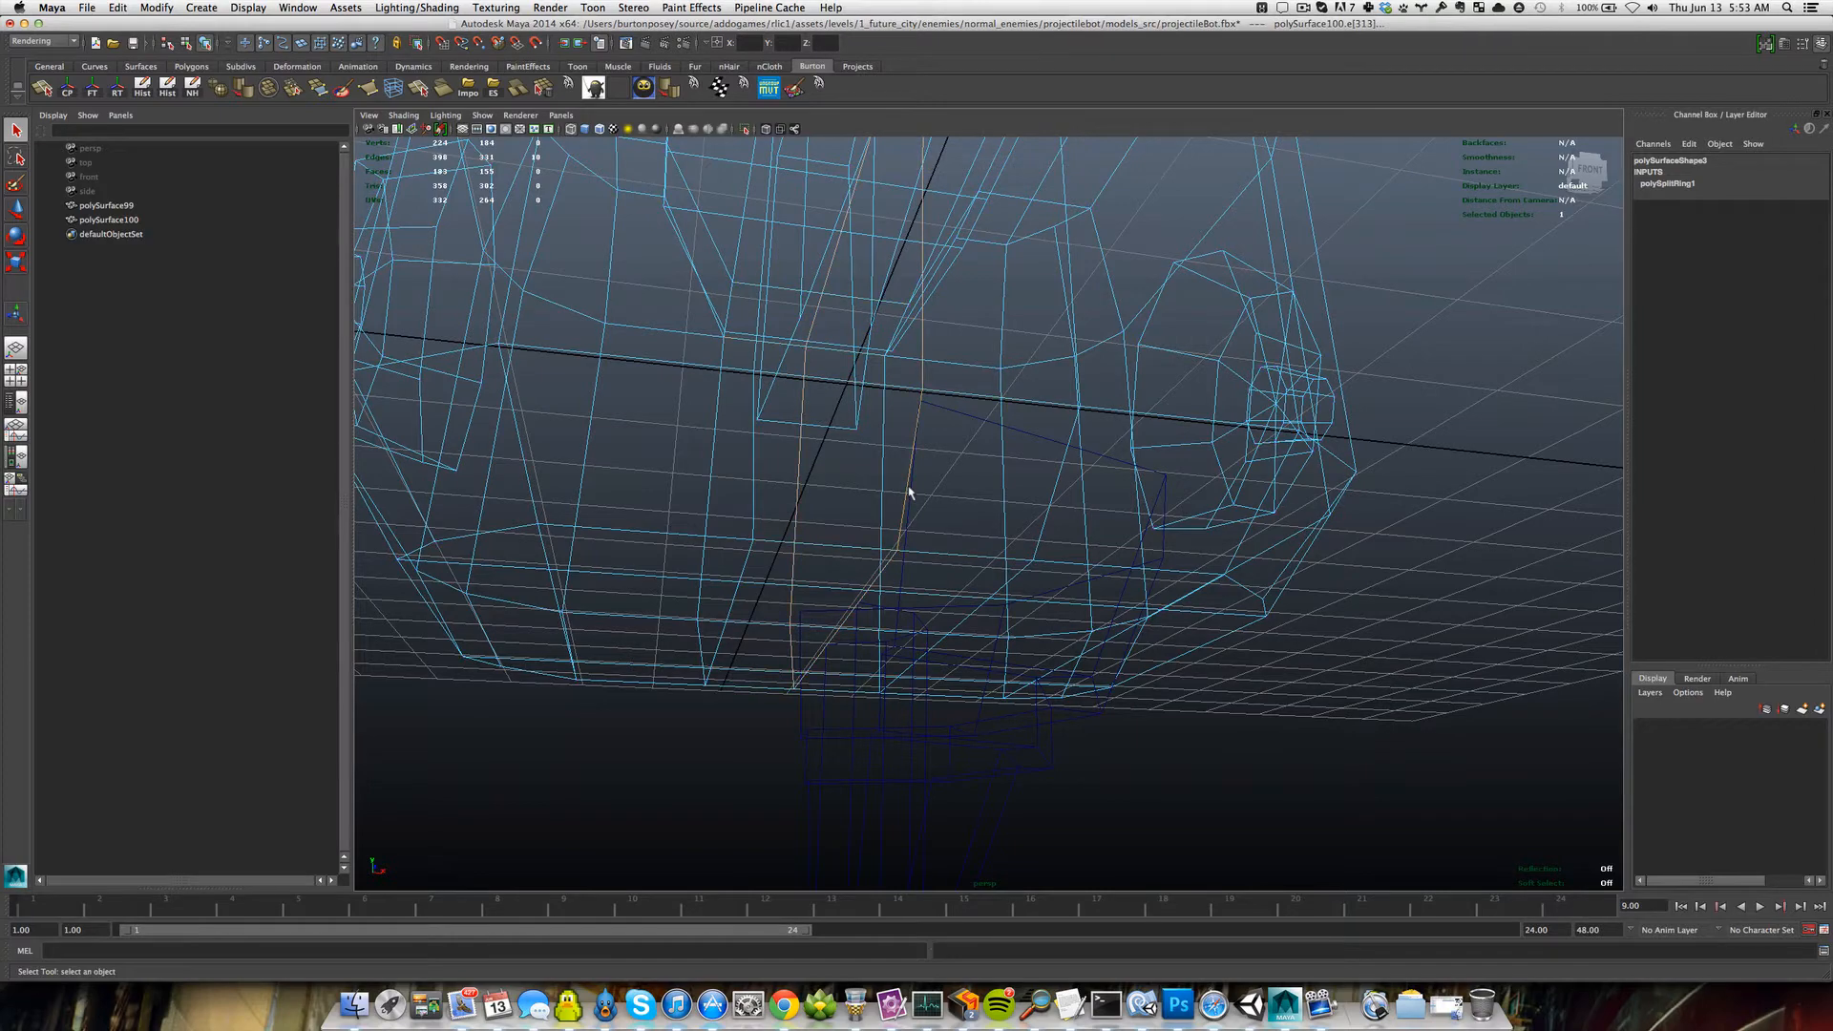
pyautogui.moveTo(907, 493)
pyautogui.keyDown('alt'); pyautogui.mouseDown()
pyautogui.moveTo(933, 520)
pyautogui.moveTo(894, 520)
pyautogui.moveTo(884, 487)
pyautogui.moveTo(901, 557)
pyautogui.moveTo(879, 544)
pyautogui.moveTo(891, 558)
pyautogui.moveTo(914, 513)
pyautogui.moveTo(972, 577)
pyautogui.mouseUp(); pyautogui.keyUp('alt')
pyautogui.press('5')
pyautogui.press('4')
pyautogui.press('5')
# Detach the central fin's faces from the body and separate them into their own object.
pyautogui.moveTo(994, 573); pyautogui.dragTo(993, 607, button='right')
pyautogui.keyDown('alt'); pyautogui.moveTo(994, 608); pyautogui.dragTo(1014, 449, button='right'); pyautogui.keyUp('alt')
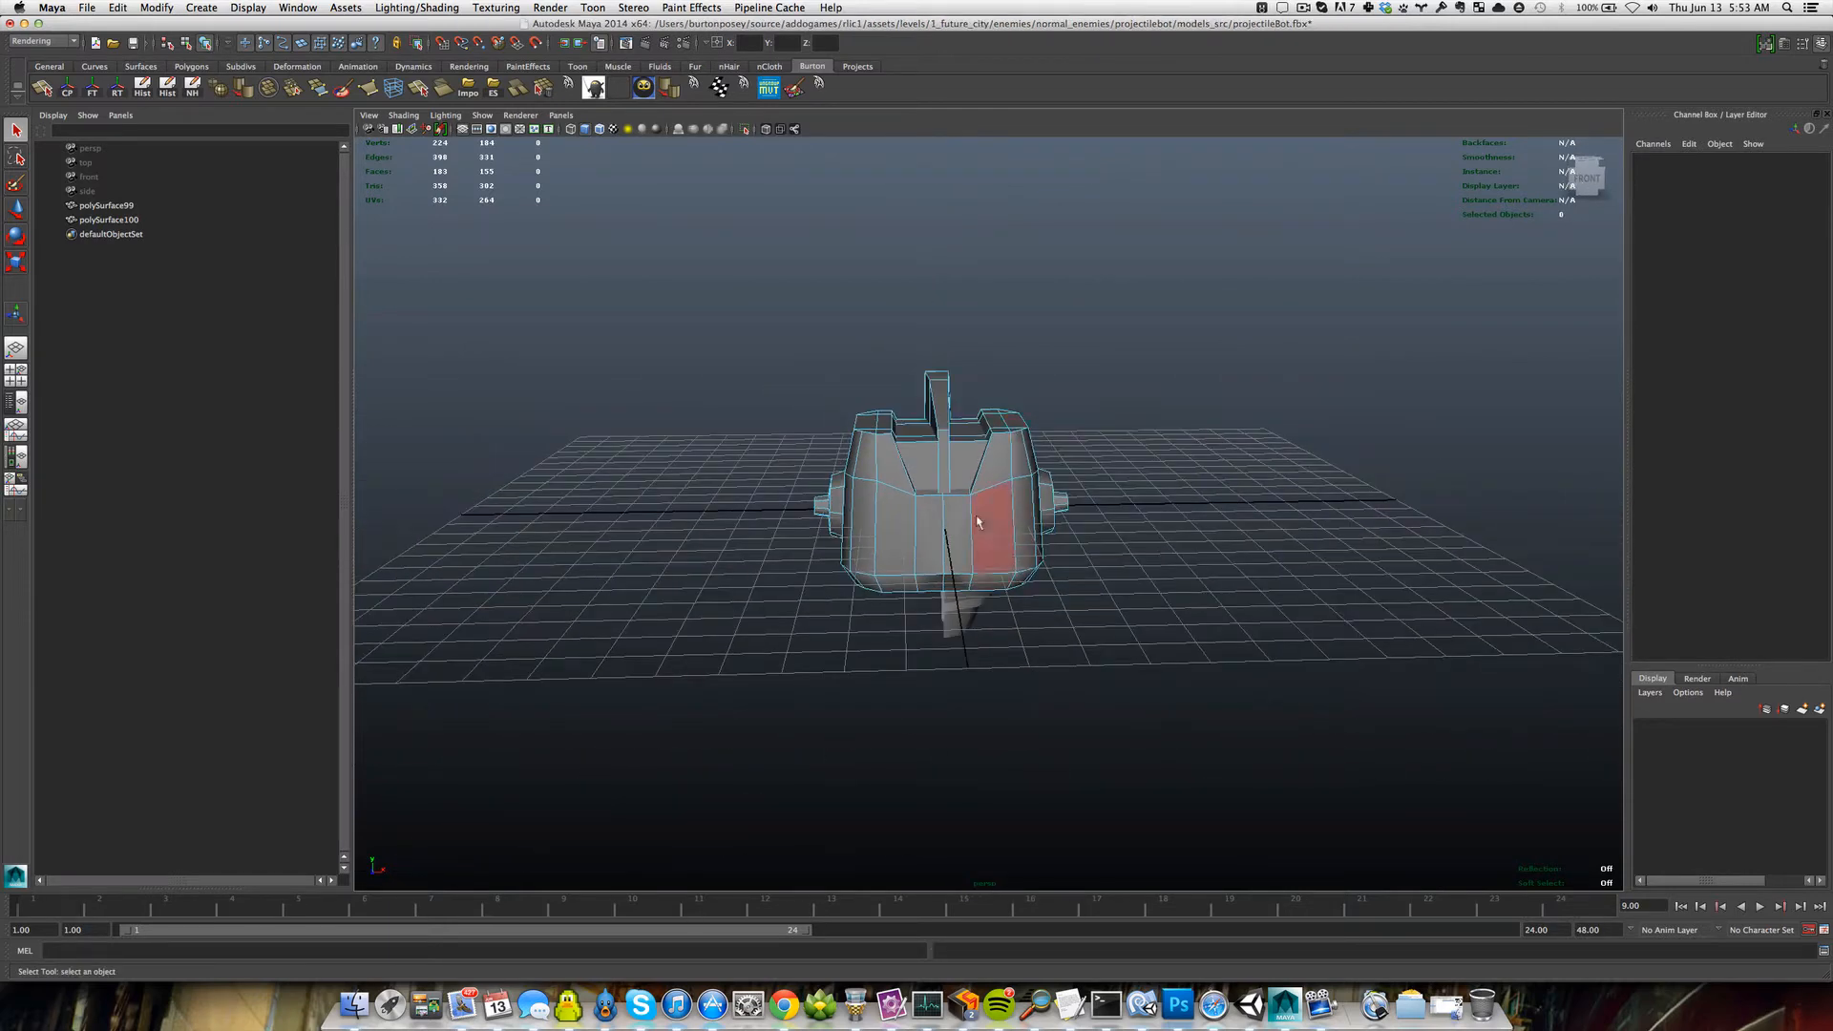
pyautogui.keyDown('alt'); pyautogui.moveTo(977, 519); pyautogui.dragTo(958, 504); pyautogui.keyUp('alt')
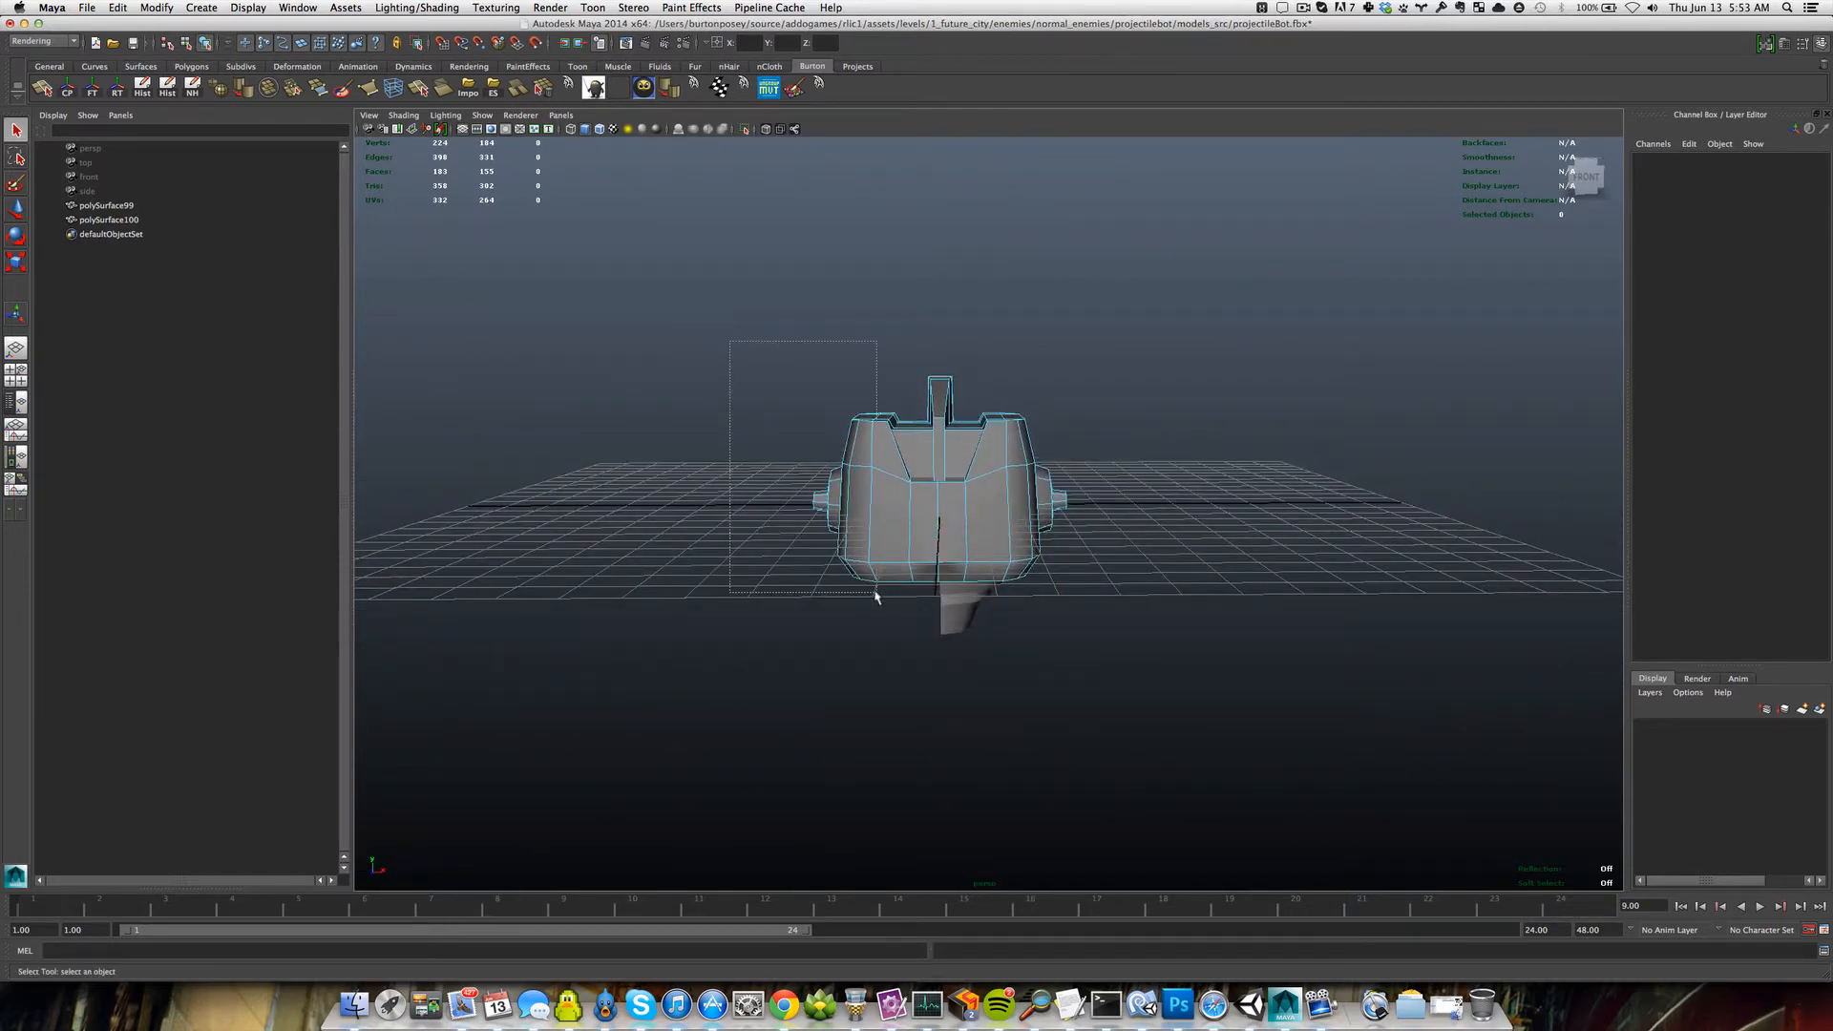
pyautogui.moveTo(940, 408)
pyautogui.mouseDown(button='right')
pyautogui.moveTo(993, 380)
pyautogui.moveTo(933, 427)
pyautogui.moveTo(933, 411)
pyautogui.mouseUp(button='right')
pyautogui.rightClick(932, 419)
pyautogui.keyDown('shift'); pyautogui.moveTo(916, 561); pyautogui.dragTo(914, 558, button='right'); pyautogui.keyUp('shift')
pyautogui.scroll(5, 914, 536)
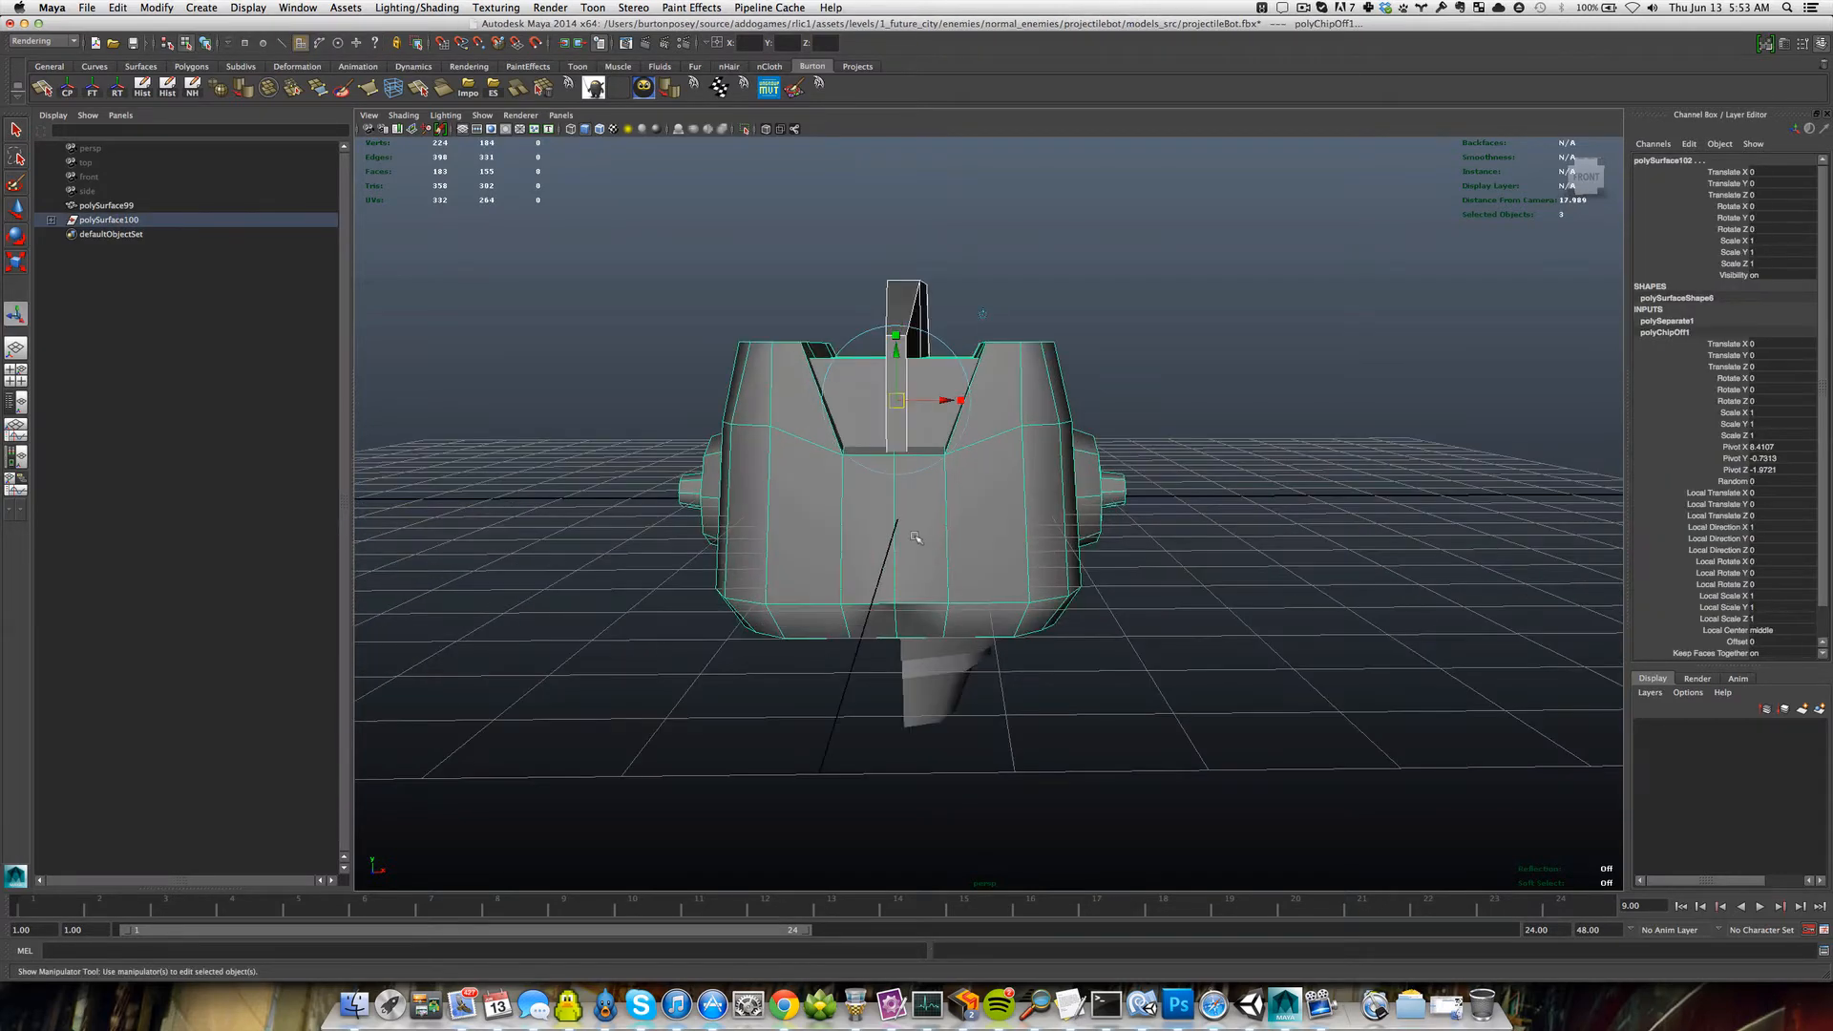
# Hide the separated central fin and select the remaining body as an object.
pyautogui.keyDown('alt'); pyautogui.moveTo(883, 498); pyautogui.dragTo(926, 630, button='middle'); pyautogui.keyUp('alt')
pyautogui.scroll(3, 905, 618)
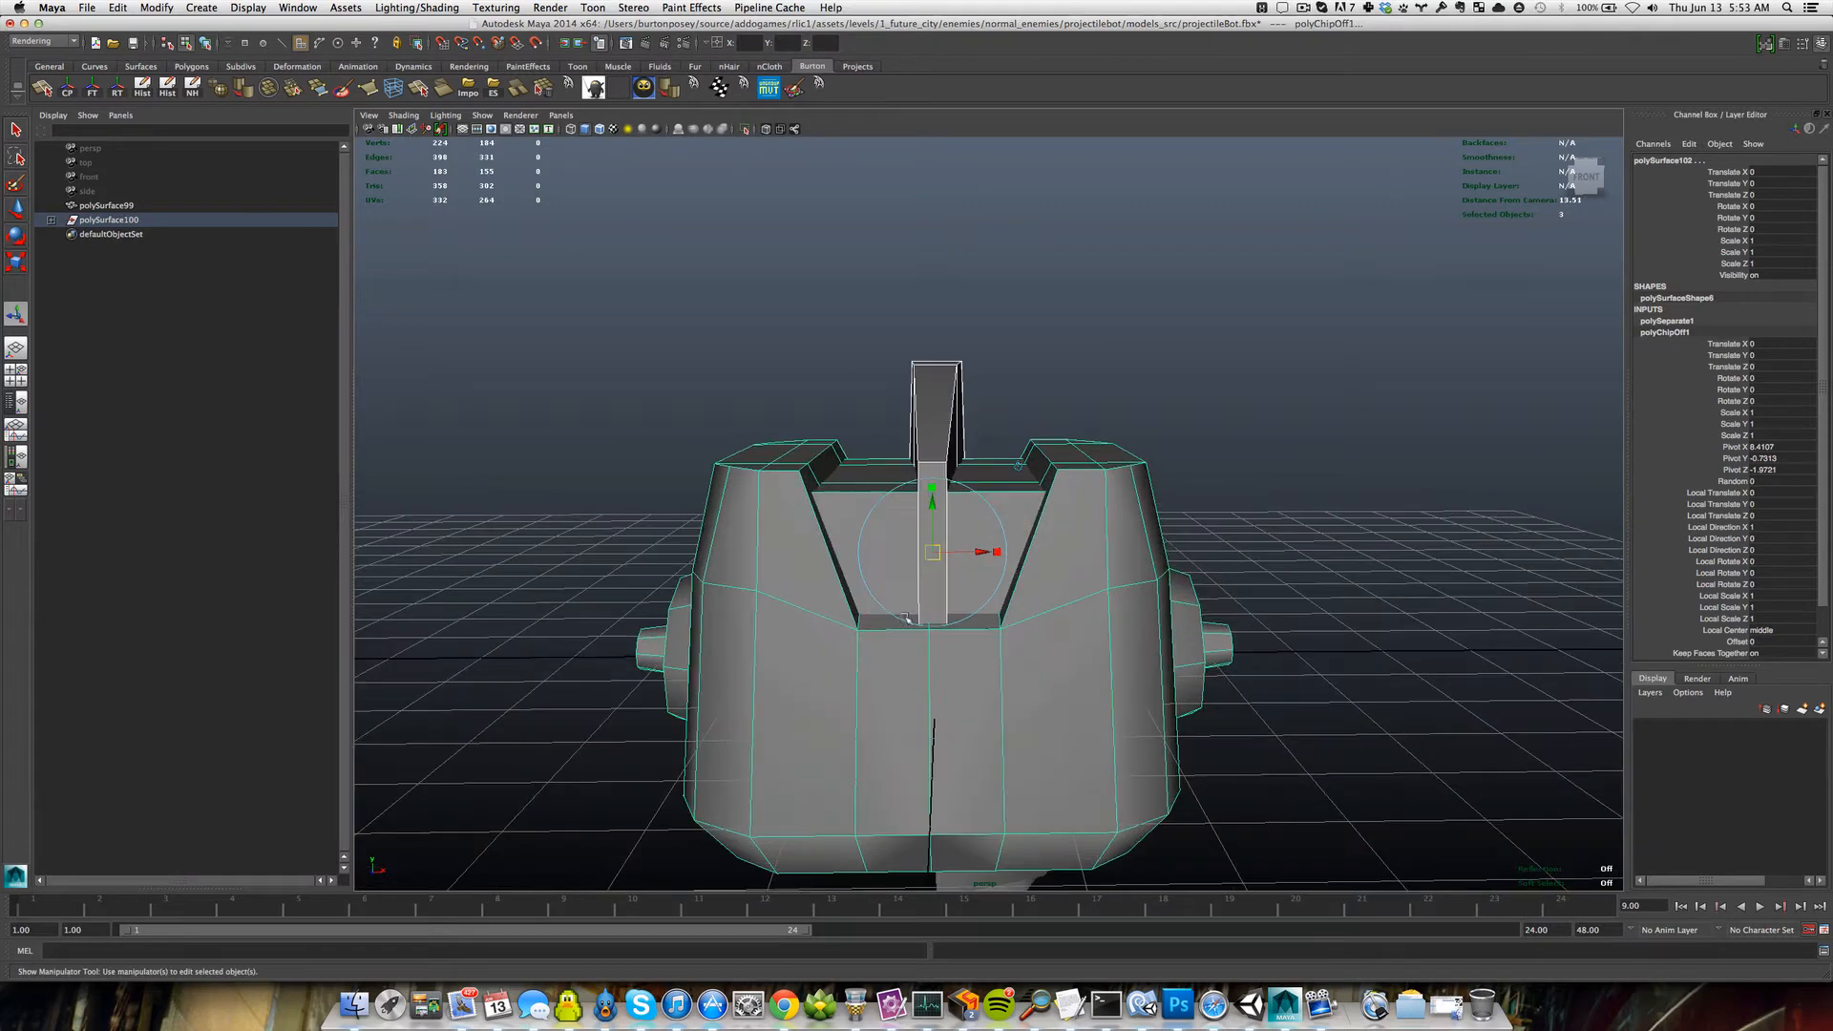
pyautogui.press('F8')
pyautogui.click(936, 439)
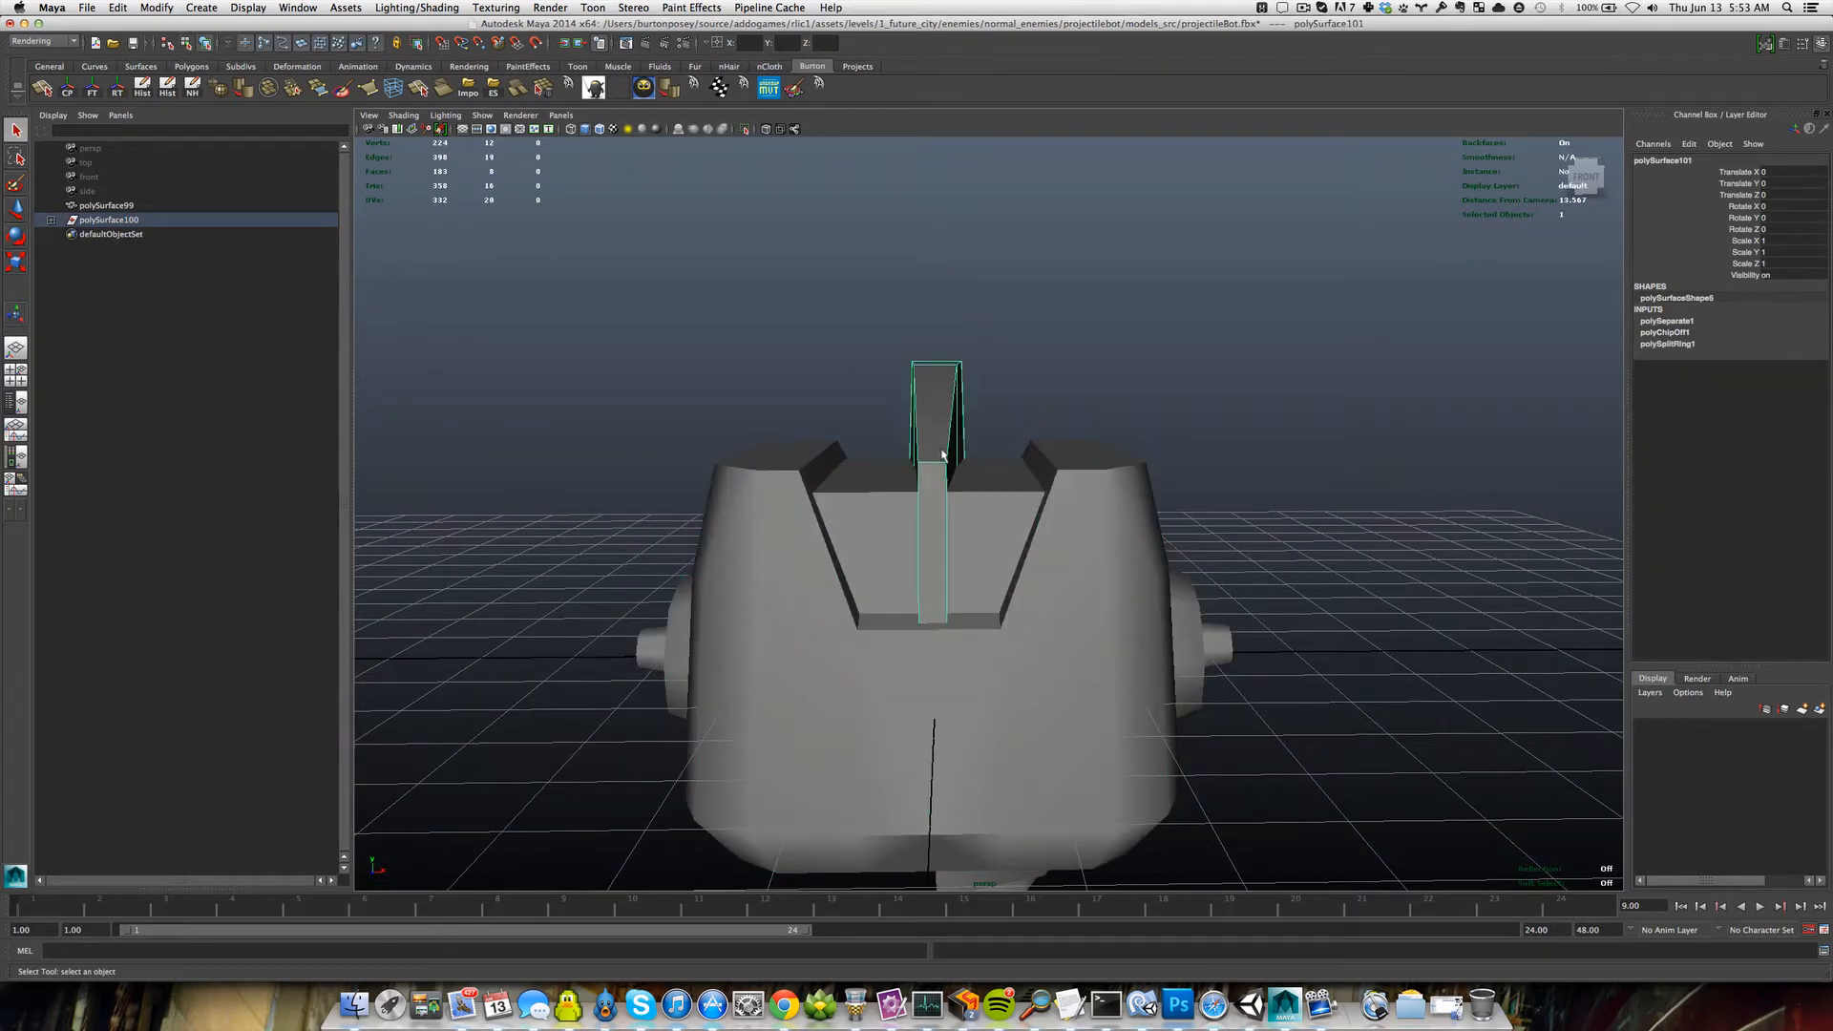
pyautogui.hotkey('ctrl', 'h')
pyautogui.scroll(-5, 917, 544)
pyautogui.click(938, 517)
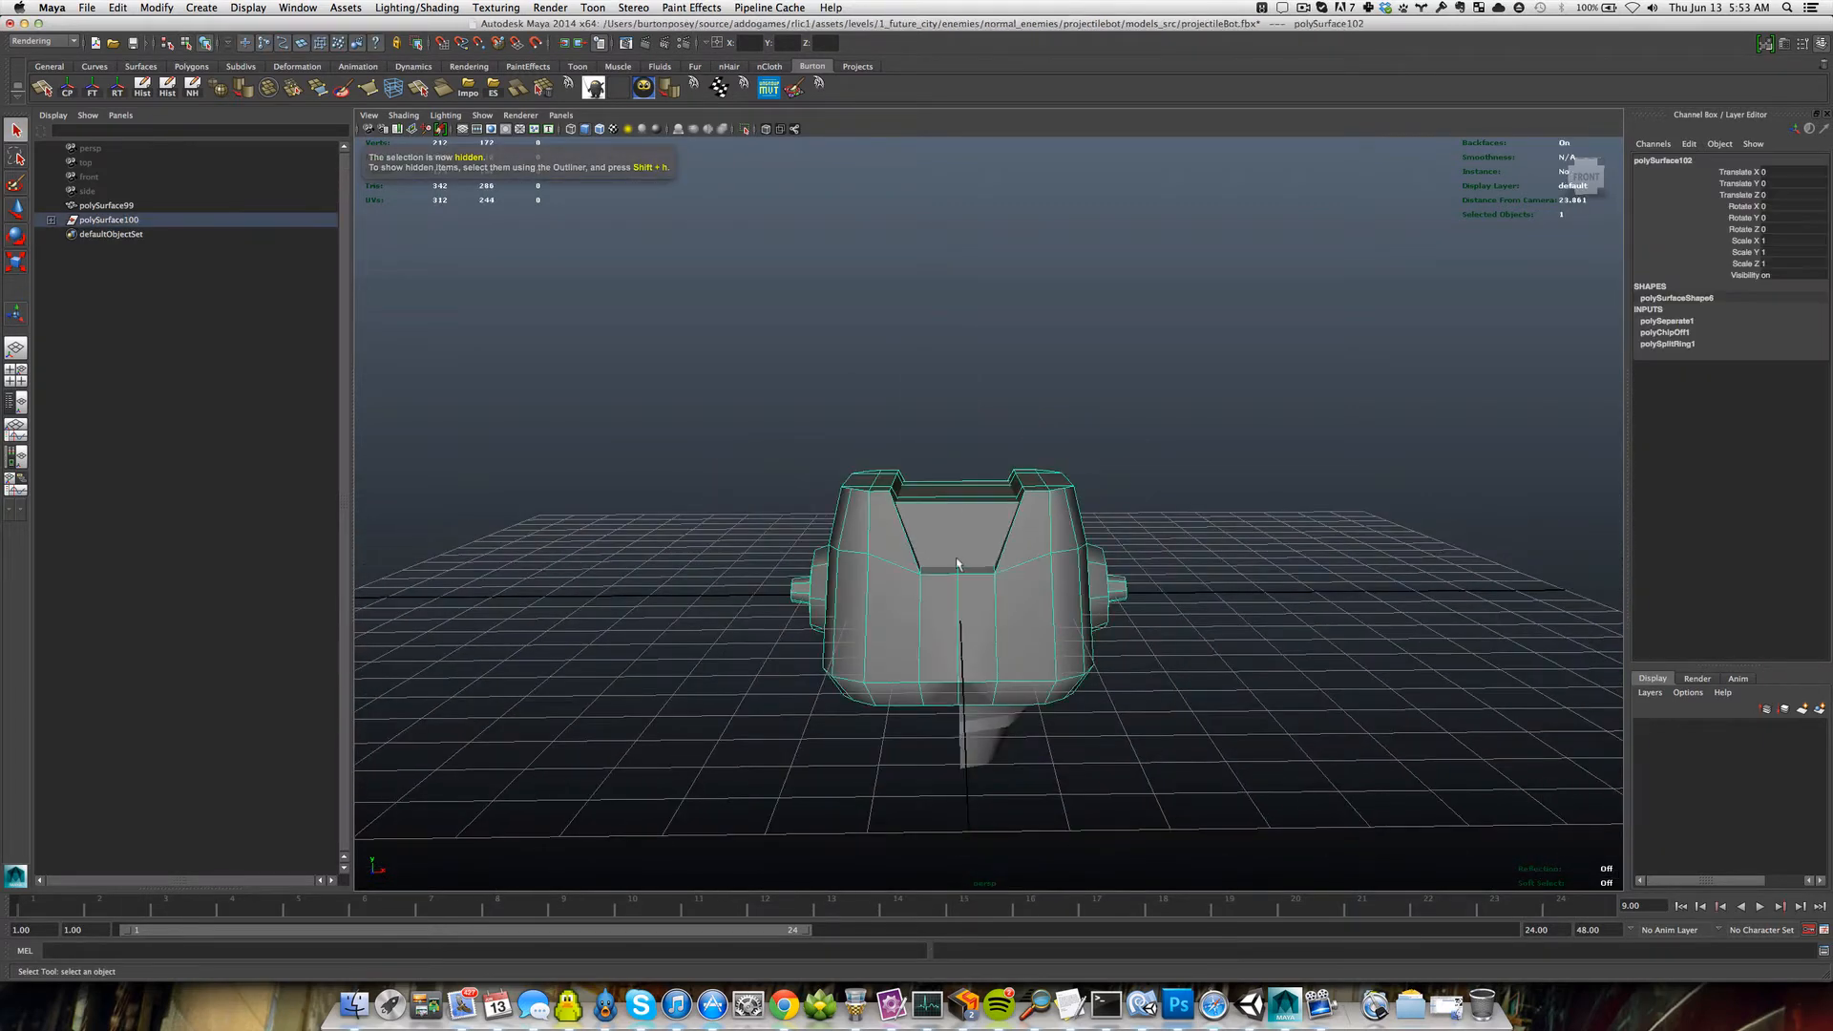
# Select the front horizontal edge of the recessed channel and split its edge ring to add a center loop along the channel.
pyautogui.keyDown('alt'); pyautogui.moveTo(938, 518); pyautogui.dragTo(934, 564); pyautogui.keyUp('alt')
pyautogui.moveTo(933, 562); pyautogui.dragTo(932, 597, button='right')
pyautogui.scroll(-5, 912, 550)
pyautogui.keyDown('alt'); pyautogui.moveTo(910, 549); pyautogui.dragTo(949, 544); pyautogui.keyUp('alt')
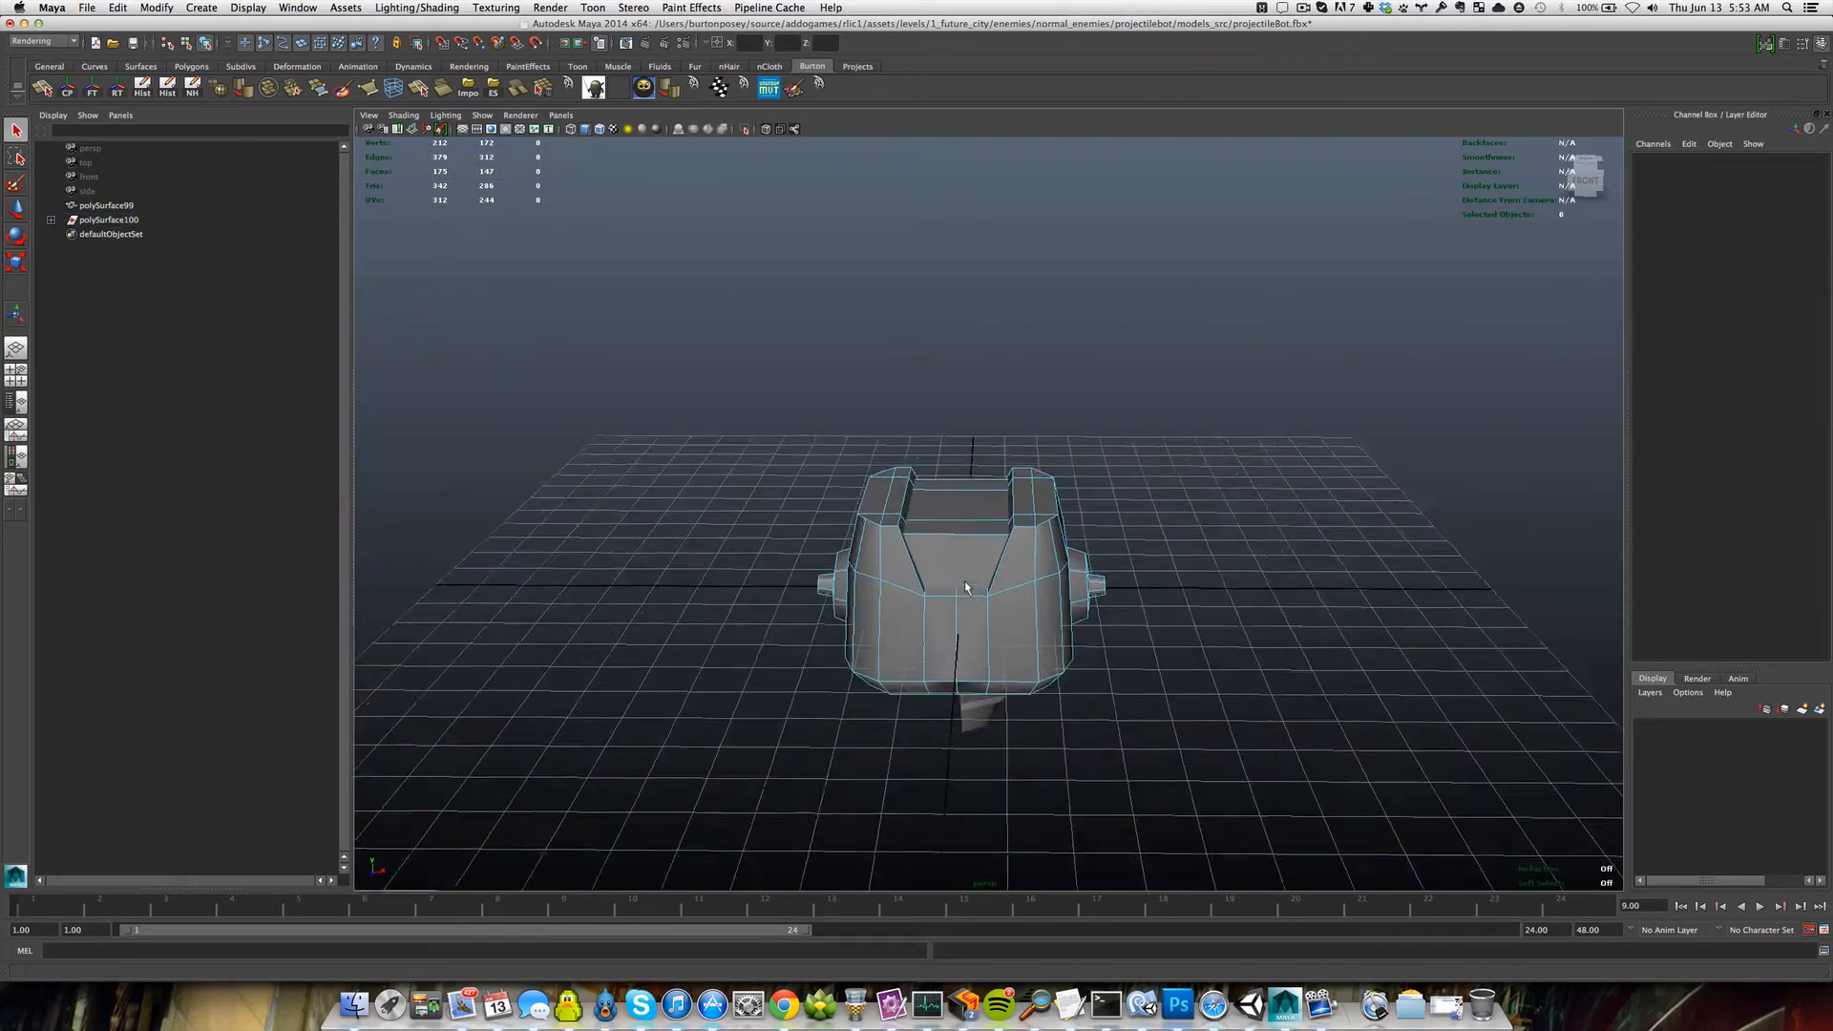
pyautogui.scroll(3, 953, 560)
pyautogui.press('F10')
pyautogui.click(954, 539)
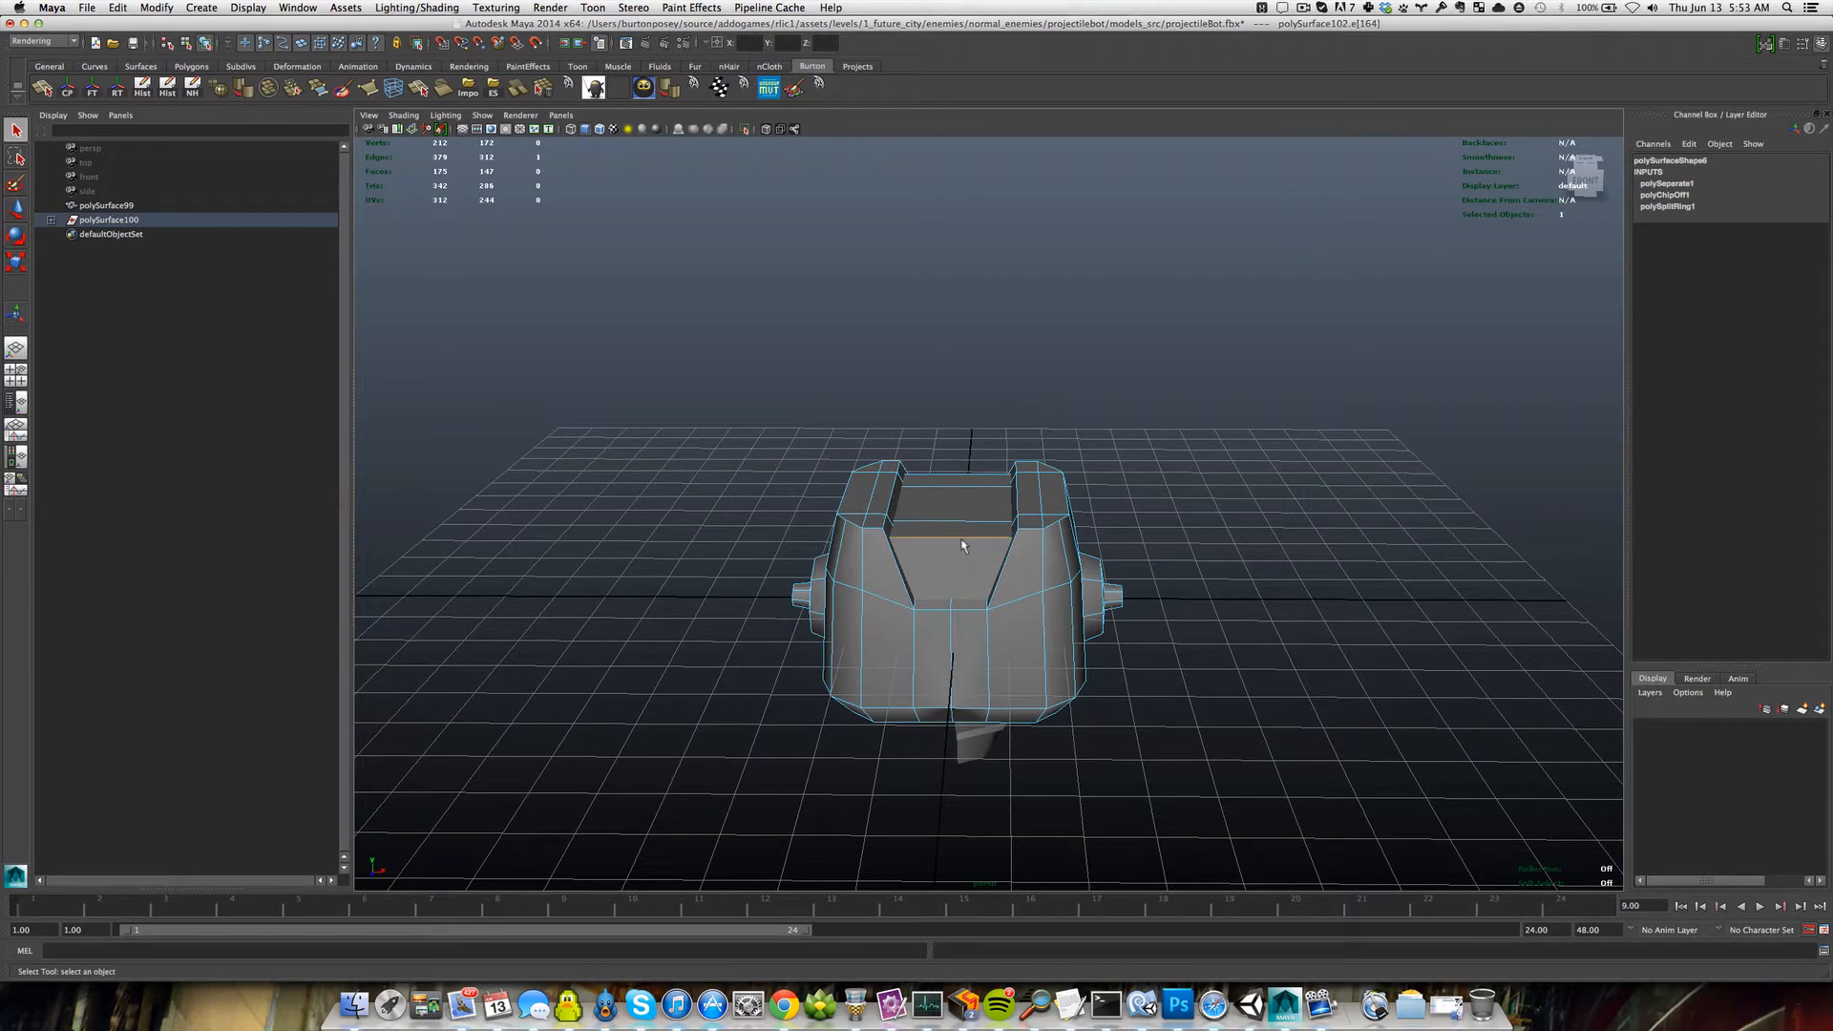
pyautogui.keyDown('ctrl'); pyautogui.moveTo(962, 541); pyautogui.dragTo(941, 582, button='right'); pyautogui.keyUp('ctrl')
# Isolate the recessed channel's connected faces to examine them, and switch the isolation to the whole body.
pyautogui.doubleClick(943, 569)
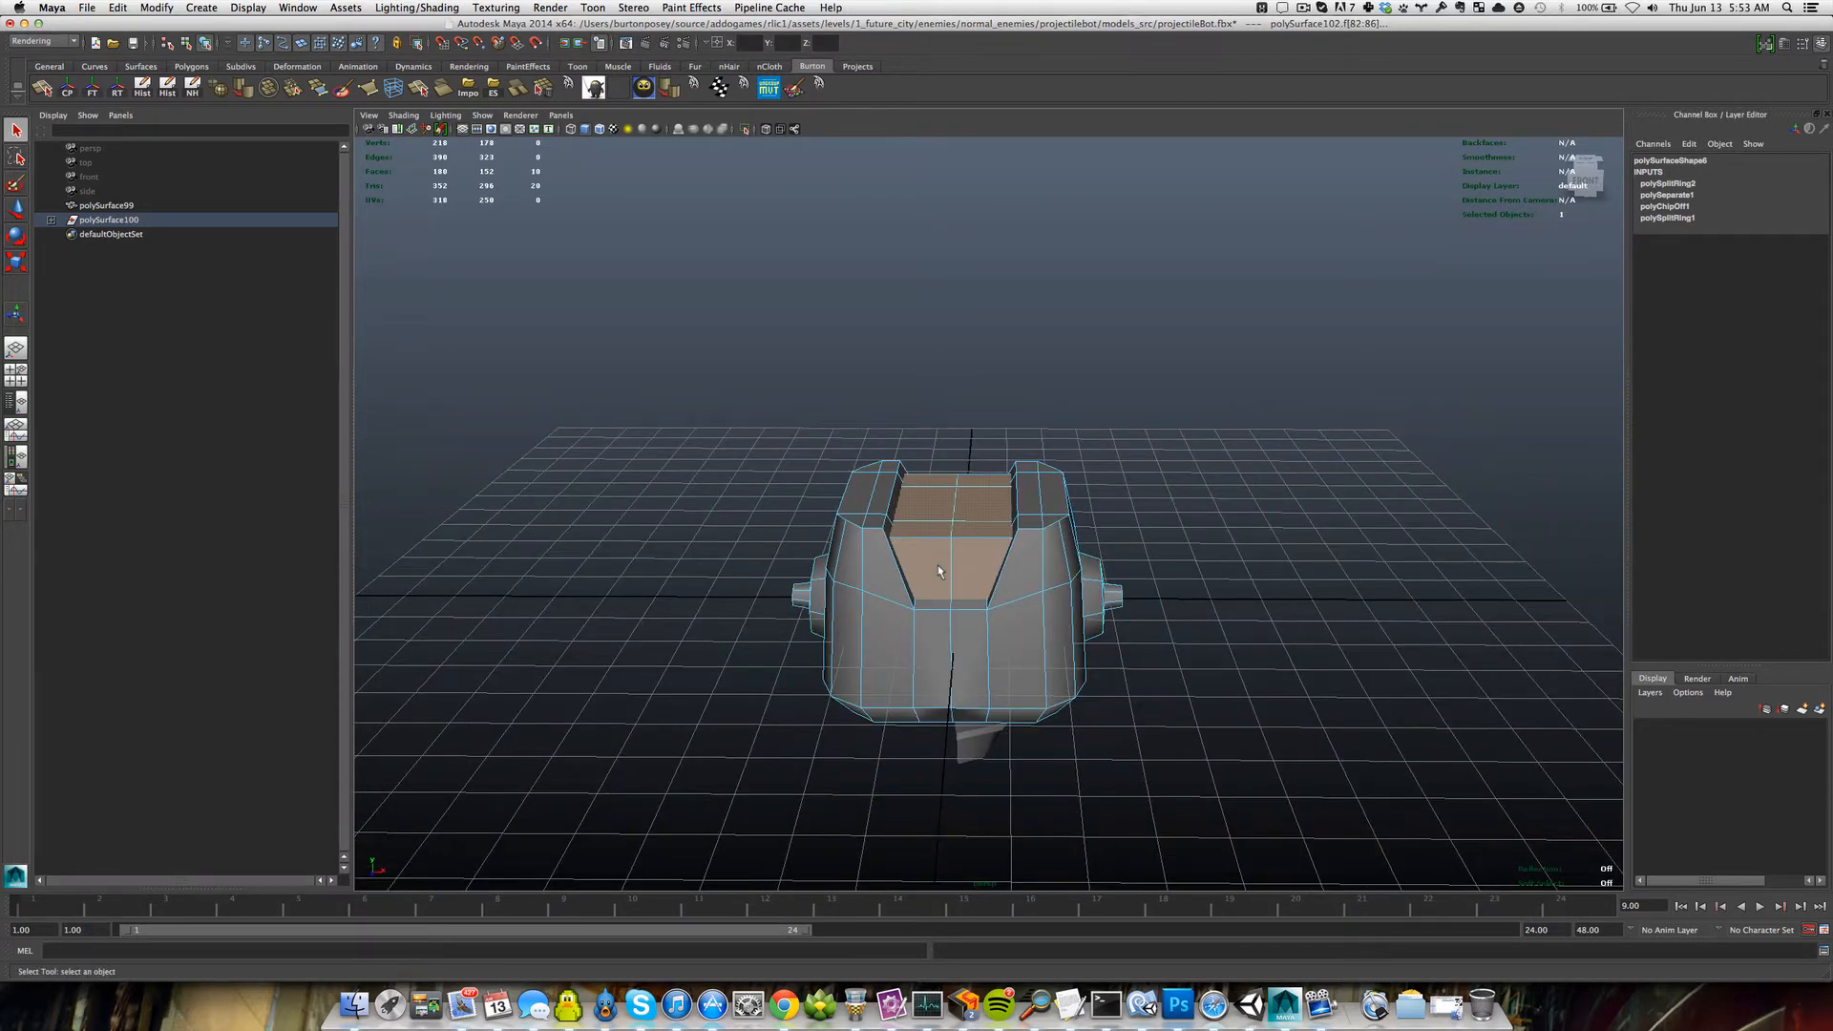
pyautogui.scroll(4, 959, 593)
pyautogui.scroll(-2, 962, 626)
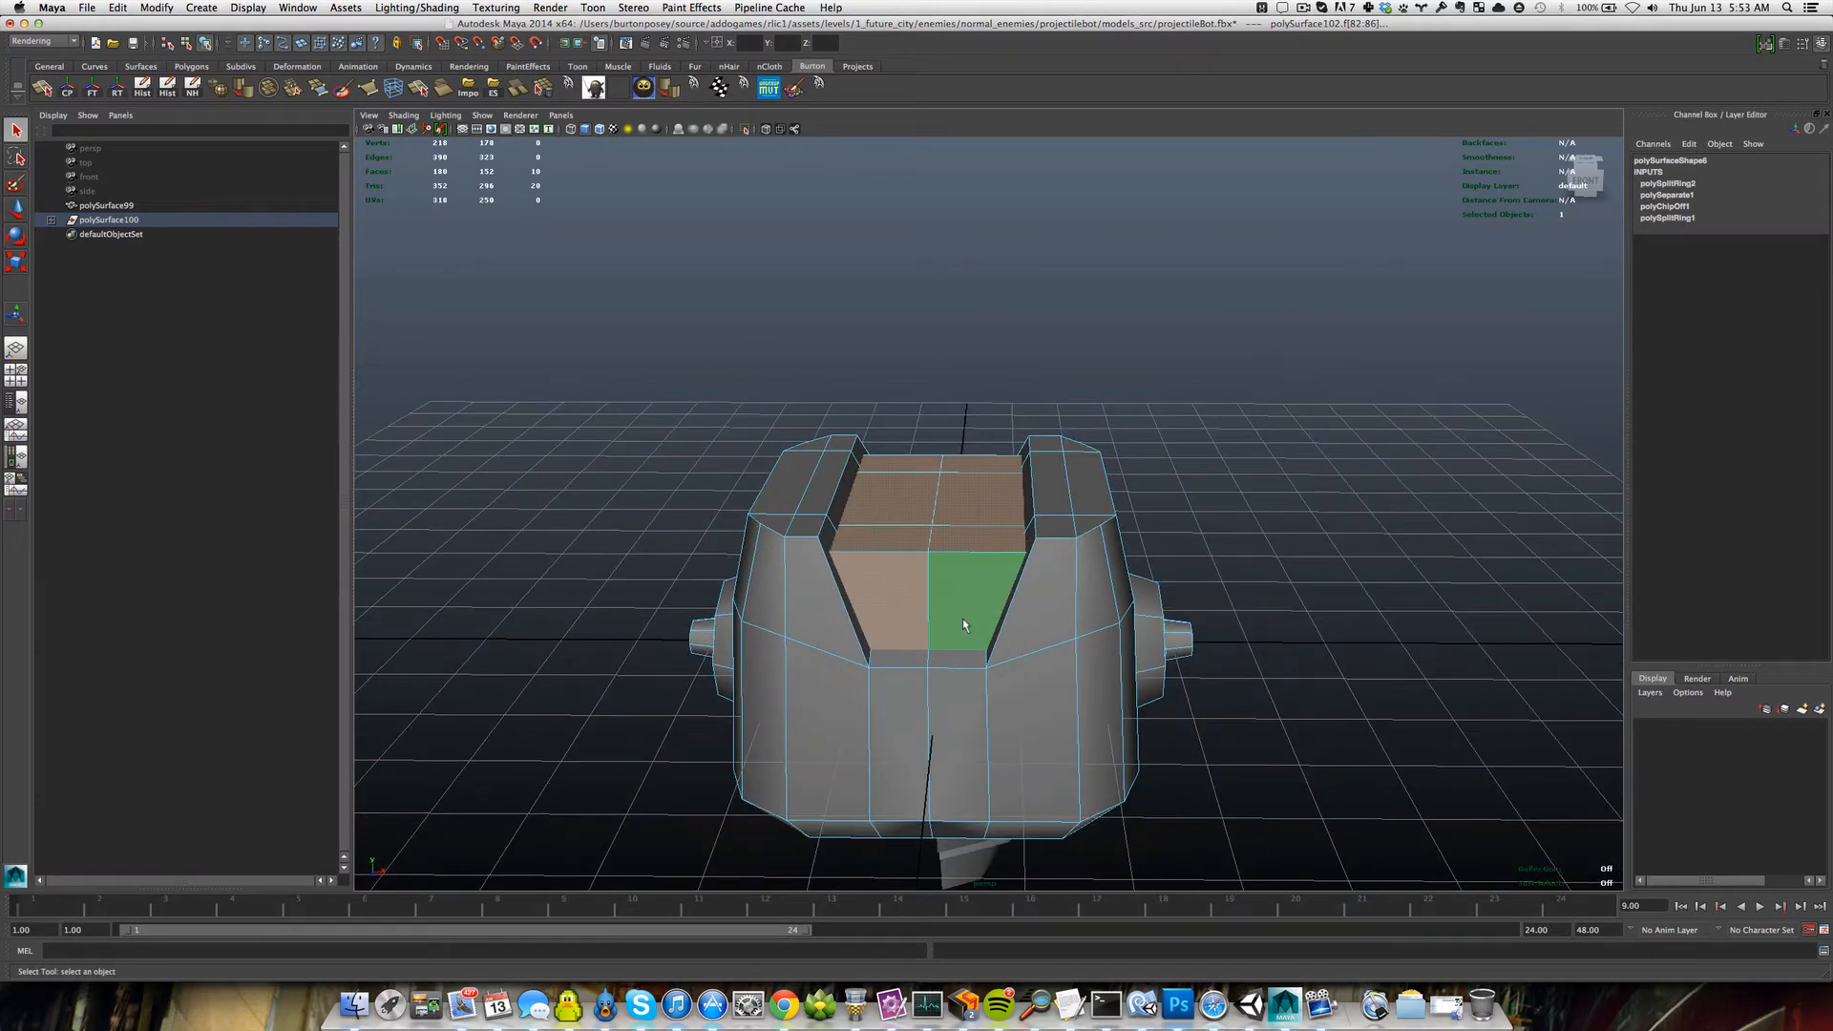
pyautogui.keyDown('alt'); pyautogui.moveTo(966, 621); pyautogui.dragTo(904, 556, button='middle'); pyautogui.keyUp('alt')
pyautogui.scroll(3, 917, 580)
pyautogui.scroll(-3, 917, 580)
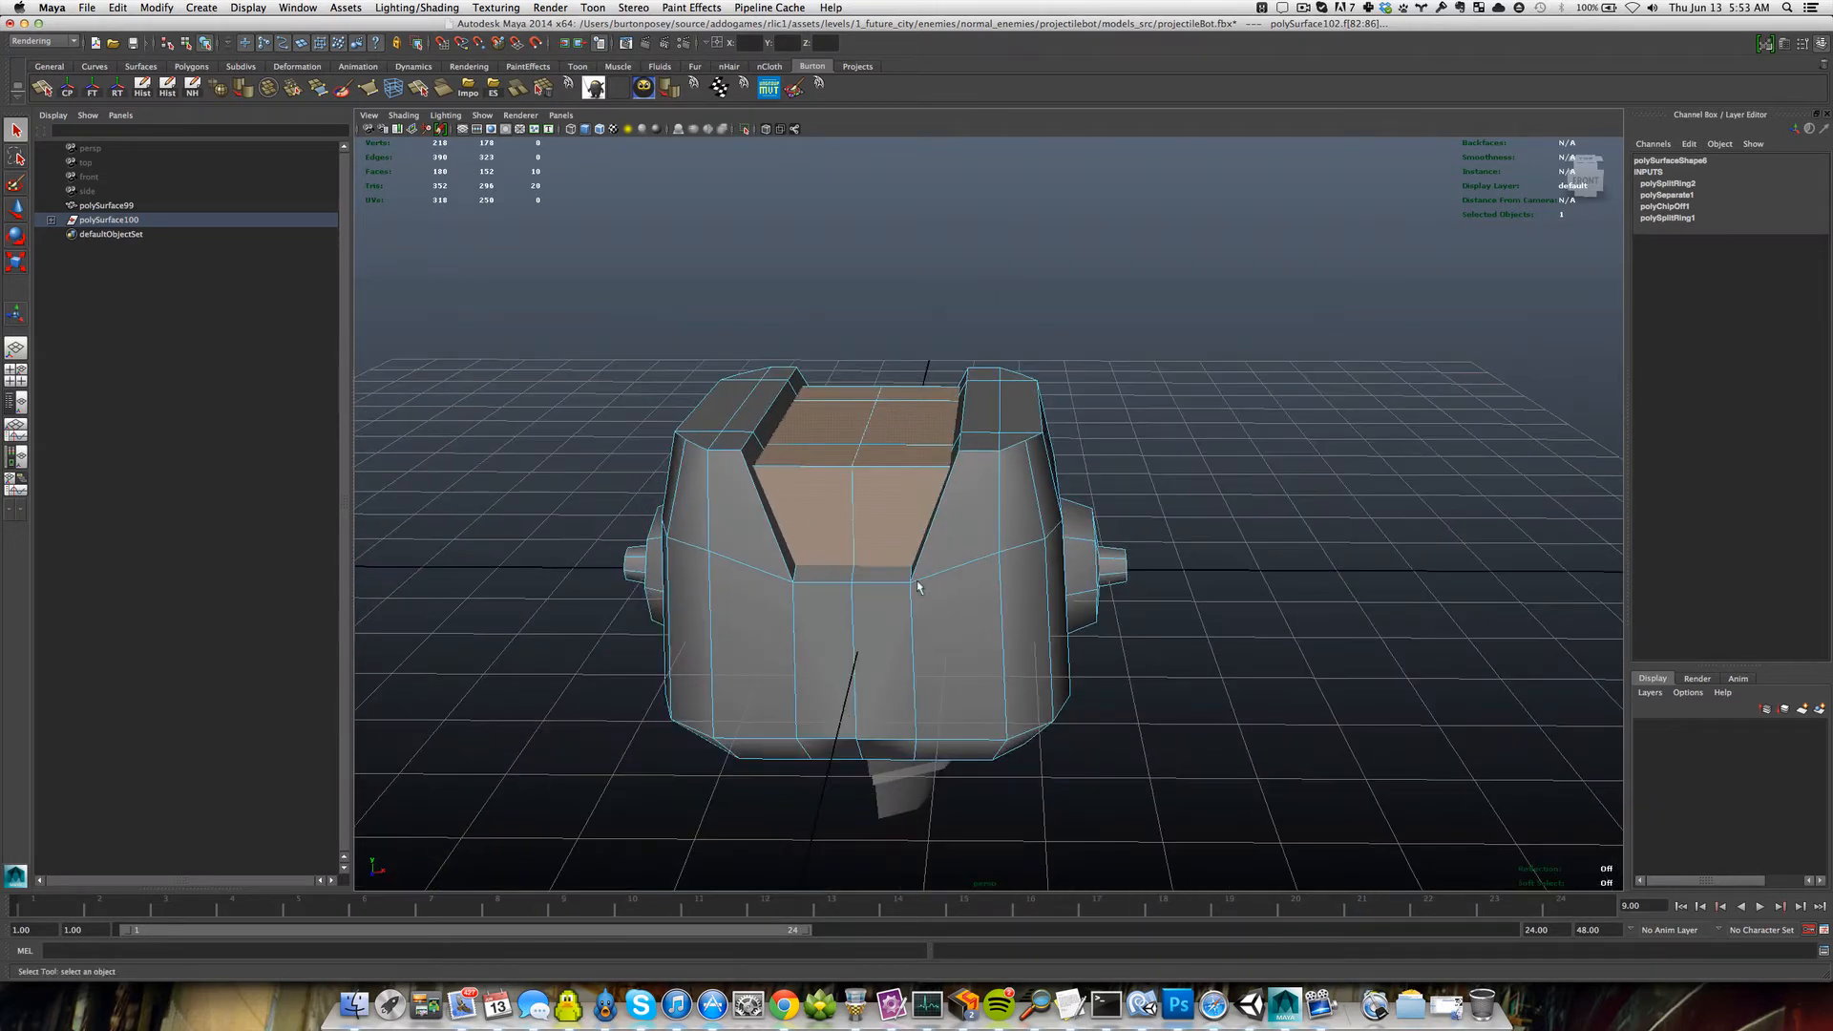
pyautogui.keyDown('alt'); pyautogui.moveTo(917, 581); pyautogui.dragTo(859, 558); pyautogui.keyUp('alt')
pyautogui.hotkey('ctrl', '1')
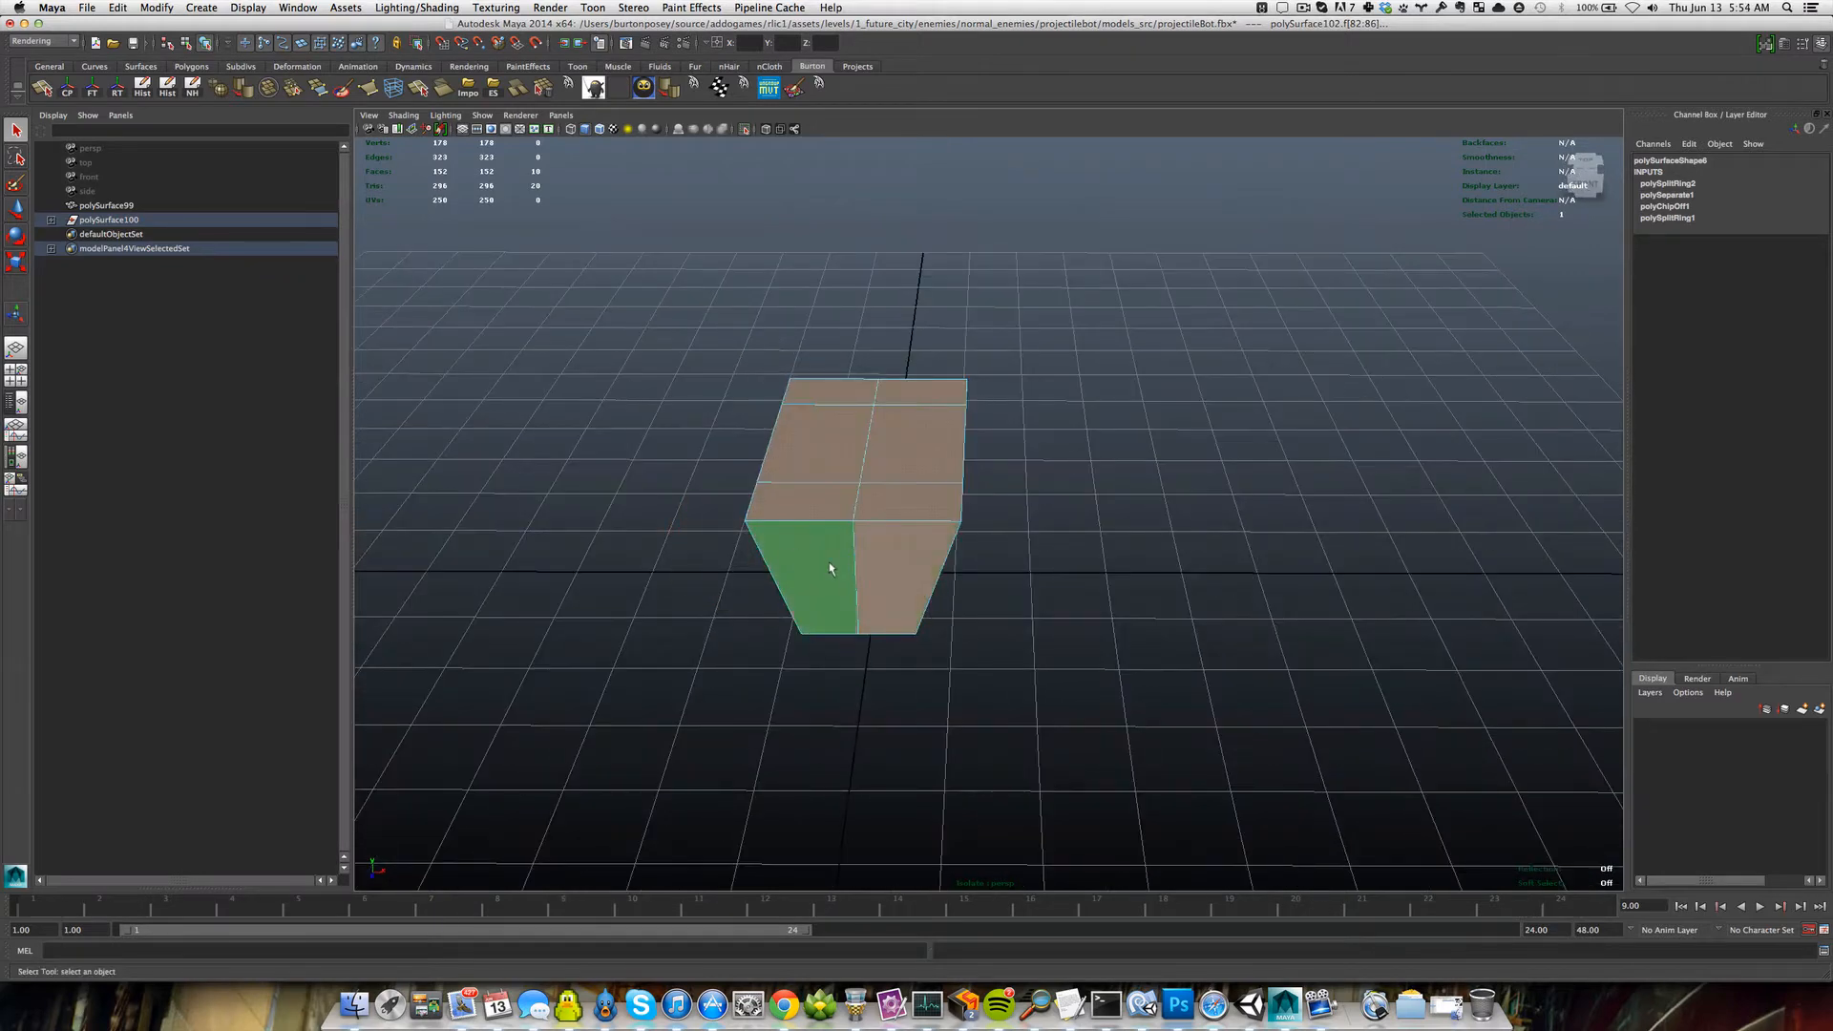
pyautogui.press('F8')
pyautogui.hotkey('ctrl', '1')
pyautogui.hotkey('ctrl', '1')
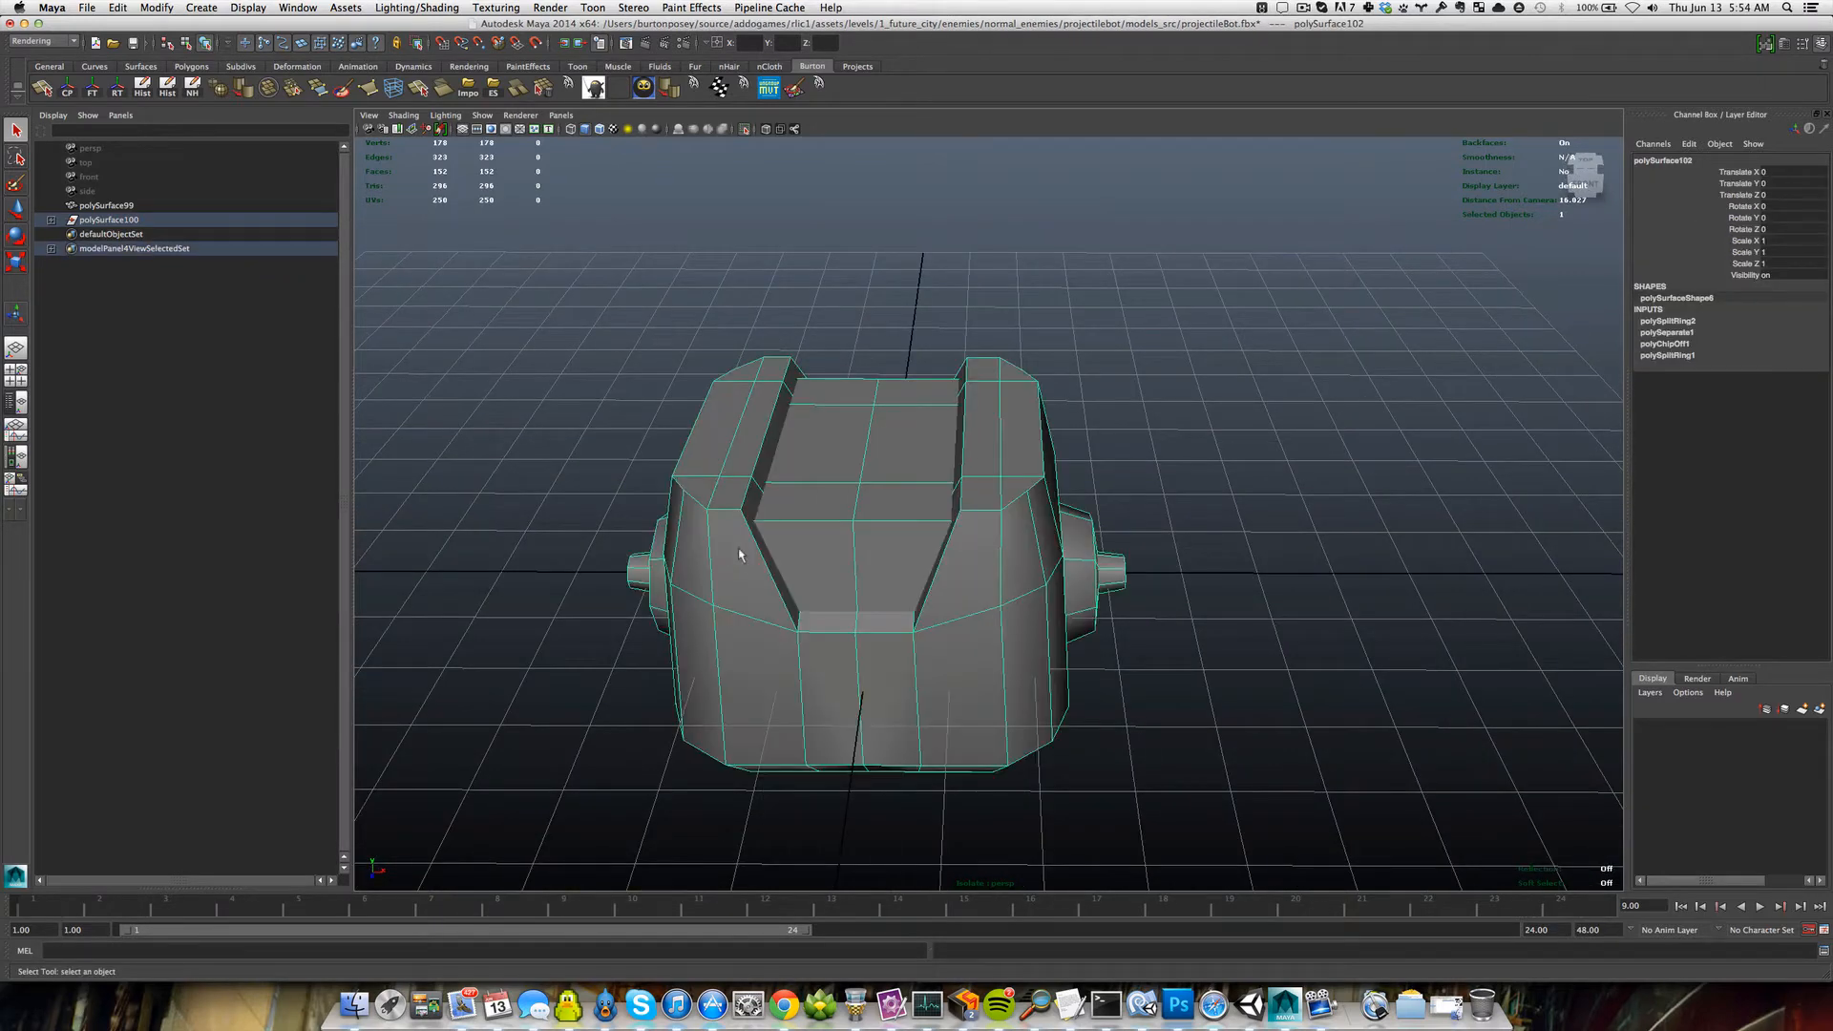
# Isolate the faces of the small cylinder on the body's side to examine them, and show the whole scene again.
pyautogui.scroll(5, 851, 703)
pyautogui.scroll(-5, 851, 703)
pyautogui.keyDown('alt'); pyautogui.moveTo(851, 704); pyautogui.dragTo(953, 603); pyautogui.keyUp('alt')
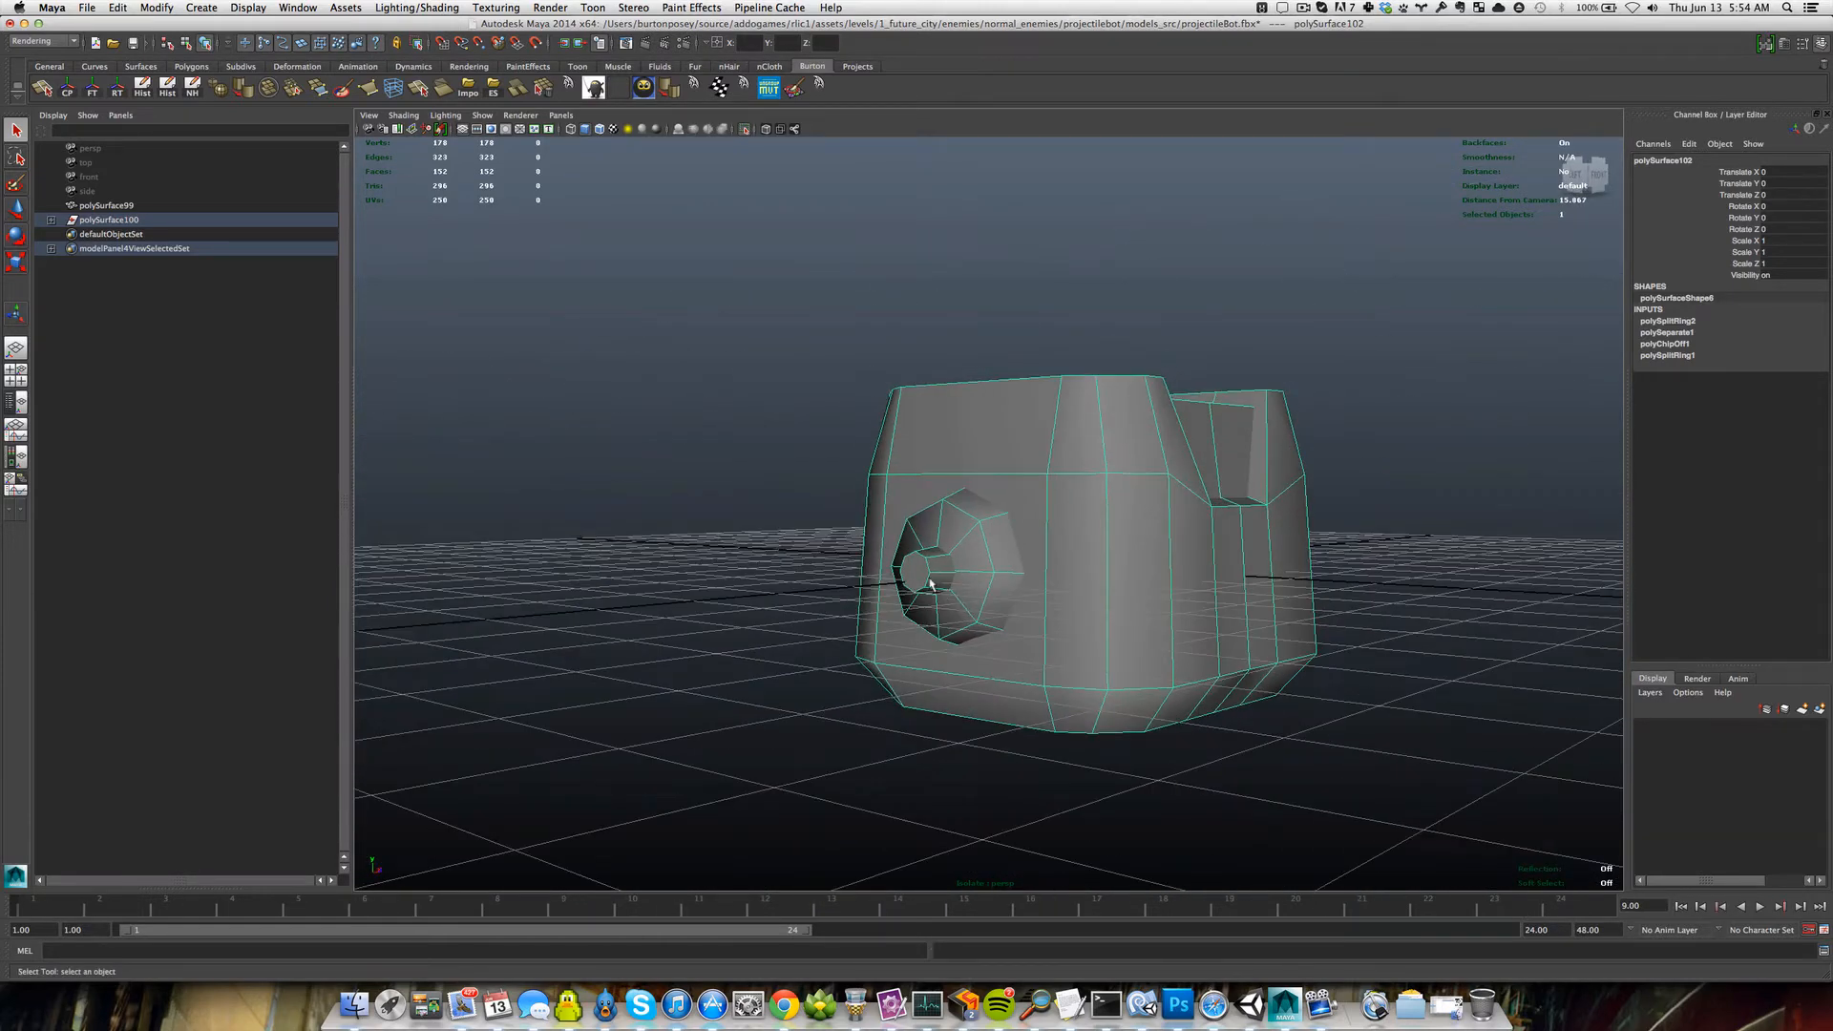
pyautogui.moveTo(930, 579); pyautogui.dragTo(930, 611, button='right')
pyautogui.hotkey('shift', 'i')
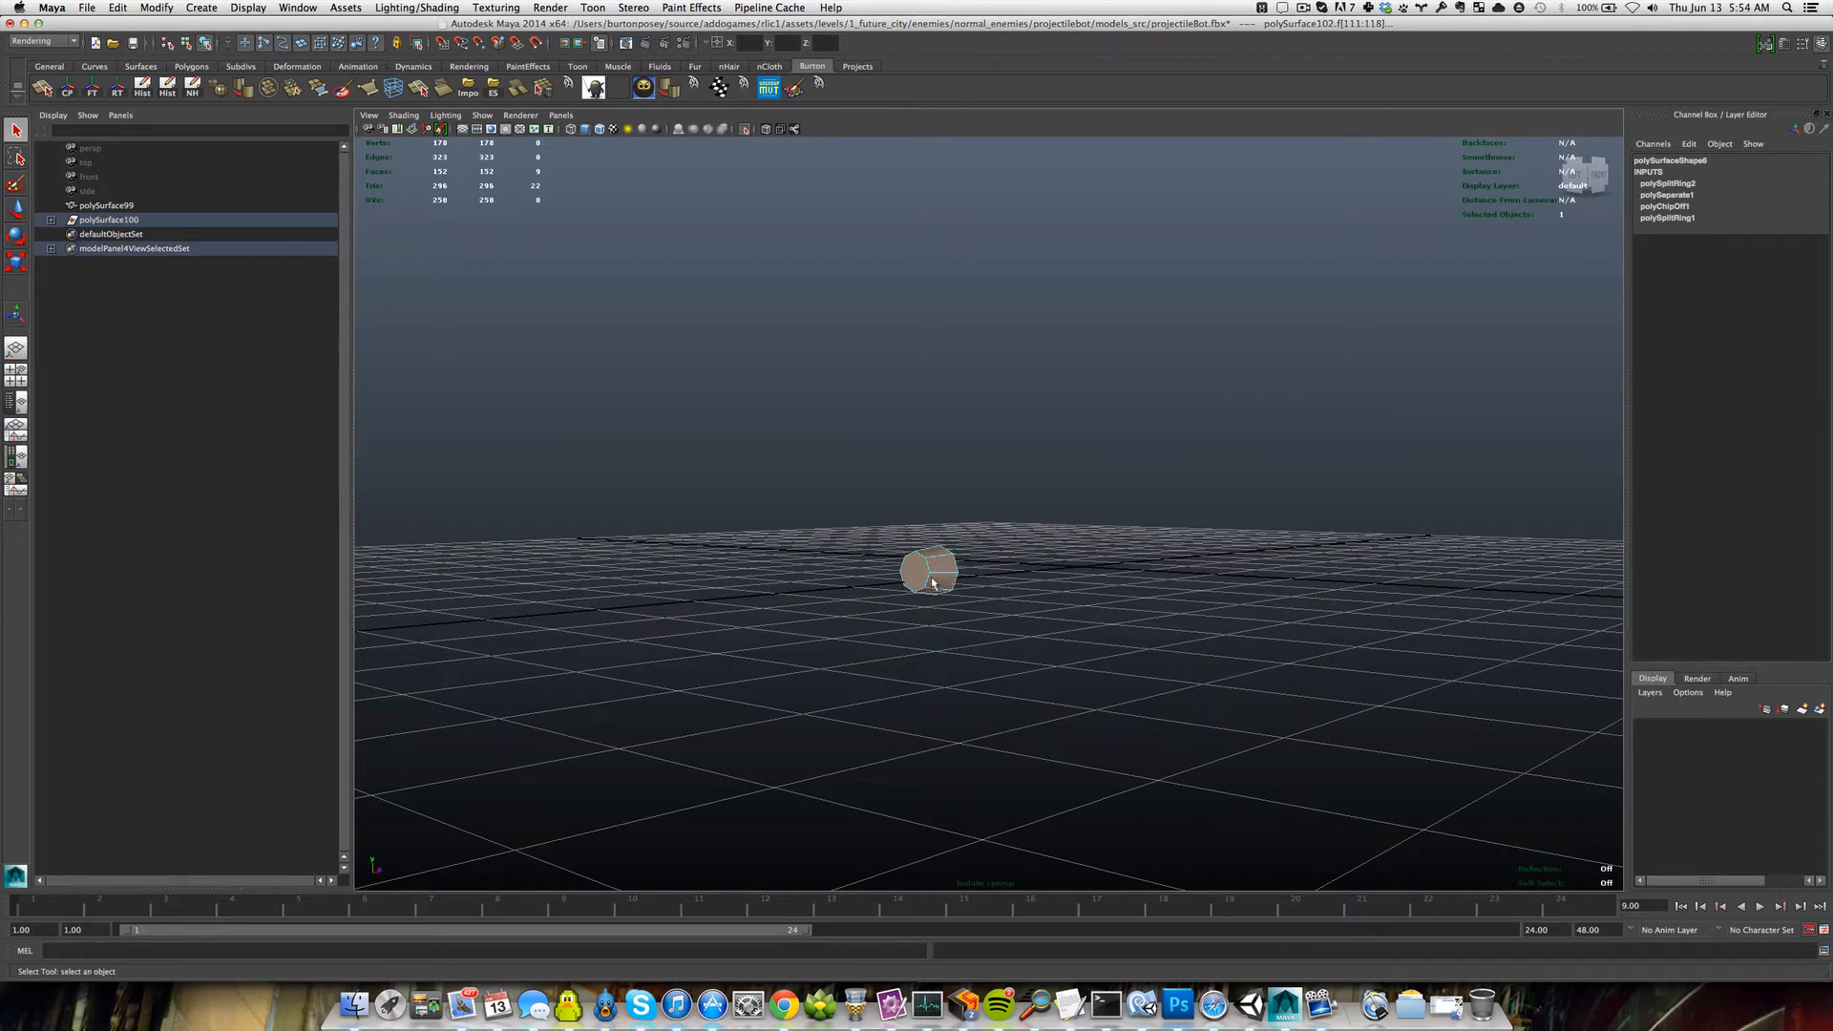
pyautogui.keyDown('alt'); pyautogui.moveTo(934, 583); pyautogui.dragTo(769, 611); pyautogui.keyUp('alt')
pyautogui.click(658, 554)
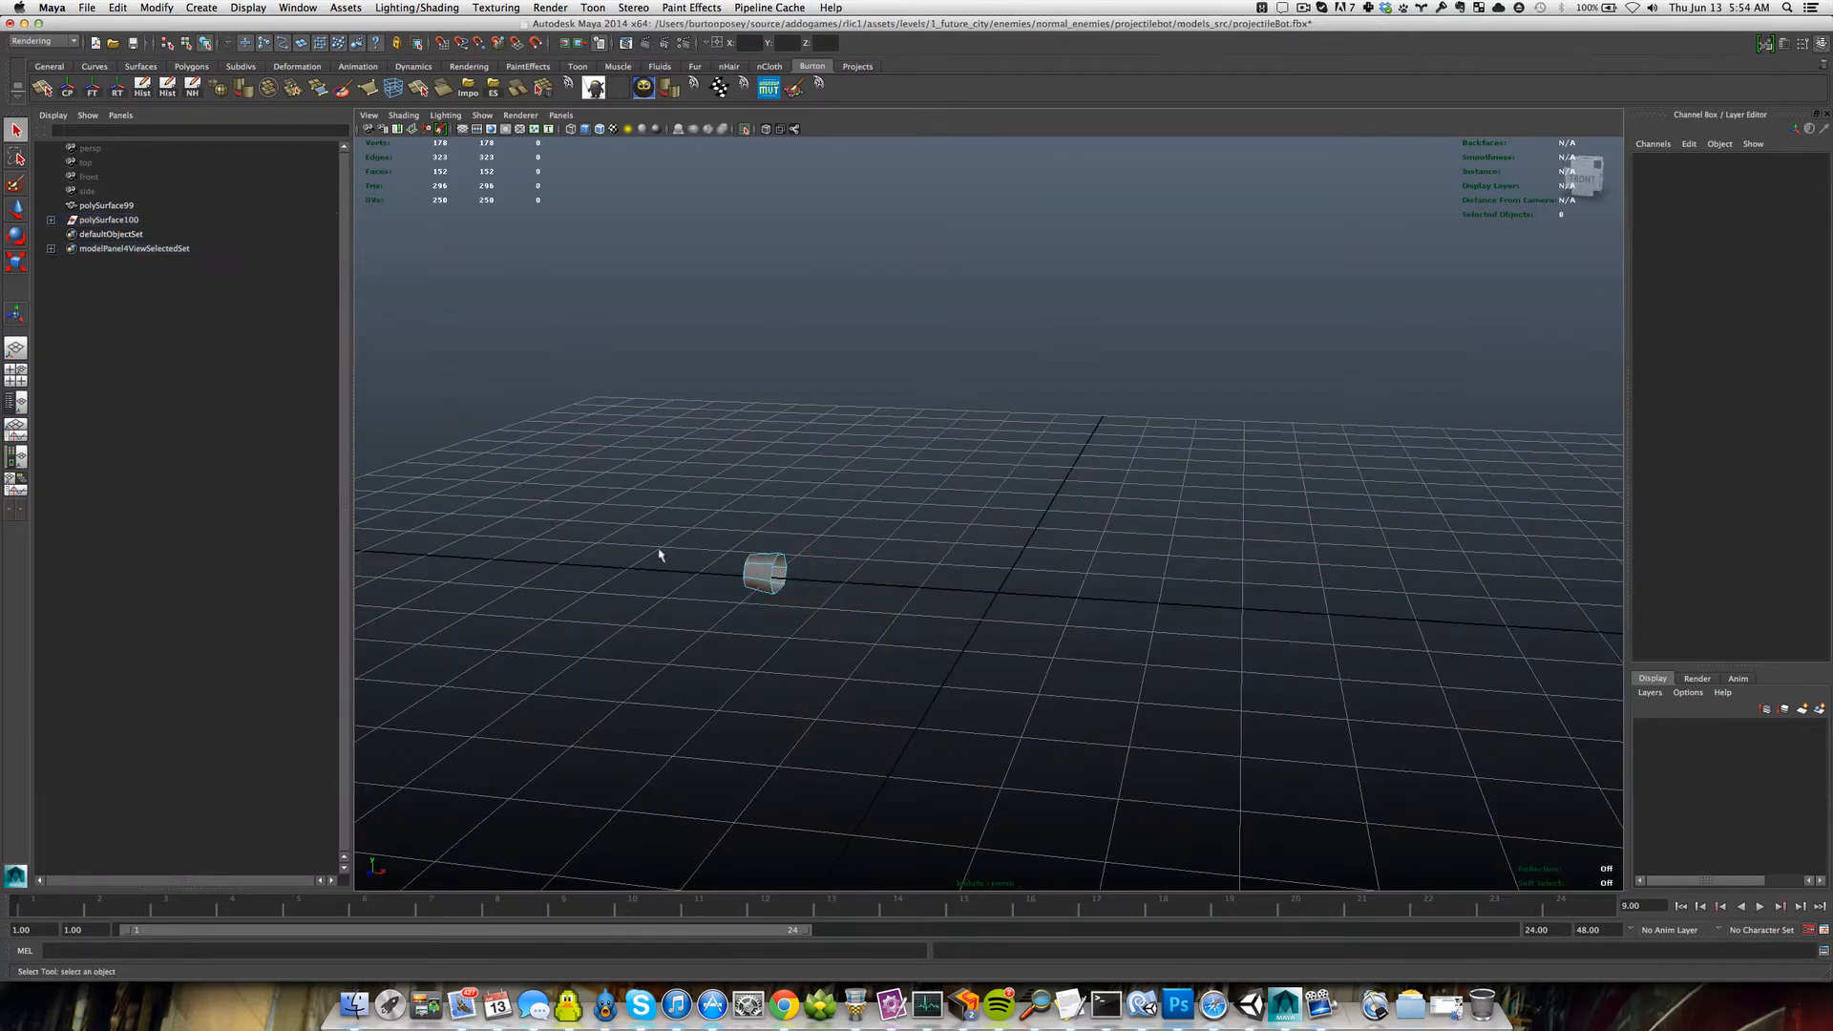
pyautogui.hotkey('shift', 'i')
# Examine the body's recessed channel and center loops from the front and from above.
pyautogui.keyDown('alt'); pyautogui.moveTo(1159, 655); pyautogui.dragTo(995, 692); pyautogui.keyUp('alt')
pyautogui.scroll(-2, 1079, 637)
pyautogui.scroll(5, 1076, 687)
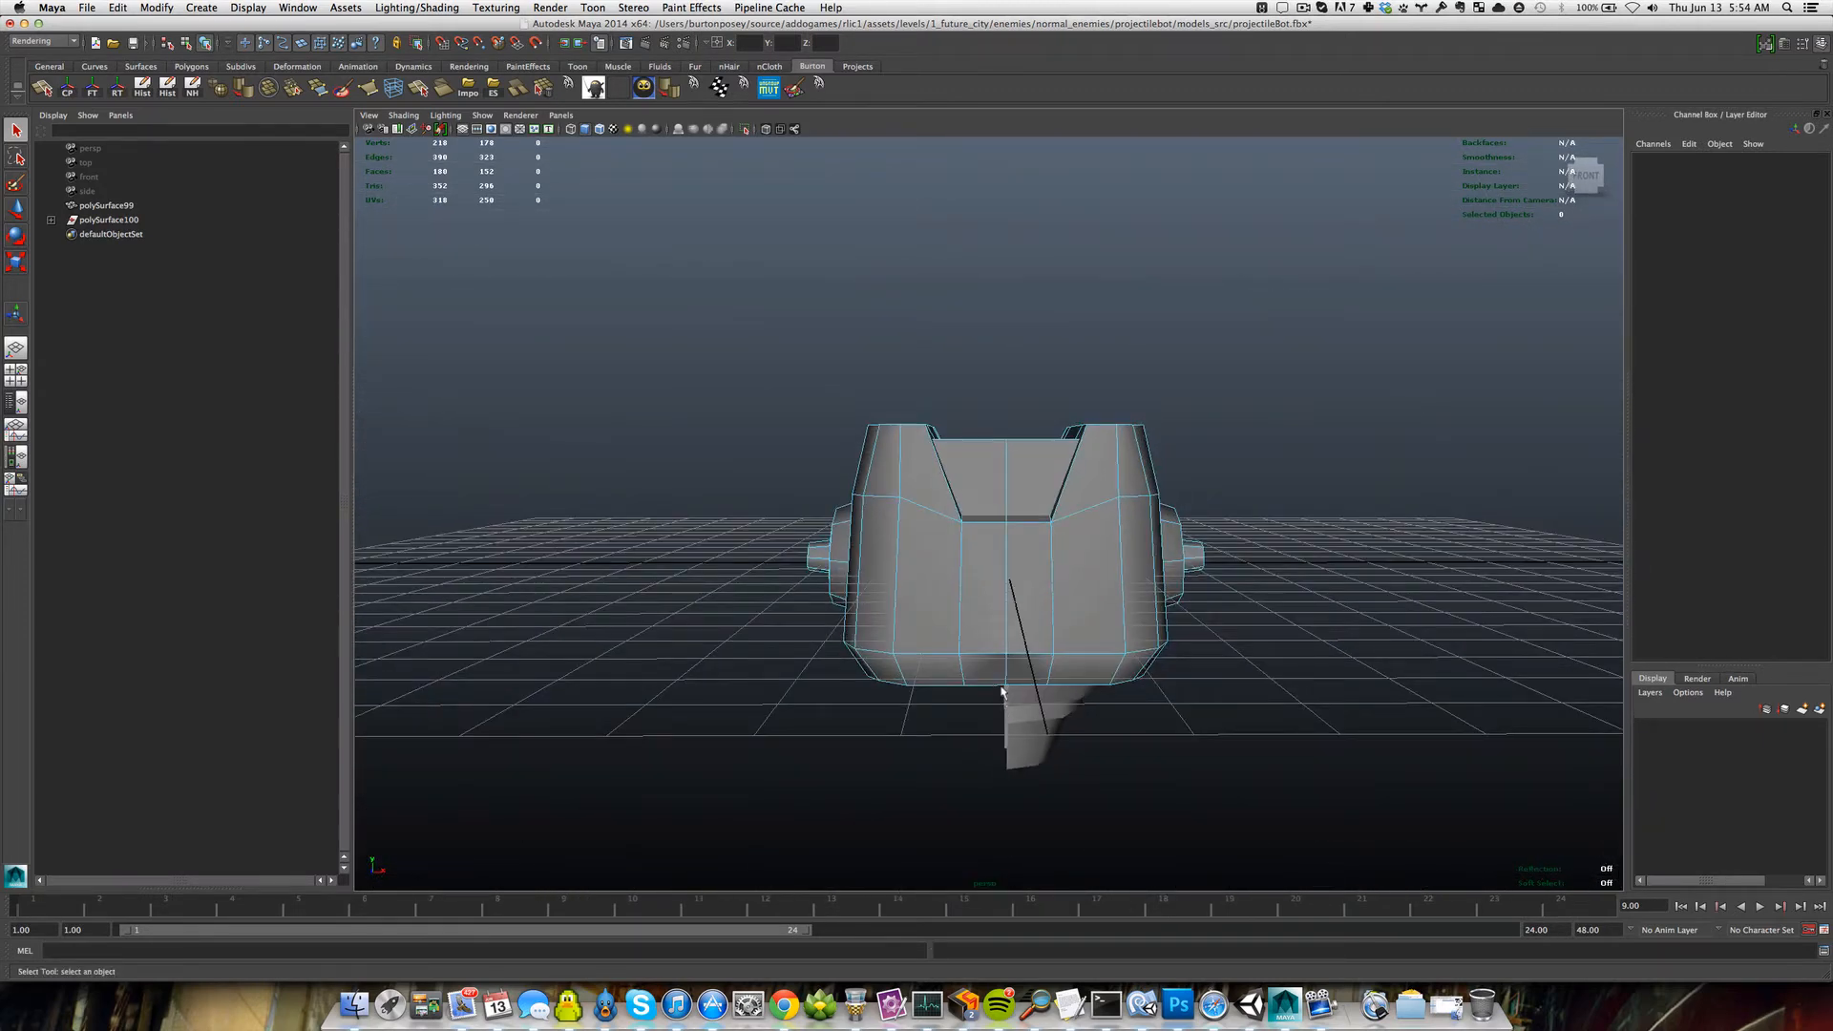
pyautogui.scroll(4, 1027, 634)
pyautogui.keyDown('alt'); pyautogui.moveTo(1029, 632); pyautogui.dragTo(1014, 764); pyautogui.keyUp('alt')
pyautogui.scroll(-3, 1037, 659)
pyautogui.keyDown('alt'); pyautogui.moveTo(1034, 611); pyautogui.dragTo(969, 520, button='middle'); pyautogui.keyUp('alt')
pyautogui.scroll(4, 990, 601)
pyautogui.scroll(-3, 990, 603)
pyautogui.keyDown('alt'); pyautogui.moveTo(990, 604); pyautogui.dragTo(1015, 642, button='middle'); pyautogui.keyUp('alt')
pyautogui.keyDown('alt'); pyautogui.moveTo(1015, 642); pyautogui.dragTo(1031, 637); pyautogui.keyUp('alt')
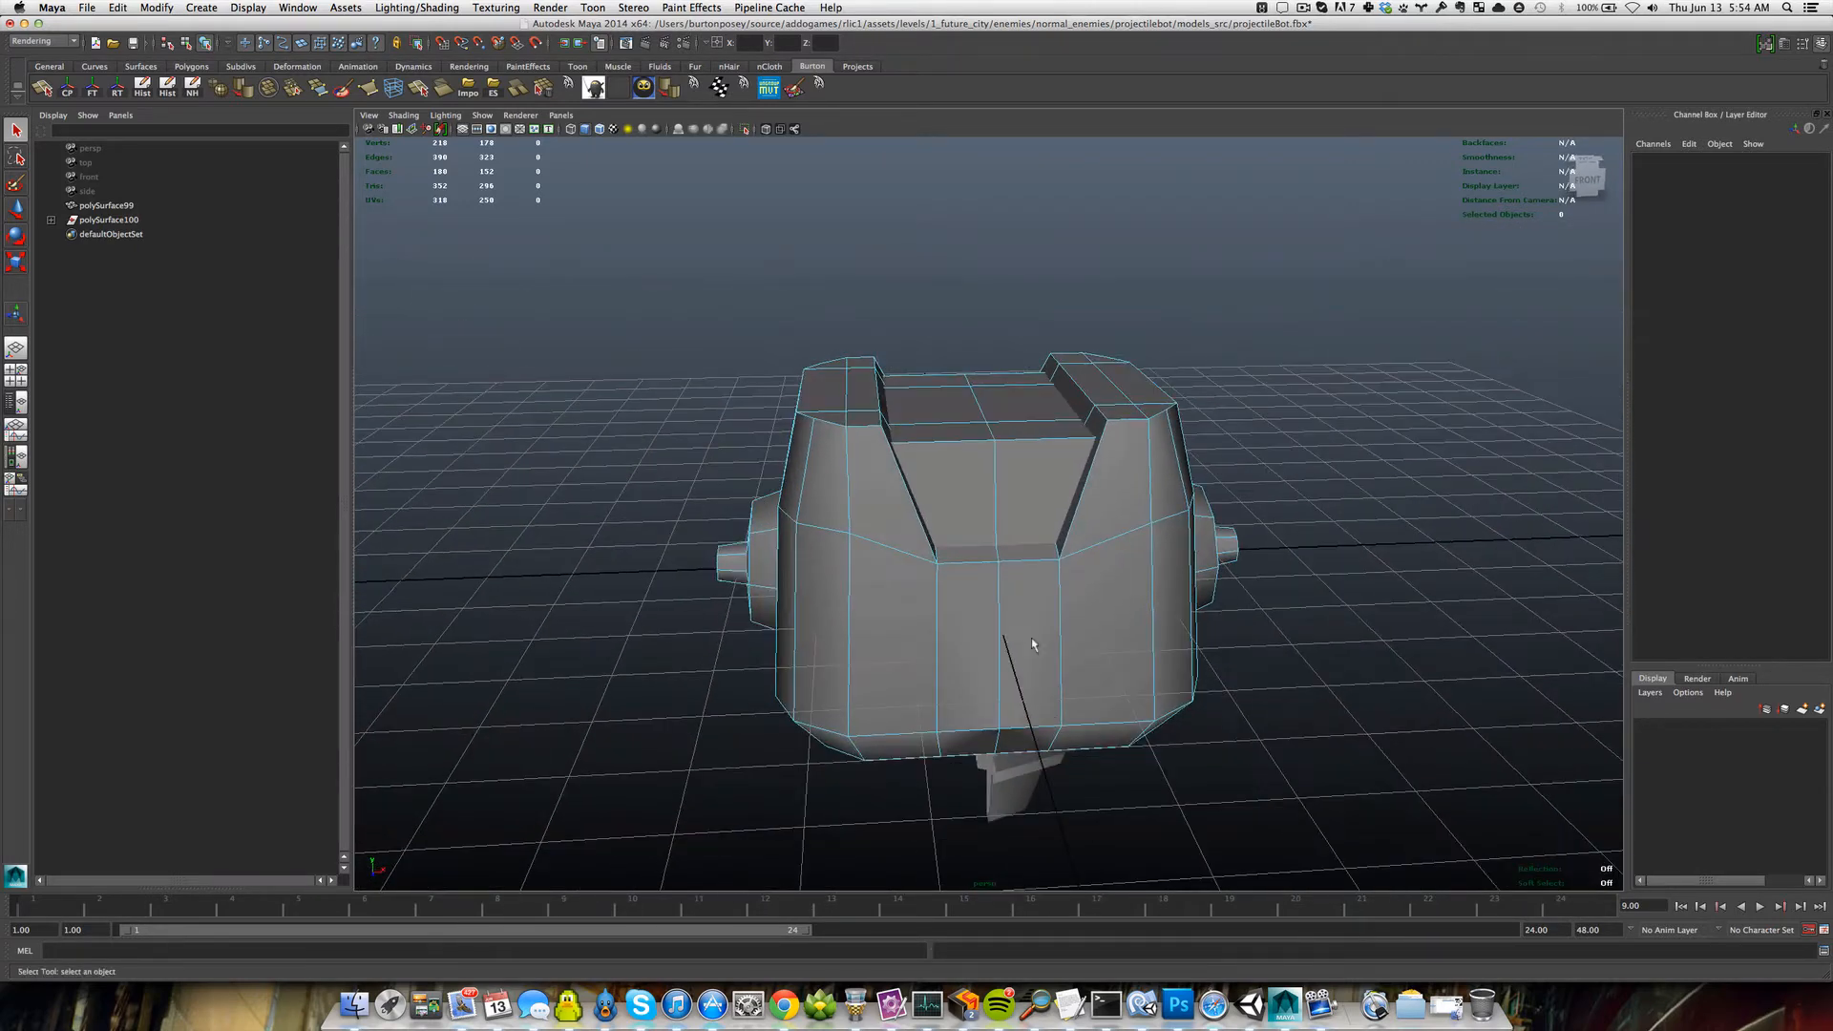
pyautogui.scroll(2, 1031, 638)
pyautogui.keyDown('alt'); pyautogui.moveTo(1031, 637); pyautogui.dragTo(980, 684, button='middle'); pyautogui.keyUp('alt')
# Select the upper faces of the recessed channel, move them down along Y, and return to object mode.
pyautogui.rightClick(903, 460)
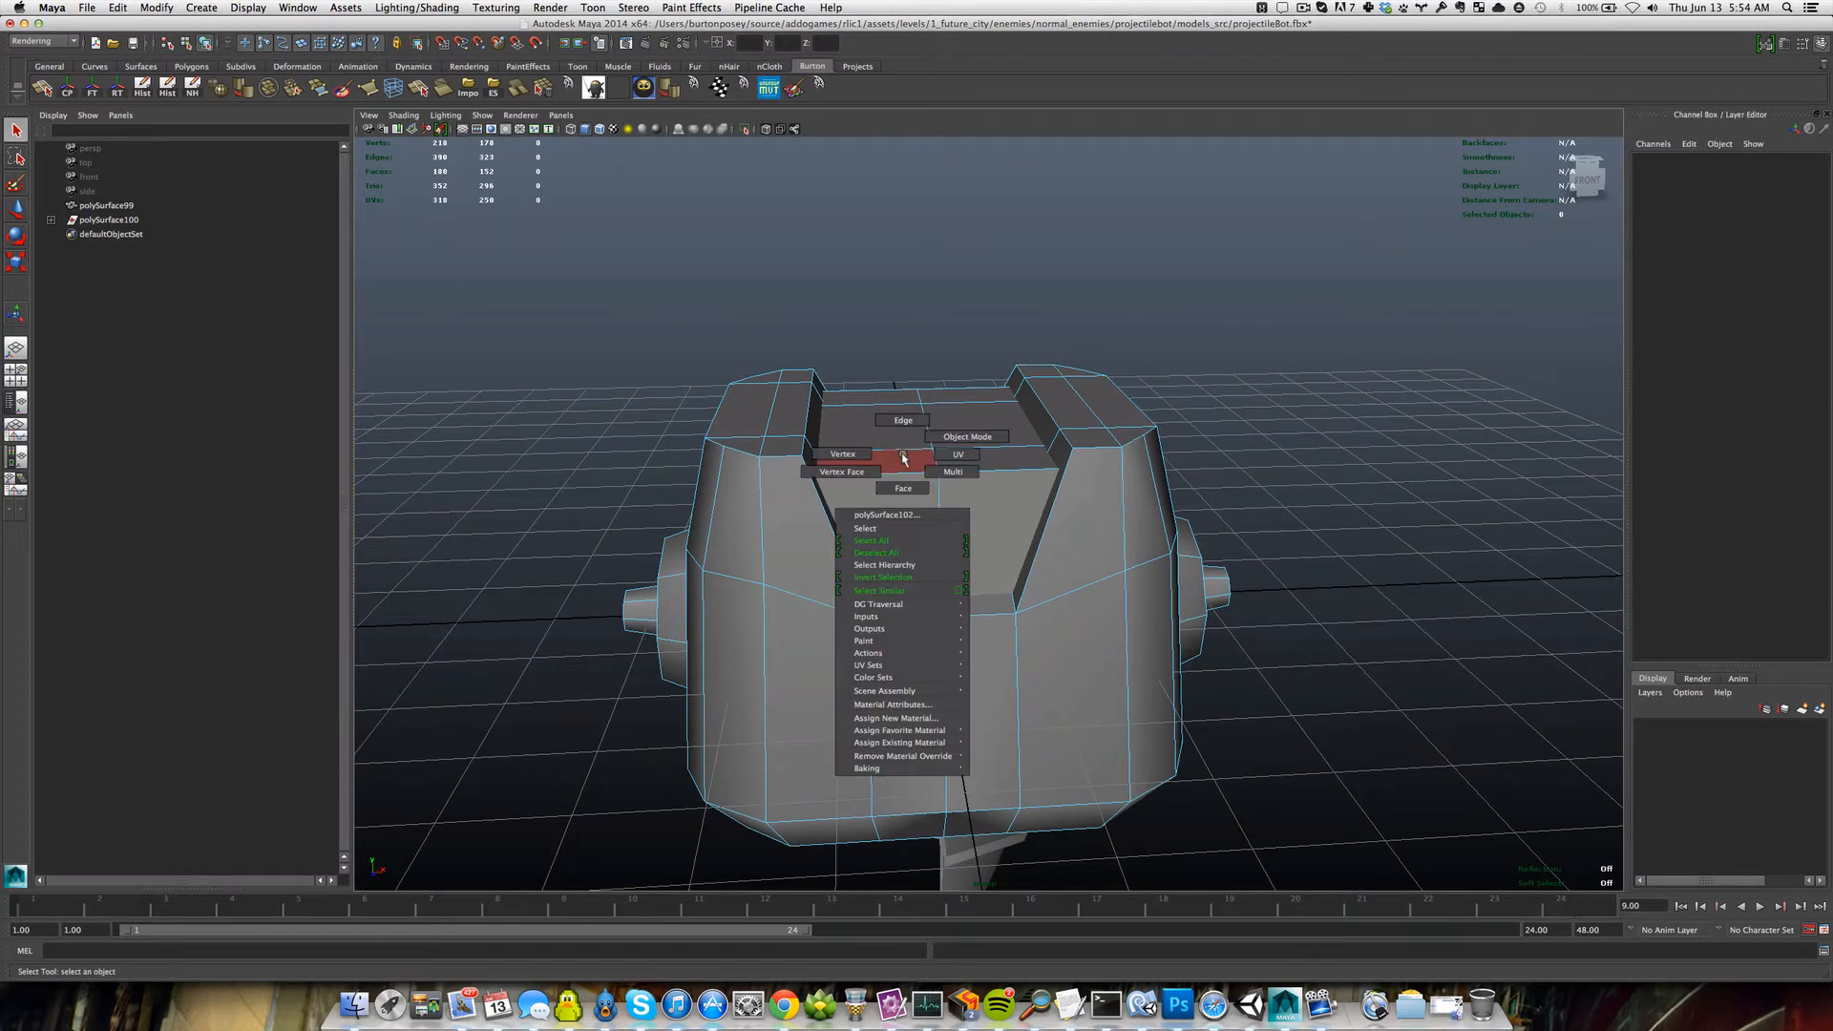
pyautogui.rightClick(909, 464)
pyautogui.click(909, 496)
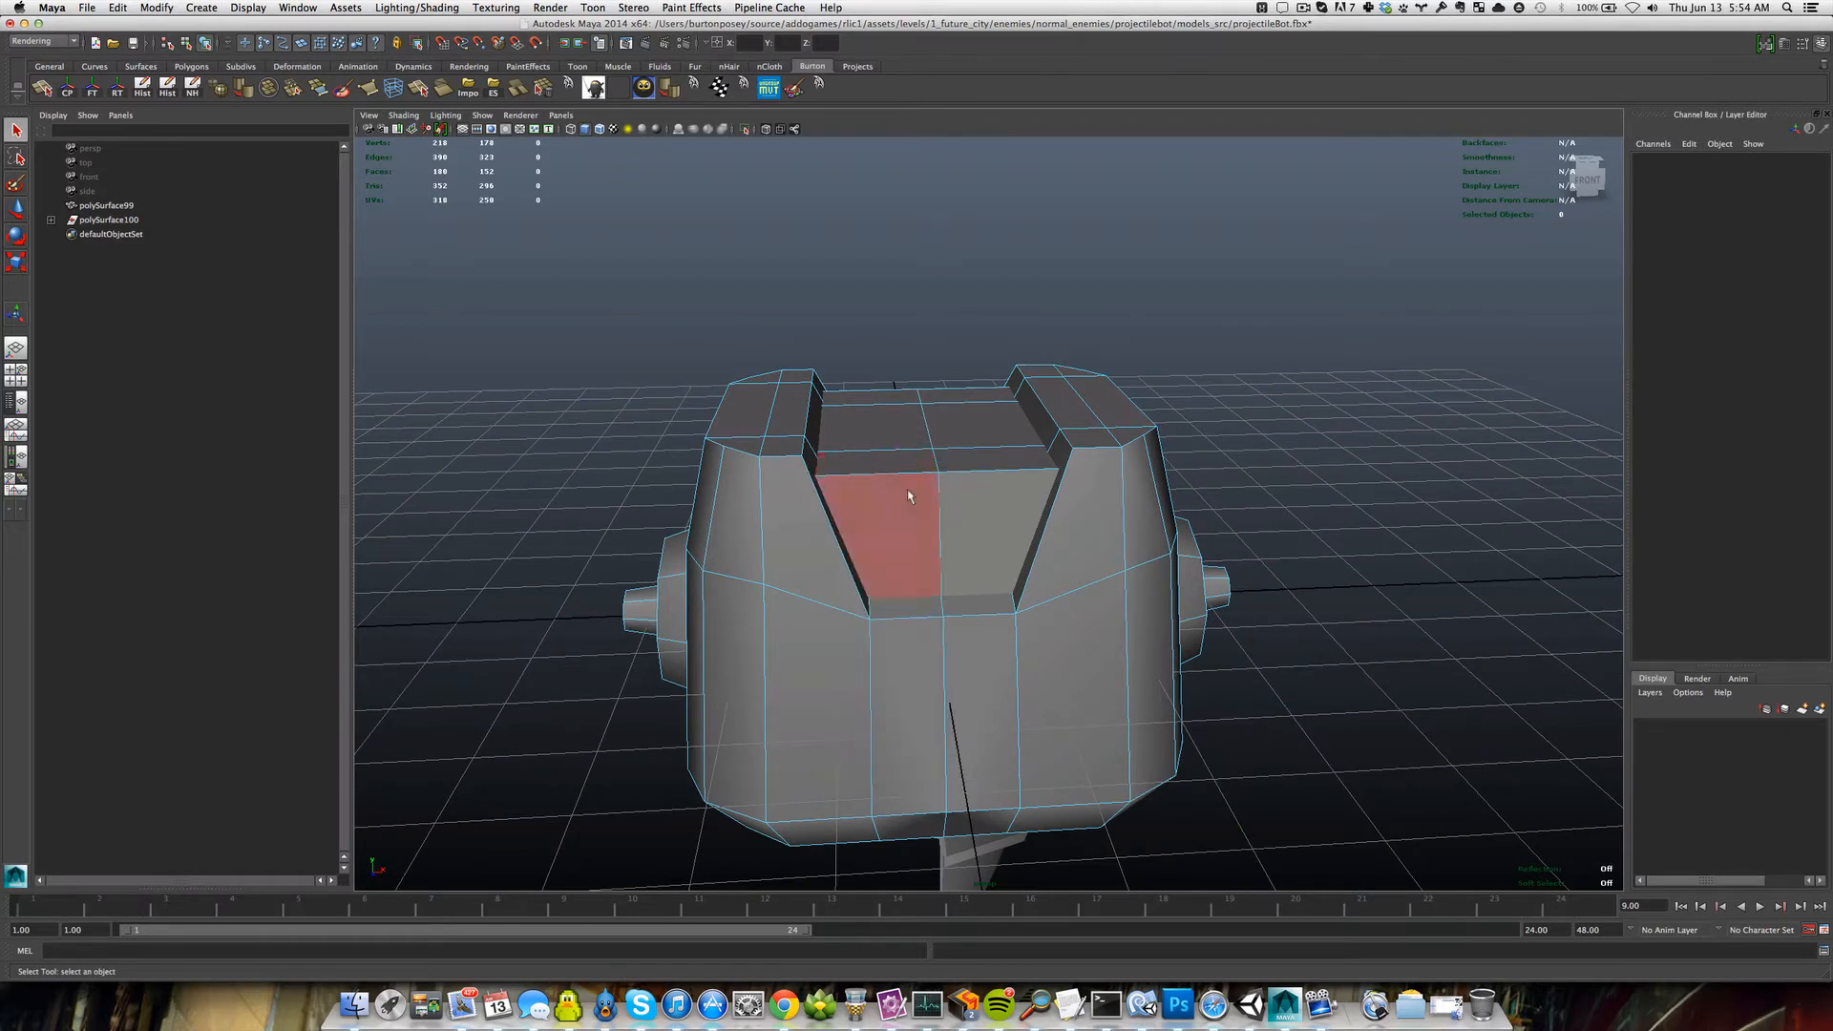
pyautogui.click(953, 401)
pyautogui.keyDown('shift'); pyautogui.click(884, 433); pyautogui.keyUp('shift')
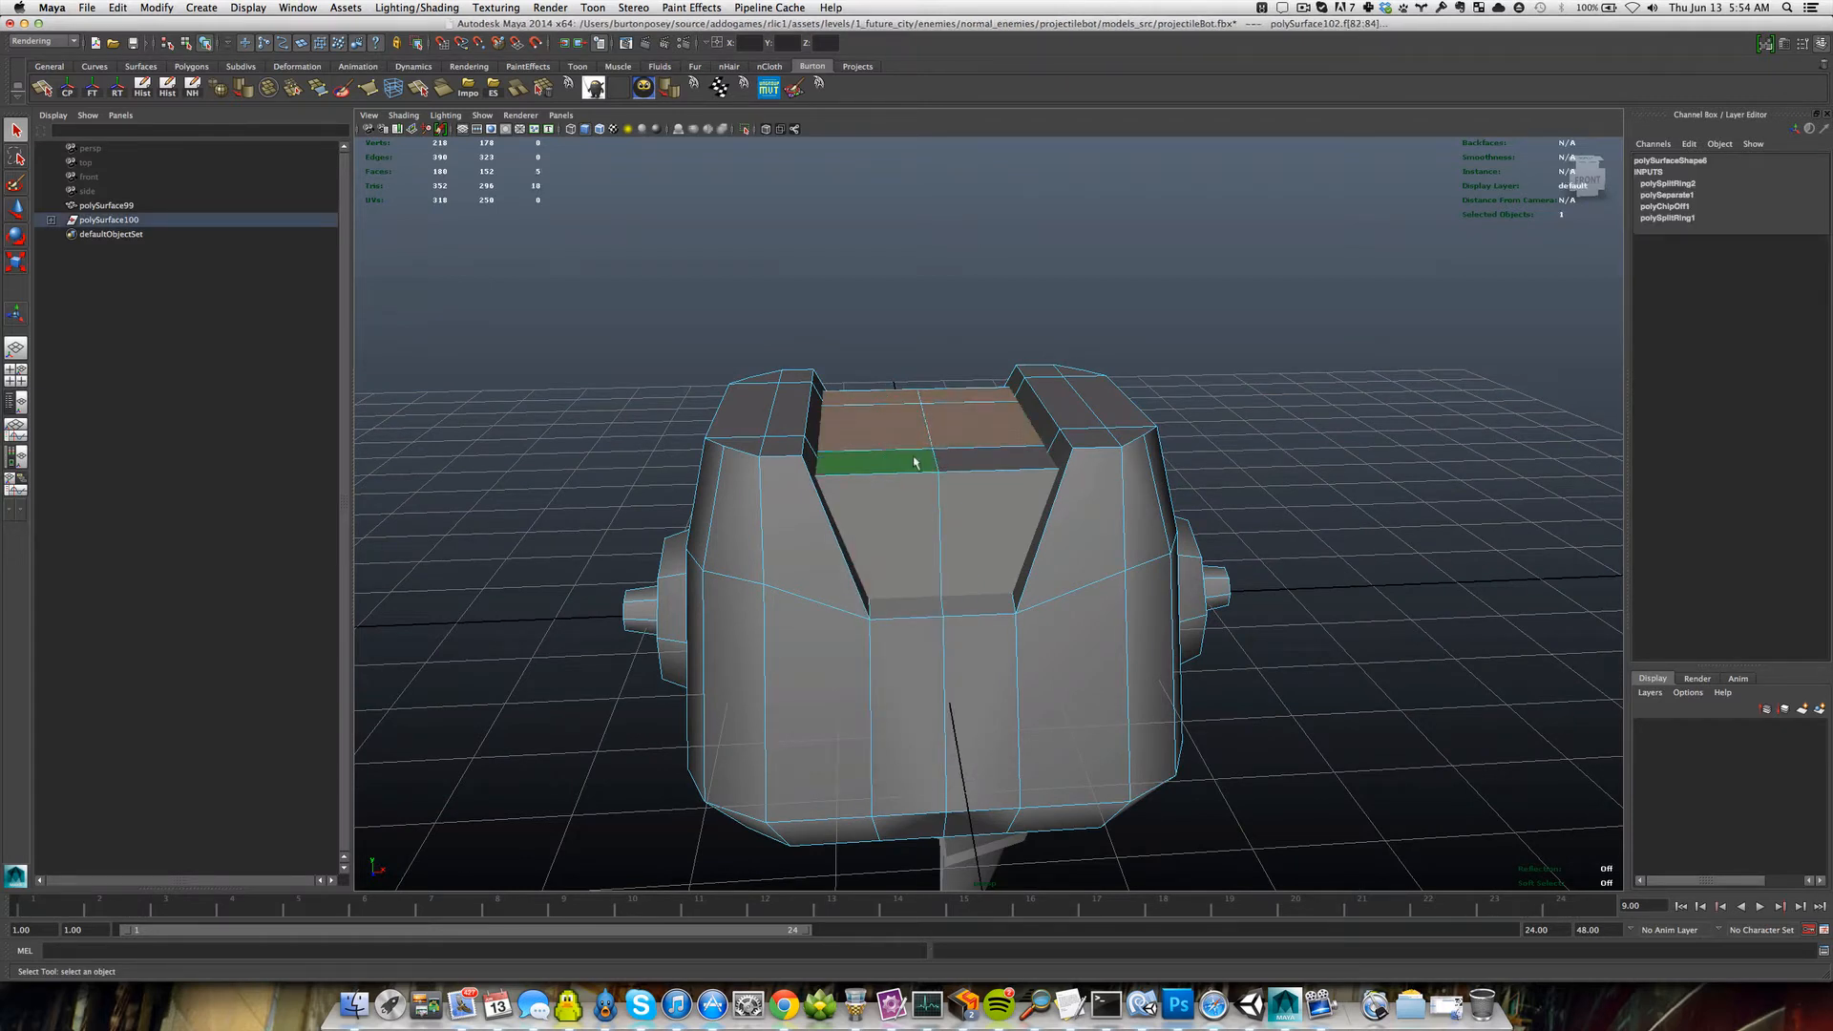
pyautogui.press('w')
pyautogui.moveTo(962, 464)
pyautogui.keyDown('alt'); pyautogui.mouseDown()
pyautogui.moveTo(936, 471)
pyautogui.moveTo(937, 450)
pyautogui.mouseUp(); pyautogui.keyUp('alt')
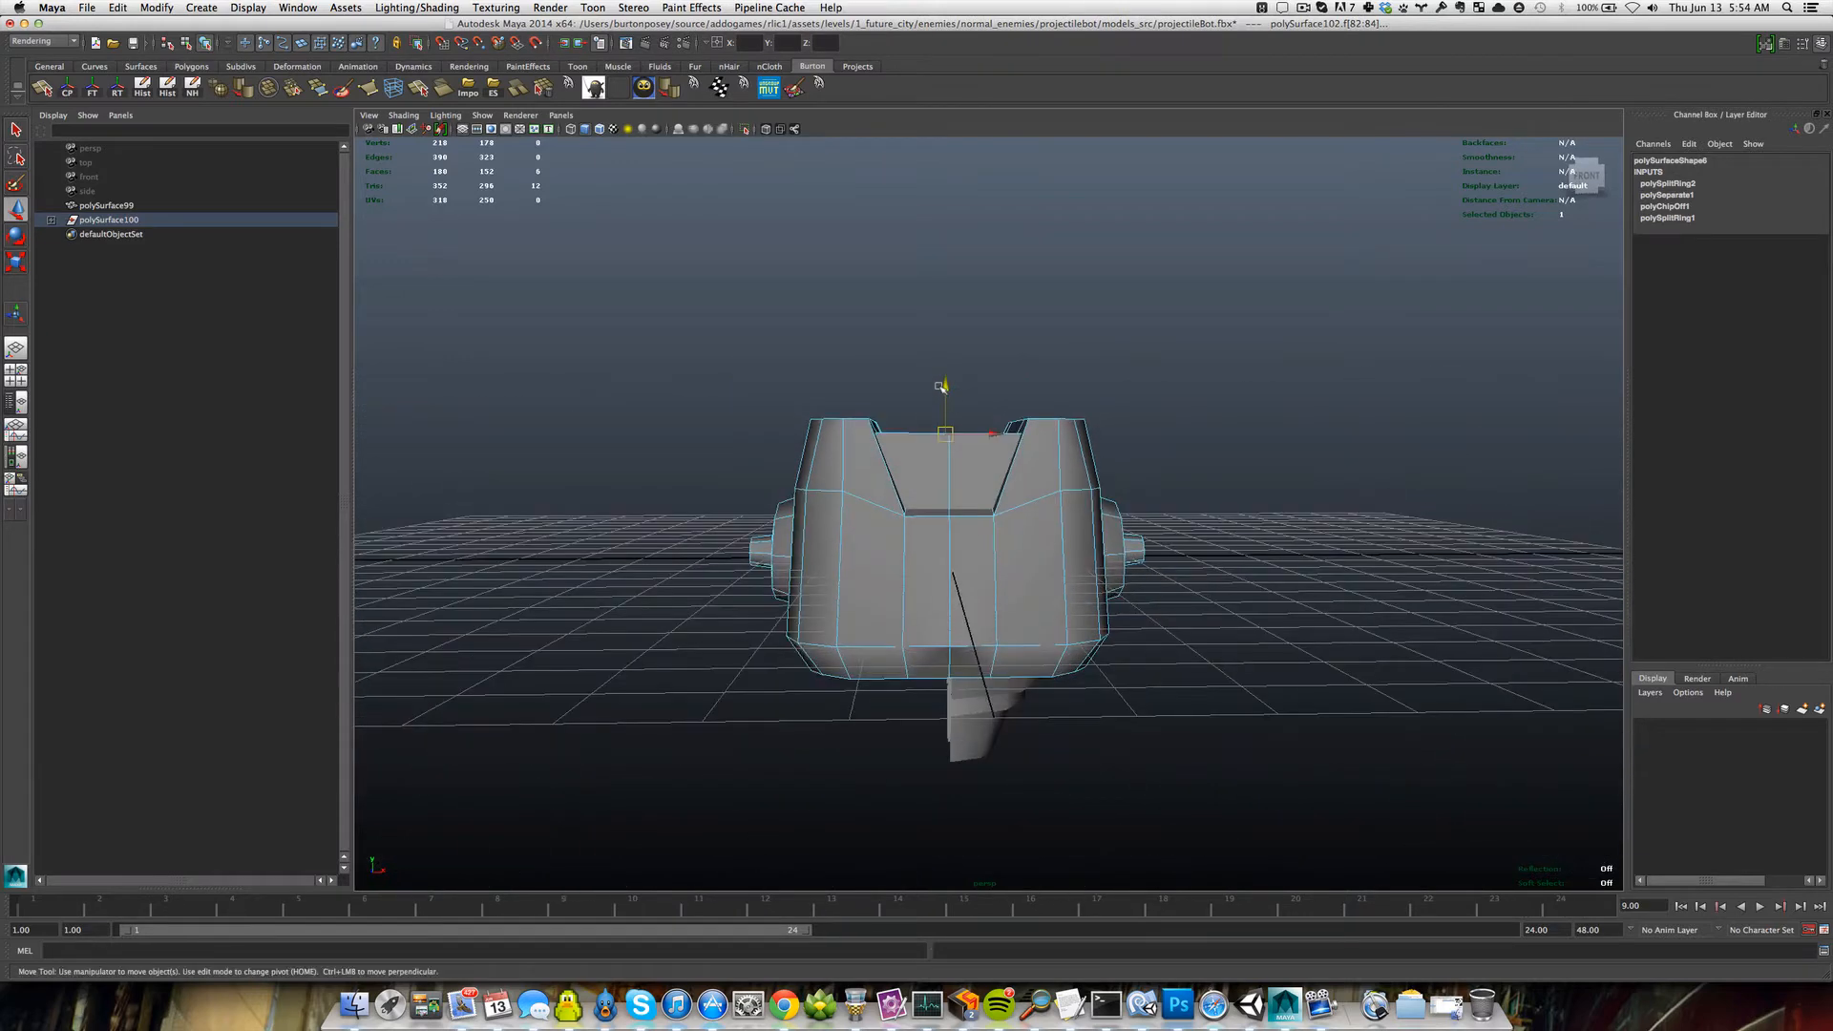
pyautogui.press('q')
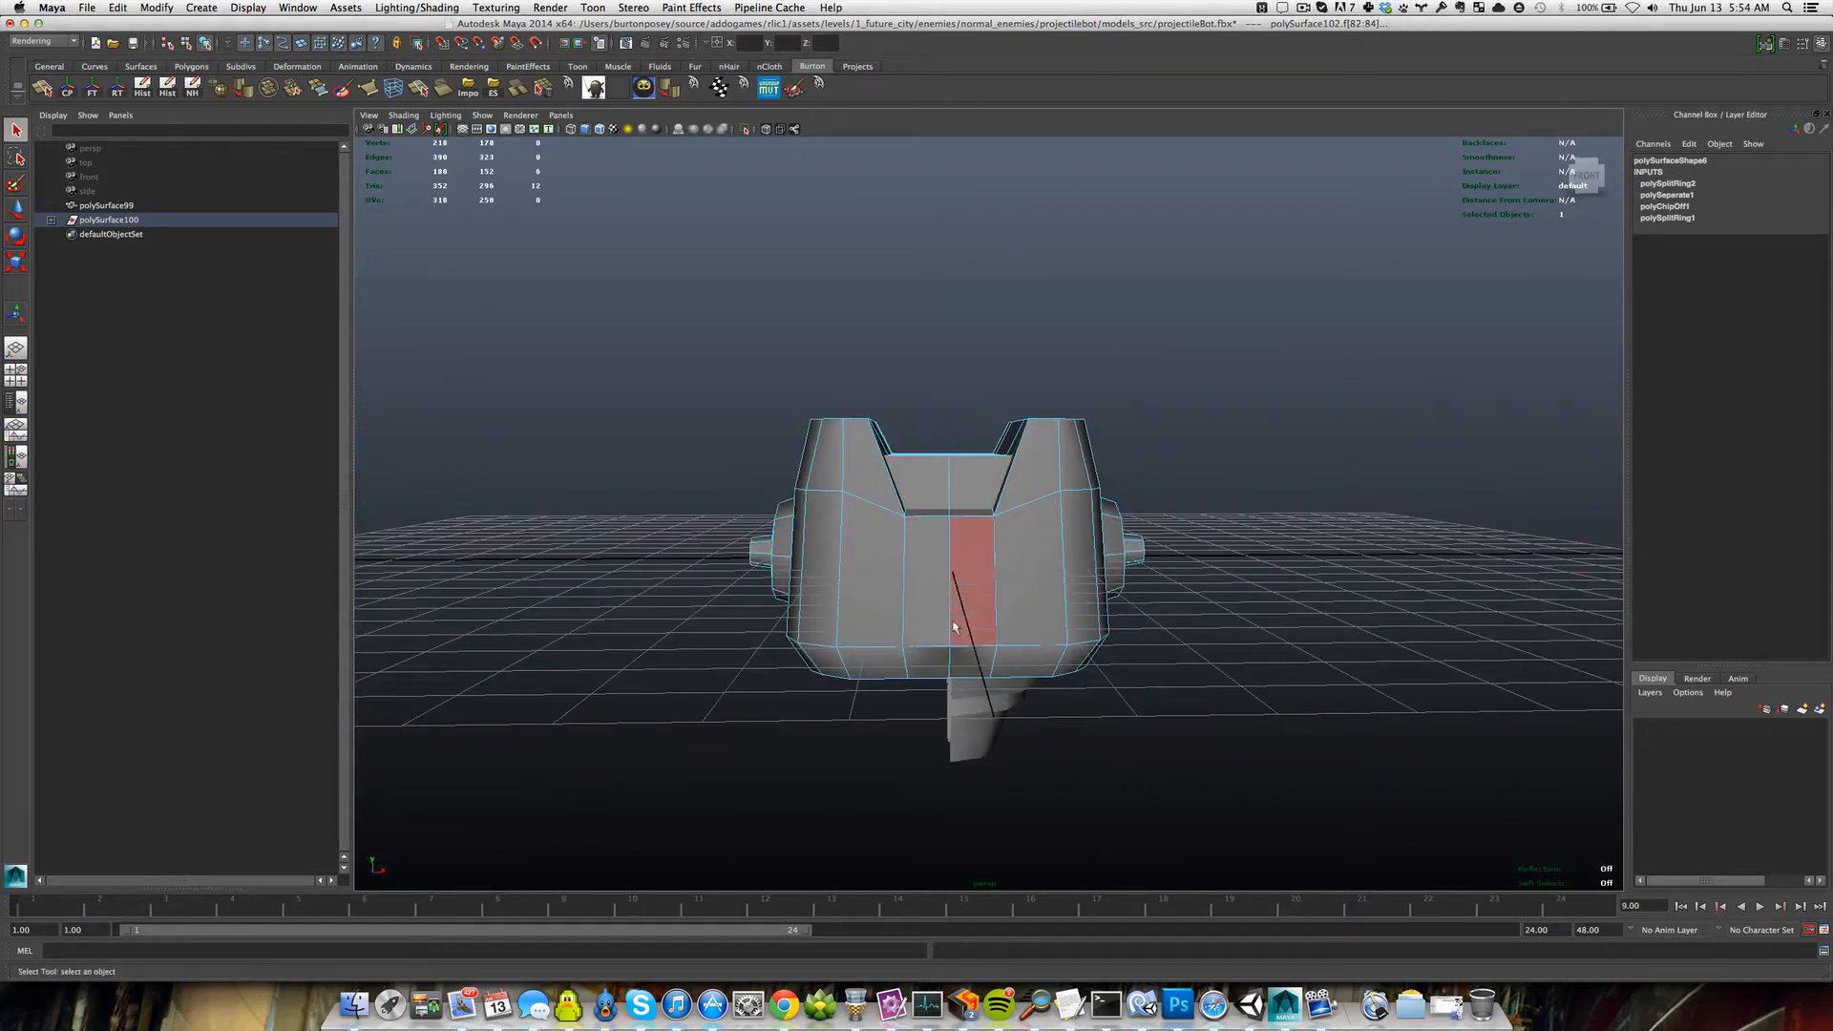
pyautogui.keyDown('alt'); pyautogui.moveTo(954, 627); pyautogui.dragTo(924, 605, button='middle'); pyautogui.keyUp('alt')
pyautogui.moveTo(949, 439); pyautogui.dragTo(985, 406, button='right')
# Select the two center faces on the body's lower front bevel above the nozzle and delete them.
pyautogui.keyDown('alt'); pyautogui.moveTo(920, 482); pyautogui.dragTo(940, 411); pyautogui.keyUp('alt')
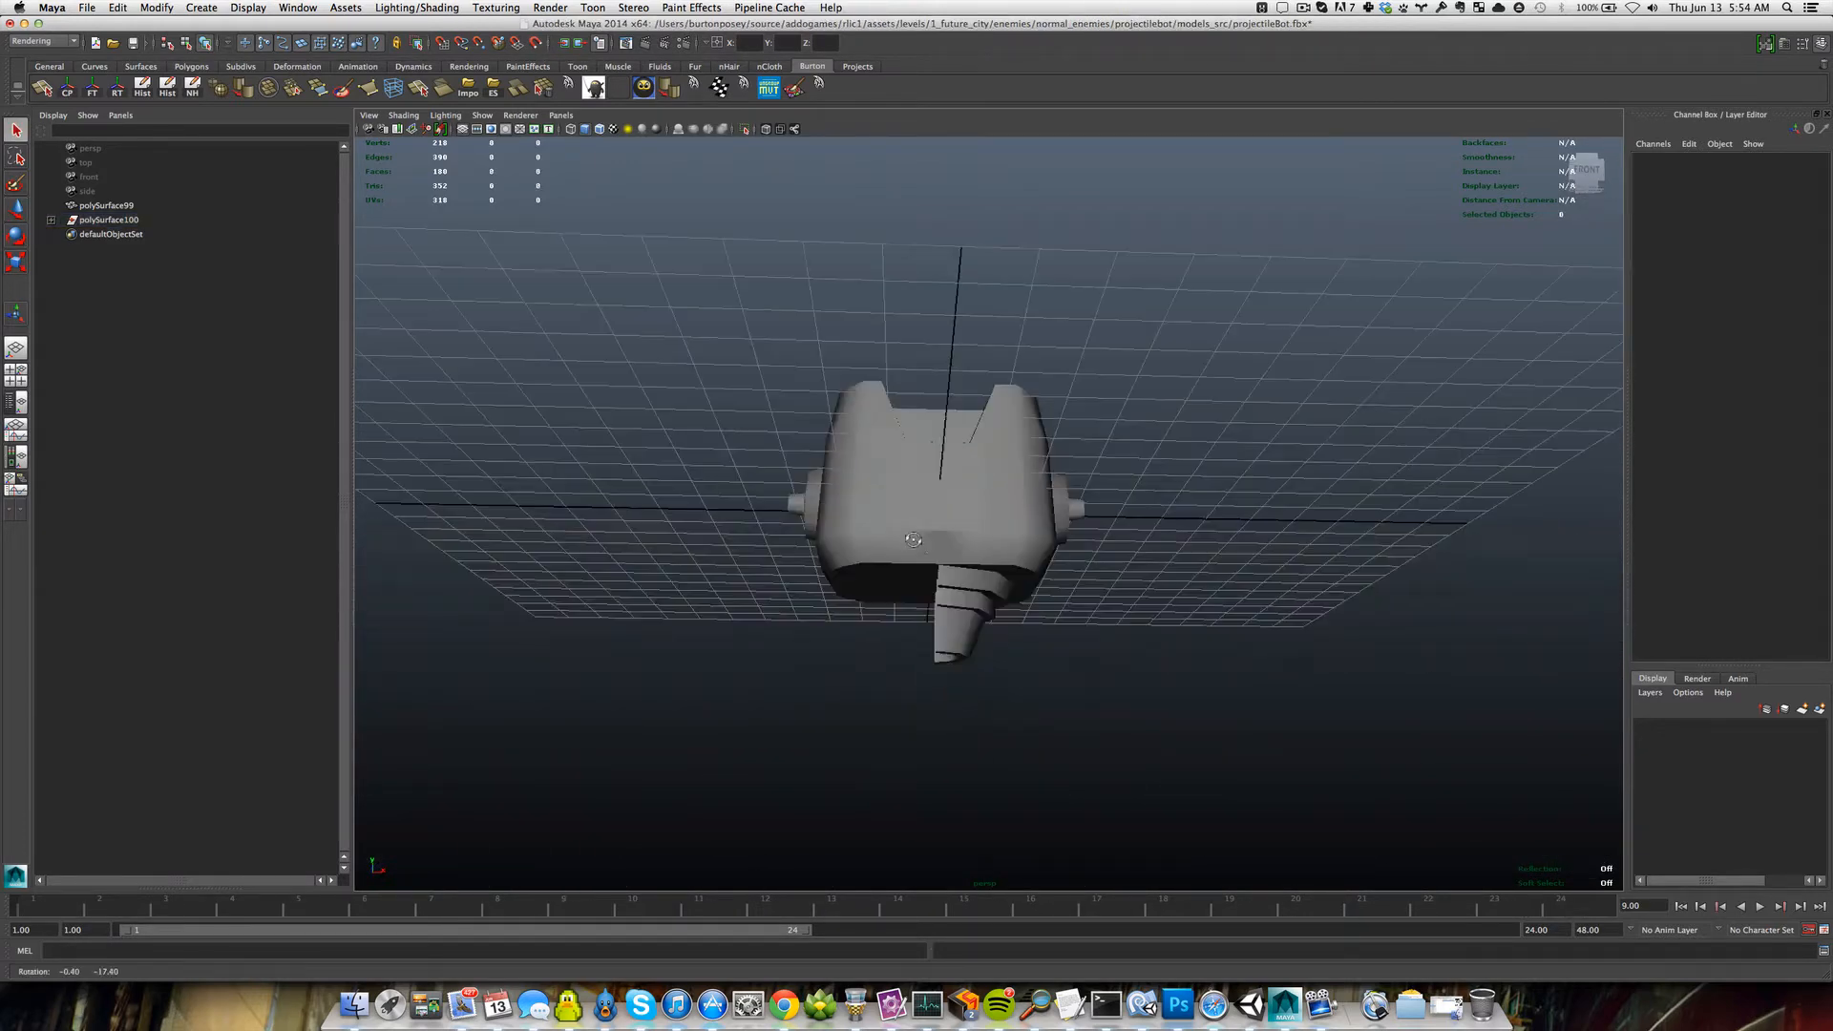
pyautogui.scroll(4, 912, 548)
pyautogui.click(912, 554)
pyautogui.scroll(4, 901, 585)
pyautogui.rightClick(902, 586)
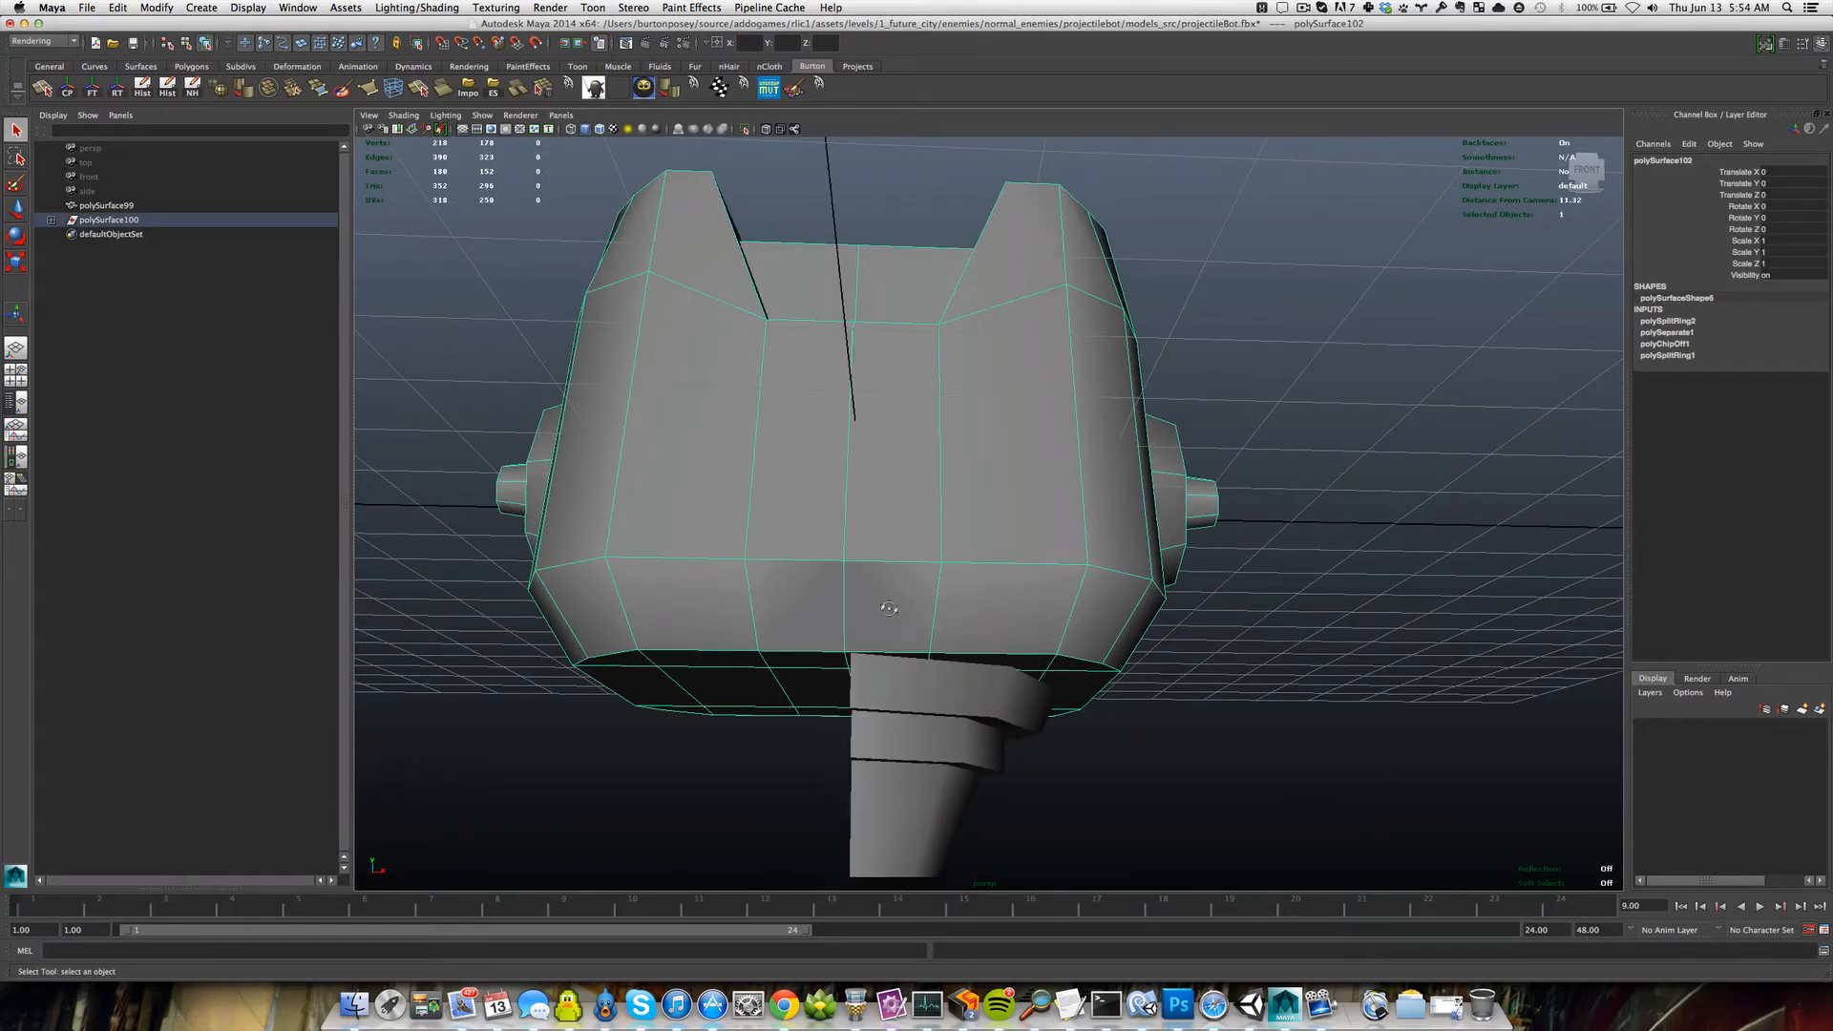
pyautogui.keyDown('alt'); pyautogui.moveTo(892, 601); pyautogui.dragTo(863, 641); pyautogui.keyUp('alt')
pyautogui.moveTo(863, 641); pyautogui.dragTo(863, 673, button='right')
pyautogui.click(856, 640)
pyautogui.keyDown('shift'); pyautogui.click(923, 640); pyautogui.keyUp('shift')
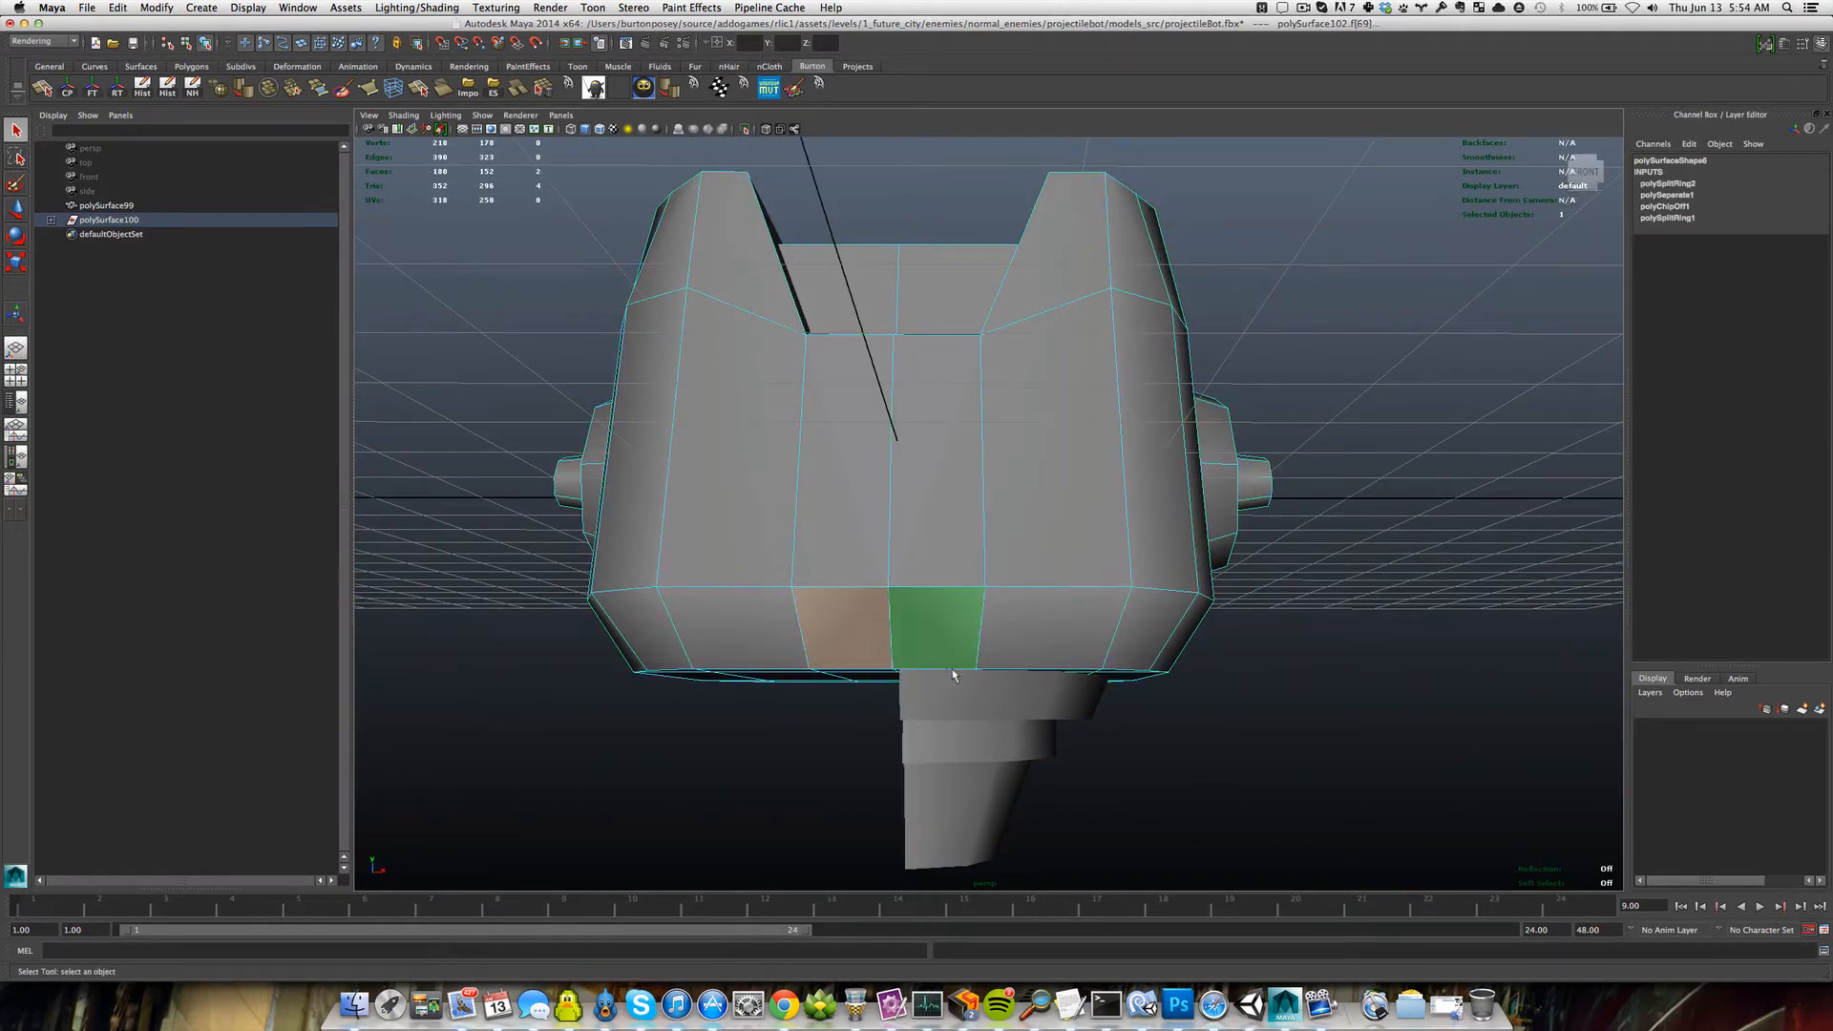
pyautogui.keyDown('alt'); pyautogui.moveTo(953, 675); pyautogui.dragTo(977, 599); pyautogui.keyUp('alt')
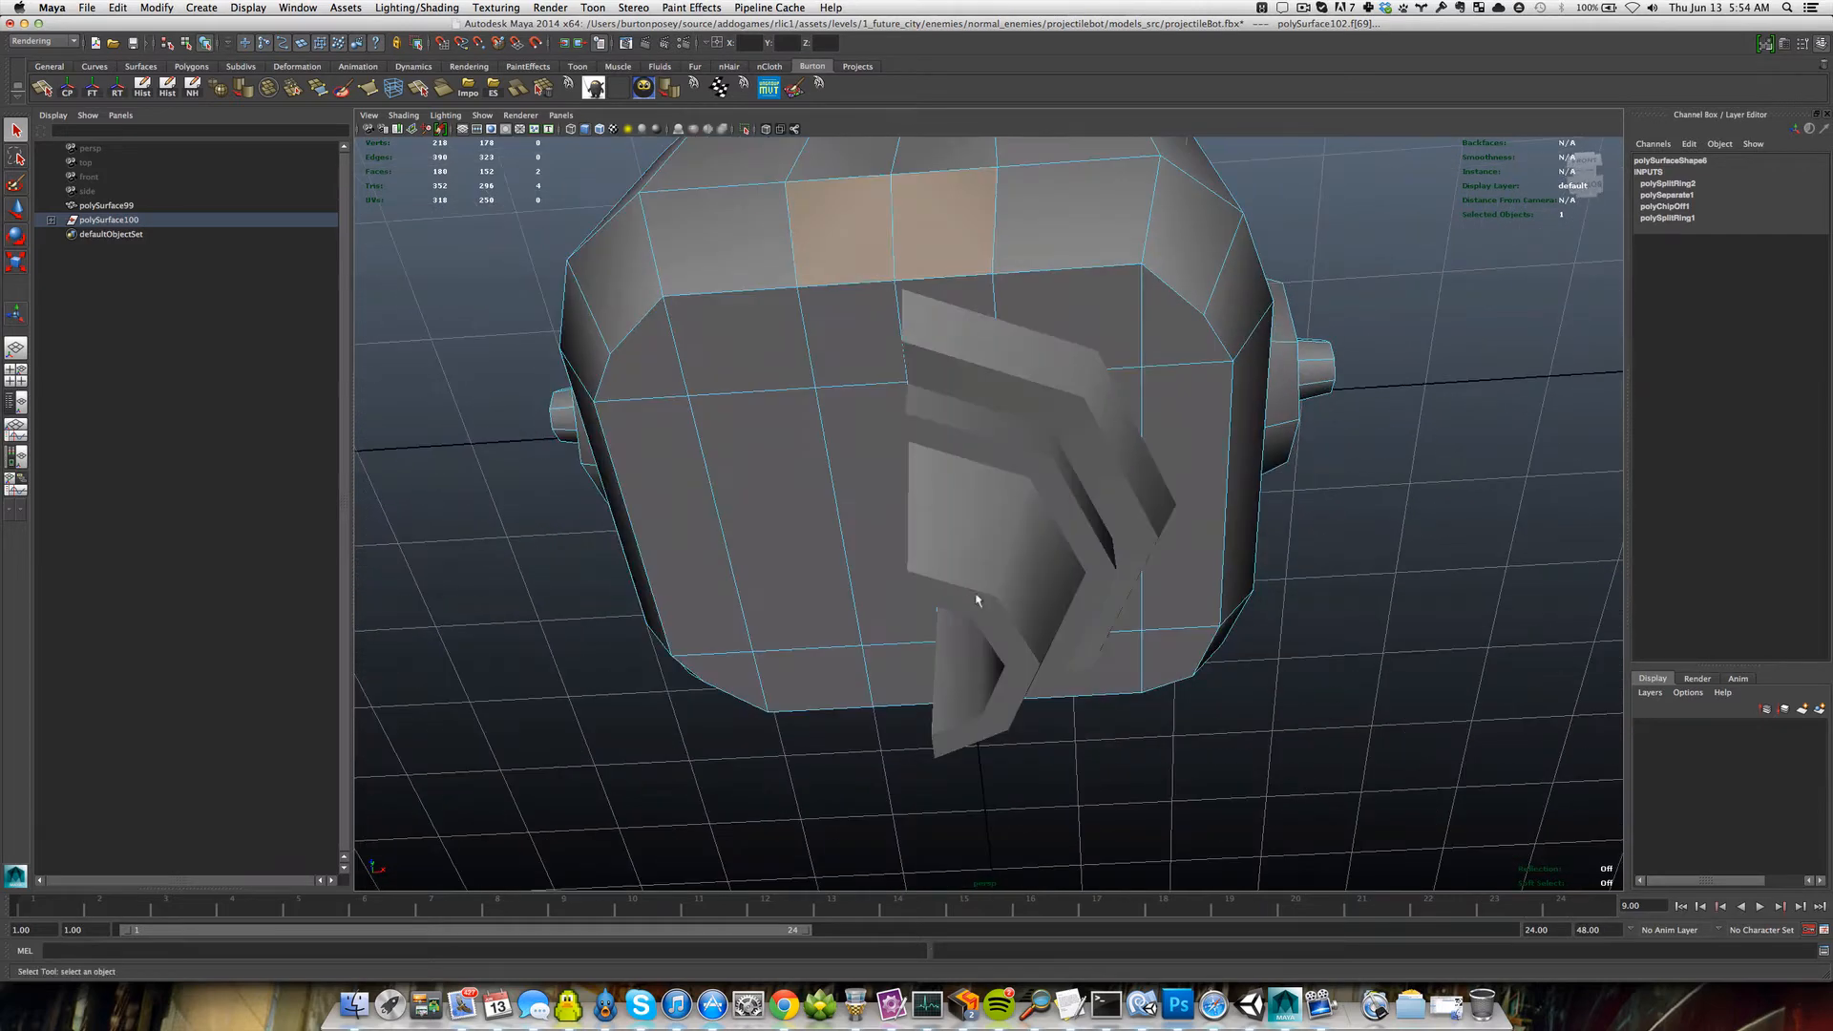
pyautogui.scroll(5, 976, 621)
pyautogui.scroll(-6, 977, 626)
pyautogui.keyDown('alt'); pyautogui.moveTo(977, 627); pyautogui.dragTo(965, 682, button='middle'); pyautogui.keyUp('alt')
pyautogui.keyDown('alt'); pyautogui.moveTo(965, 681); pyautogui.dragTo(981, 616); pyautogui.keyUp('alt')
pyautogui.press('Delete')
pyautogui.scroll(4, 938, 646)
pyautogui.rightClick(822, 668)
pyautogui.click(963, 576)
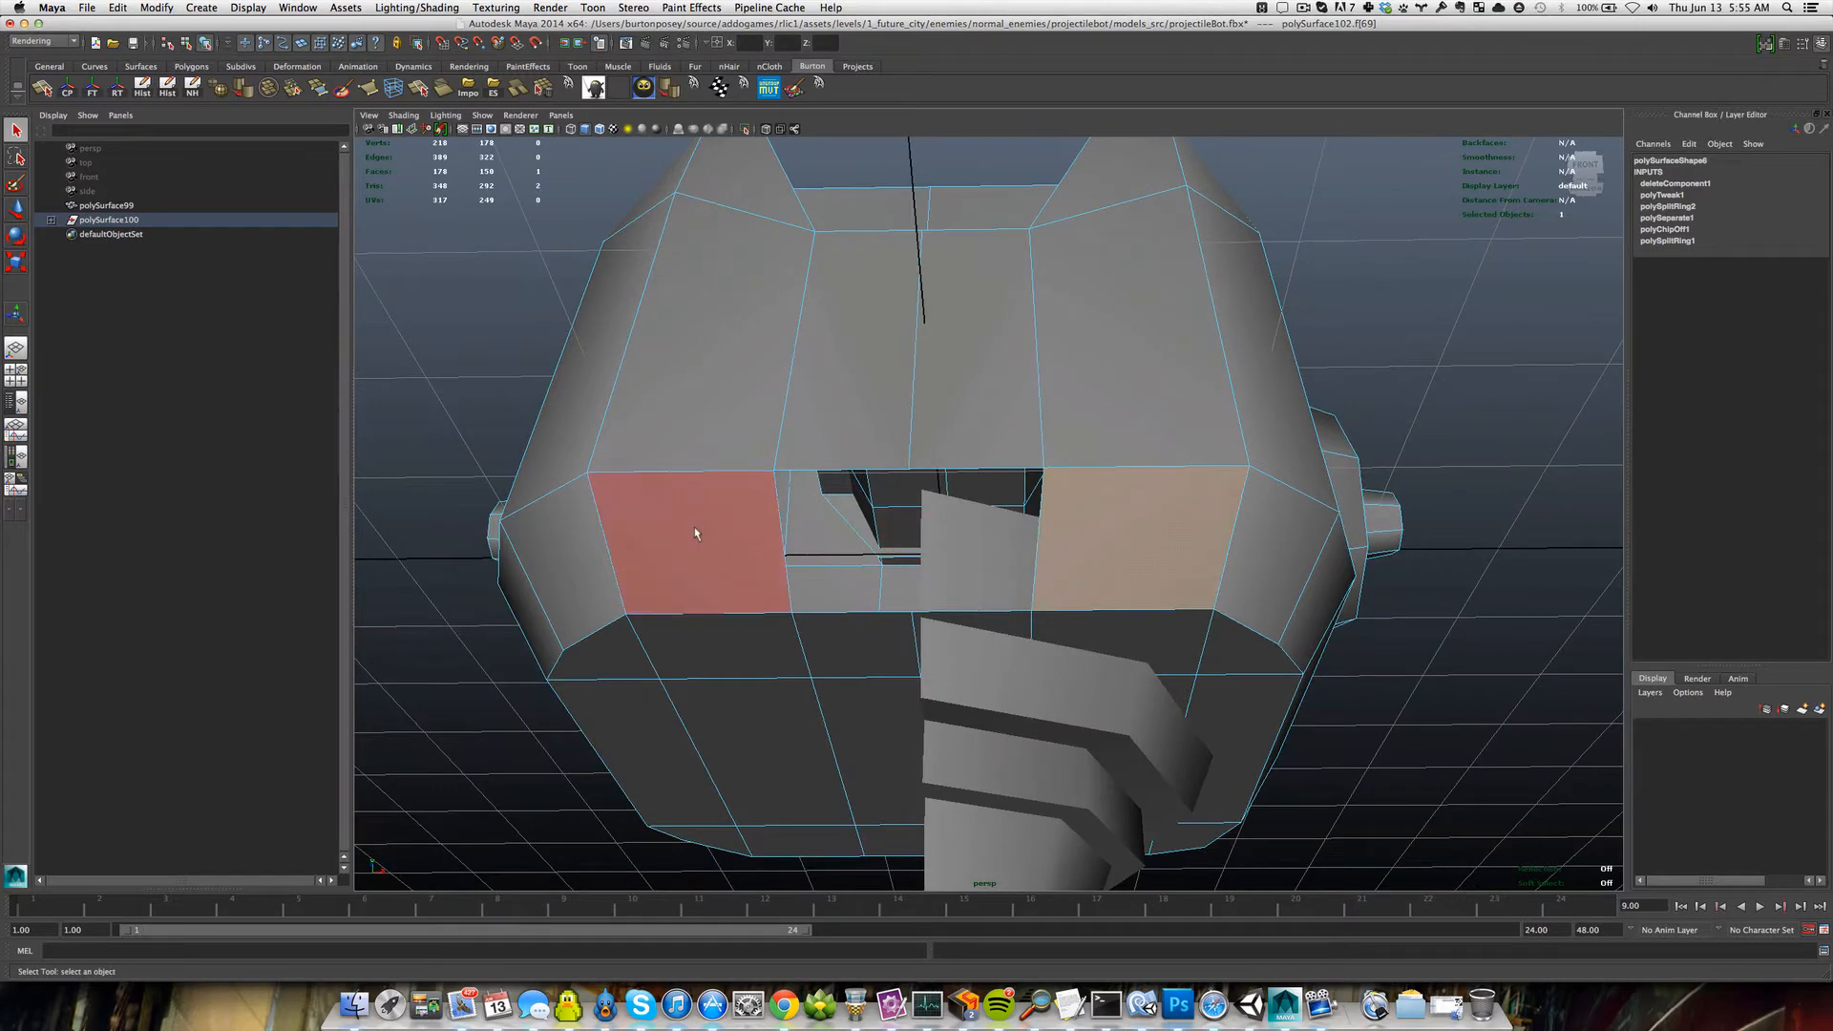
pyautogui.scroll(-4, 699, 533)
pyautogui.click(1099, 609)
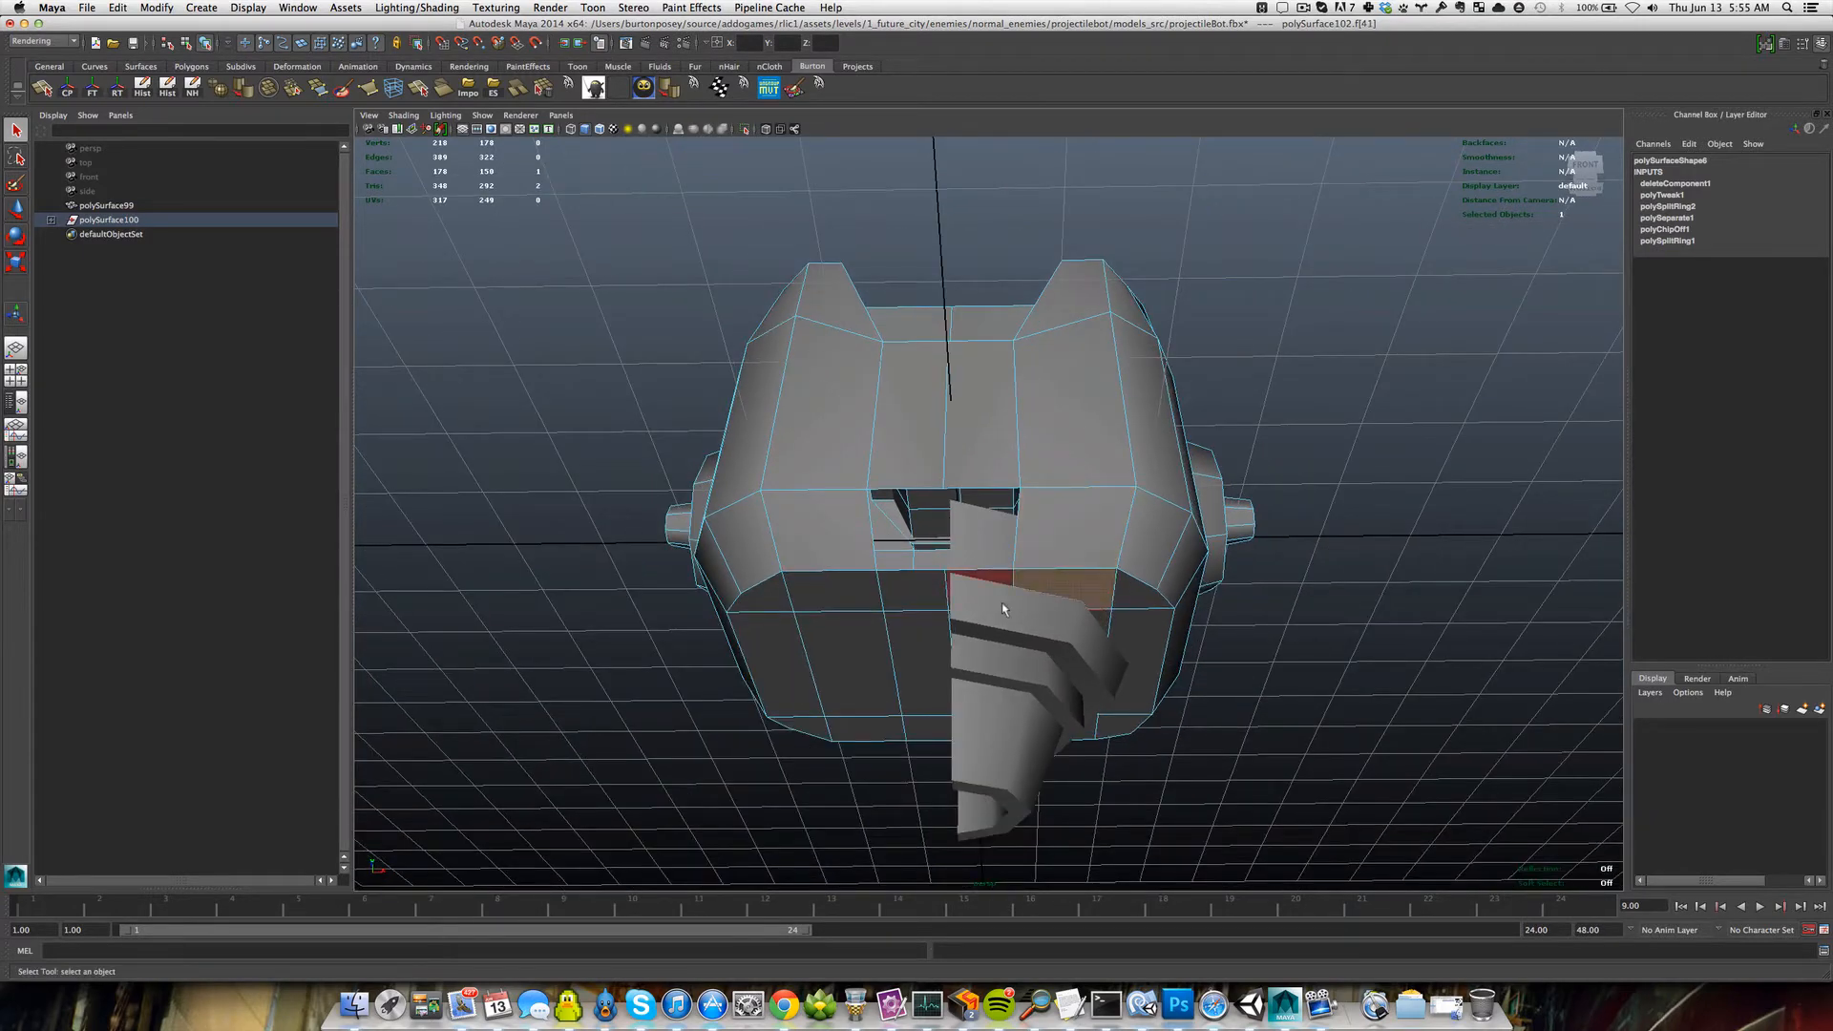
# Select all body faces on the side of the center line opposite the half nozzle.
pyautogui.scroll(-4, 796, 563)
pyautogui.keyDown('alt'); pyautogui.moveTo(778, 544); pyautogui.dragTo(796, 572); pyautogui.keyUp('alt')
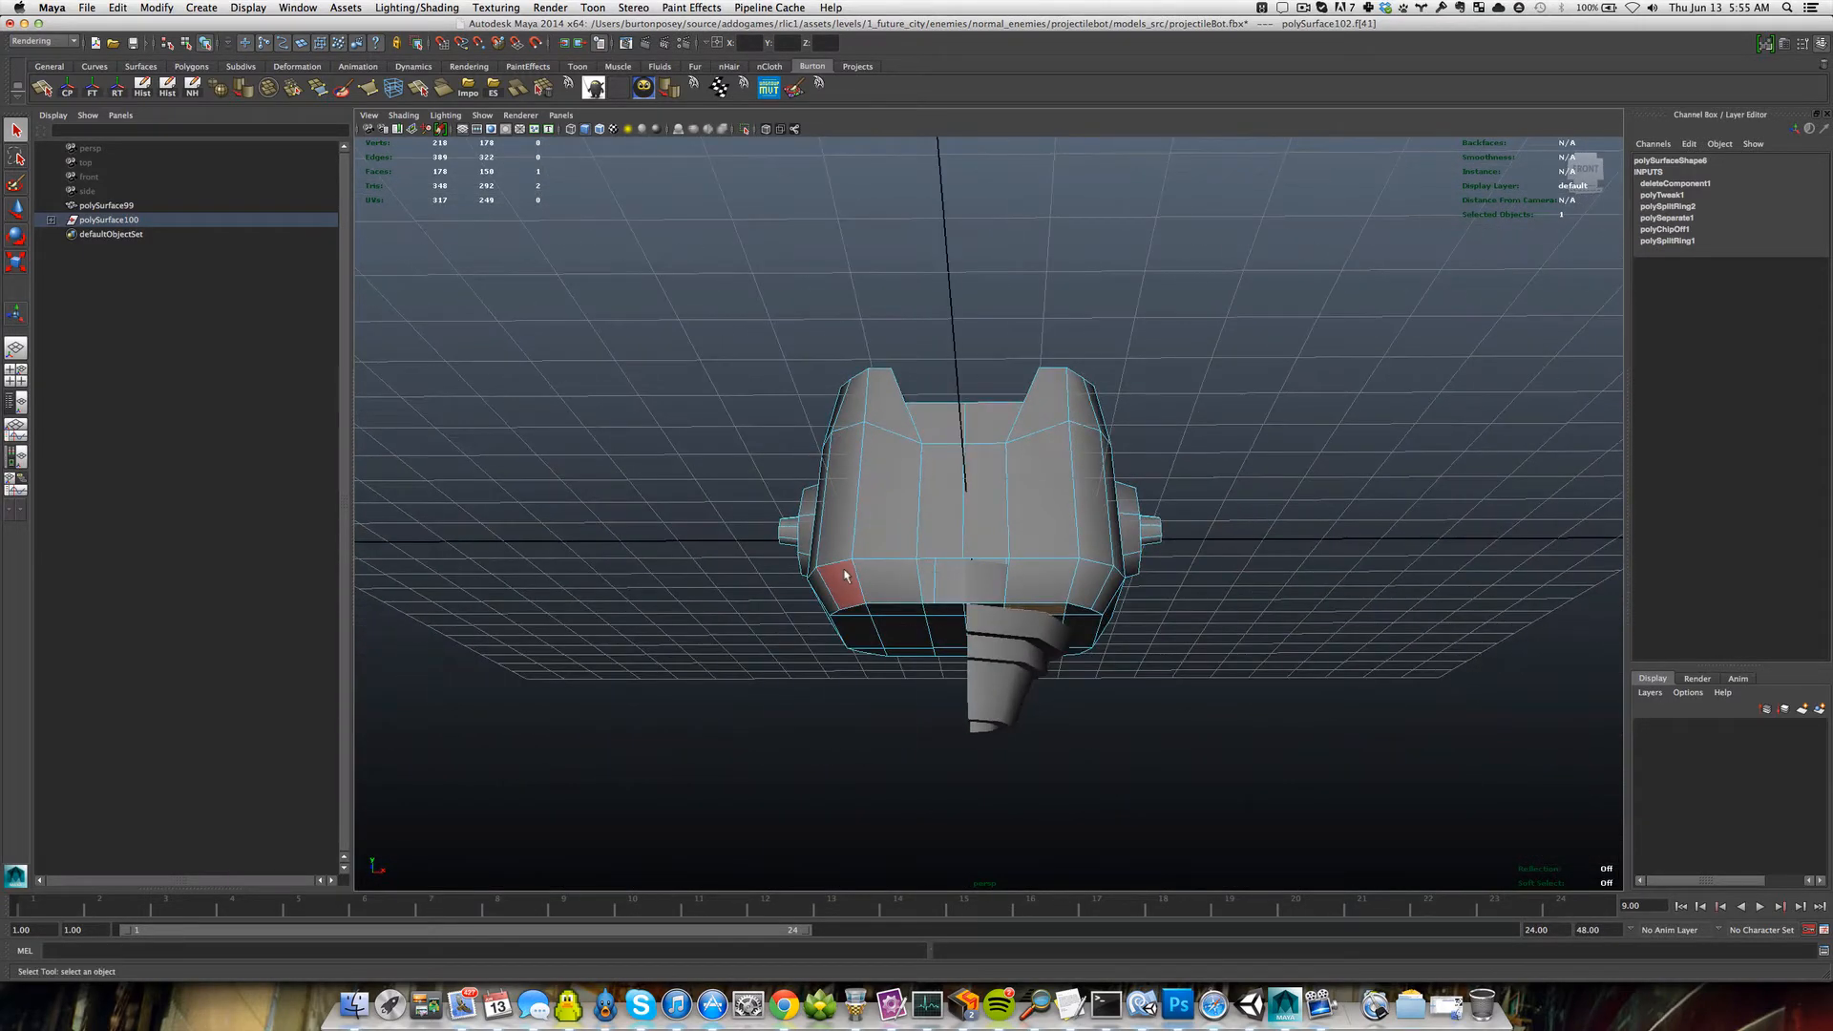
pyautogui.scroll(-3, 797, 370)
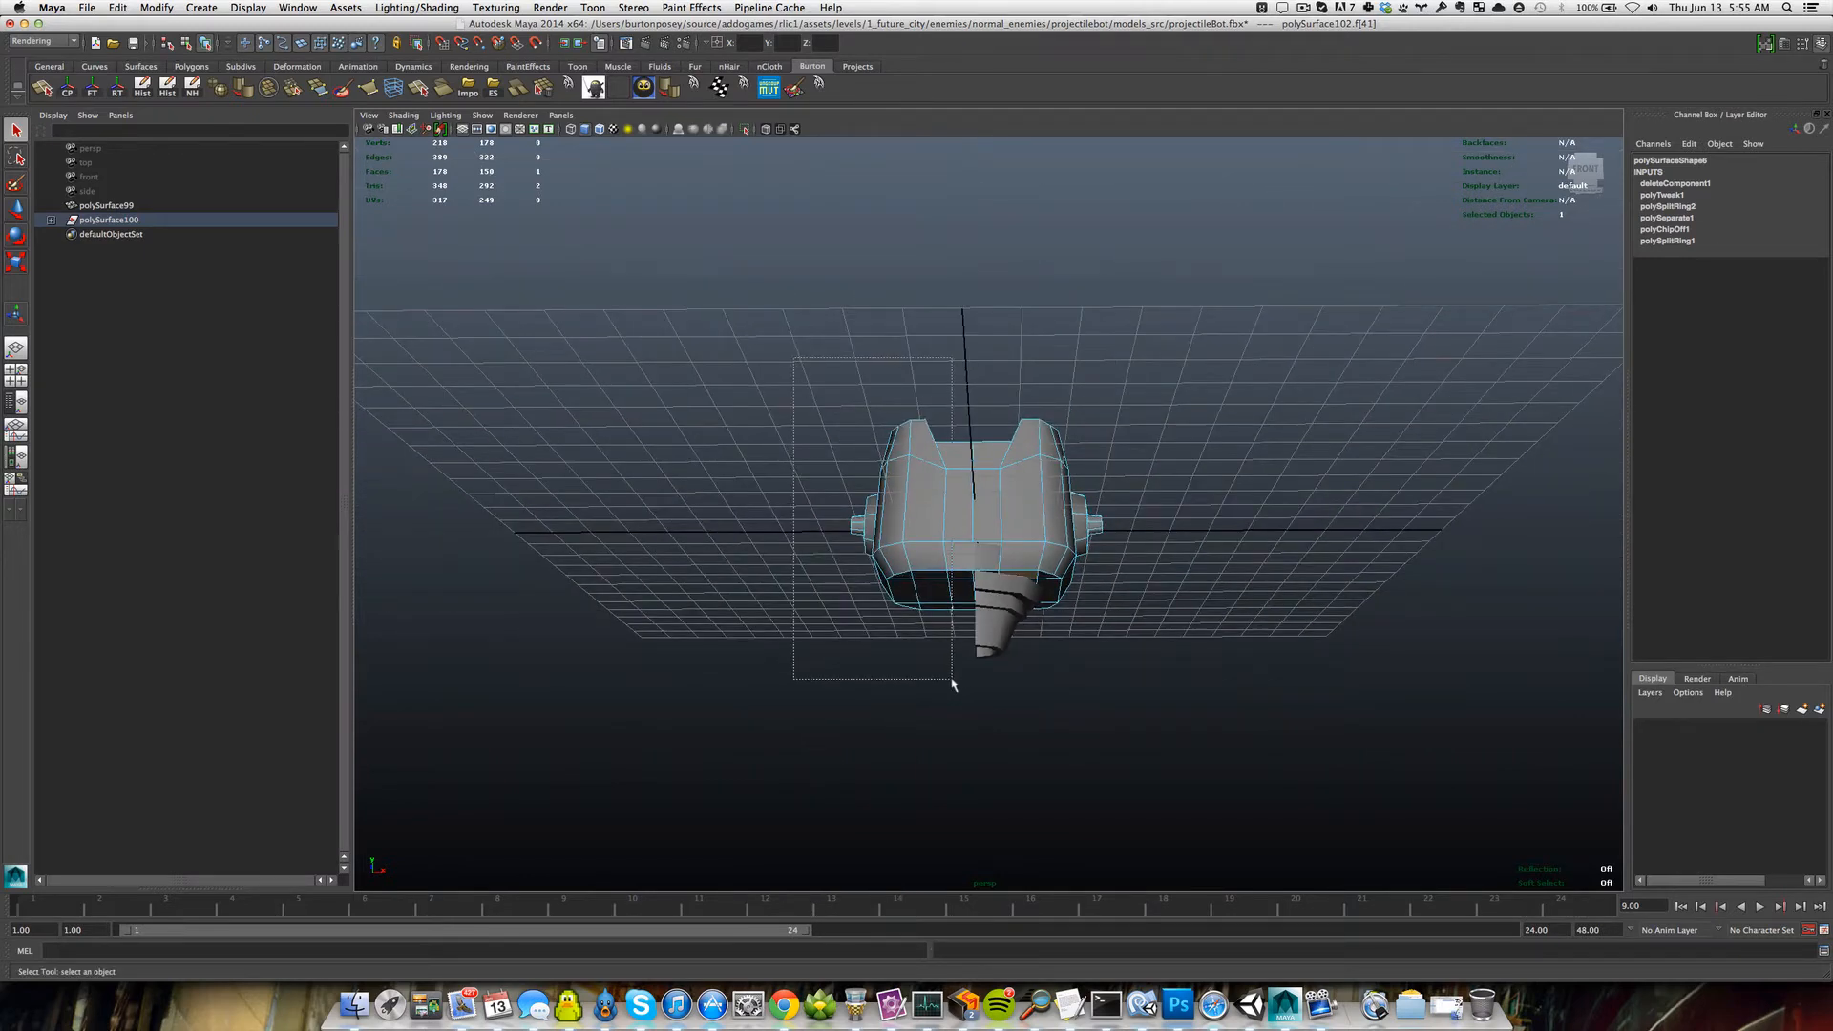
pyautogui.moveTo(952, 683); pyautogui.dragTo(952, 680)
pyautogui.scroll(-1, 948, 601)
pyautogui.scroll(-3, 941, 569)
pyautogui.keyDown('alt'); pyautogui.moveTo(942, 569); pyautogui.dragTo(933, 638); pyautogui.keyUp('alt')
pyautogui.scroll(5, 933, 638)
# Try to save the projectileBot.fbx scene and close the message dialog.
pyautogui.press('super+s')
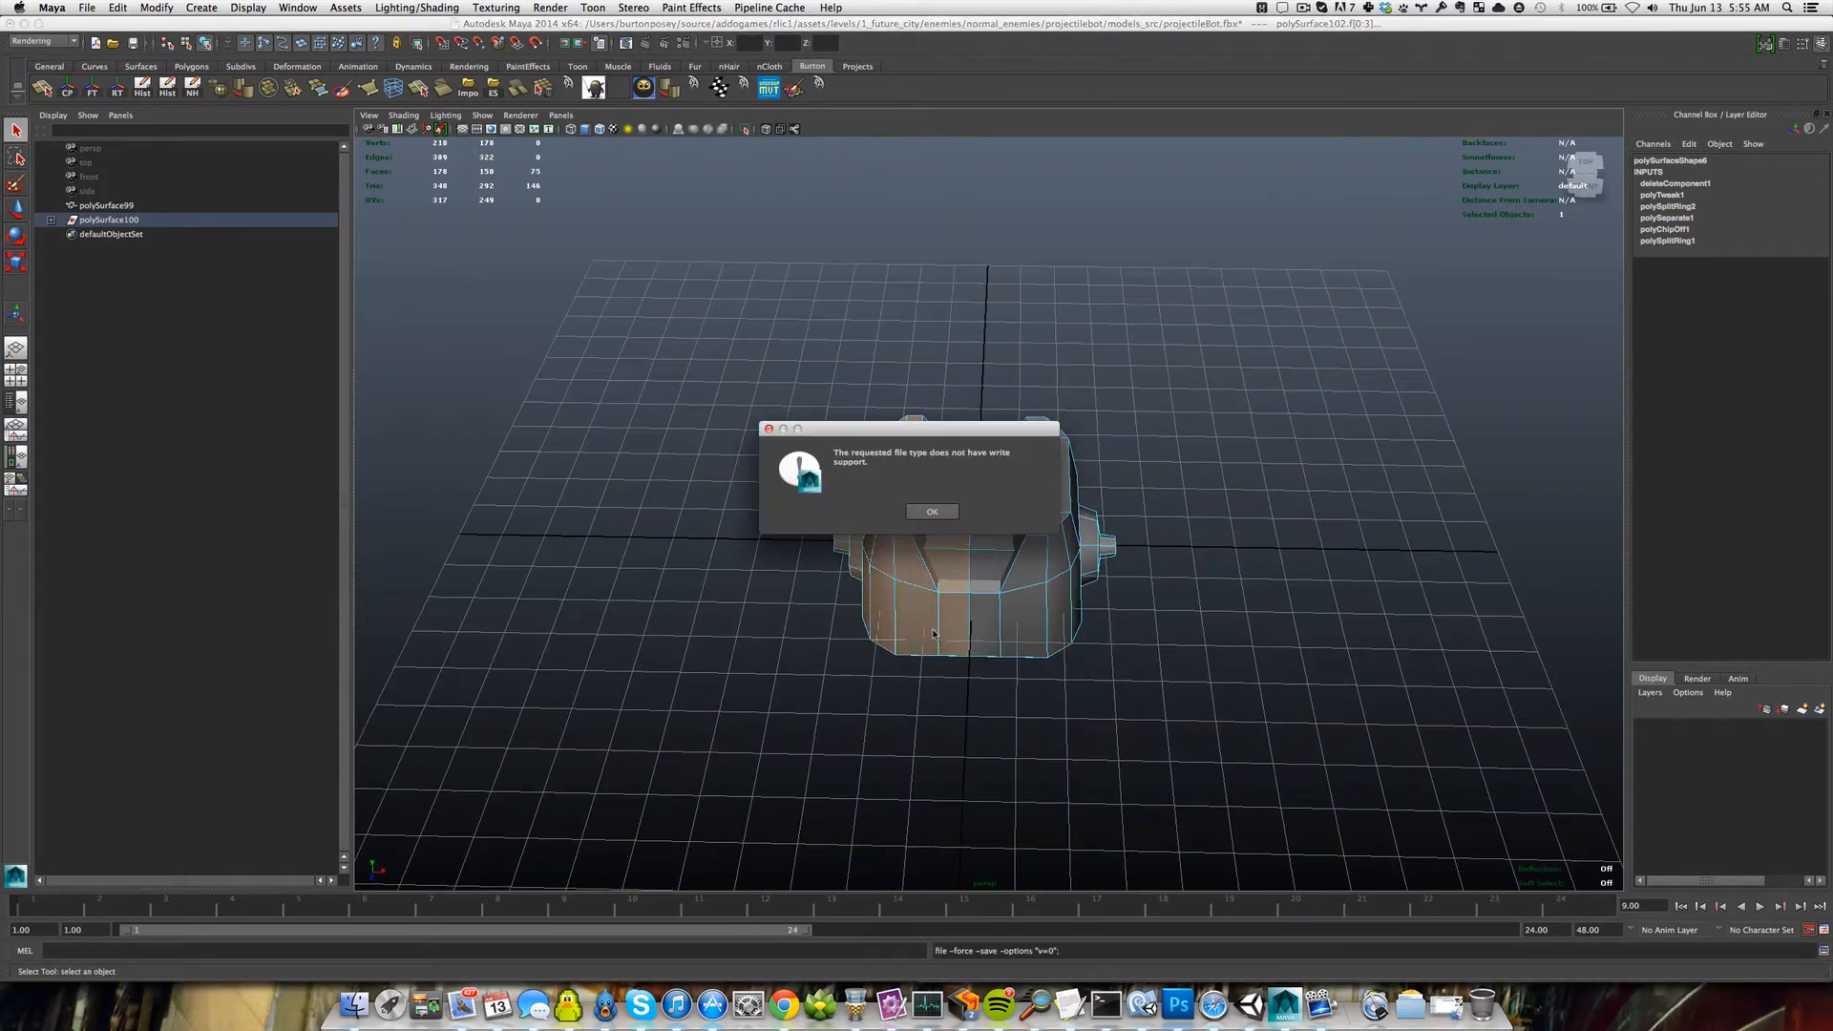
pyautogui.click(920, 514)
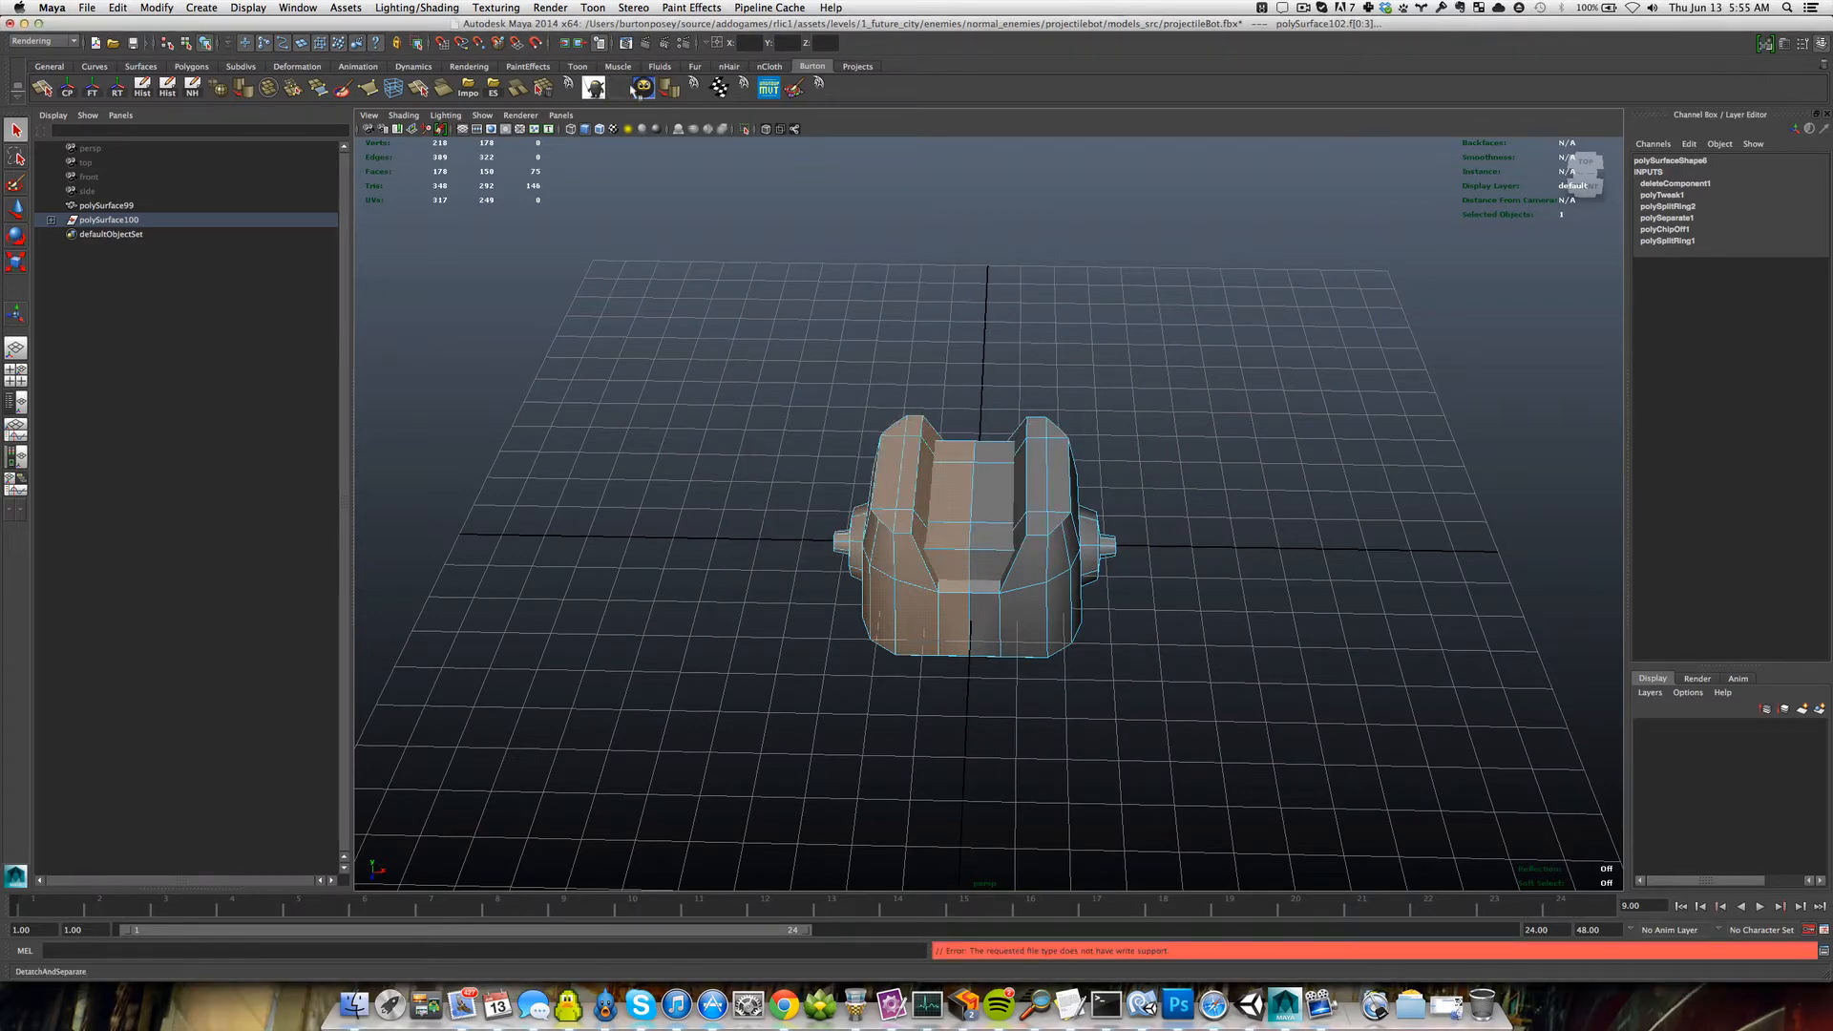
# Save the scene as a Maya ASCII file named projectilebot_Unwrap.ma in the models_src folder.
pyautogui.press('super+shift+s')
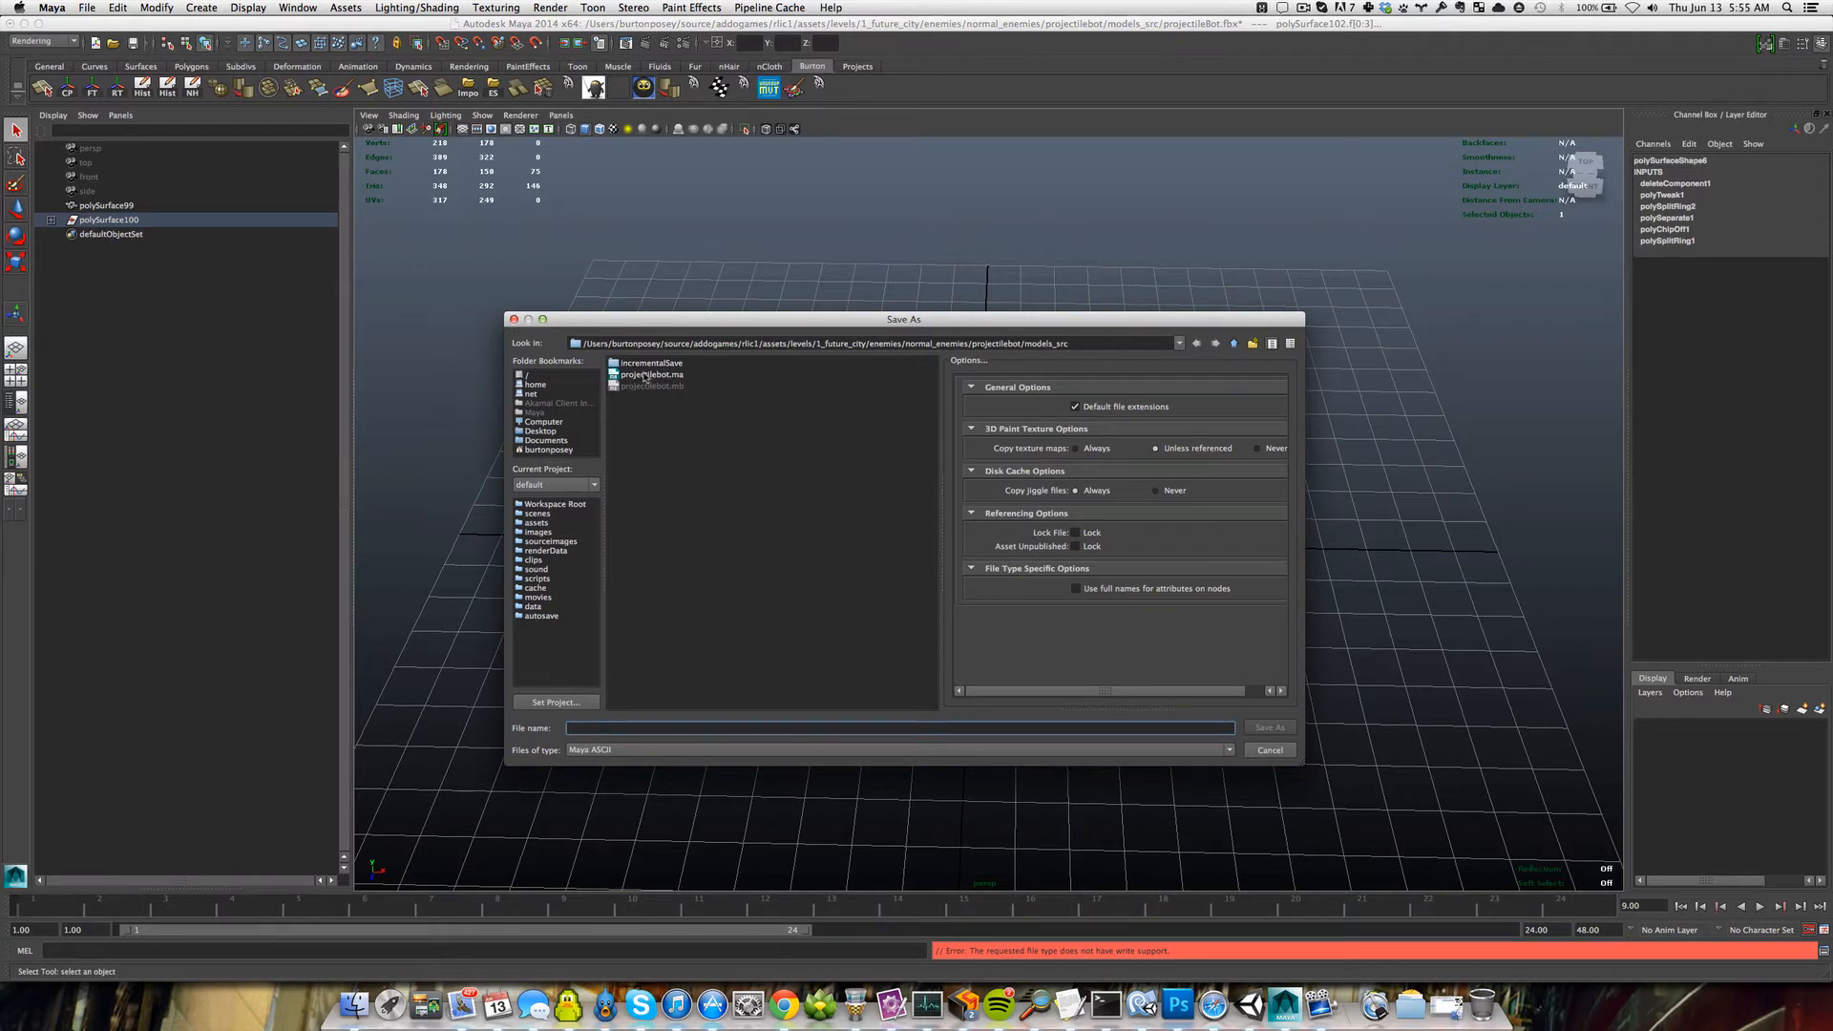
pyautogui.moveTo(698, 330); pyautogui.dragTo(732, 352)
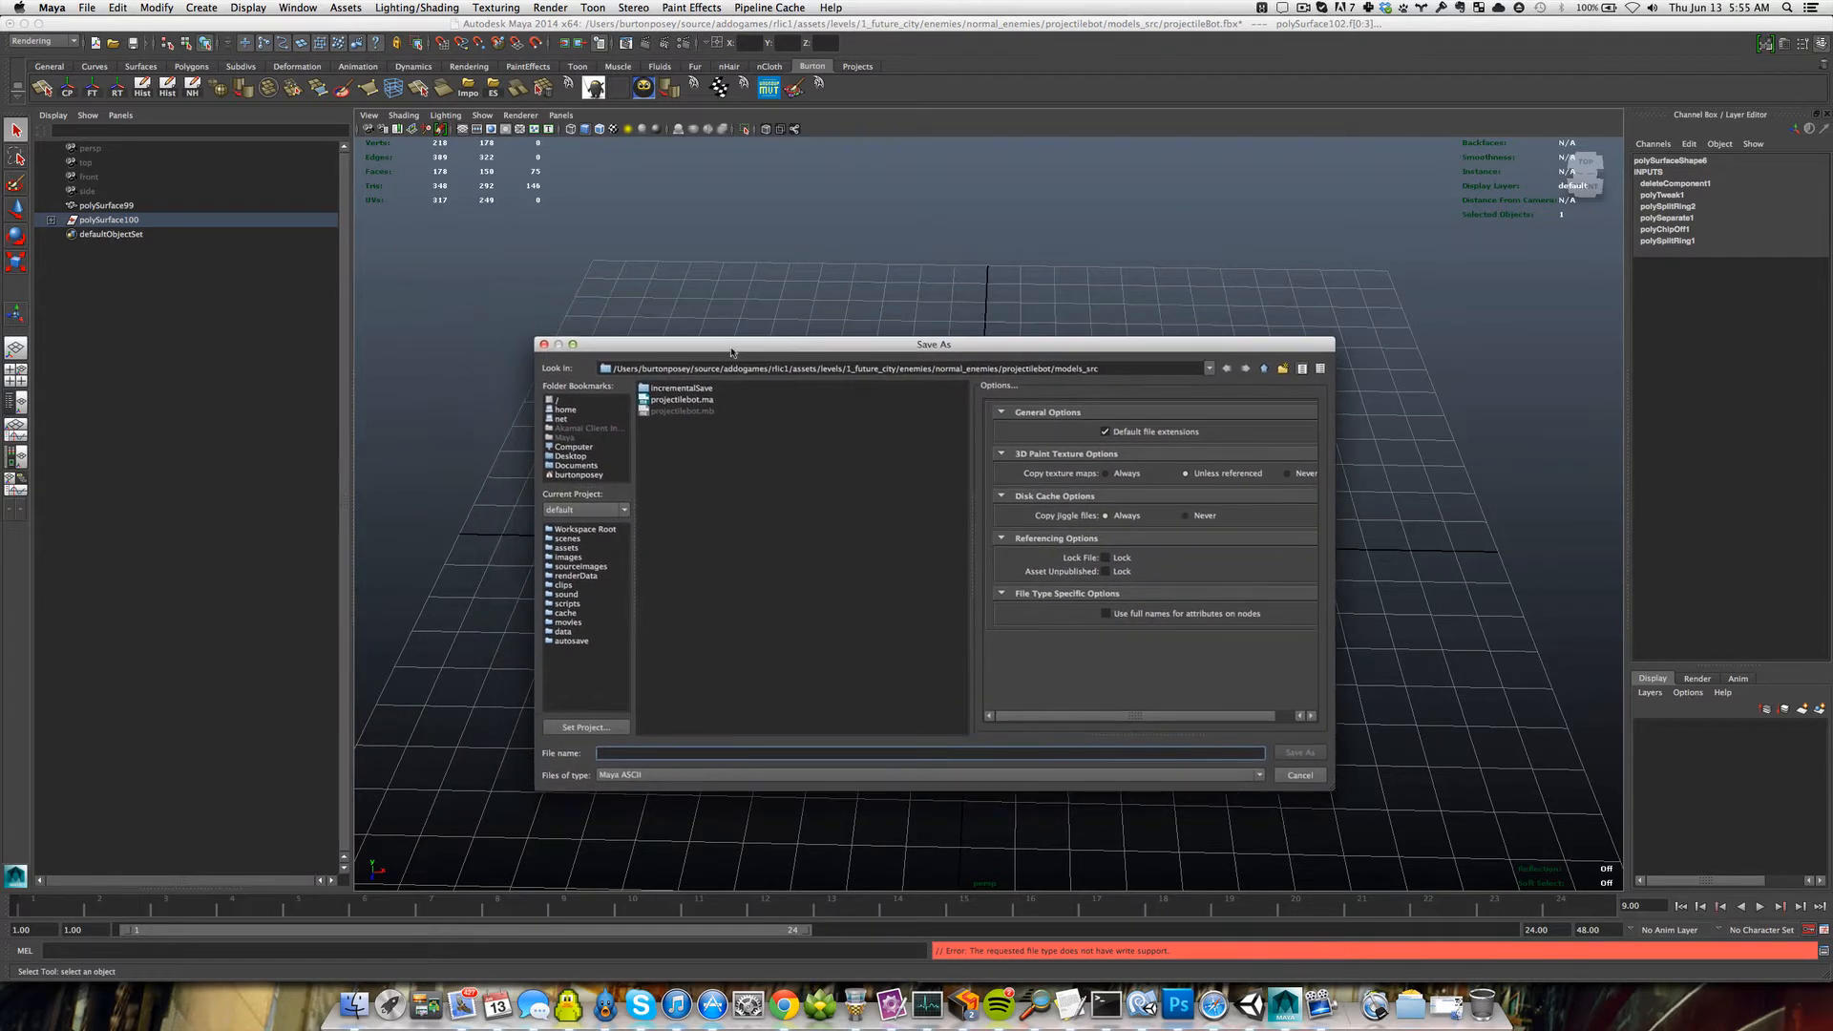
pyautogui.click(691, 434)
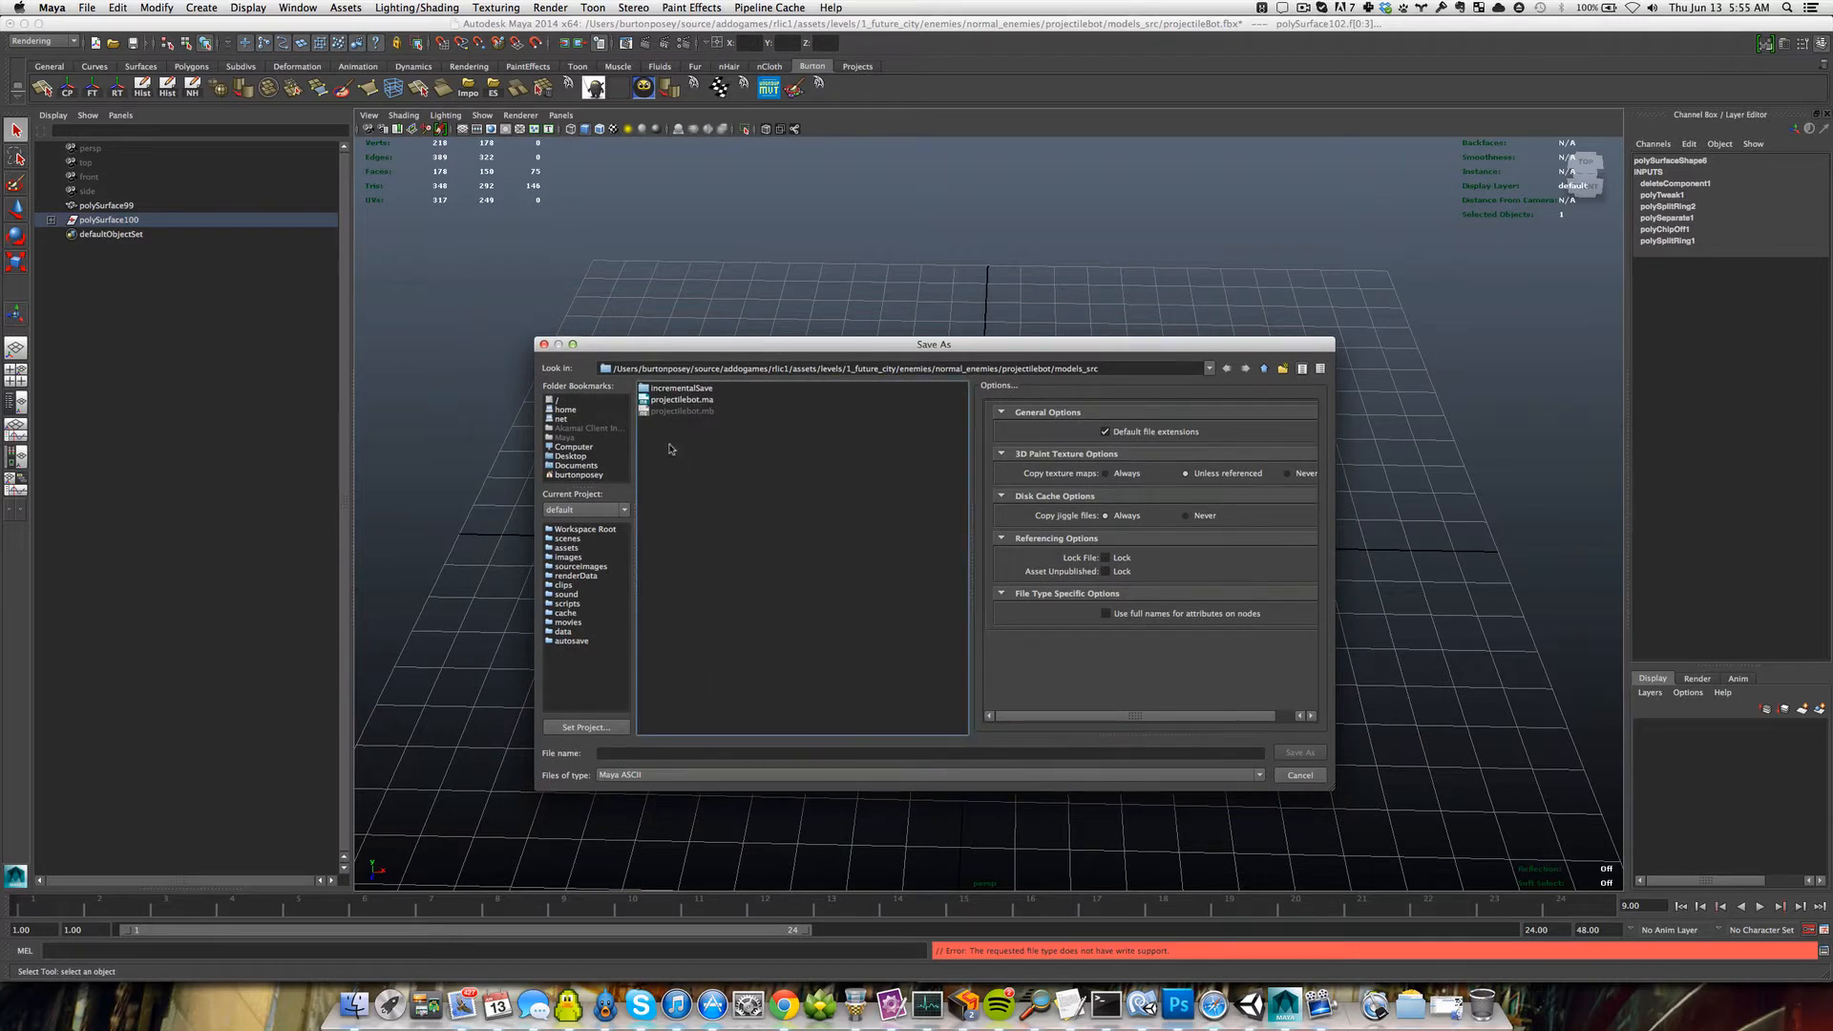
pyautogui.click(682, 399)
pyautogui.click(691, 755)
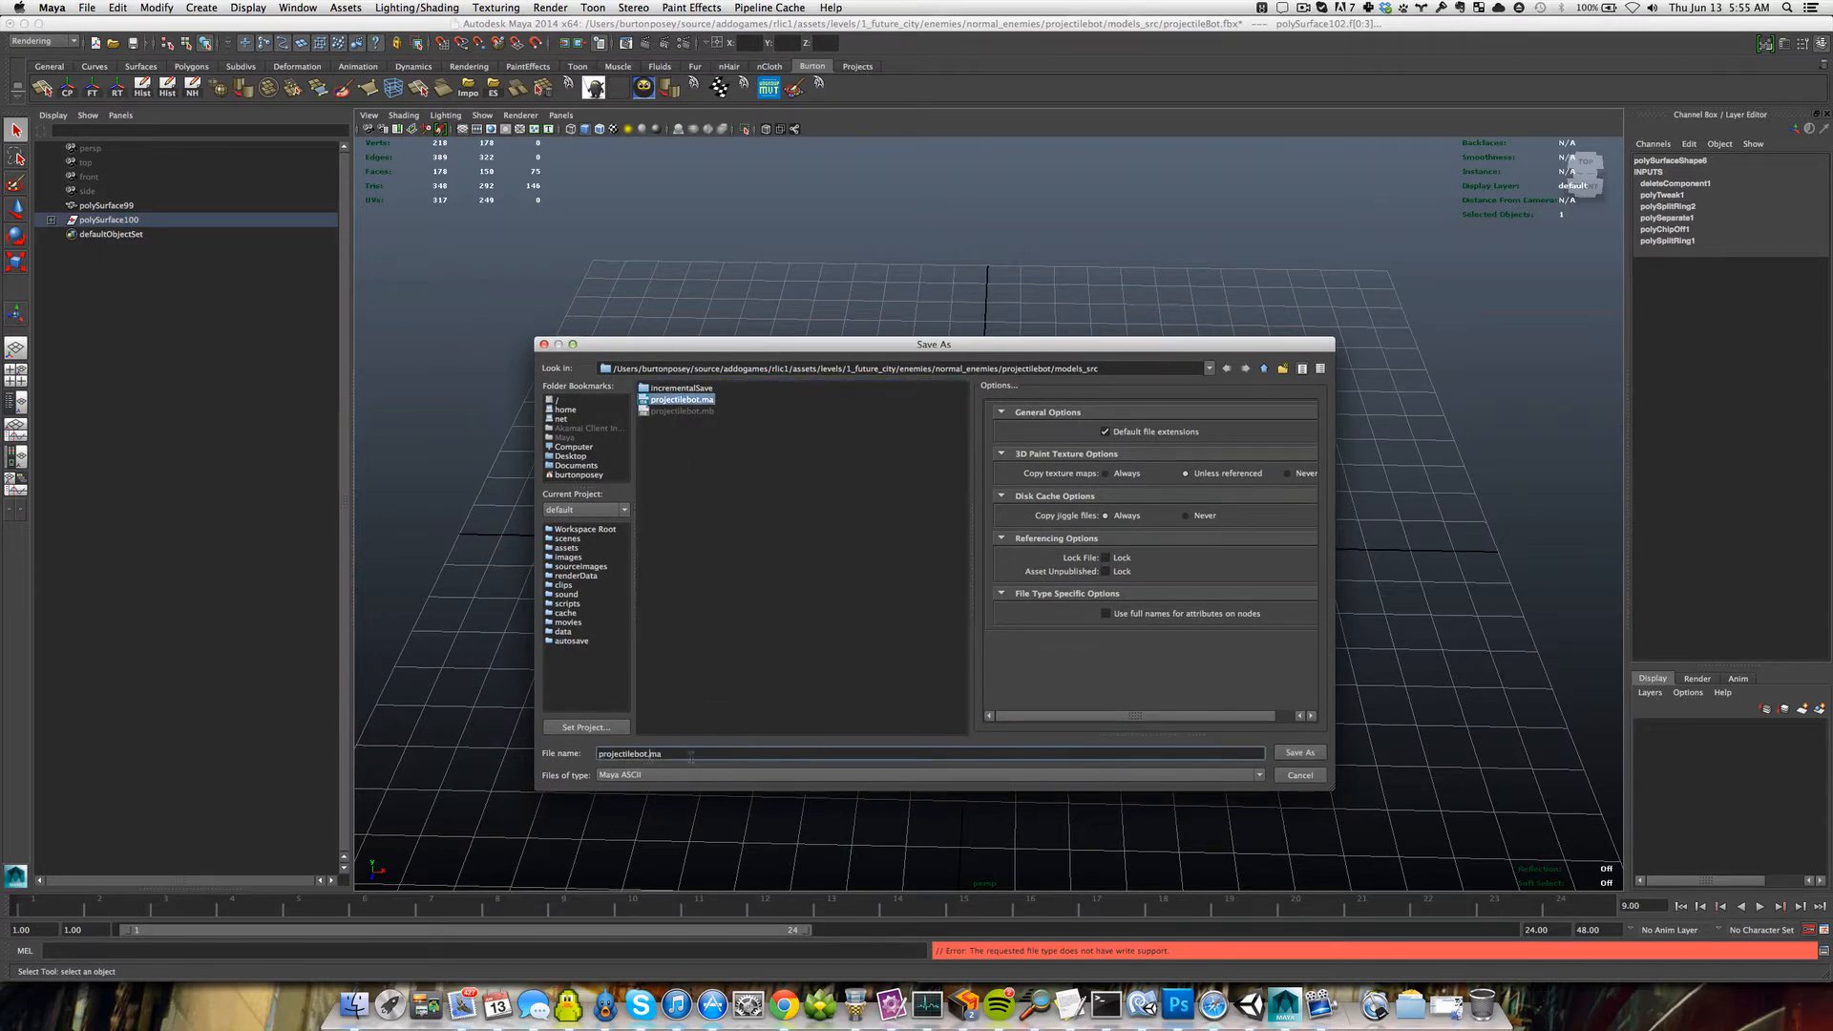
pyautogui.write('_Unwrap')
pyautogui.click(730, 545)
pyautogui.click(748, 753)
pyautogui.click(1284, 753)
# Delete the selected body faces on one side of the center line, leaving half of the body.
pyautogui.scroll(4, 1027, 618)
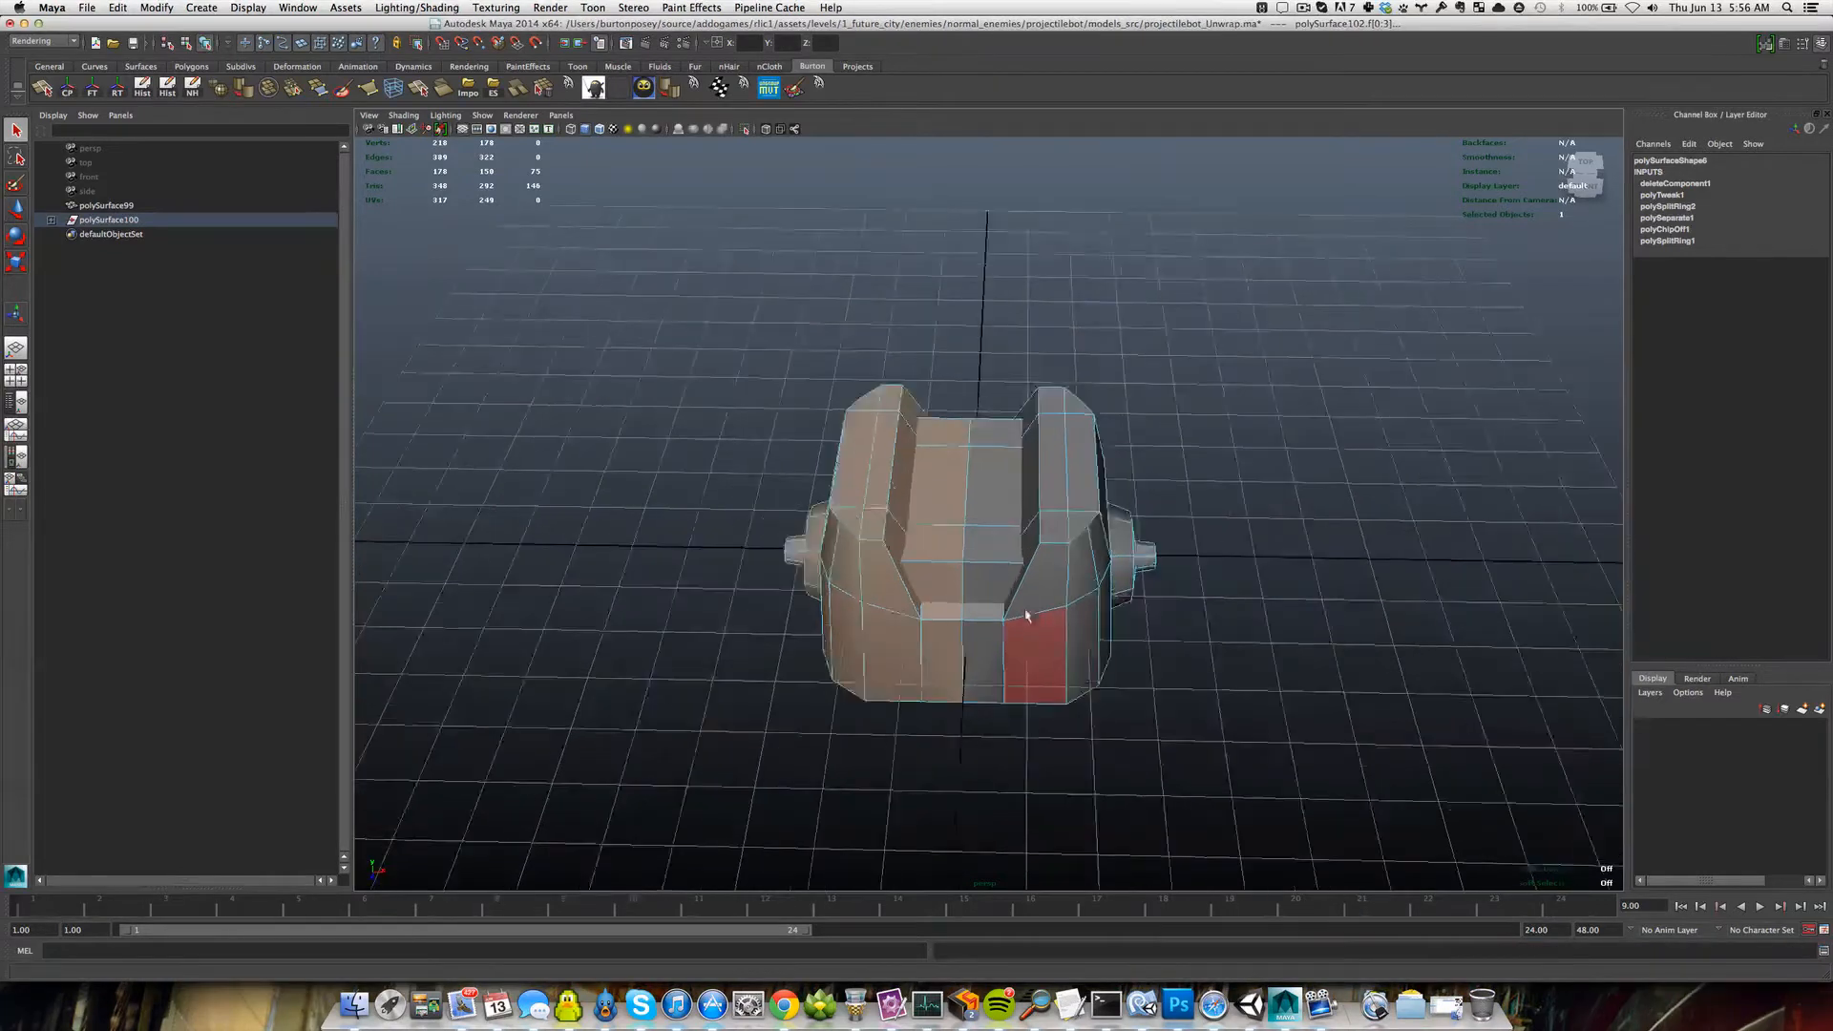
pyautogui.scroll(-3, 1005, 614)
pyautogui.keyDown('alt'); pyautogui.moveTo(1003, 614); pyautogui.dragTo(1218, 638); pyautogui.keyUp('alt')
pyautogui.scroll(3, 980, 649)
pyautogui.press('Delete')
# Select the hidden middle face on the ledge inside the half body, below the recessed channel, and delete it.
pyautogui.scroll(5, 1077, 487)
pyautogui.moveTo(1075, 483); pyautogui.dragTo(1072, 518, button='right')
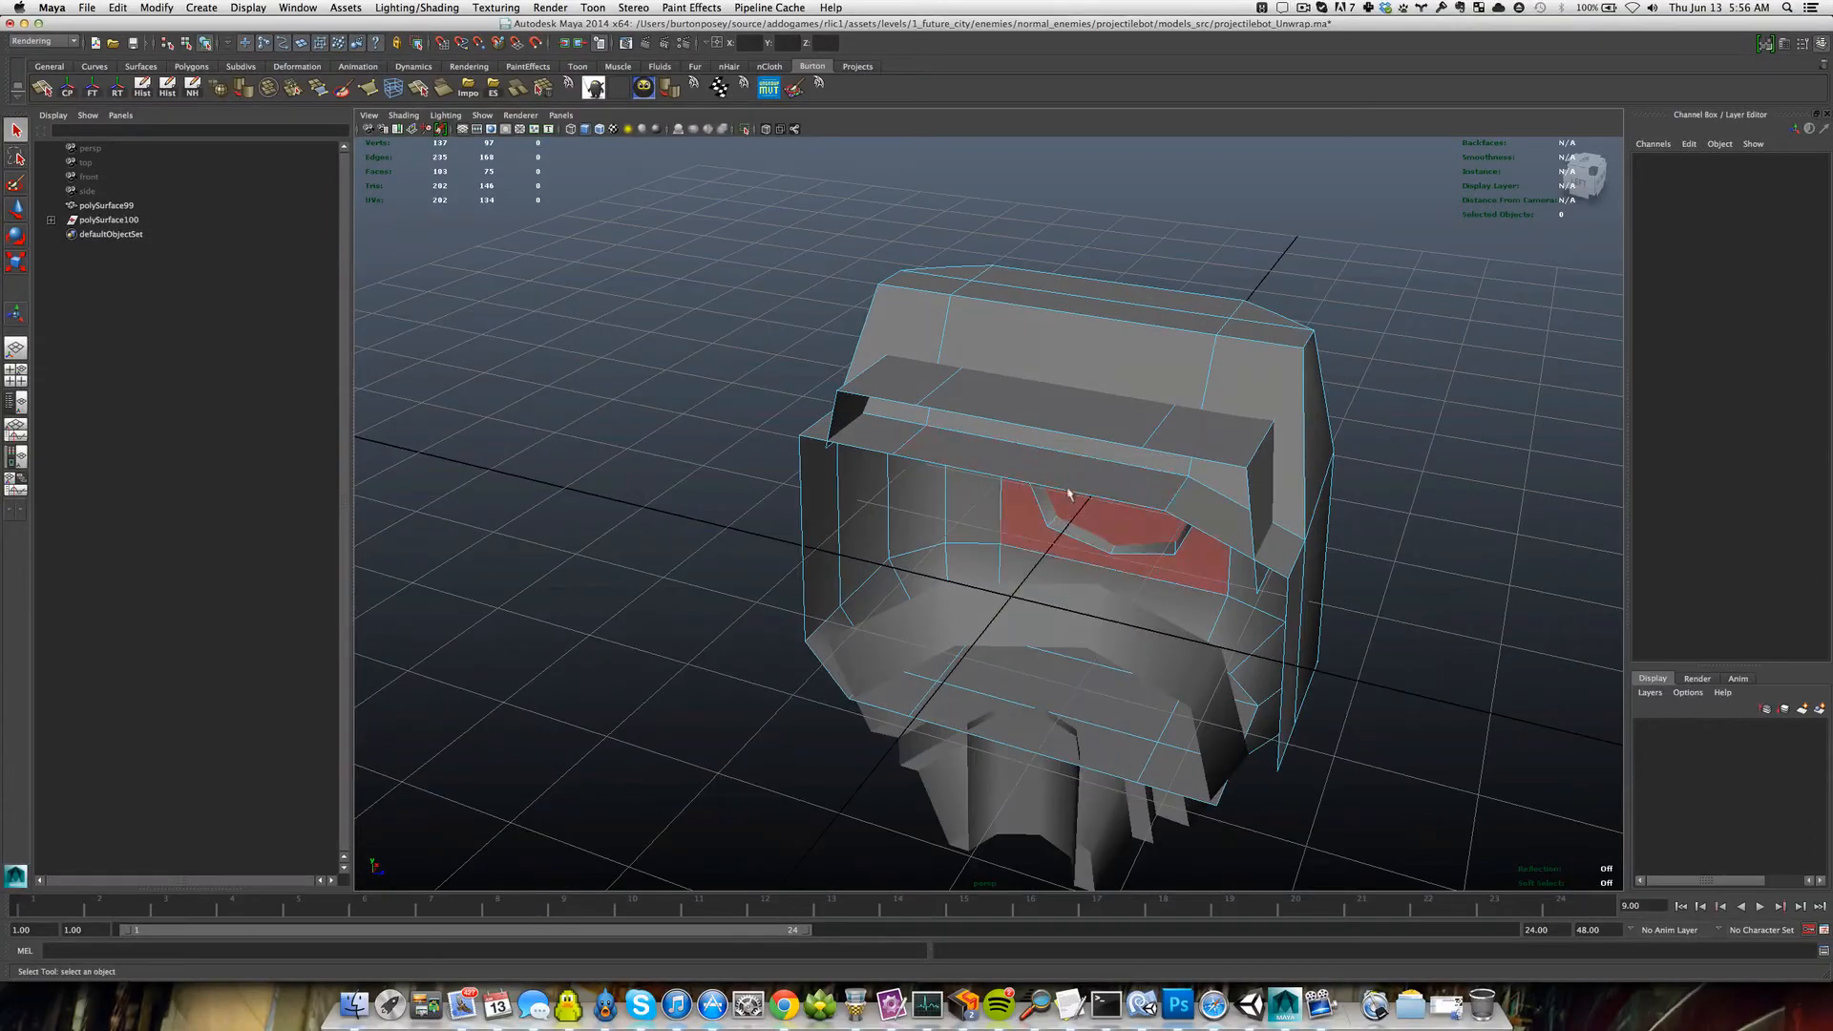
pyautogui.click(1069, 482)
pyautogui.moveTo(1176, 558)
pyautogui.keyDown('alt'); pyautogui.mouseDown()
pyautogui.moveTo(1145, 558)
pyautogui.moveTo(1198, 522)
pyautogui.moveTo(1187, 545)
pyautogui.mouseUp(); pyautogui.keyUp('alt')
pyautogui.press('Delete')
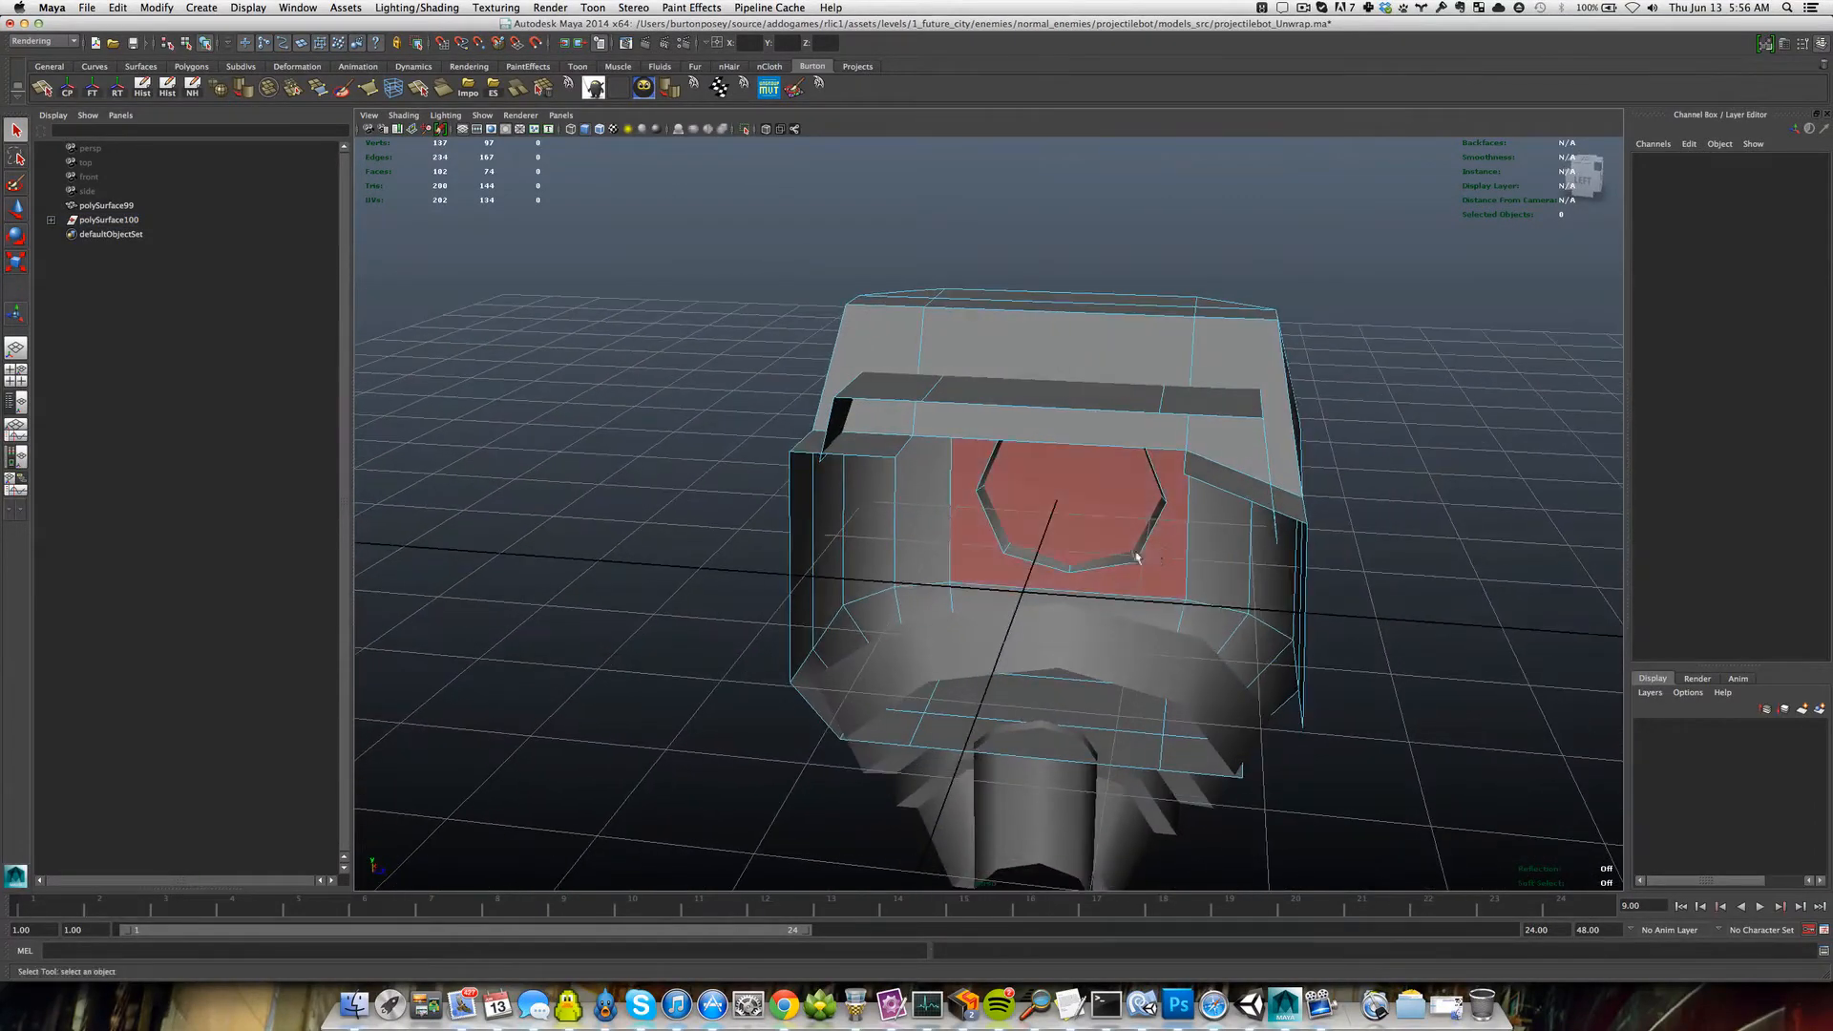
# Select the border edge on the end face of the recessed channel and reposition it with the Move tool.
pyautogui.scroll(5, 1060, 477)
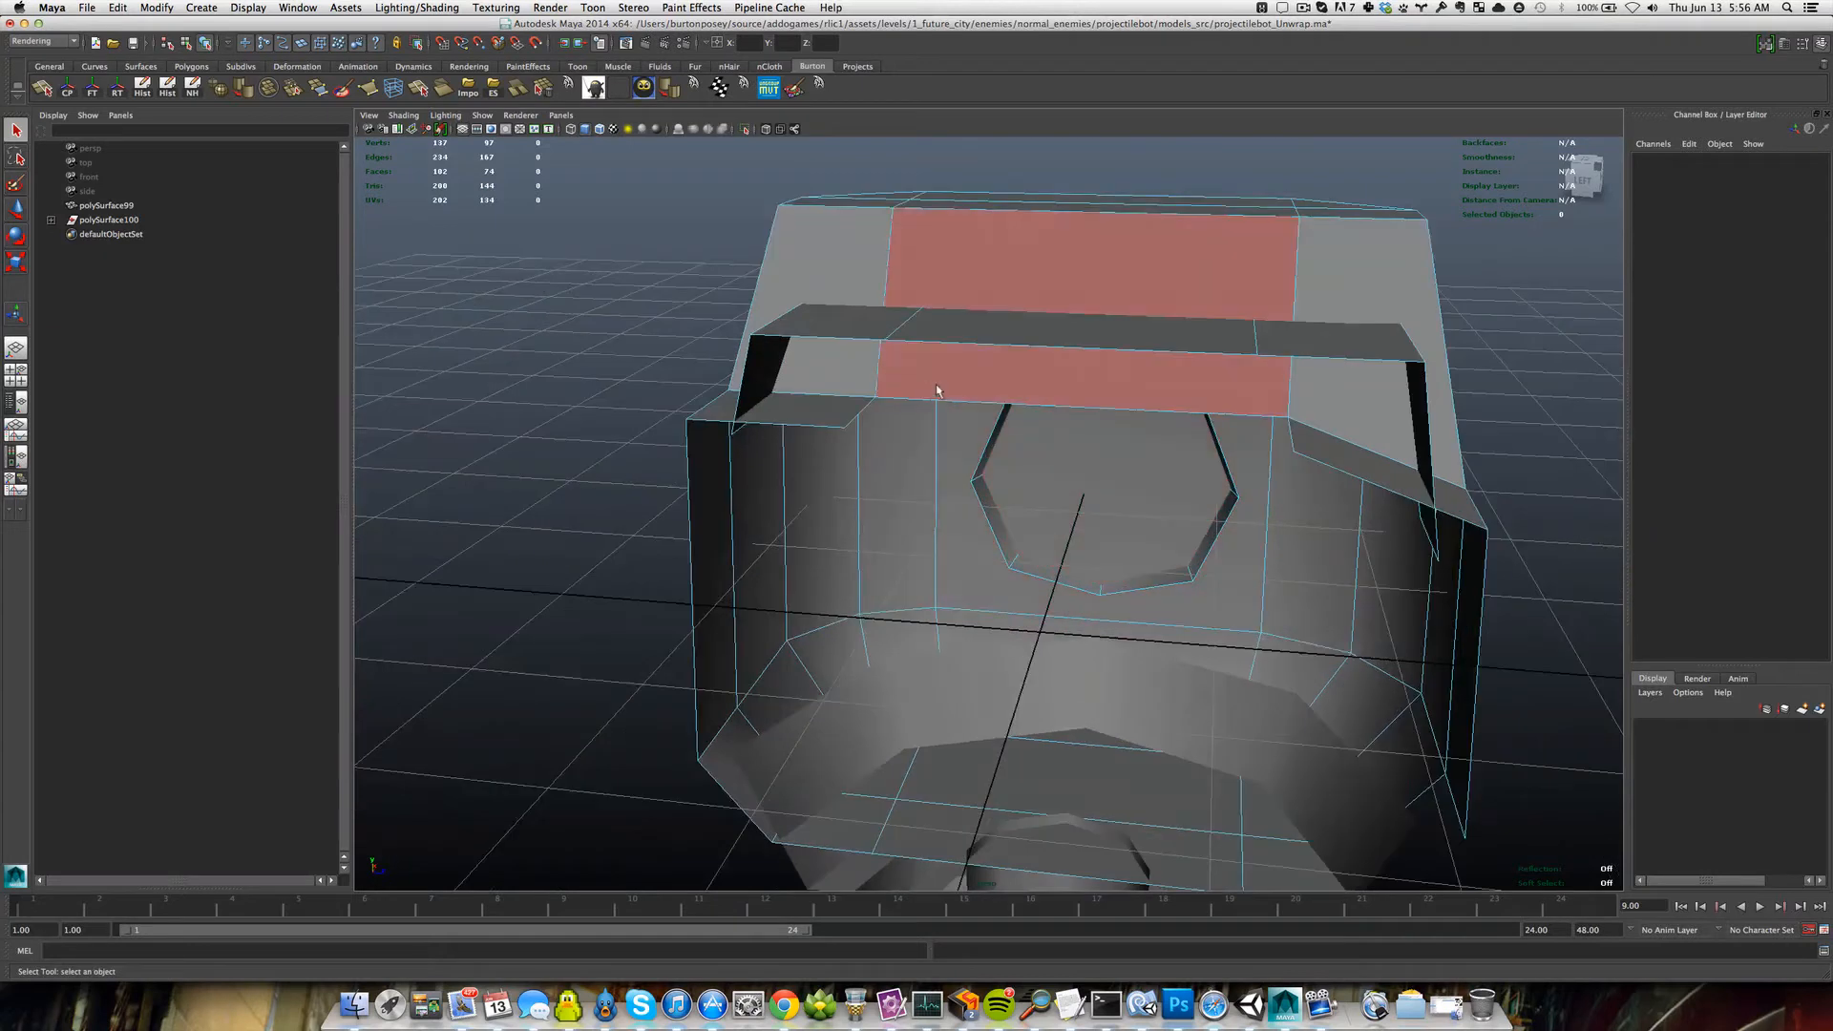
pyautogui.rightClick(1011, 400)
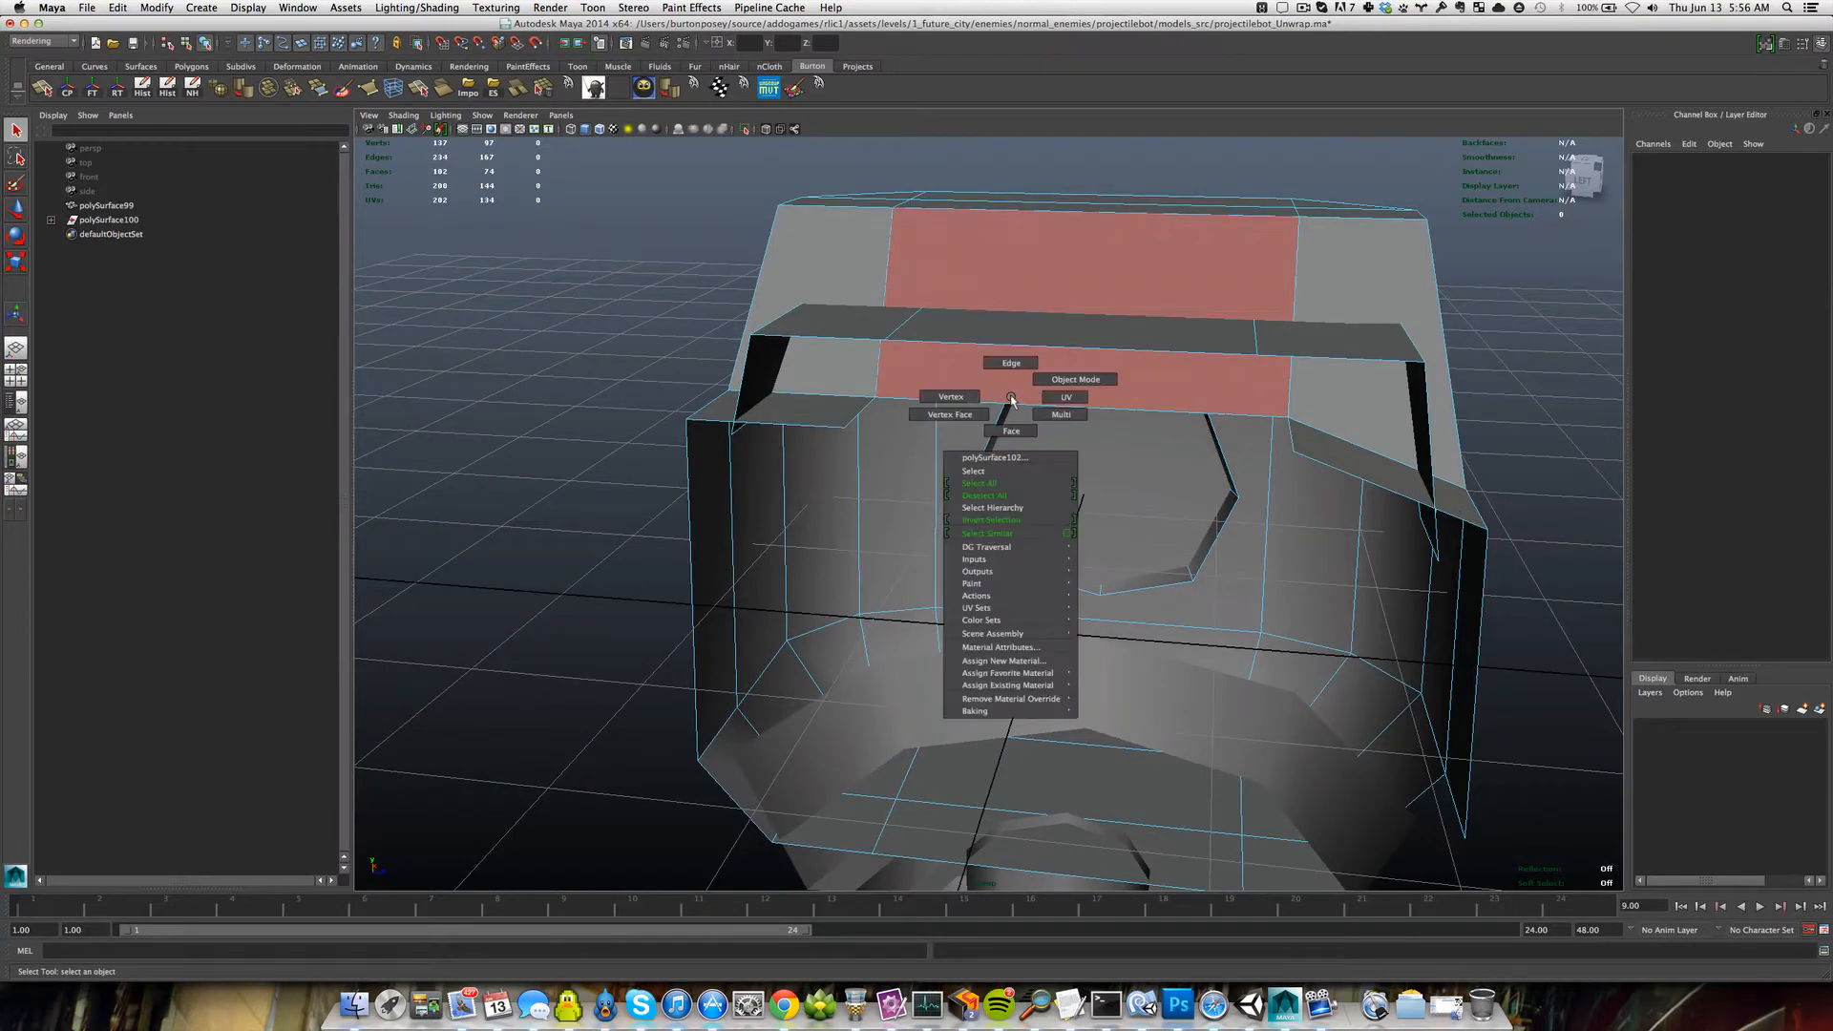
pyautogui.scroll(-4, 1019, 421)
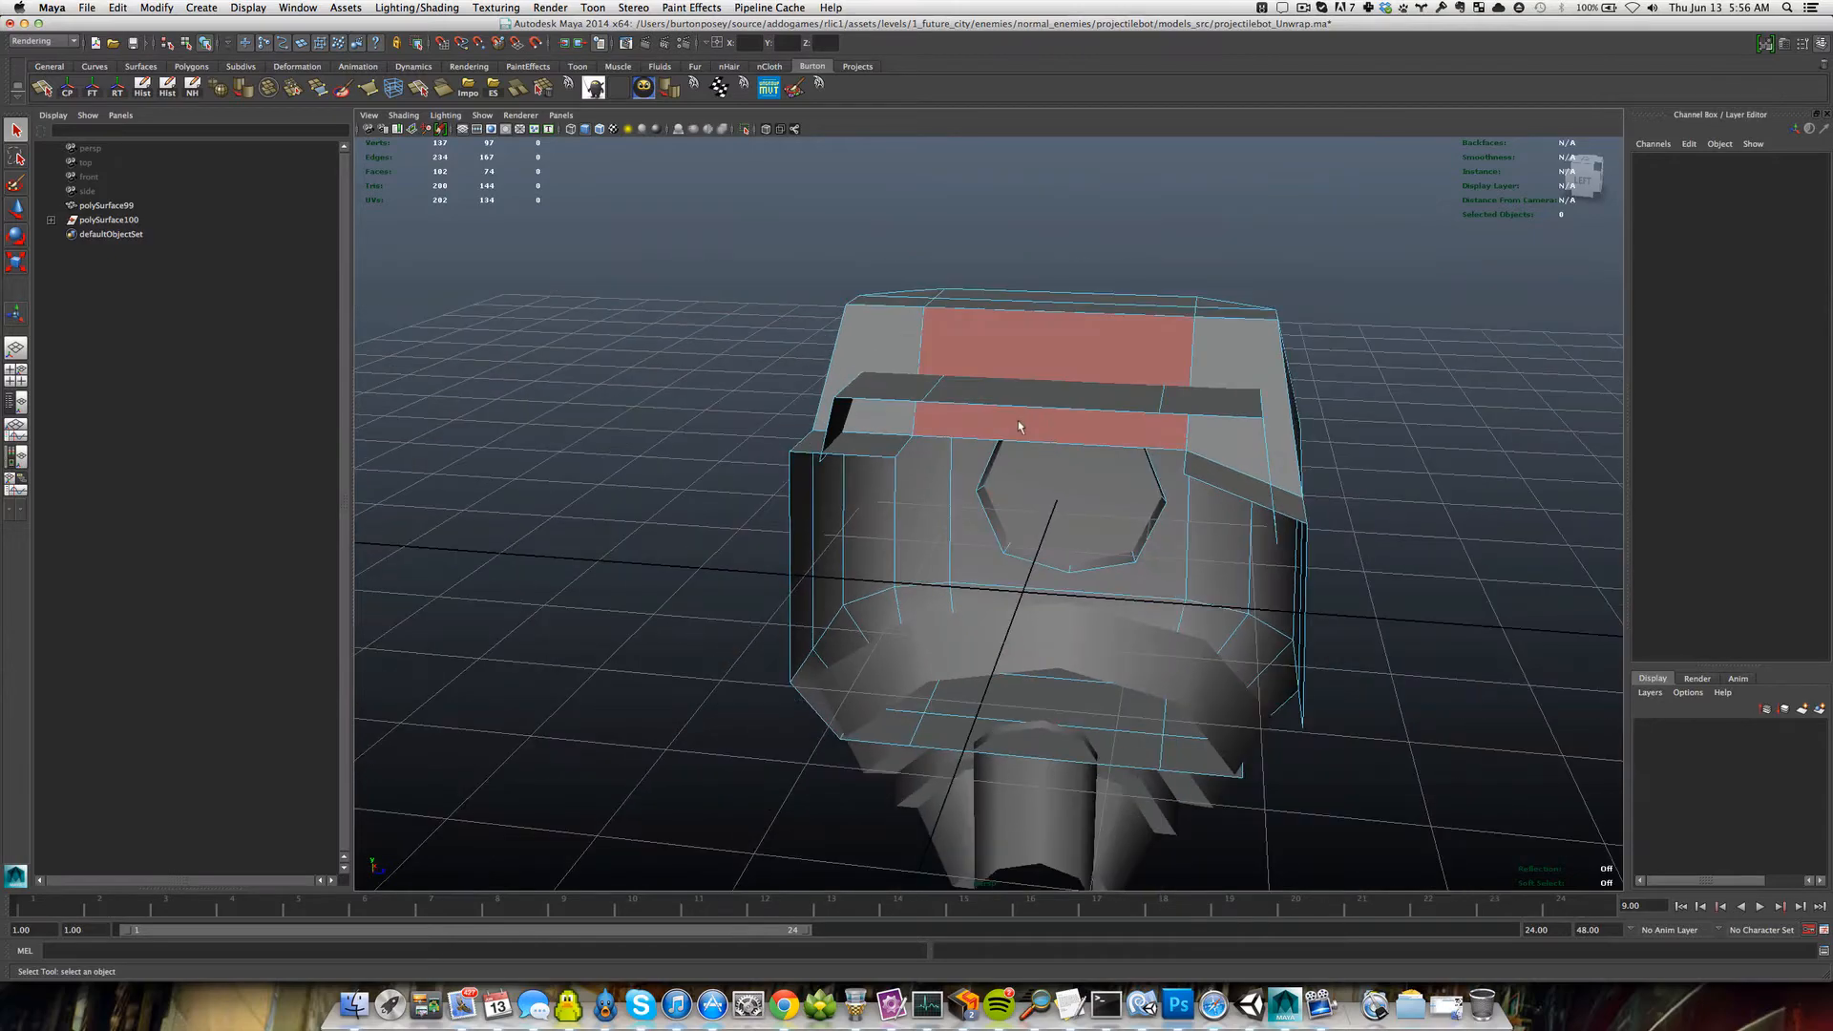
pyautogui.keyDown('alt'); pyautogui.moveTo(1019, 422); pyautogui.dragTo(1246, 514); pyautogui.keyUp('alt')
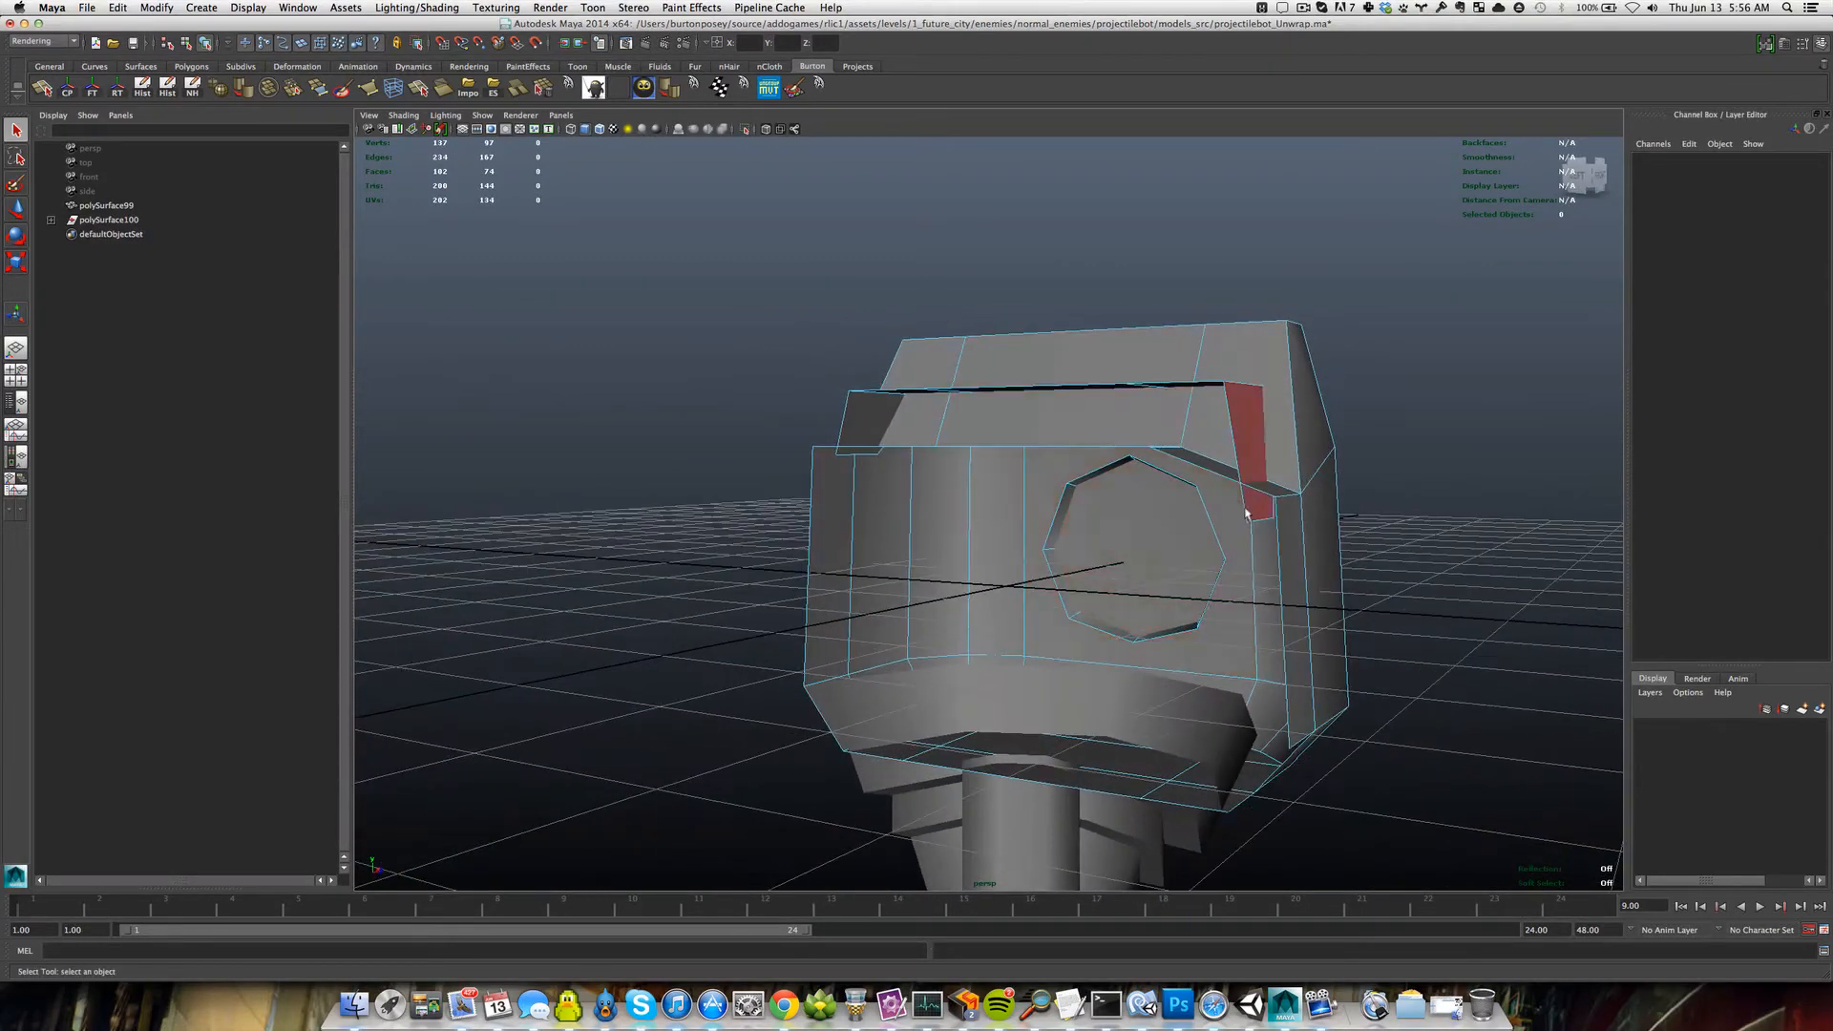
pyautogui.click(1258, 506)
pyautogui.click(1259, 520)
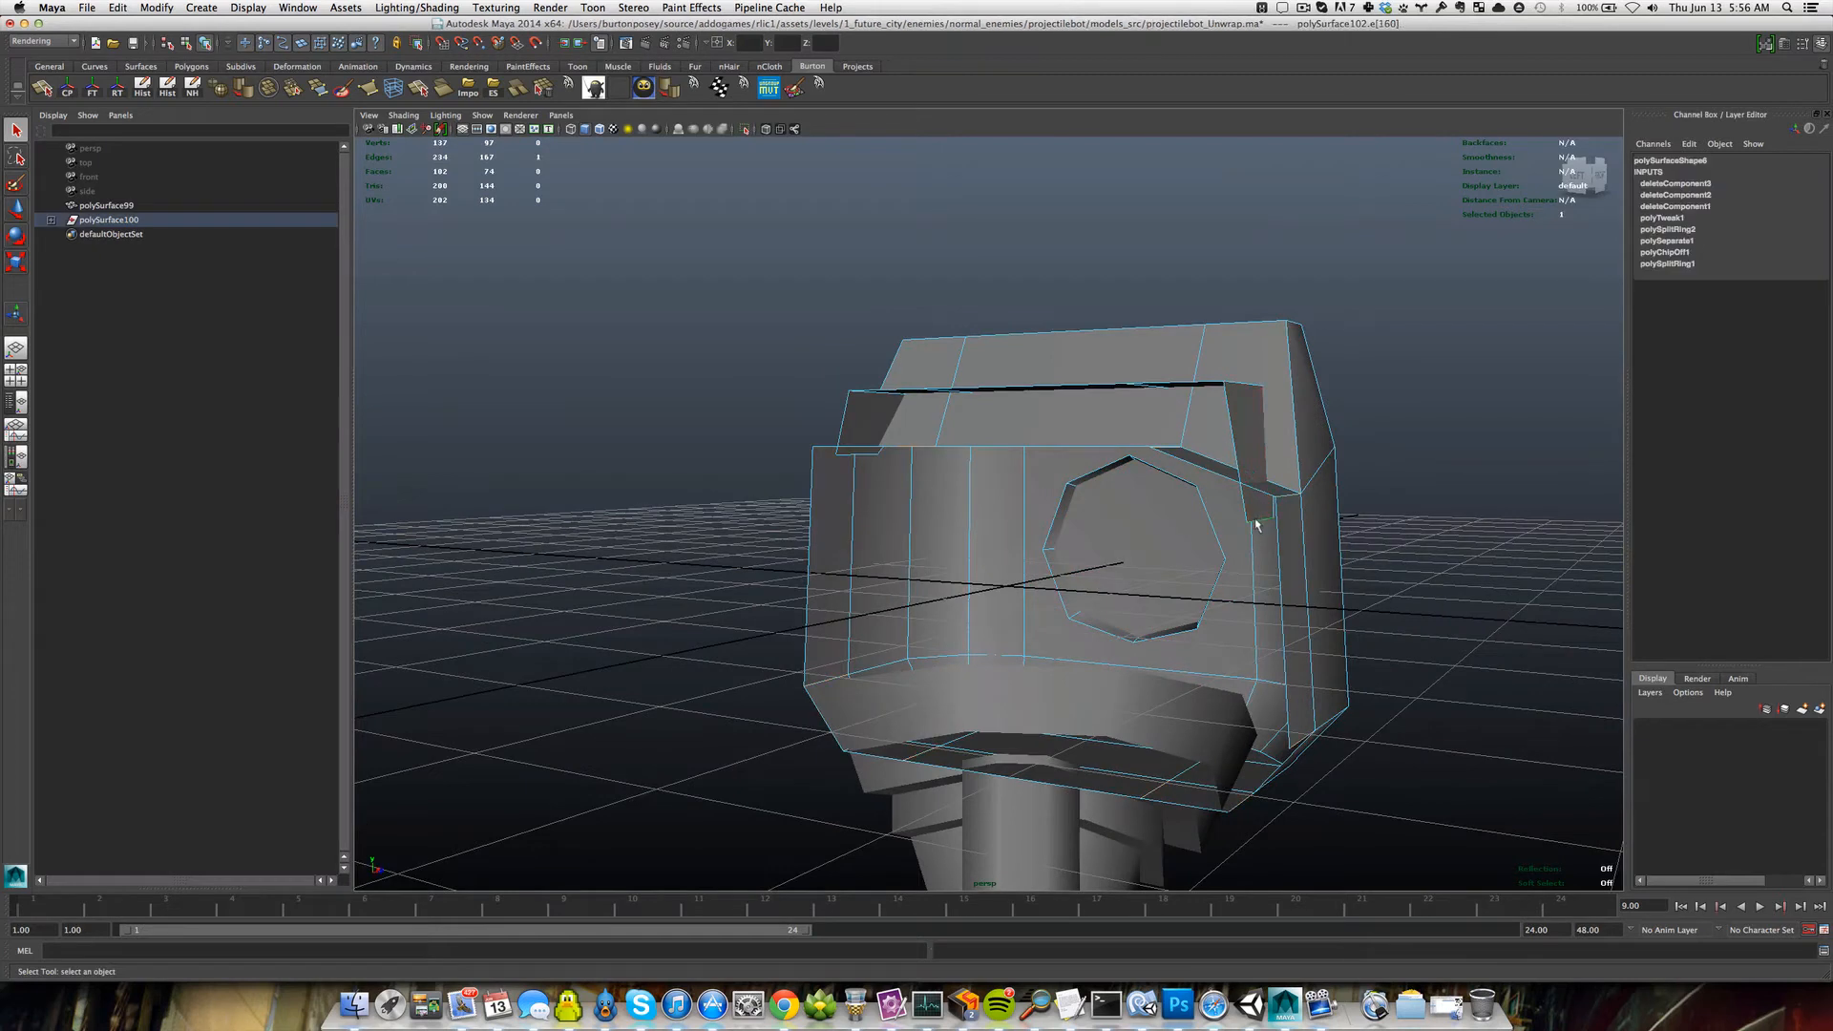
pyautogui.press('w')
pyautogui.moveTo(1262, 456); pyautogui.dragTo(781, 591)
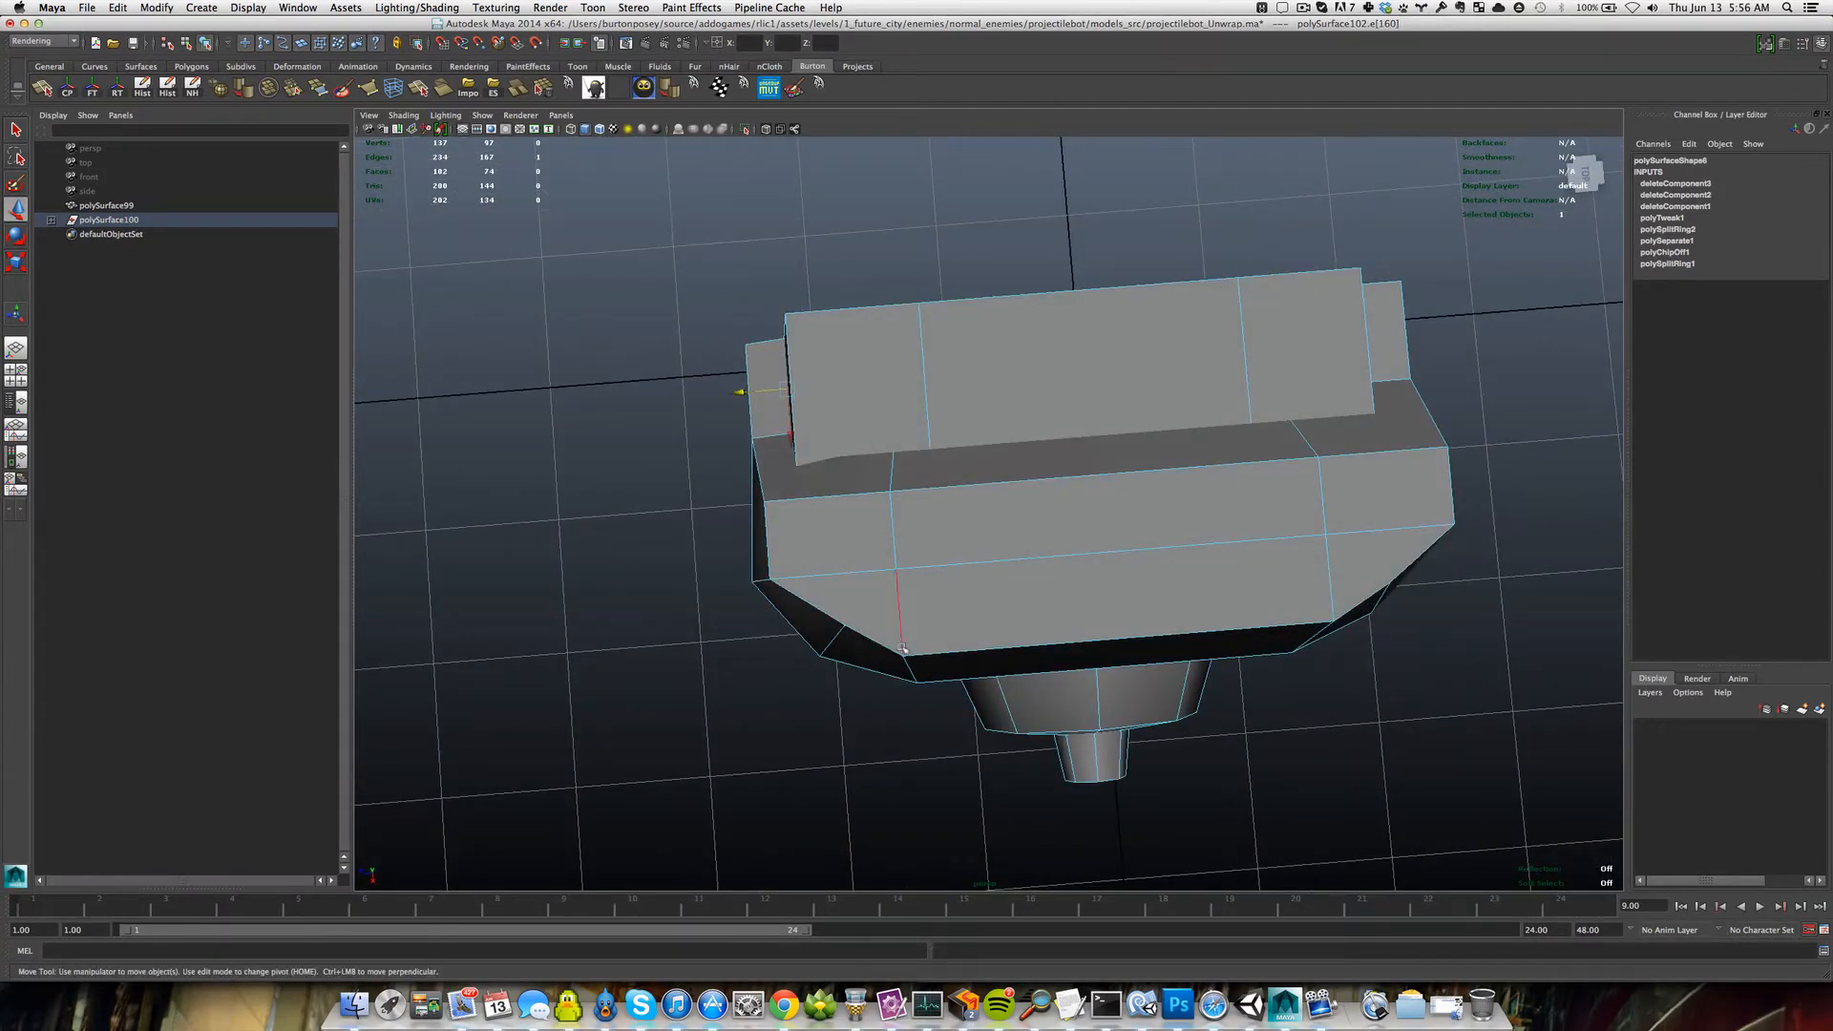
# Split the corner faces at both ends of the body's top with the Split Polygon tool, connecting the bevel vertices to the inner corners.
pyautogui.keyDown('alt'); pyautogui.moveTo(852, 622); pyautogui.dragTo(704, 490); pyautogui.keyUp('alt')
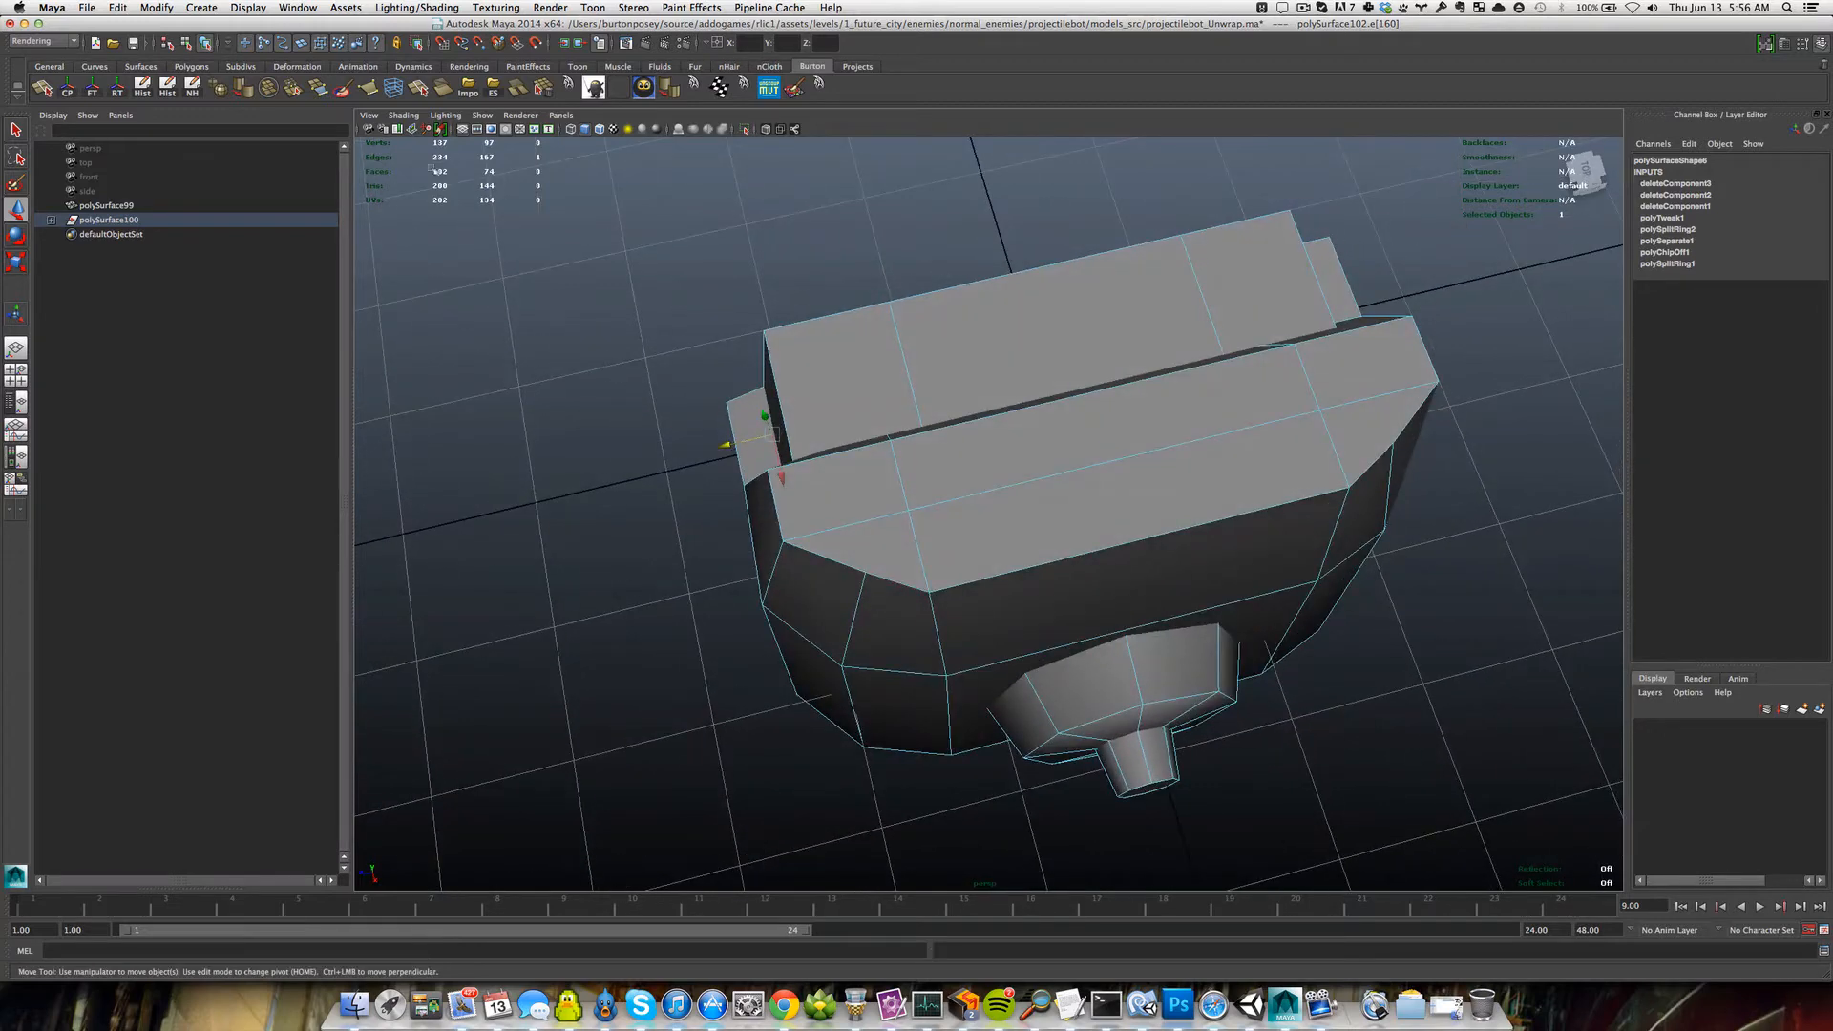
pyautogui.press('g')
pyautogui.moveTo(860, 570); pyautogui.dragTo(912, 602)
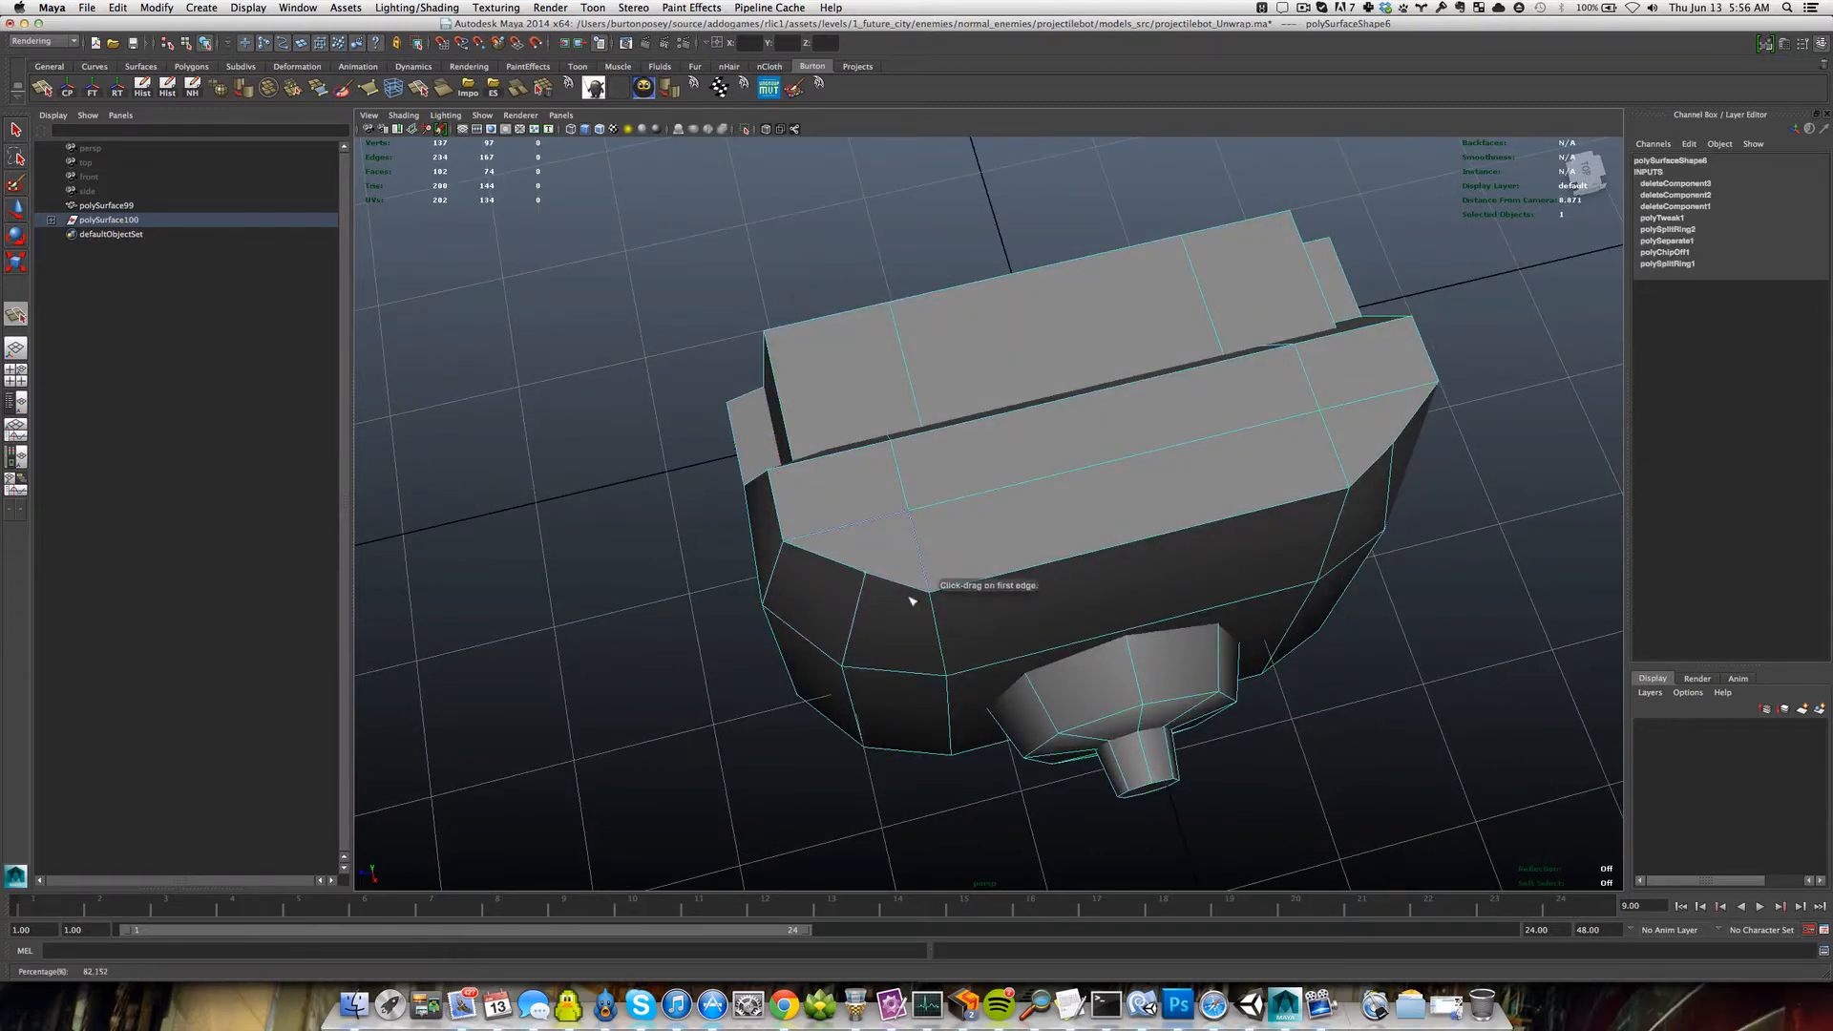
pyautogui.moveTo(875, 524); pyautogui.dragTo(1285, 594)
pyautogui.press('Return')
pyautogui.press('g')
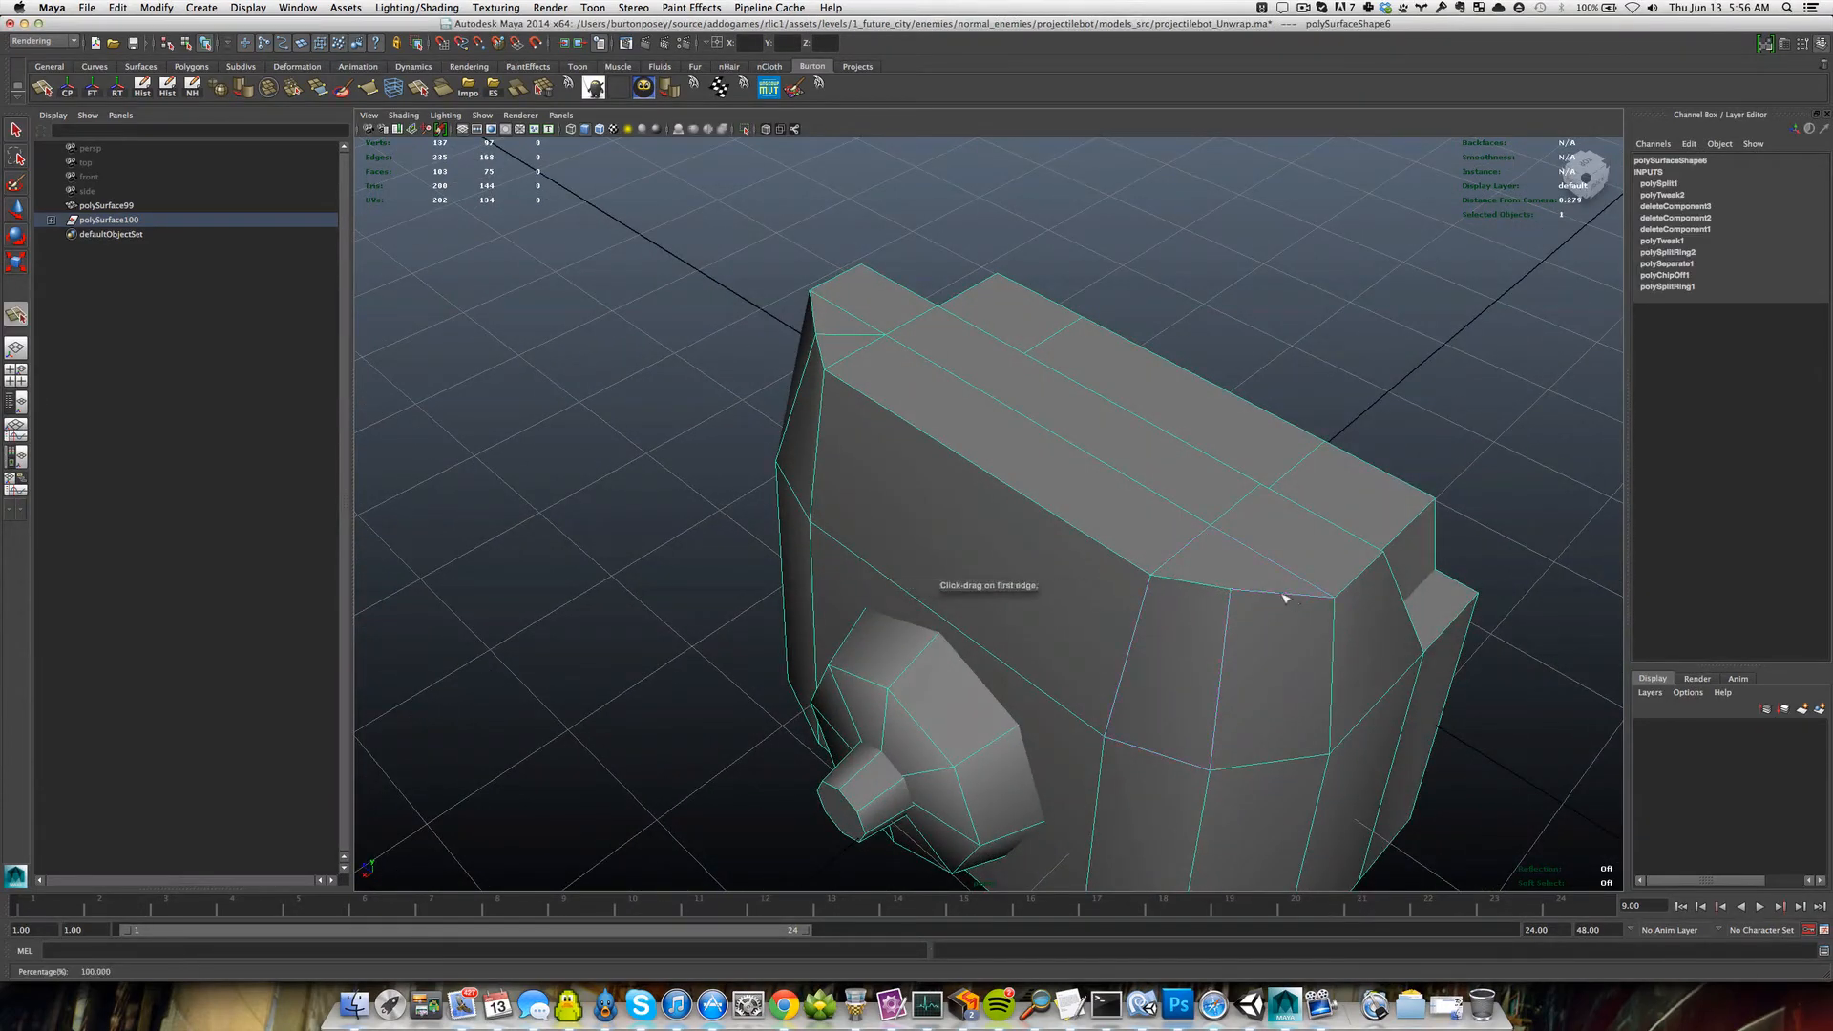
pyautogui.moveTo(1195, 543)
pyautogui.mouseDown()
pyautogui.moveTo(1341, 499)
pyautogui.moveTo(1292, 573)
pyautogui.moveTo(1146, 573)
pyautogui.moveTo(1177, 516)
pyautogui.mouseUp()
pyautogui.press('Return')
# Split the corner faces at both ends of the body's underside, connecting the bevel vertices to the inner corners.
pyautogui.press('g')
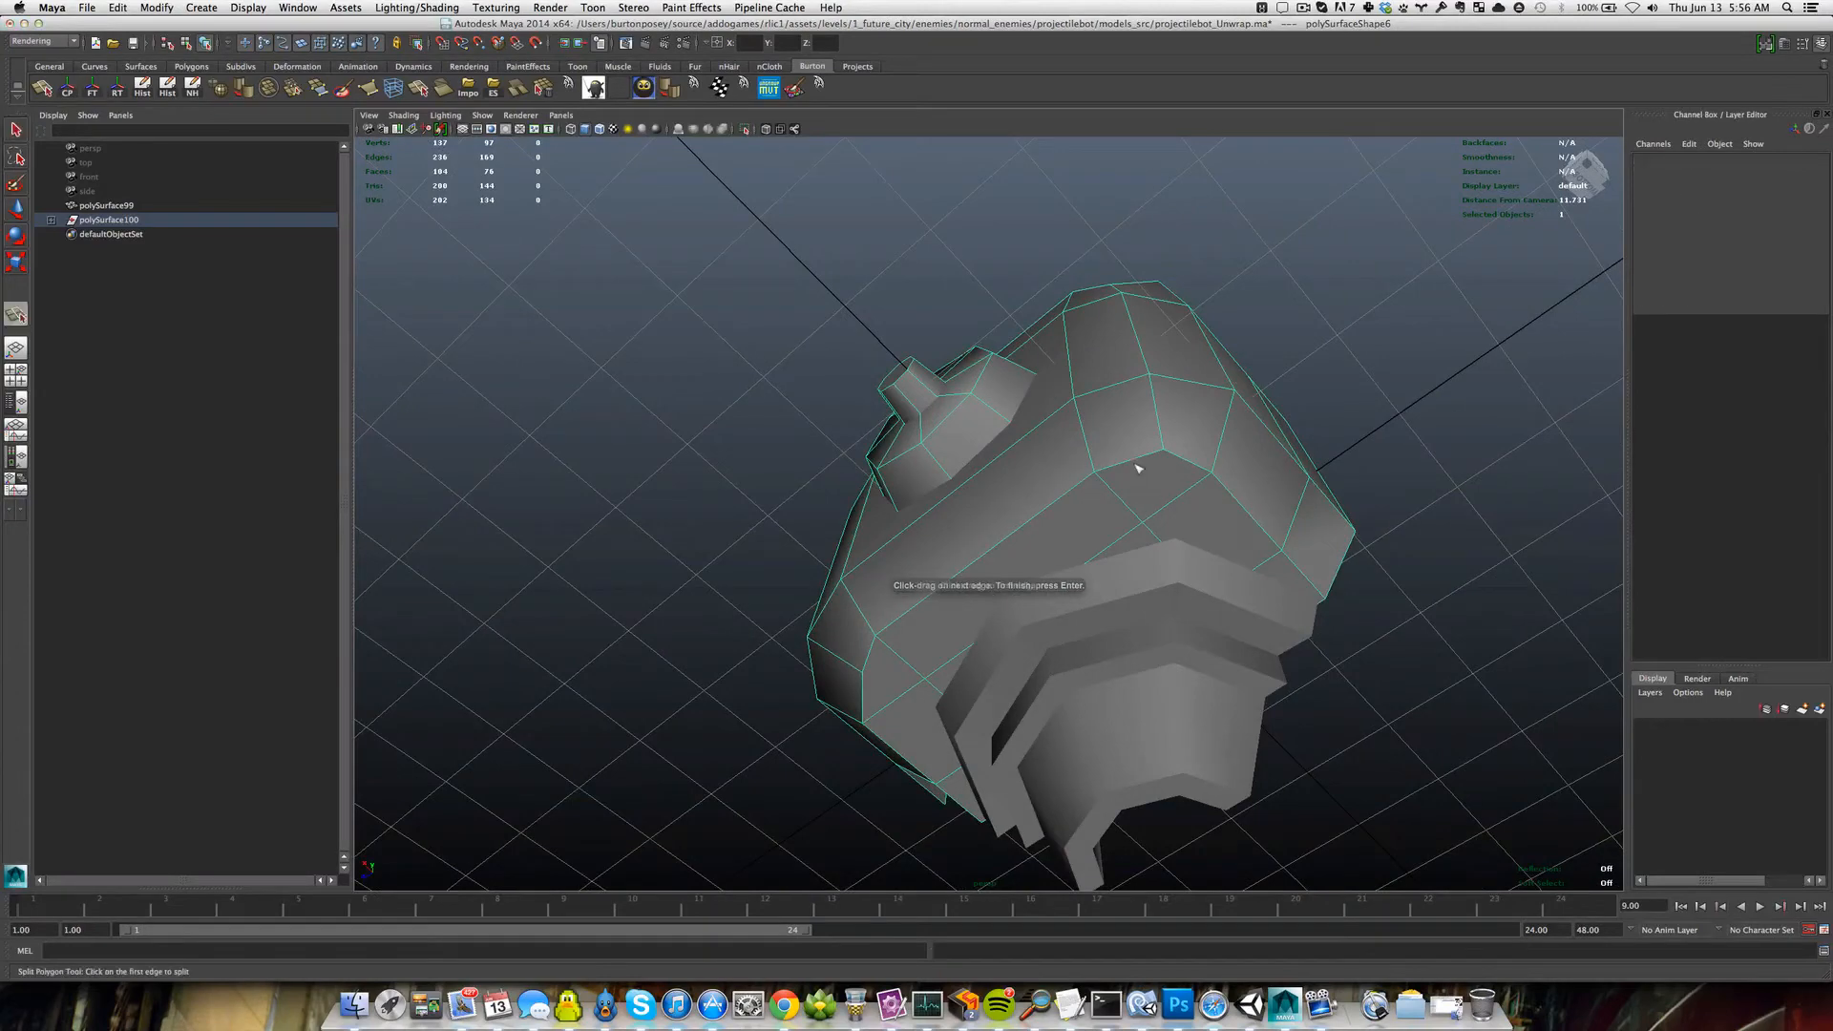
pyautogui.moveTo(1148, 453); pyautogui.dragTo(1219, 446)
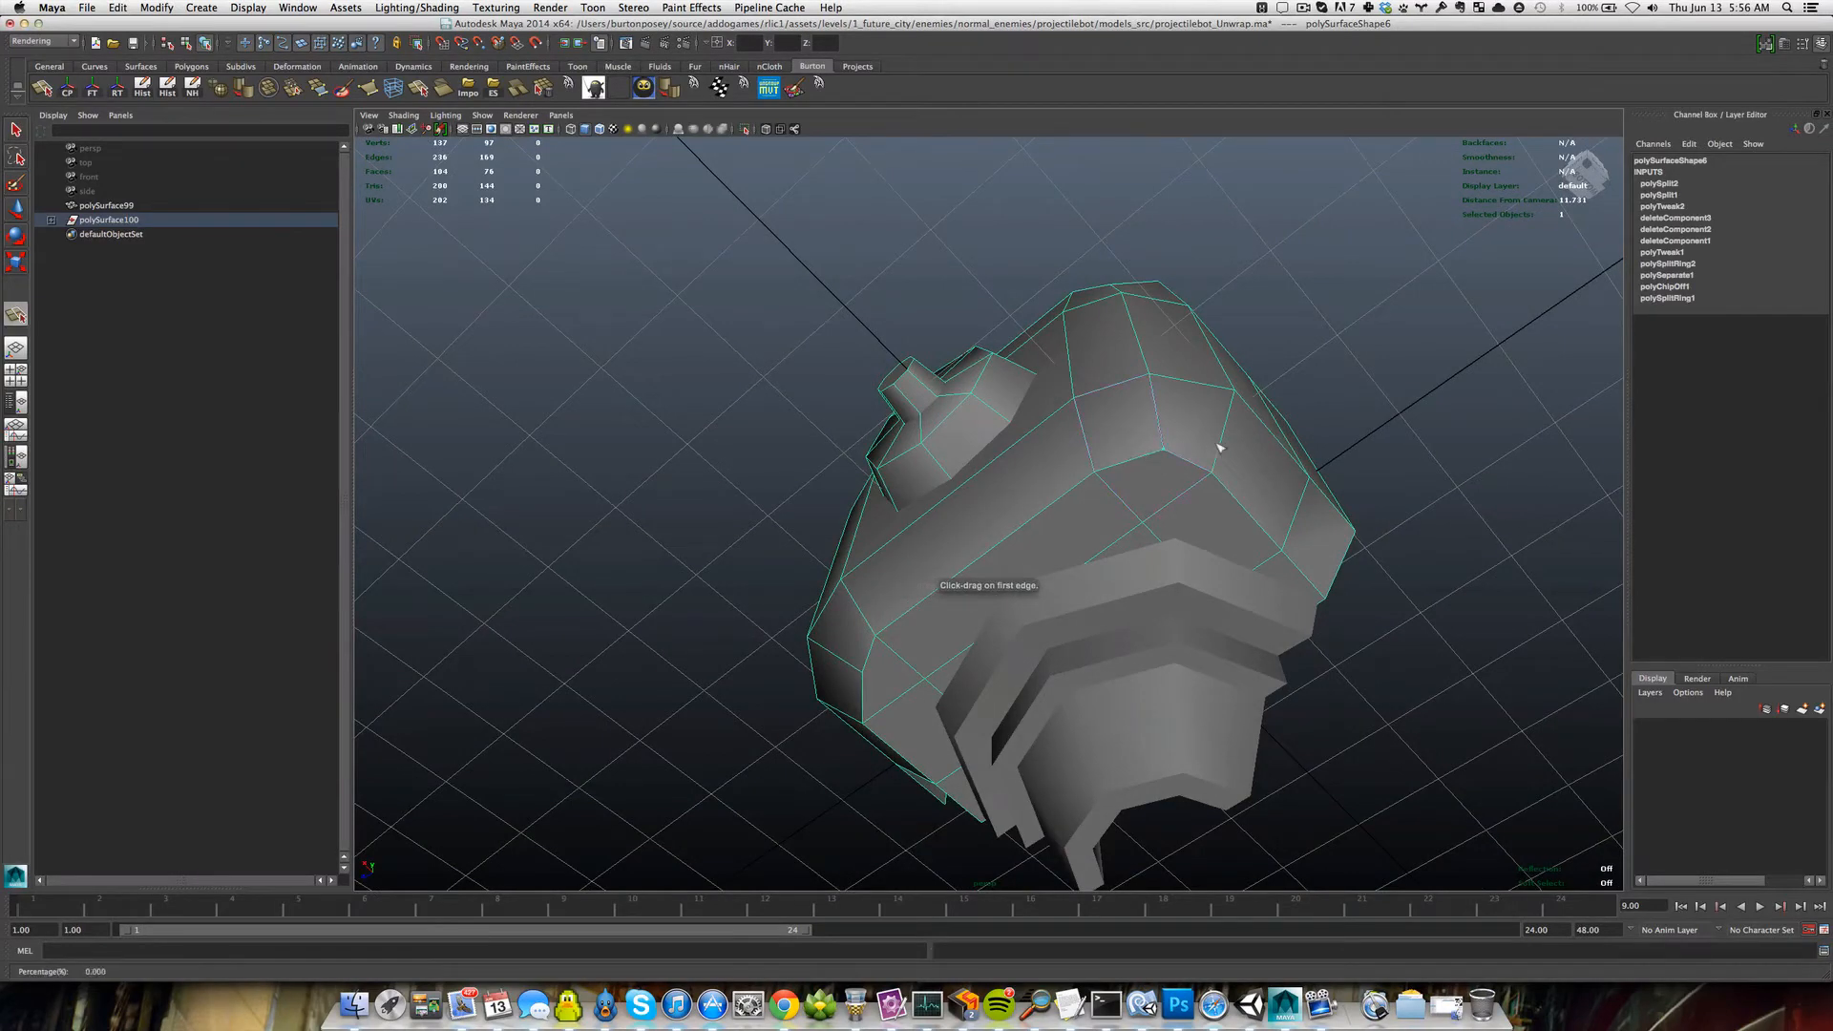
pyautogui.moveTo(1122, 504); pyautogui.dragTo(1207, 569)
pyautogui.keyDown('alt'); pyautogui.moveTo(1017, 560); pyautogui.dragTo(993, 494); pyautogui.keyUp('alt')
pyautogui.press('Return')
pyautogui.press('g')
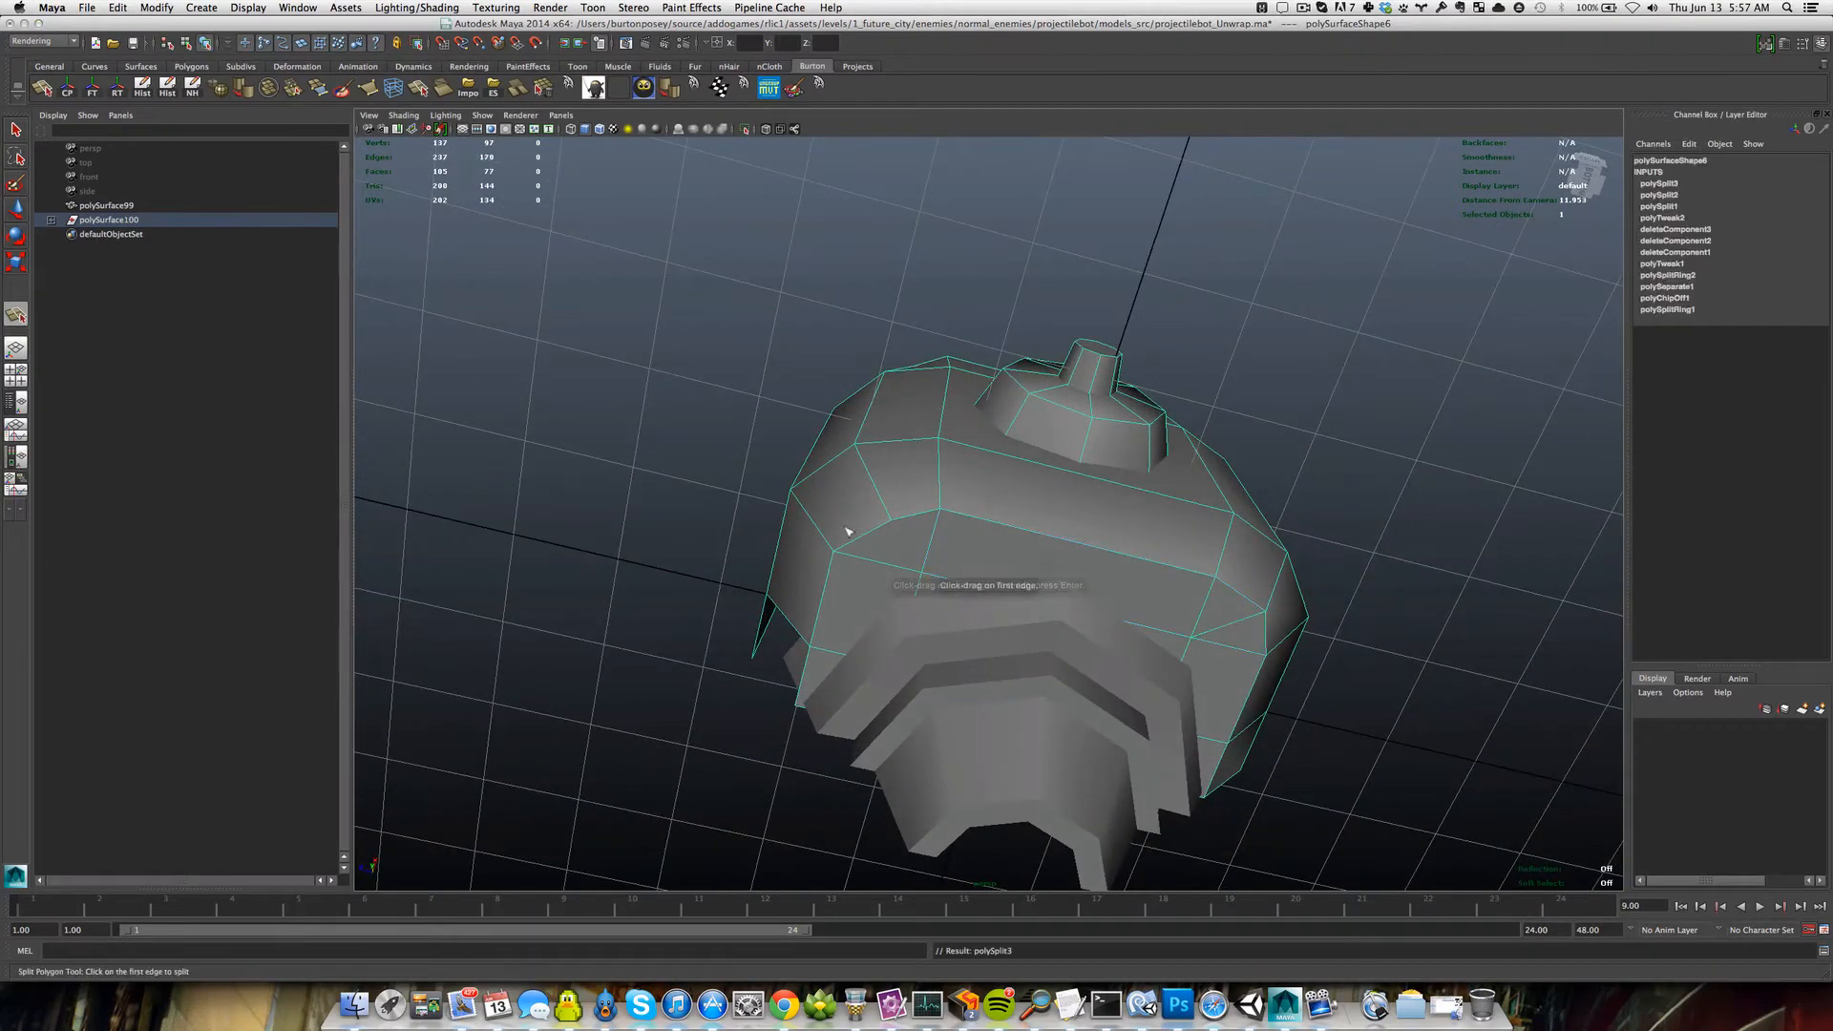
pyautogui.moveTo(864, 535); pyautogui.dragTo(1022, 423)
pyautogui.click(908, 569)
pyautogui.press('Return')
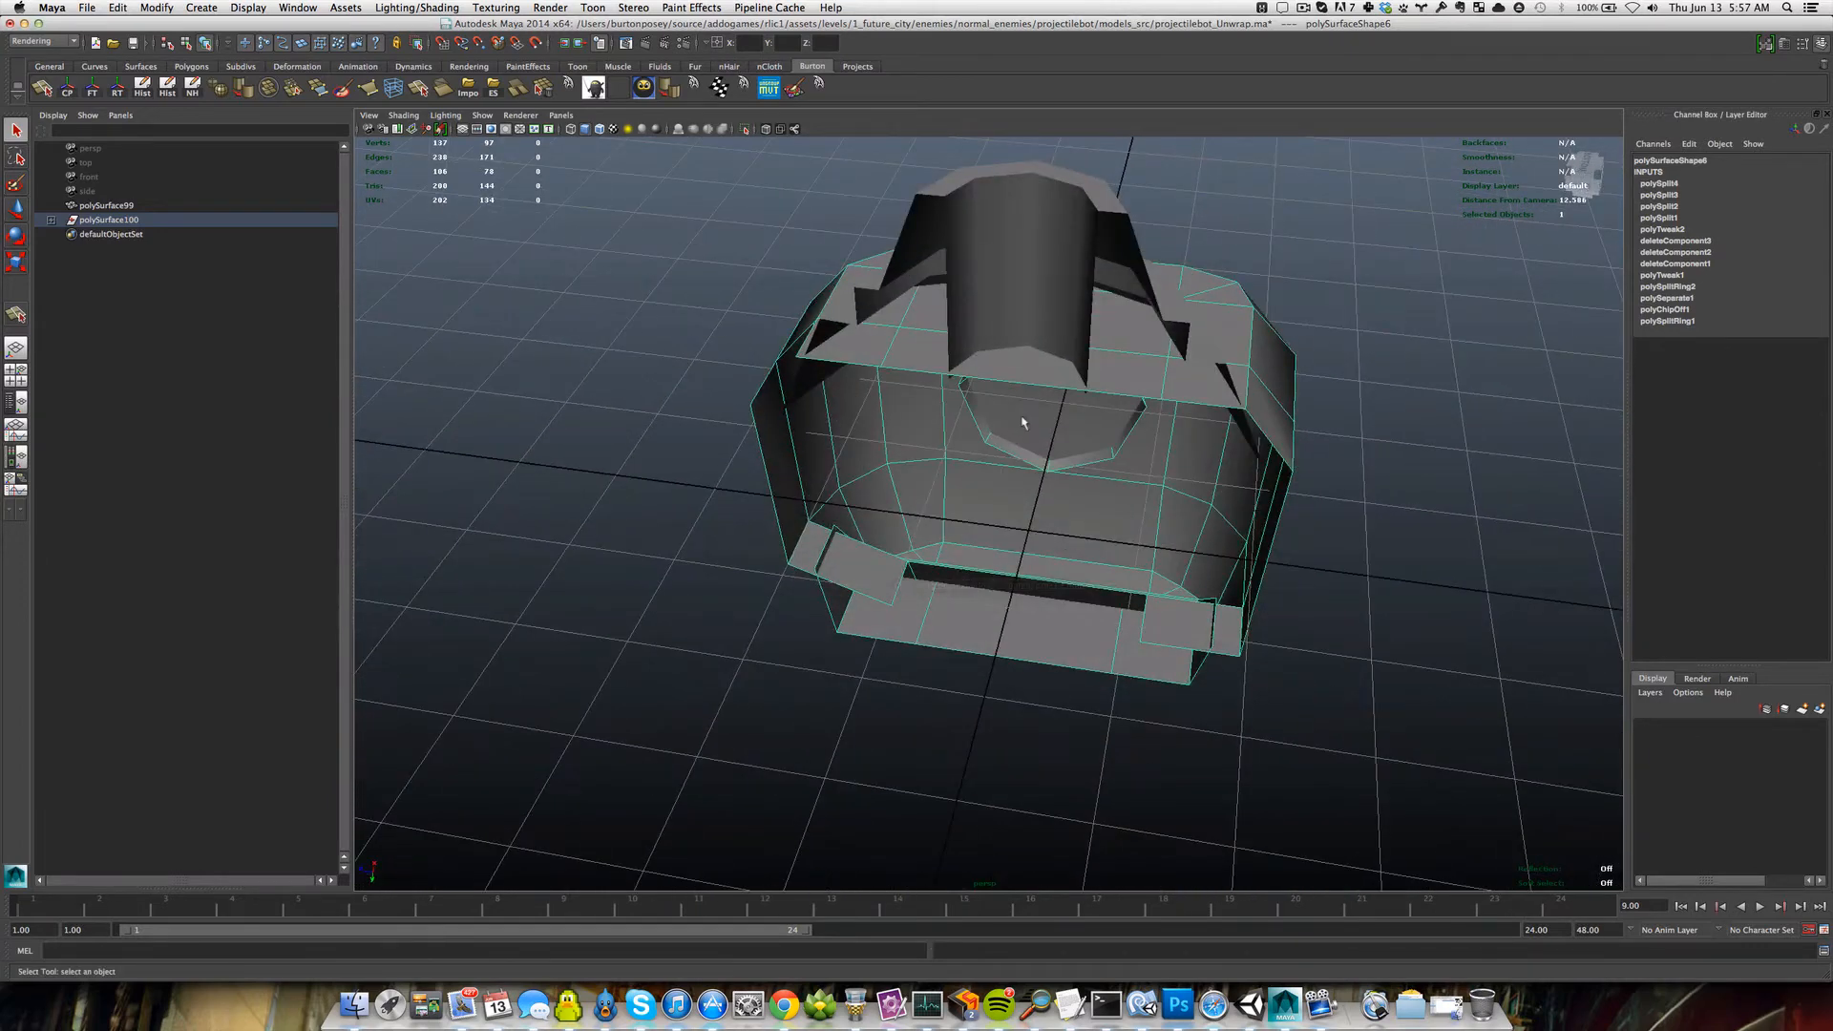
# Select the two center faces of the body's underside hidden beneath the stepped nozzle and delete them.
pyautogui.moveTo(1027, 355); pyautogui.dragTo(1029, 386, button='right')
pyautogui.click(1128, 331)
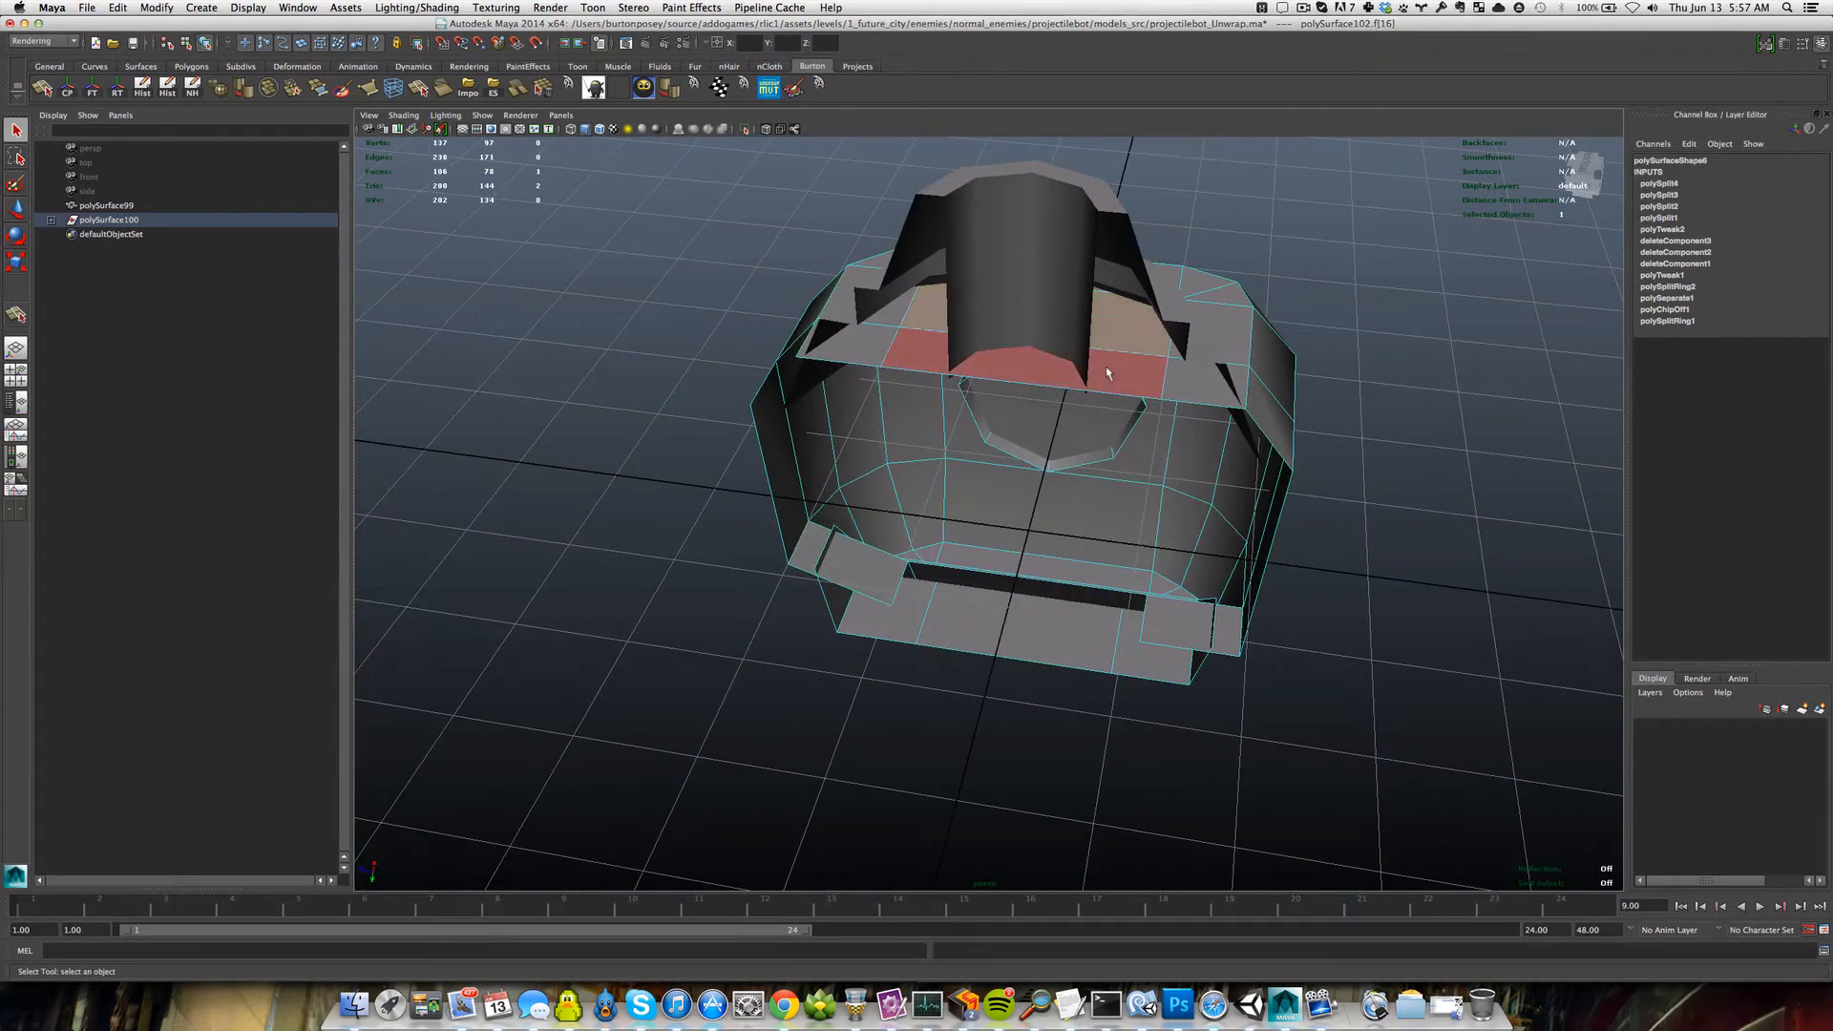
pyautogui.keyDown('shift'); pyautogui.click(1106, 372); pyautogui.keyUp('shift')
pyautogui.keyDown('alt'); pyautogui.moveTo(1150, 354); pyautogui.dragTo(1155, 401); pyautogui.keyUp('alt')
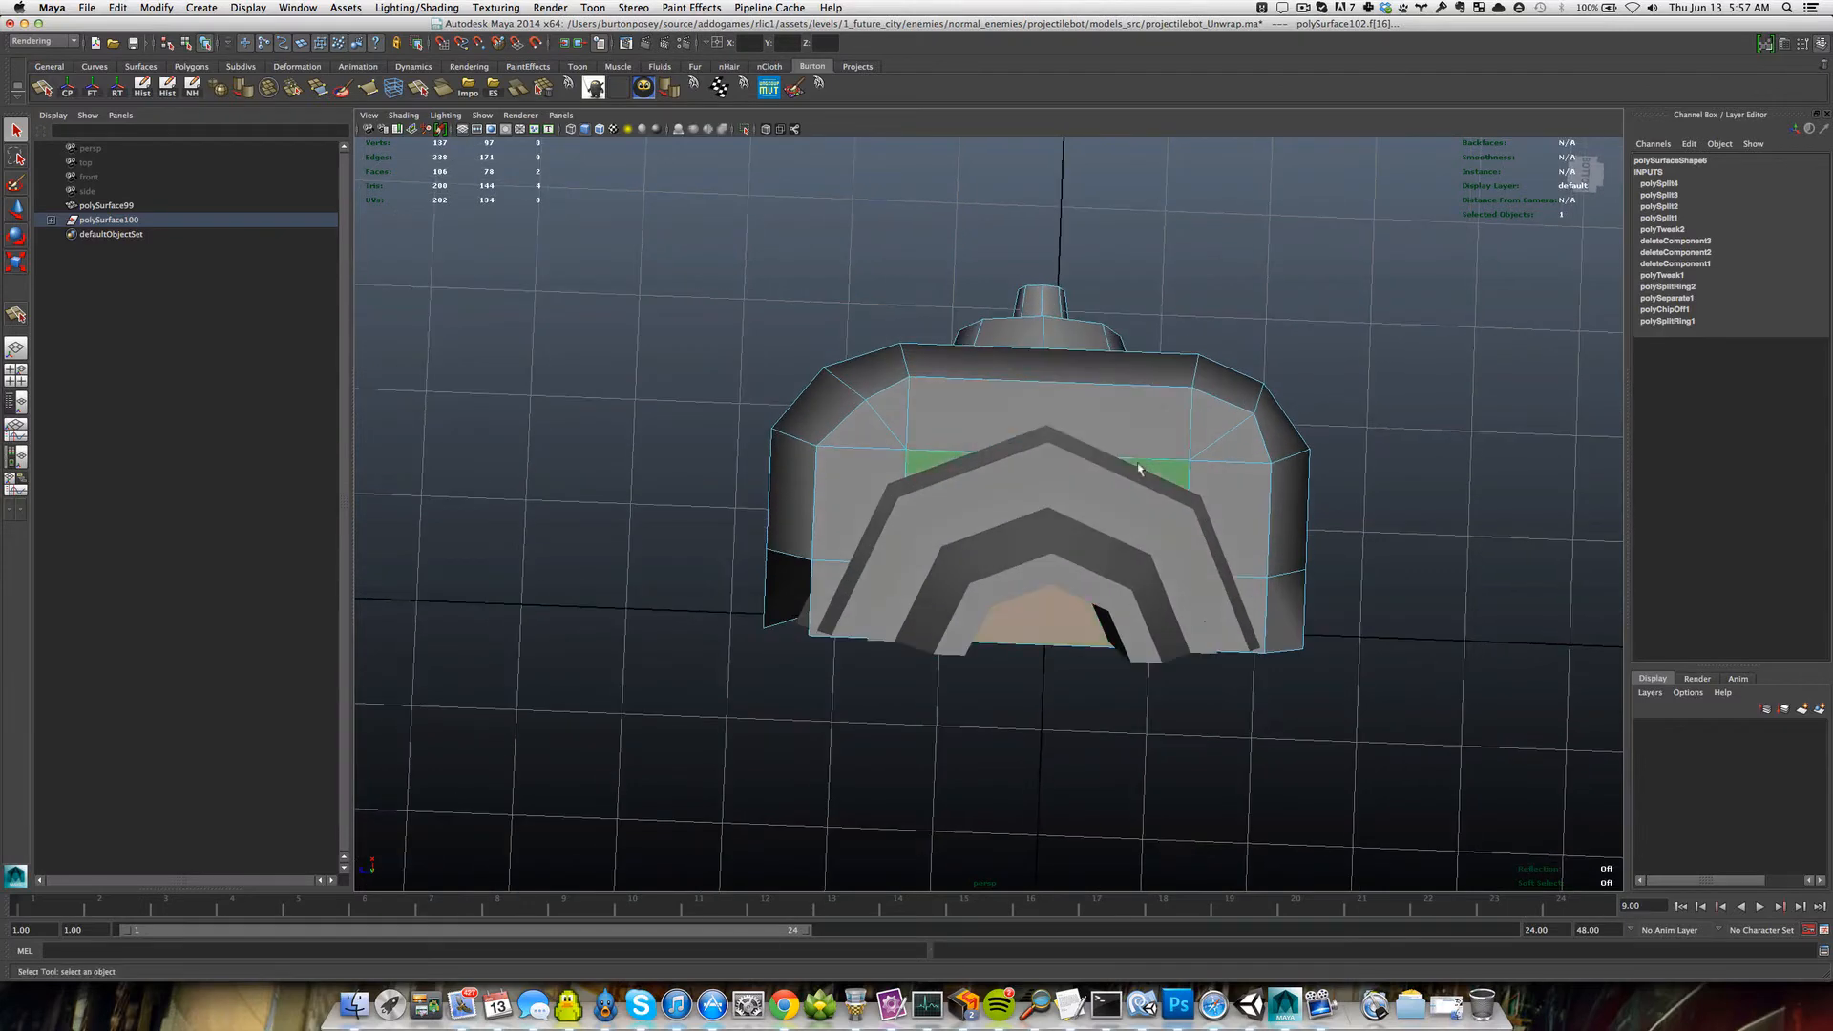
pyautogui.scroll(-2, 1135, 474)
pyautogui.scroll(2, 1134, 468)
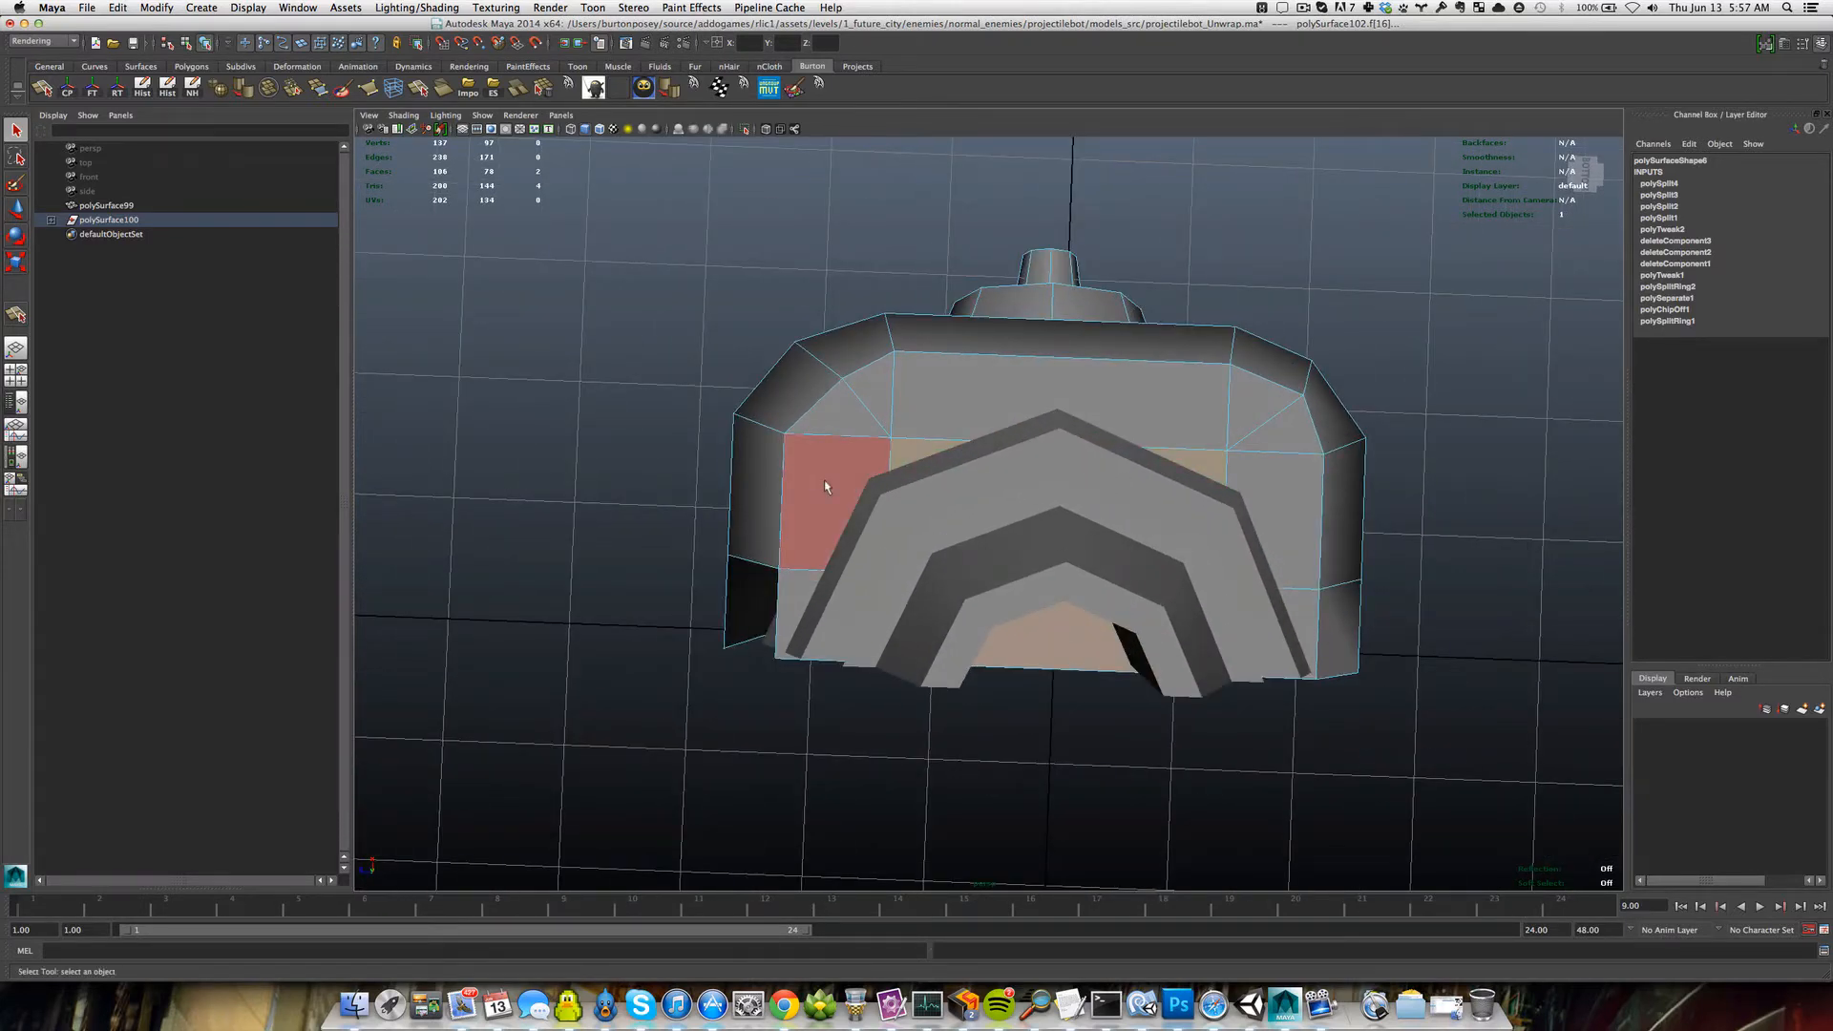
pyautogui.press('Delete')
# Move the inner border edge of the underside opening toward the center line, under the nozzle's rim, and return to object mode.
pyautogui.moveTo(974, 433); pyautogui.dragTo(972, 398, button='right')
pyautogui.click(960, 442)
pyautogui.press('w')
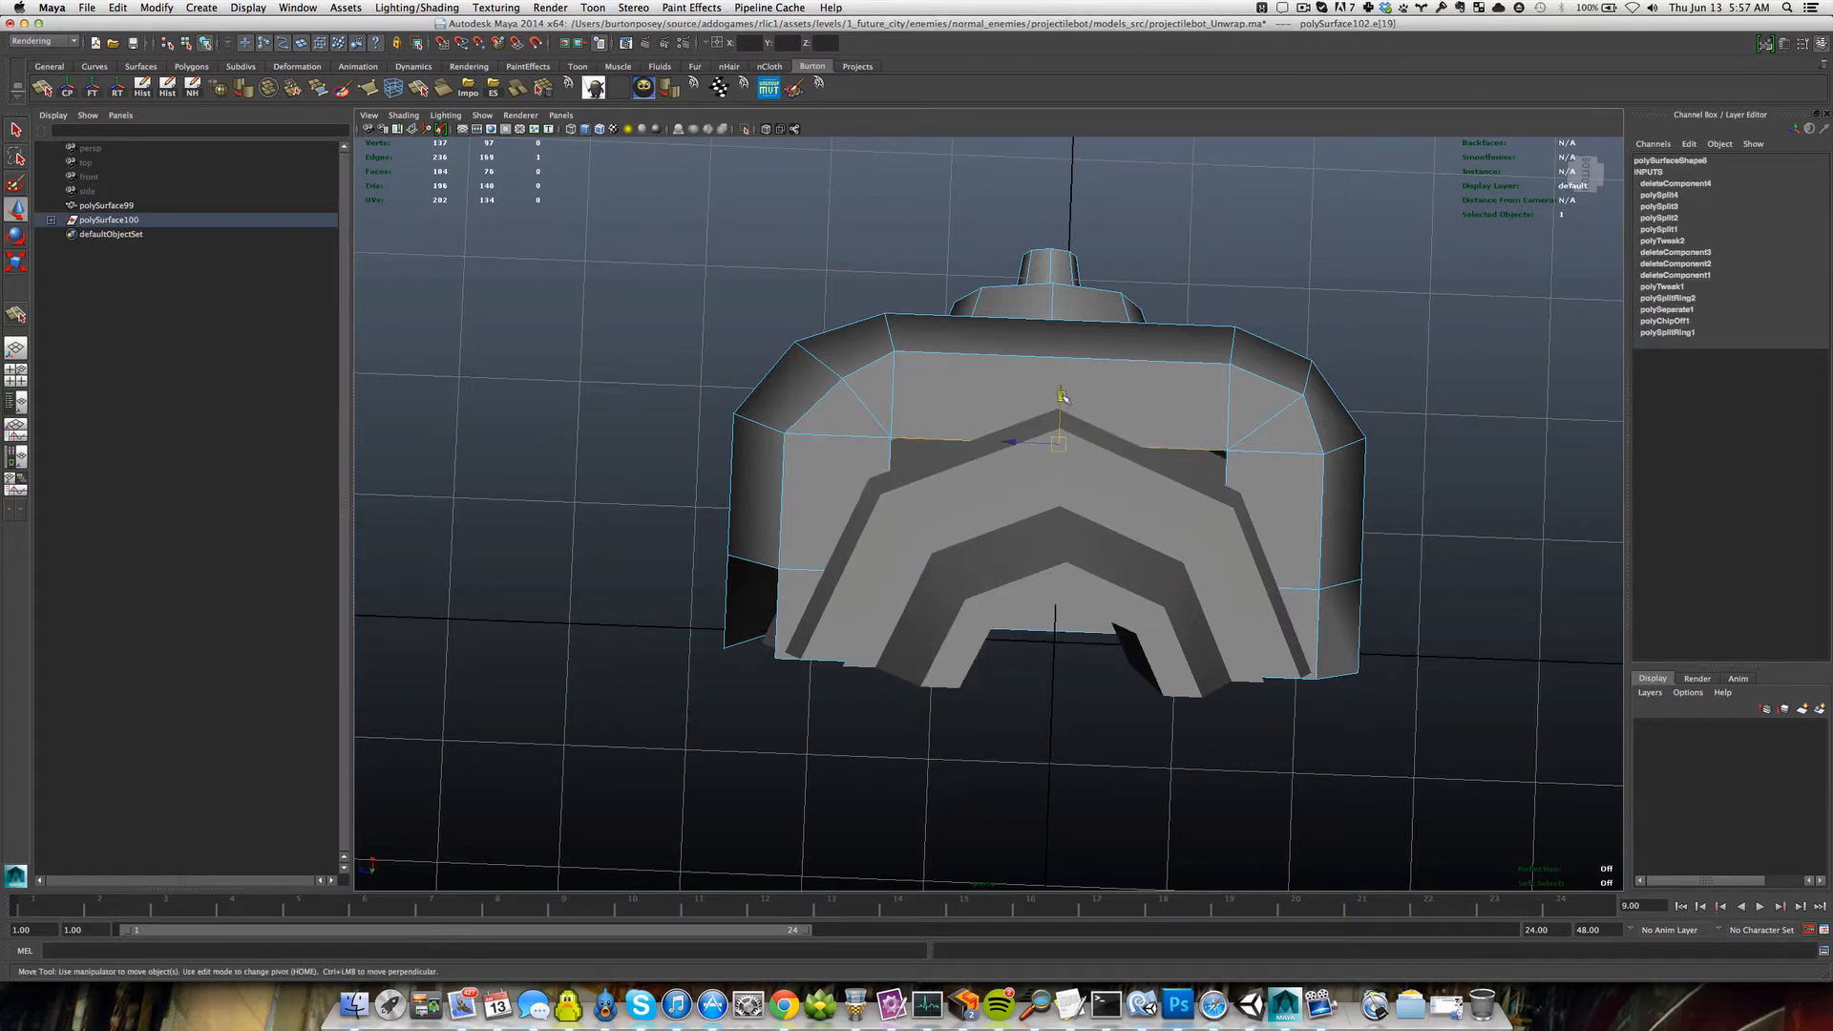
pyautogui.moveTo(1061, 404); pyautogui.dragTo(1057, 449)
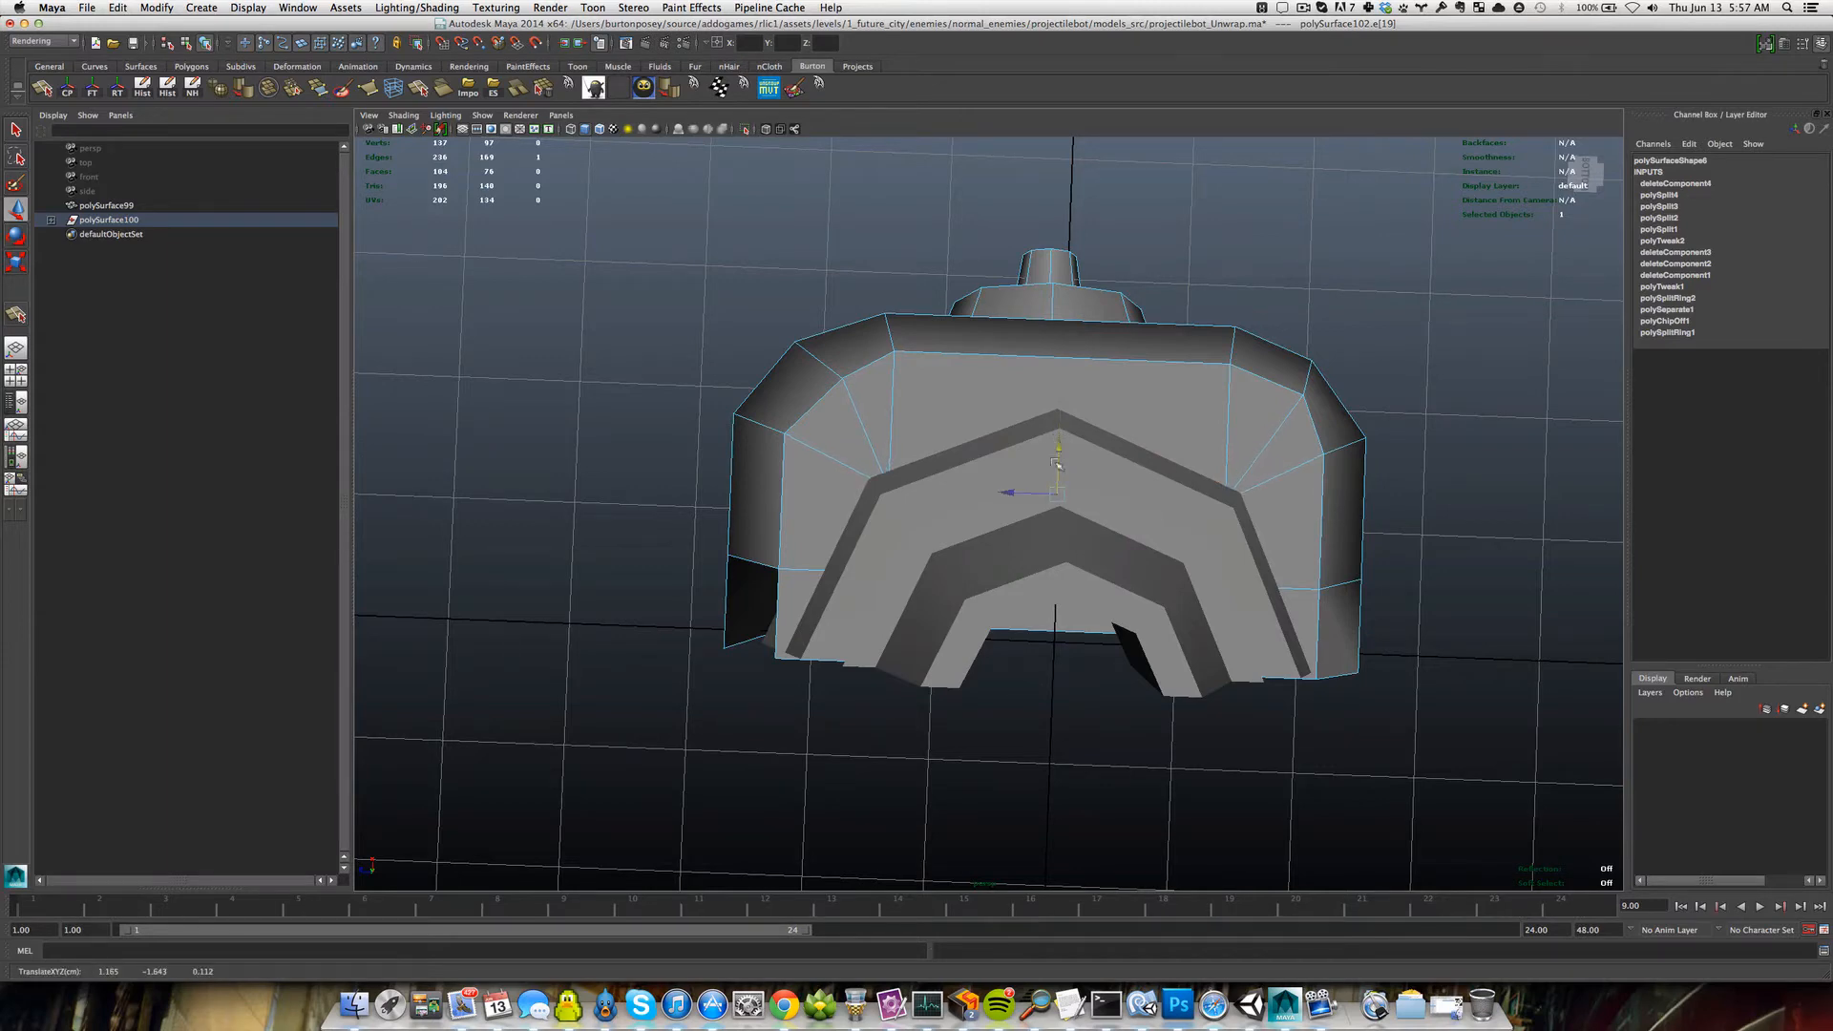
pyautogui.scroll(-2, 1060, 487)
pyautogui.press('q')
pyautogui.moveTo(951, 441); pyautogui.dragTo(1014, 417, button='right')
pyautogui.click(844, 402)
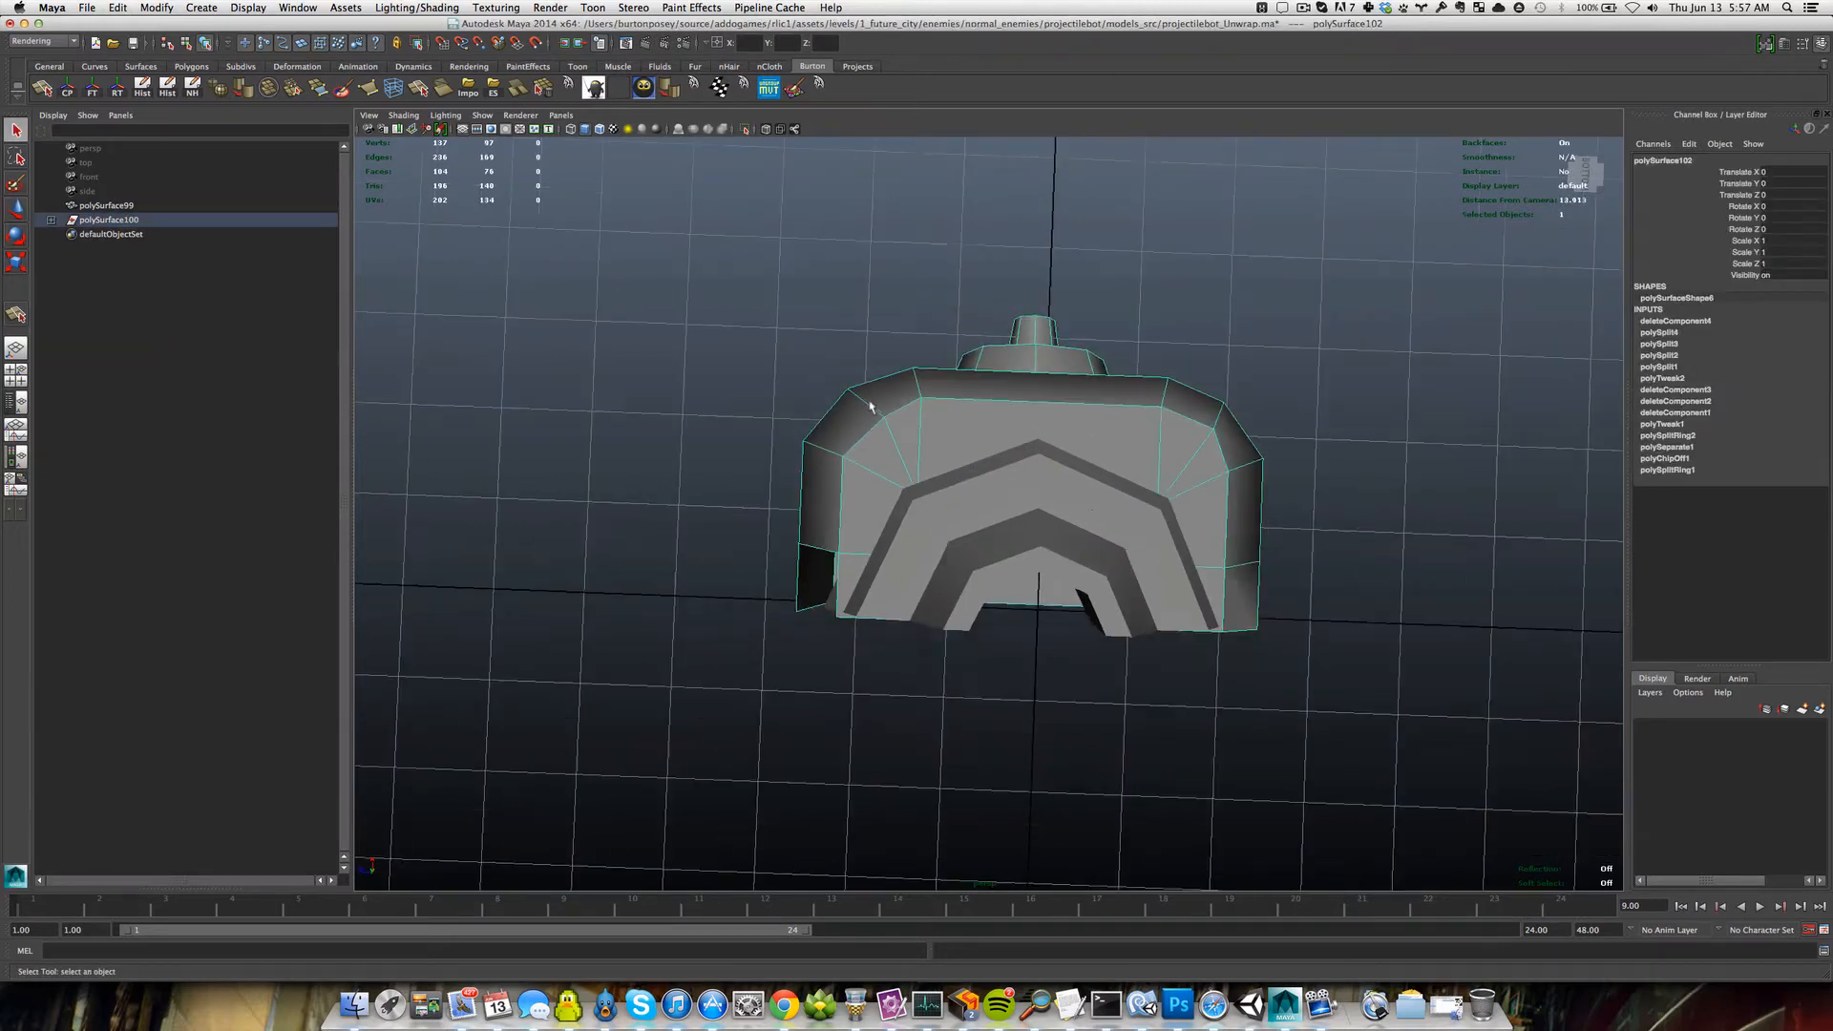
# Delete the construction history of the half body mesh.
pyautogui.keyDown('alt'); pyautogui.moveTo(844, 402); pyautogui.dragTo(1000, 491); pyautogui.keyUp('alt')
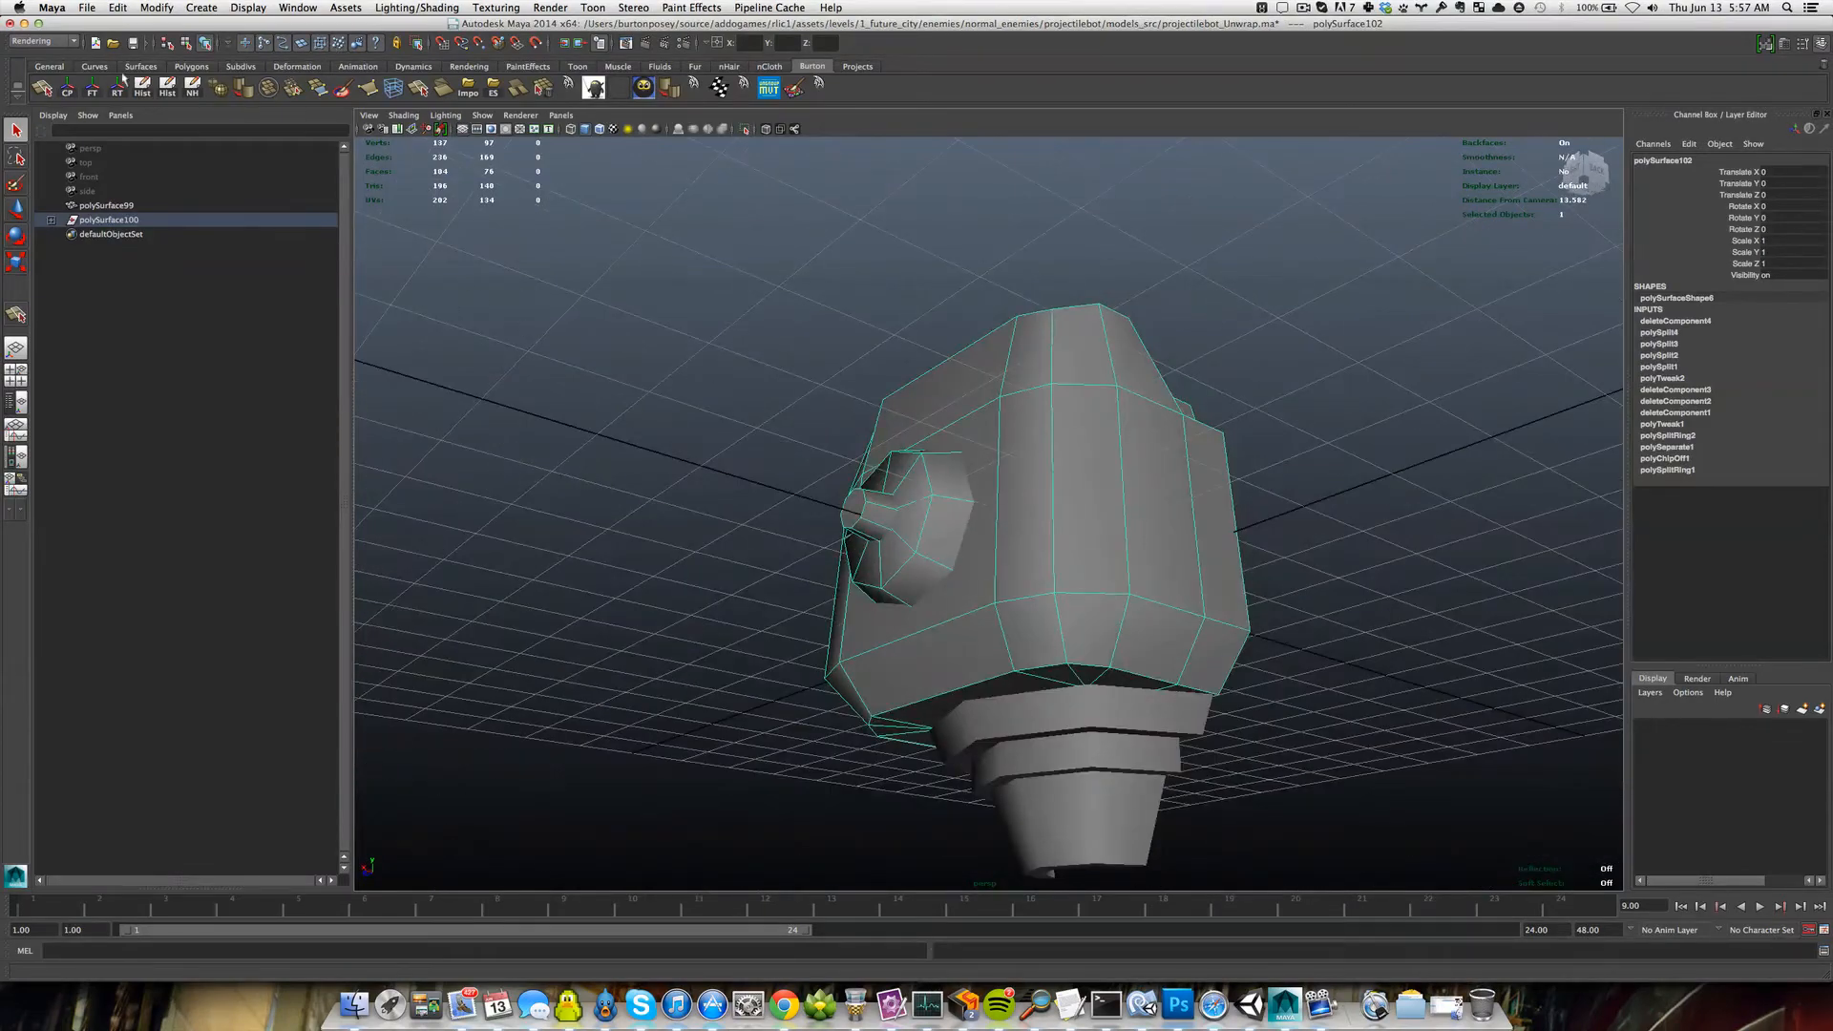
pyautogui.click(462, 364)
pyautogui.keyDown('alt'); pyautogui.moveTo(462, 363); pyautogui.dragTo(716, 569); pyautogui.keyUp('alt')
pyautogui.scroll(4, 716, 569)
pyautogui.click(893, 463)
pyautogui.scroll(-4, 896, 465)
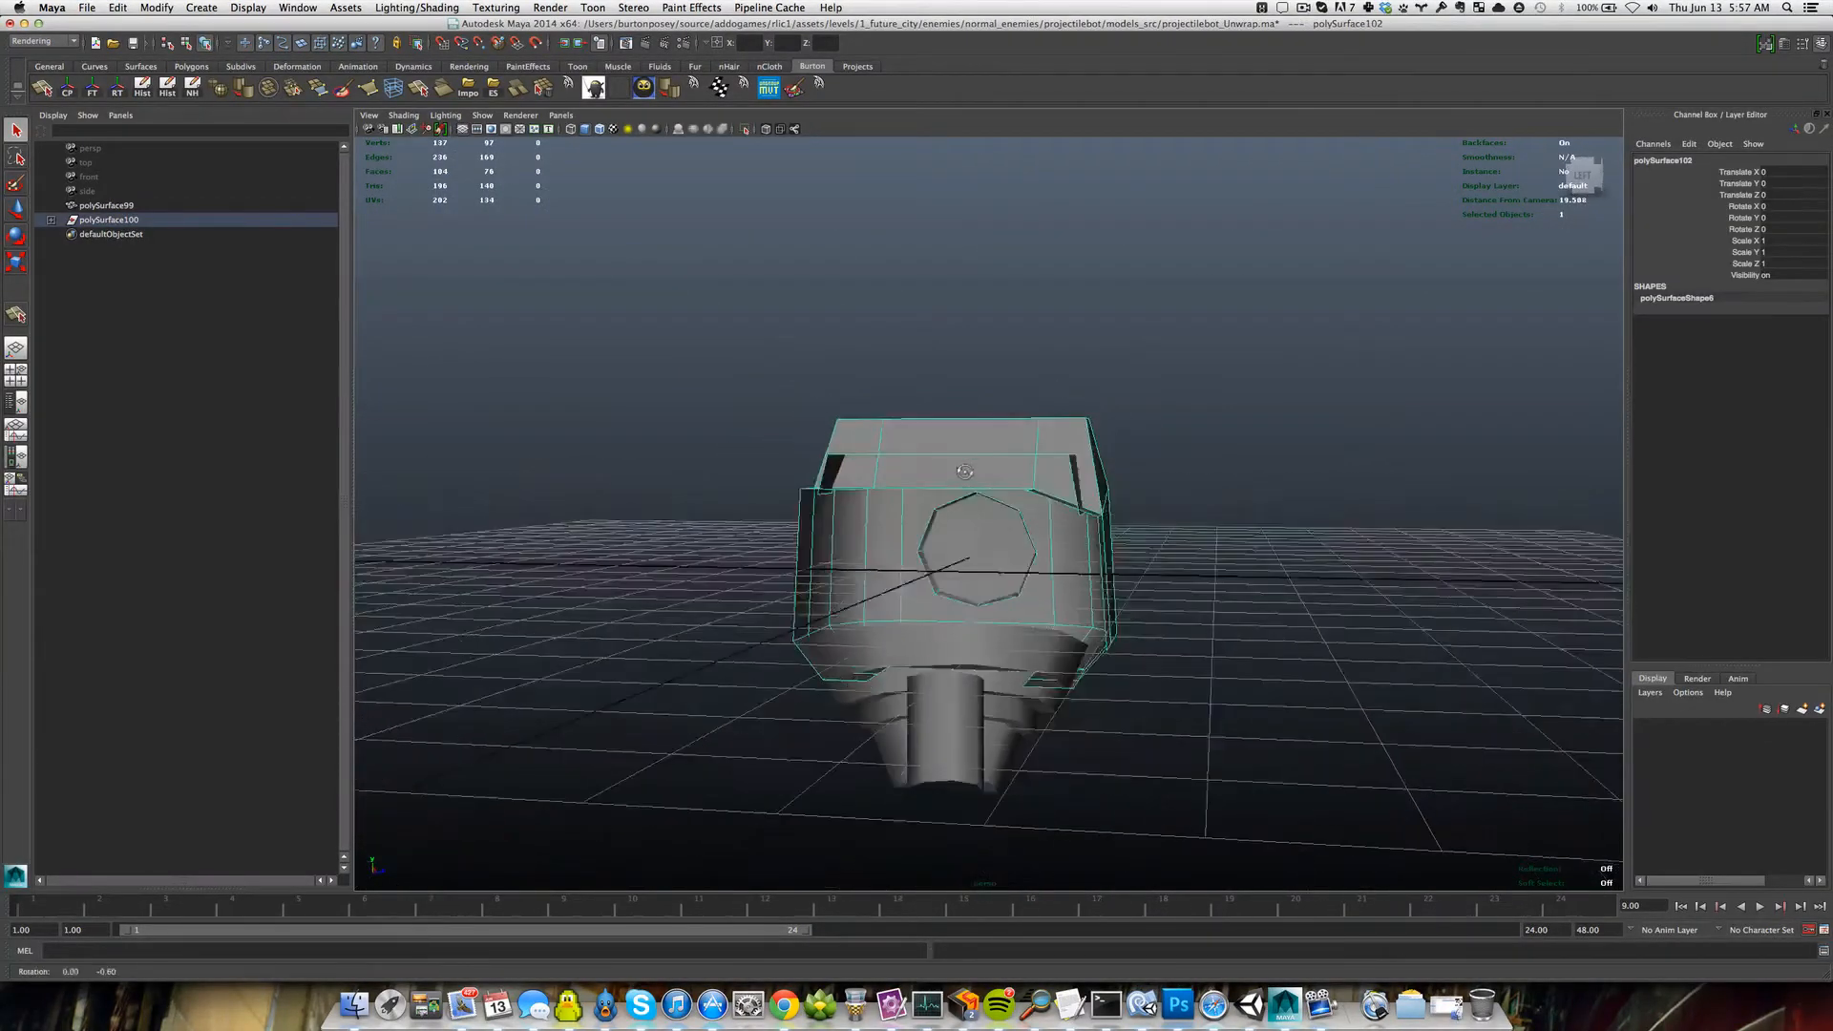
# Select the face loops of the side arm's cone and tip, separate them from the body into their own meshes, and select the cone.
pyautogui.keyDown('alt'); pyautogui.moveTo(896, 465); pyautogui.dragTo(984, 473); pyautogui.keyUp('alt')
pyautogui.keyDown('alt'); pyautogui.moveTo(410, 475); pyautogui.dragTo(676, 485); pyautogui.keyUp('alt')
pyautogui.keyDown('alt'); pyautogui.moveTo(677, 484); pyautogui.dragTo(1041, 678, button='right'); pyautogui.keyUp('alt')
pyautogui.keyDown('alt'); pyautogui.moveTo(1041, 678); pyautogui.dragTo(966, 600, button='middle'); pyautogui.keyUp('alt')
pyautogui.keyDown('alt'); pyautogui.moveTo(967, 599); pyautogui.dragTo(912, 594); pyautogui.keyUp('alt')
pyautogui.keyDown('alt'); pyautogui.moveTo(859, 573); pyautogui.dragTo(1002, 625, button='right'); pyautogui.keyUp('alt')
pyautogui.keyDown('alt'); pyautogui.moveTo(839, 472); pyautogui.dragTo(944, 565); pyautogui.keyUp('alt')
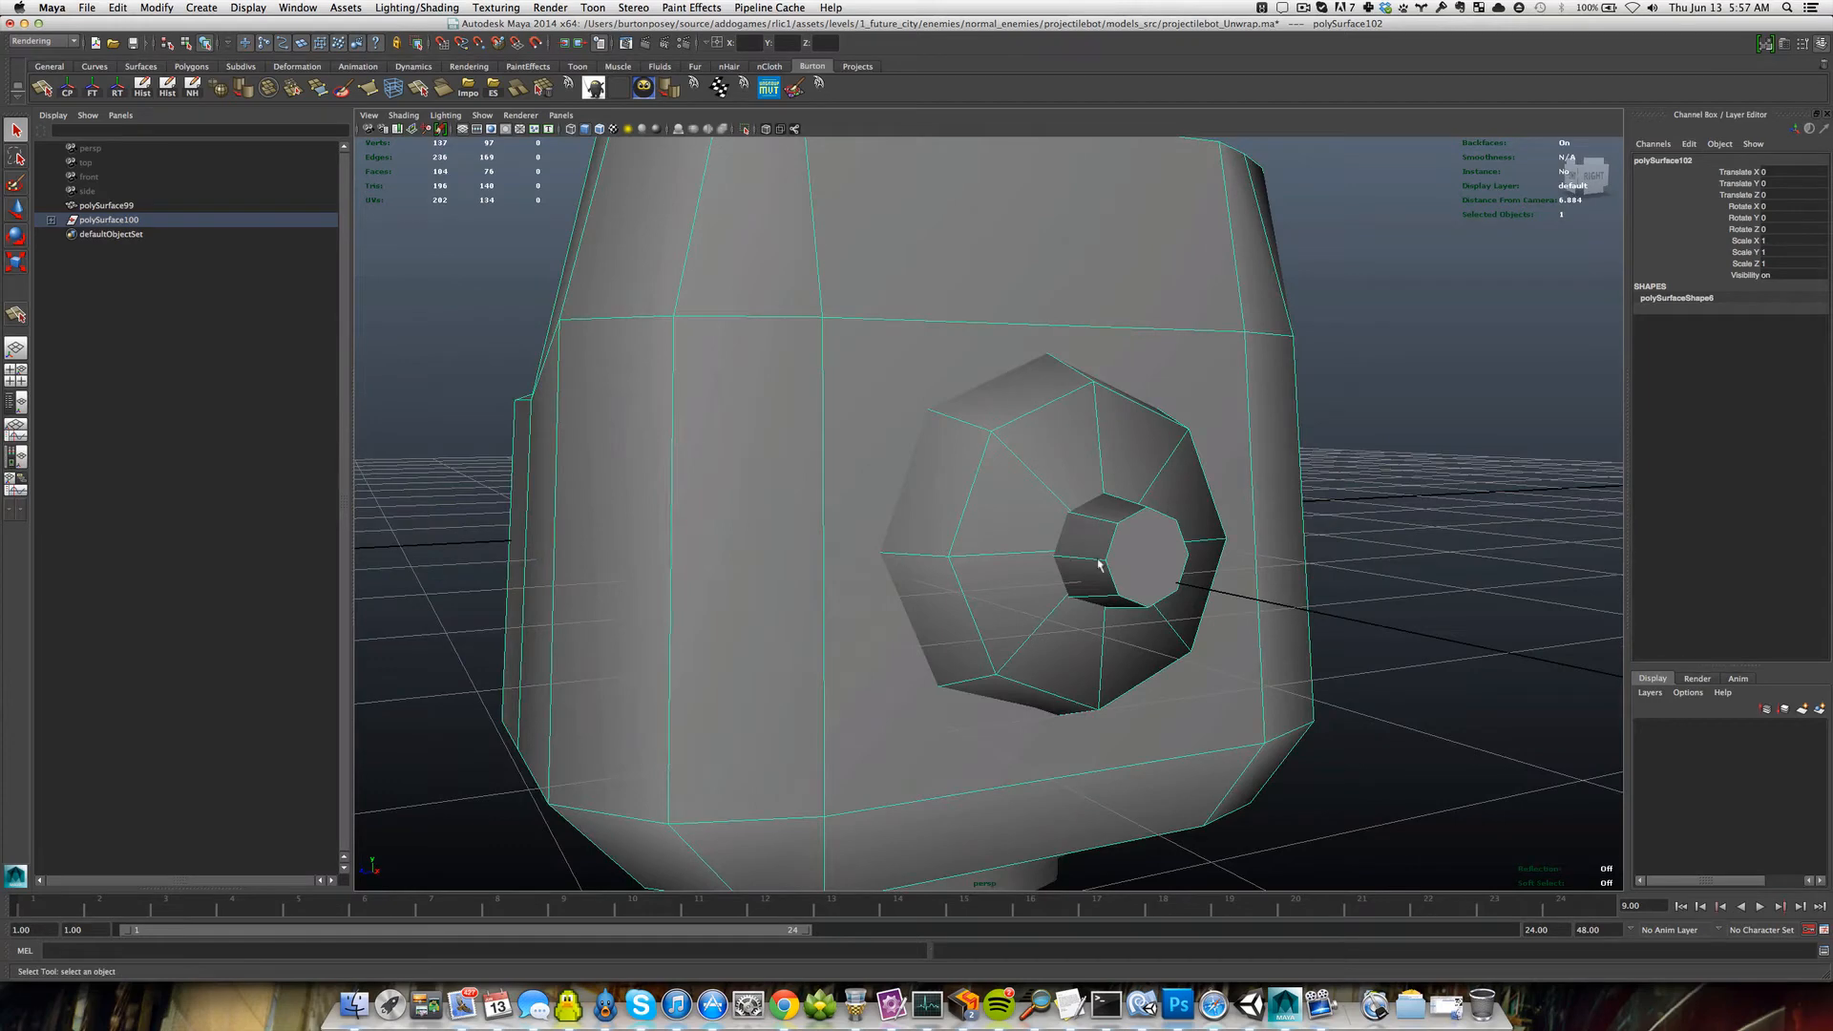
pyautogui.keyDown('alt'); pyautogui.moveTo(1047, 583); pyautogui.dragTo(1073, 694); pyautogui.keyUp('alt')
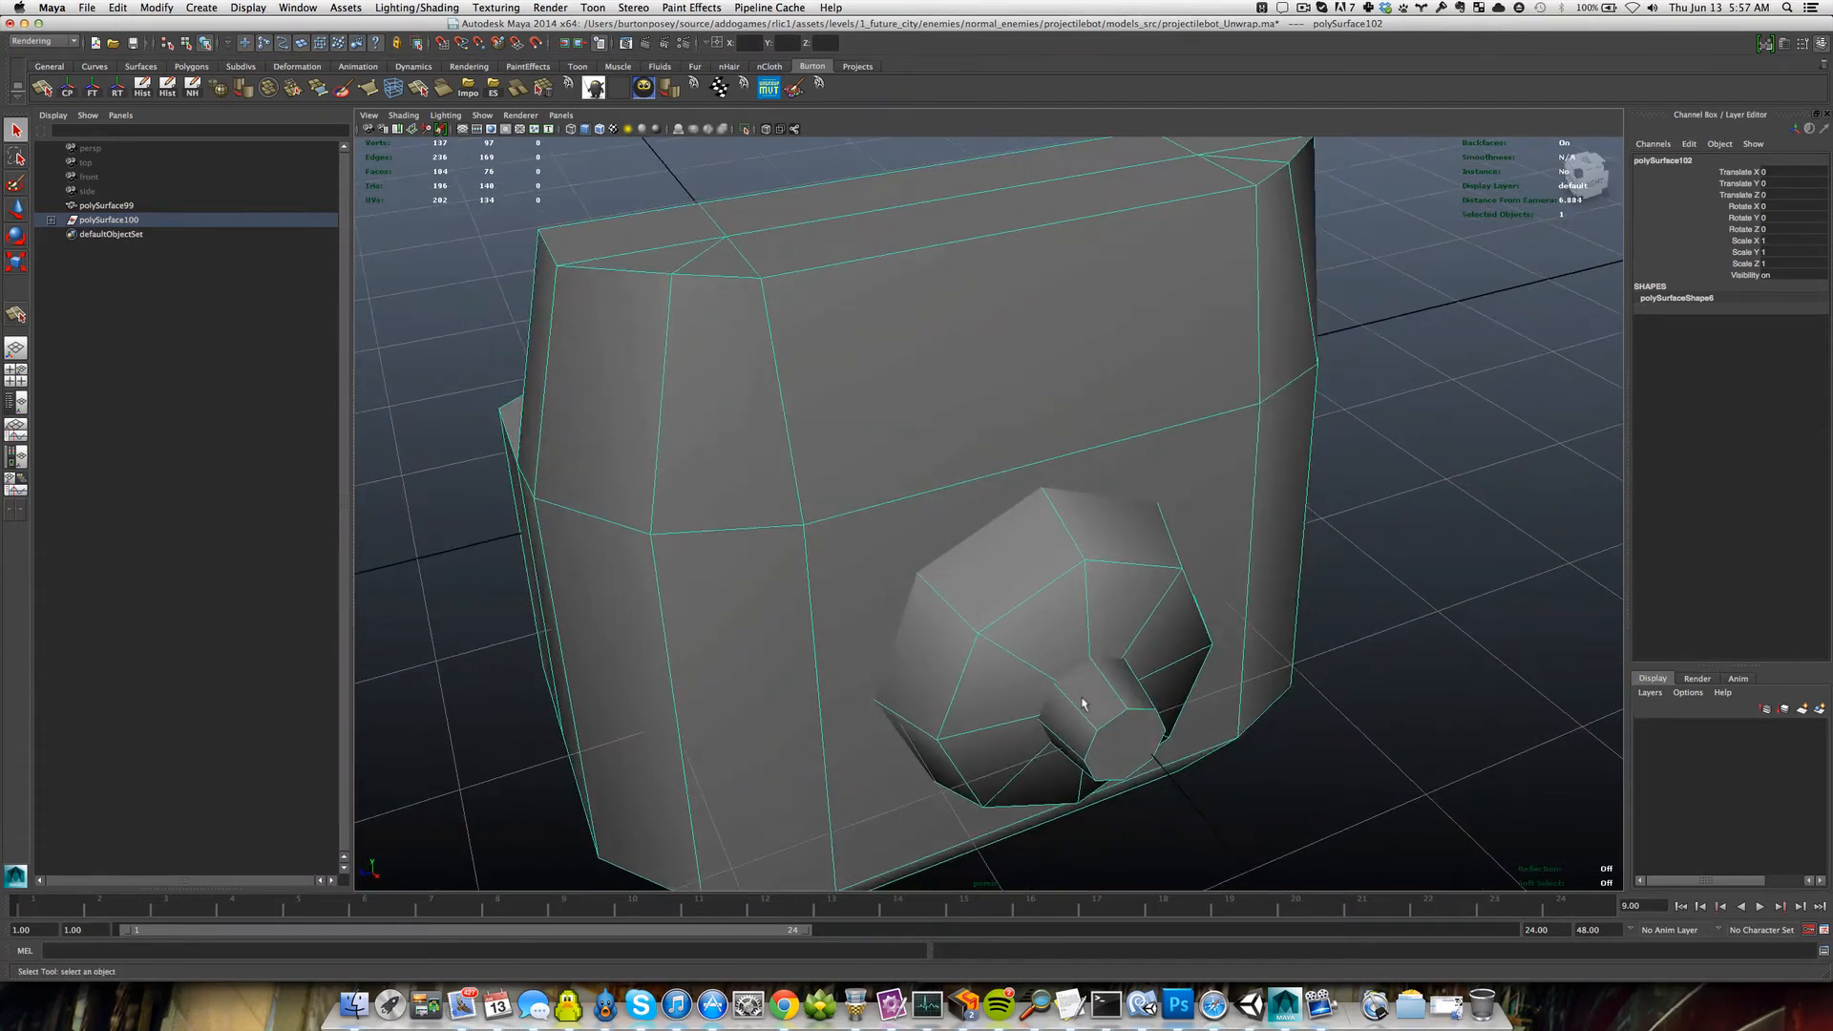
pyautogui.rightClick(1077, 677)
pyautogui.keyDown('alt'); pyautogui.moveTo(1077, 677); pyautogui.dragTo(1056, 650, button='middle'); pyautogui.keyUp('alt')
pyautogui.moveTo(970, 600); pyautogui.dragTo(931, 802, button='right')
pyautogui.doubleClick(992, 661)
pyautogui.keyDown('shift'); pyautogui.doubleClick(1091, 677); pyautogui.keyUp('shift')
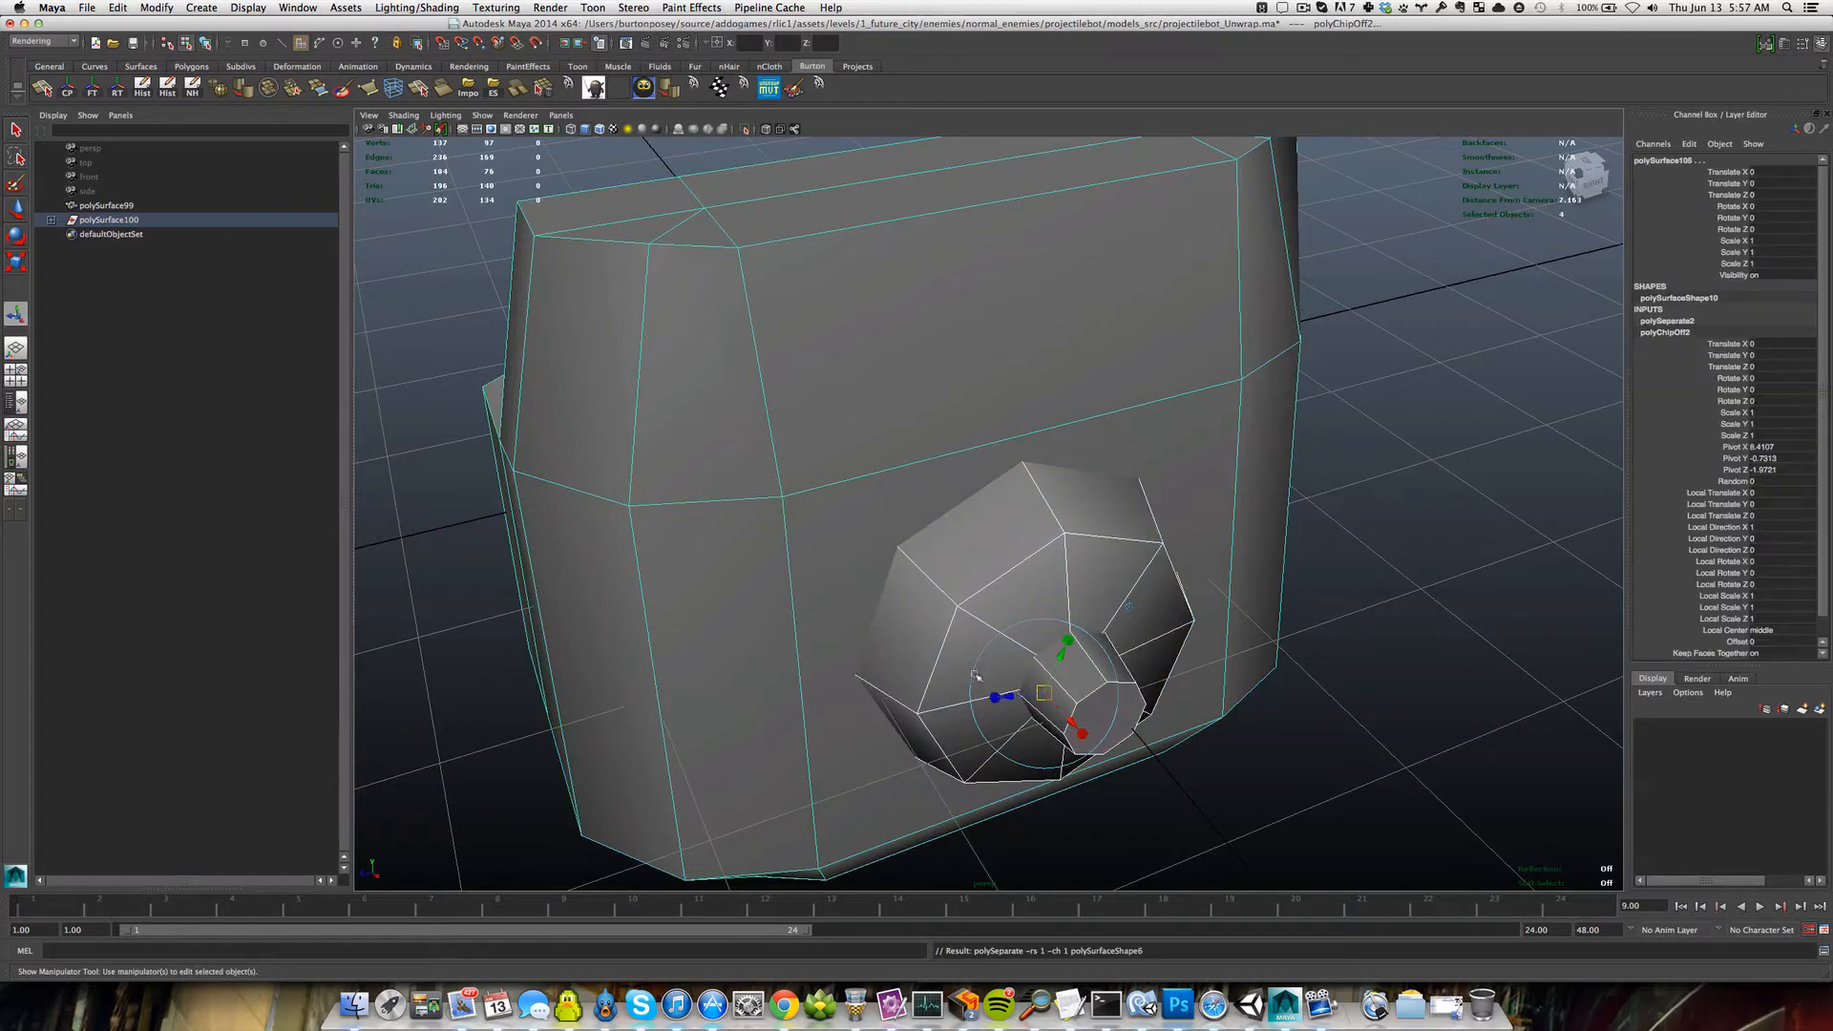
pyautogui.press('q')
pyautogui.click(951, 627)
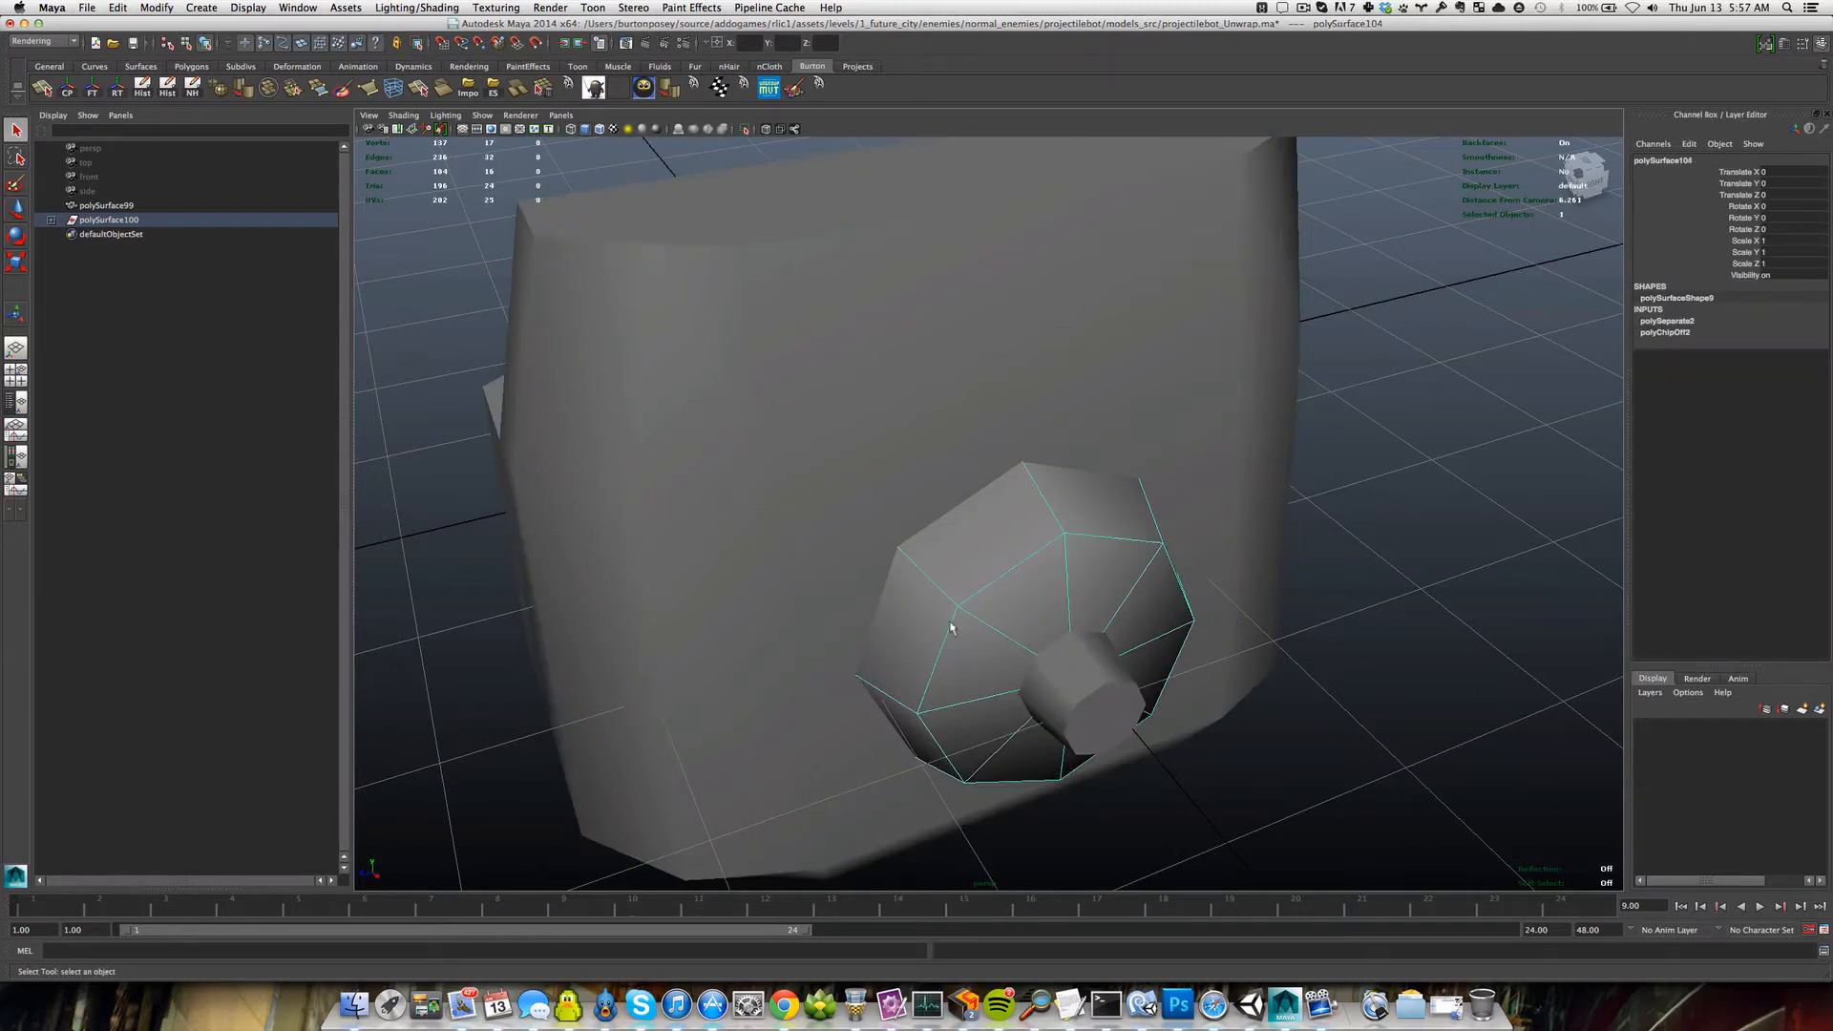
# Clear the selection, delete the construction history on all objects, and show the equivalent Delete All by Type options.
pyautogui.click(301, 393)
pyautogui.click(169, 89)
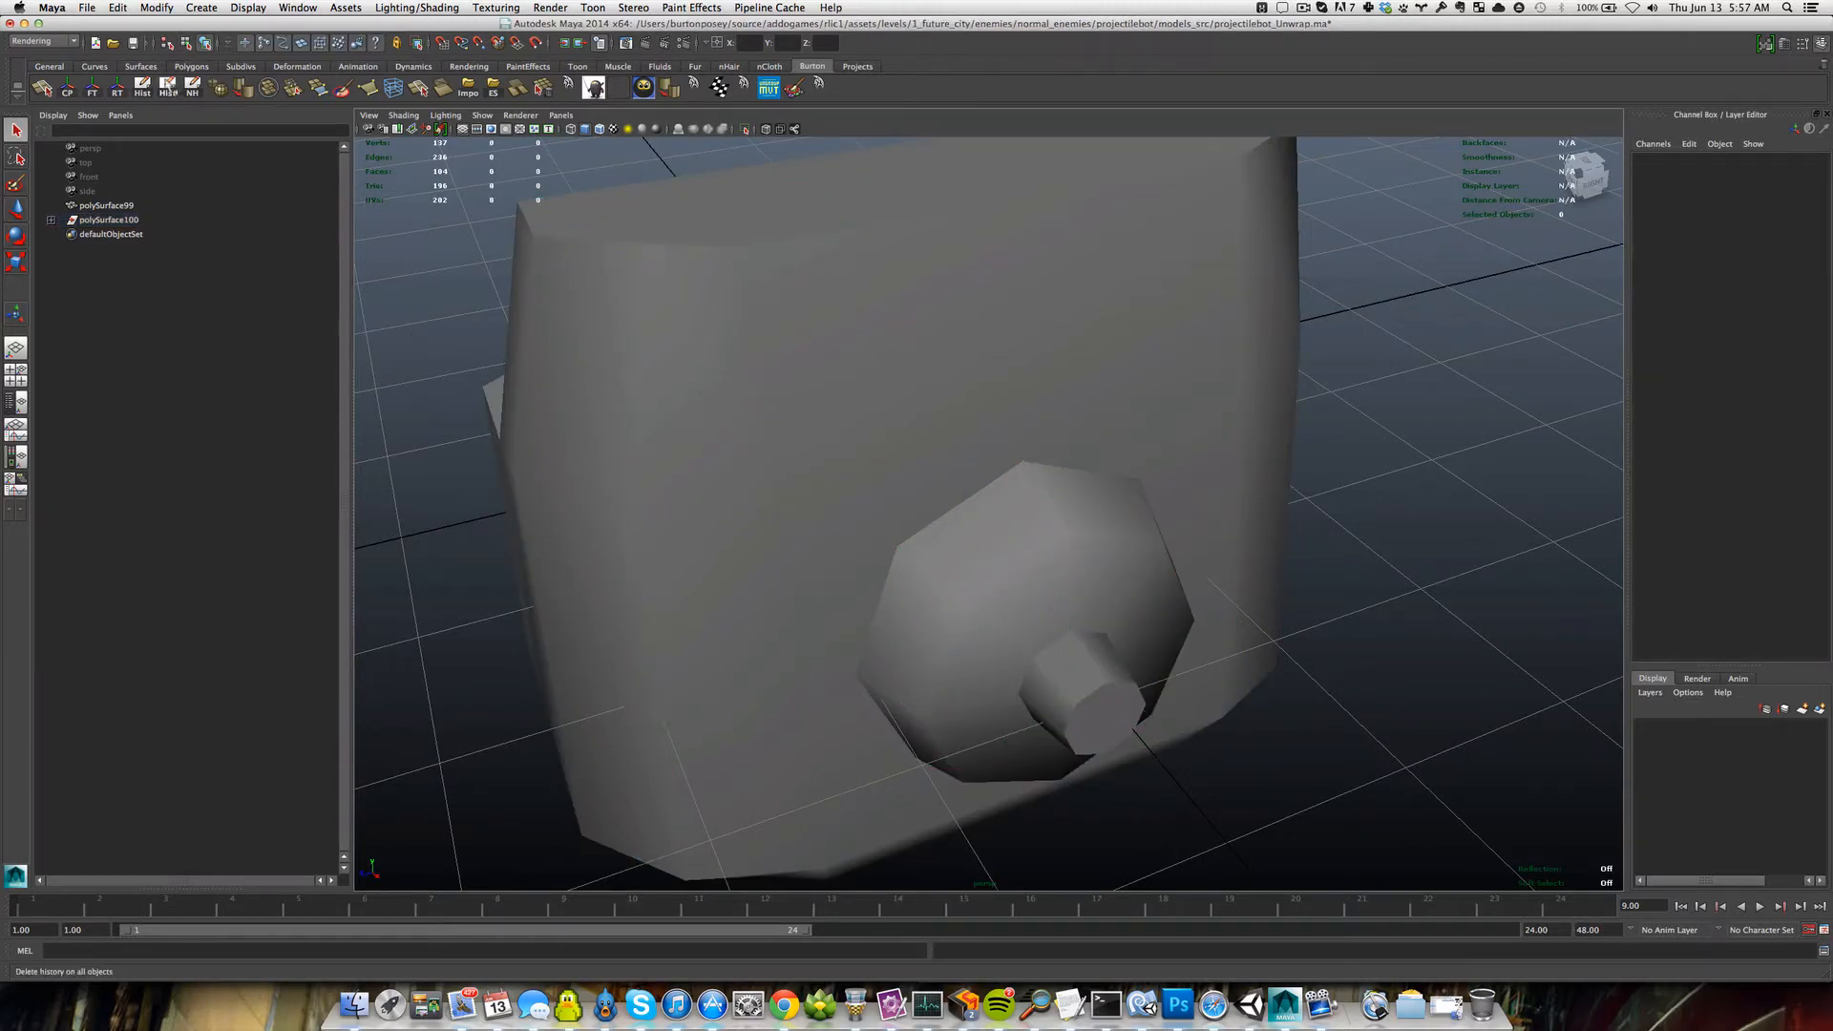
pyautogui.click(117, 7)
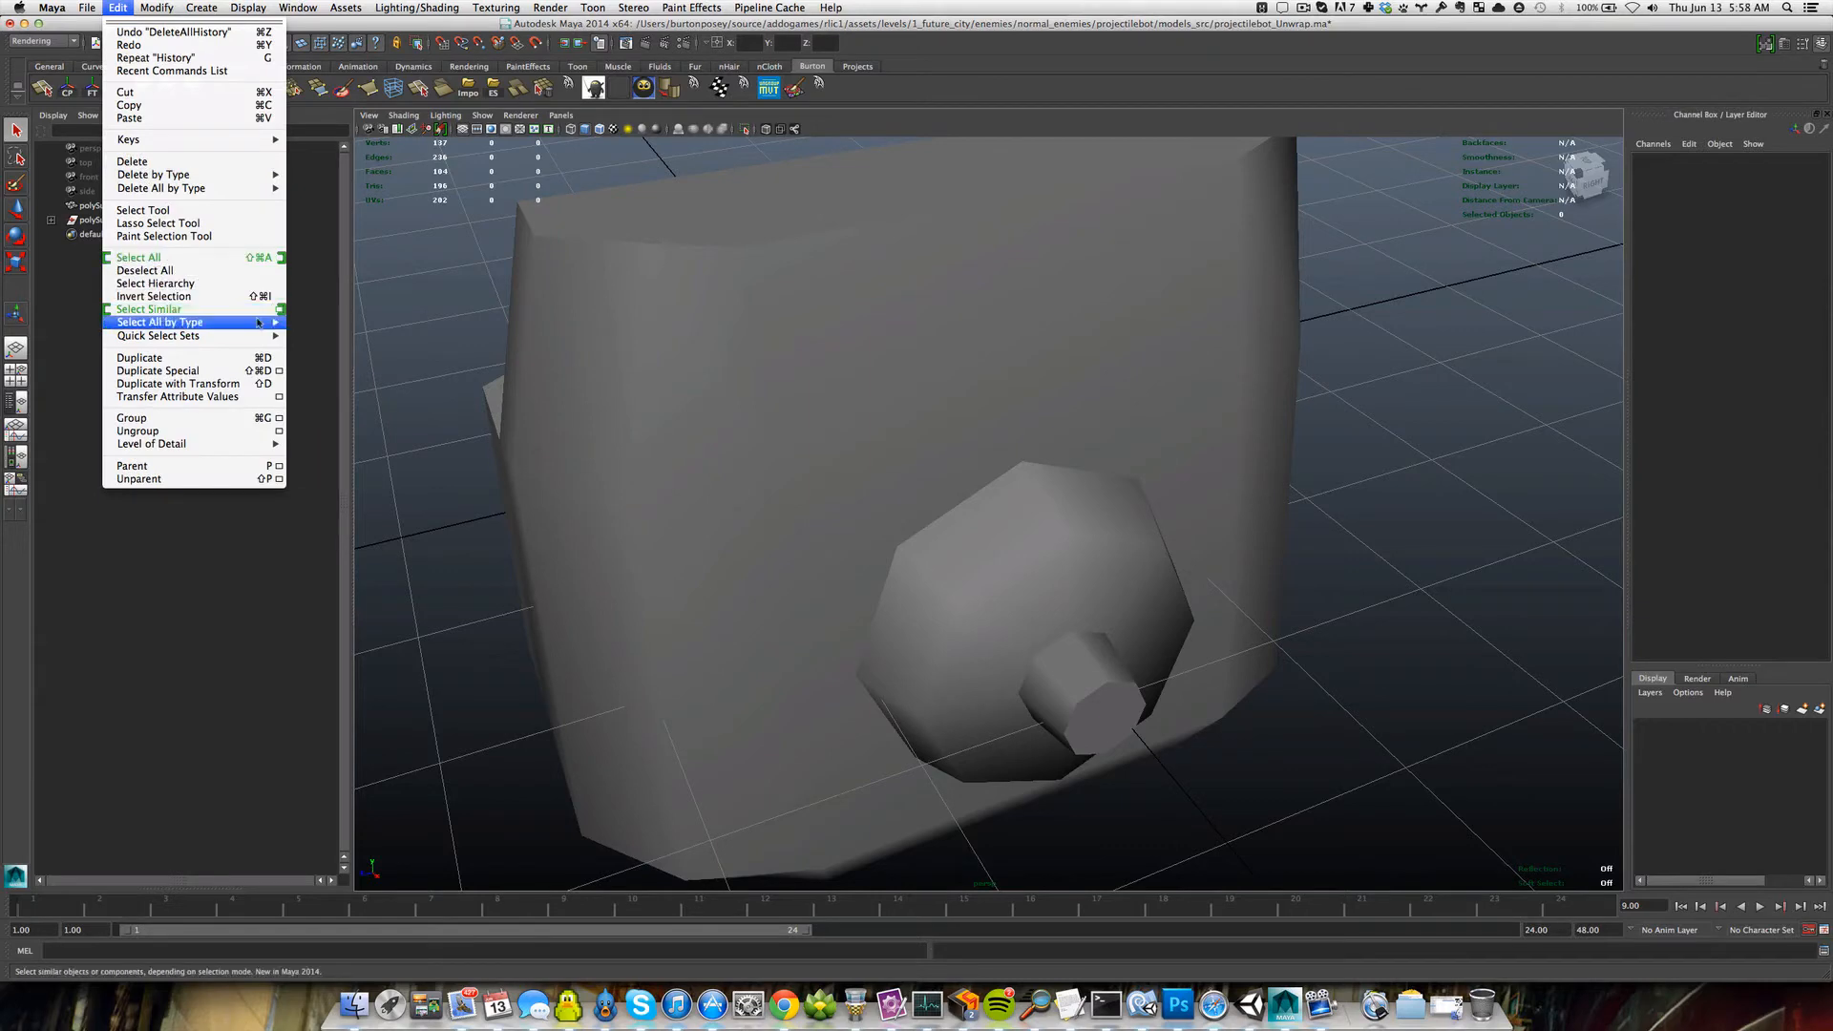
pyautogui.moveTo(257, 188)
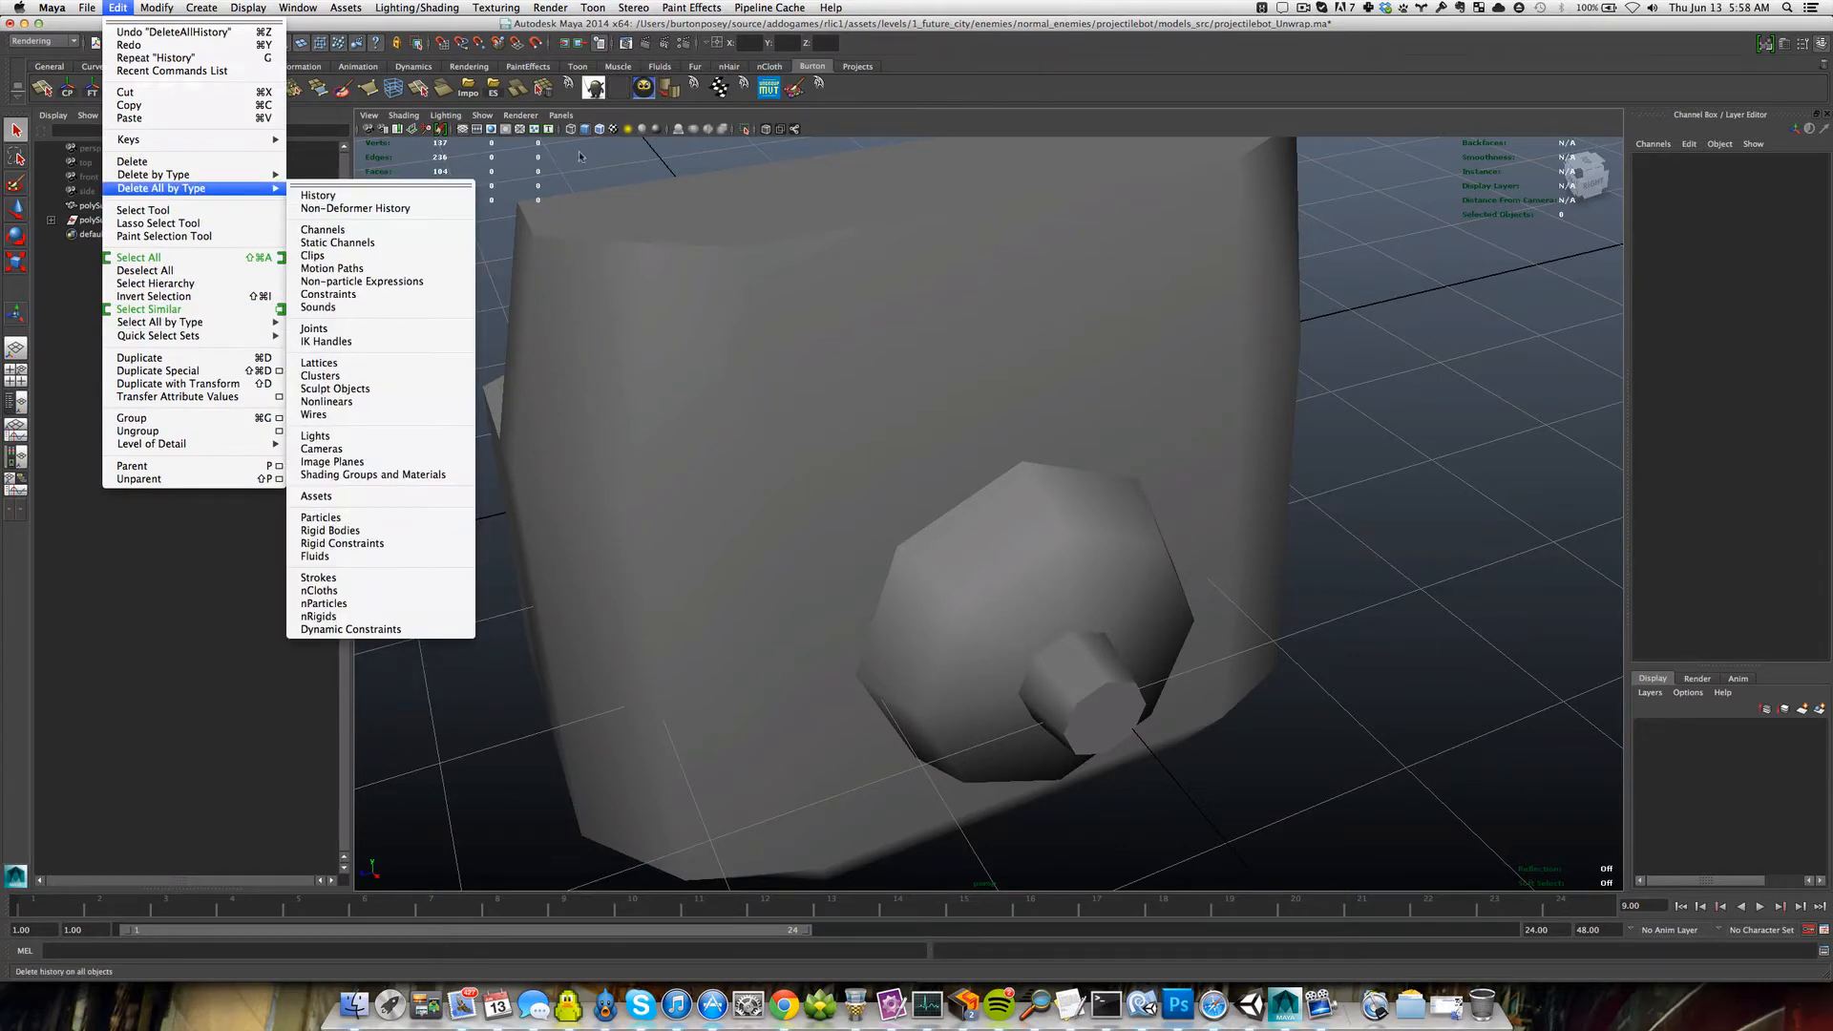
# Delete the construction history on all objects and save the scene.
pyautogui.click(349, 197)
pyautogui.press('super+s')
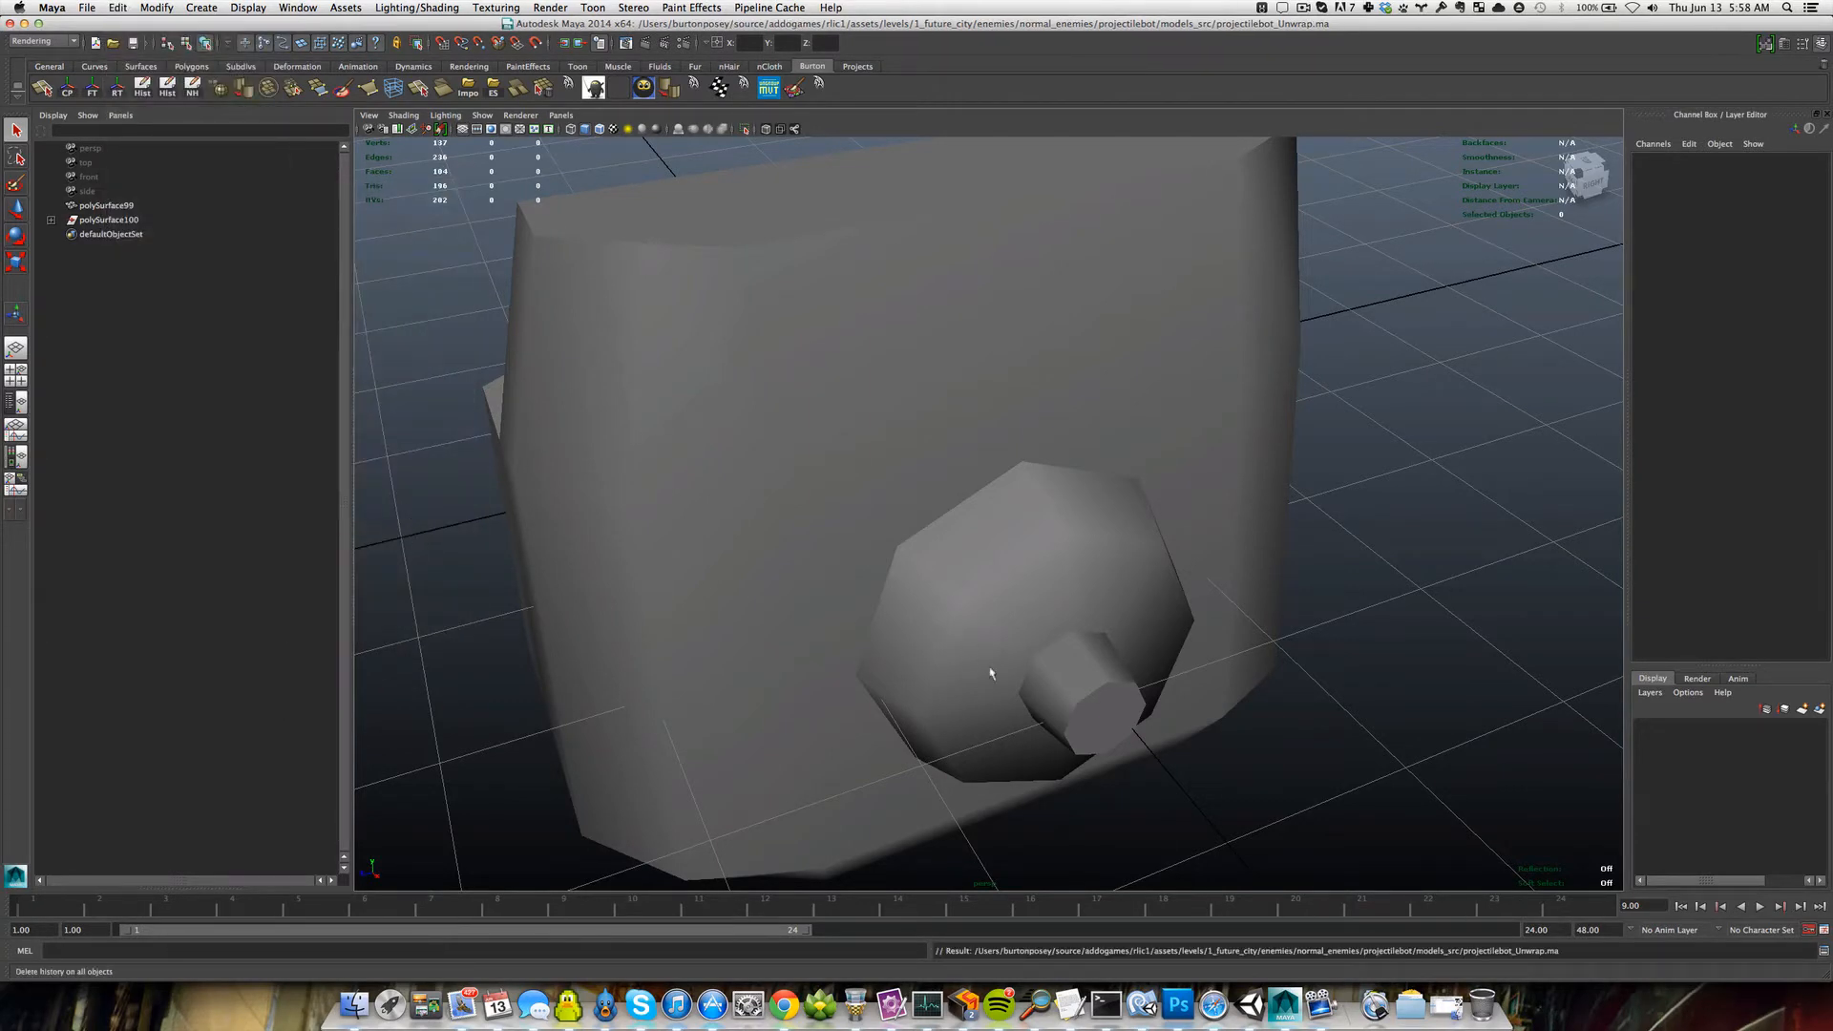
# Unparent the side arm's cone and tip meshes from polySurface102, select that group, and delete the construction history.
pyautogui.click(1016, 645)
pyautogui.keyDown('shift'); pyautogui.click(1060, 690); pyautogui.keyUp('shift')
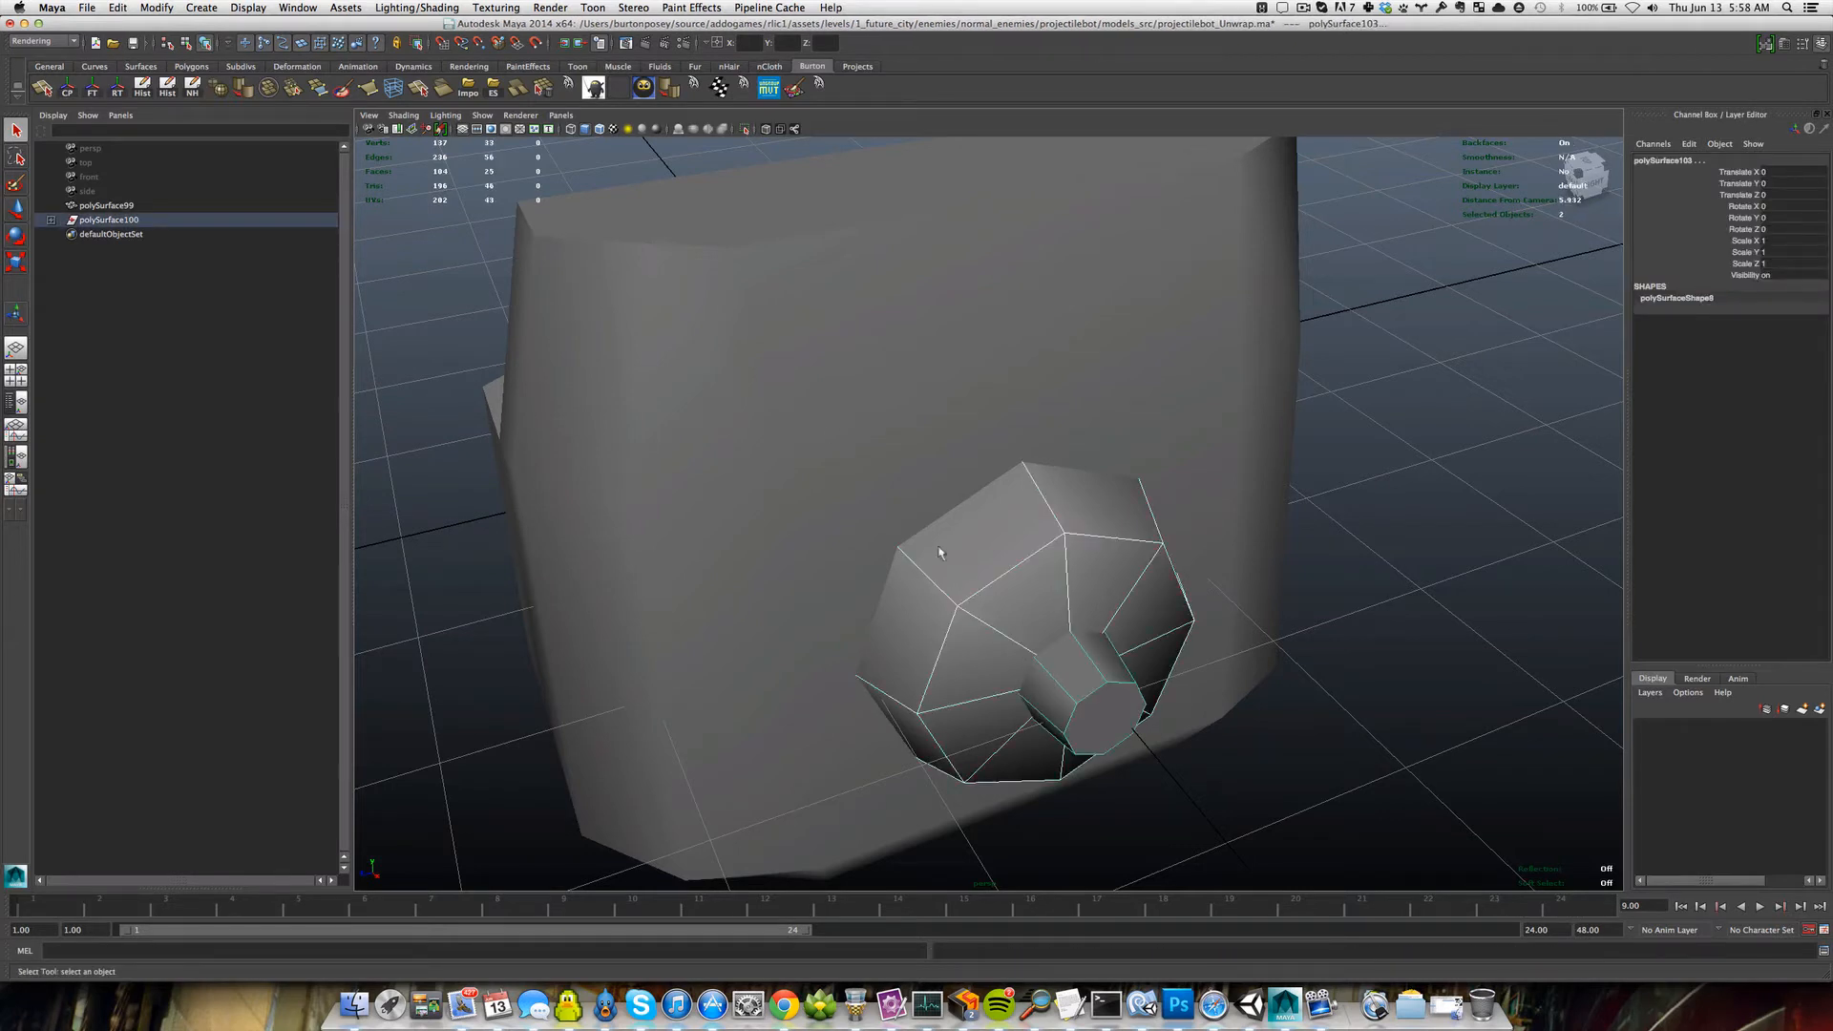
pyautogui.keyDown('shift'); pyautogui.rightClick(983, 648); pyautogui.keyUp('shift')
pyautogui.click(50, 221)
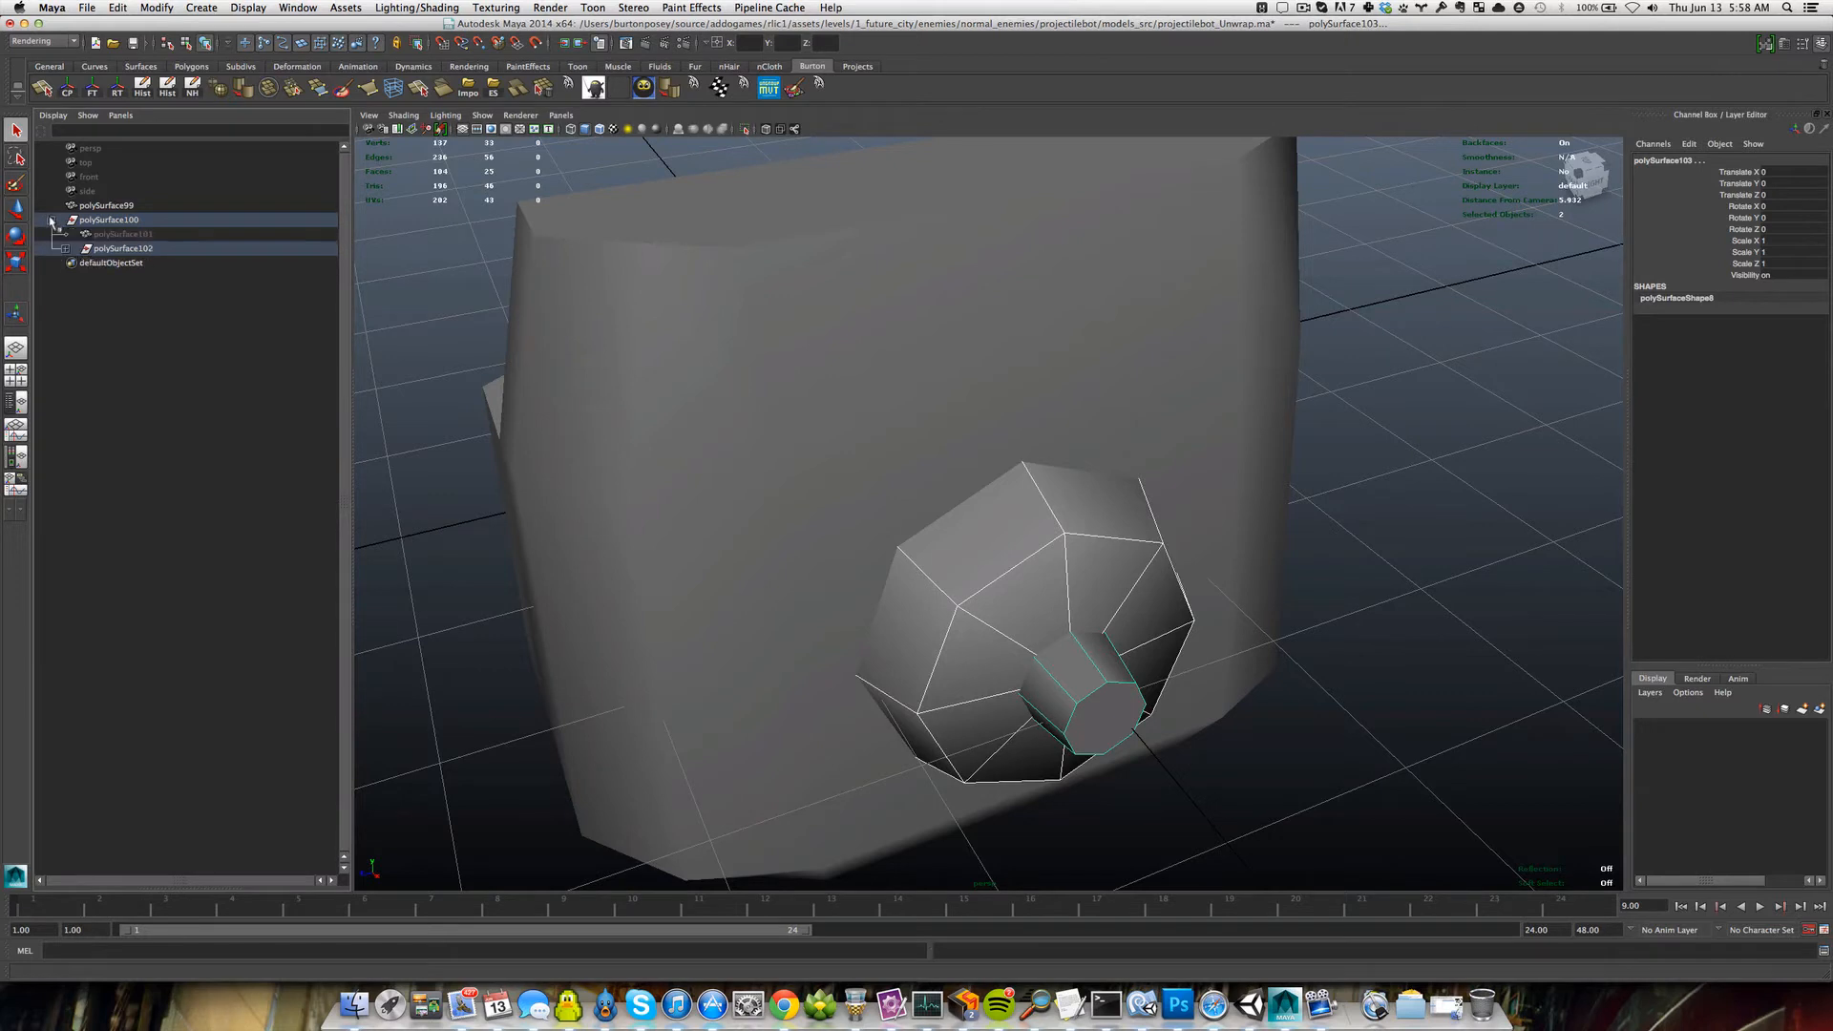
pyautogui.click(107, 249)
pyautogui.click(154, 91)
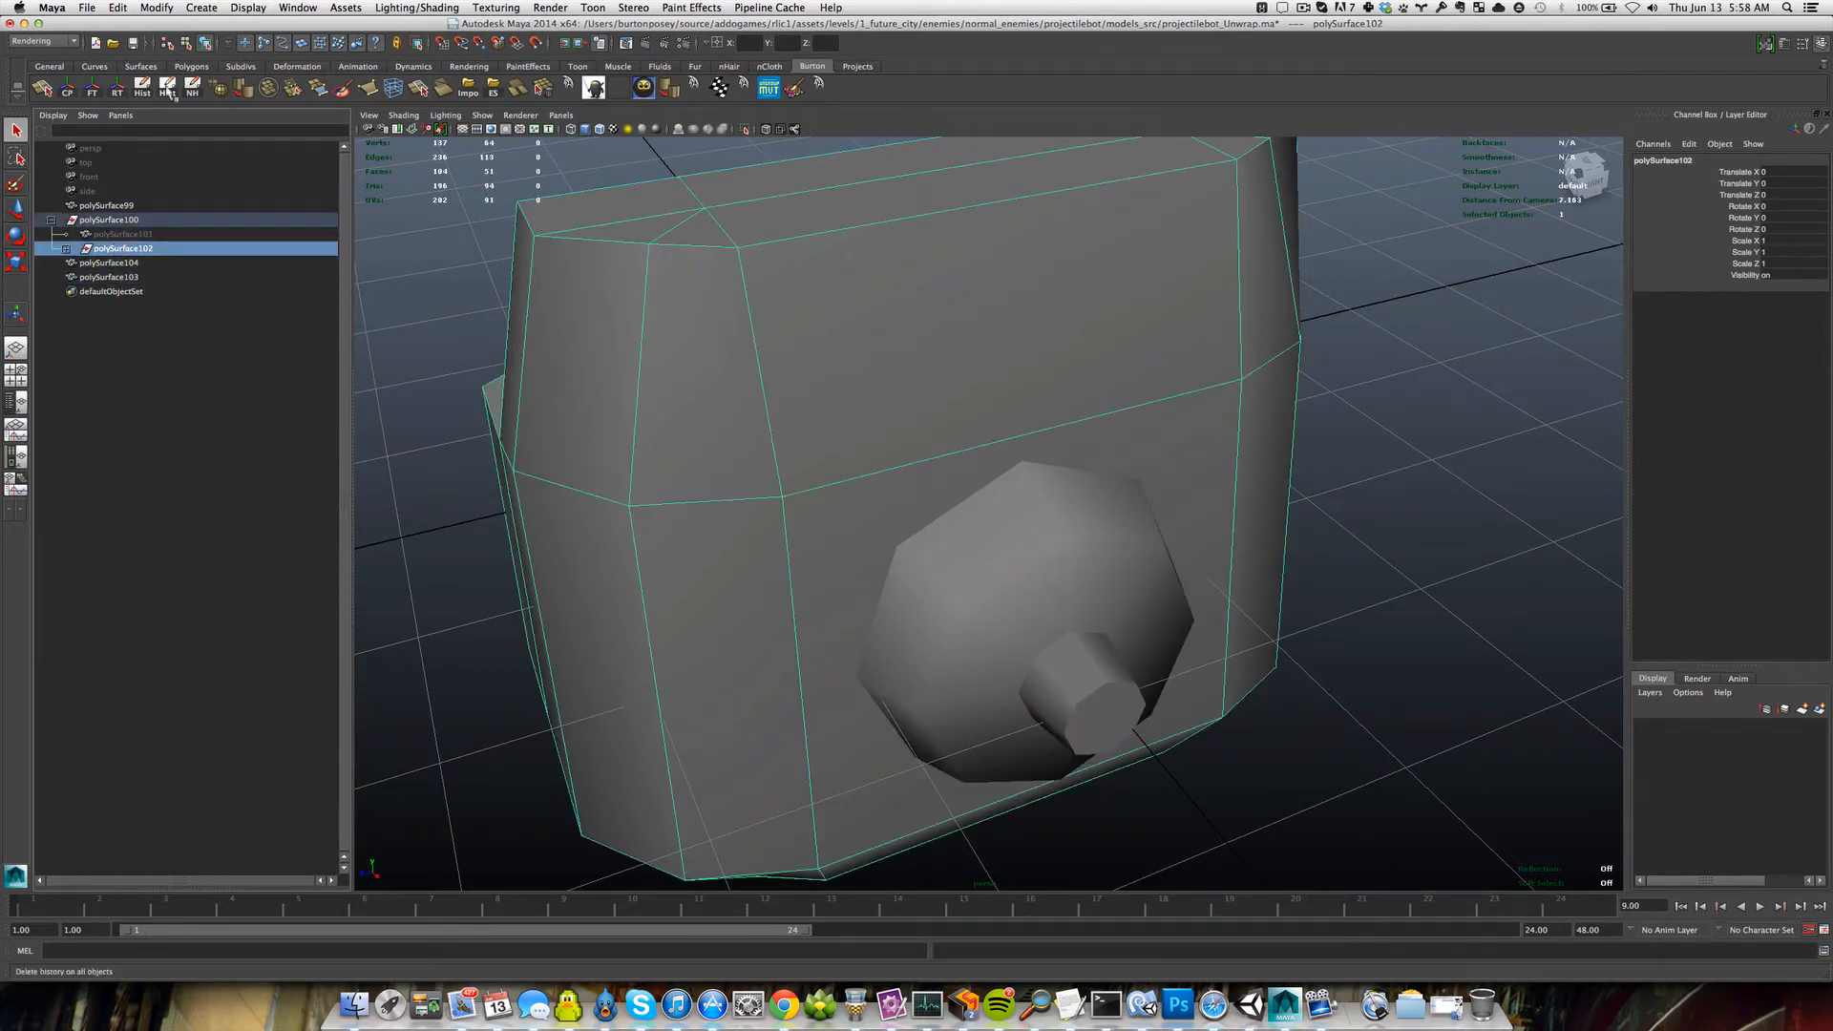
# Identify the separated meshes in the scene hierarchy, unparent the body mesh polySurface105 from polySurface102, and select the emptied group.
pyautogui.click(97, 264)
pyautogui.click(97, 276)
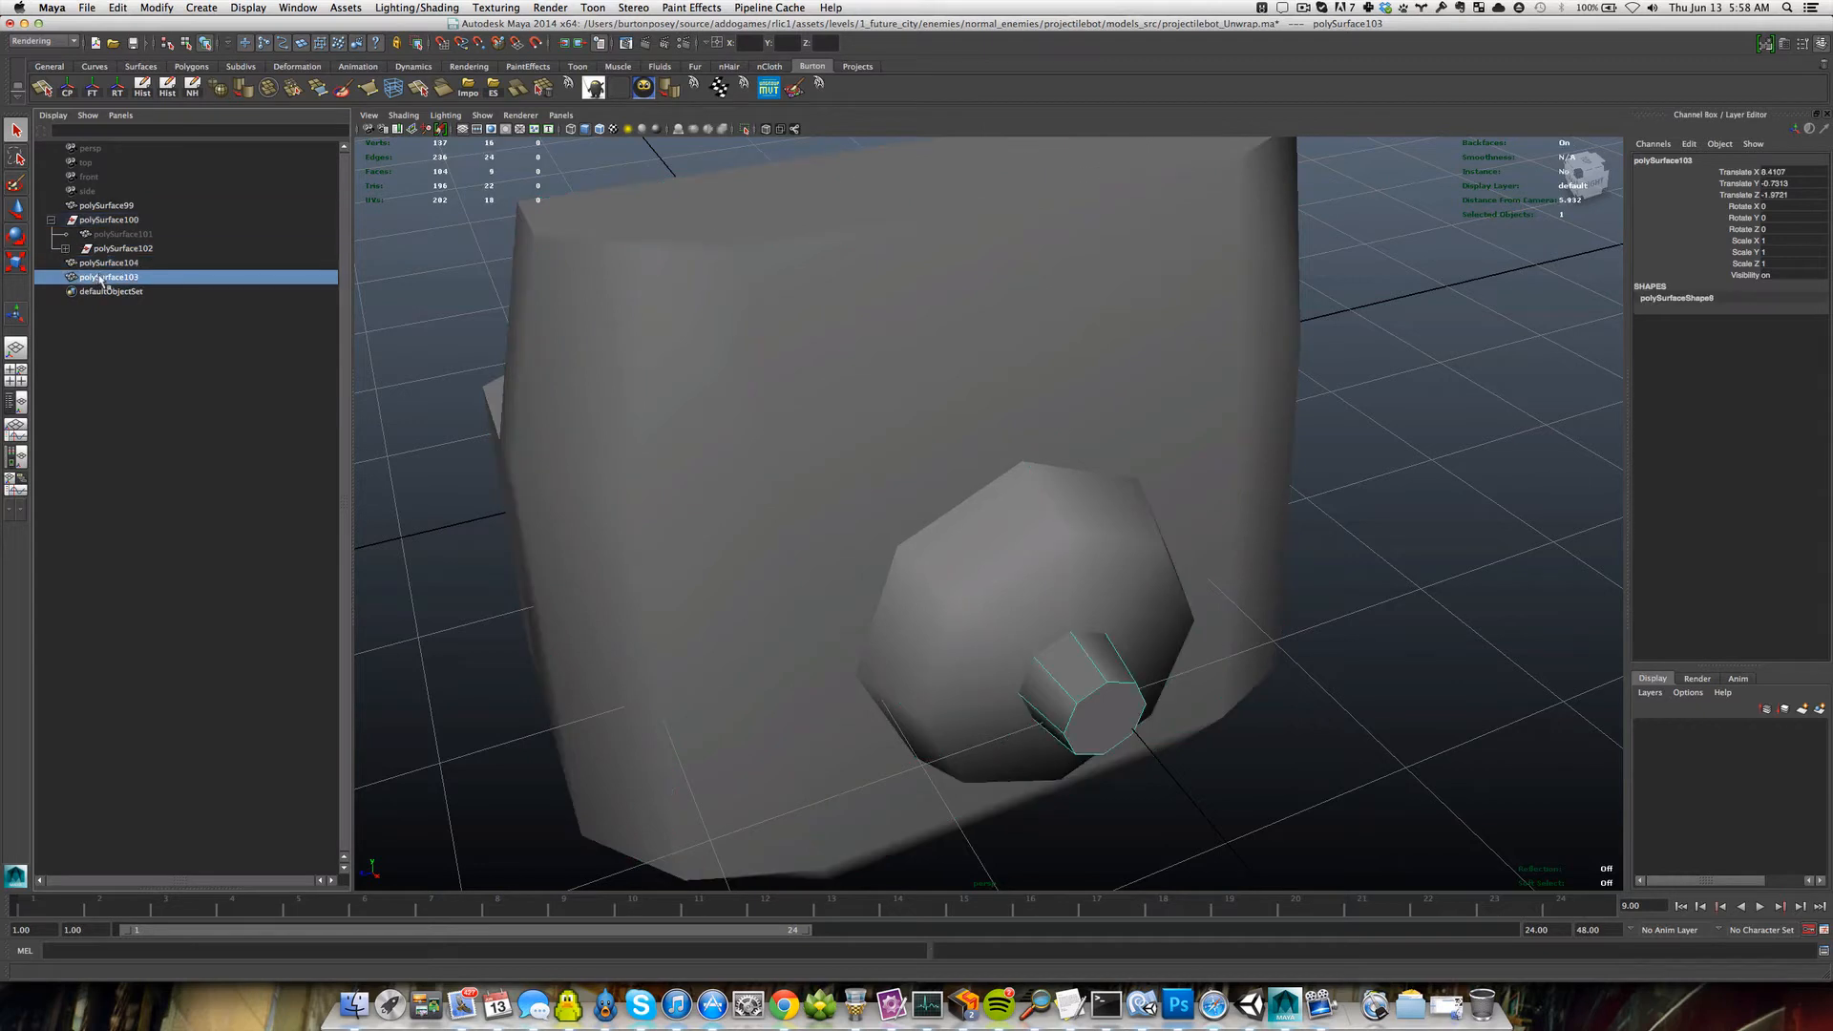
pyautogui.click(98, 249)
pyautogui.click(66, 248)
pyautogui.click(126, 263)
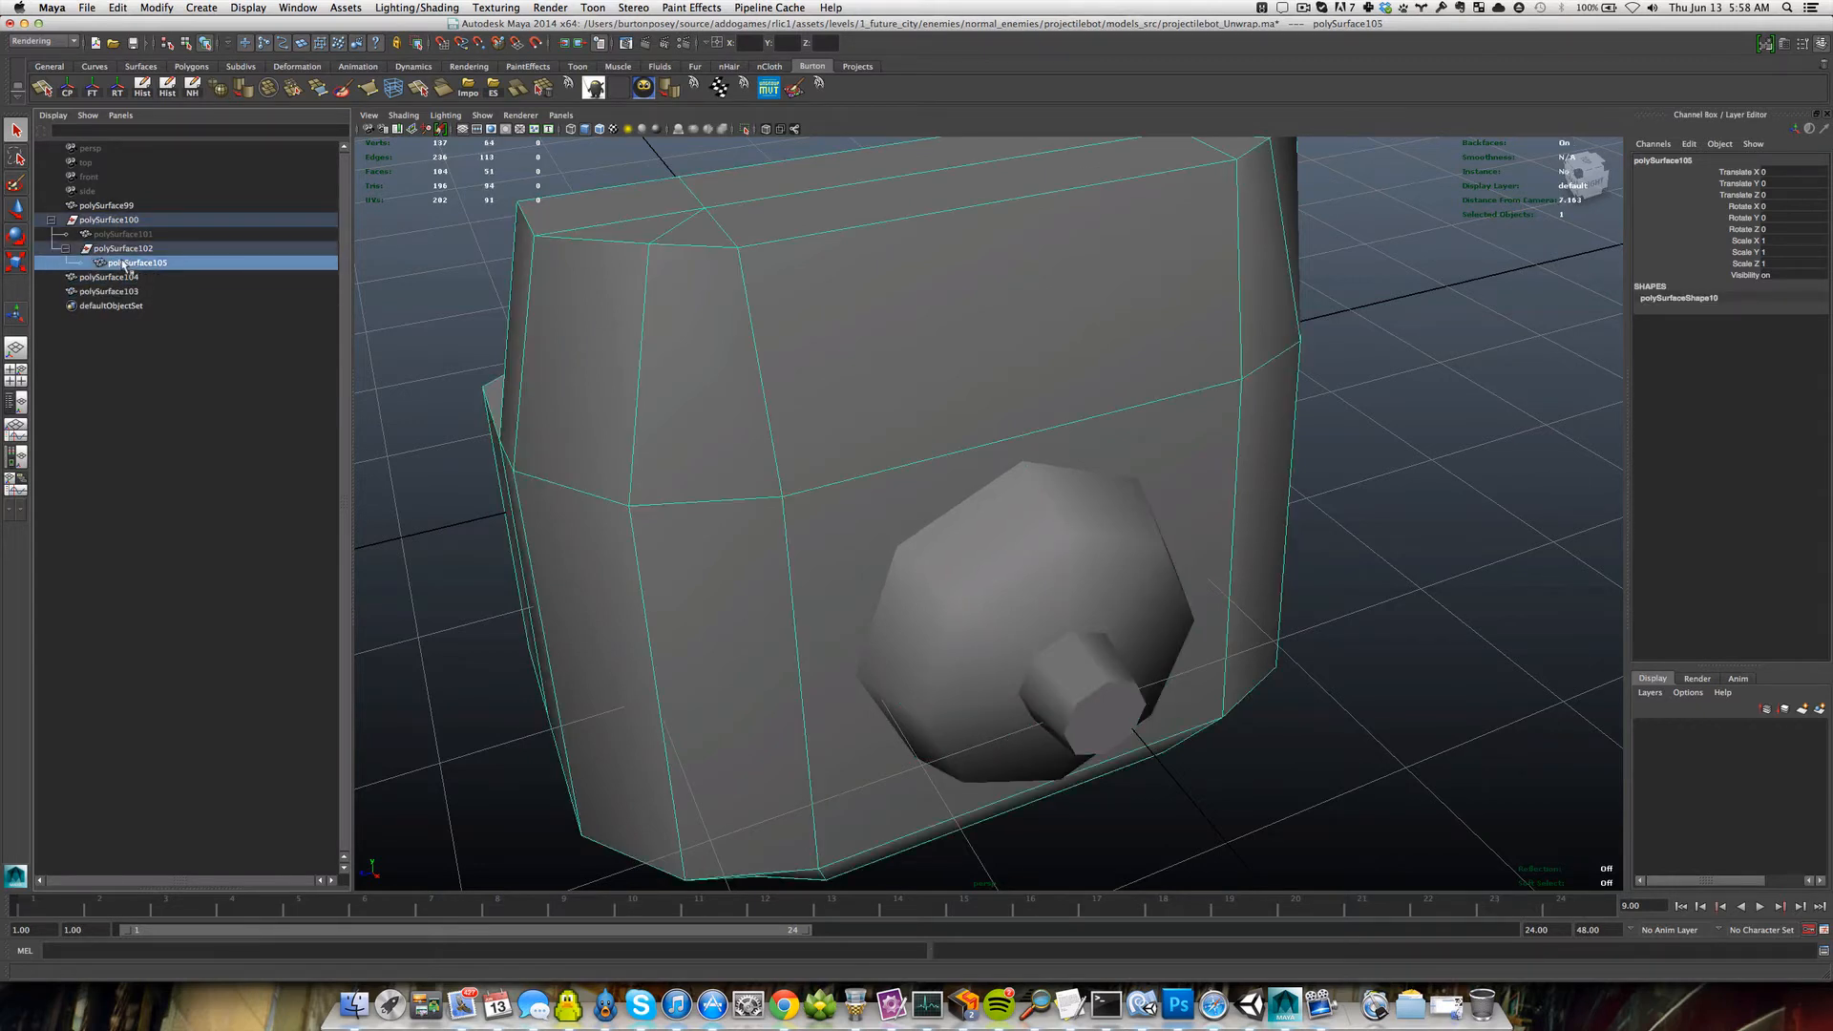
pyautogui.hotkey('shift', 'p')
pyautogui.click(110, 248)
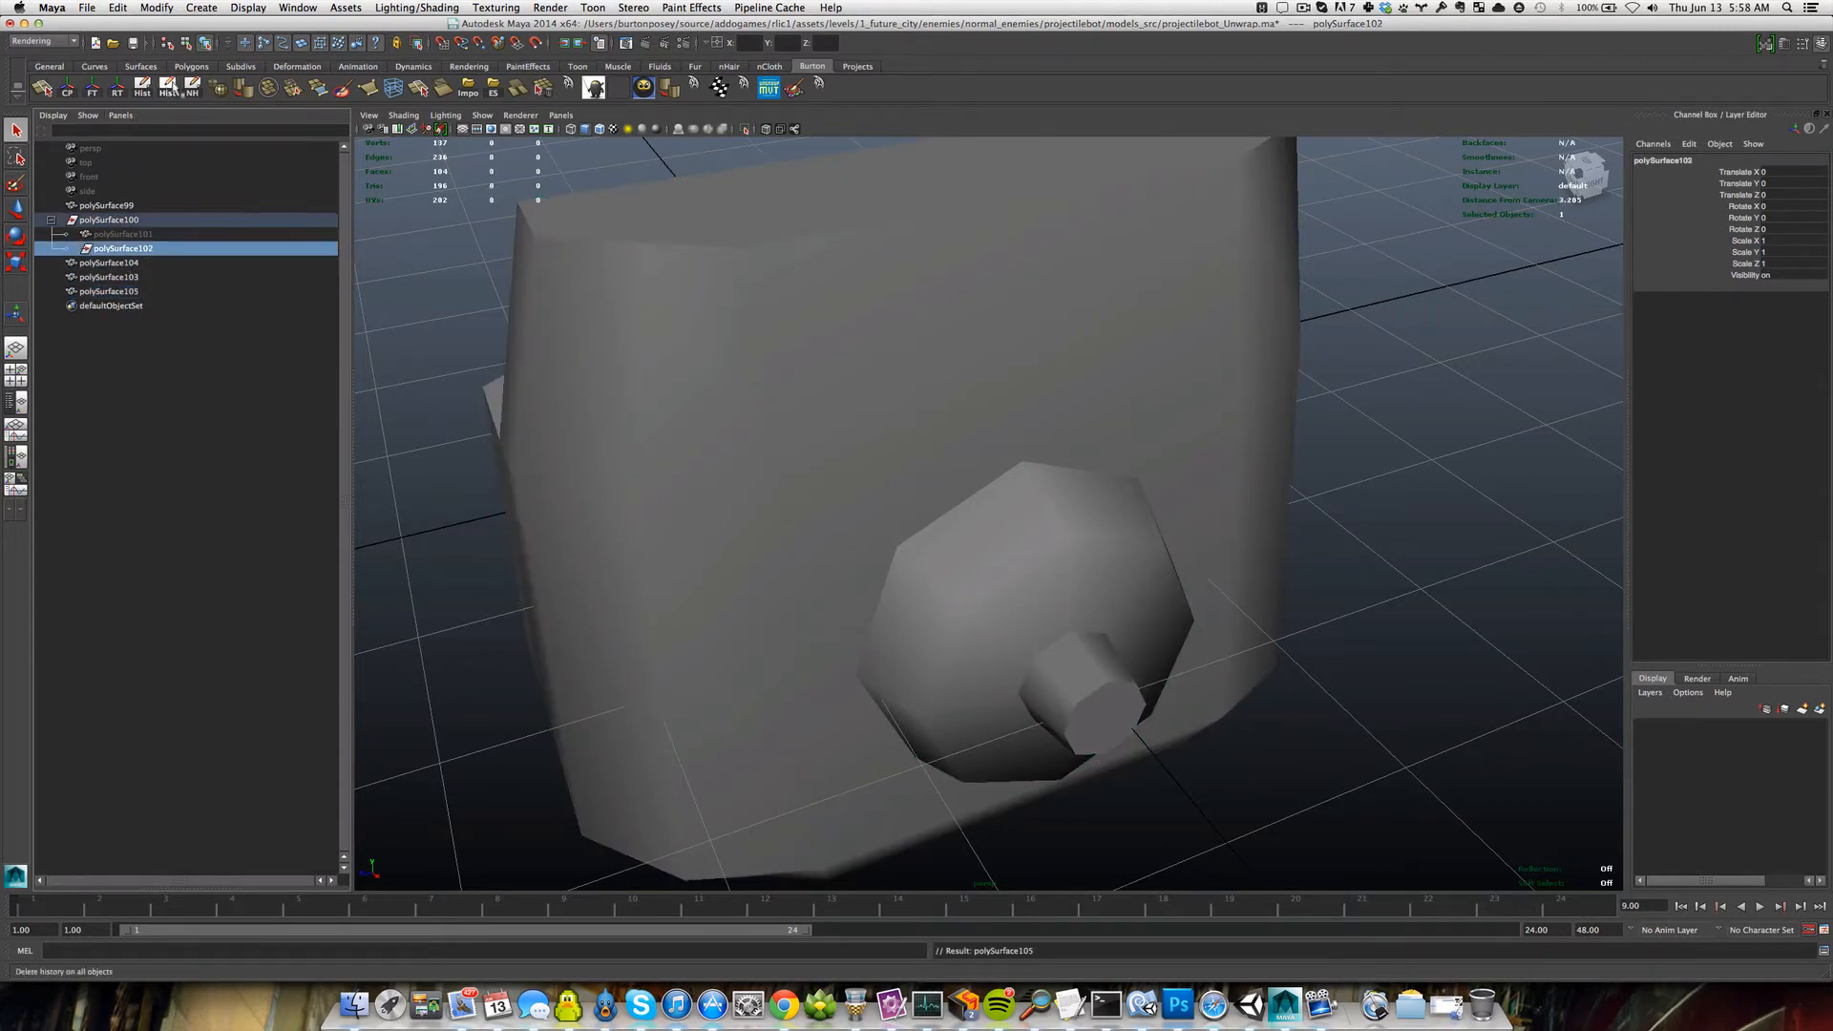
# Unparent the hidden mesh polySurface101 from polySurface100 and rename it mohawk.
pyautogui.click(113, 235)
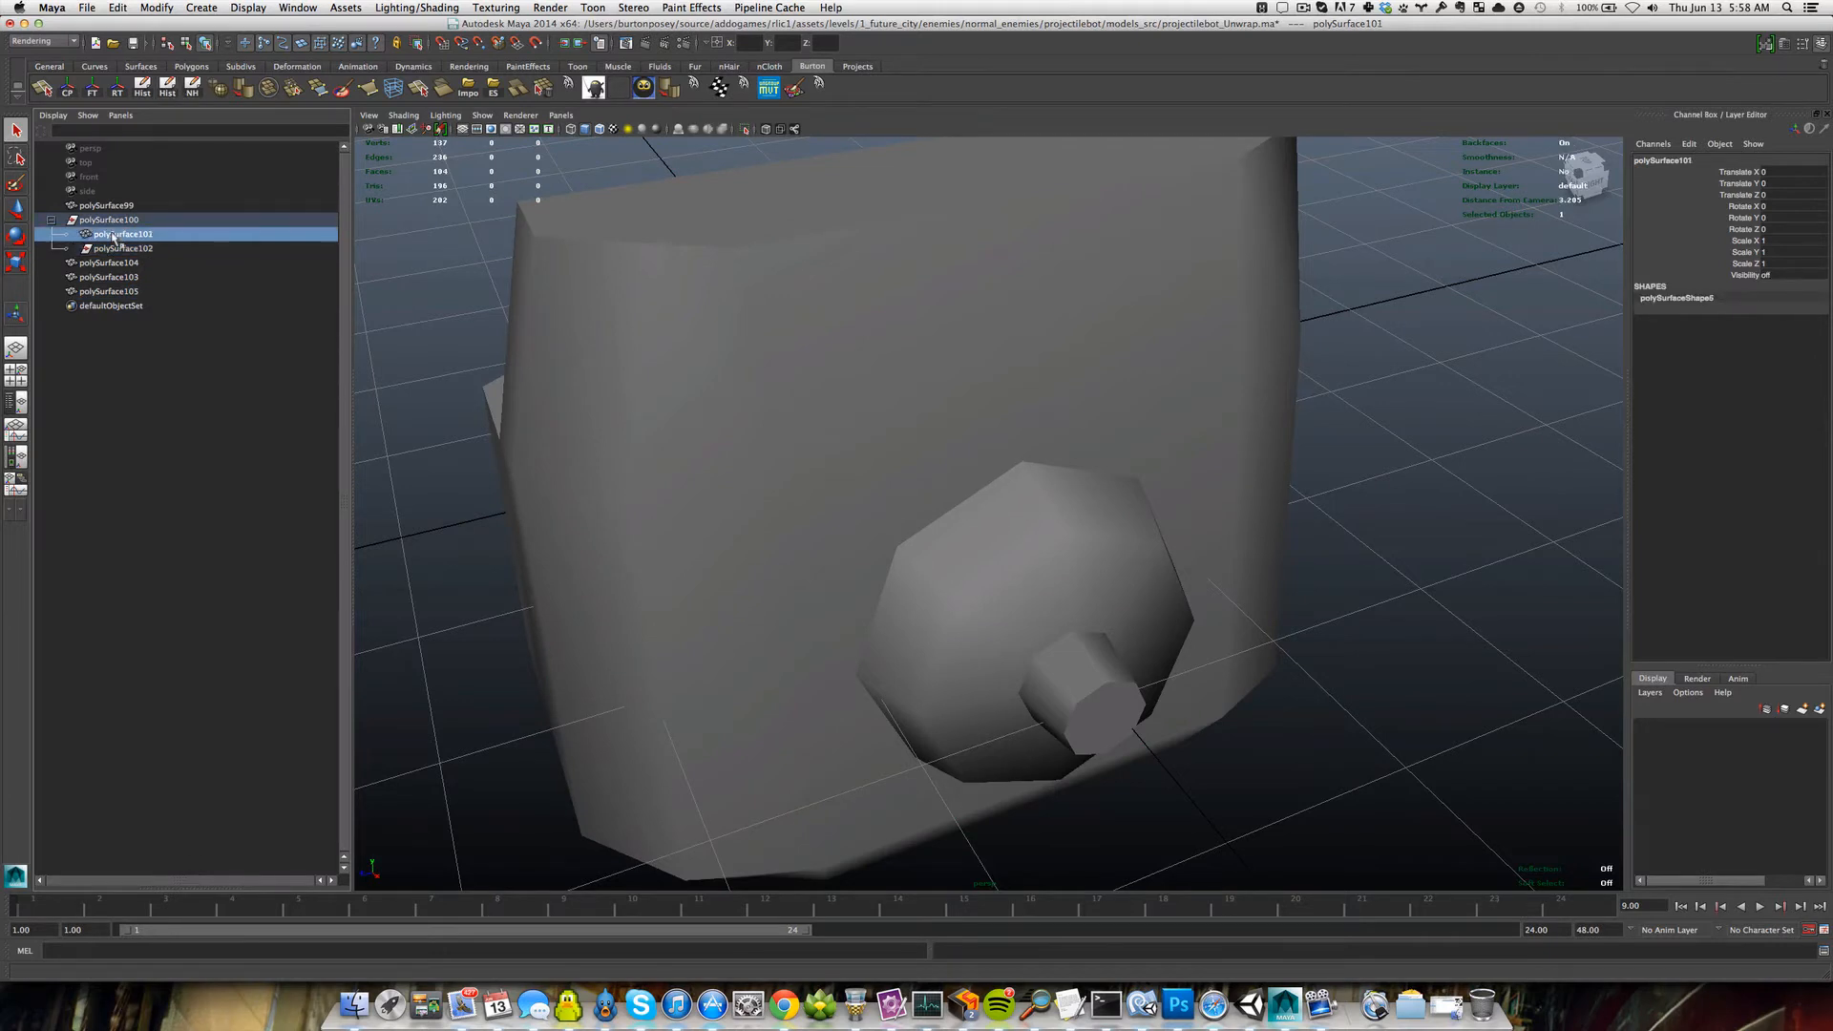
pyautogui.hotkey('shift', 'p')
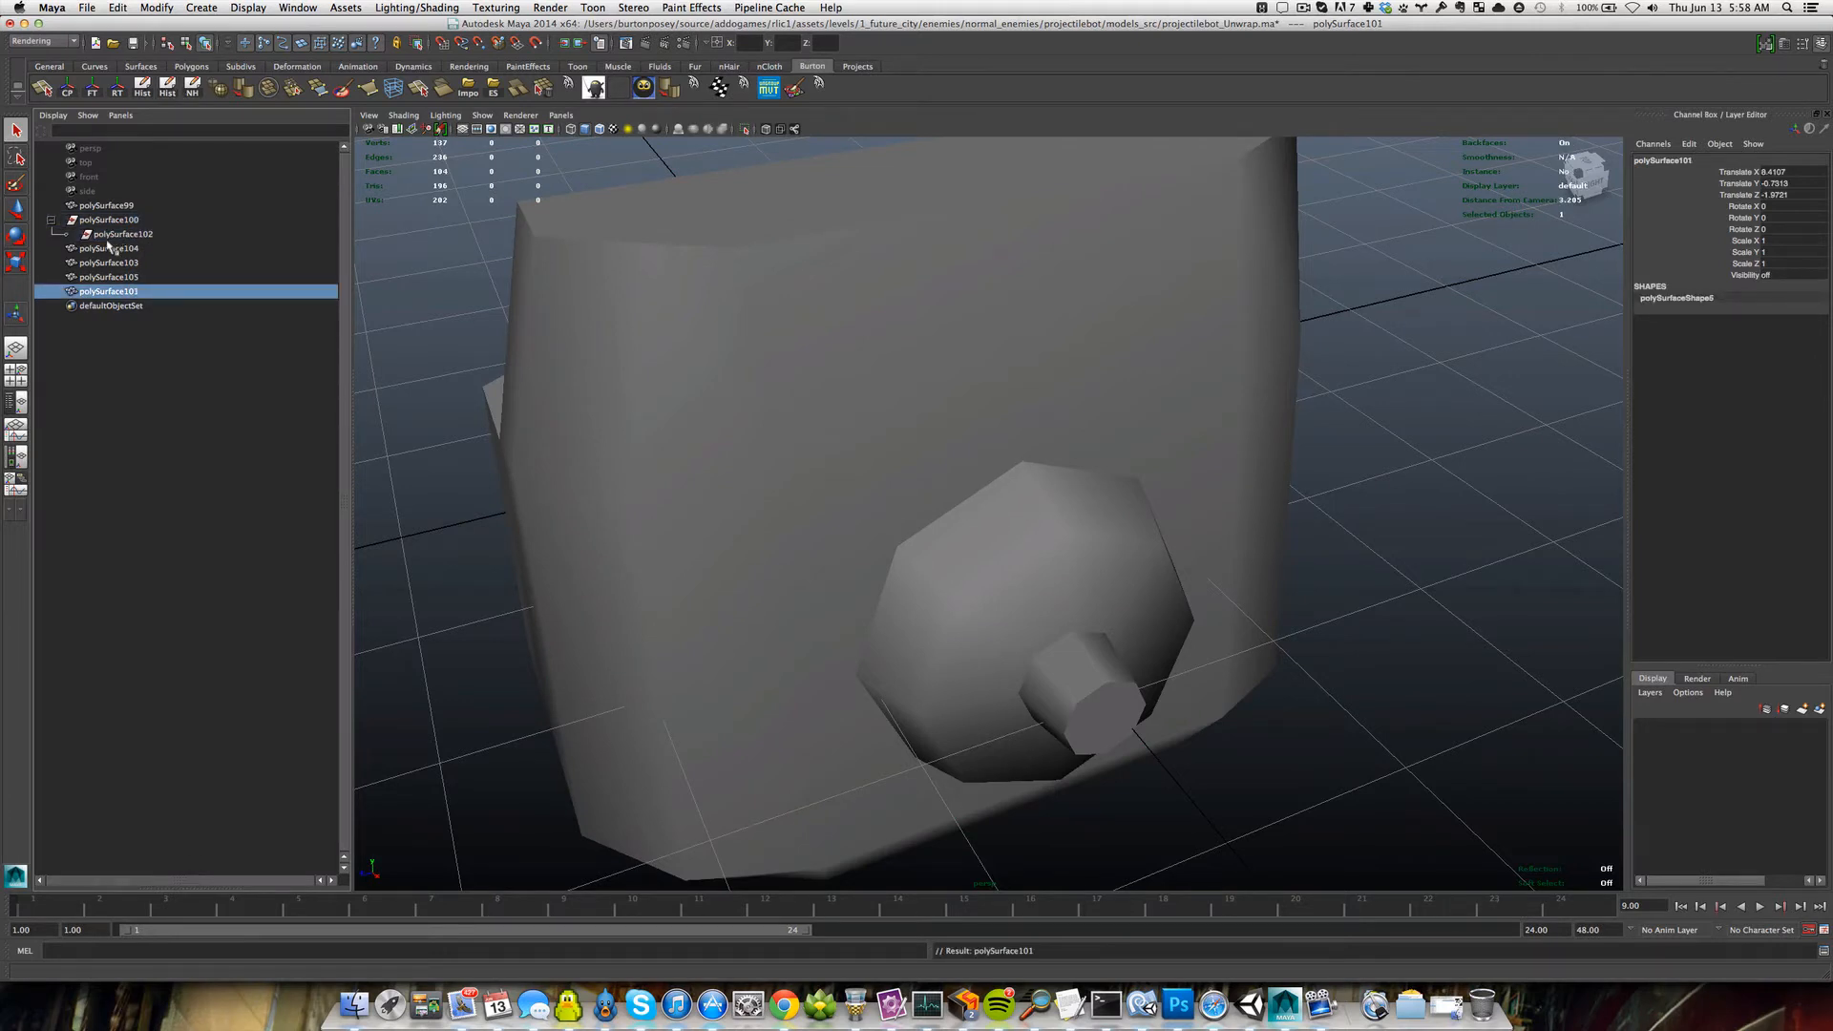
pyautogui.press('w')
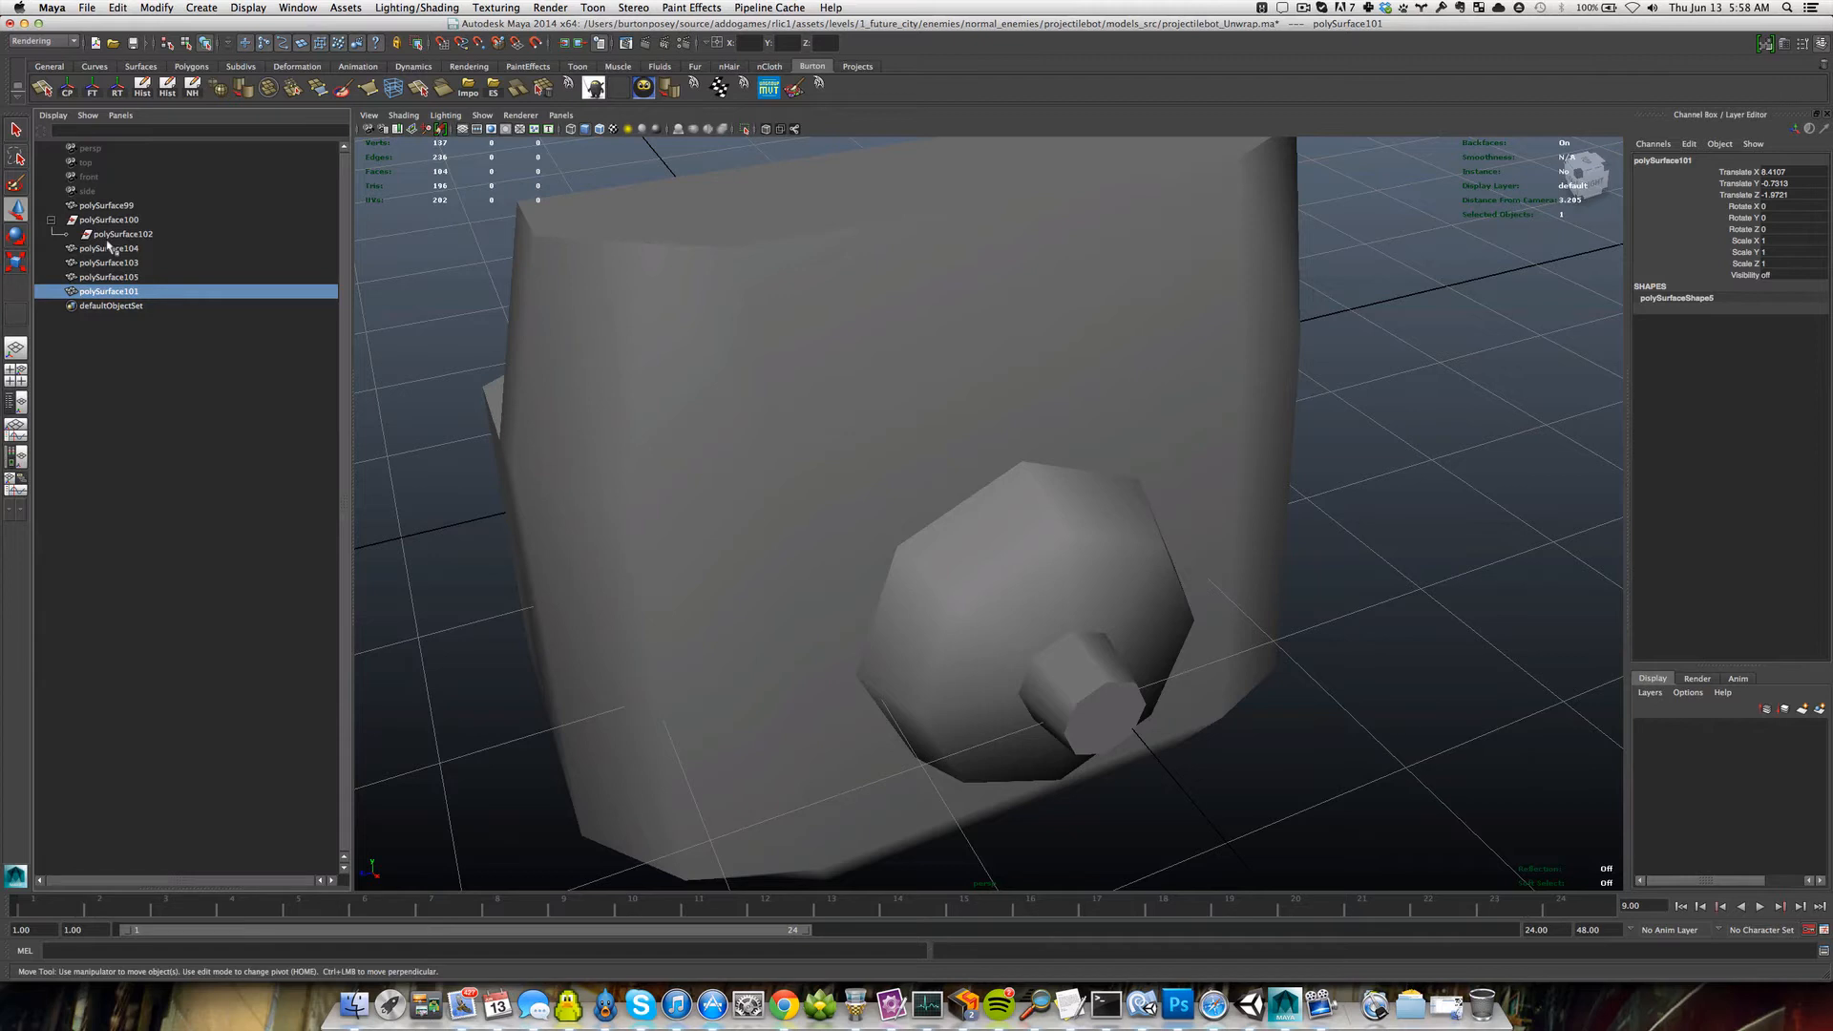
pyautogui.doubleClick(110, 291)
pyautogui.write('mo')
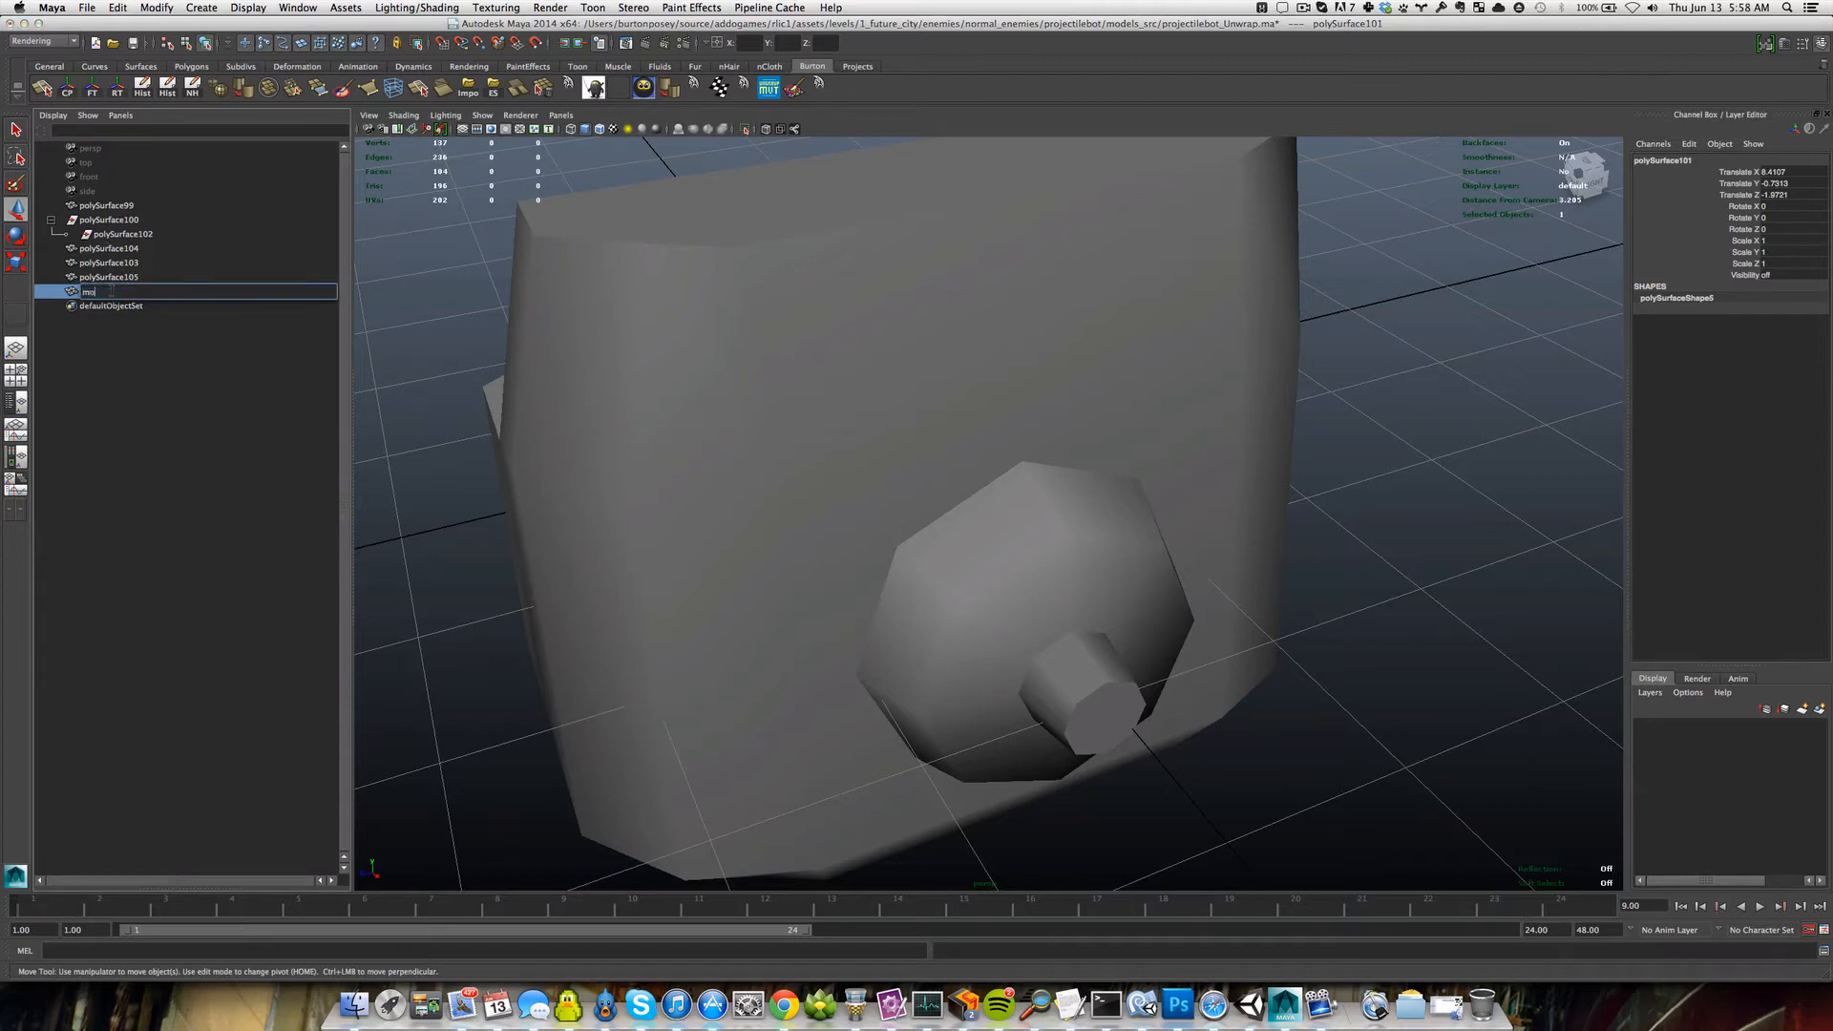
pyautogui.write('hawk')
pyautogui.press('Return')
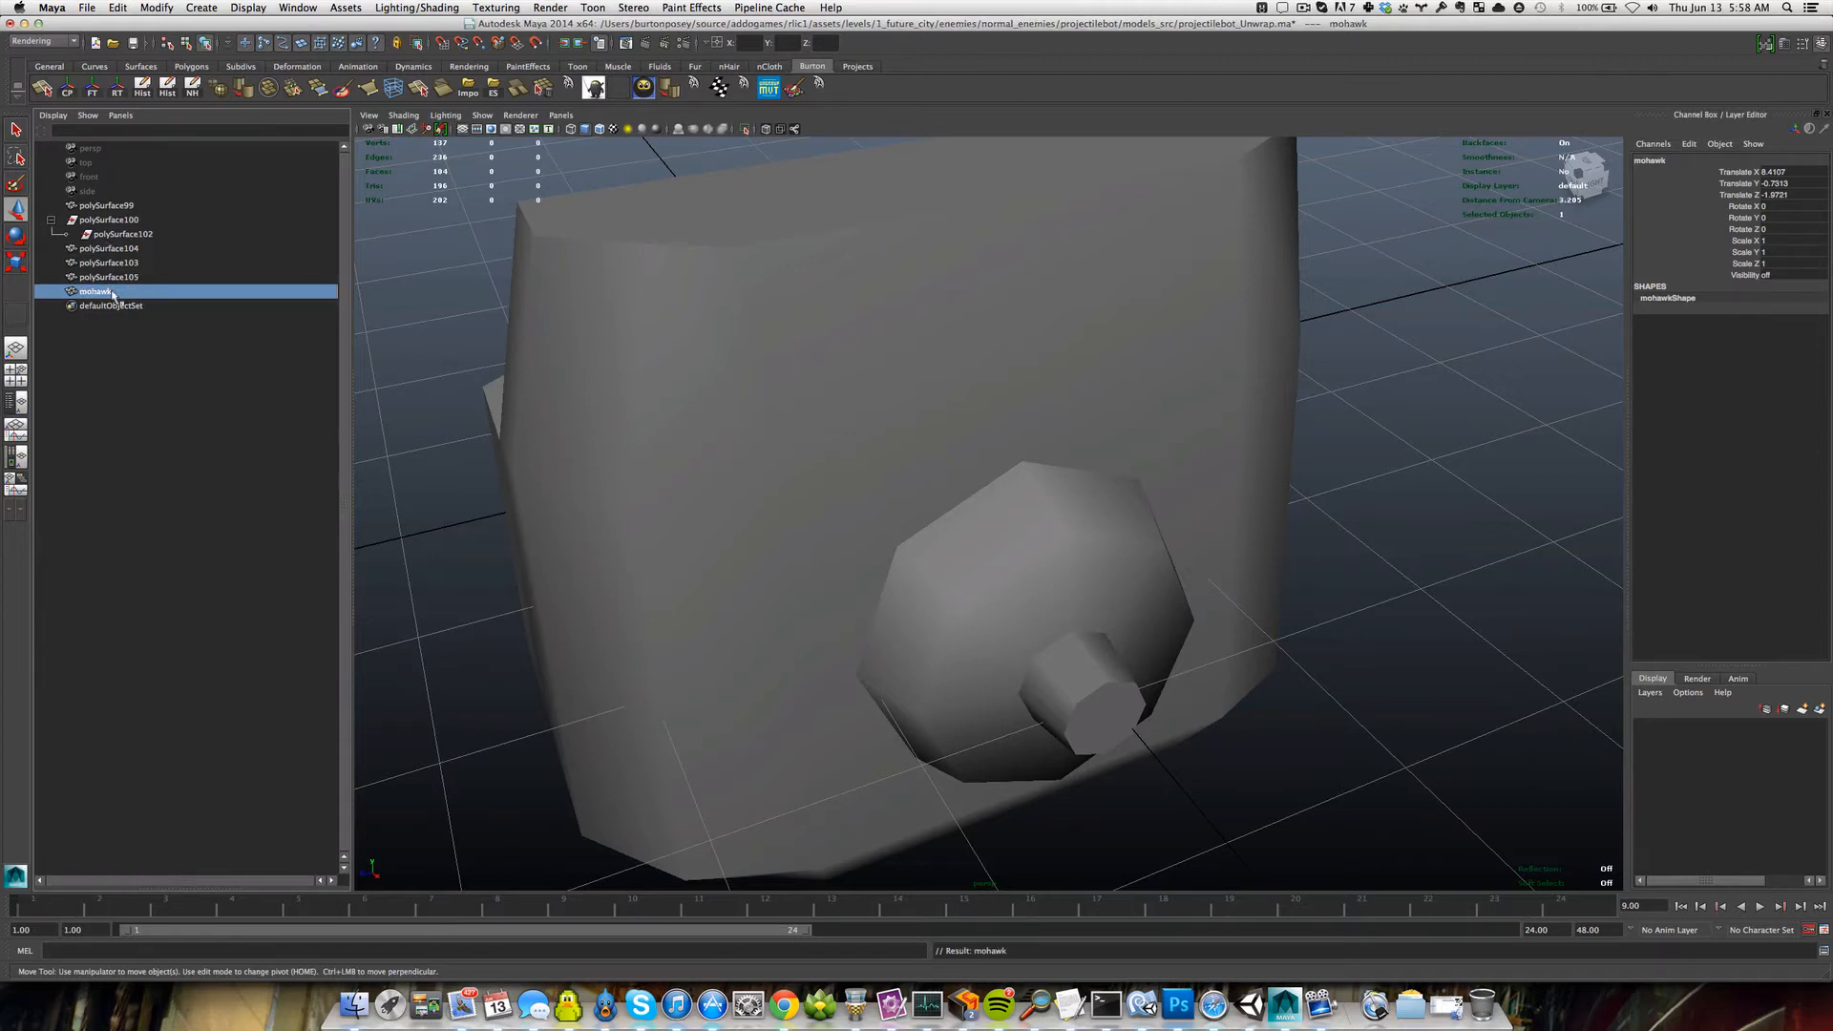
# Rename the main body mesh polySurface105 as body, clear the selection, and save the scene.
pyautogui.click(110, 277)
pyautogui.doubleClick(130, 277)
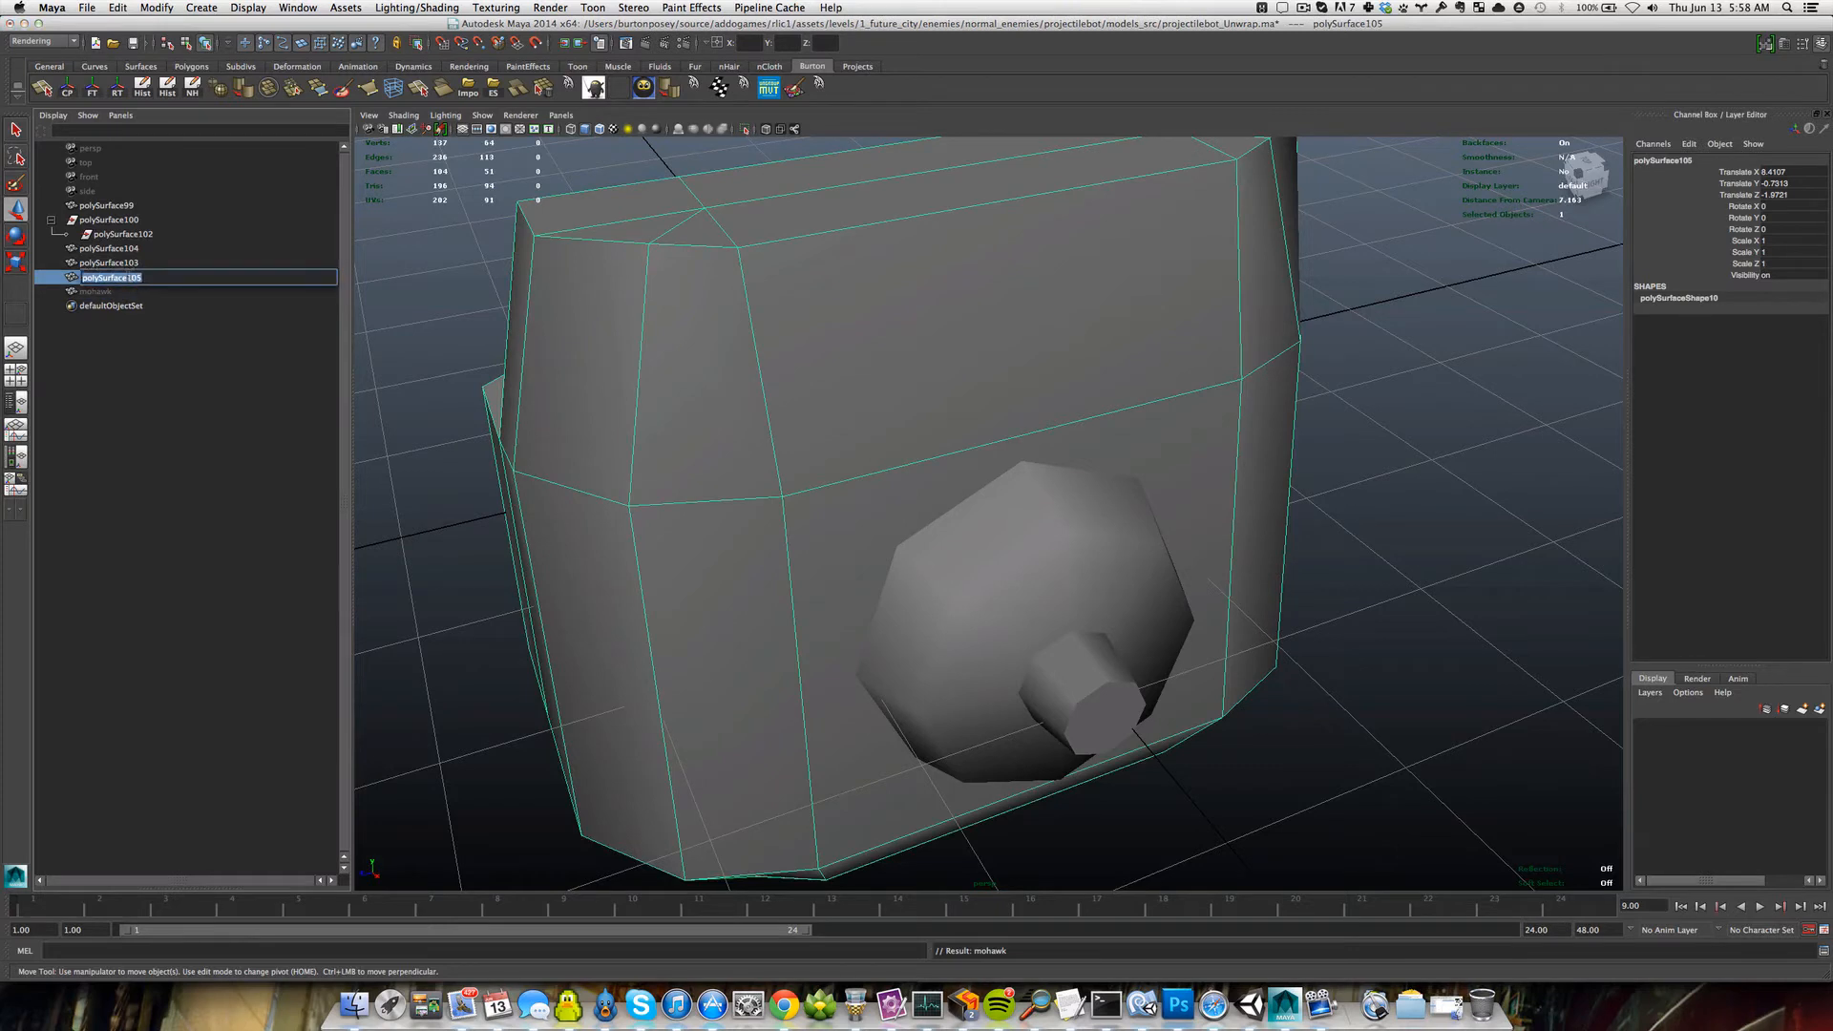
pyautogui.write('bi')
pyautogui.write('dy')
pyautogui.press('Return')
pyautogui.click(411, 356)
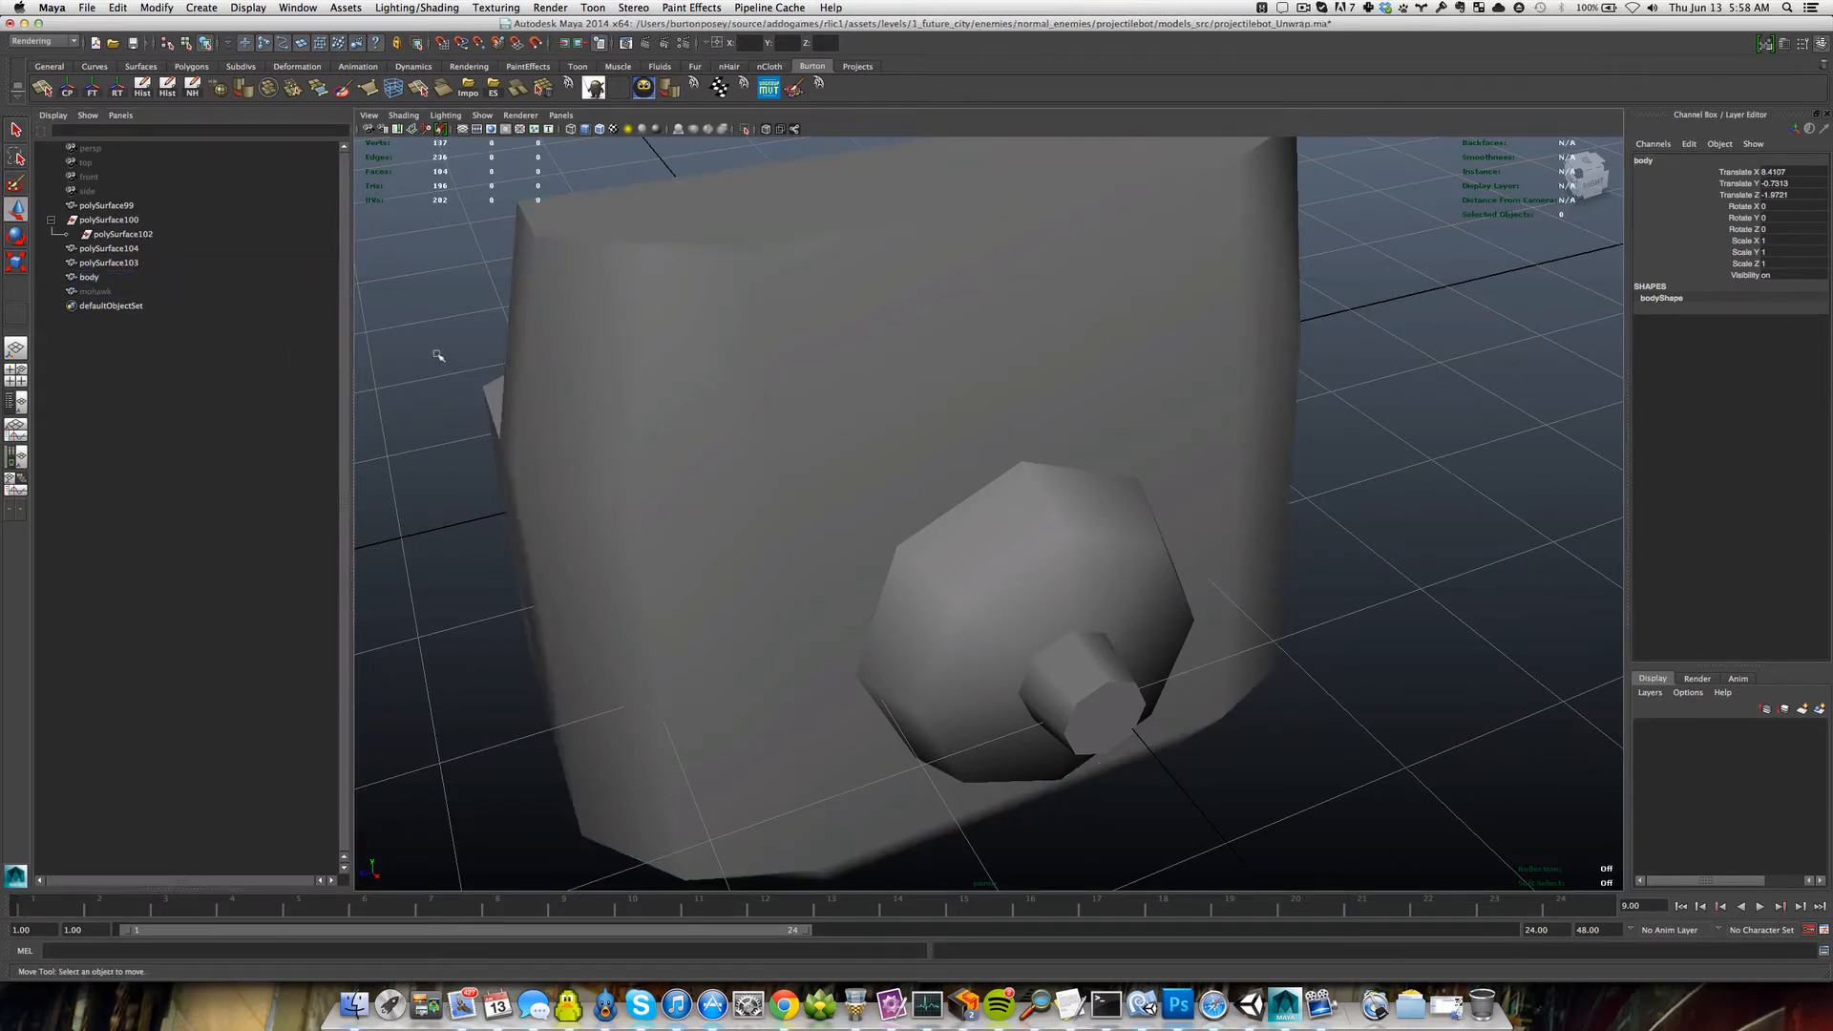
pyautogui.press('super+s')
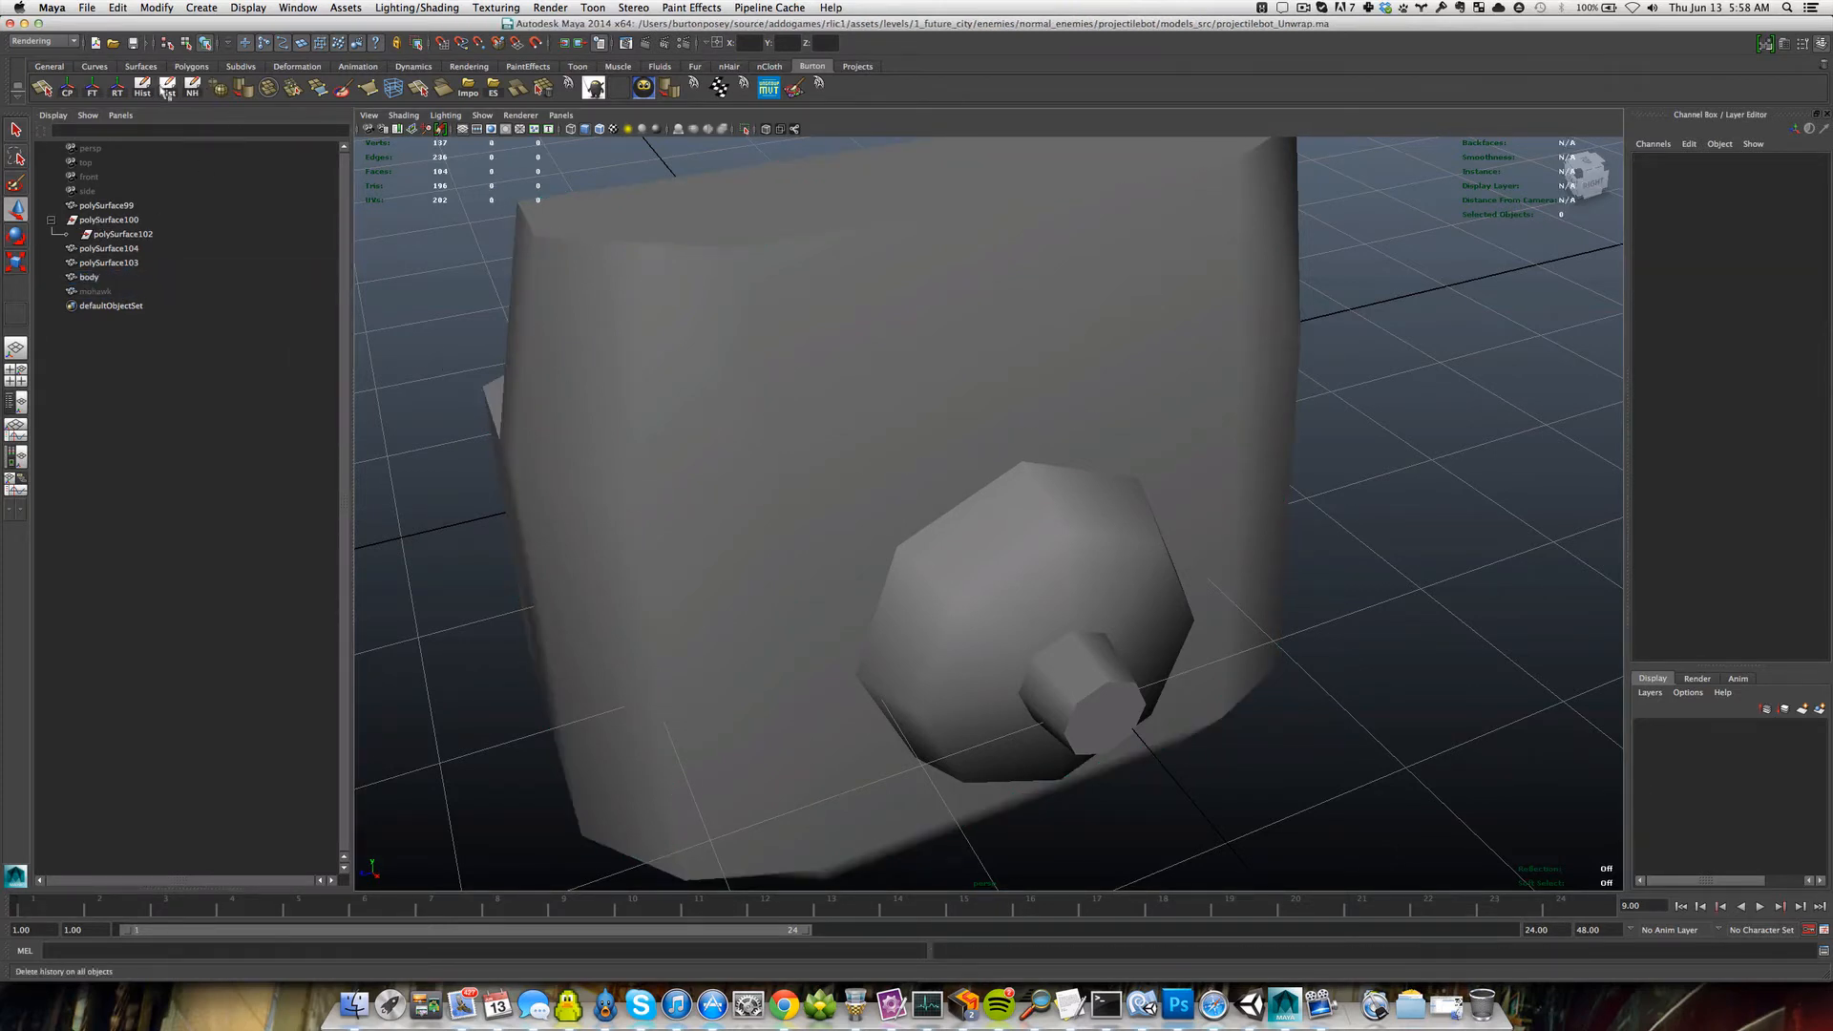
# Unparent the empty polySurface102 group from polySurface100, clear the selection, and save the scene.
pyautogui.click(105, 234)
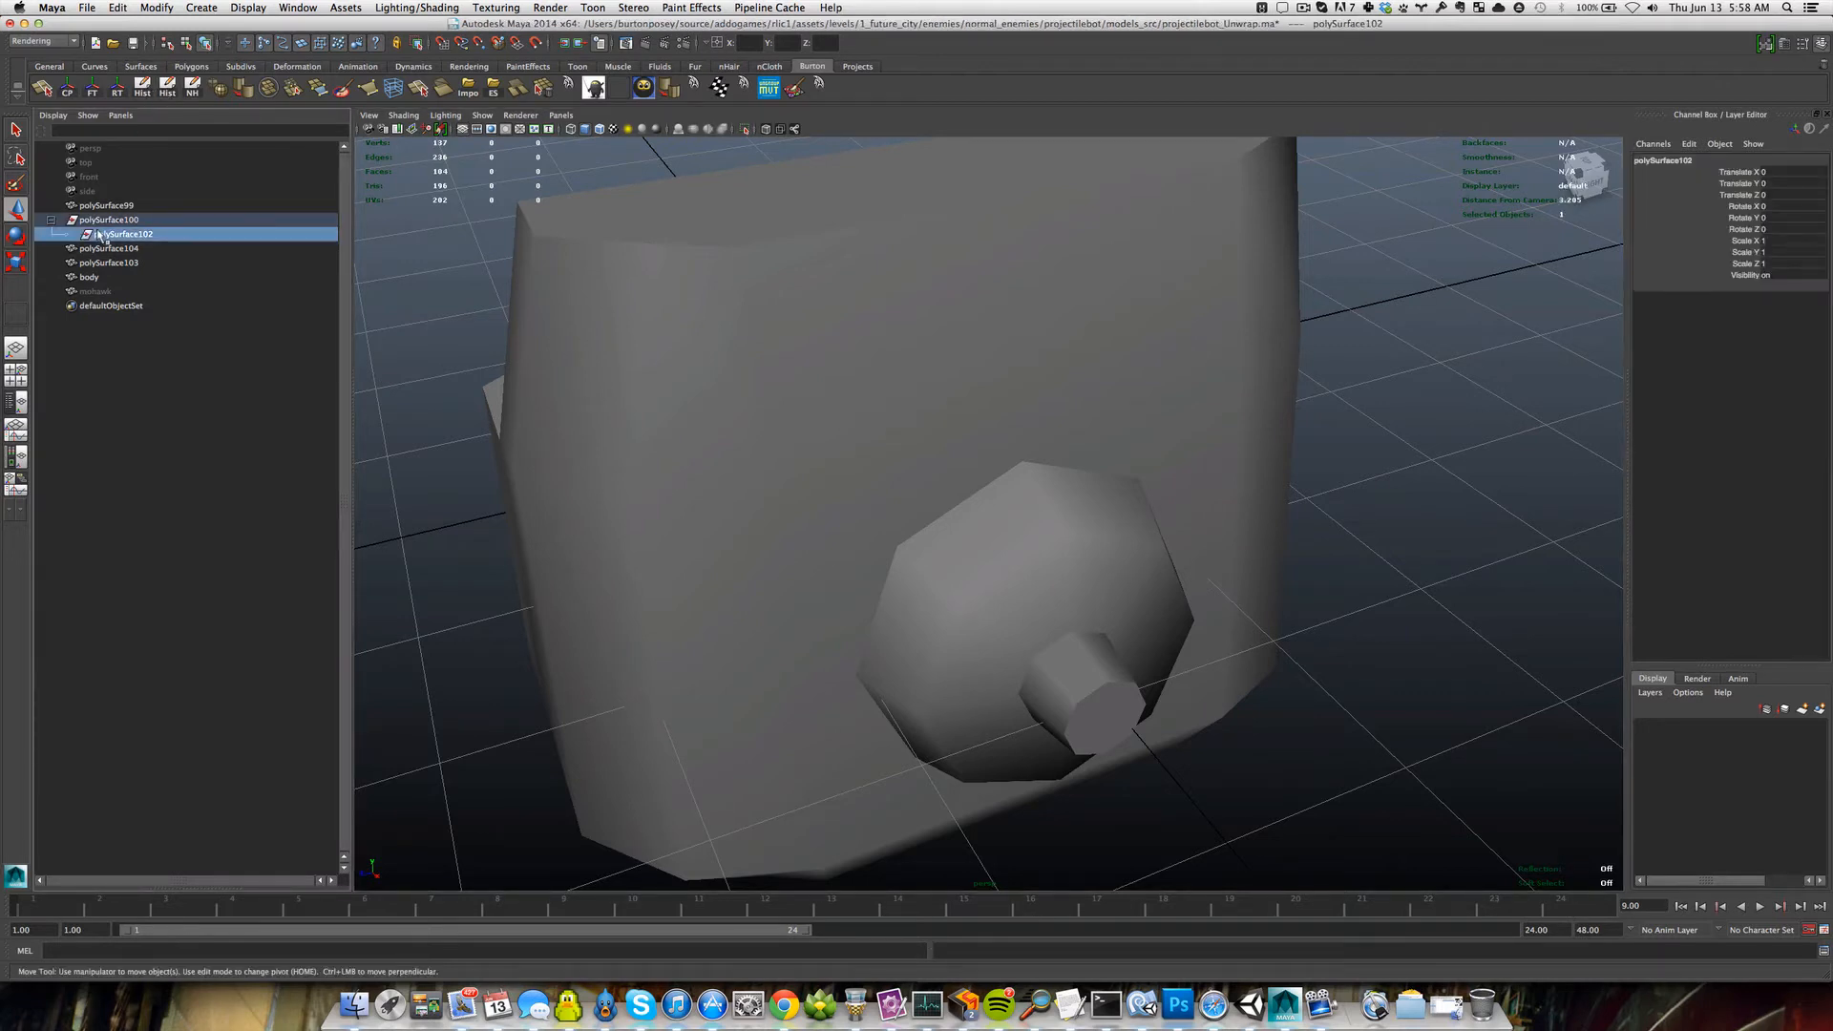
pyautogui.hotkey('shift', 'p')
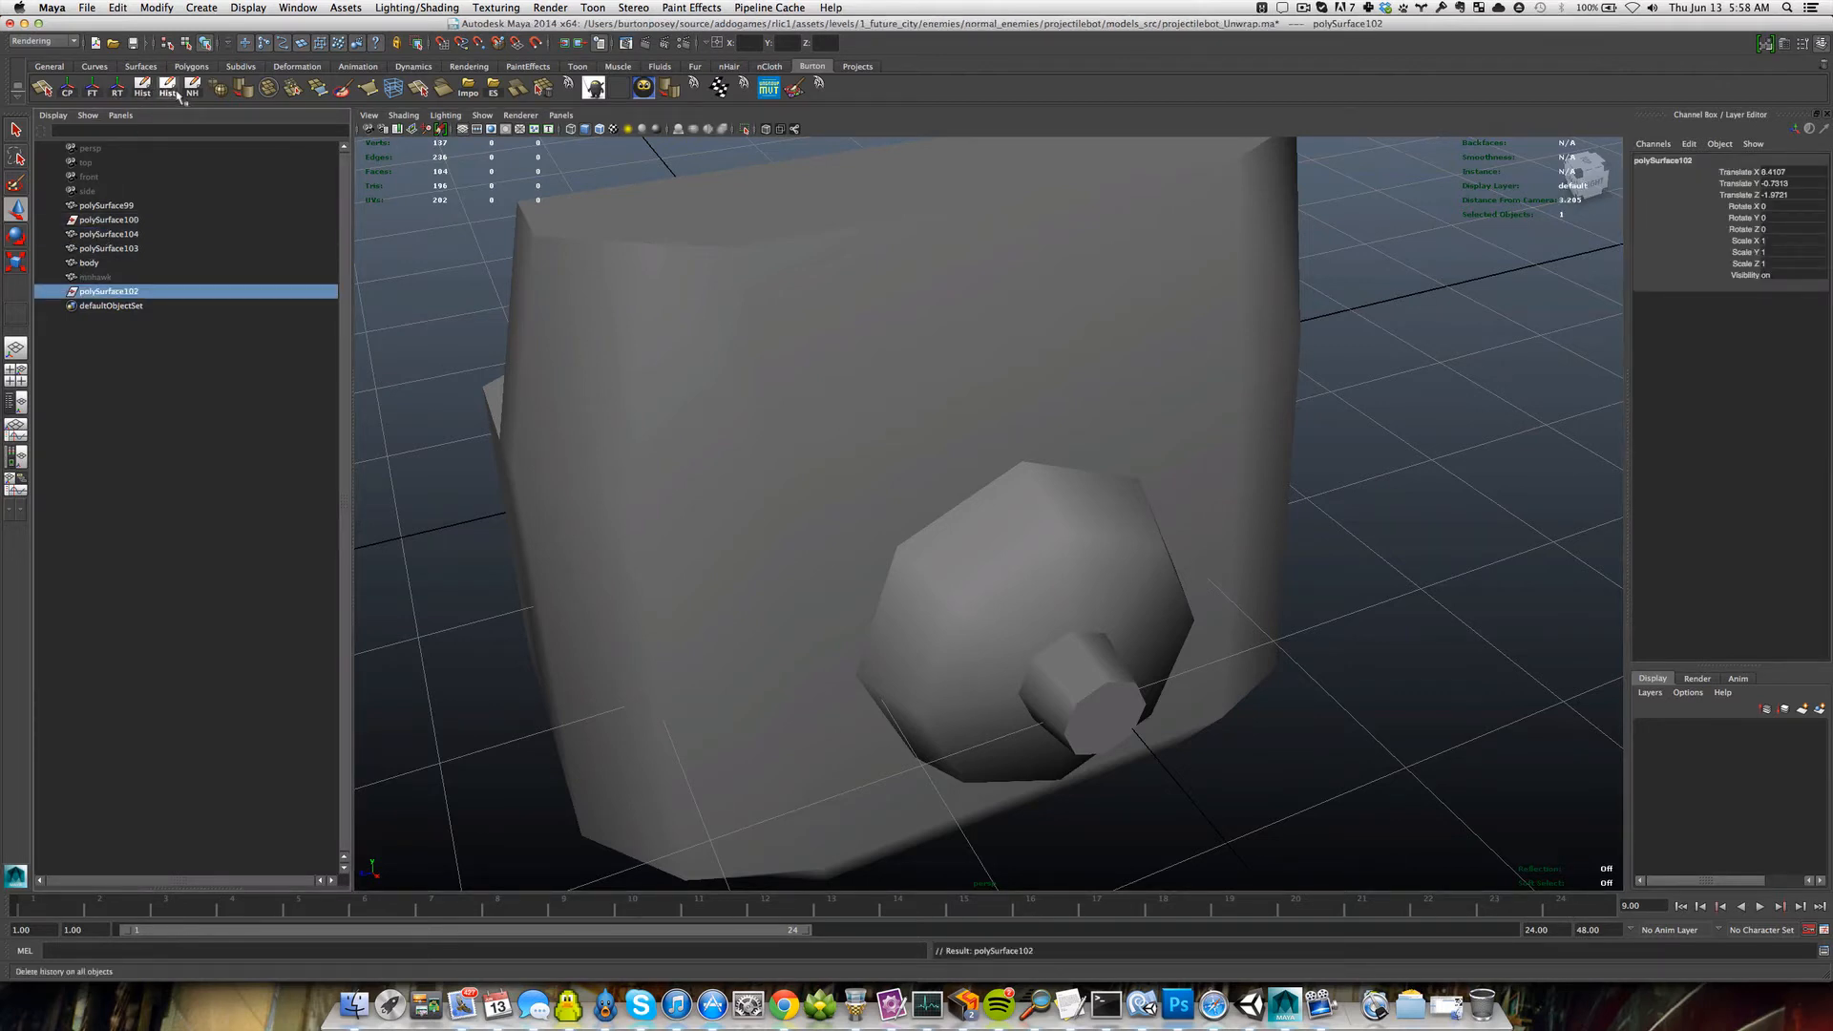
pyautogui.click(446, 309)
pyautogui.scroll(-3, 444, 315)
pyautogui.press('super+s')
# Show all hidden objects in the scene and view the whole robot from behind.
pyautogui.press('space')
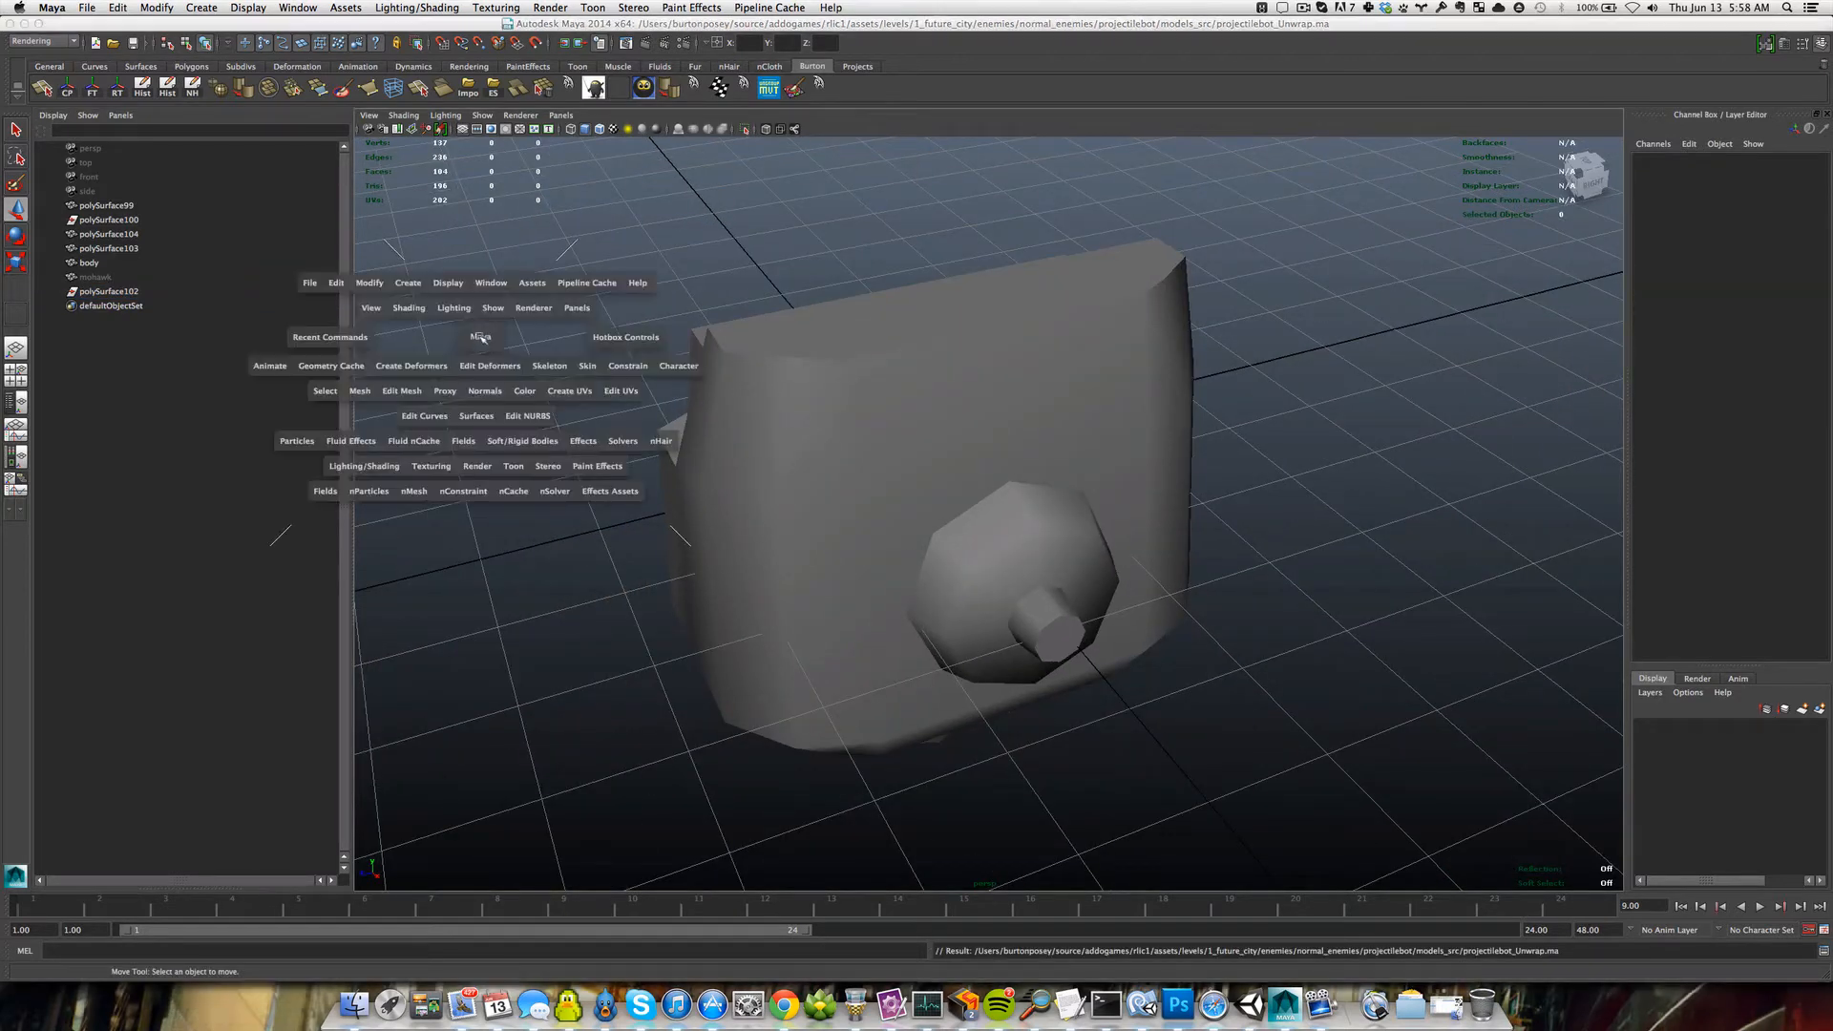
pyautogui.click(446, 285)
pyautogui.moveTo(477, 361)
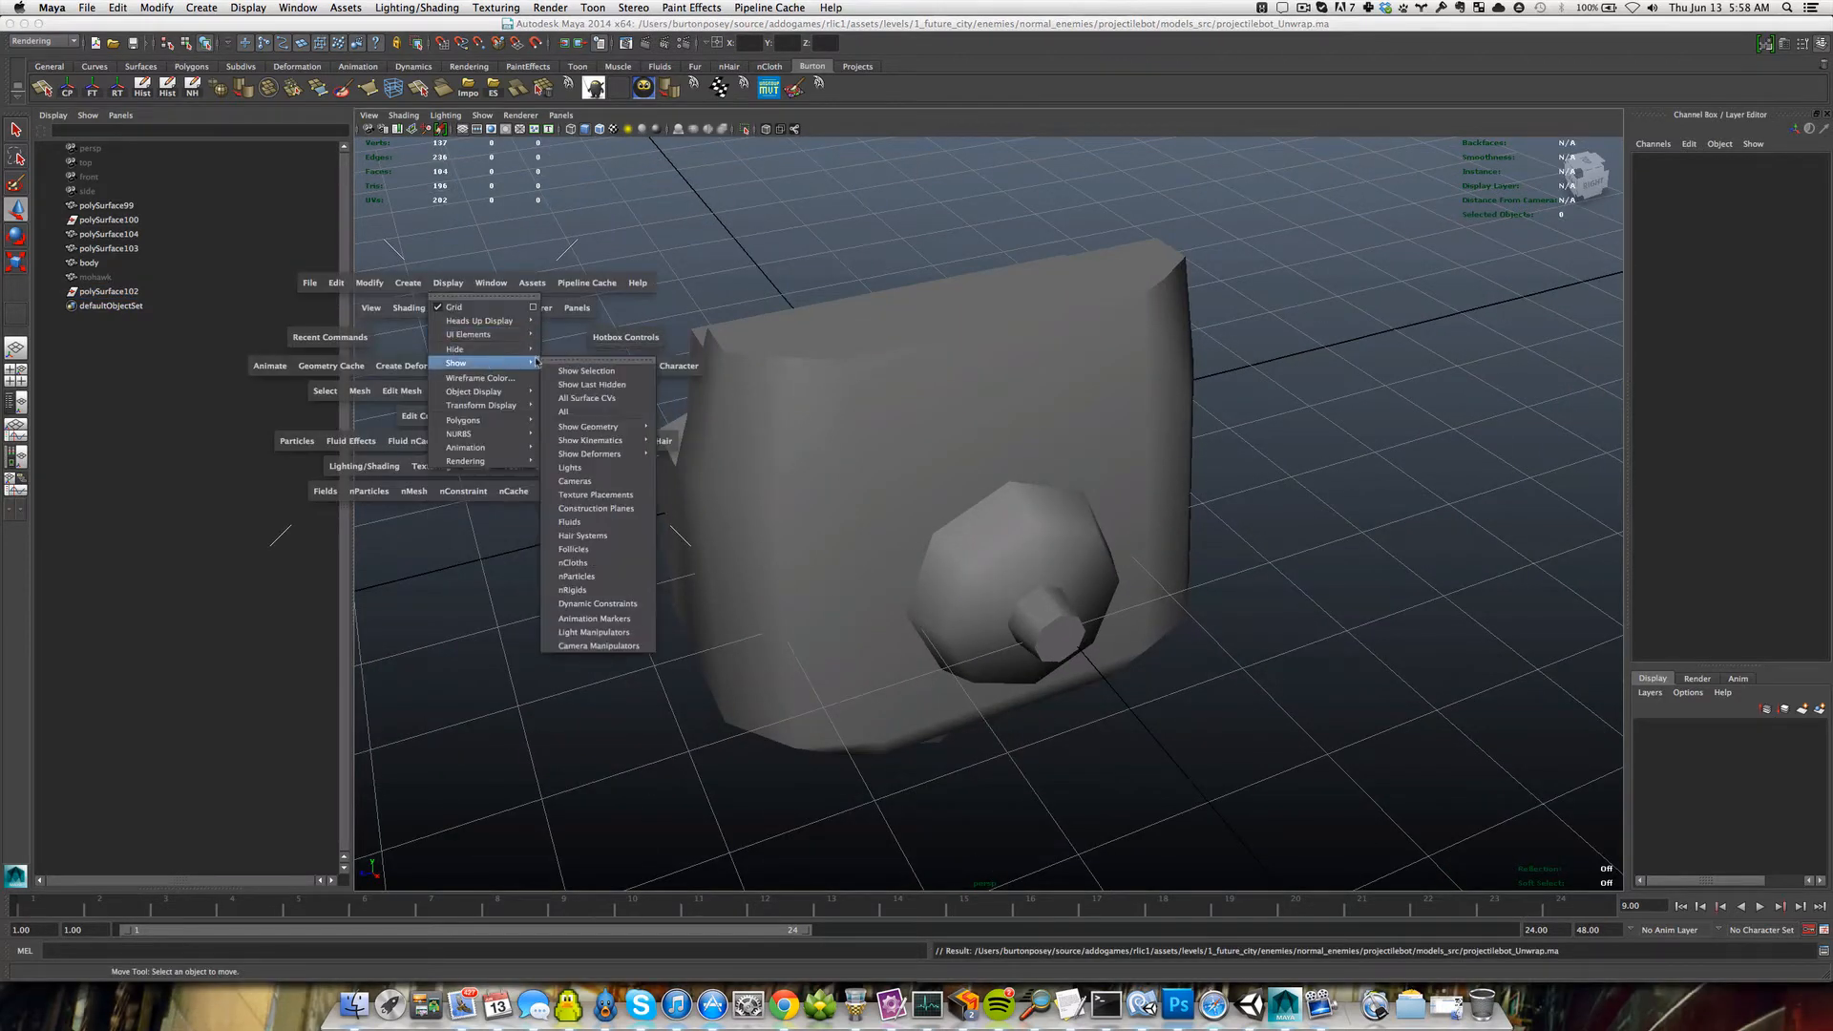
pyautogui.click(575, 412)
pyautogui.scroll(-3, 622, 398)
pyautogui.keyDown('alt'); pyautogui.moveTo(622, 397); pyautogui.dragTo(386, 368); pyautogui.keyUp('alt')
# Delete the empty groups polySurface100 and polySurface102 and save the scene.
pyautogui.click(100, 219)
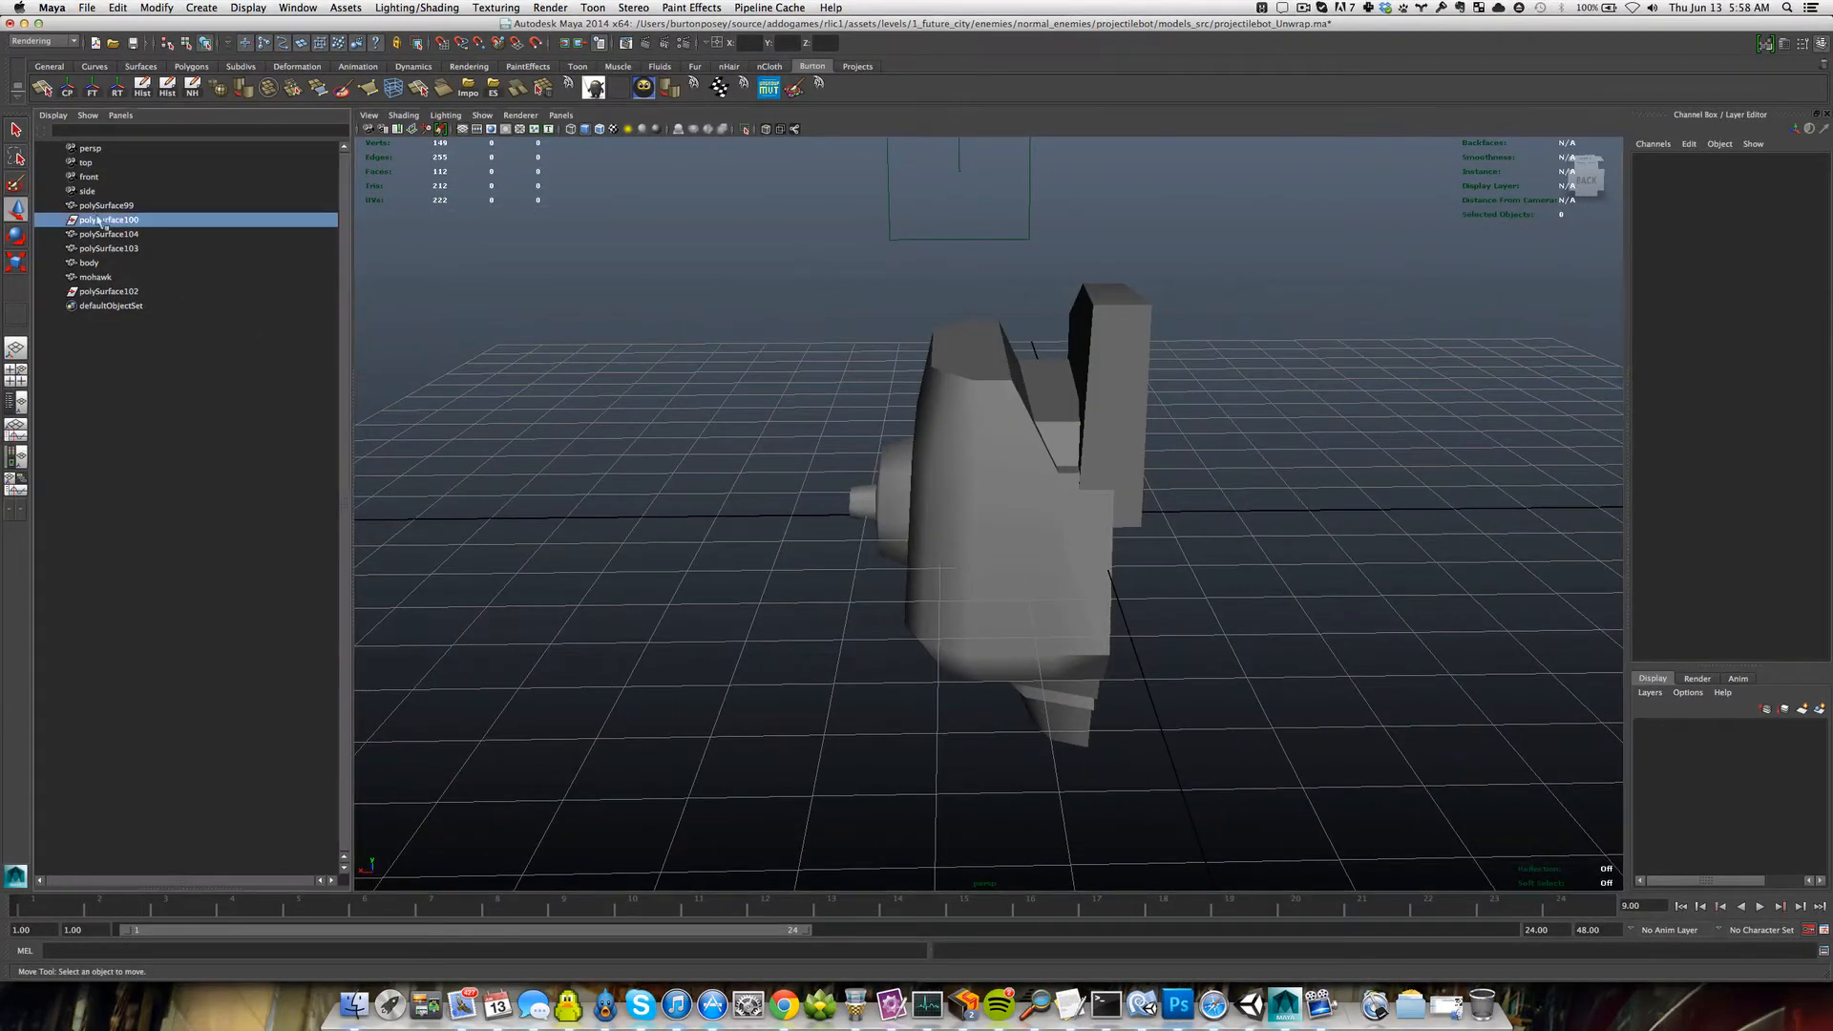
pyautogui.keyDown('ctrl'); pyautogui.click(106, 291); pyautogui.keyUp('ctrl')
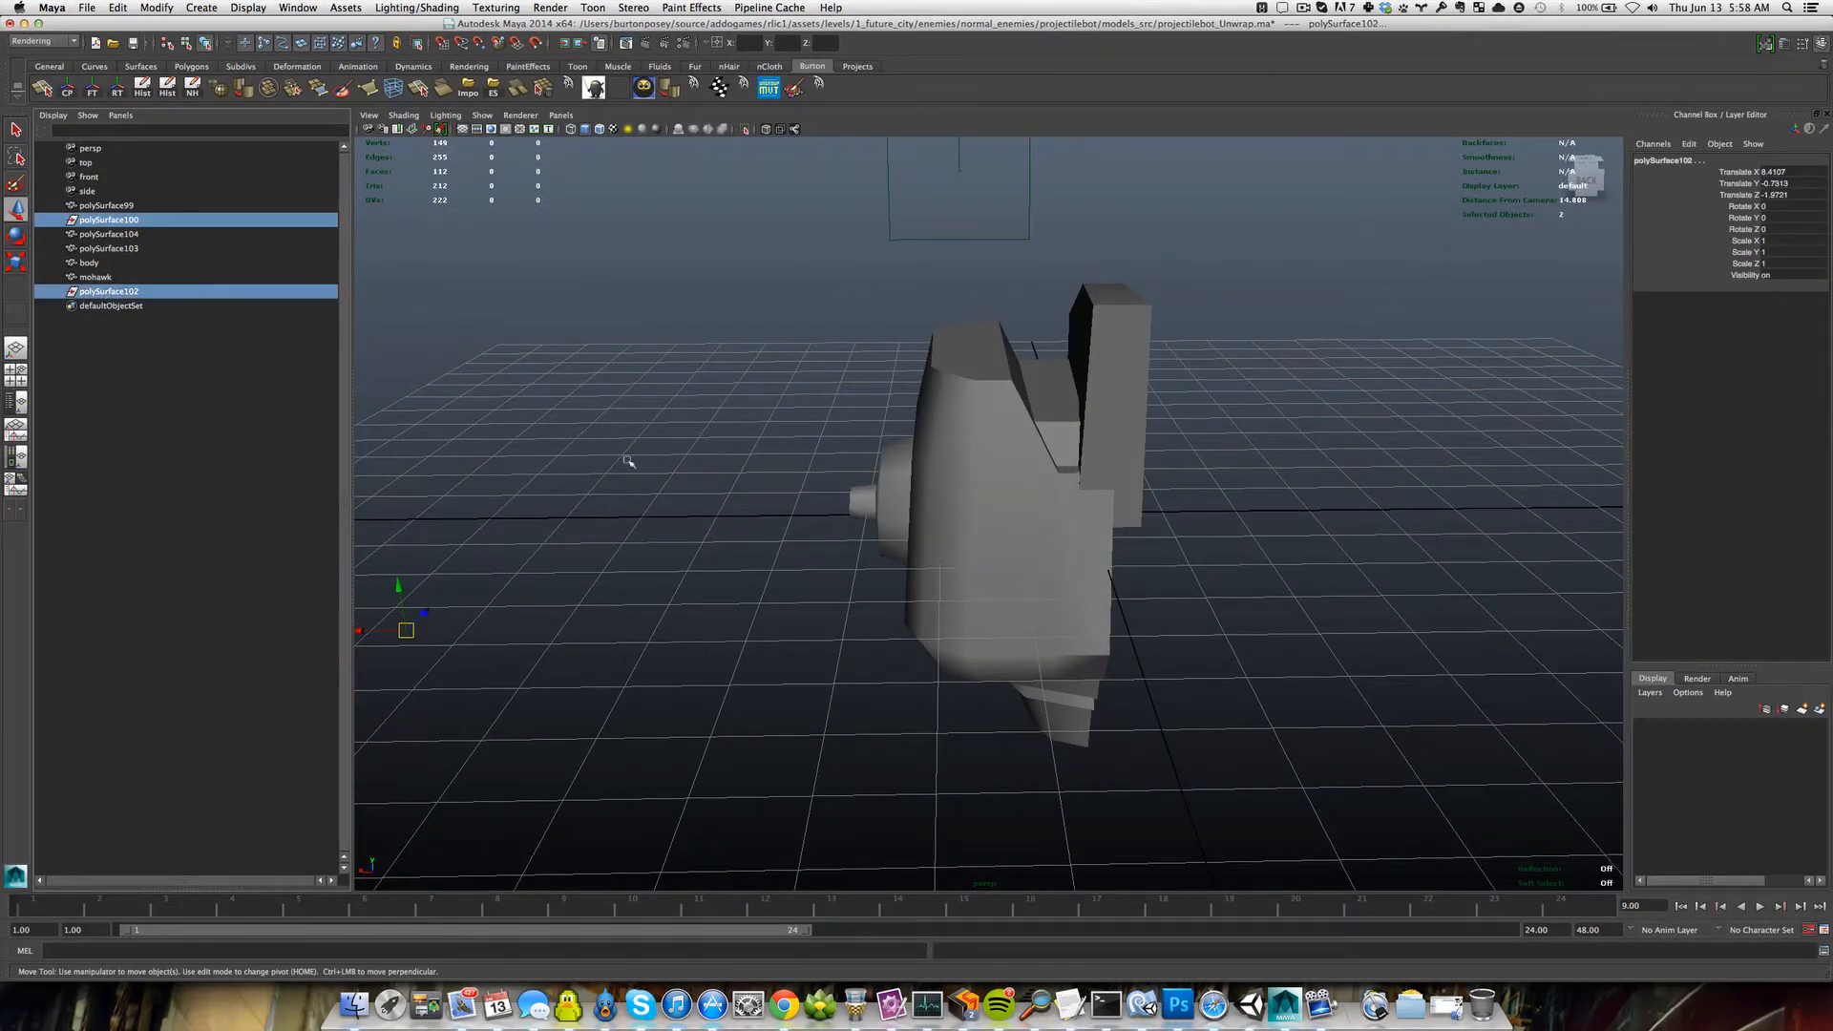
pyautogui.scroll(-5, 629, 463)
pyautogui.press('Delete')
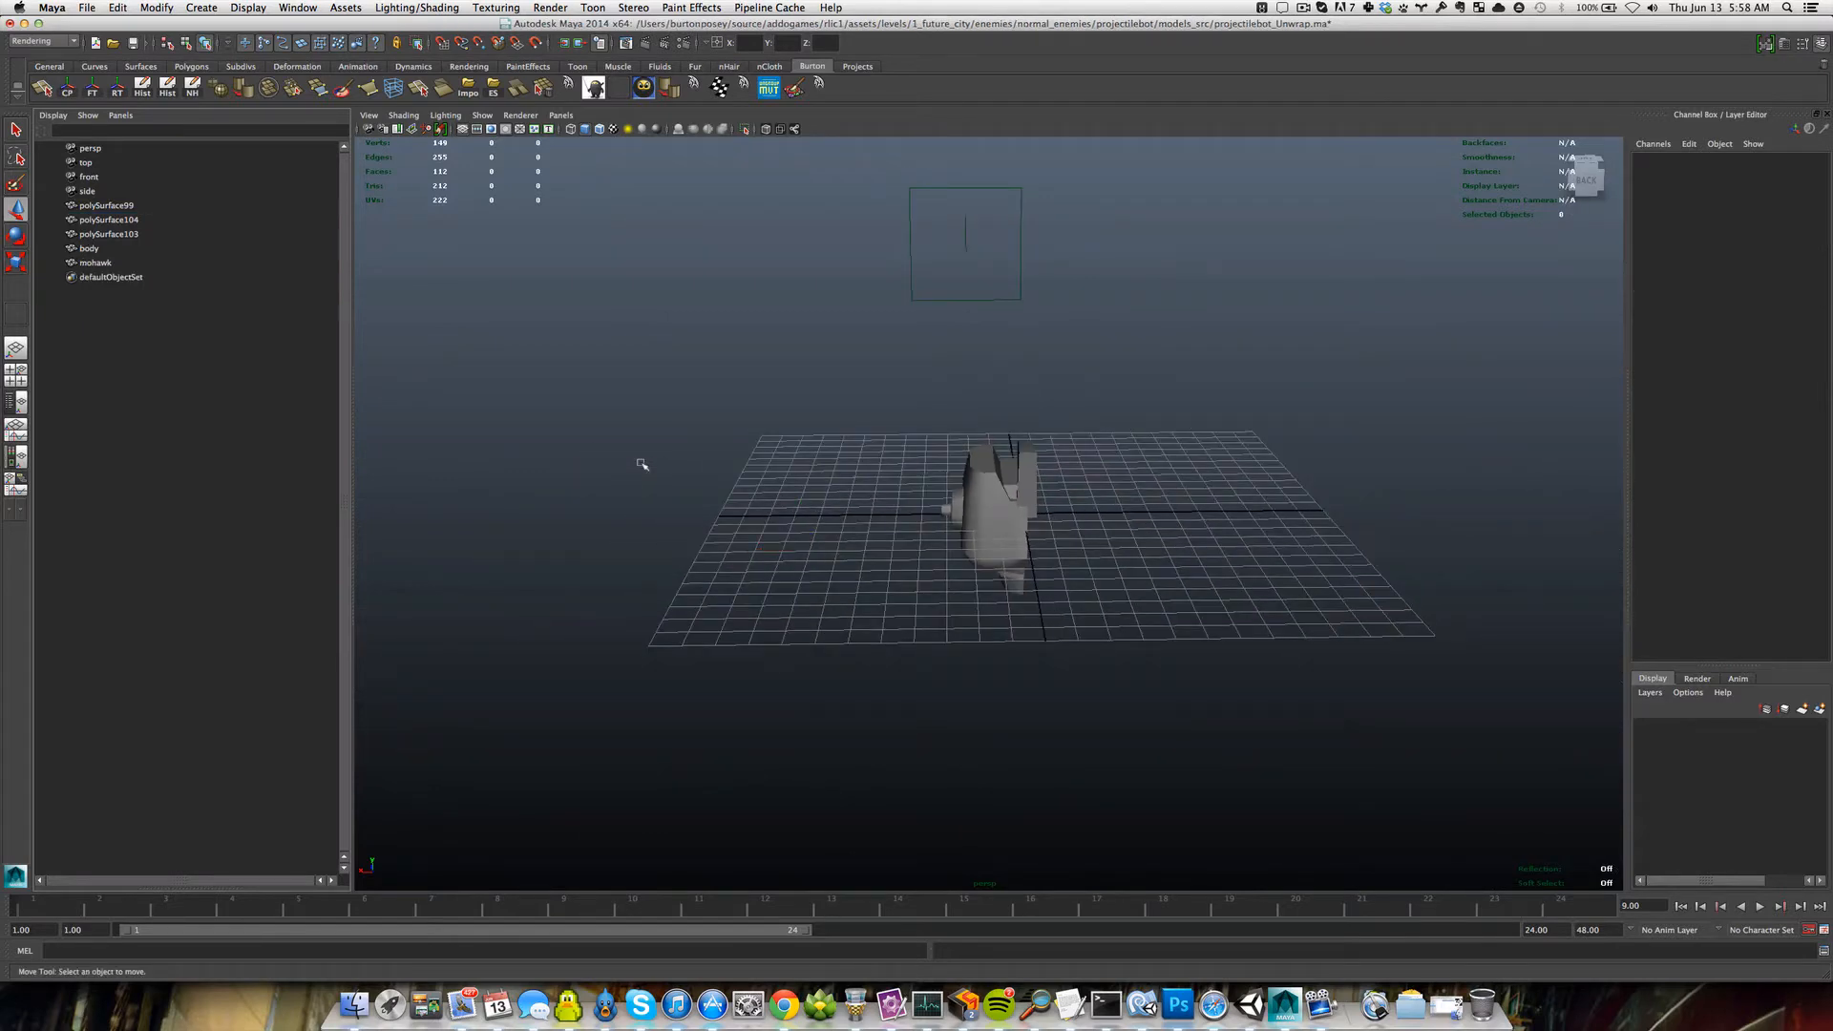
pyautogui.scroll(5, 757, 495)
pyautogui.press('super+s')
# Combine the side arm's cone and tip into one mesh and delete its construction history.
pyautogui.keyDown('alt'); pyautogui.moveTo(709, 485); pyautogui.dragTo(754, 509); pyautogui.keyUp('alt')
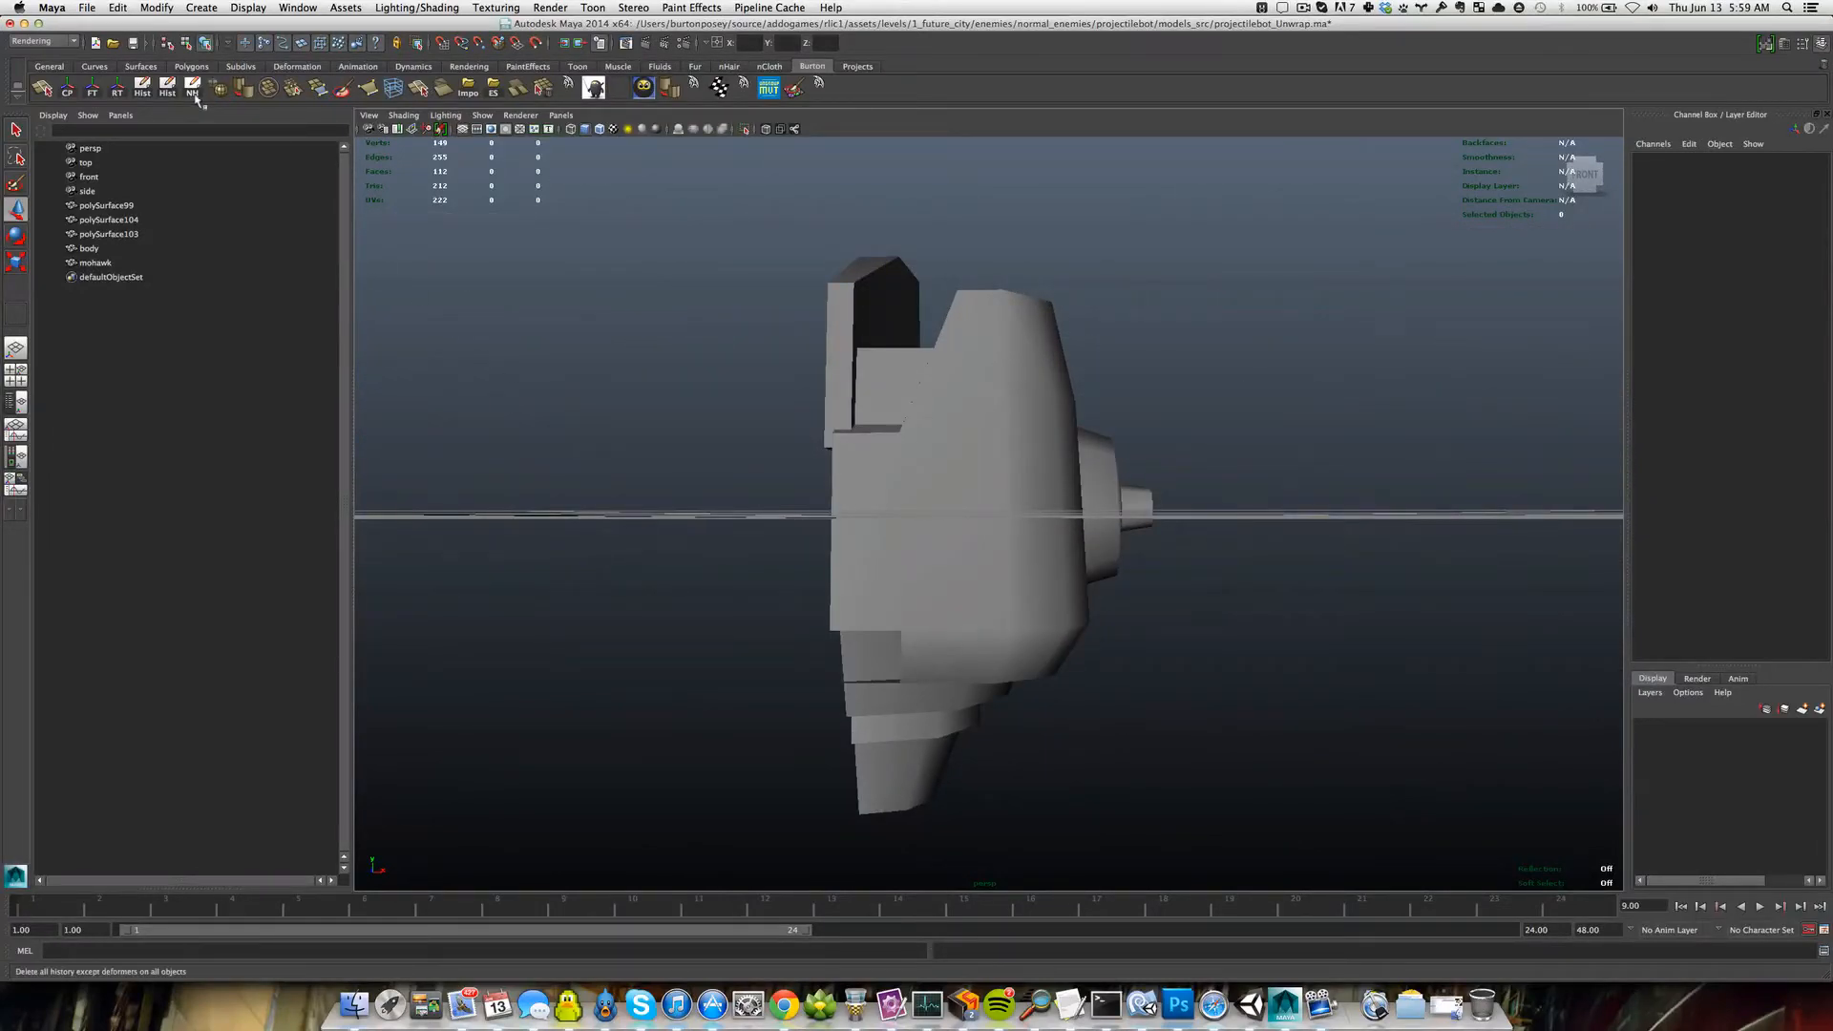
pyautogui.keyDown('alt'); pyautogui.moveTo(547, 349); pyautogui.dragTo(545, 285); pyautogui.keyUp('alt')
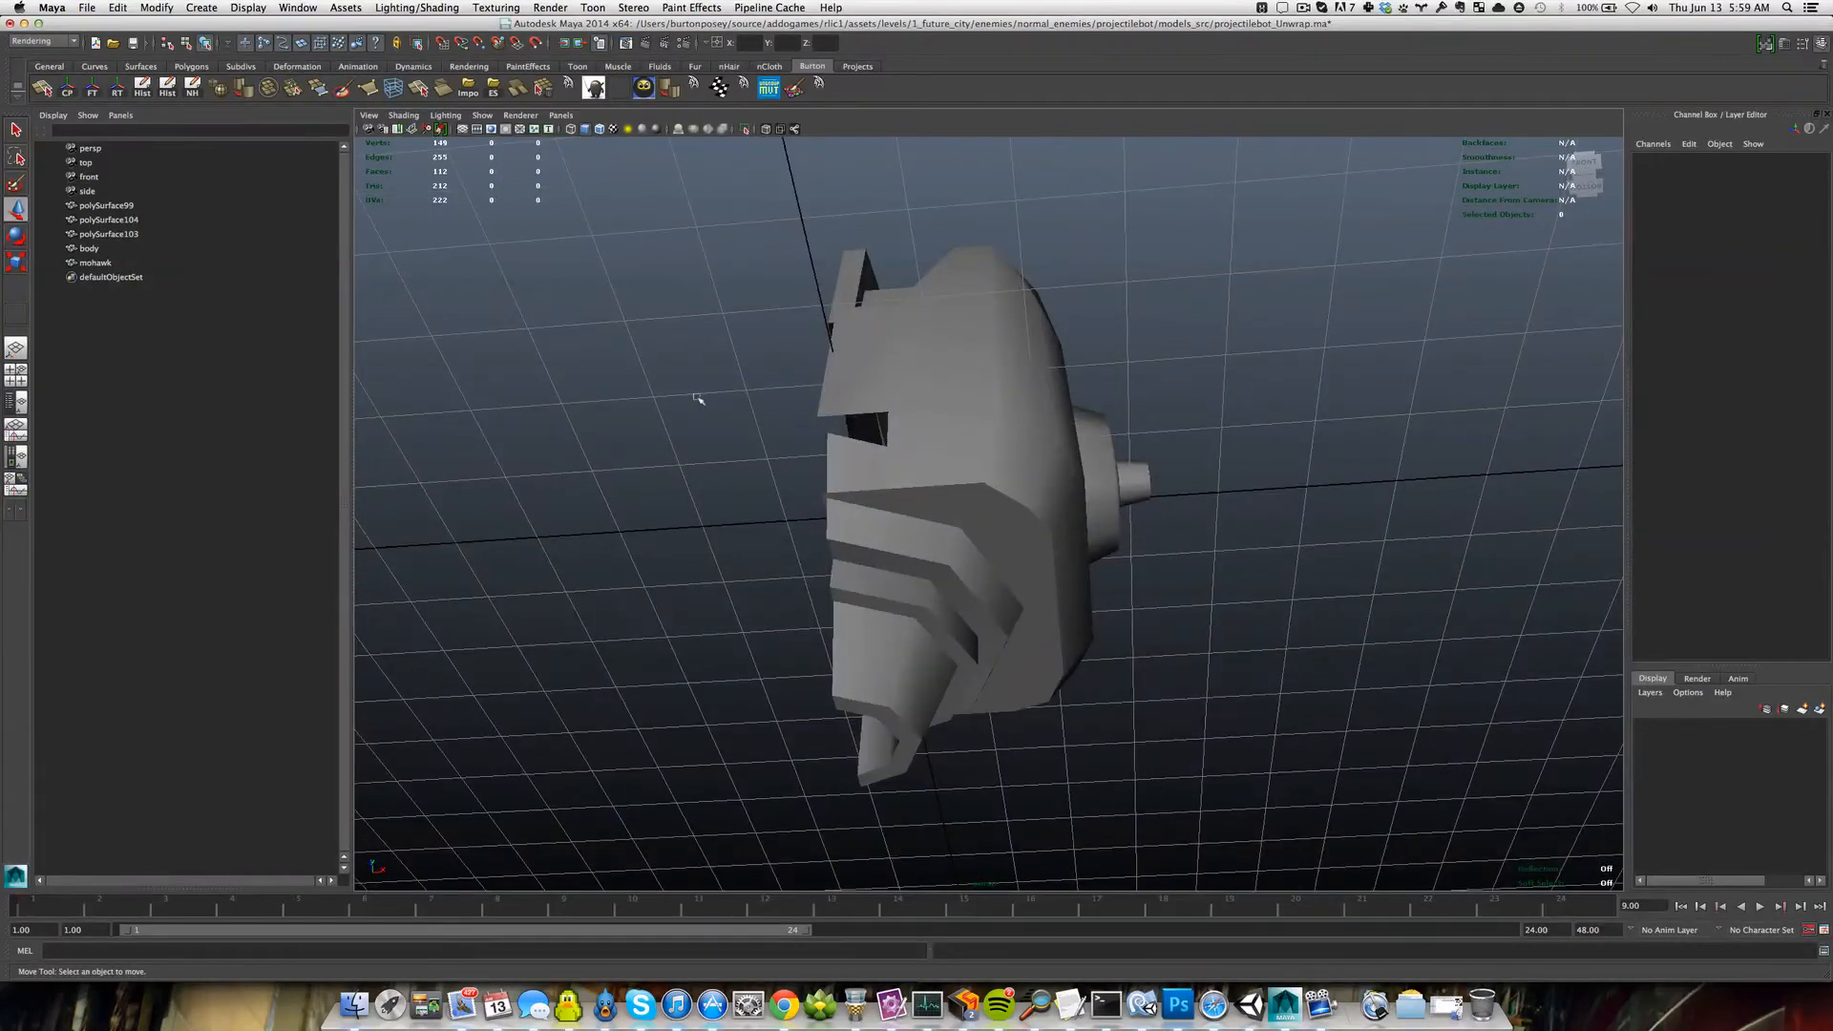
pyautogui.keyDown('alt'); pyautogui.moveTo(873, 523); pyautogui.dragTo(873, 543); pyautogui.keyUp('alt')
pyautogui.click(1071, 517)
pyautogui.click(1100, 508)
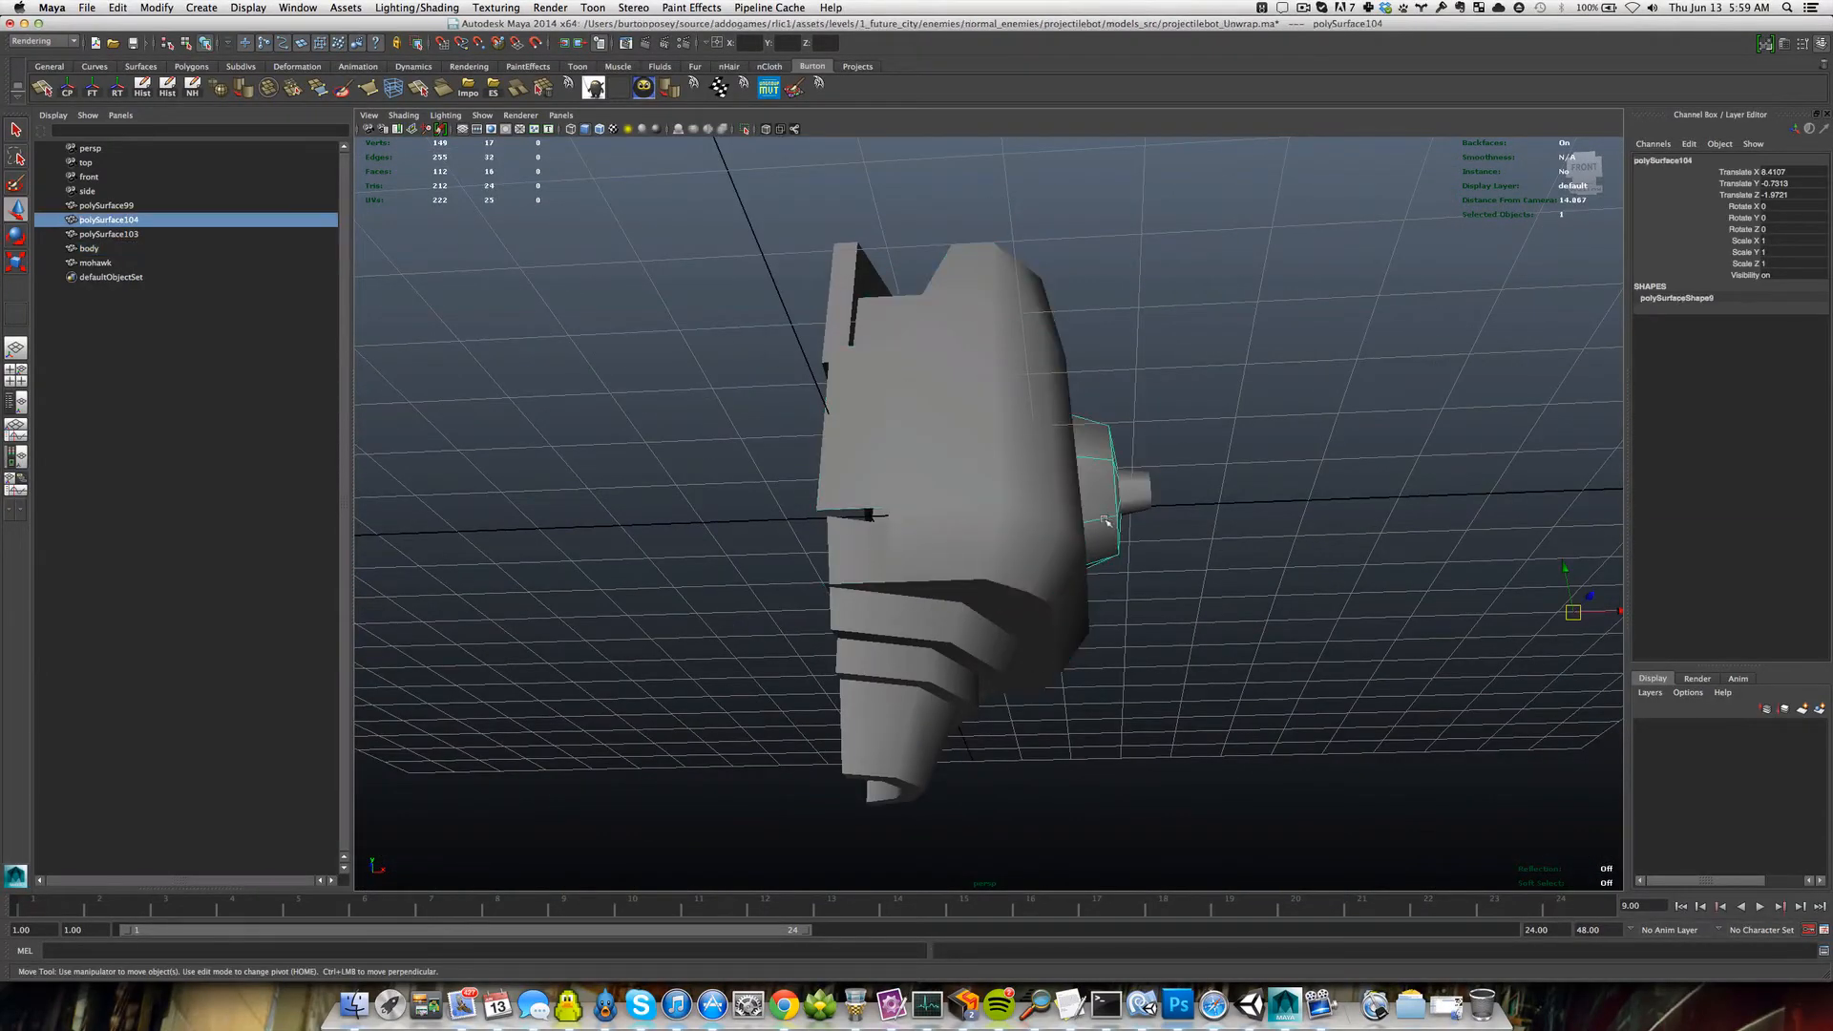
pyautogui.keyDown('alt'); pyautogui.moveTo(1100, 508); pyautogui.dragTo(931, 520); pyautogui.keyUp('alt')
pyautogui.click(1021, 568)
pyautogui.keyDown('alt'); pyautogui.moveTo(931, 520); pyautogui.dragTo(1002, 539, button='right'); pyautogui.keyUp('alt')
pyautogui.click(1004, 539)
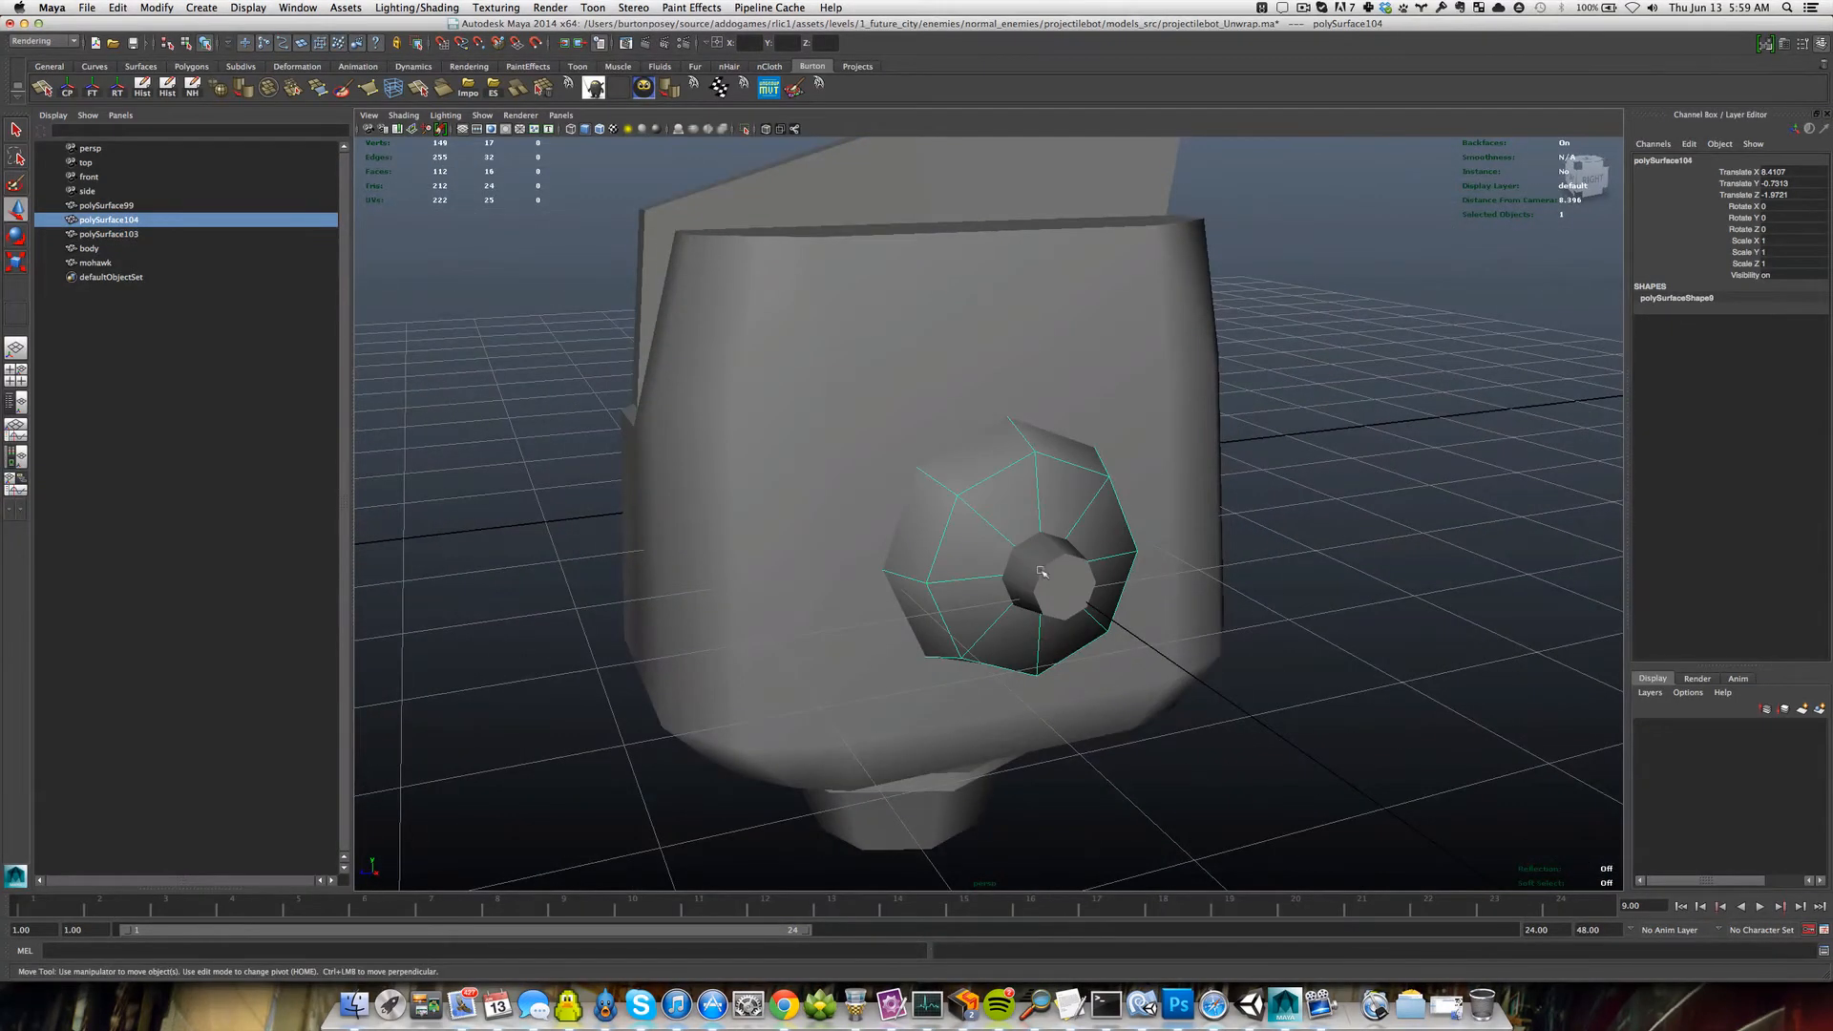
pyautogui.keyDown('shift'); pyautogui.click(1037, 568); pyautogui.keyUp('shift')
pyautogui.click(268, 87)
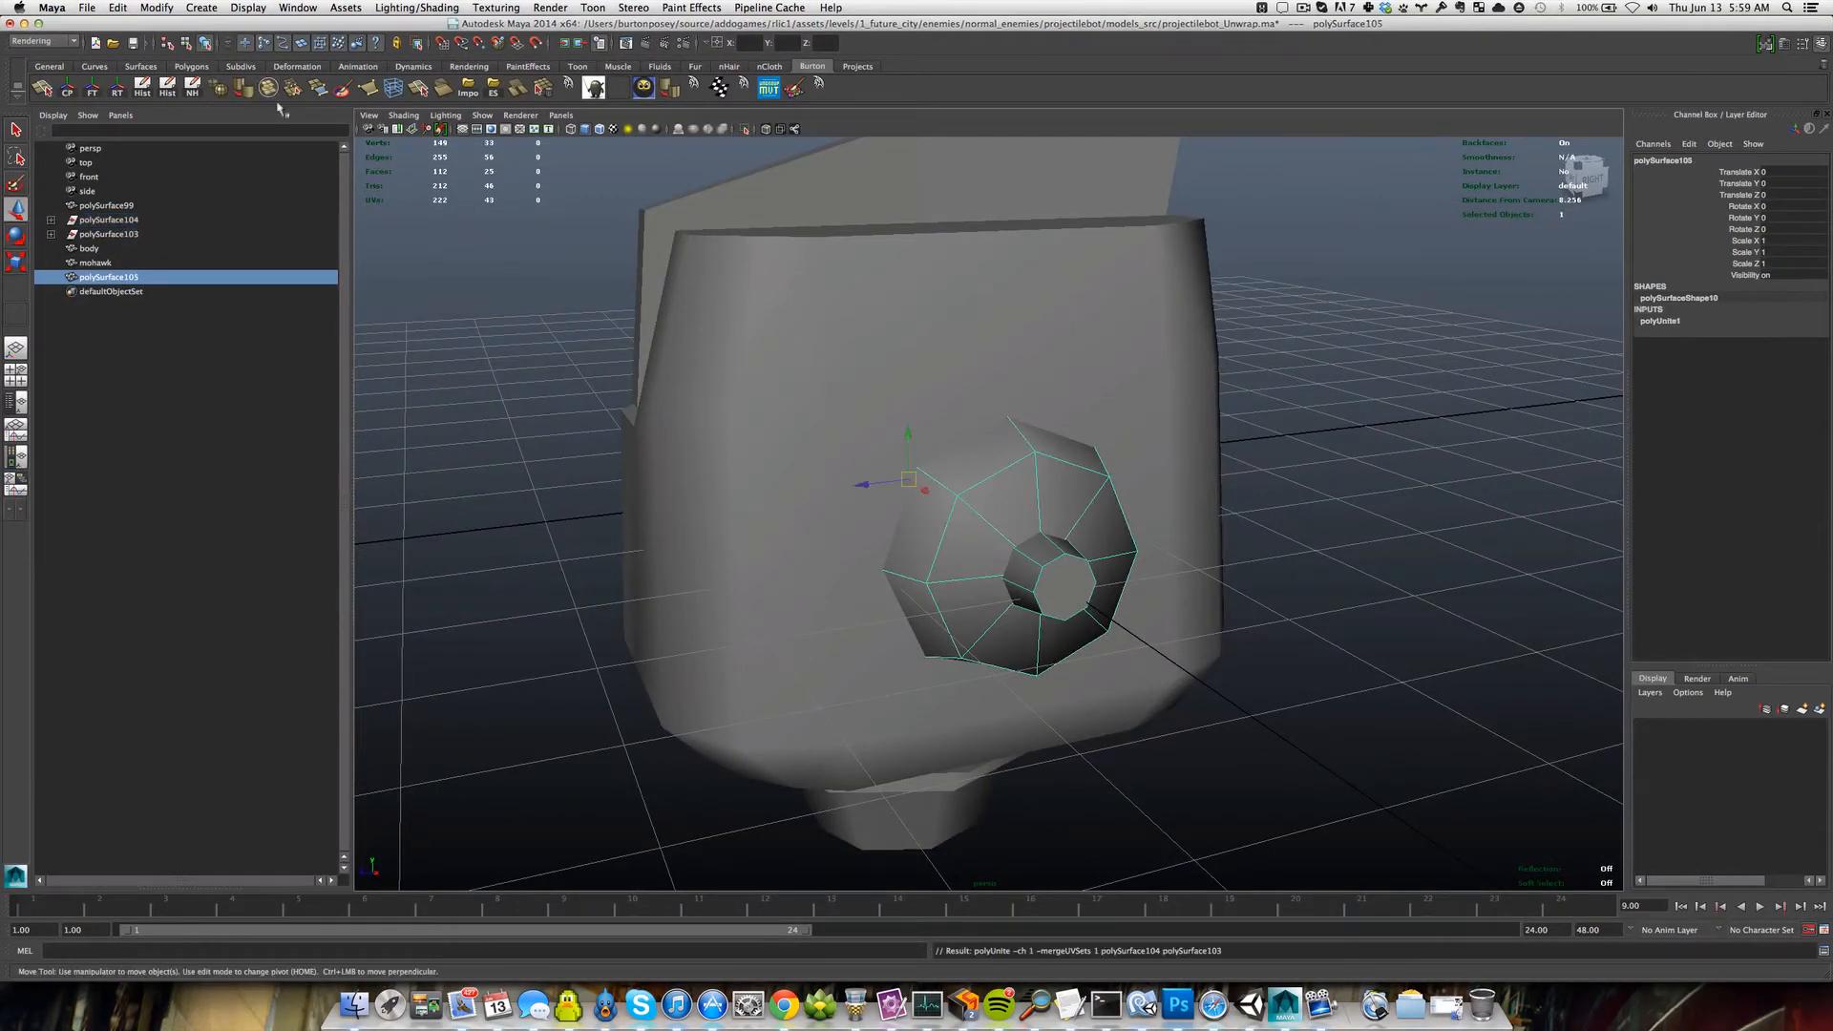
pyautogui.click(168, 87)
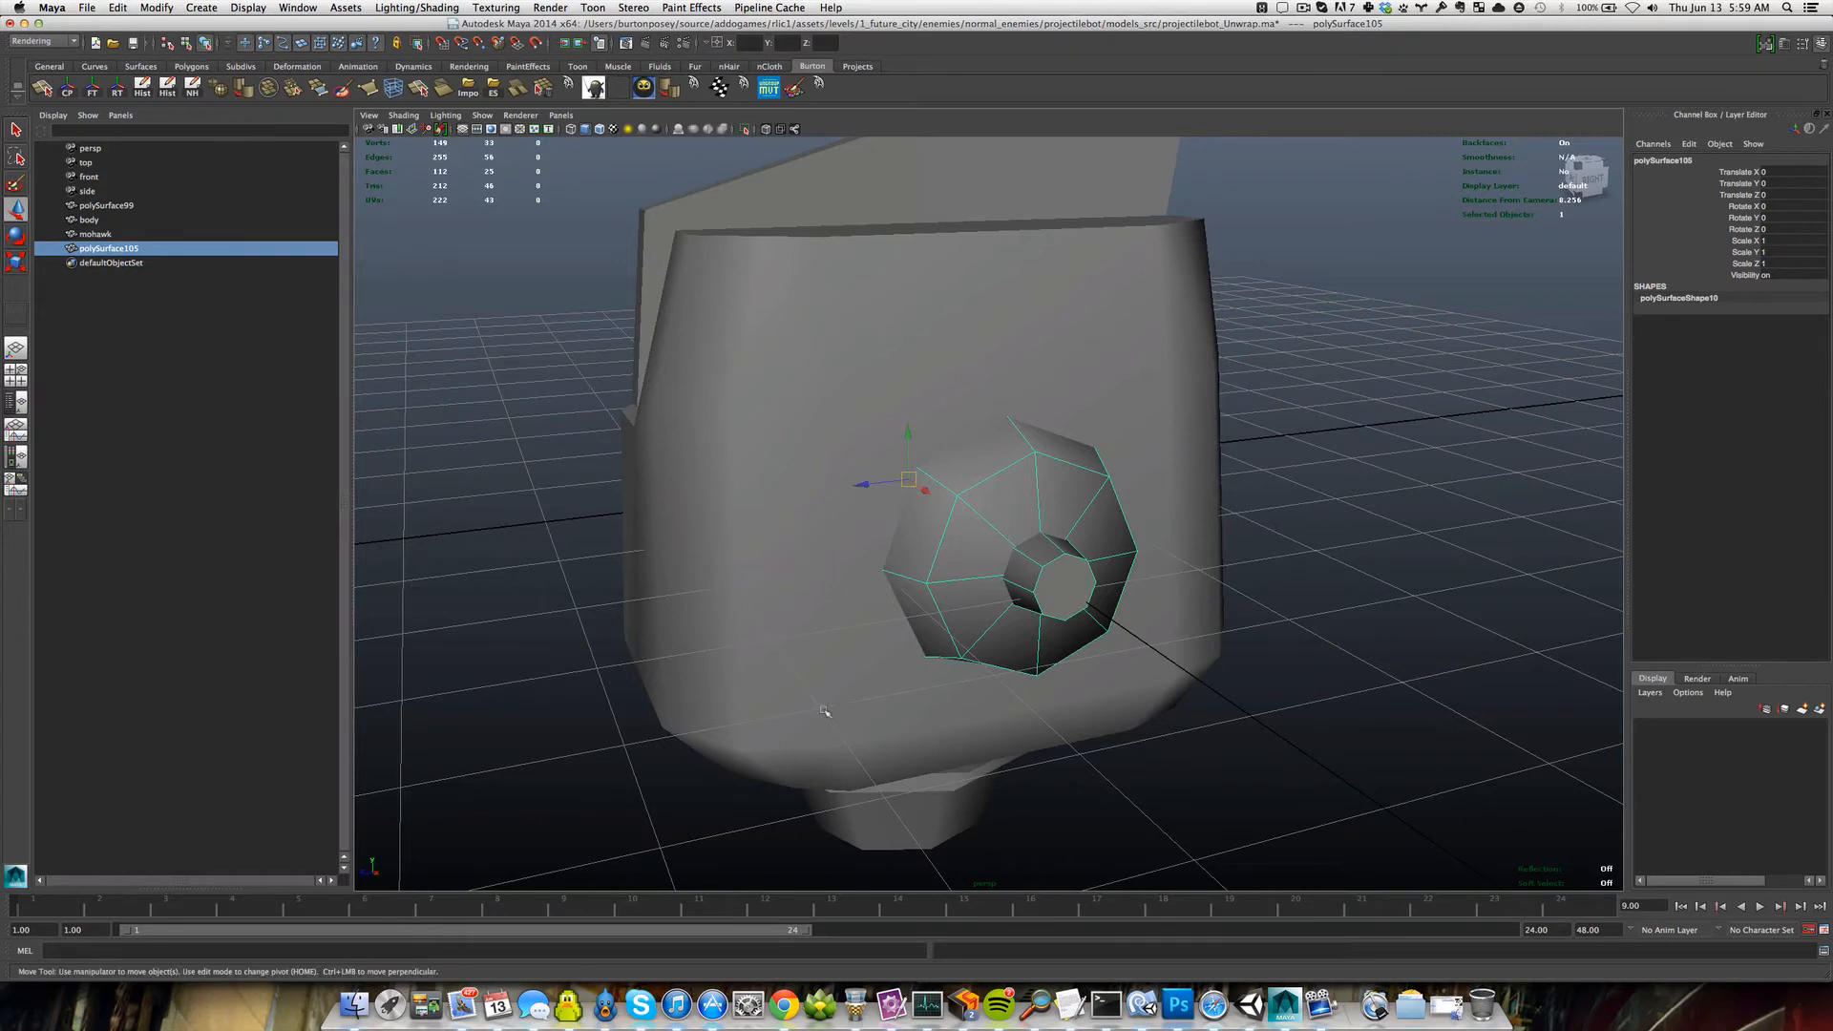
# Select all faces of the tip, including its end cap, on the combined side arm mesh.
pyautogui.keyDown('alt'); pyautogui.moveTo(931, 645); pyautogui.dragTo(993, 599); pyautogui.keyUp('alt')
pyautogui.keyDown('alt'); pyautogui.moveTo(983, 628); pyautogui.dragTo(1045, 615, button='right'); pyautogui.keyUp('alt')
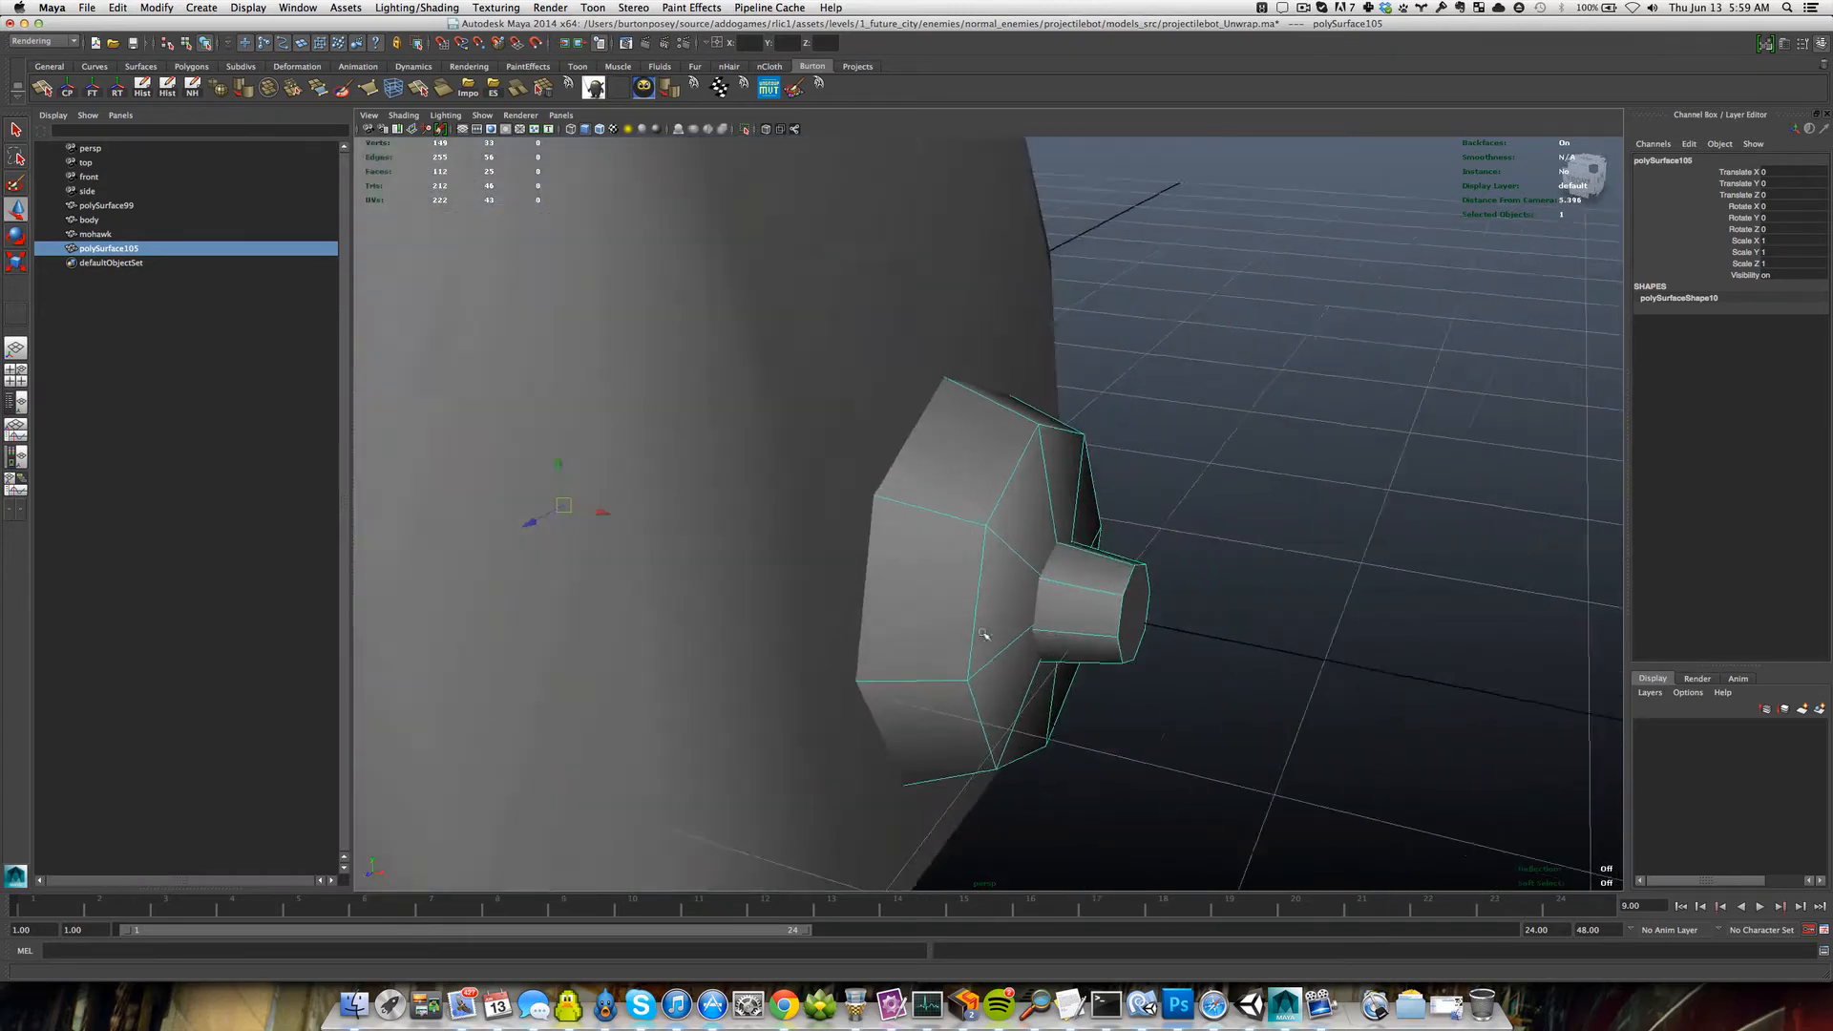
pyautogui.keyDown('alt'); pyautogui.moveTo(1045, 613); pyautogui.dragTo(850, 579); pyautogui.keyUp('alt')
pyautogui.rightClick(851, 576)
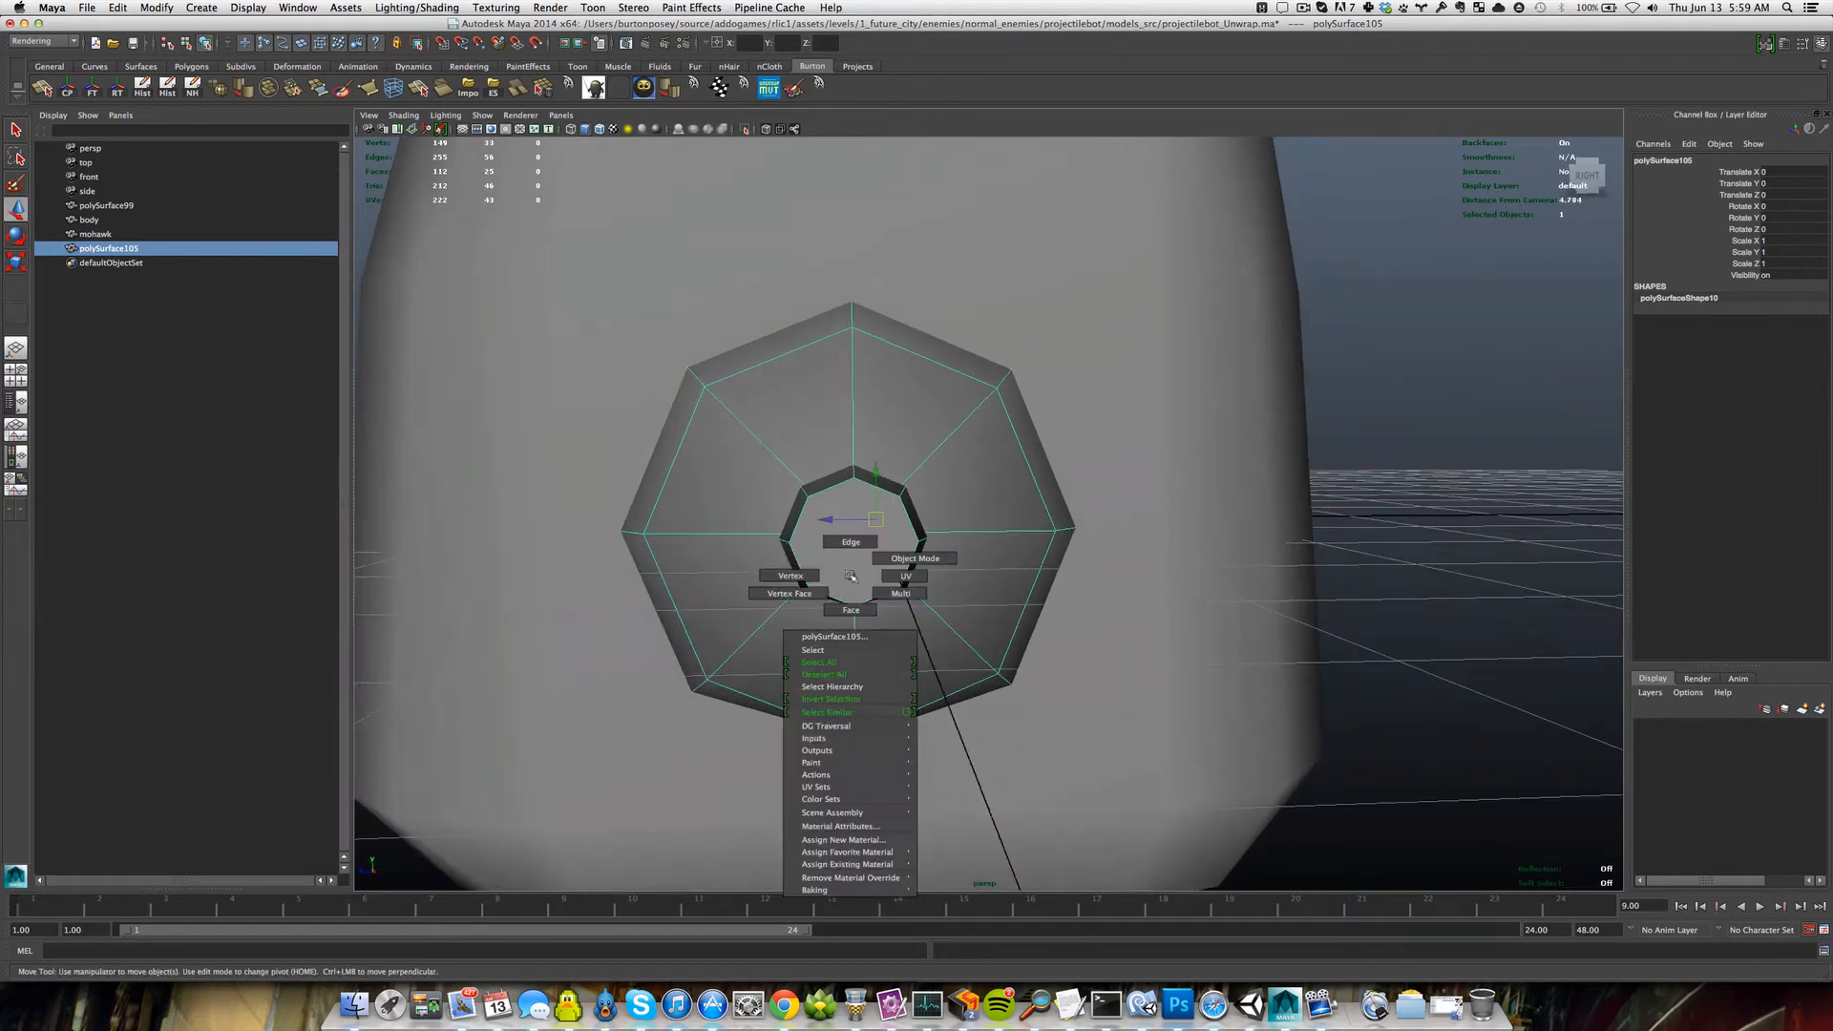
pyautogui.moveTo(851, 606); pyautogui.dragTo(849, 609, button='right')
pyautogui.doubleClick(846, 575)
# Examine the end cap and side faces of the arm tip up close.
pyautogui.keyDown('alt'); pyautogui.moveTo(814, 523); pyautogui.dragTo(846, 548, button='right'); pyautogui.keyUp('alt')
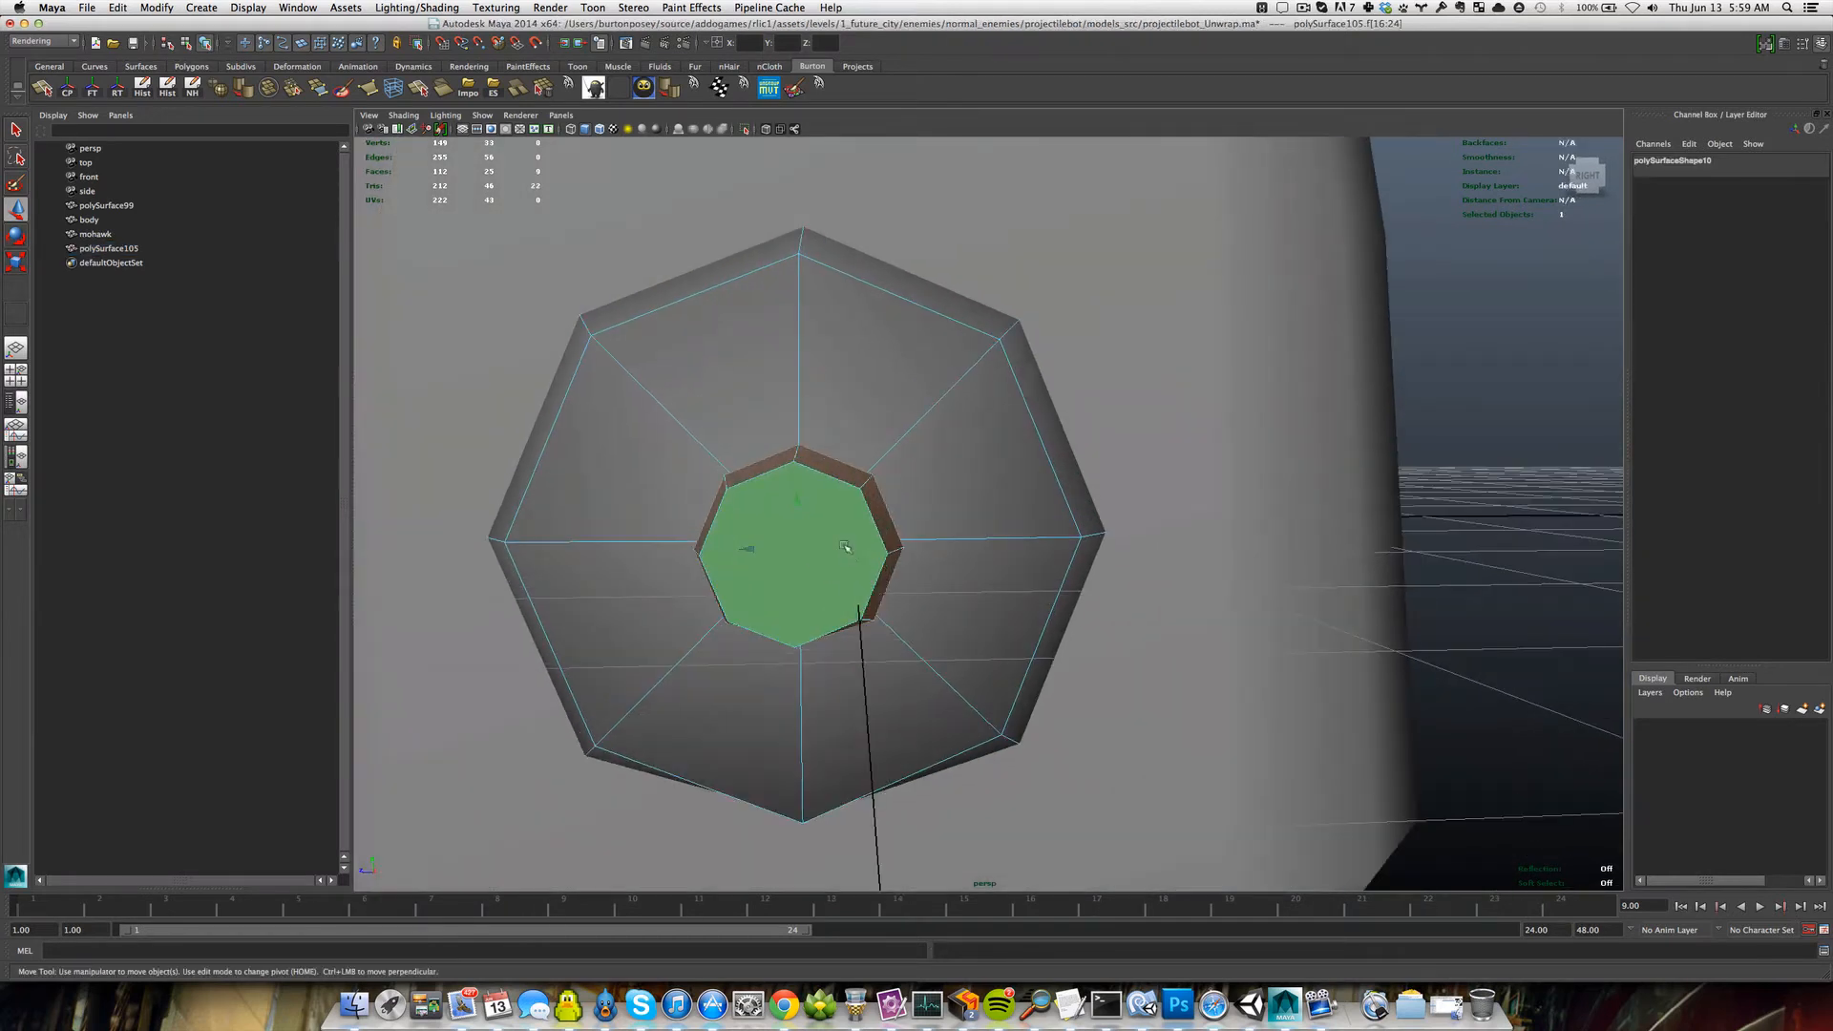
pyautogui.keyDown('alt'); pyautogui.moveTo(838, 549); pyautogui.dragTo(875, 533, button='middle'); pyautogui.keyUp('alt')
pyautogui.moveTo(841, 532); pyautogui.dragTo(862, 545)
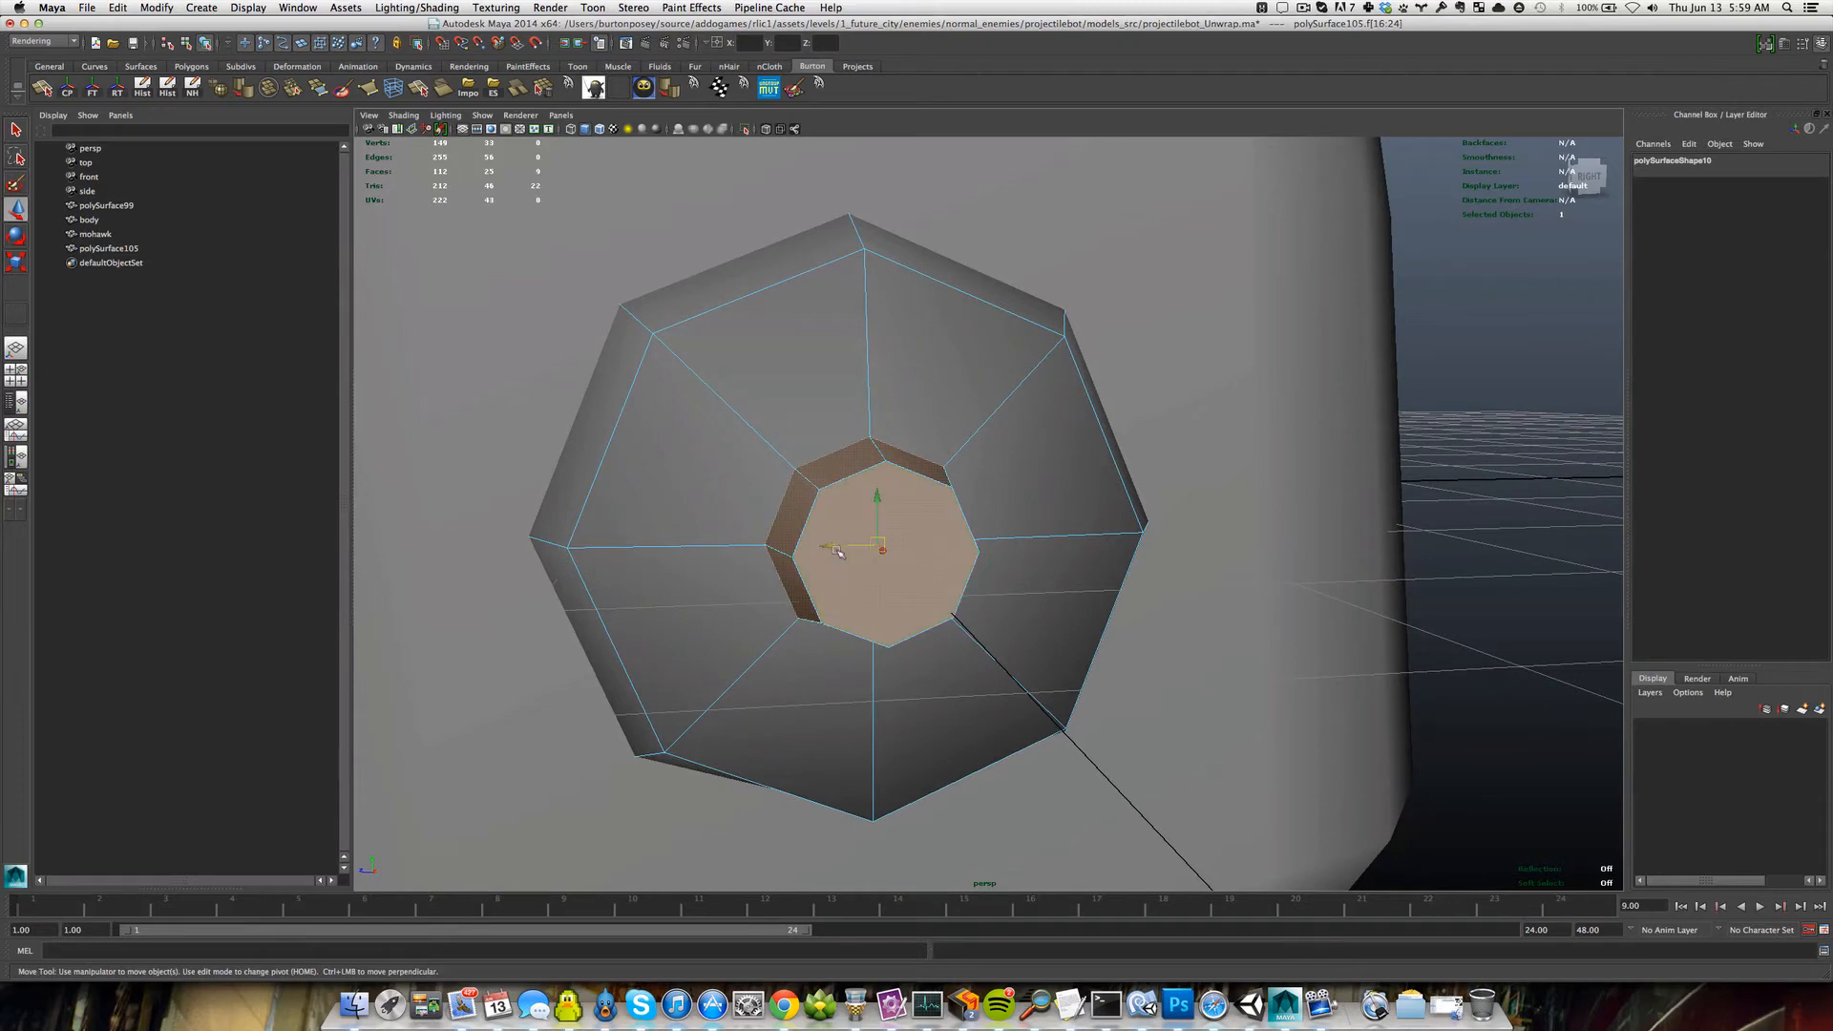
pyautogui.press('q')
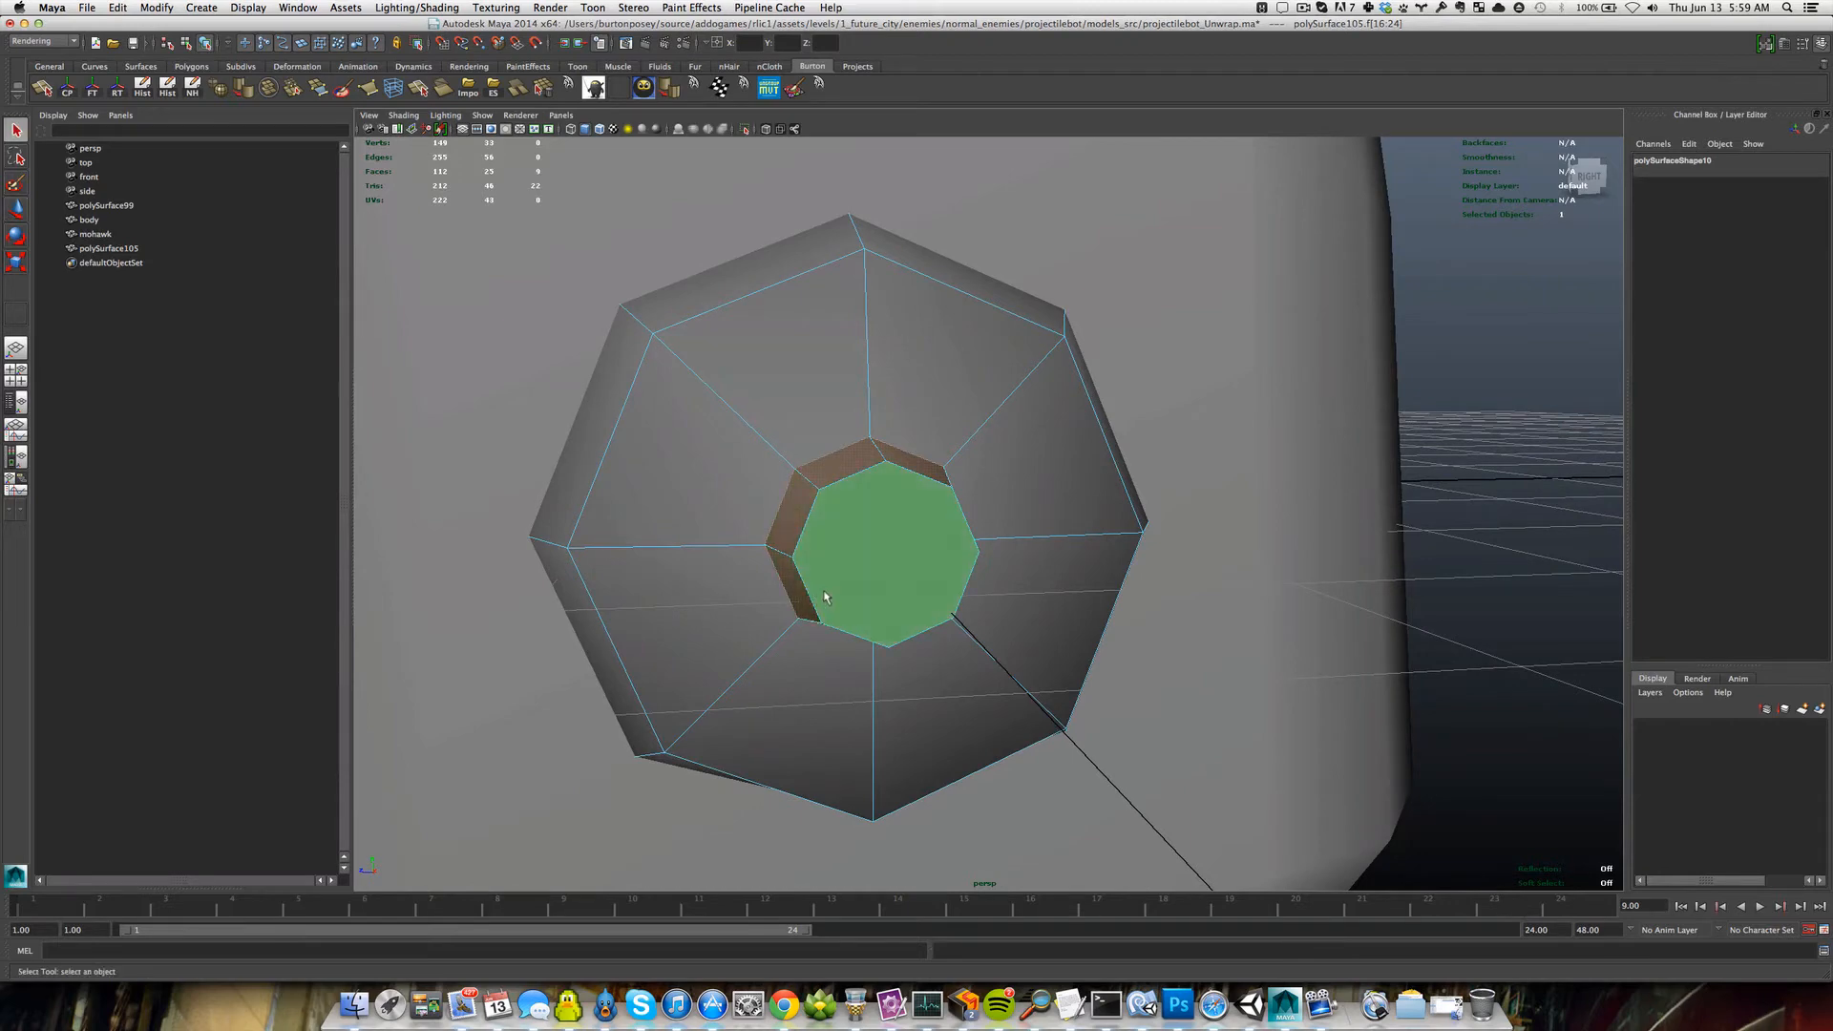
pyautogui.scroll(5, 825, 594)
pyautogui.scroll(-5, 826, 594)
pyautogui.keyDown('alt'); pyautogui.moveTo(826, 594); pyautogui.dragTo(977, 576, button='middle'); pyautogui.keyUp('alt')
pyautogui.keyDown('alt'); pyautogui.moveTo(978, 576); pyautogui.dragTo(970, 534); pyautogui.keyUp('alt')
pyautogui.scroll(3, 933, 605)
pyautogui.scroll(8, 971, 534)
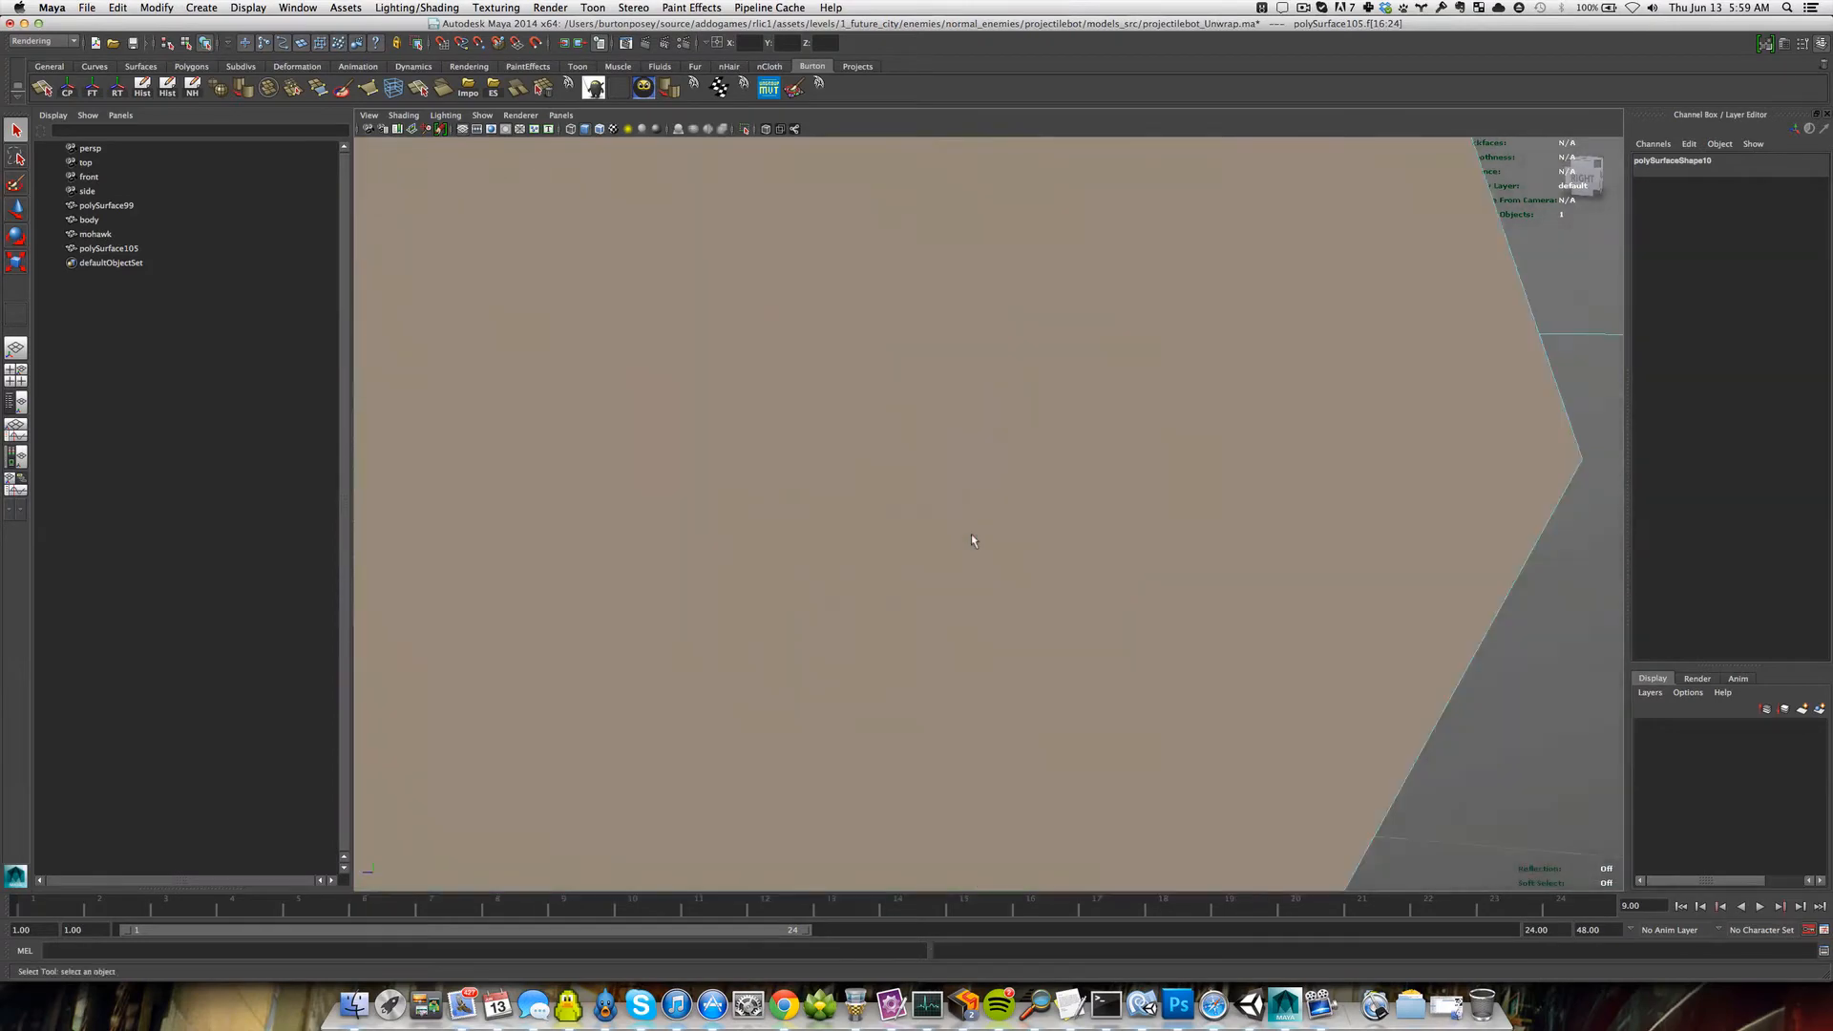
pyautogui.scroll(3, 971, 535)
pyautogui.moveTo(762, 398); pyautogui.dragTo(764, 445, button='right')
pyautogui.scroll(-8, 790, 457)
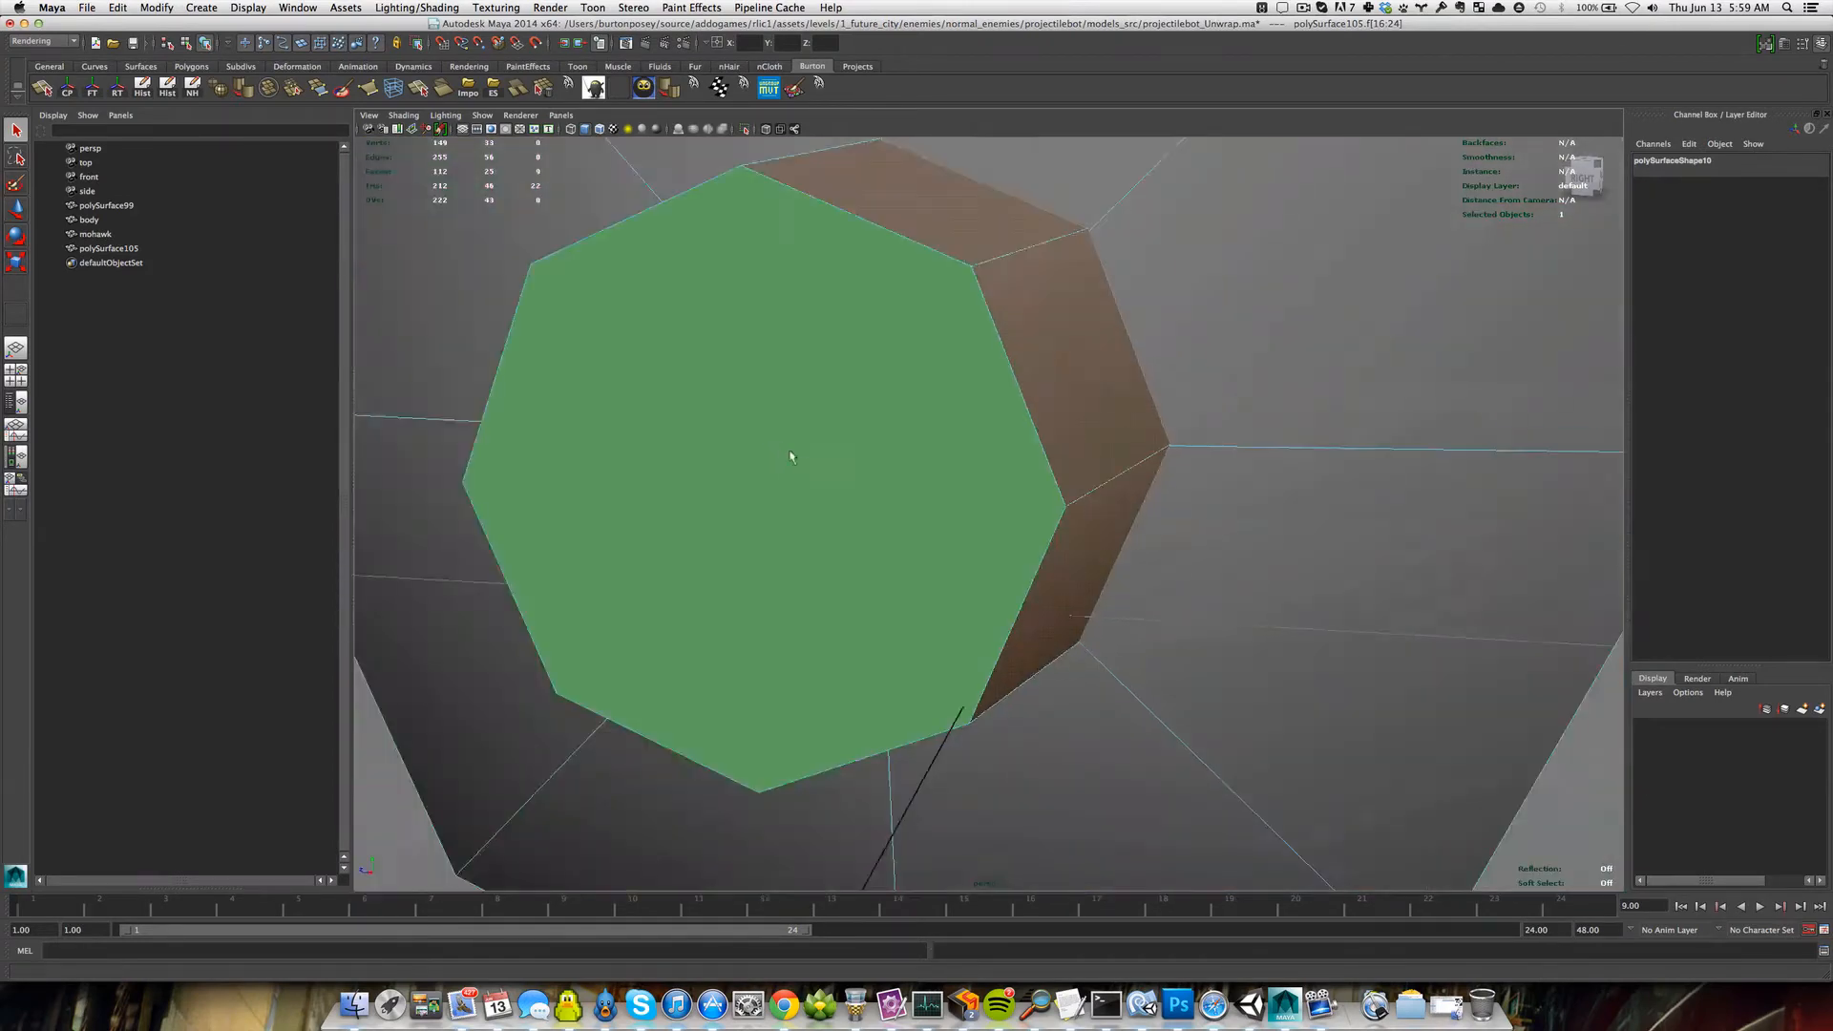
# Delete the ring of front faces between the side arm's outer rim and its tip, and save the scene.
pyautogui.scroll(-5, 789, 456)
pyautogui.scroll(-2, 917, 467)
pyautogui.rightClick(994, 380)
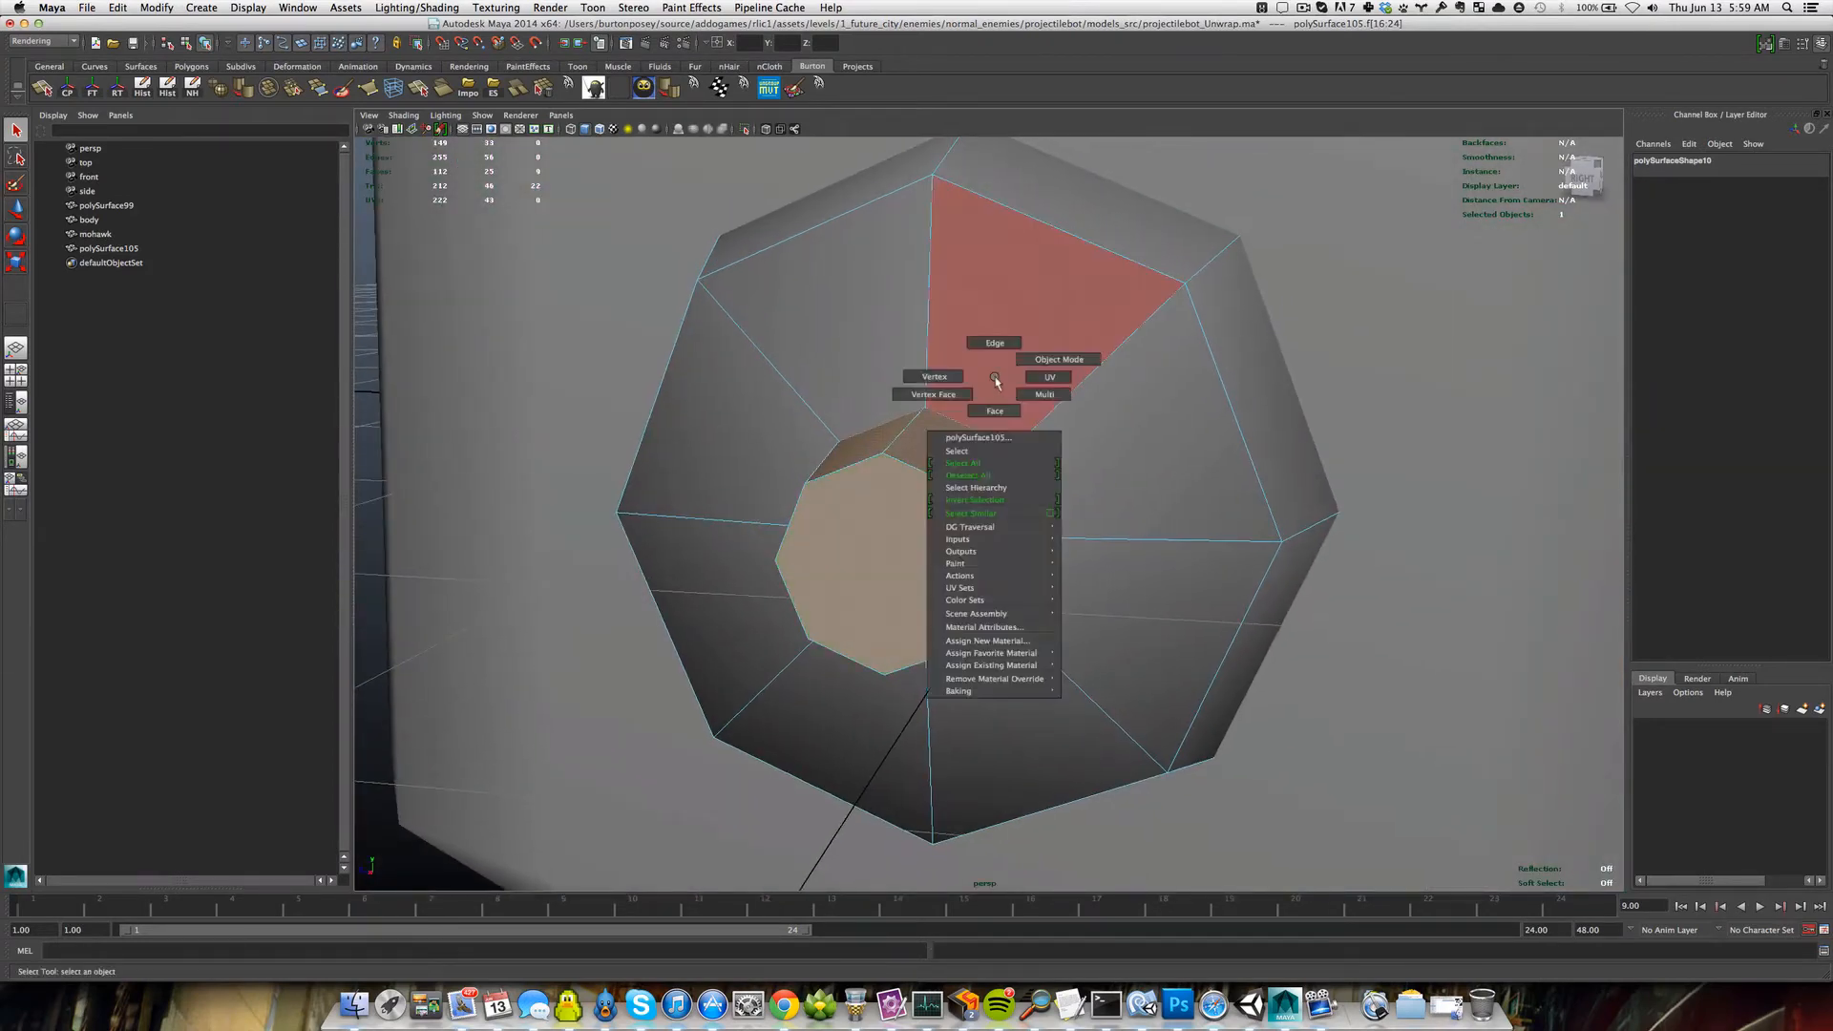
pyautogui.moveTo(996, 382); pyautogui.dragTo(999, 401, button='right')
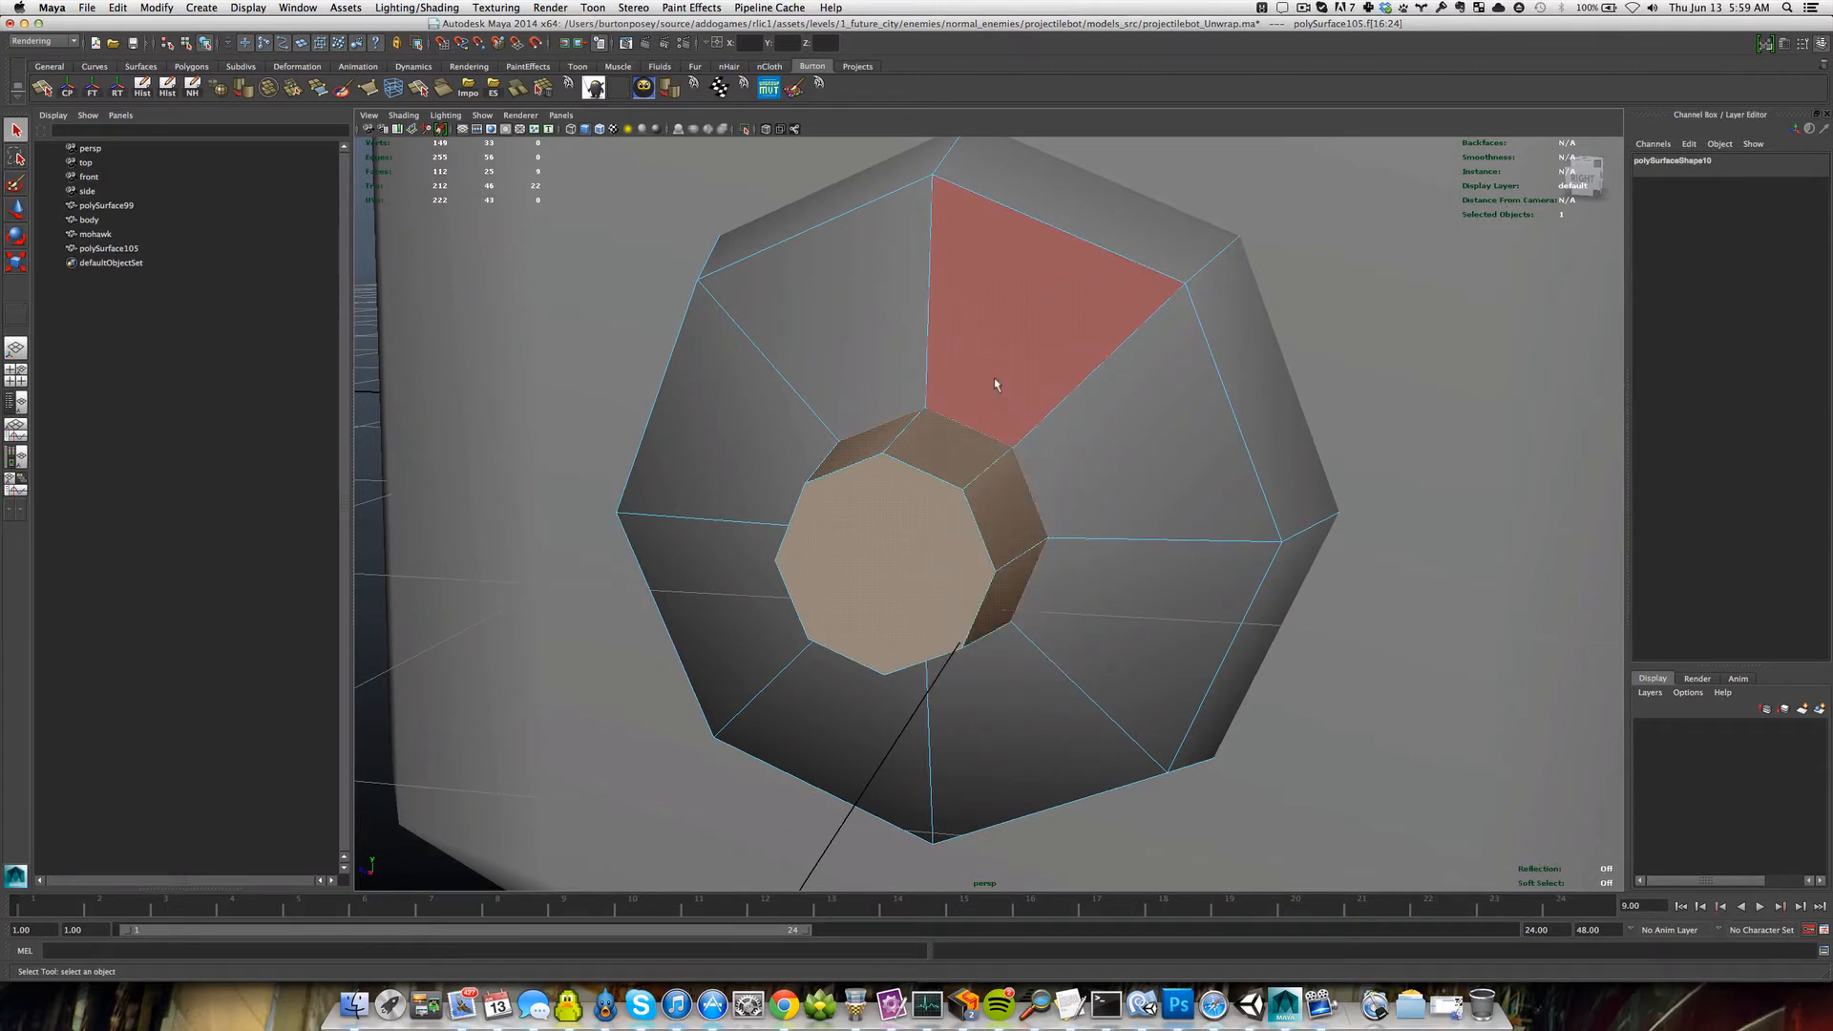
pyautogui.moveTo(995, 384)
pyautogui.mouseDown()
pyautogui.moveTo(1108, 462)
pyautogui.moveTo(1126, 614)
pyautogui.moveTo(1035, 683)
pyautogui.moveTo(871, 726)
pyautogui.moveTo(757, 531)
pyautogui.moveTo(830, 397)
pyautogui.moveTo(799, 560)
pyautogui.moveTo(862, 563)
pyautogui.moveTo(942, 503)
pyautogui.moveTo(965, 583)
pyautogui.moveTo(1026, 644)
pyautogui.mouseUp()
pyautogui.press('Delete')
pyautogui.moveTo(1107, 703); pyautogui.dragTo(1191, 684, button='right')
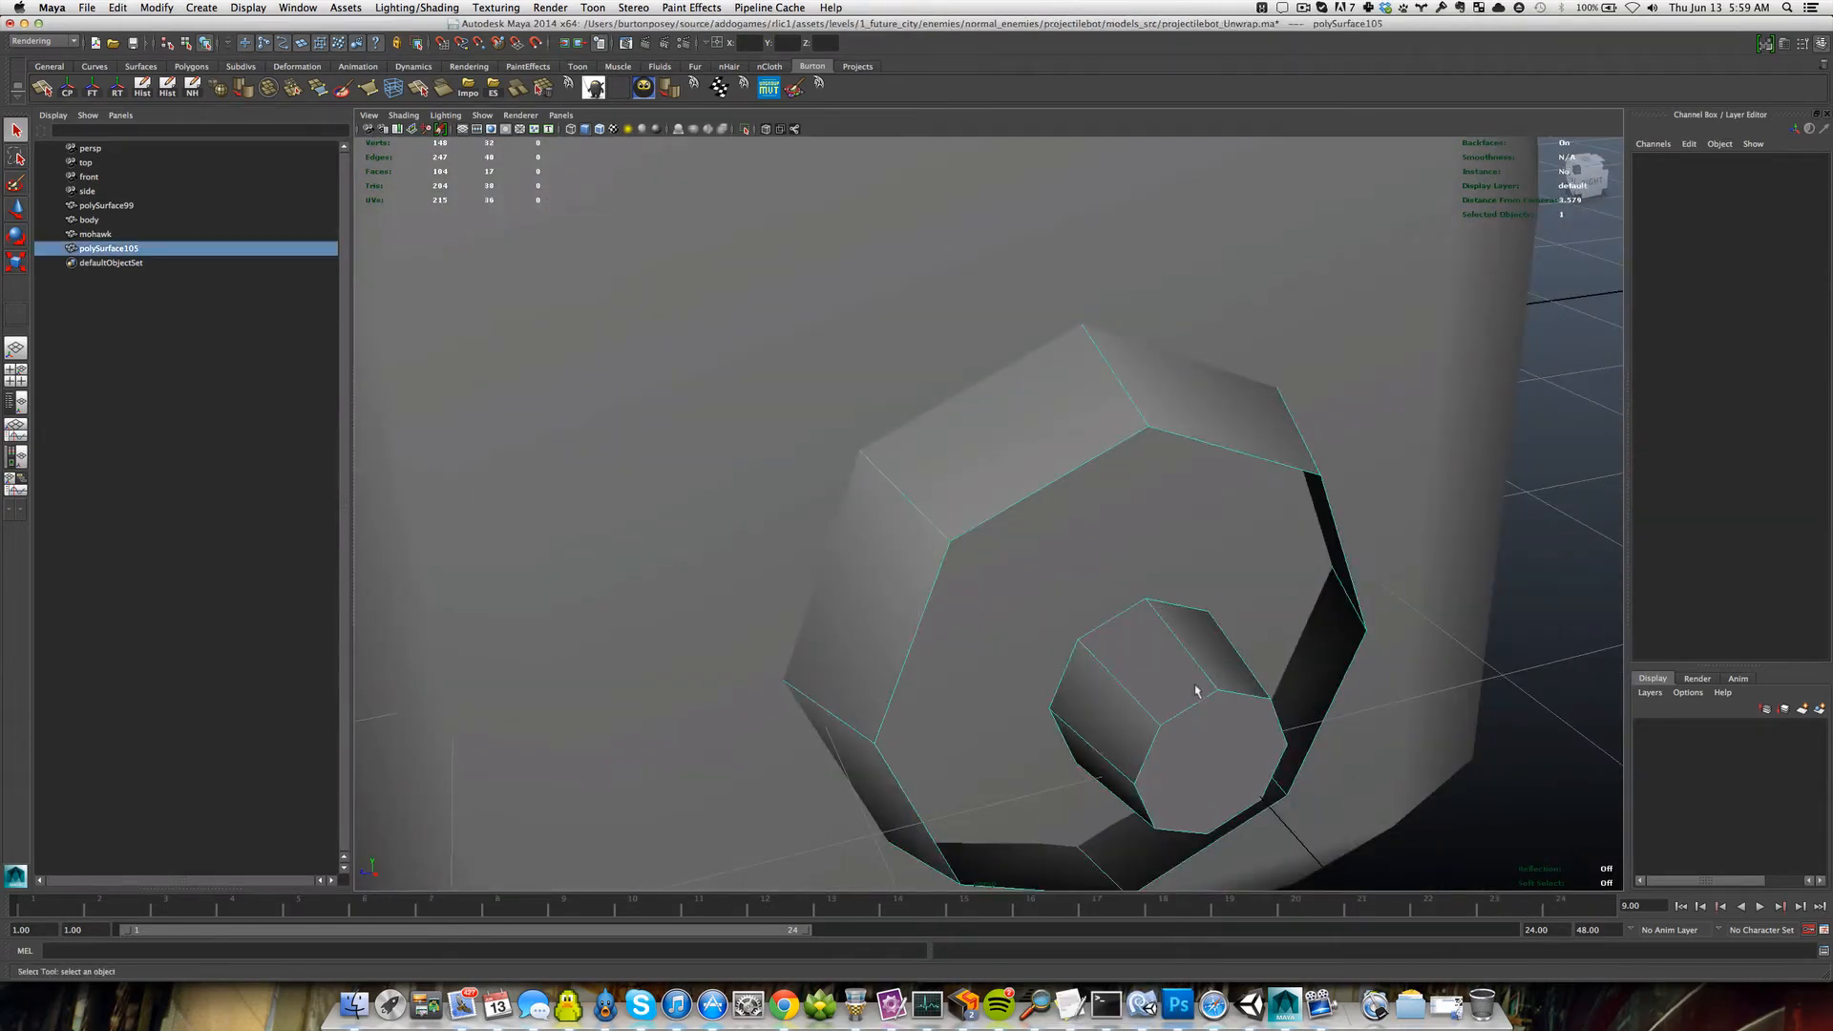
pyautogui.scroll(-3, 1352, 689)
pyautogui.click(1352, 695)
pyautogui.scroll(5, 1301, 642)
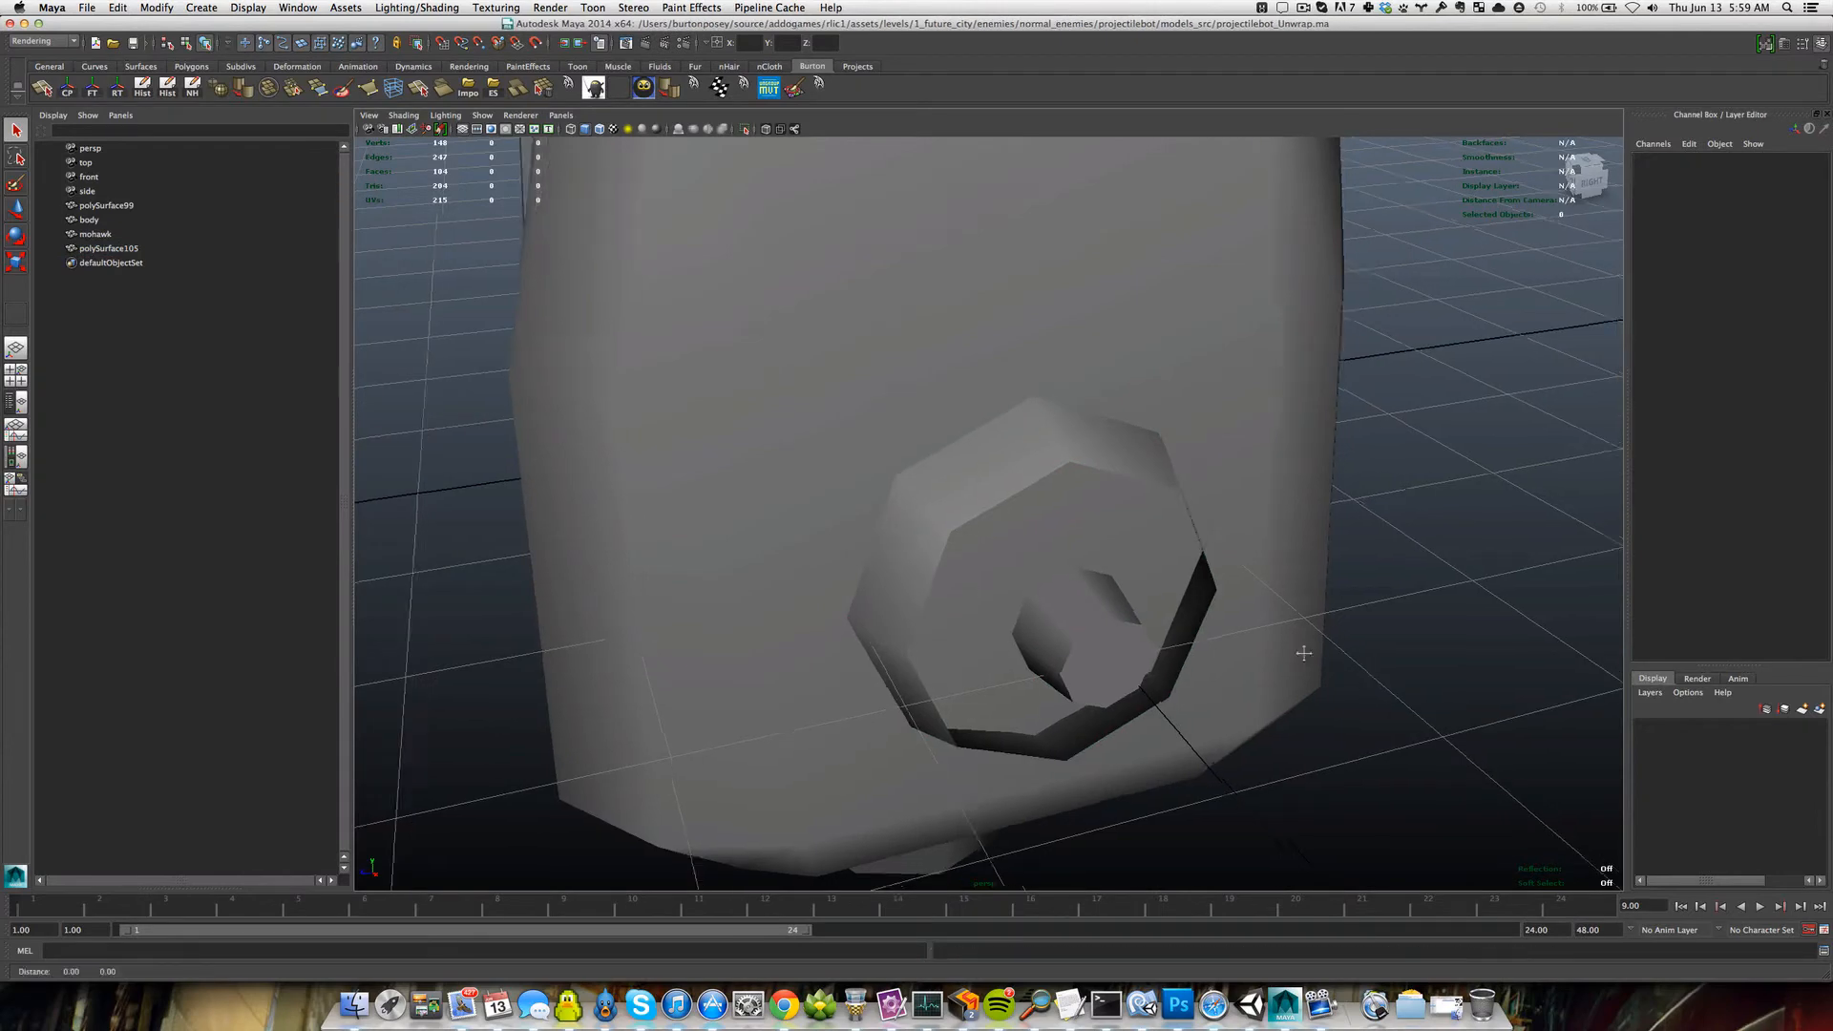
# Cut two parallel edges across the tip's octagonal end cap with the Split Polygon tool.
pyautogui.keyDown('alt'); pyautogui.moveTo(1010, 673); pyautogui.dragTo(998, 618); pyautogui.keyUp('alt')
pyautogui.click(936, 583)
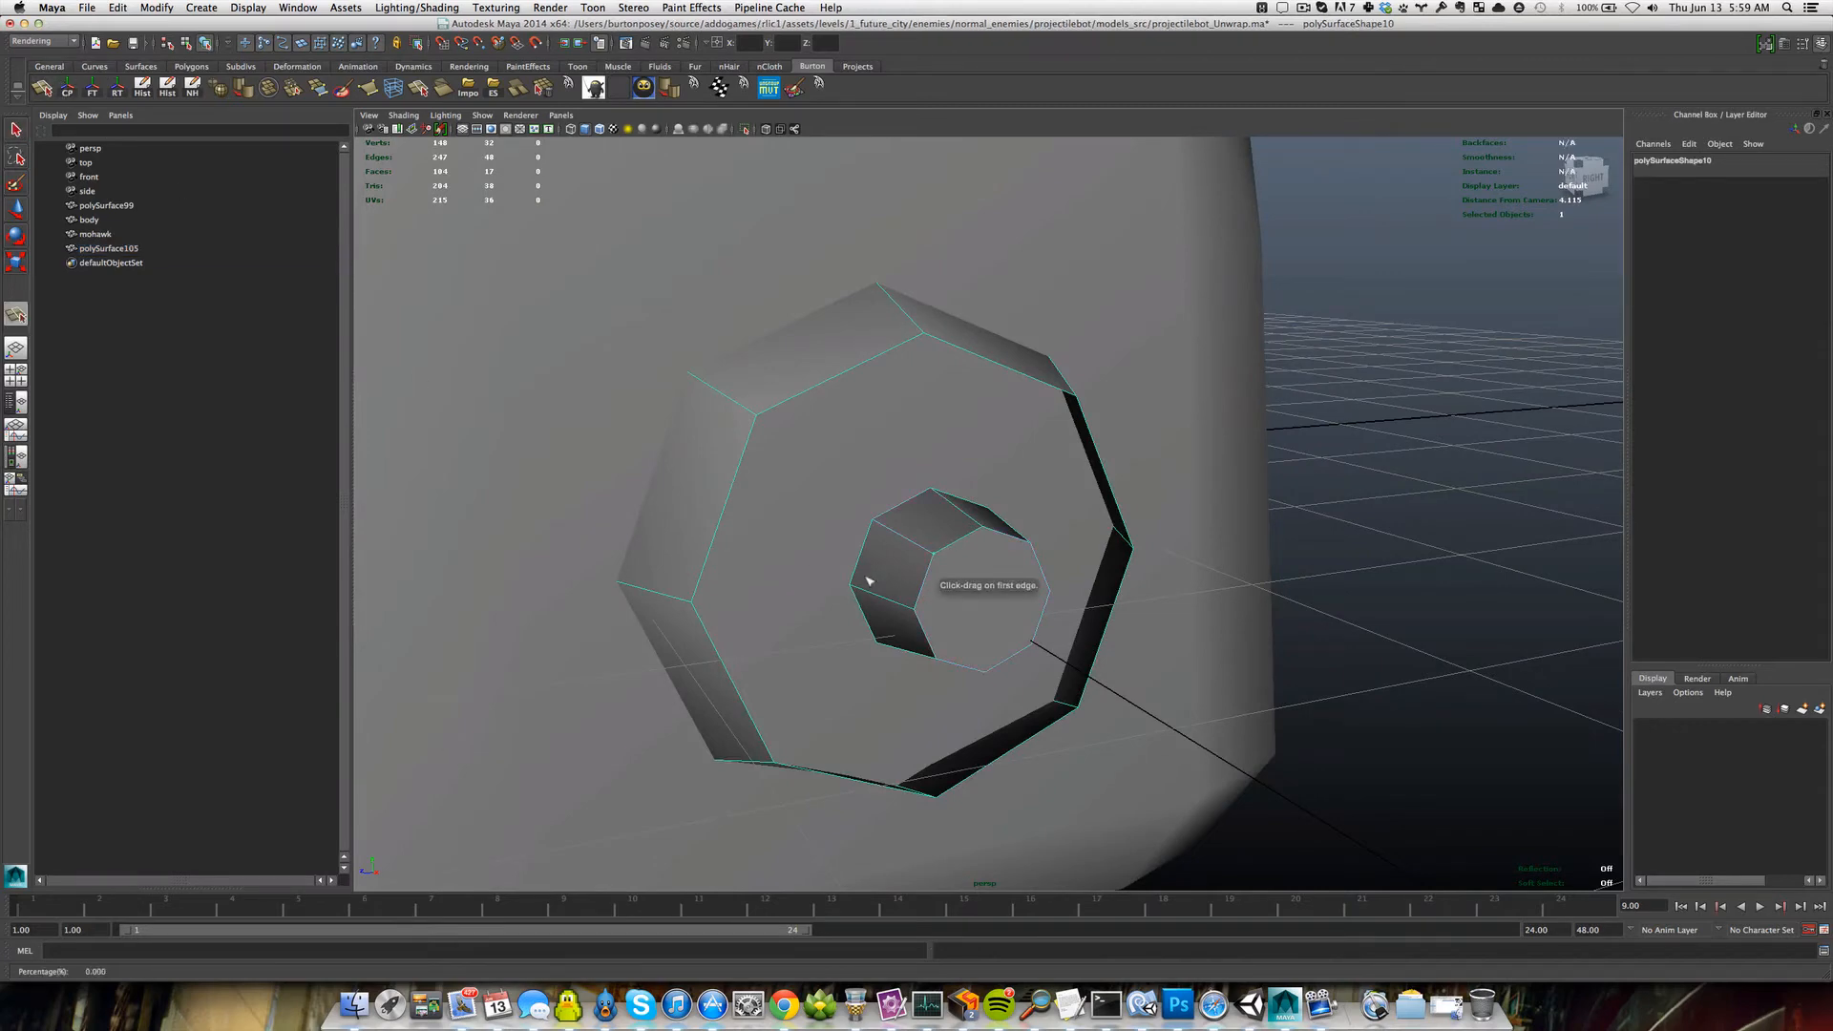
pyautogui.click(932, 553)
pyautogui.click(1042, 570)
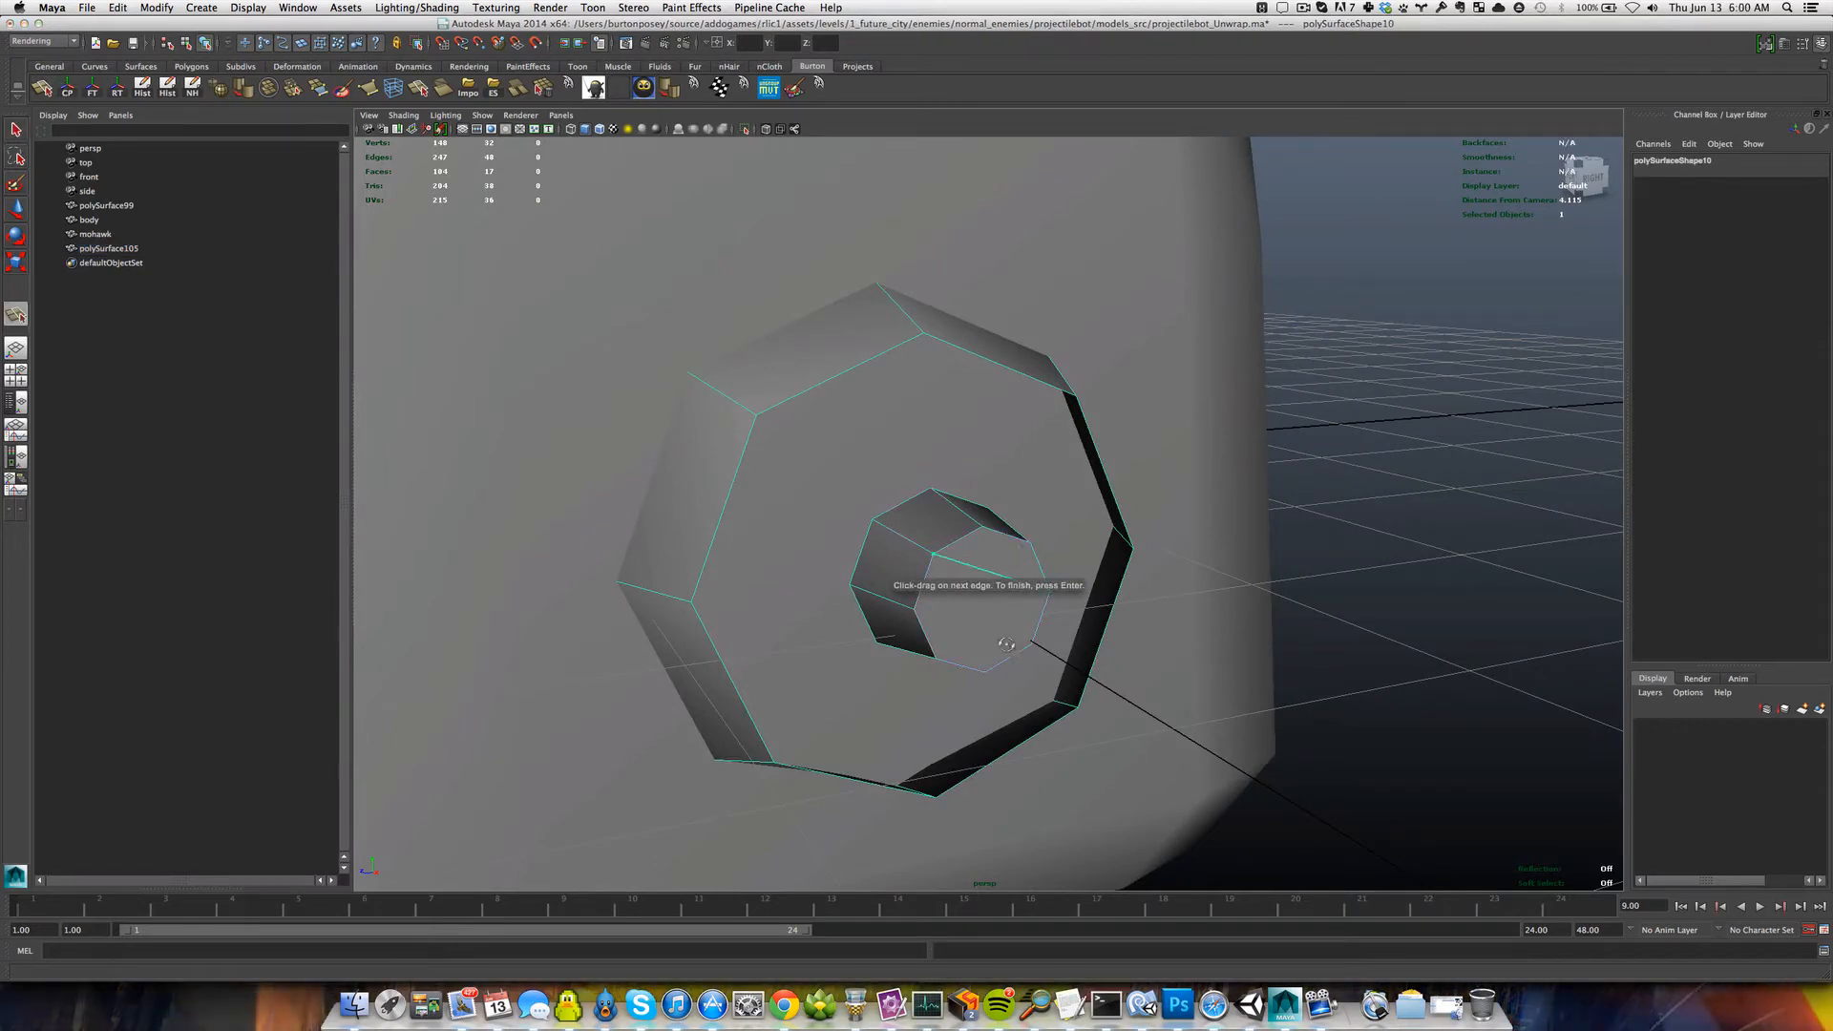
pyautogui.keyDown('alt'); pyautogui.moveTo(1093, 626); pyautogui.dragTo(981, 649); pyautogui.keyUp('alt')
pyautogui.press('Return')
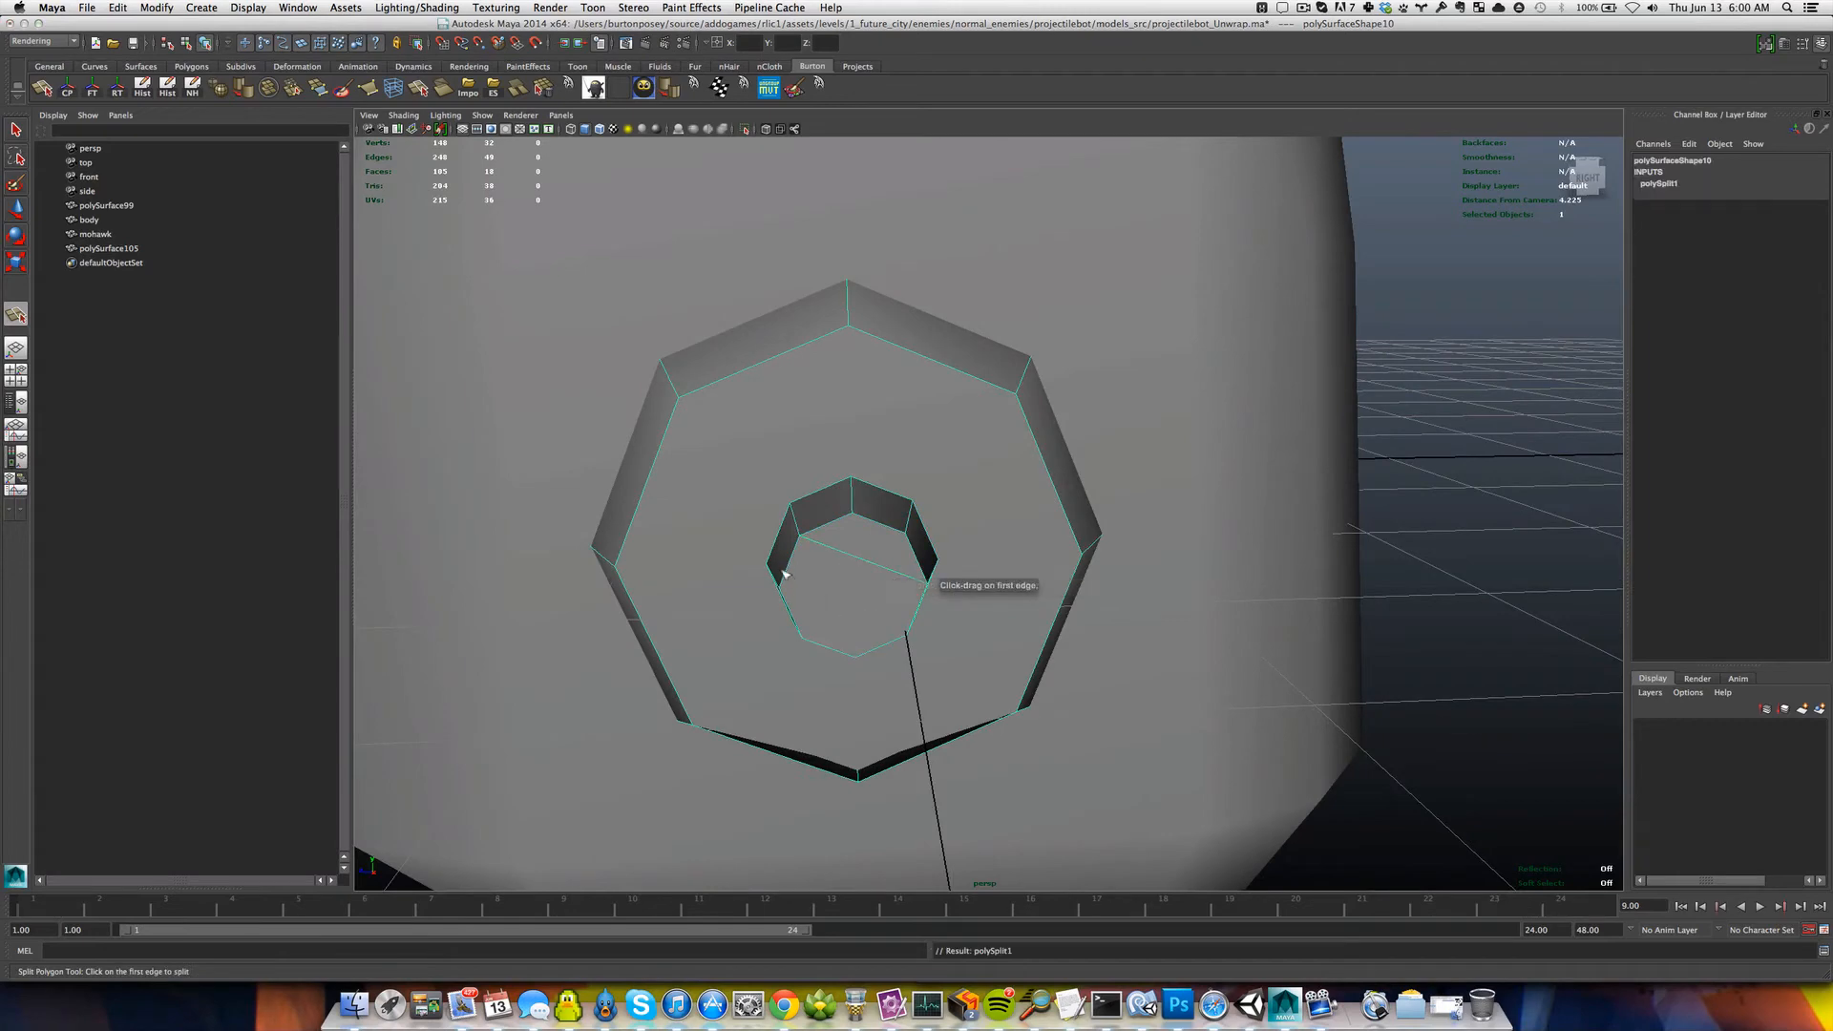
pyautogui.click(919, 617)
pyautogui.press('Return')
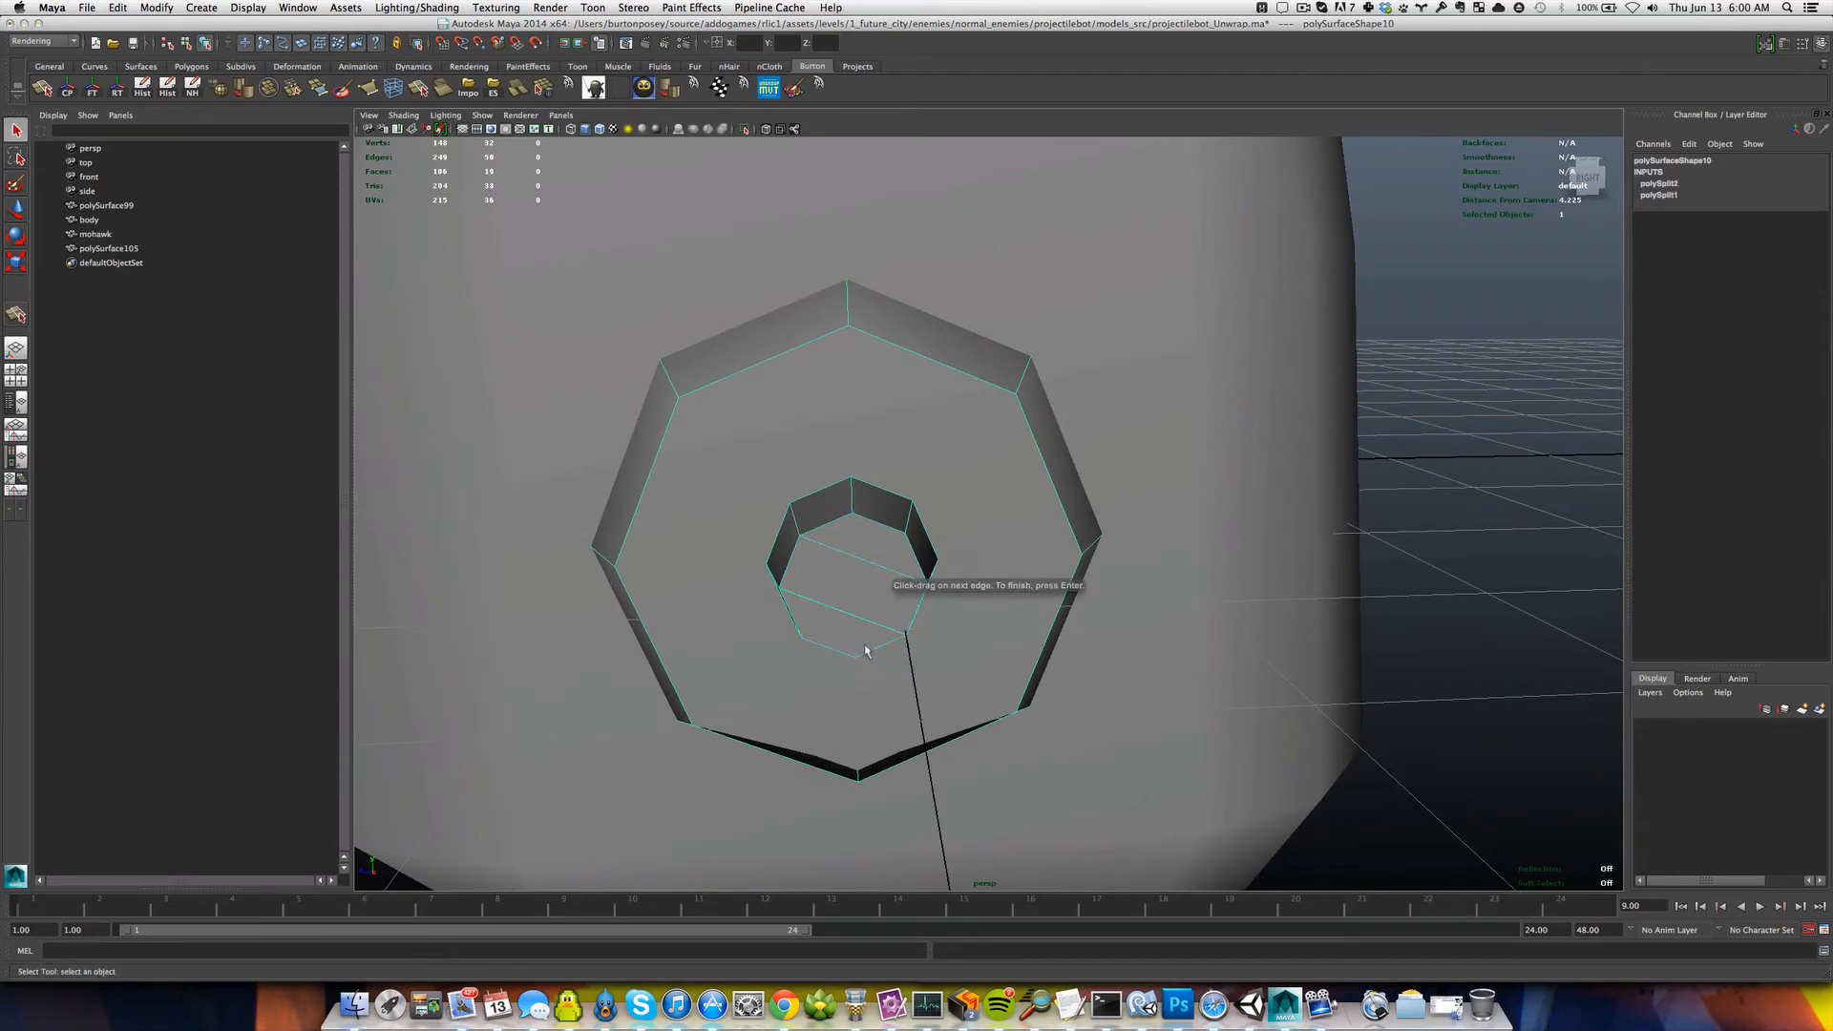
# Leave the side arm mesh deselected and save the scene.
pyautogui.keyDown('alt'); pyautogui.moveTo(803, 597); pyautogui.dragTo(911, 617); pyautogui.keyUp('alt')
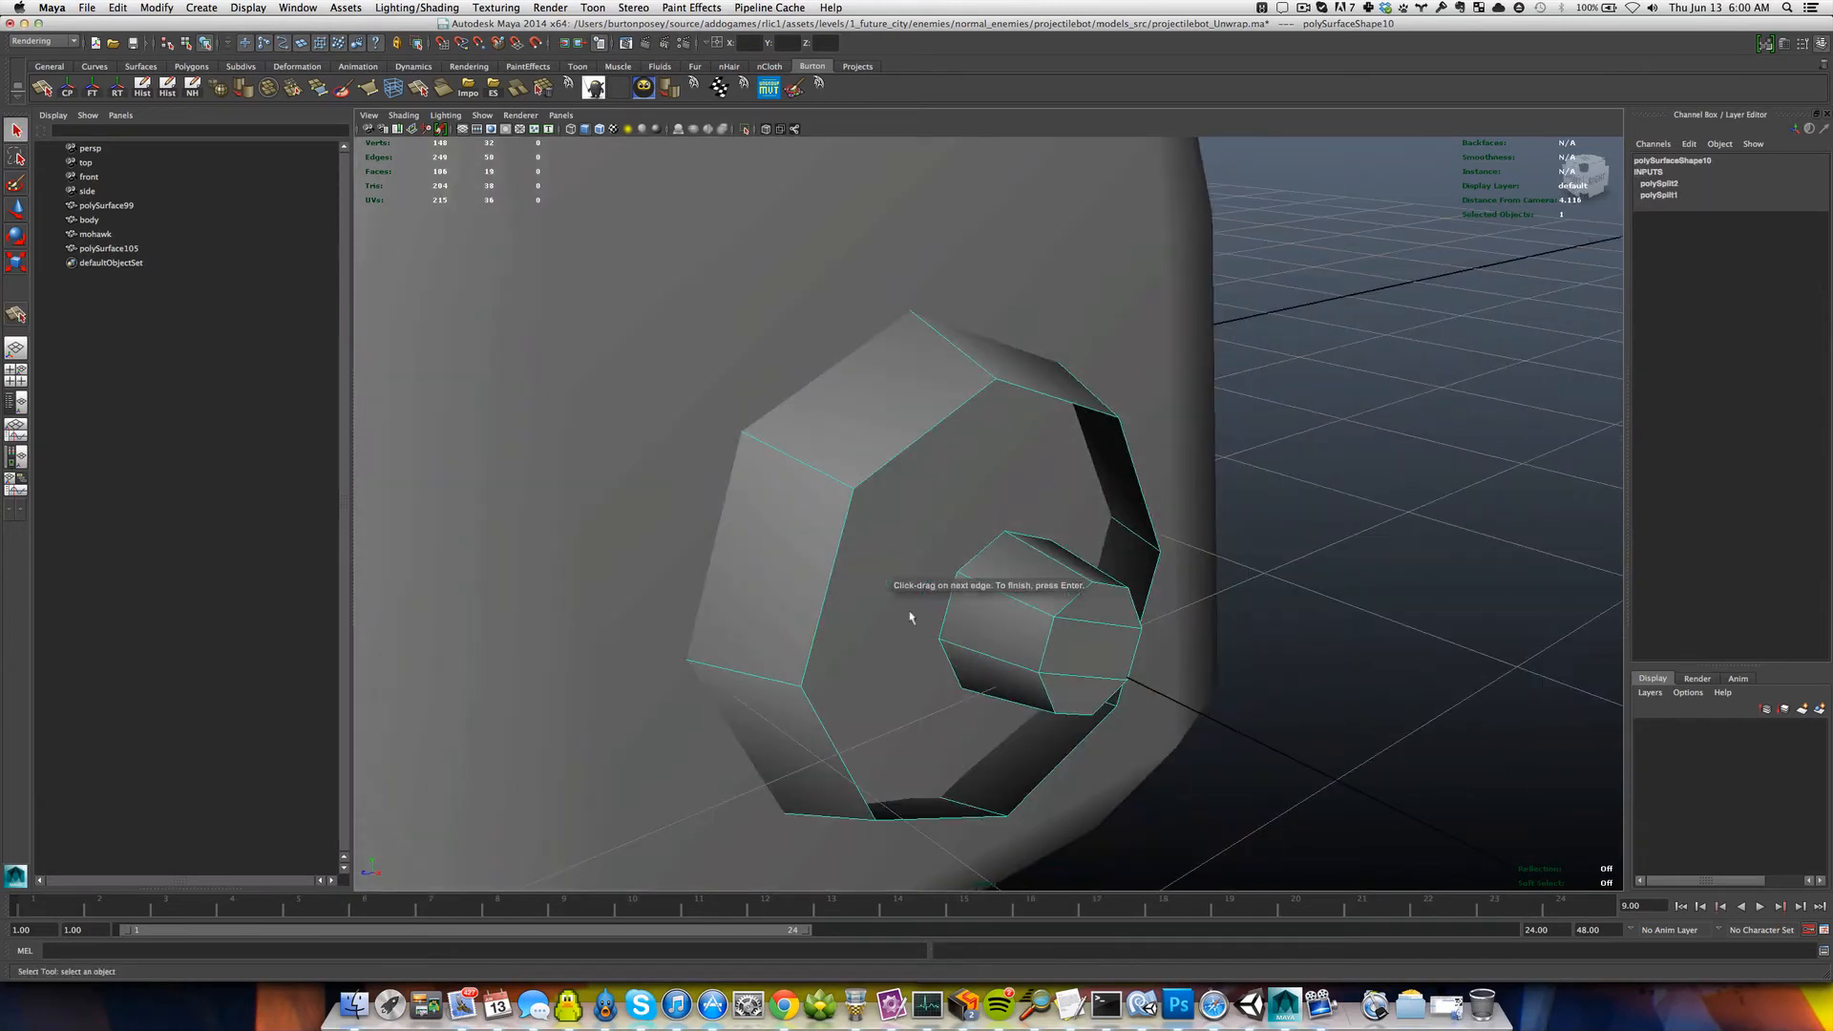
pyautogui.click(1308, 571)
pyautogui.keyDown('alt'); pyautogui.moveTo(1308, 571); pyautogui.dragTo(1209, 566, button='right'); pyautogui.keyUp('alt')
pyautogui.keyDown('alt'); pyautogui.moveTo(1209, 566); pyautogui.dragTo(1155, 523, button='middle'); pyautogui.keyUp('alt')
pyautogui.click(1020, 571)
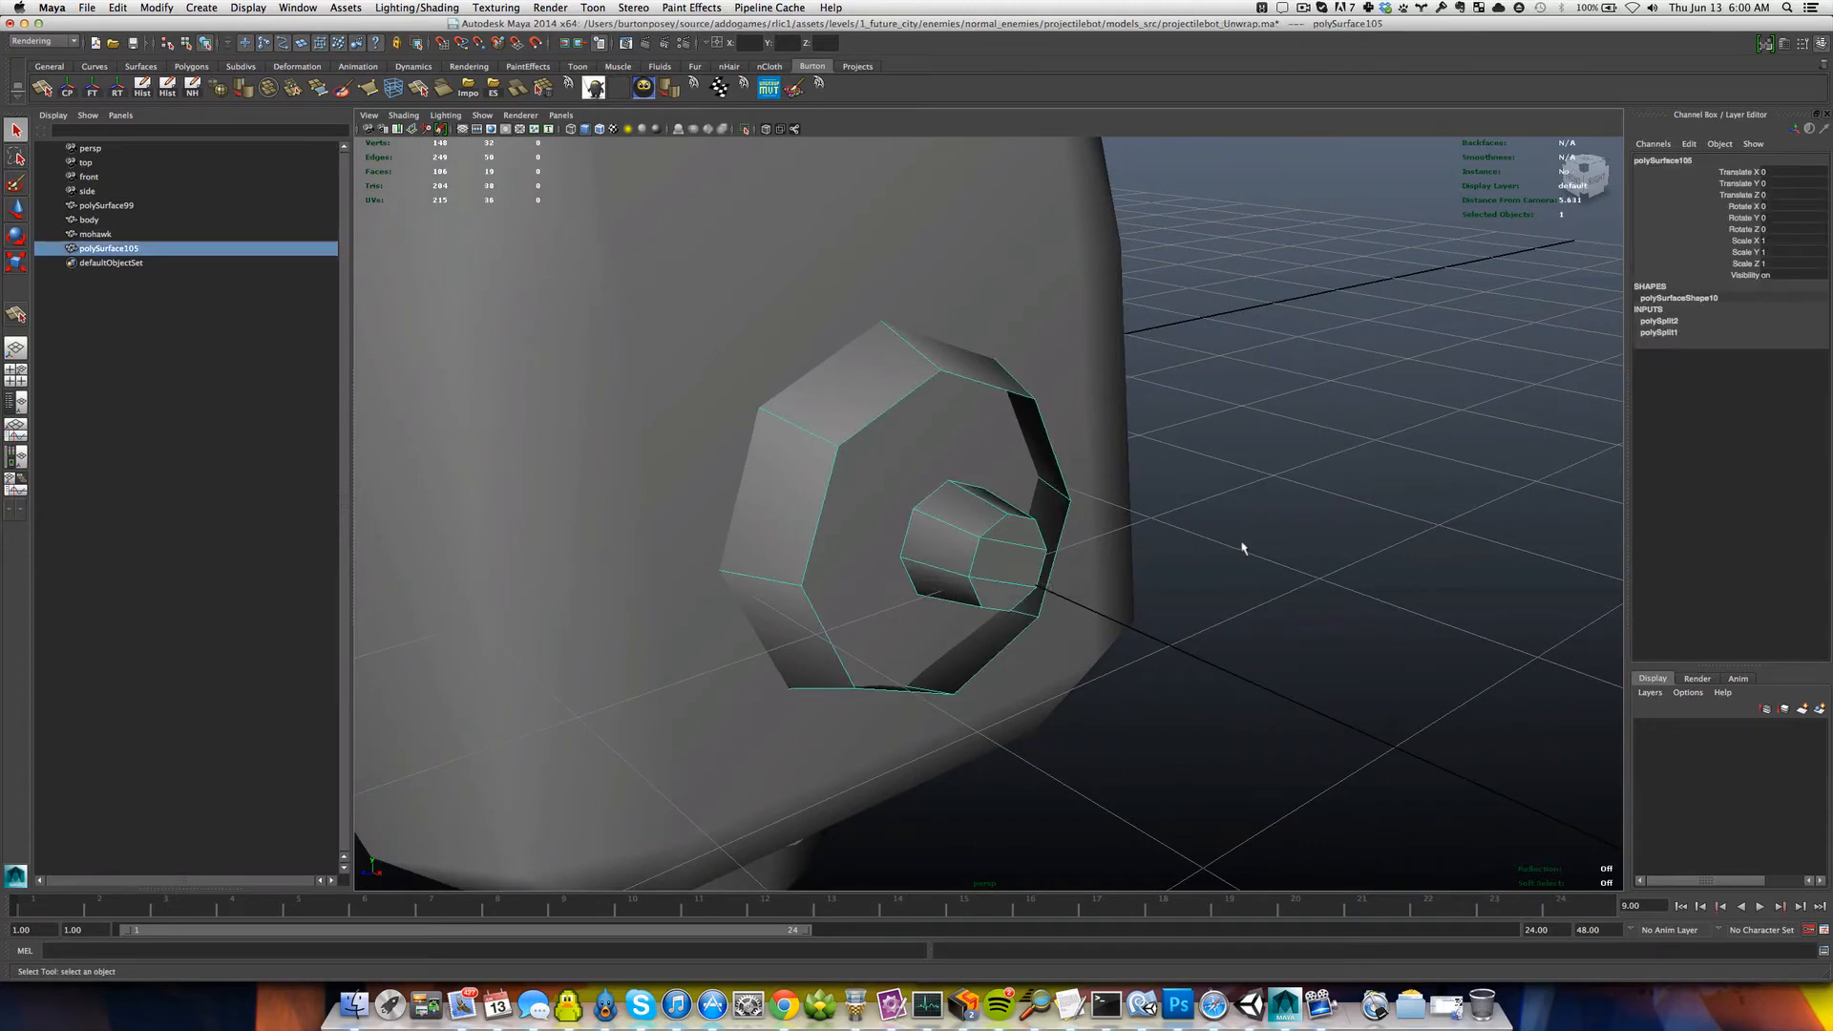
pyautogui.click(1243, 548)
pyautogui.press('super+s')
# Bridge an upper edge of the outer rim to the matching edge at the tip's base, using a linear path with 0 divisions.
pyautogui.click(990, 571)
pyautogui.keyDown('alt'); pyautogui.moveTo(879, 533); pyautogui.dragTo(838, 548, button='middle'); pyautogui.keyUp('alt')
pyautogui.keyDown('alt'); pyautogui.moveTo(838, 548); pyautogui.dragTo(741, 511); pyautogui.keyUp('alt')
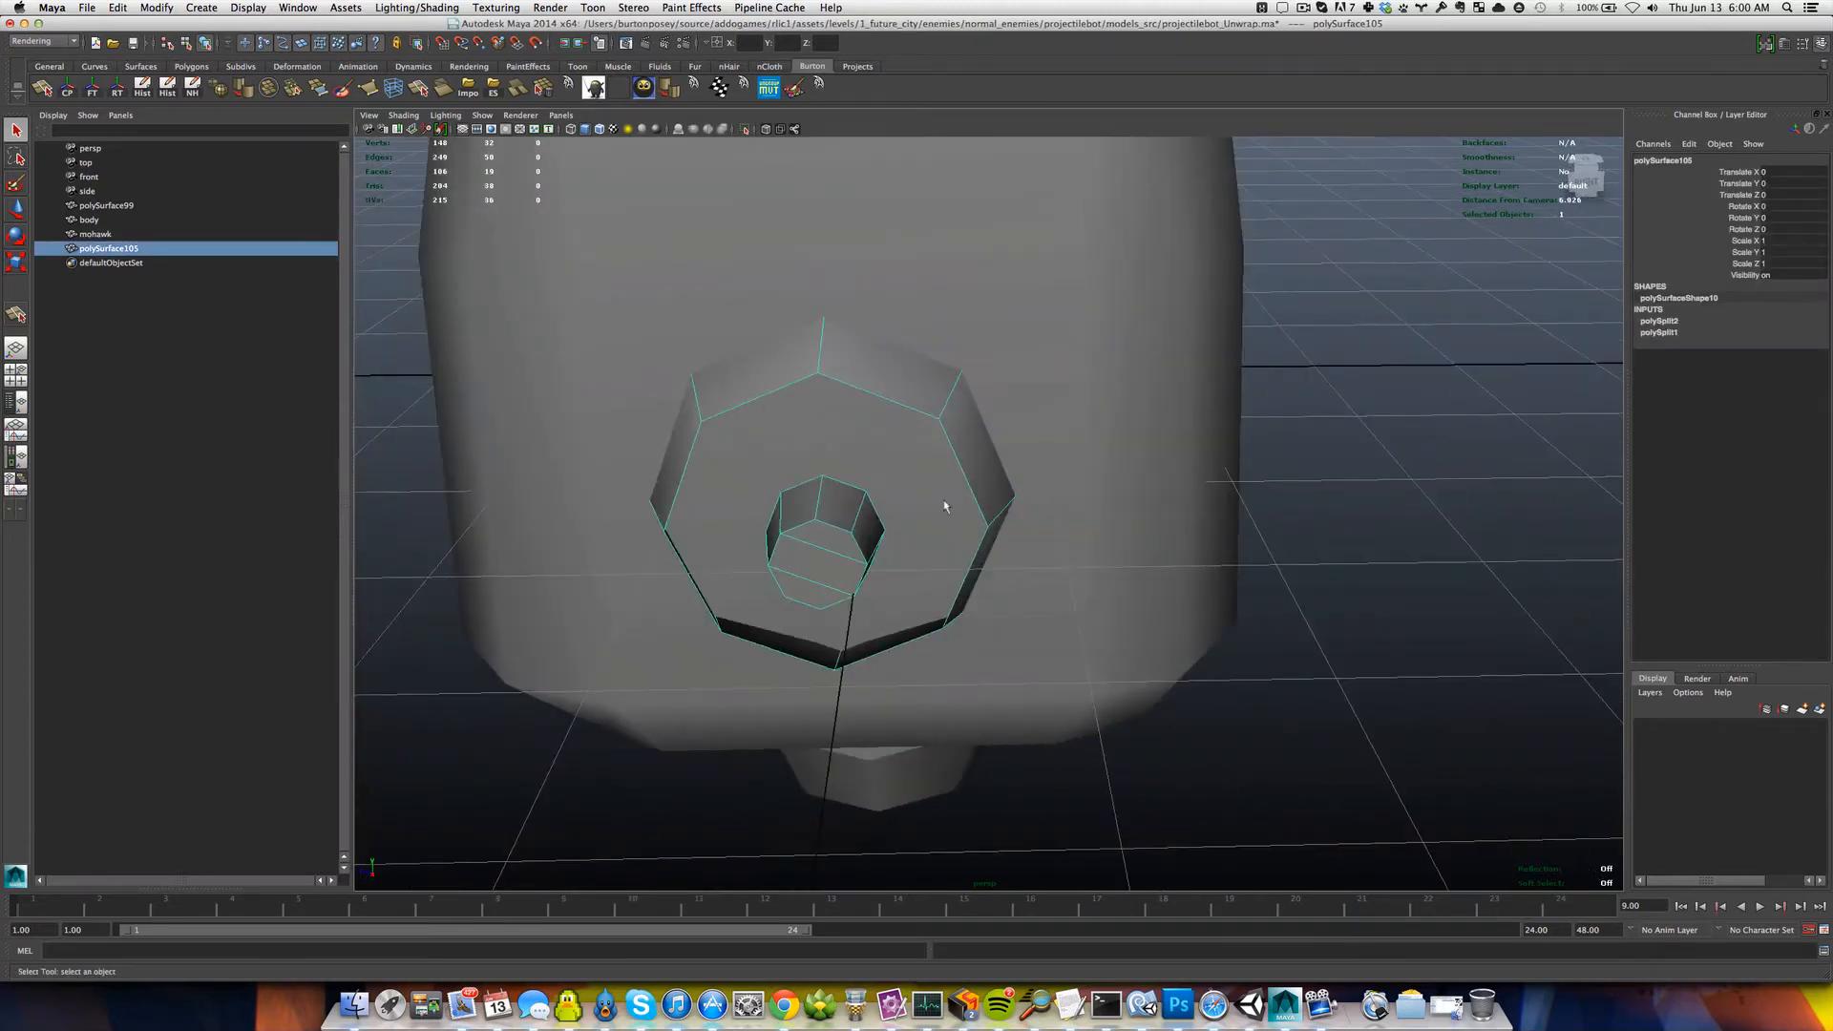
pyautogui.scroll(5, 841, 497)
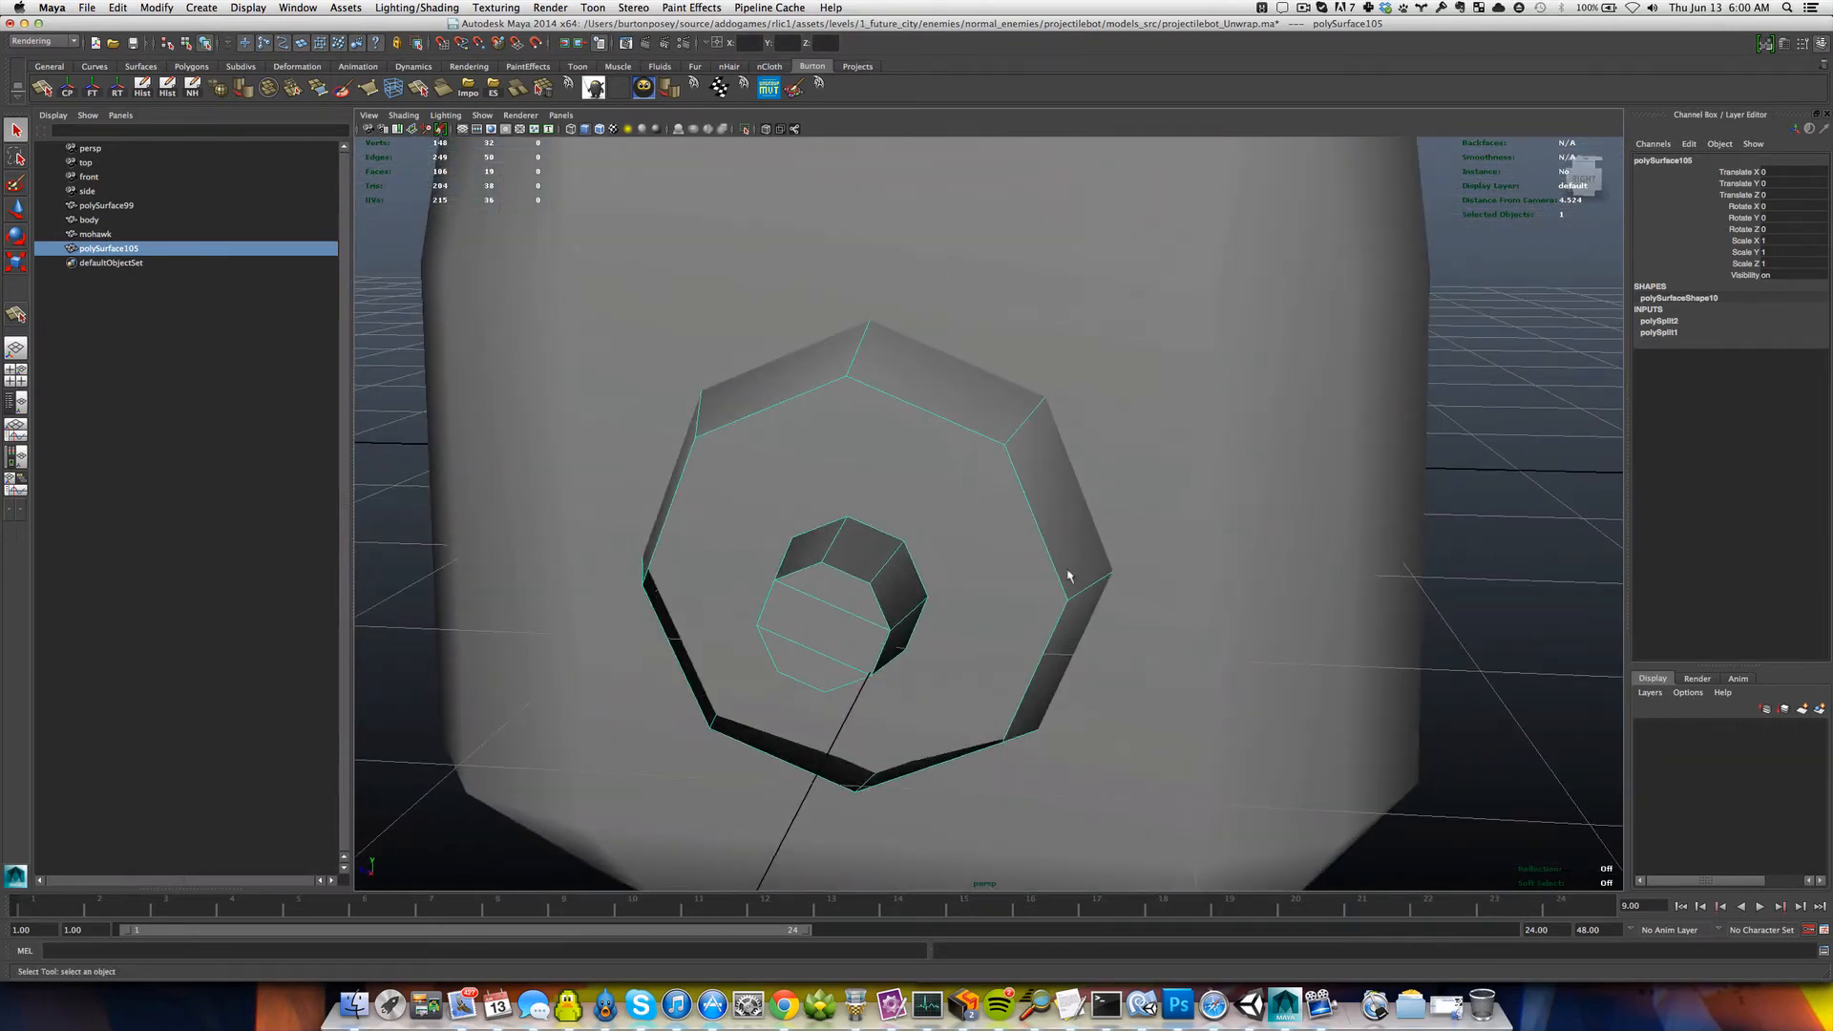
pyautogui.keyDown('alt'); pyautogui.moveTo(915, 599); pyautogui.dragTo(914, 573); pyautogui.keyUp('alt')
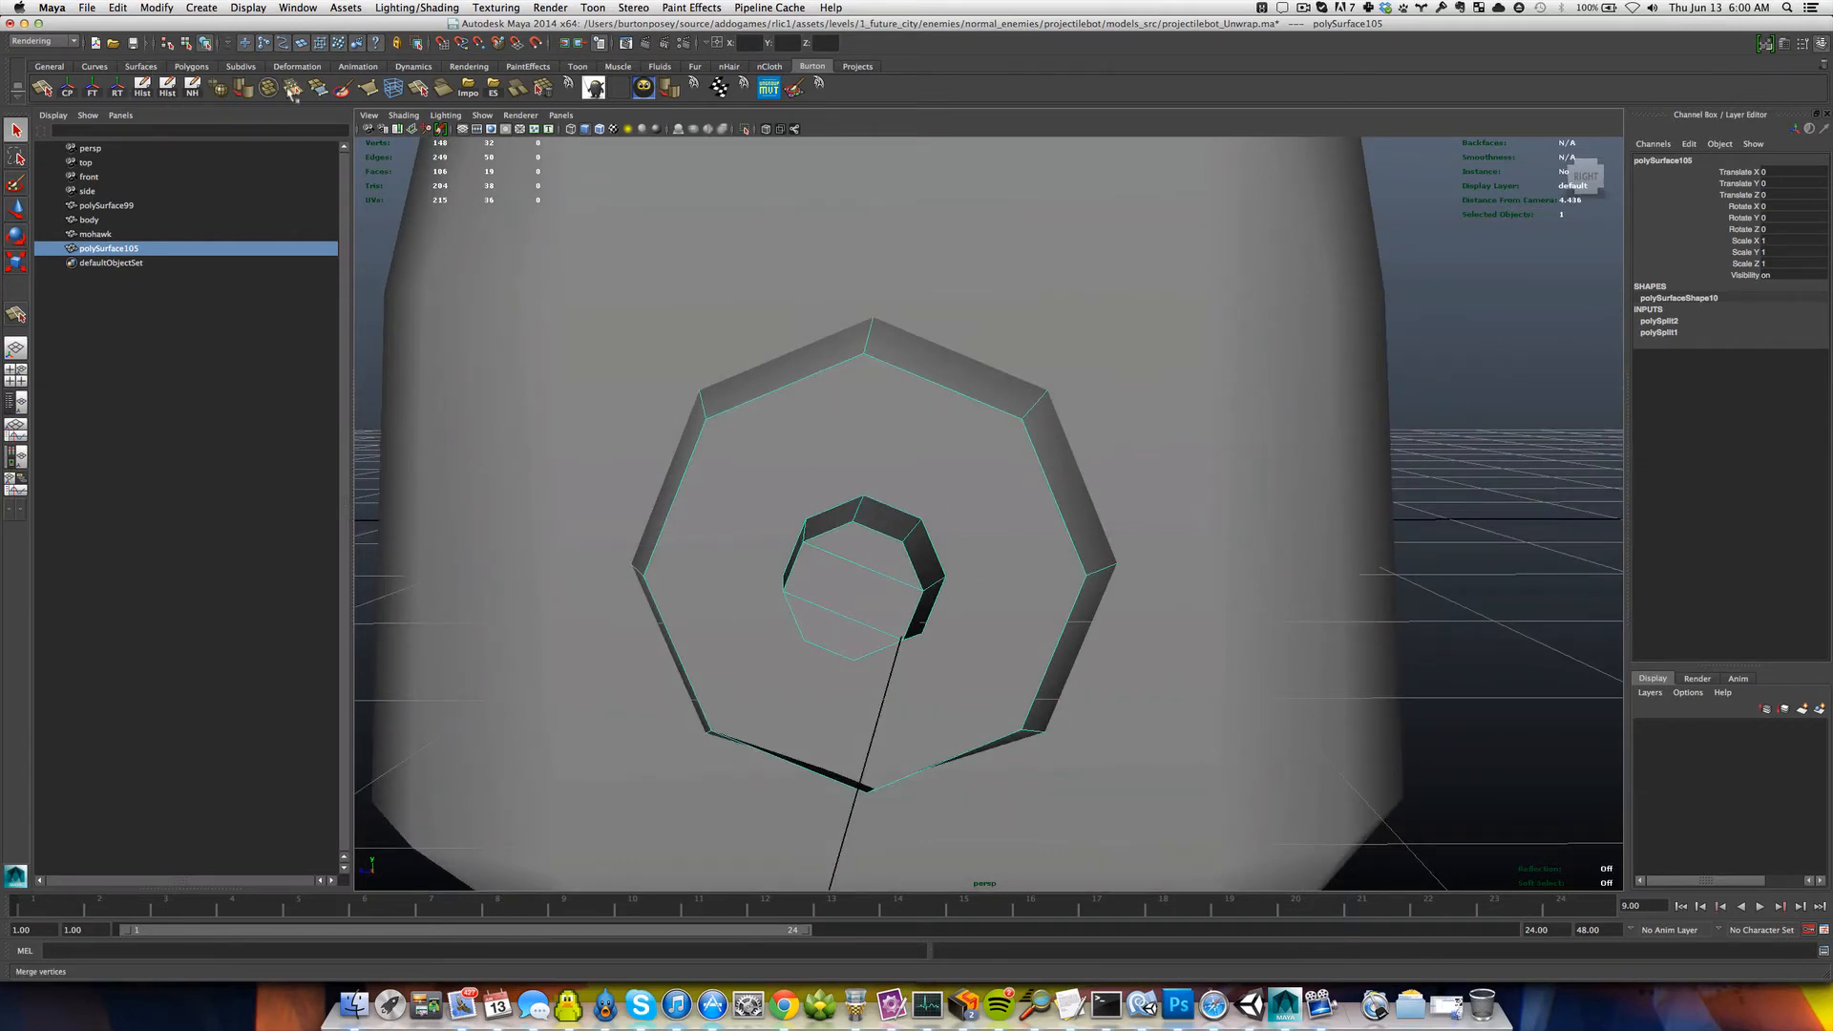
pyautogui.keyDown('alt'); pyautogui.moveTo(882, 421); pyautogui.dragTo(890, 415); pyautogui.keyUp('alt')
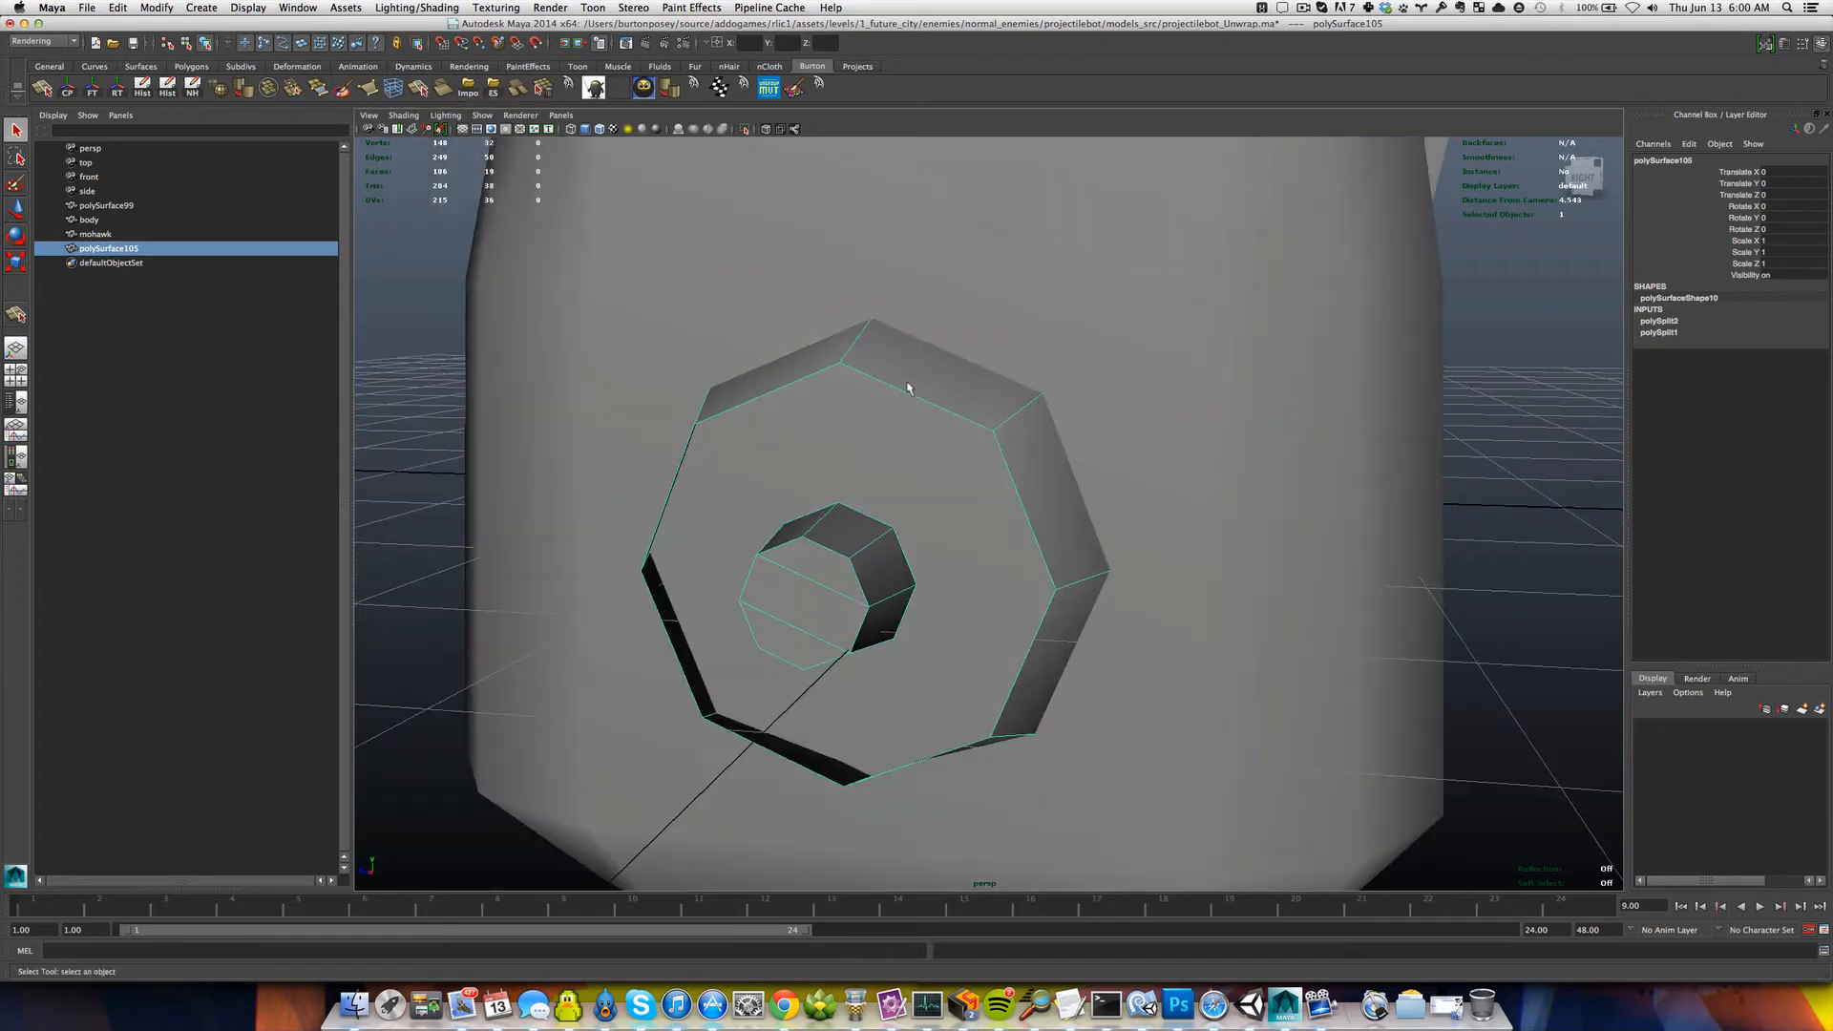
pyautogui.moveTo(907, 384); pyautogui.dragTo(905, 348, button='right')
pyautogui.click(908, 394)
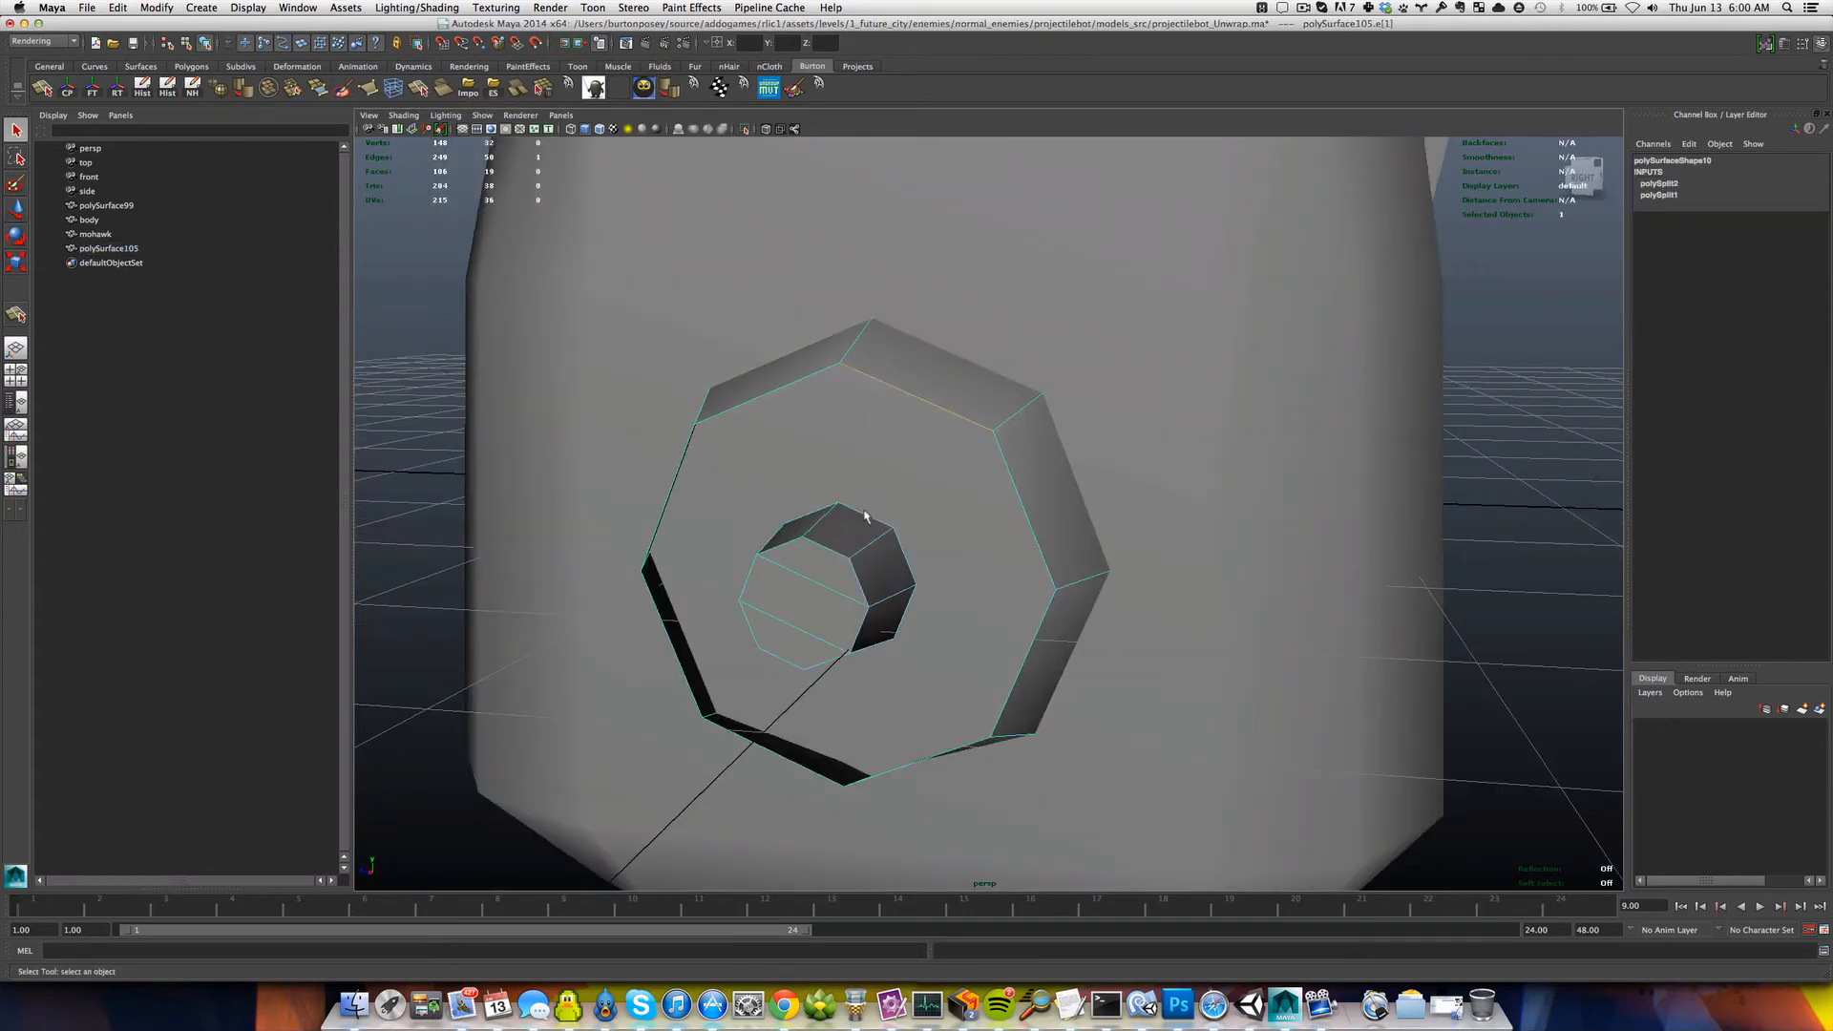
pyautogui.keyDown('shift'); pyautogui.click(863, 514); pyautogui.keyUp('shift')
pyautogui.keyDown('shift'); pyautogui.rightClick(859, 523); pyautogui.keyUp('shift')
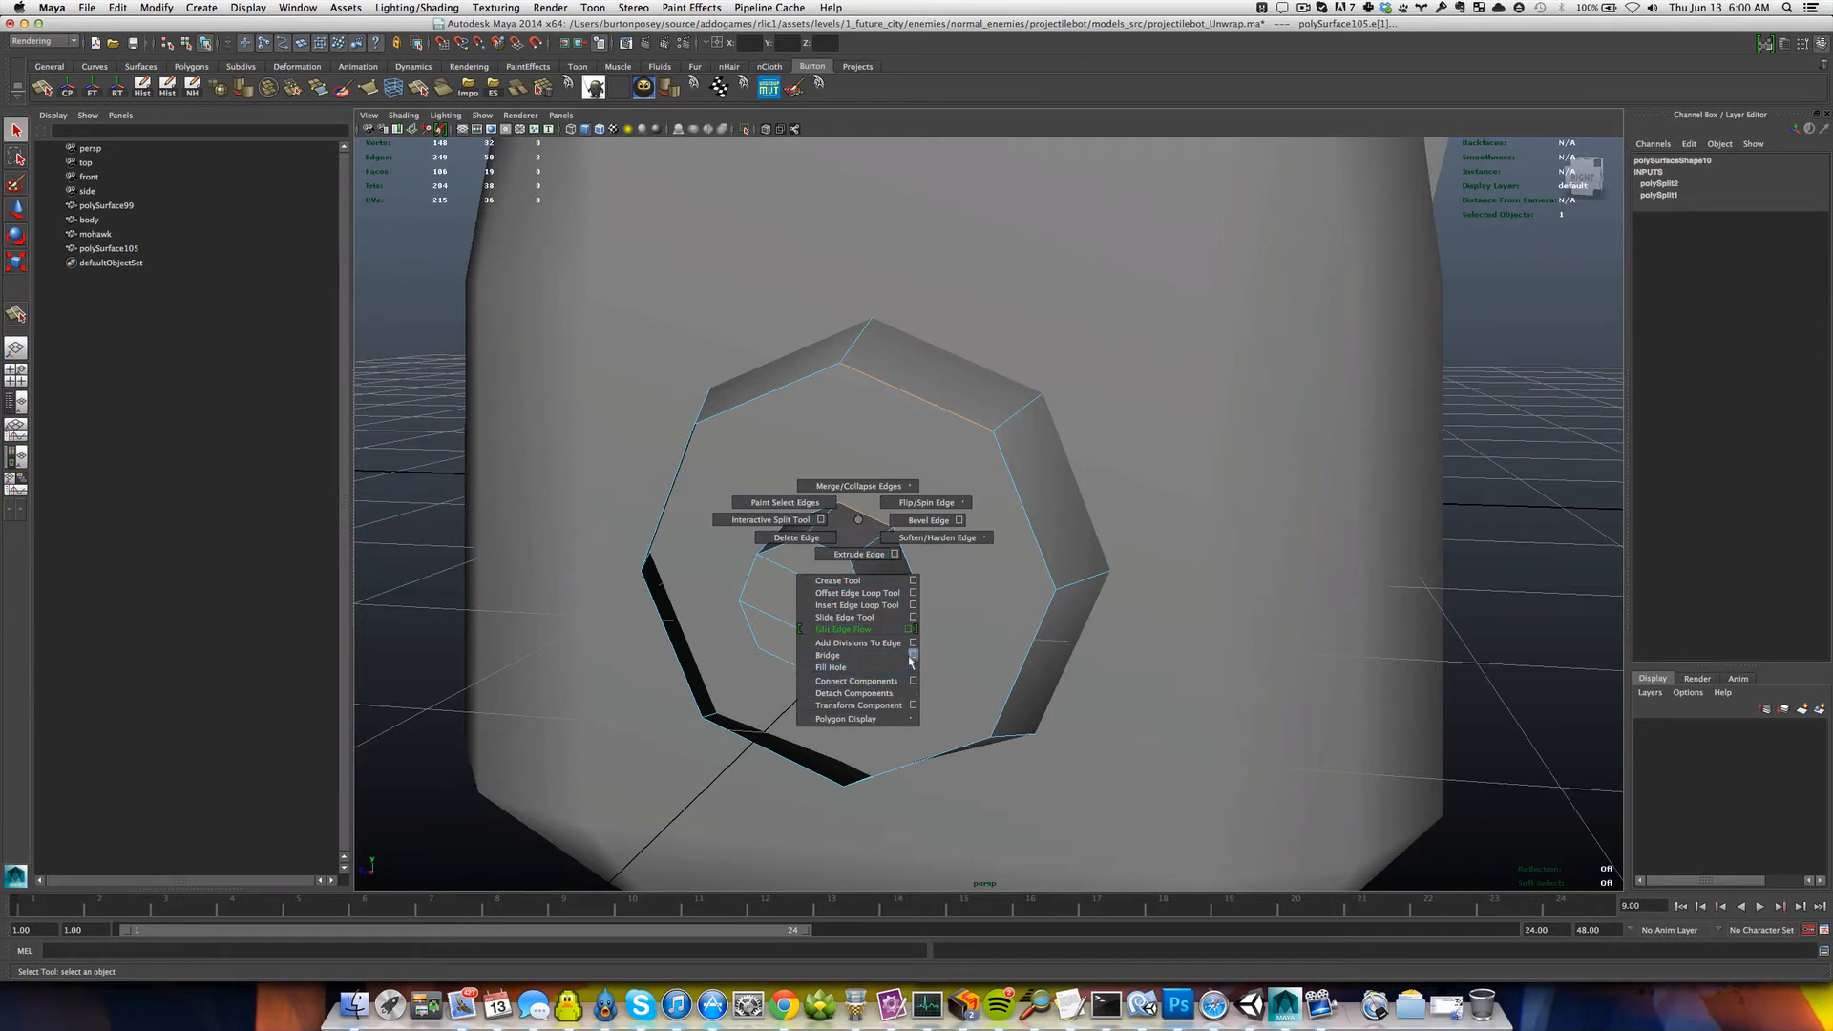
pyautogui.click(912, 655)
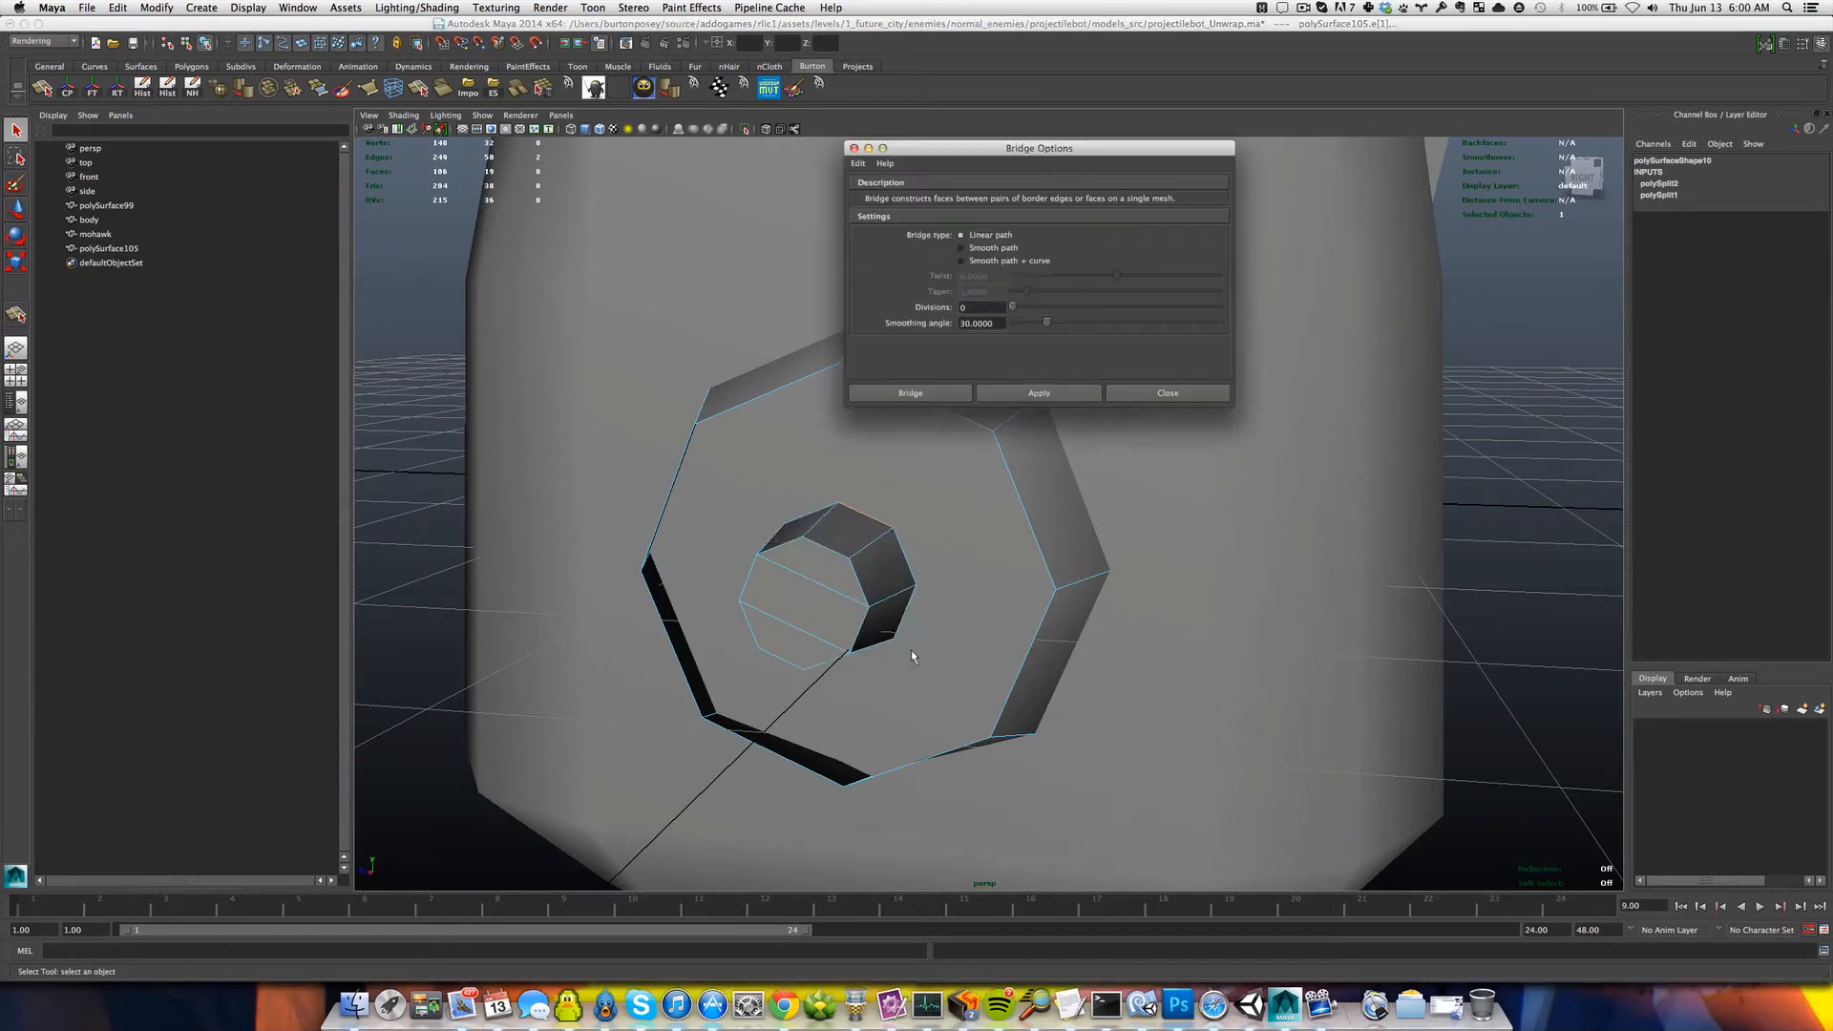
pyautogui.click(1008, 394)
pyautogui.click(1150, 395)
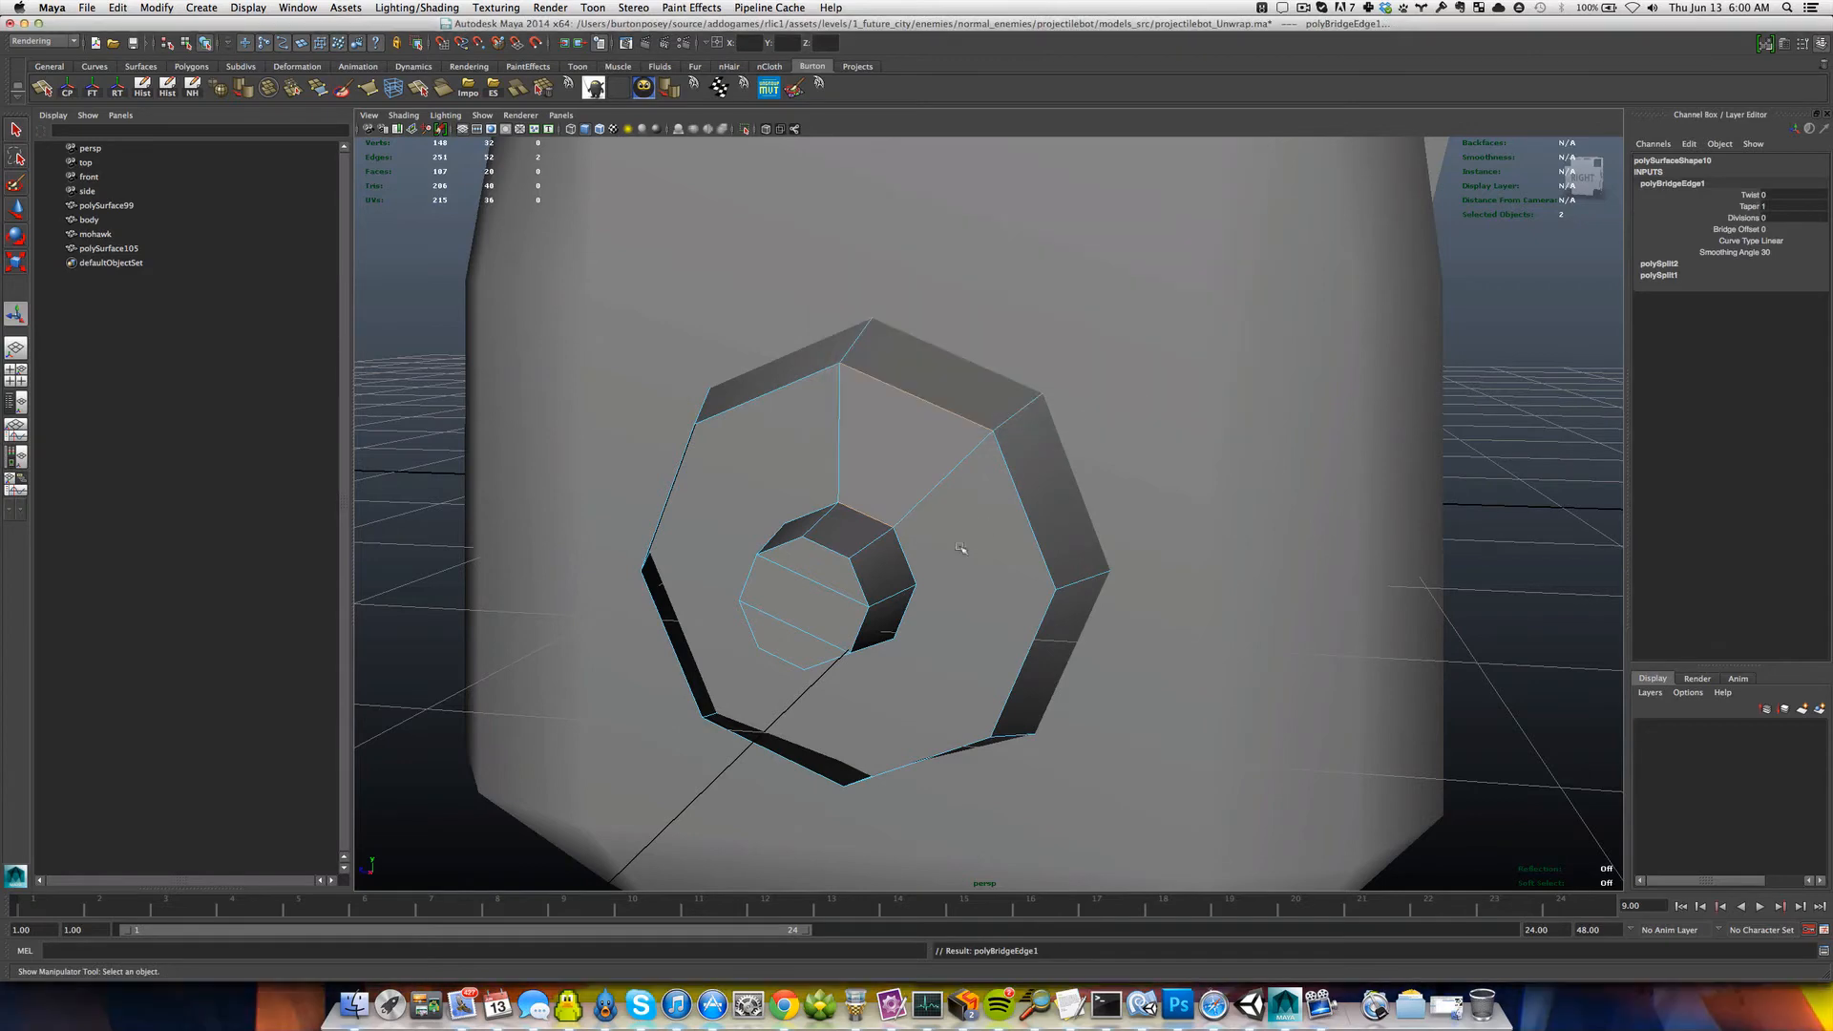
# Try bridging the next pair of rim and tip edges clockwise from the bridged face, and undo it.
pyautogui.keyDown('alt'); pyautogui.moveTo(964, 544); pyautogui.dragTo(927, 555); pyautogui.keyUp('alt')
pyautogui.click(926, 508)
pyautogui.keyDown('shift'); pyautogui.click(844, 533); pyautogui.keyUp('shift')
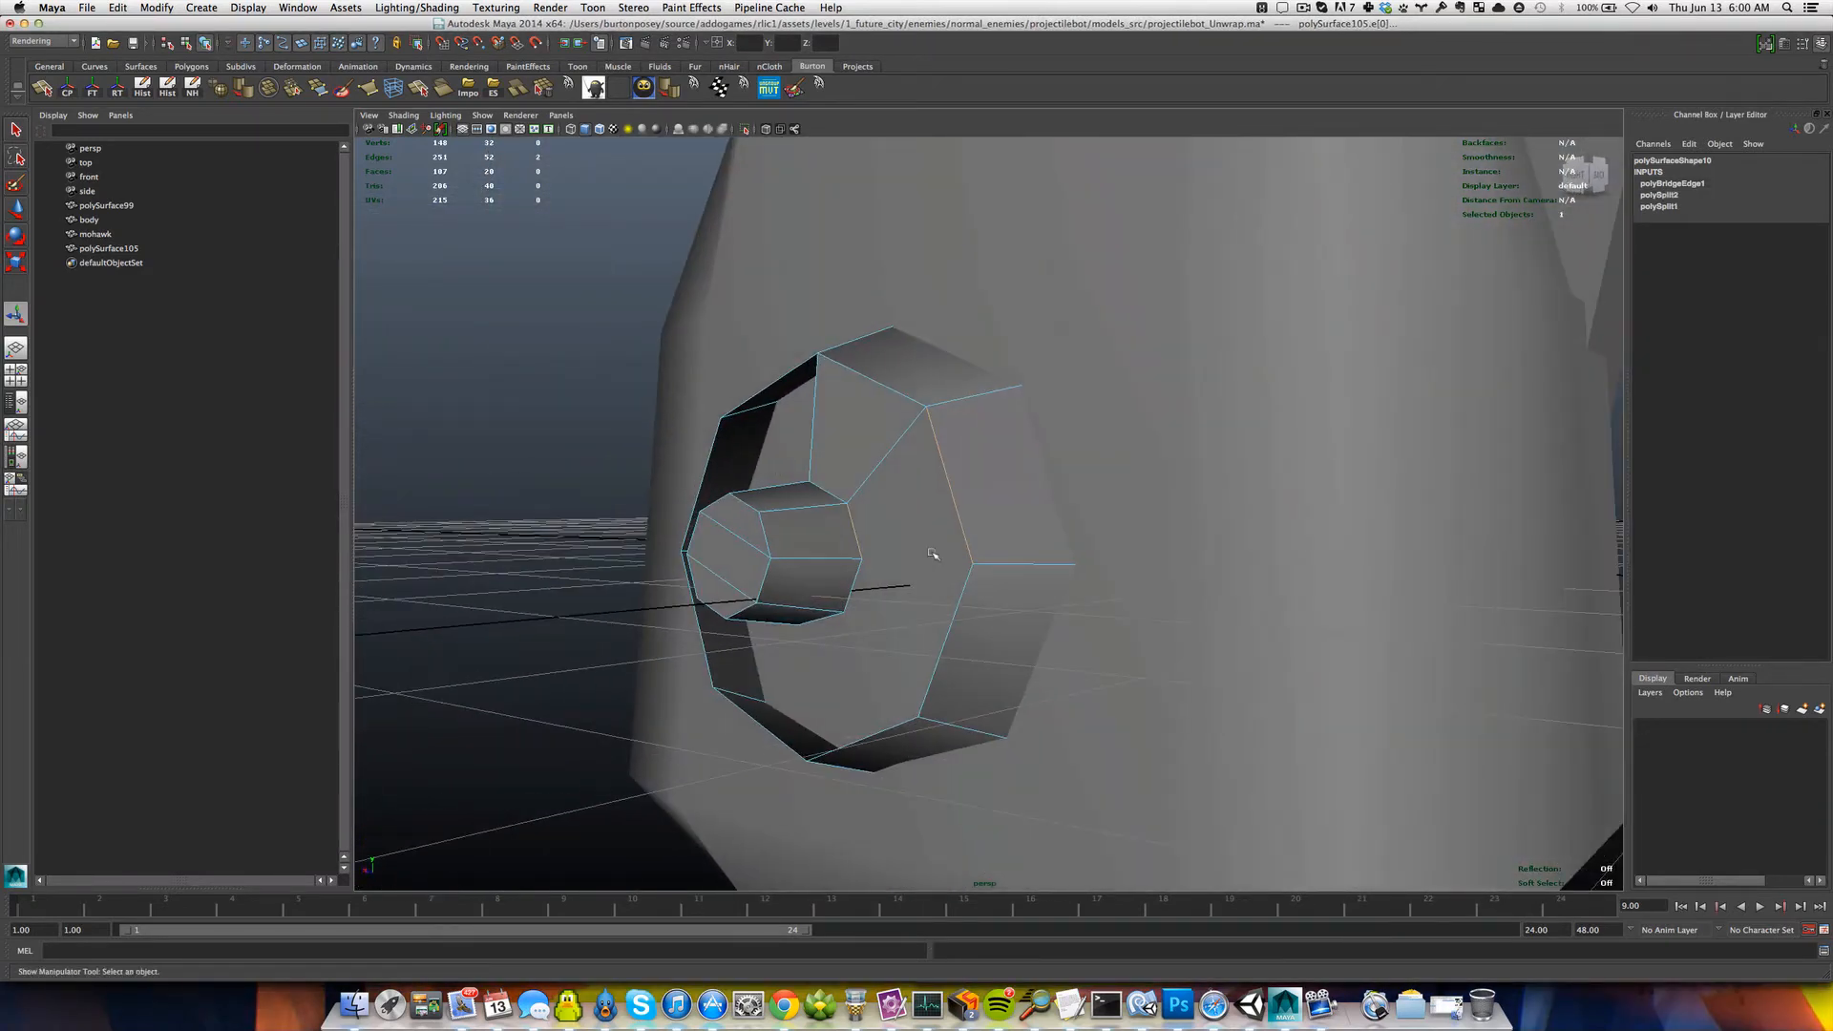
pyautogui.press('g')
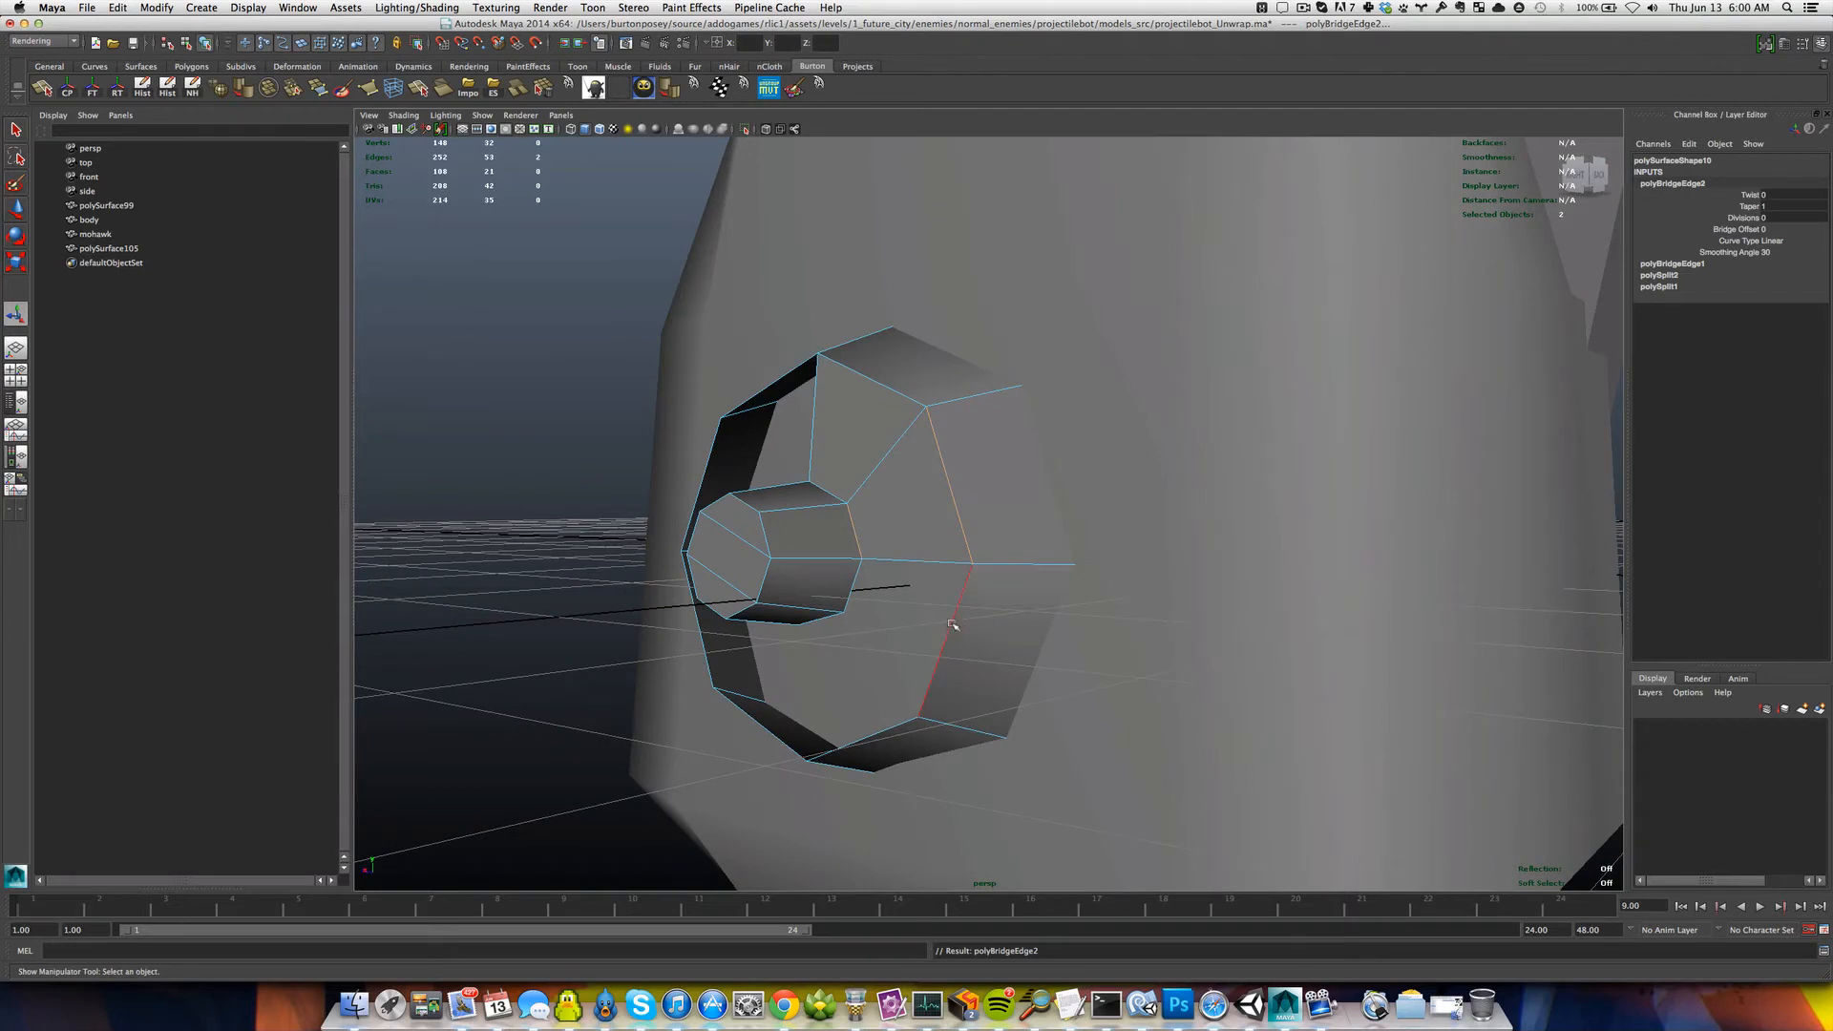
pyautogui.press('z')
pyautogui.keyDown('alt'); pyautogui.moveTo(952, 625); pyautogui.dragTo(858, 531); pyautogui.keyUp('alt')
pyautogui.press('q')
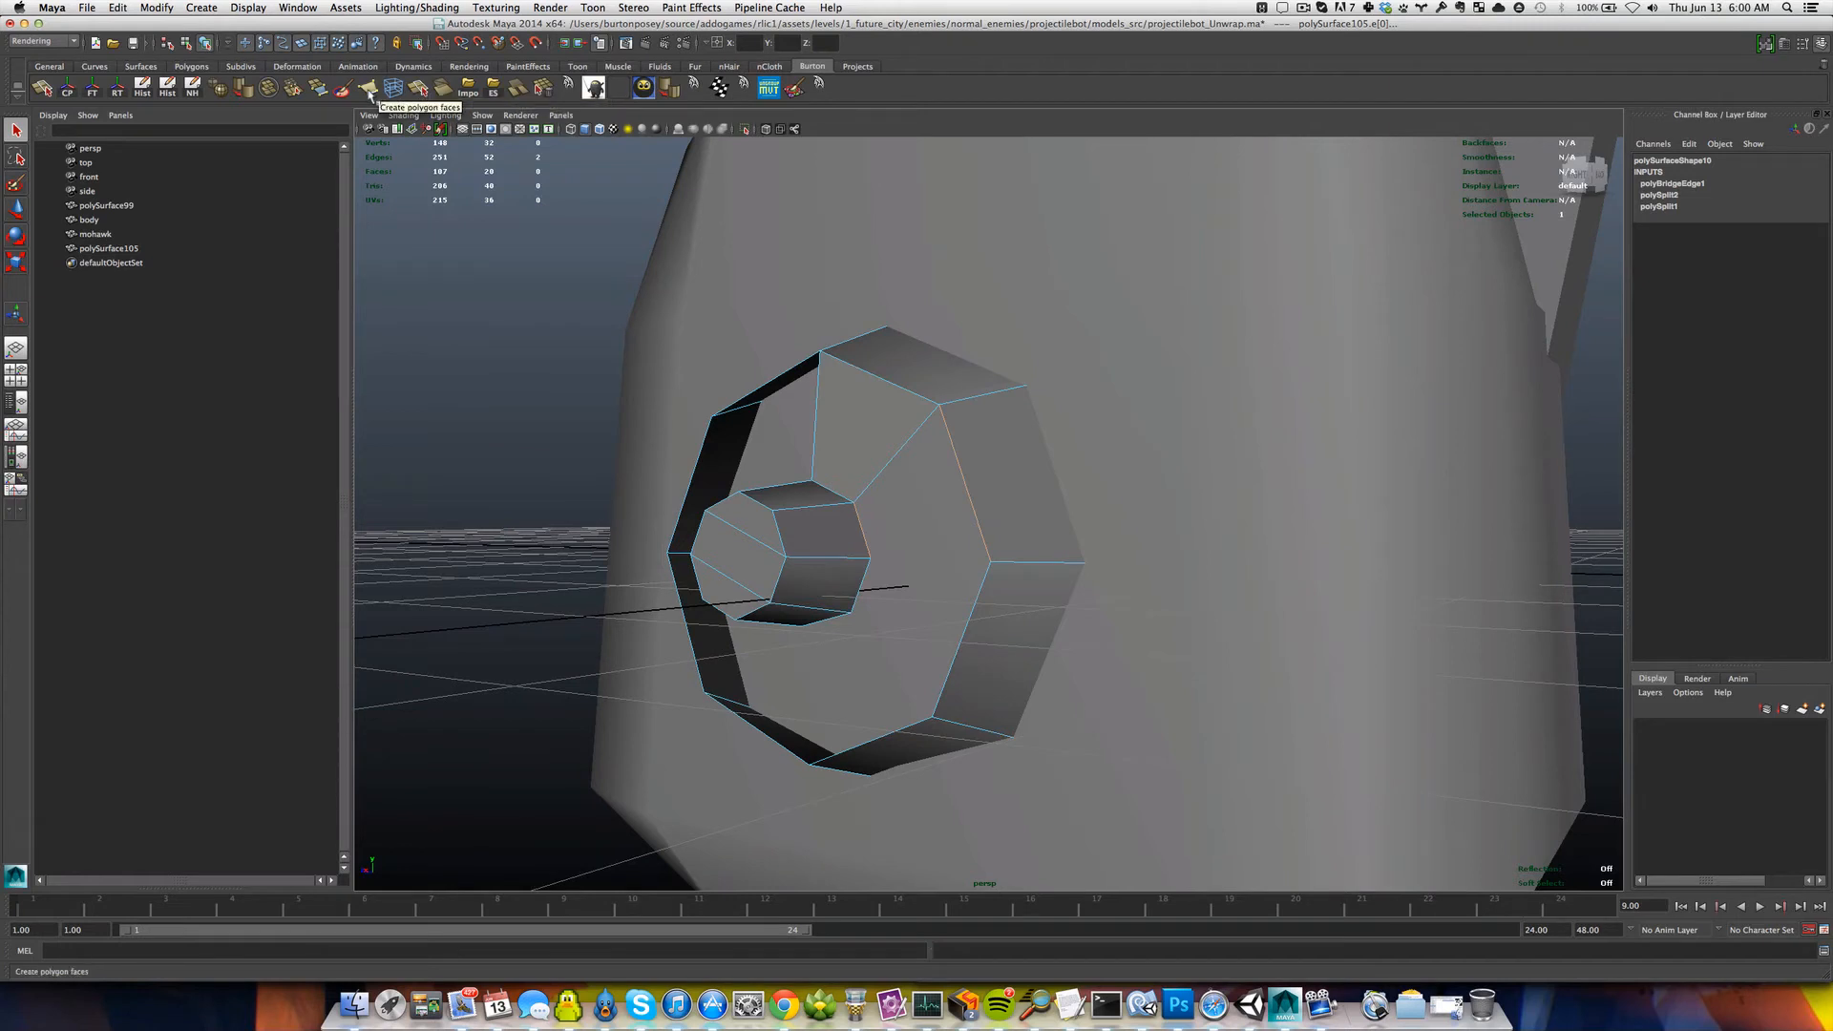
# Fill the two gaps clockwise from the bridged face with quads between rim and tip, using the Append to Polygon tool.
pyautogui.click(318, 88)
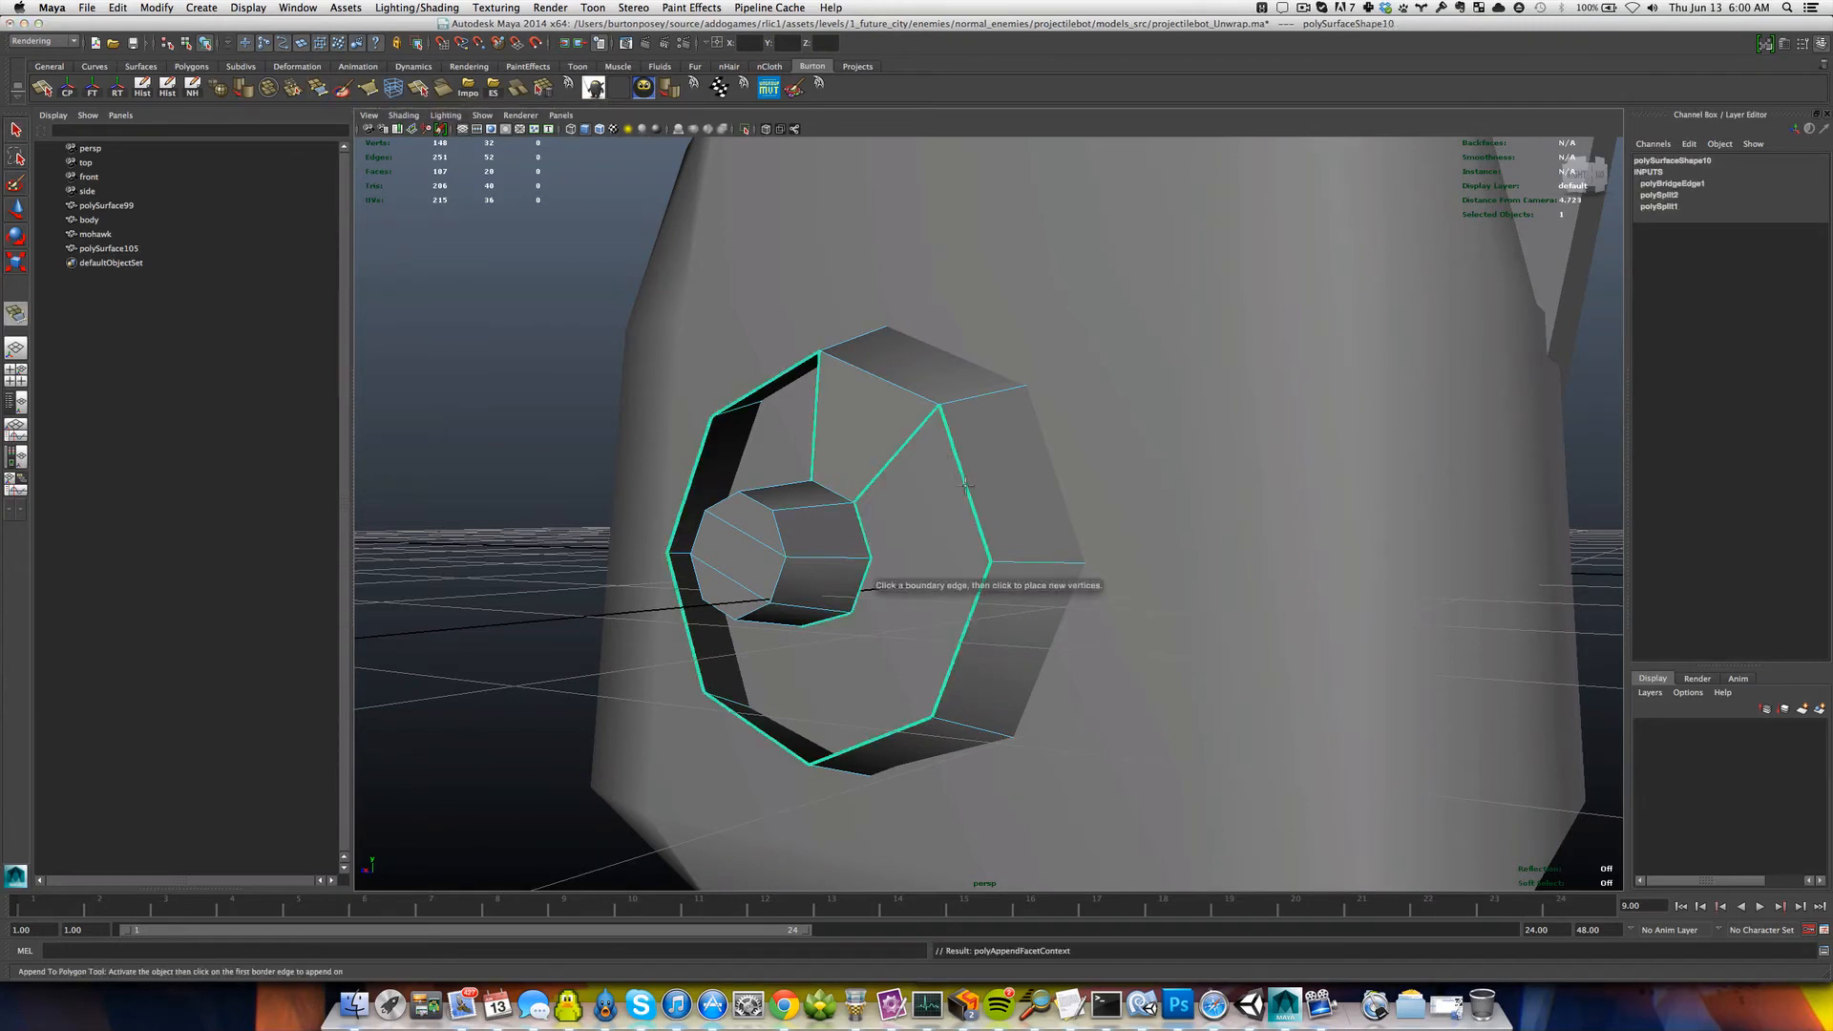
pyautogui.click(981, 532)
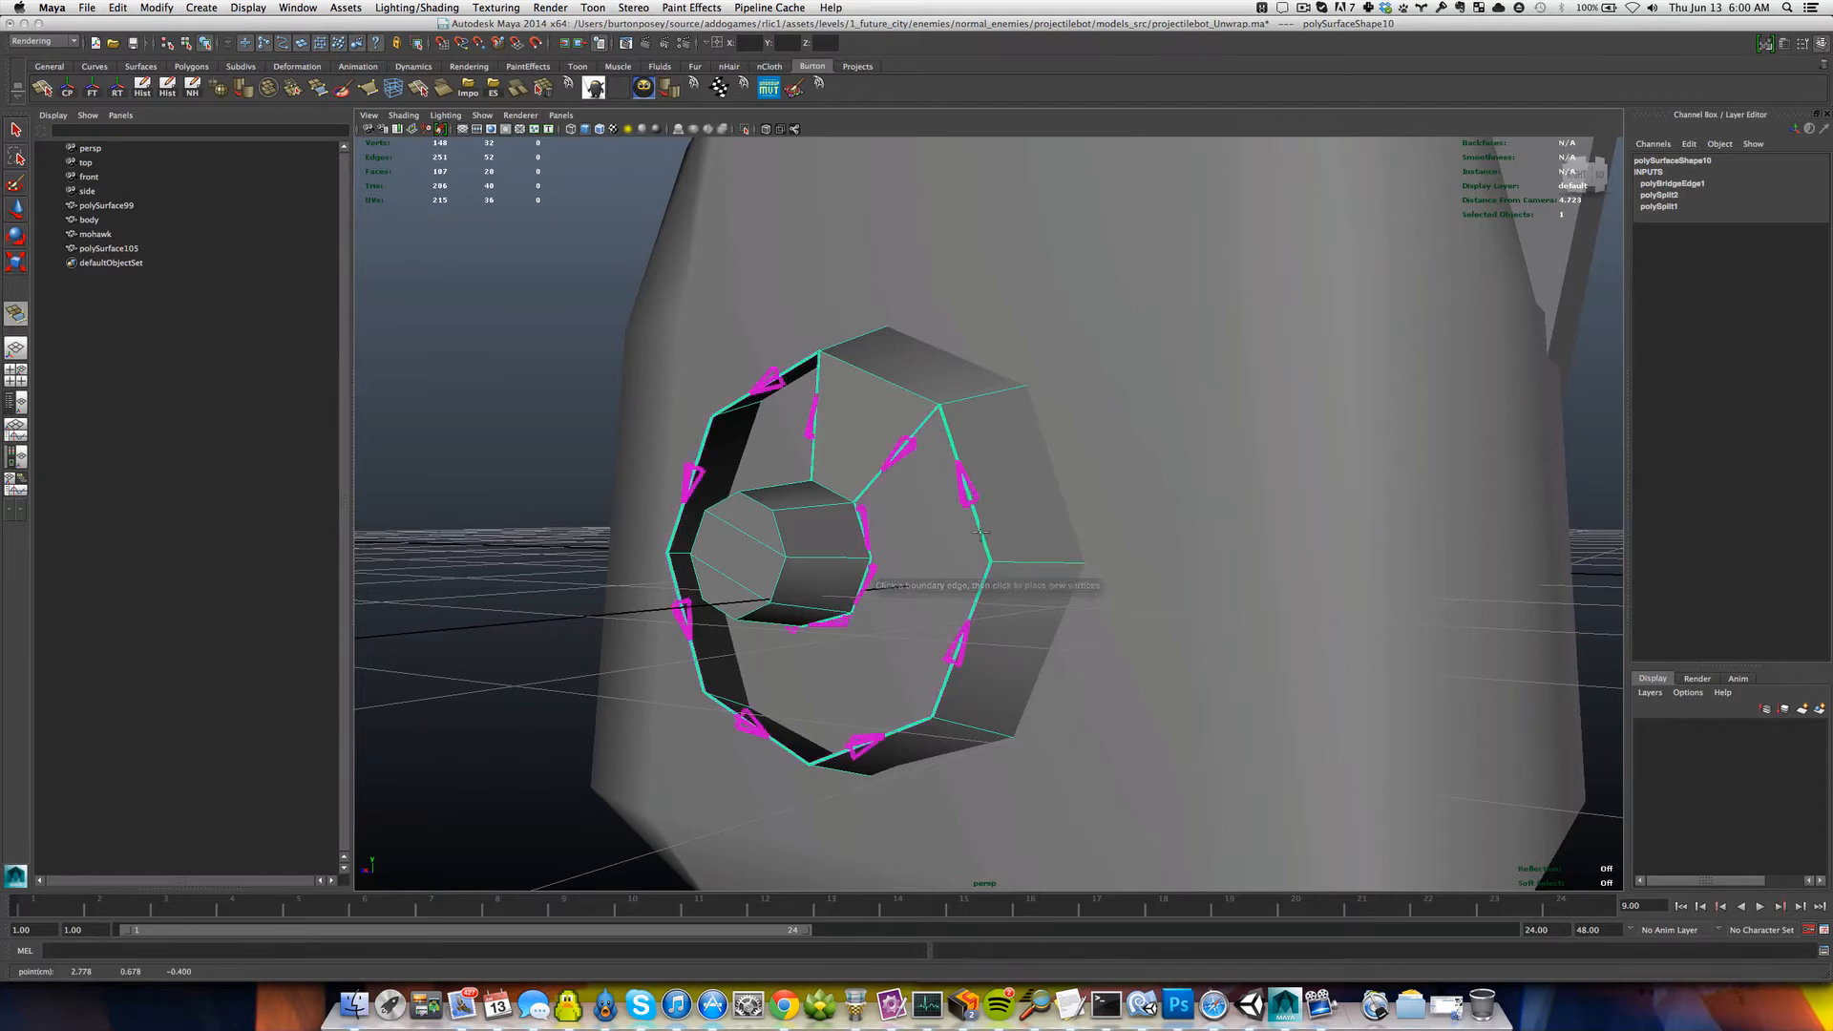
pyautogui.click(874, 478)
pyautogui.keyDown('alt'); pyautogui.moveTo(864, 530); pyautogui.dragTo(848, 511); pyautogui.keyUp('alt')
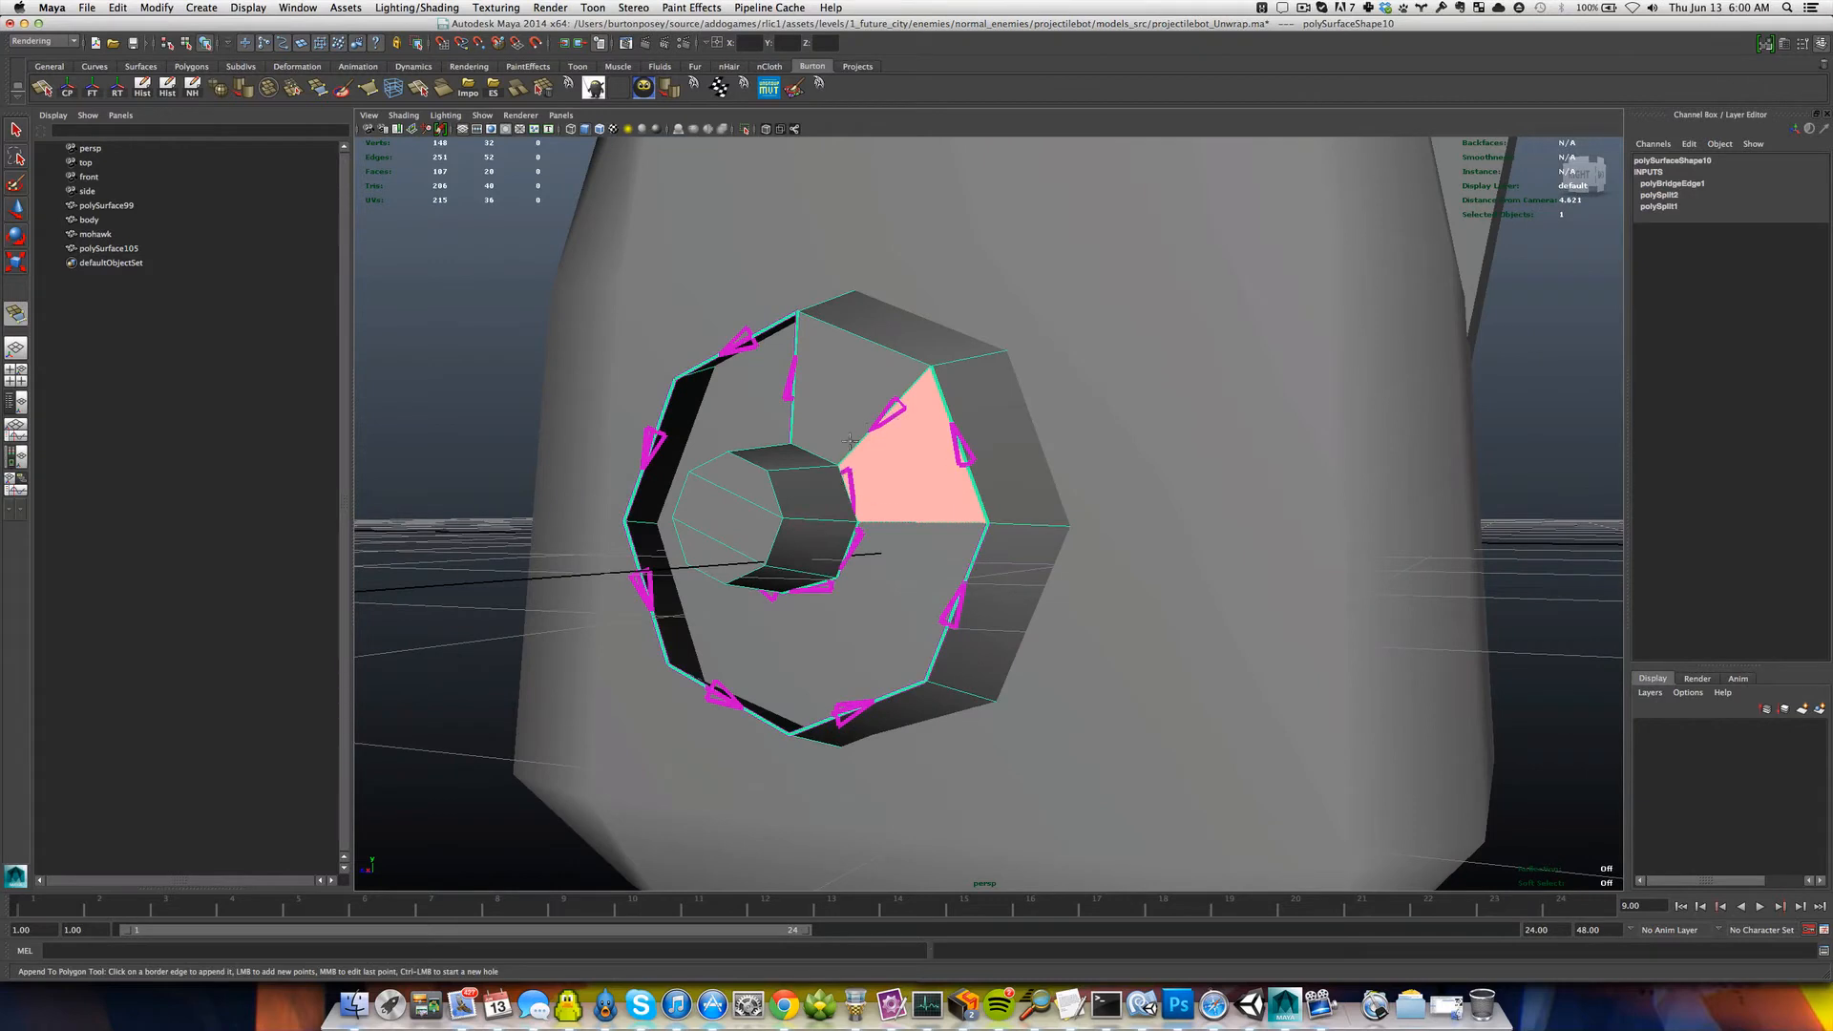
pyautogui.press('Return')
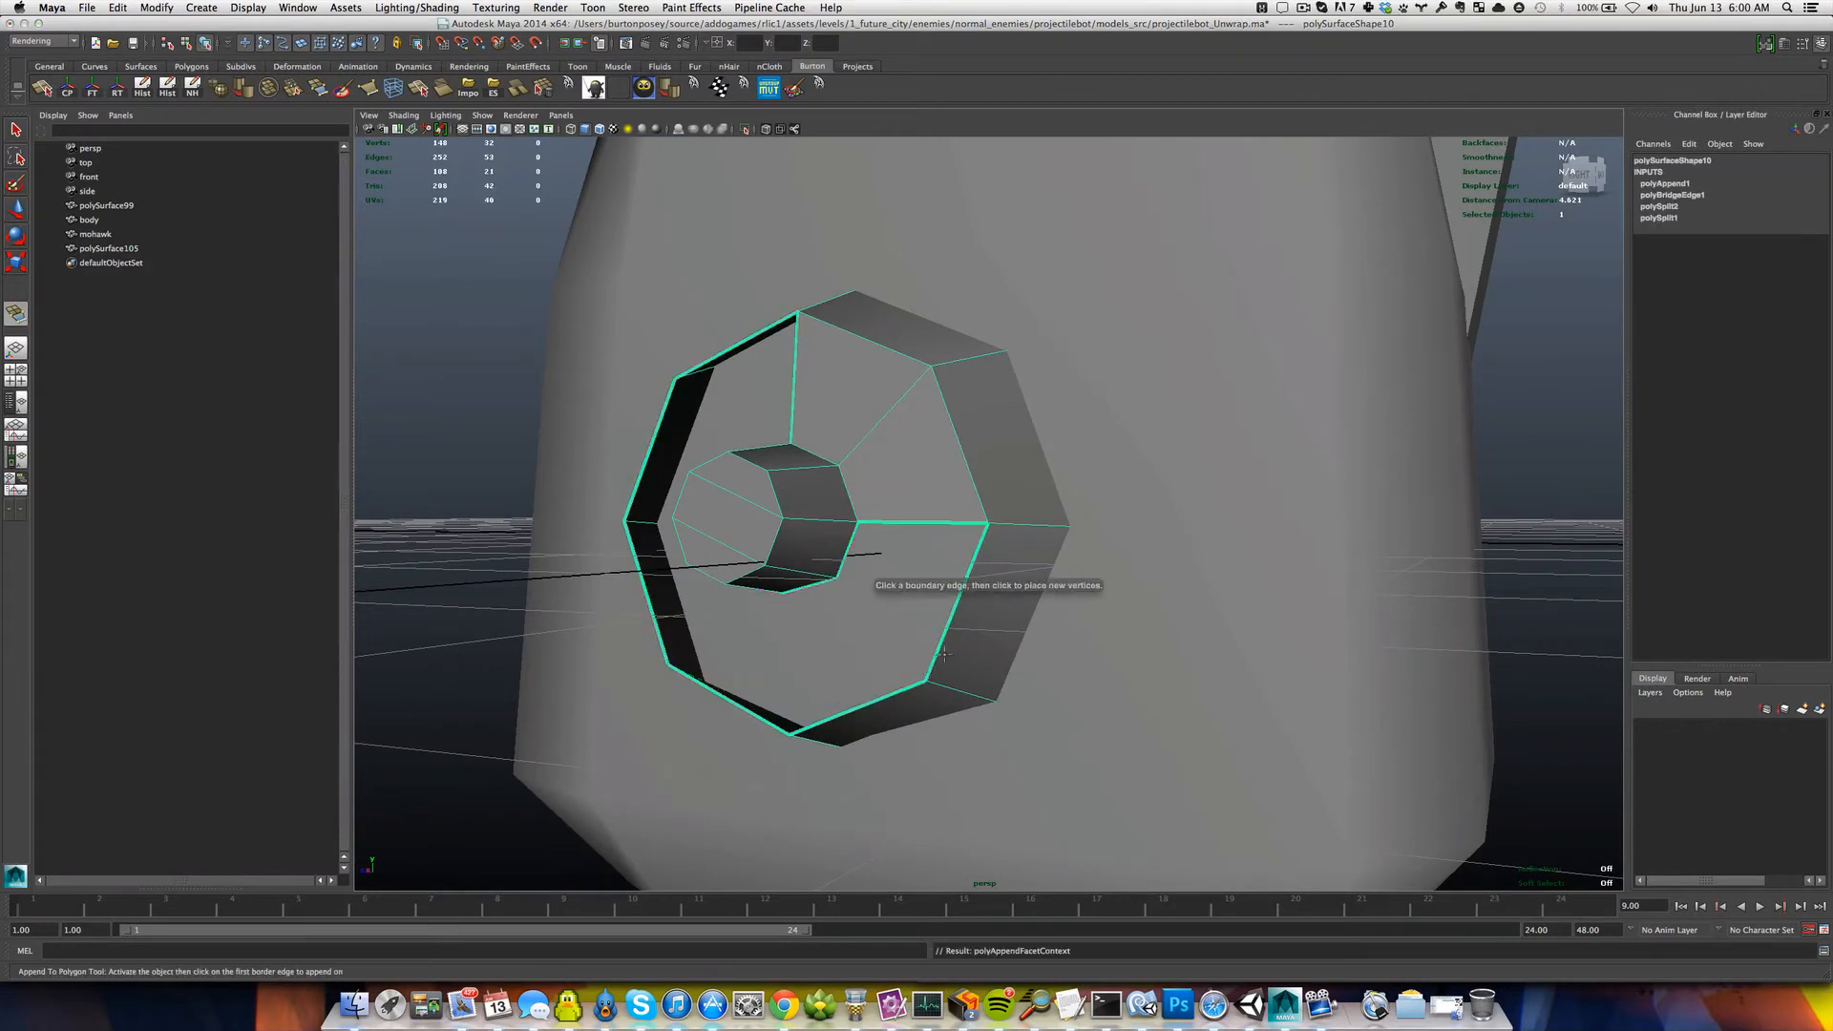
pyautogui.click(940, 645)
pyautogui.click(847, 548)
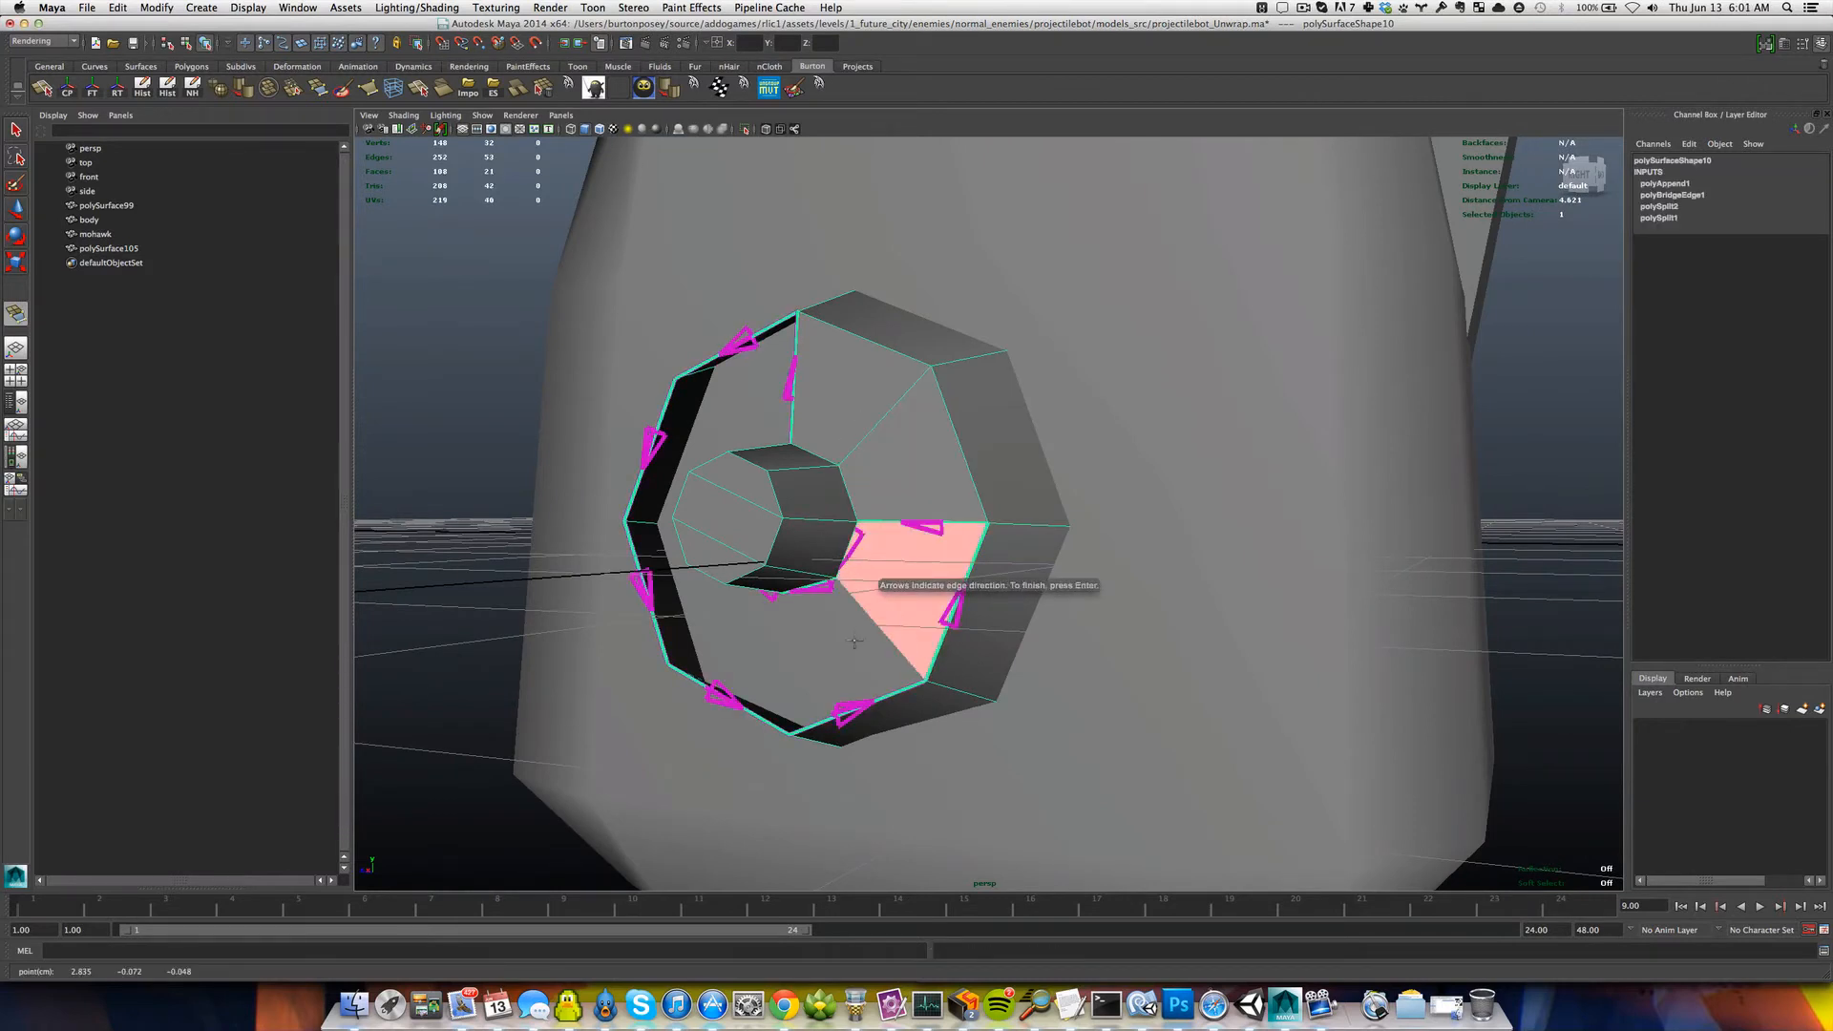
pyautogui.press('Return')
# Append two more quads between the outer rim and the tip's base across the underside of the ring.
pyautogui.click(817, 573)
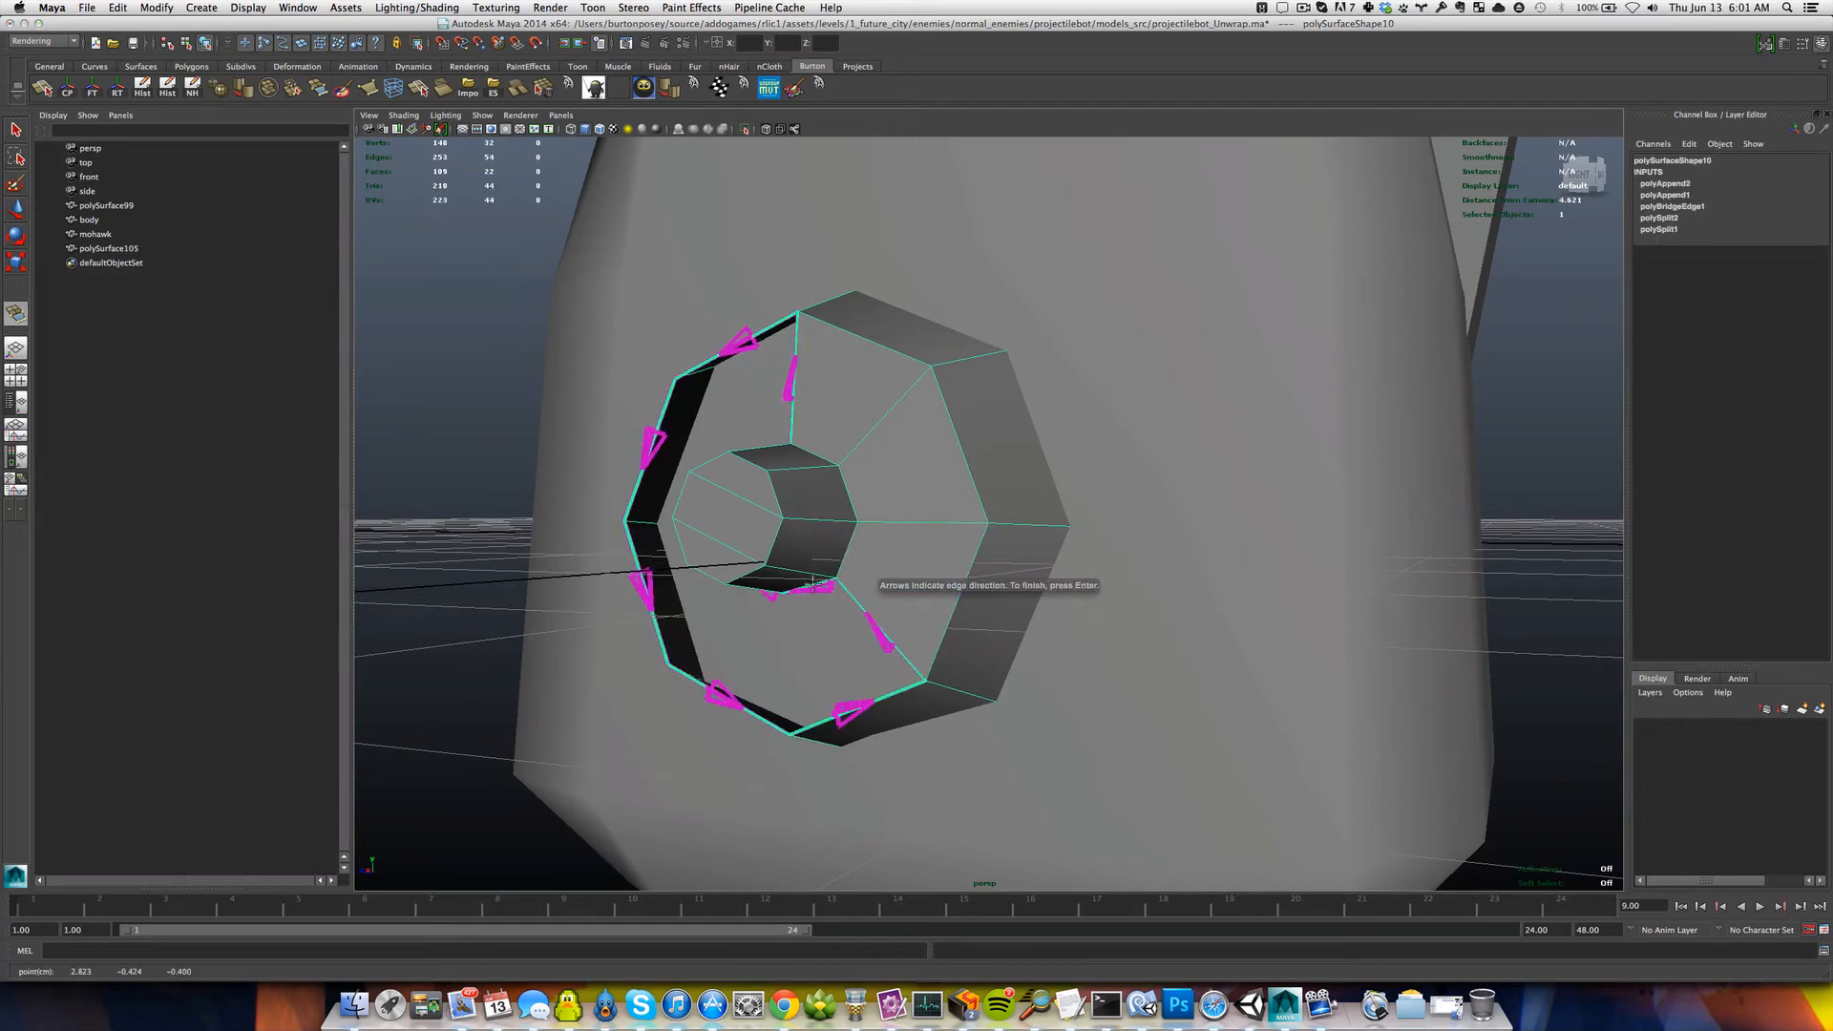
pyautogui.click(807, 594)
pyautogui.keyDown('alt'); pyautogui.moveTo(807, 643); pyautogui.dragTo(736, 662); pyautogui.keyUp('alt')
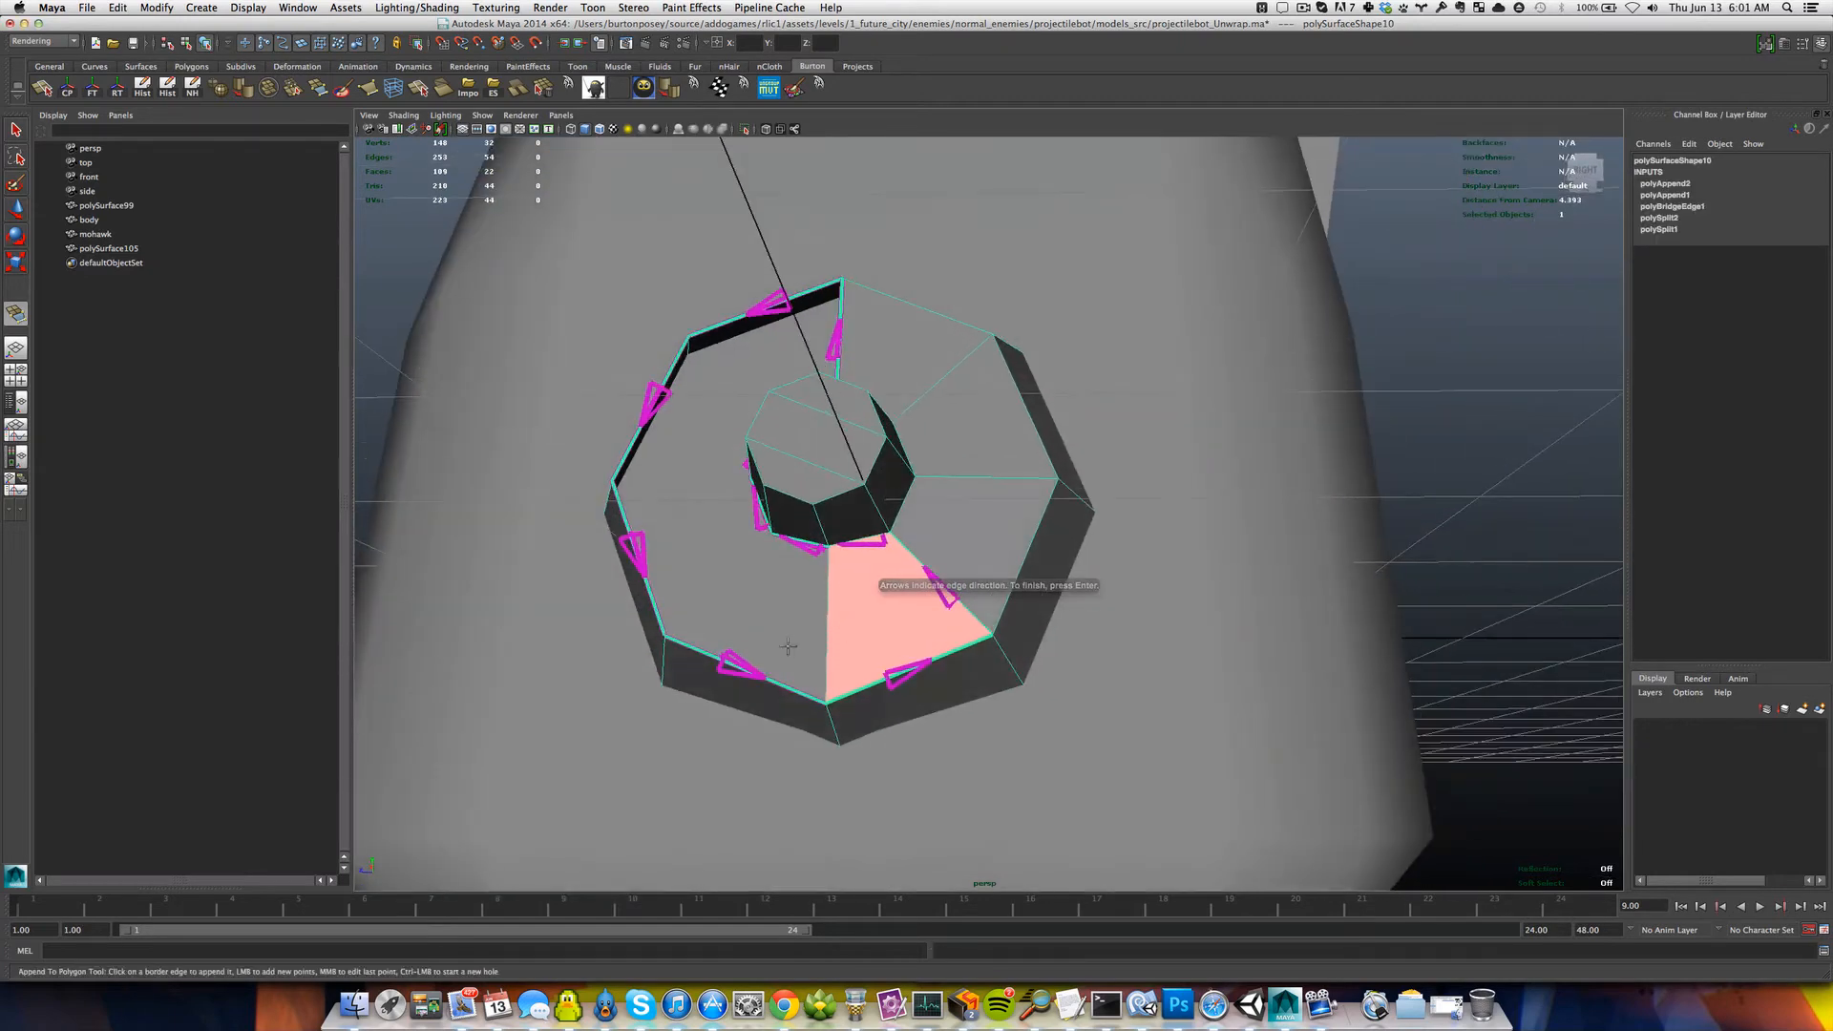
pyautogui.press('Return')
pyautogui.click(736, 662)
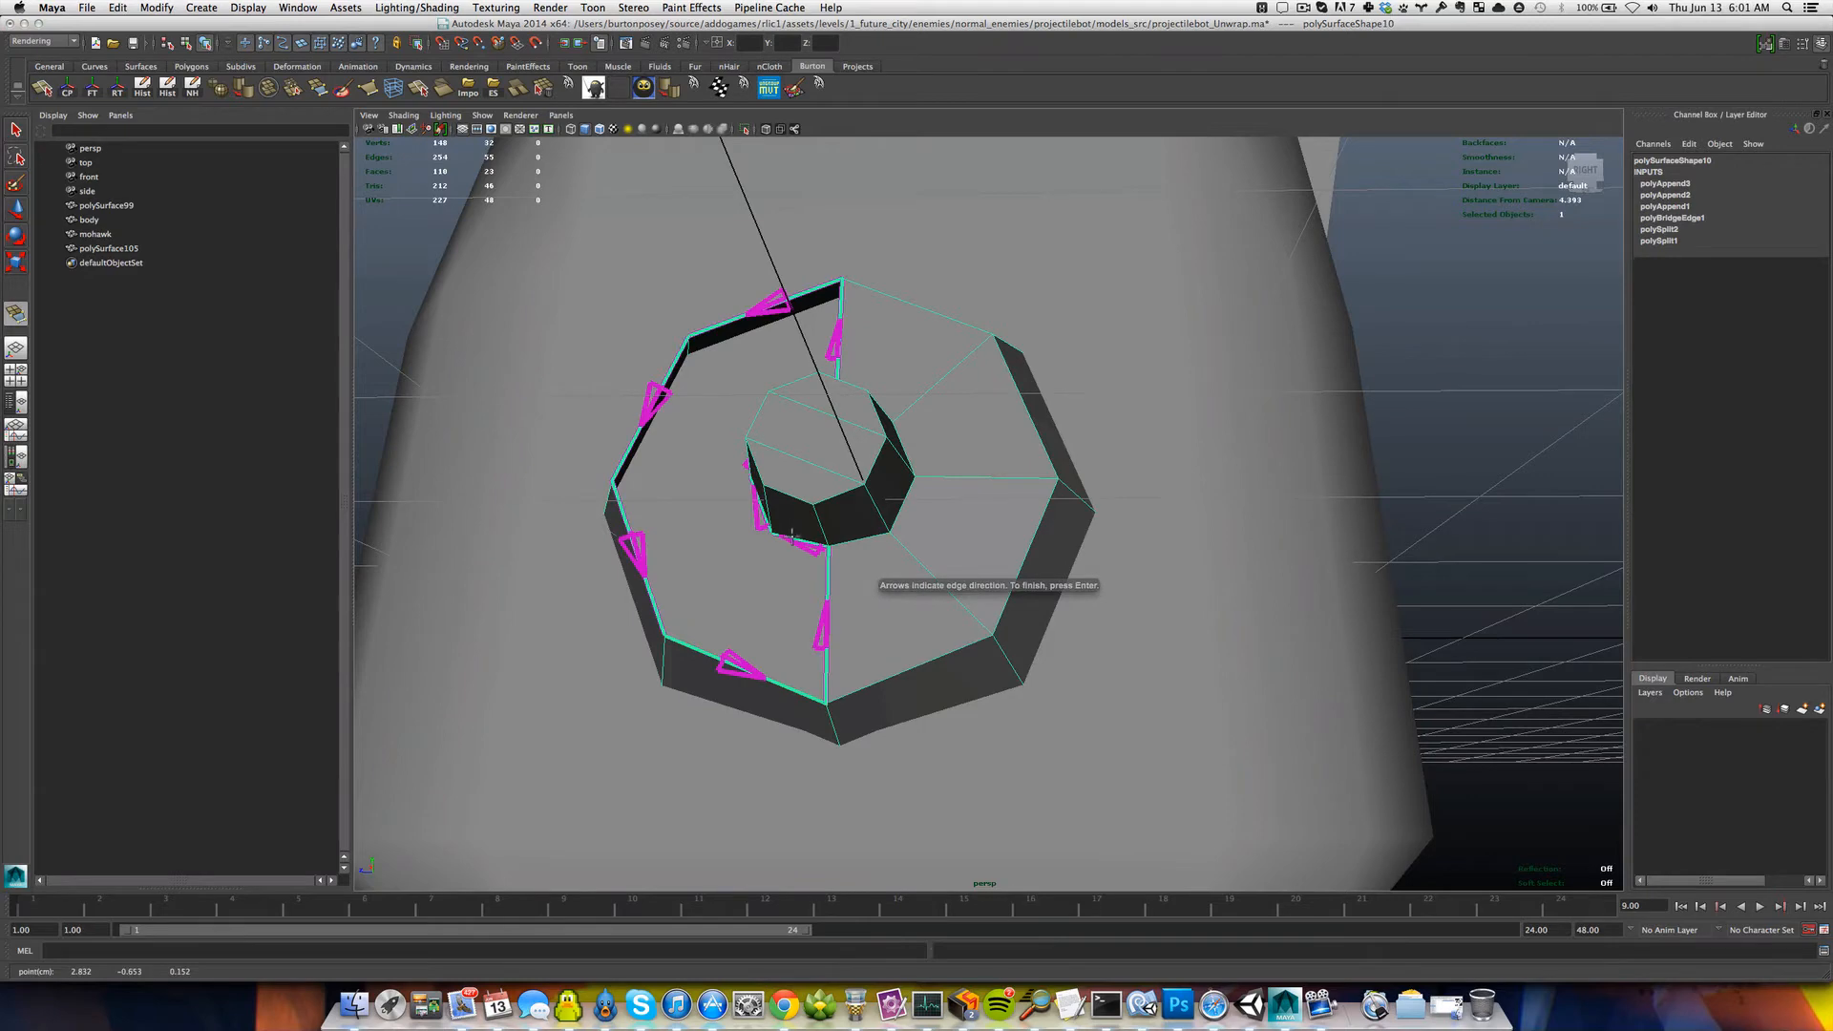
pyautogui.click(791, 536)
pyautogui.press('Return')
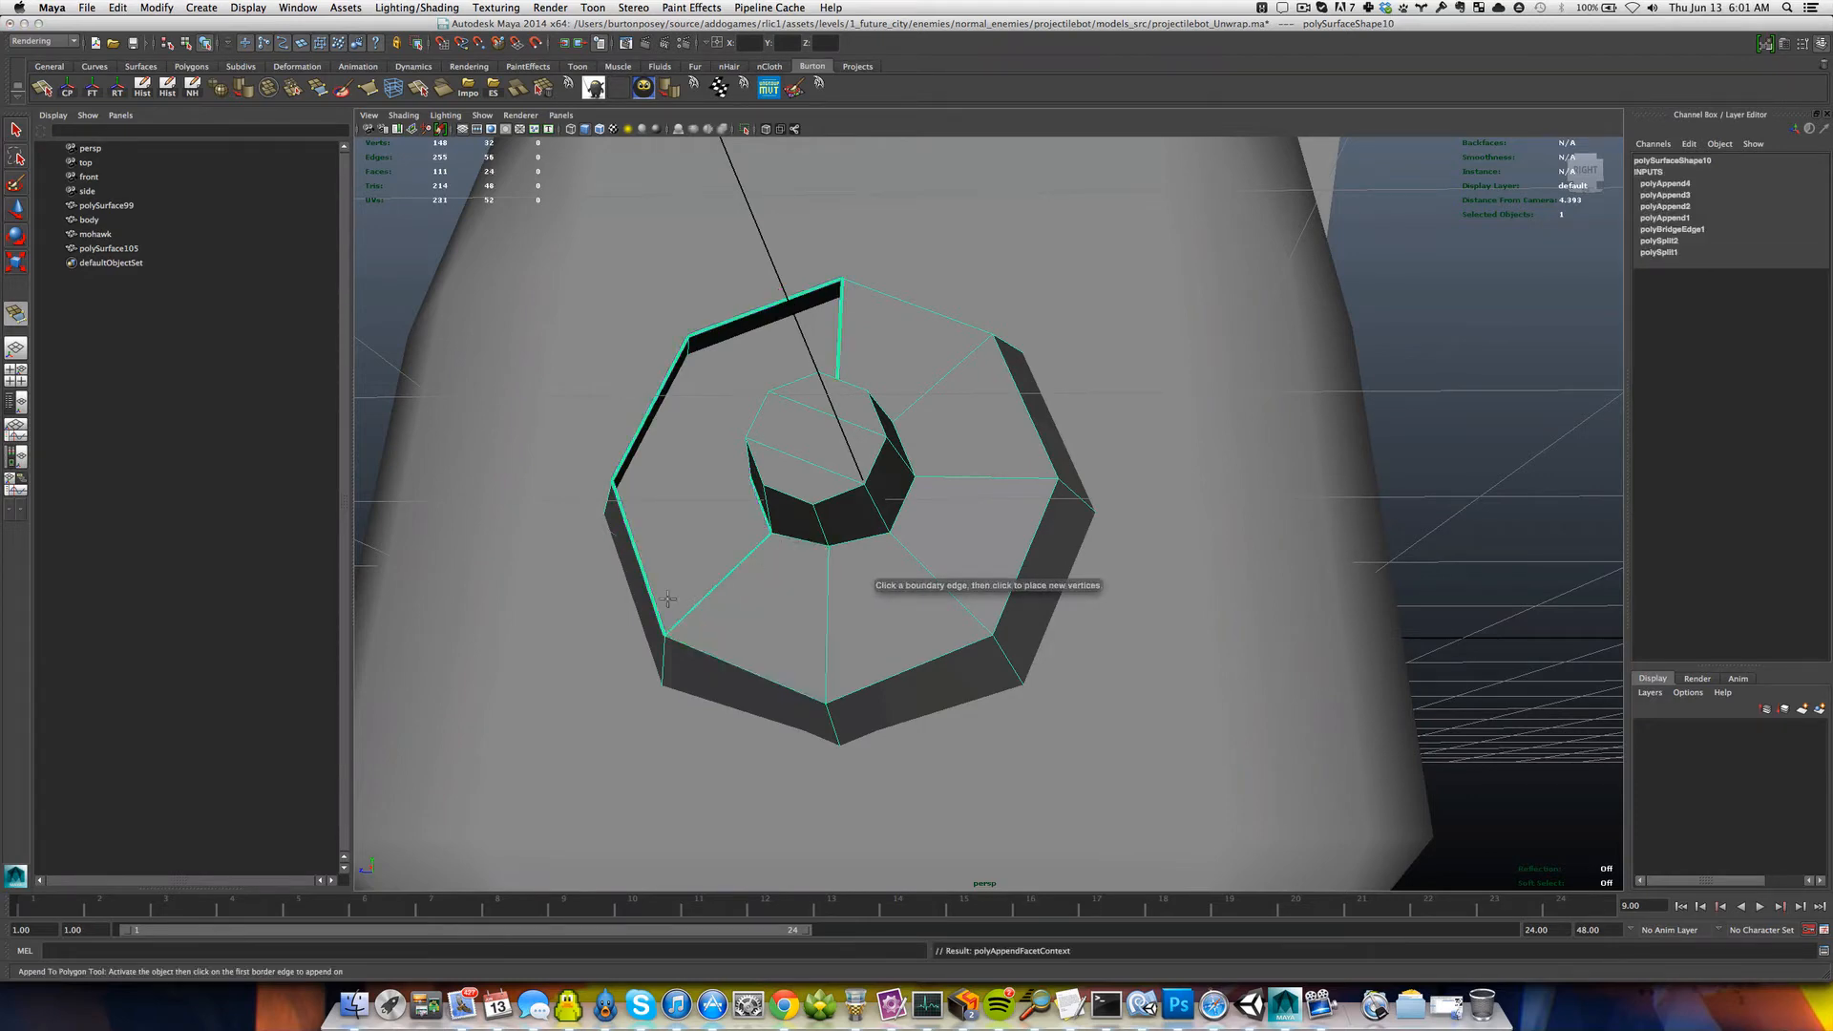
# Append two quads between rim and tip on the far side of the ring, continuing clockwise until one gap remains.
pyautogui.click(638, 558)
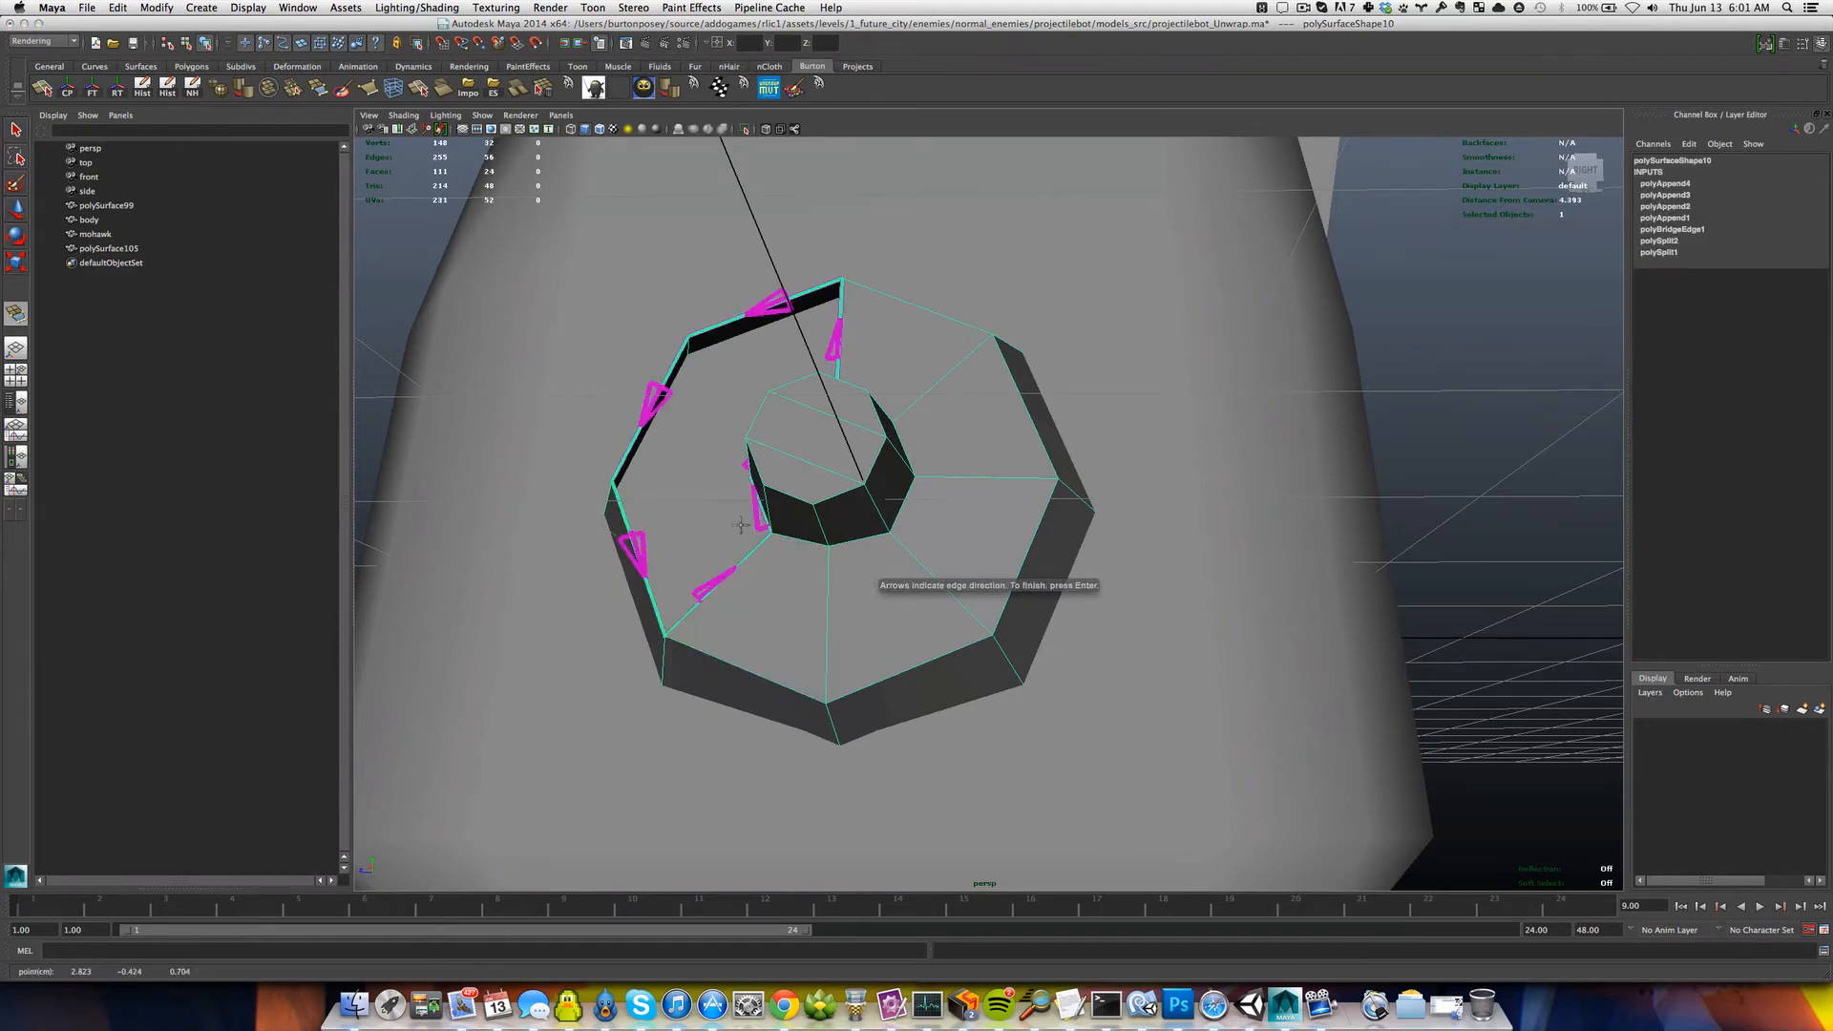
pyautogui.keyDown('alt'); pyautogui.moveTo(741, 525); pyautogui.dragTo(834, 528); pyautogui.keyUp('alt')
pyautogui.click(828, 520)
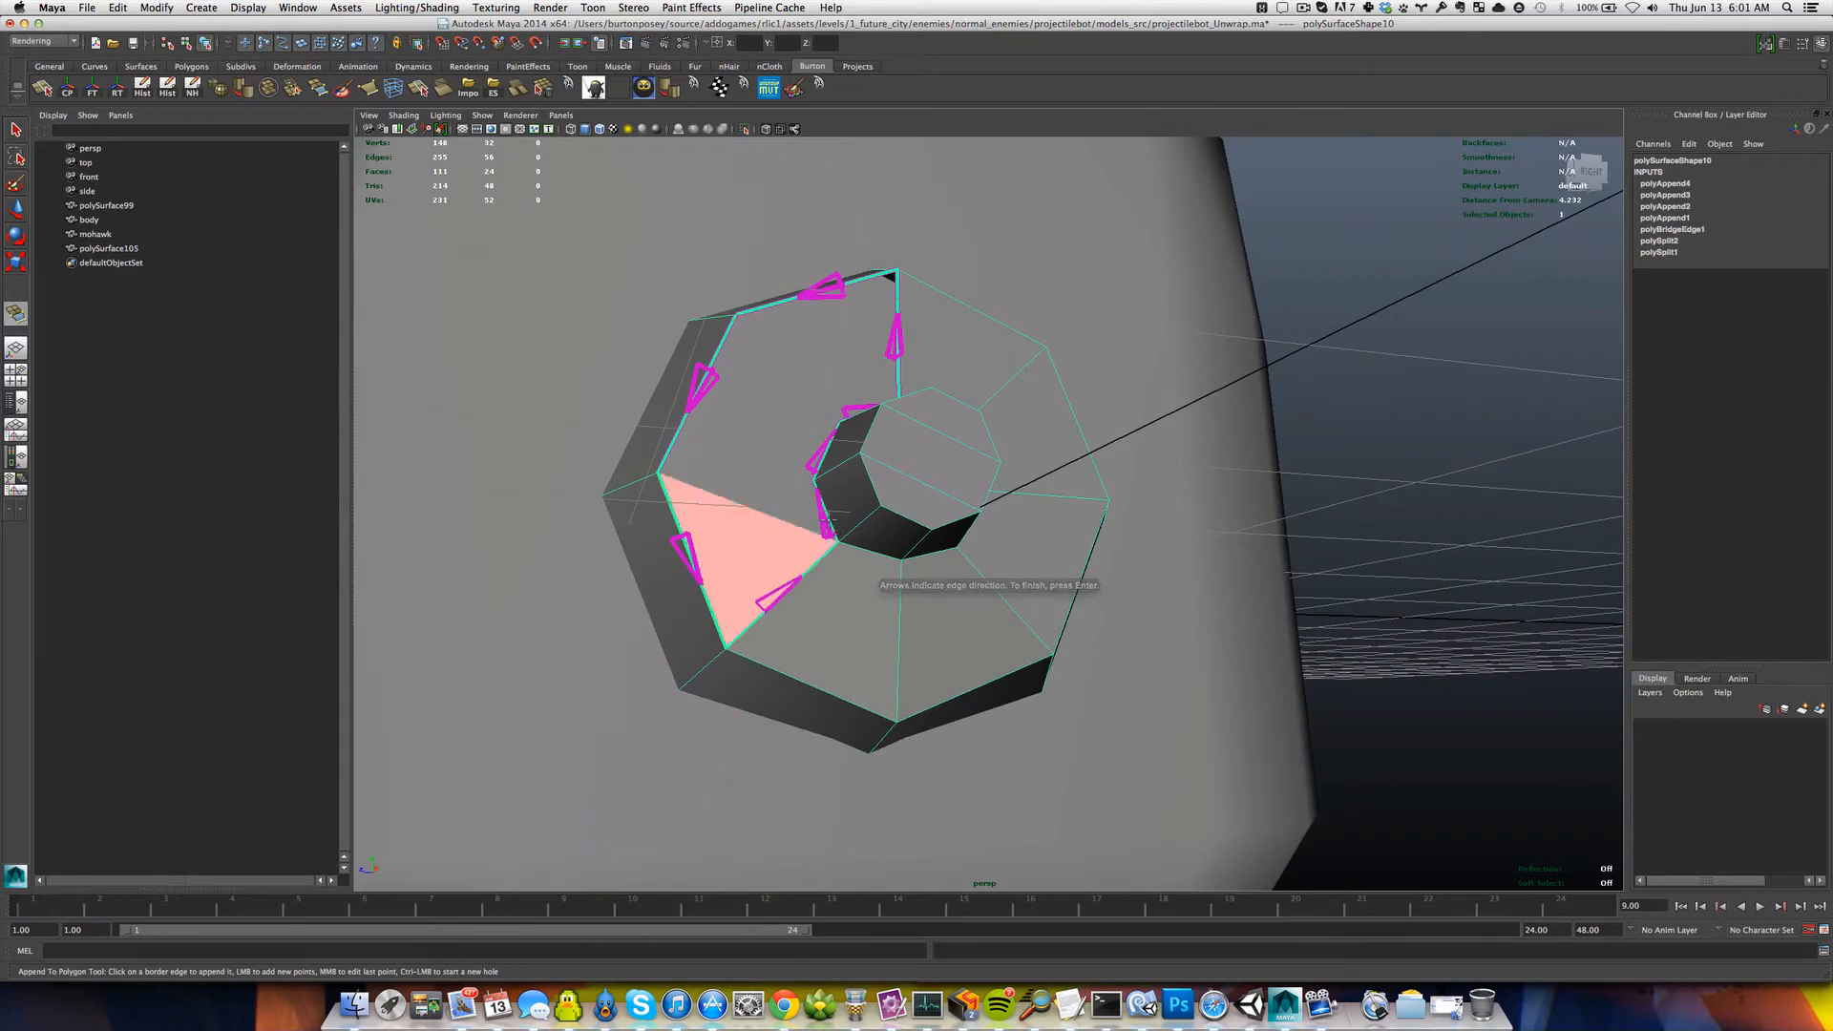
pyautogui.keyDown('alt'); pyautogui.moveTo(769, 556); pyautogui.dragTo(697, 515); pyautogui.keyUp('alt')
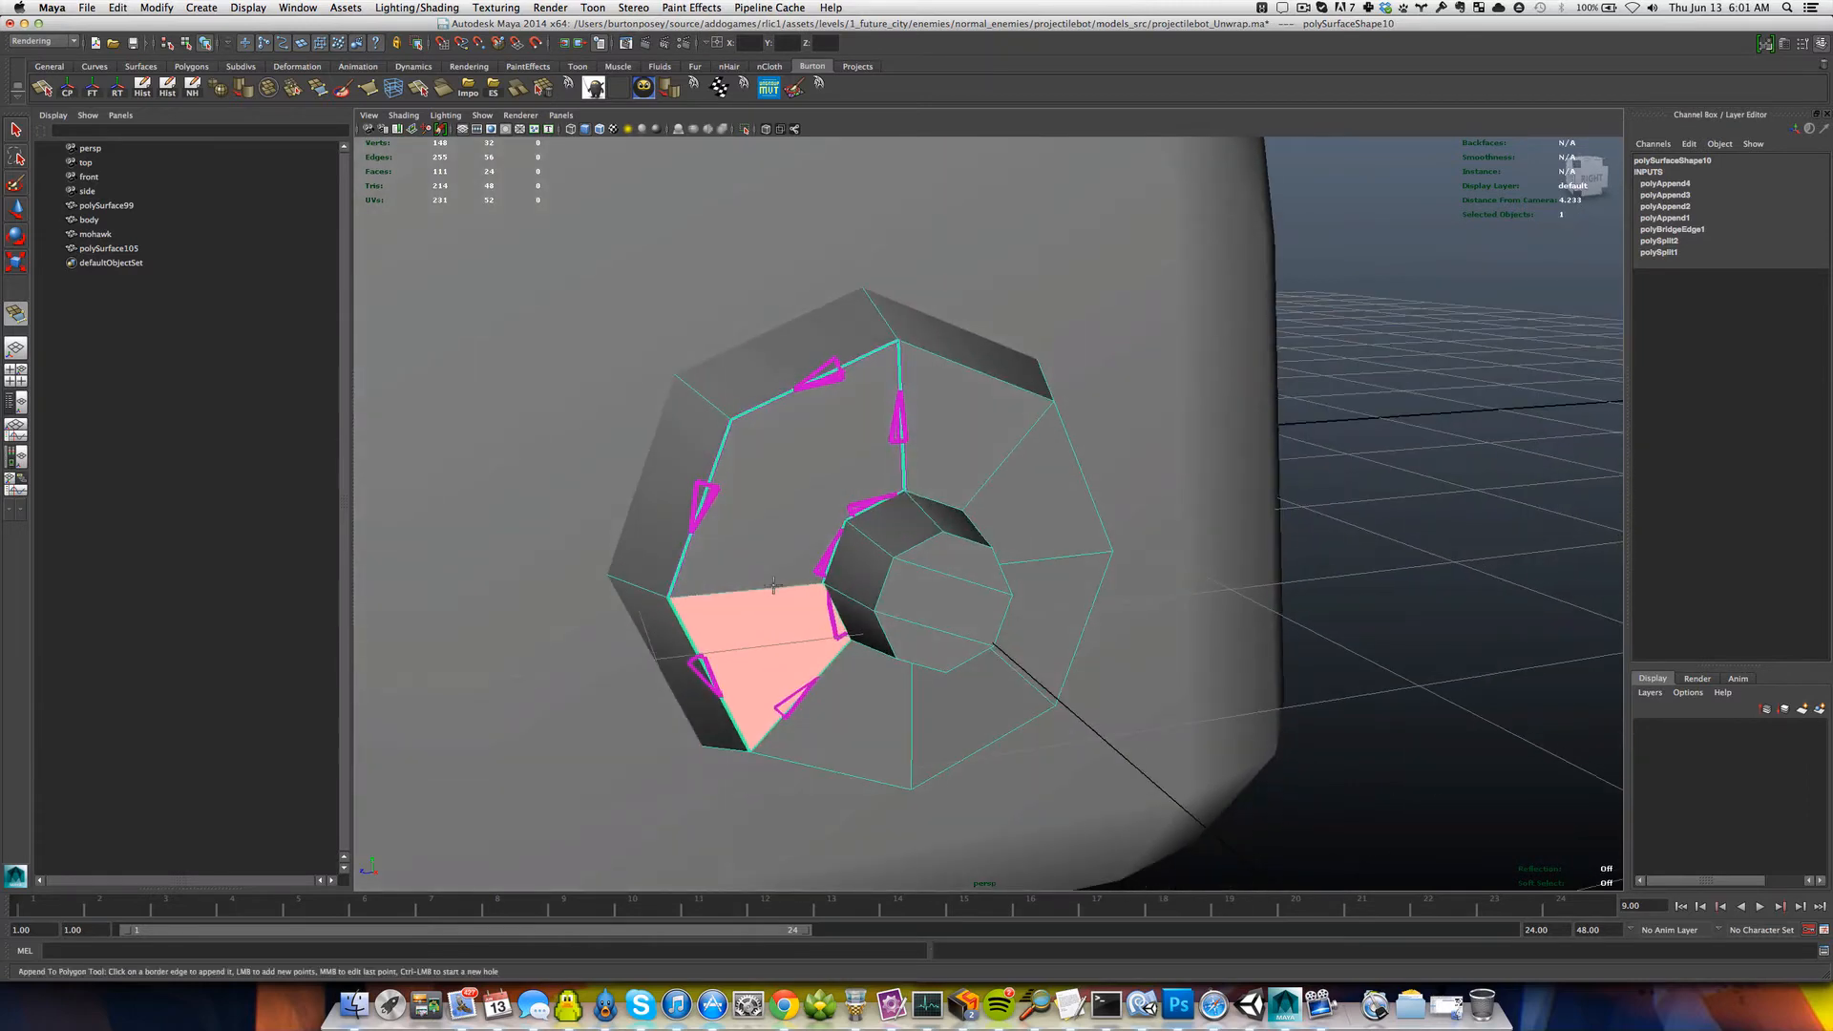
pyautogui.press('Return')
pyautogui.click(708, 501)
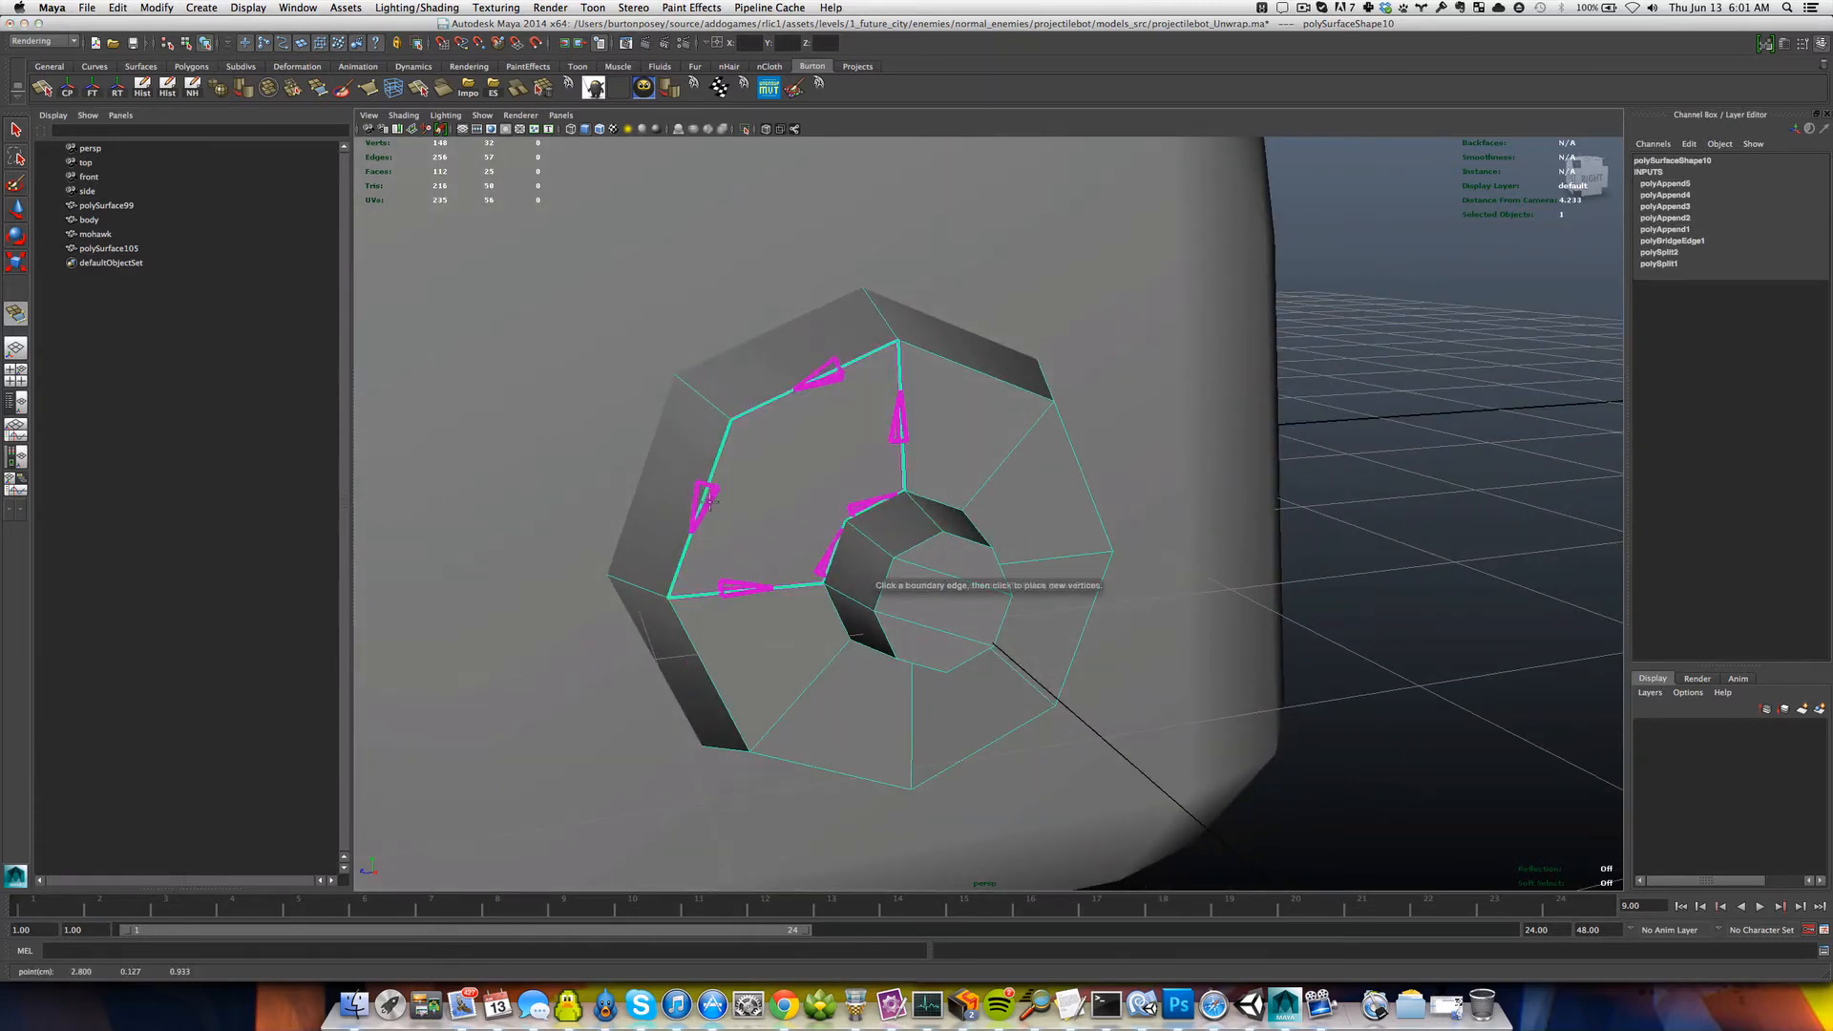
pyautogui.click(833, 547)
pyautogui.press('Return')
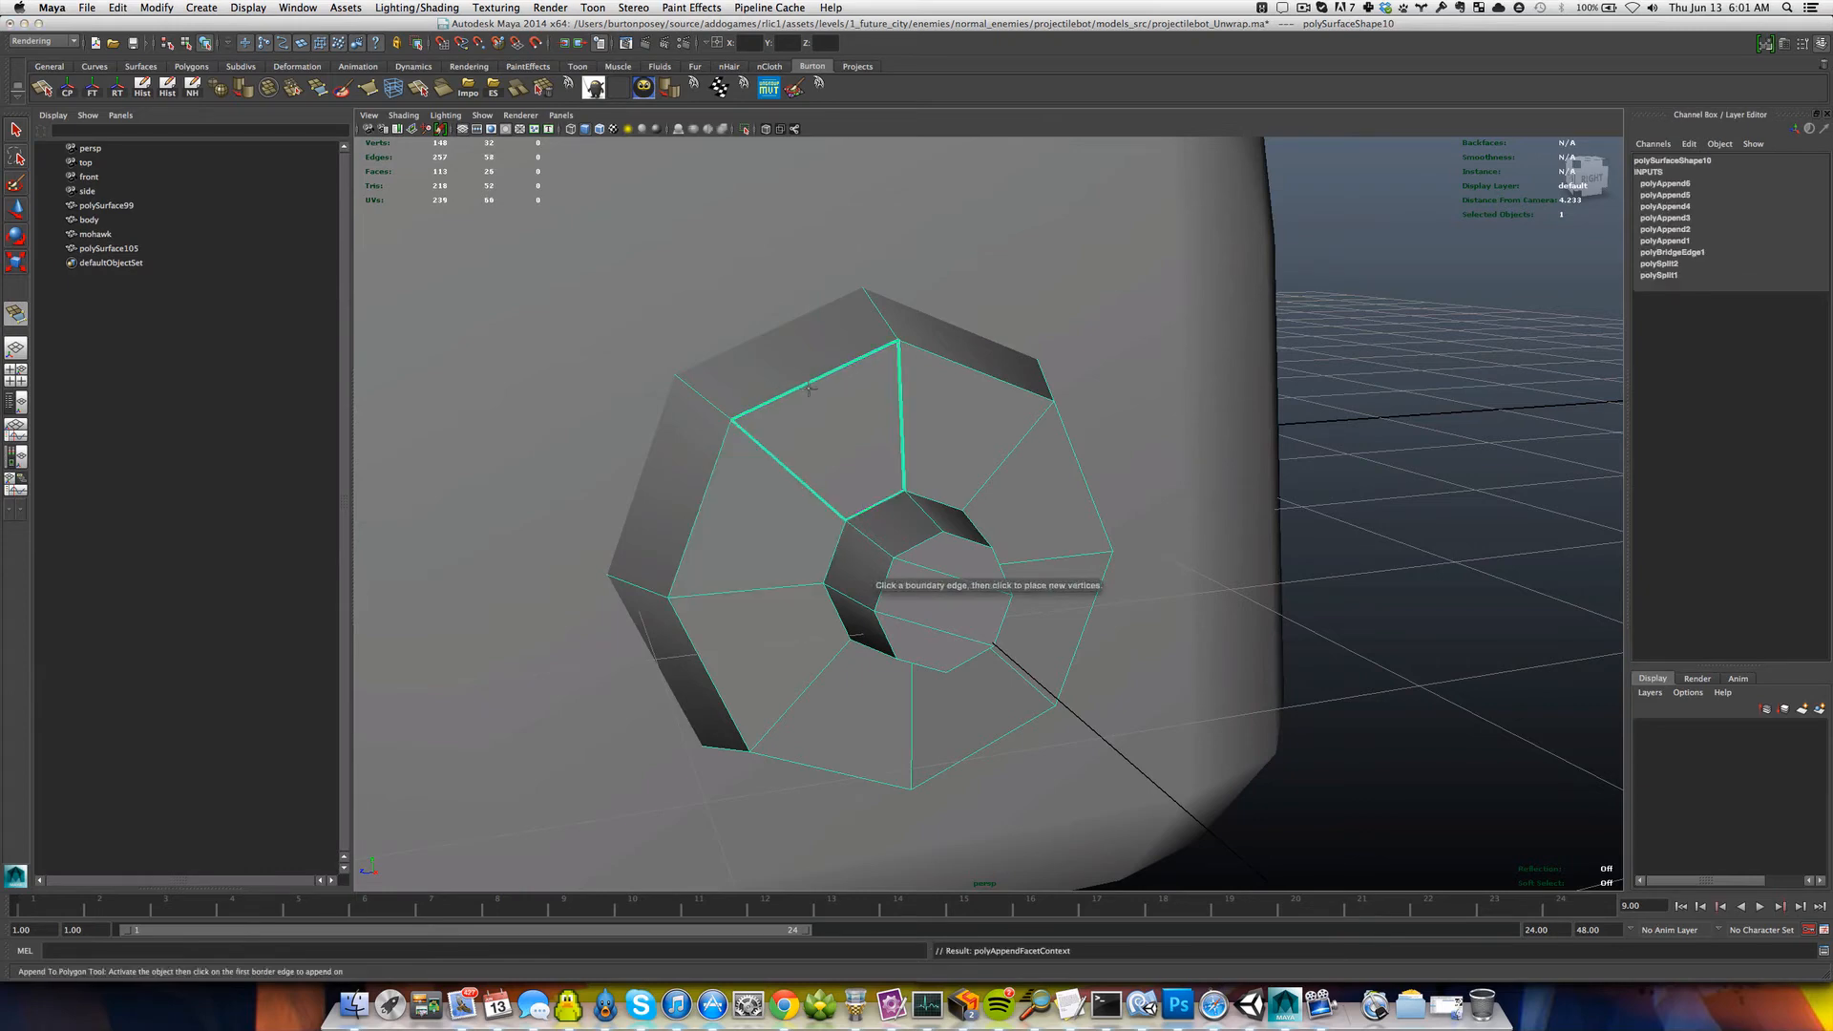
# Close the last gap between the outer rim and the tip's base by filling the hole from its border edges.
pyautogui.rightClick(807, 383)
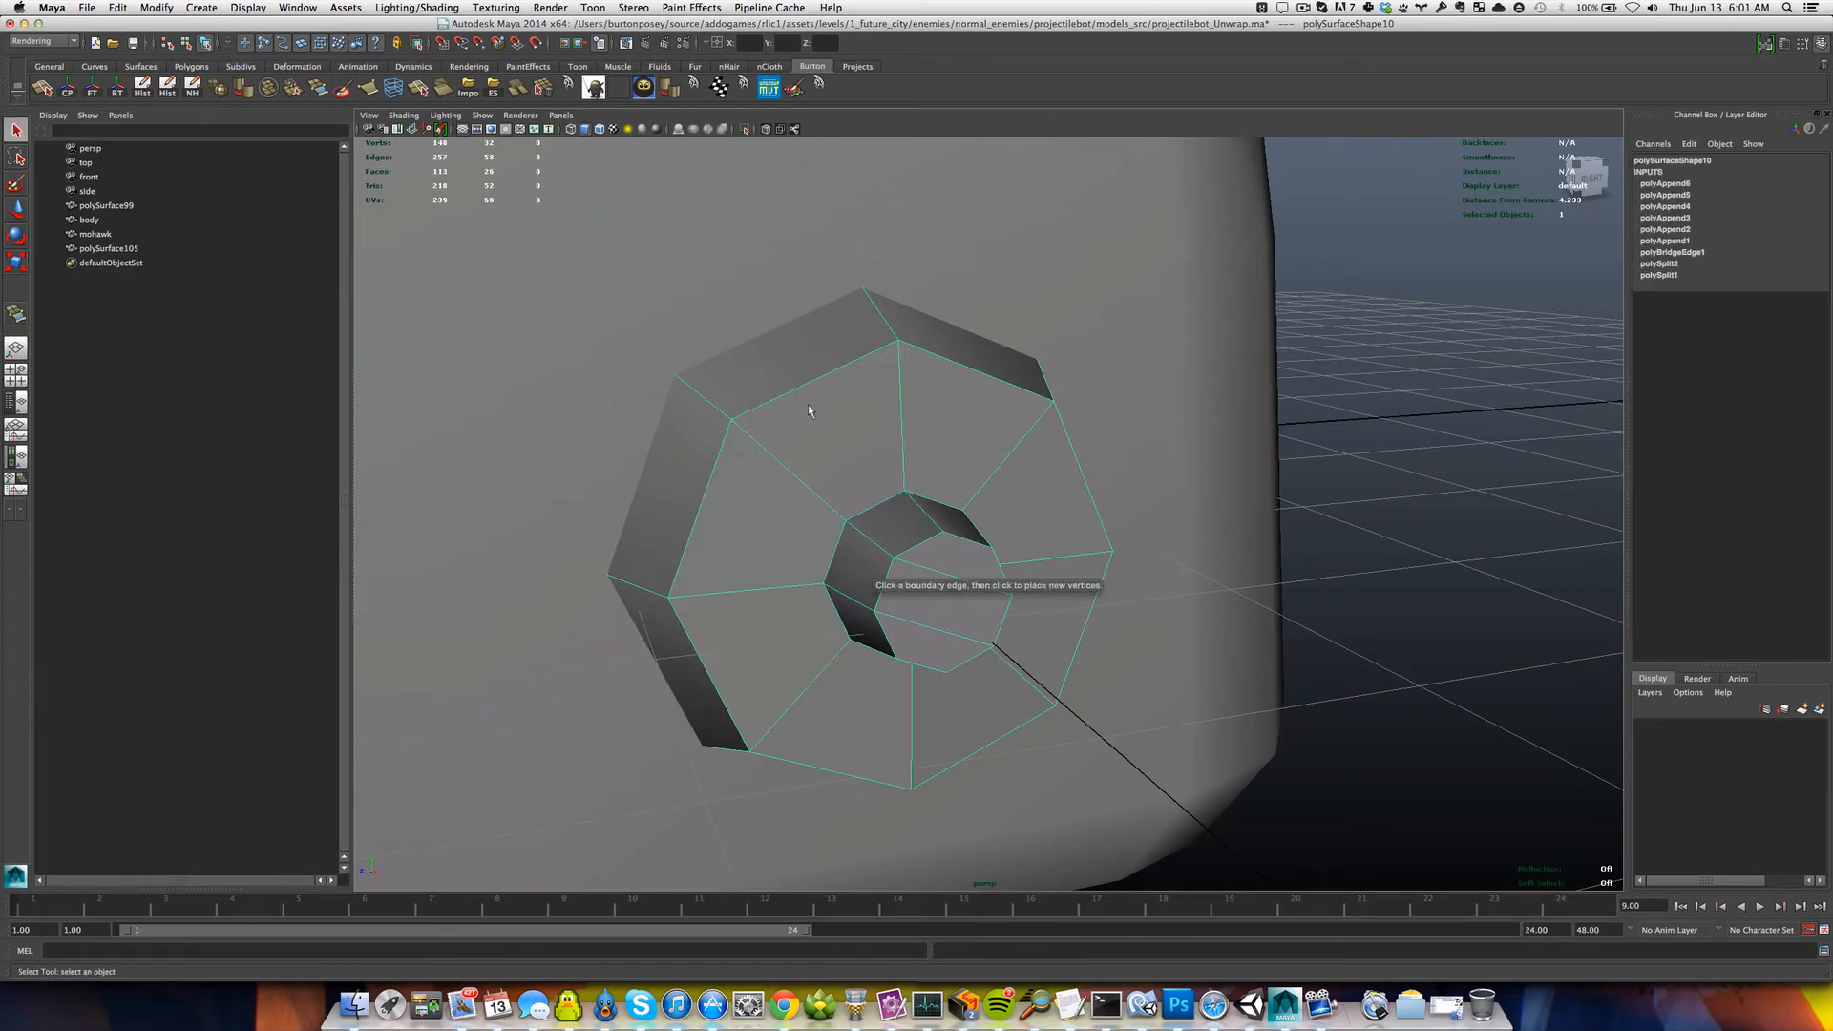
pyautogui.keyDown('alt'); pyautogui.moveTo(810, 404); pyautogui.dragTo(734, 355); pyautogui.keyUp('alt')
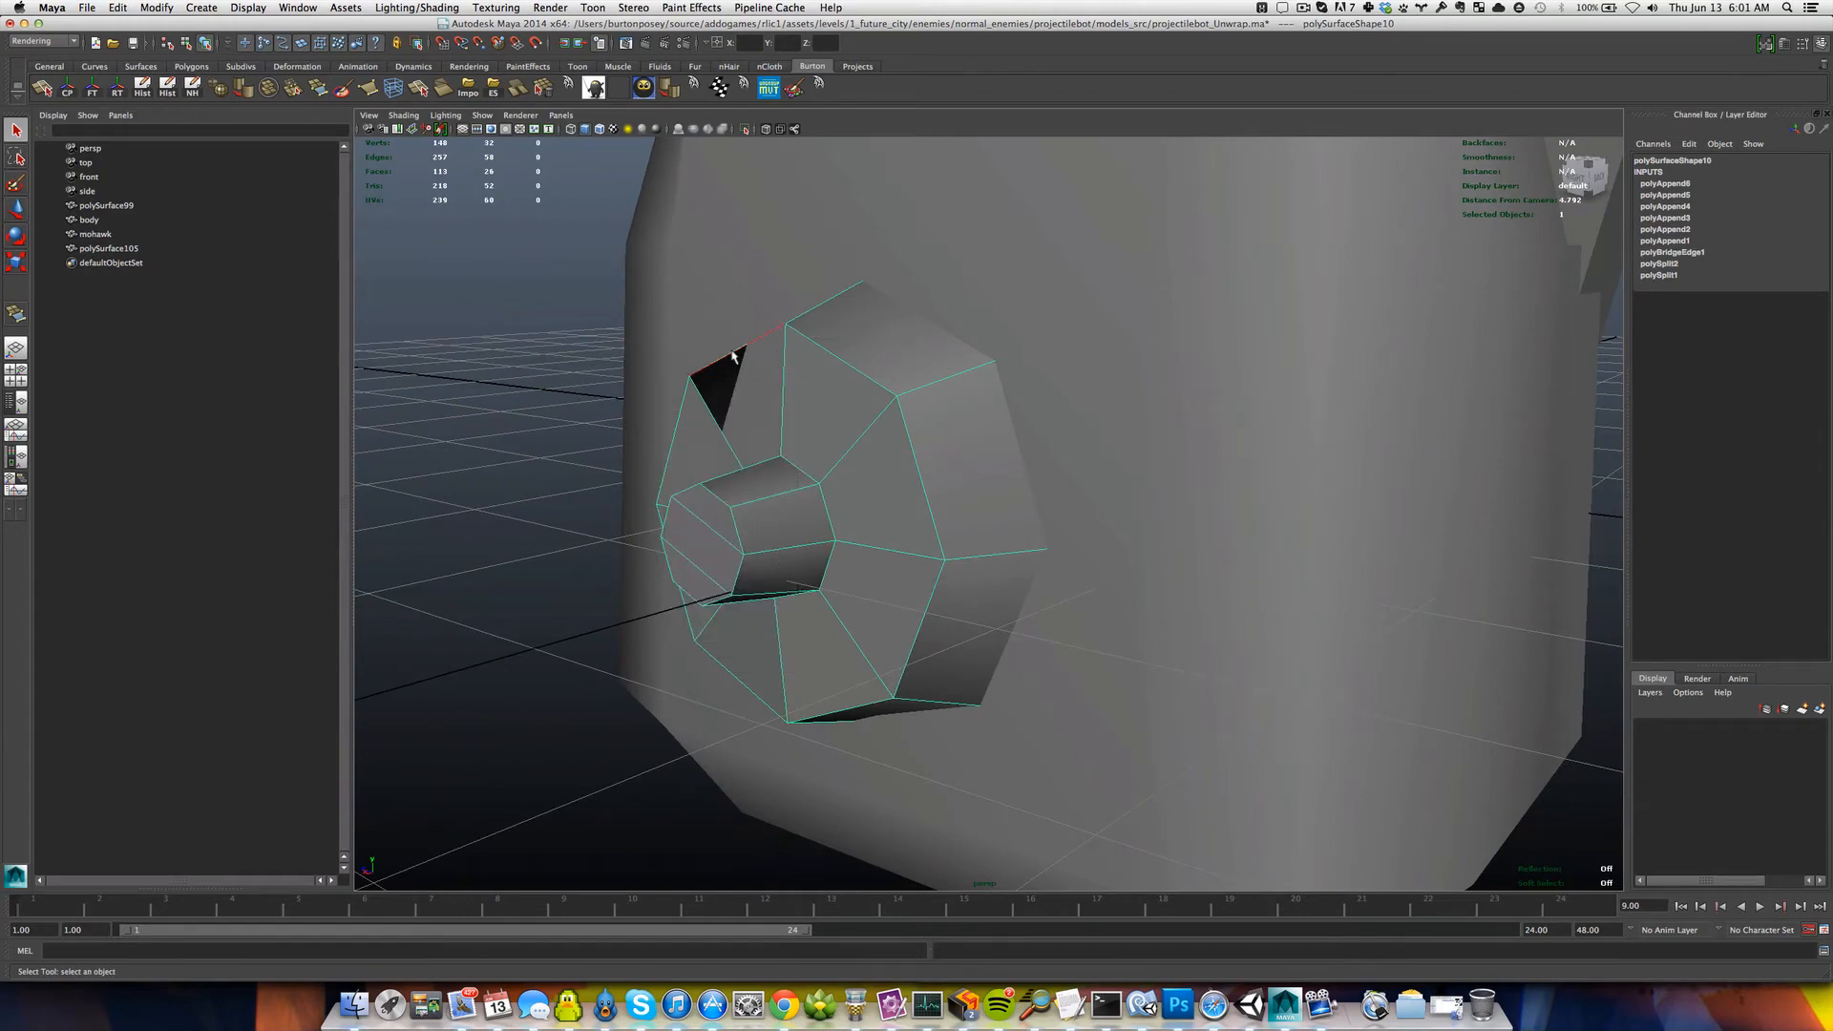
pyautogui.click(733, 357)
pyautogui.keyDown('shift'); pyautogui.rightClick(734, 356); pyautogui.keyUp('shift')
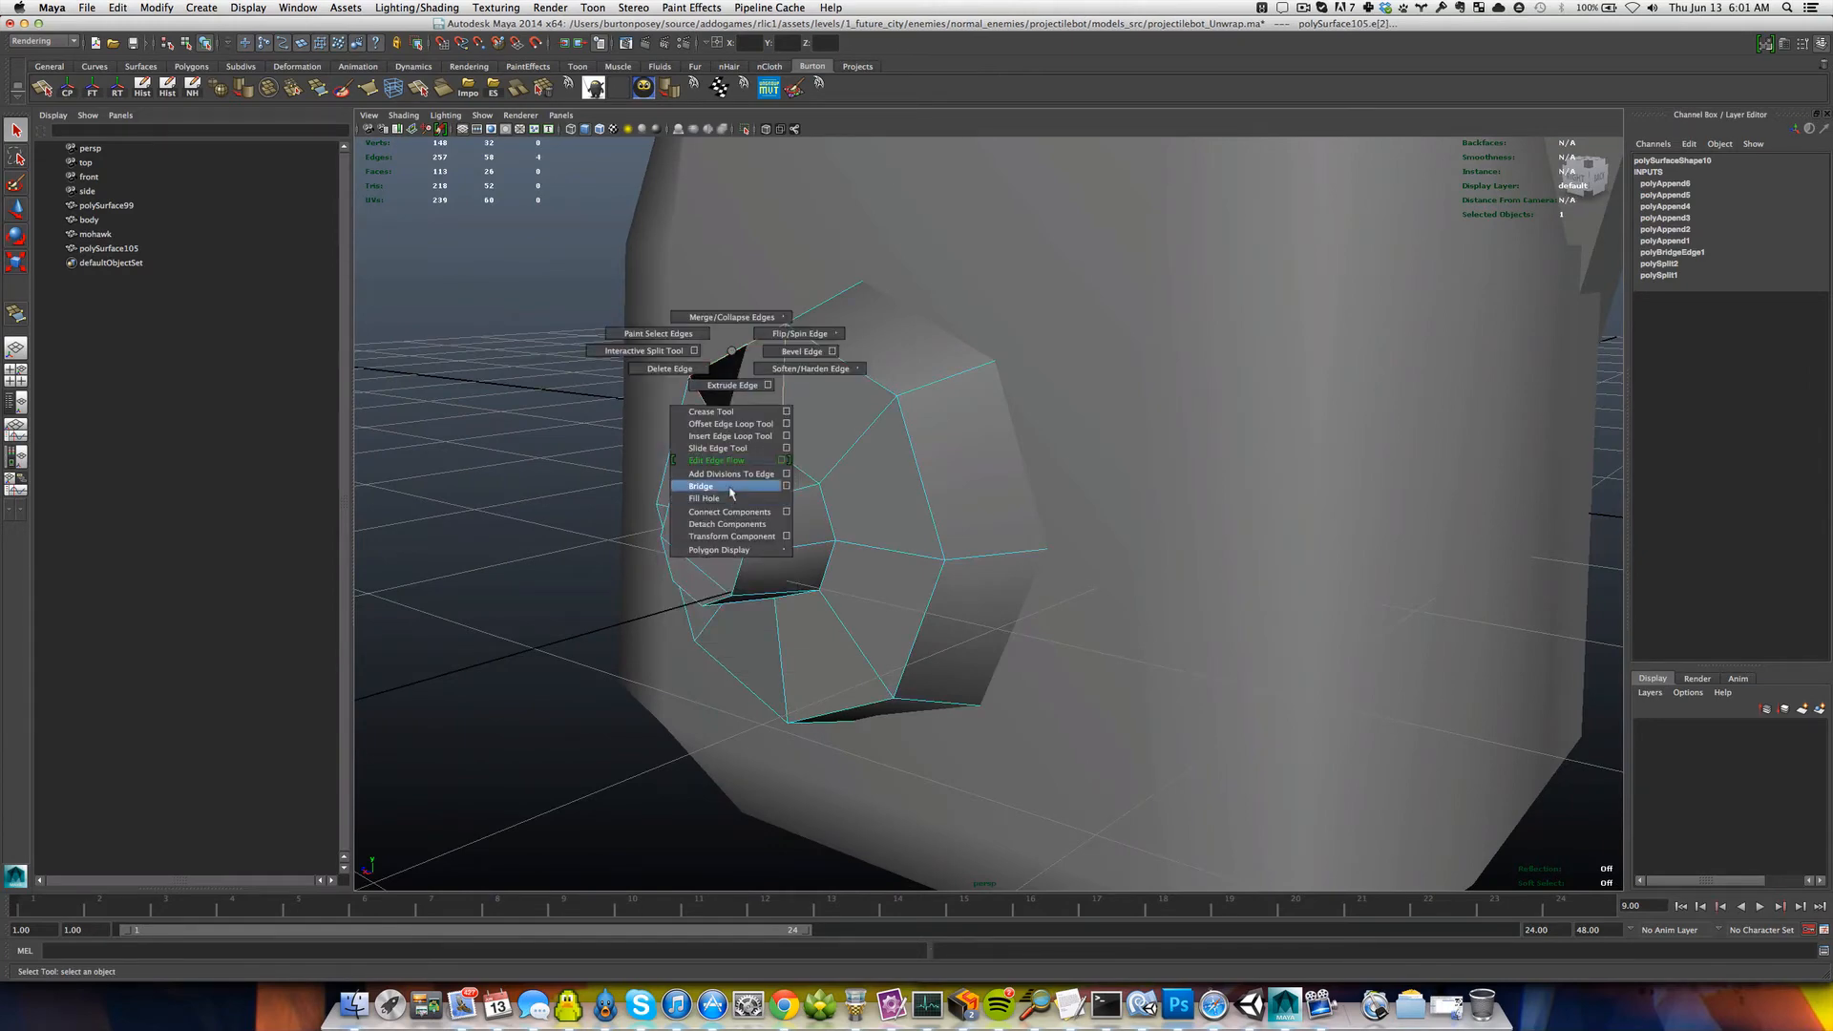
pyautogui.click(704, 498)
pyautogui.keyDown('alt'); pyautogui.moveTo(731, 492); pyautogui.dragTo(818, 426); pyautogui.keyUp('alt')
pyautogui.click(808, 475)
pyautogui.keyDown('shift'); pyautogui.rightClick(823, 429); pyautogui.keyUp('shift')
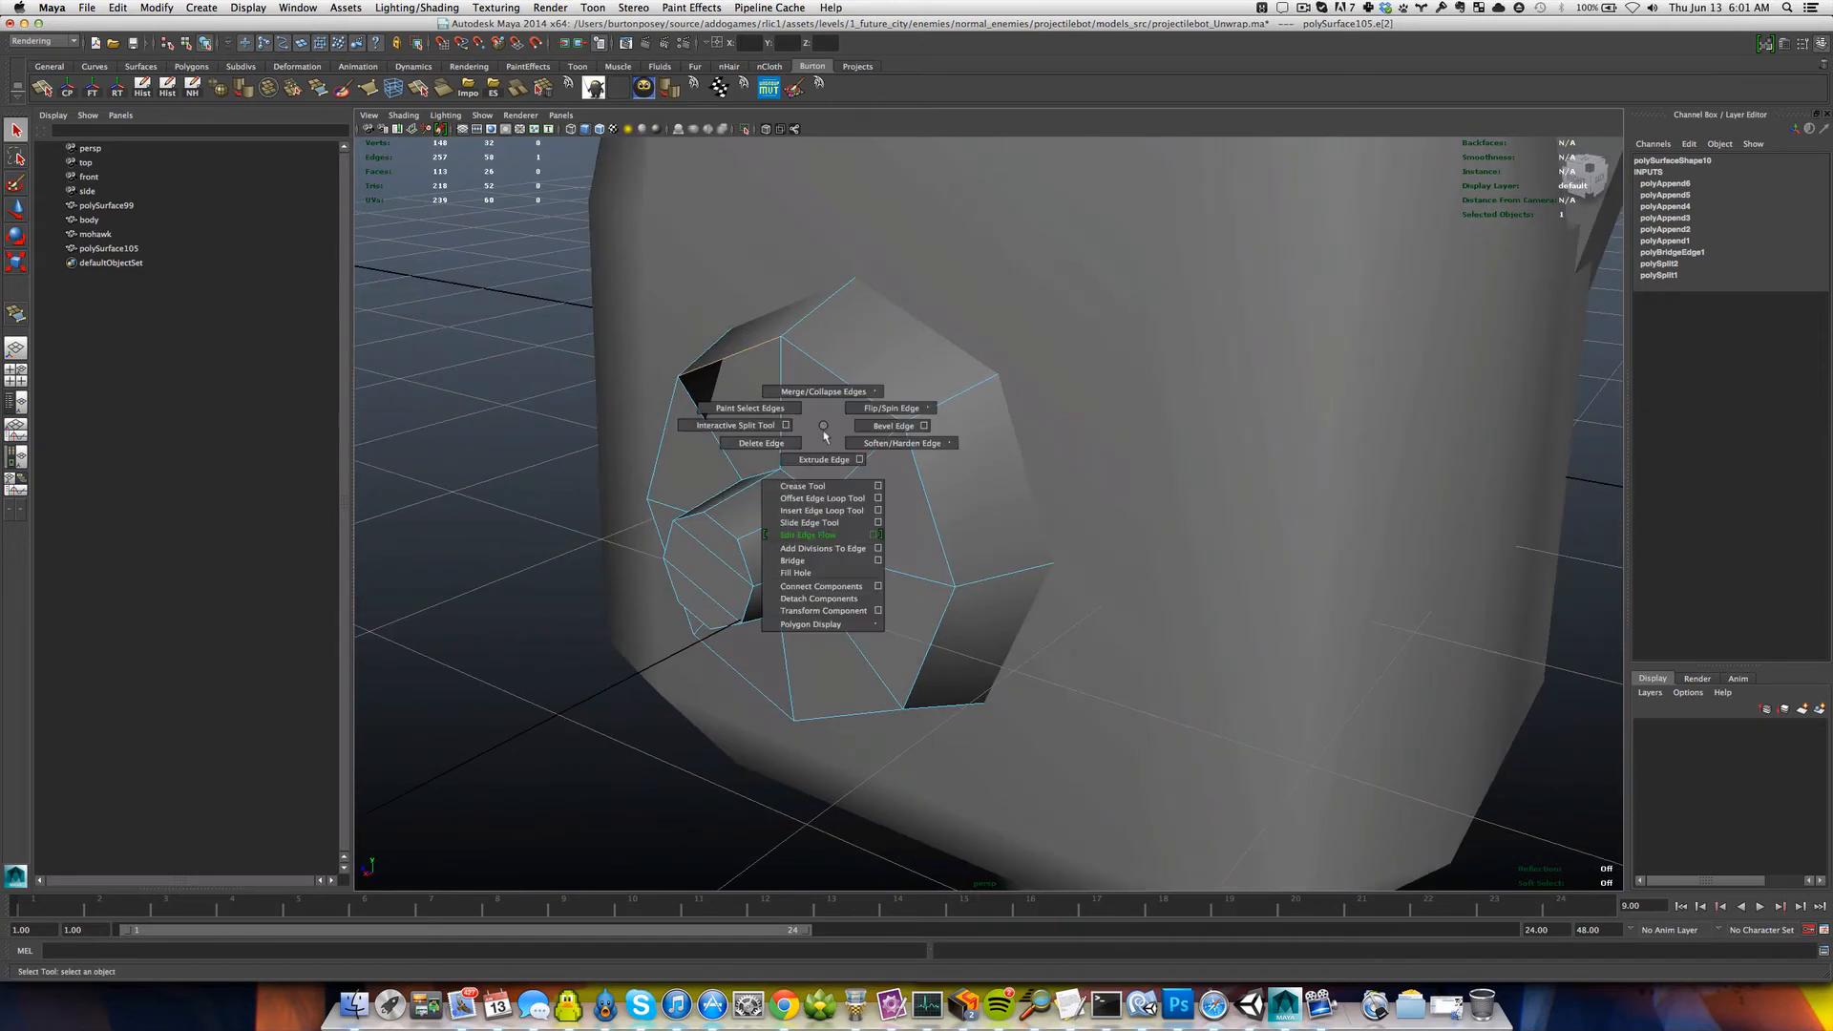
pyautogui.doubleClick(742, 357)
pyautogui.keyDown('shift'); pyautogui.rightClick(850, 400); pyautogui.keyUp('shift')
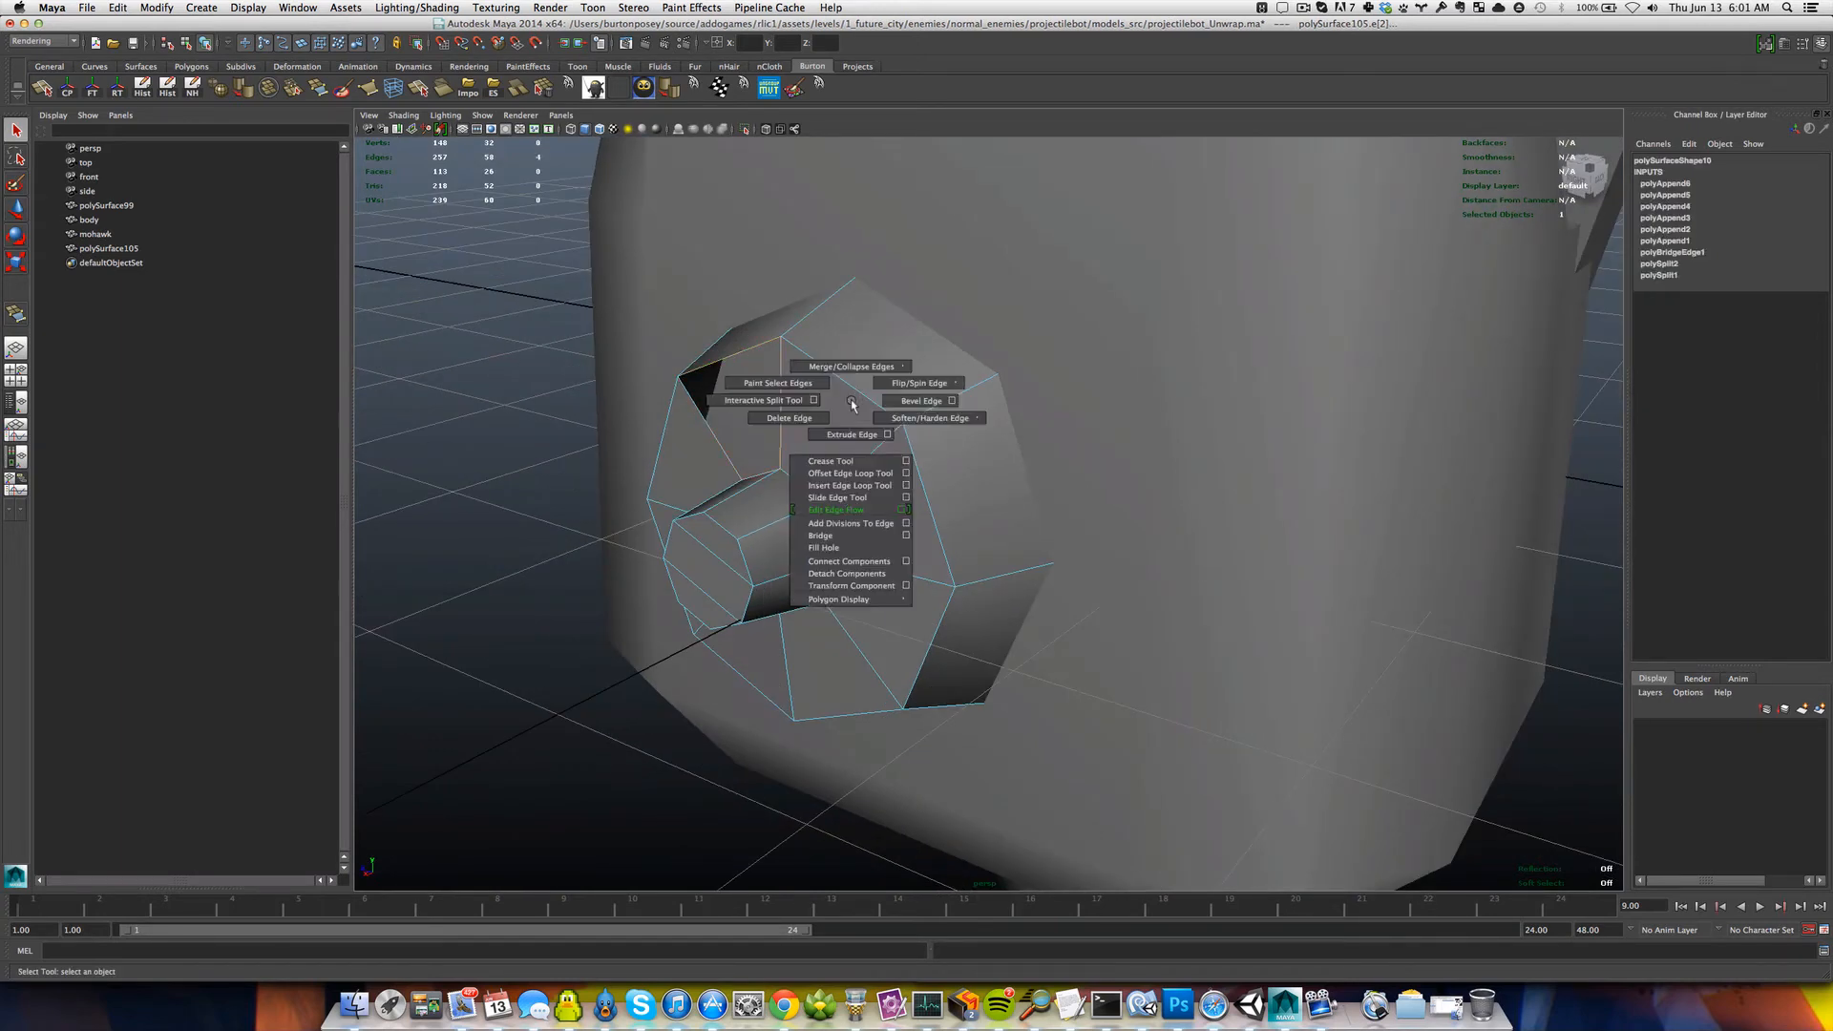
pyautogui.click(846, 549)
pyautogui.keyDown('alt'); pyautogui.moveTo(777, 450); pyautogui.dragTo(831, 470); pyautogui.keyUp('alt')
# Select the edges of the closed ring part and apply a soften/harden edge operation to them.
pyautogui.click(833, 469)
pyautogui.press('F10')
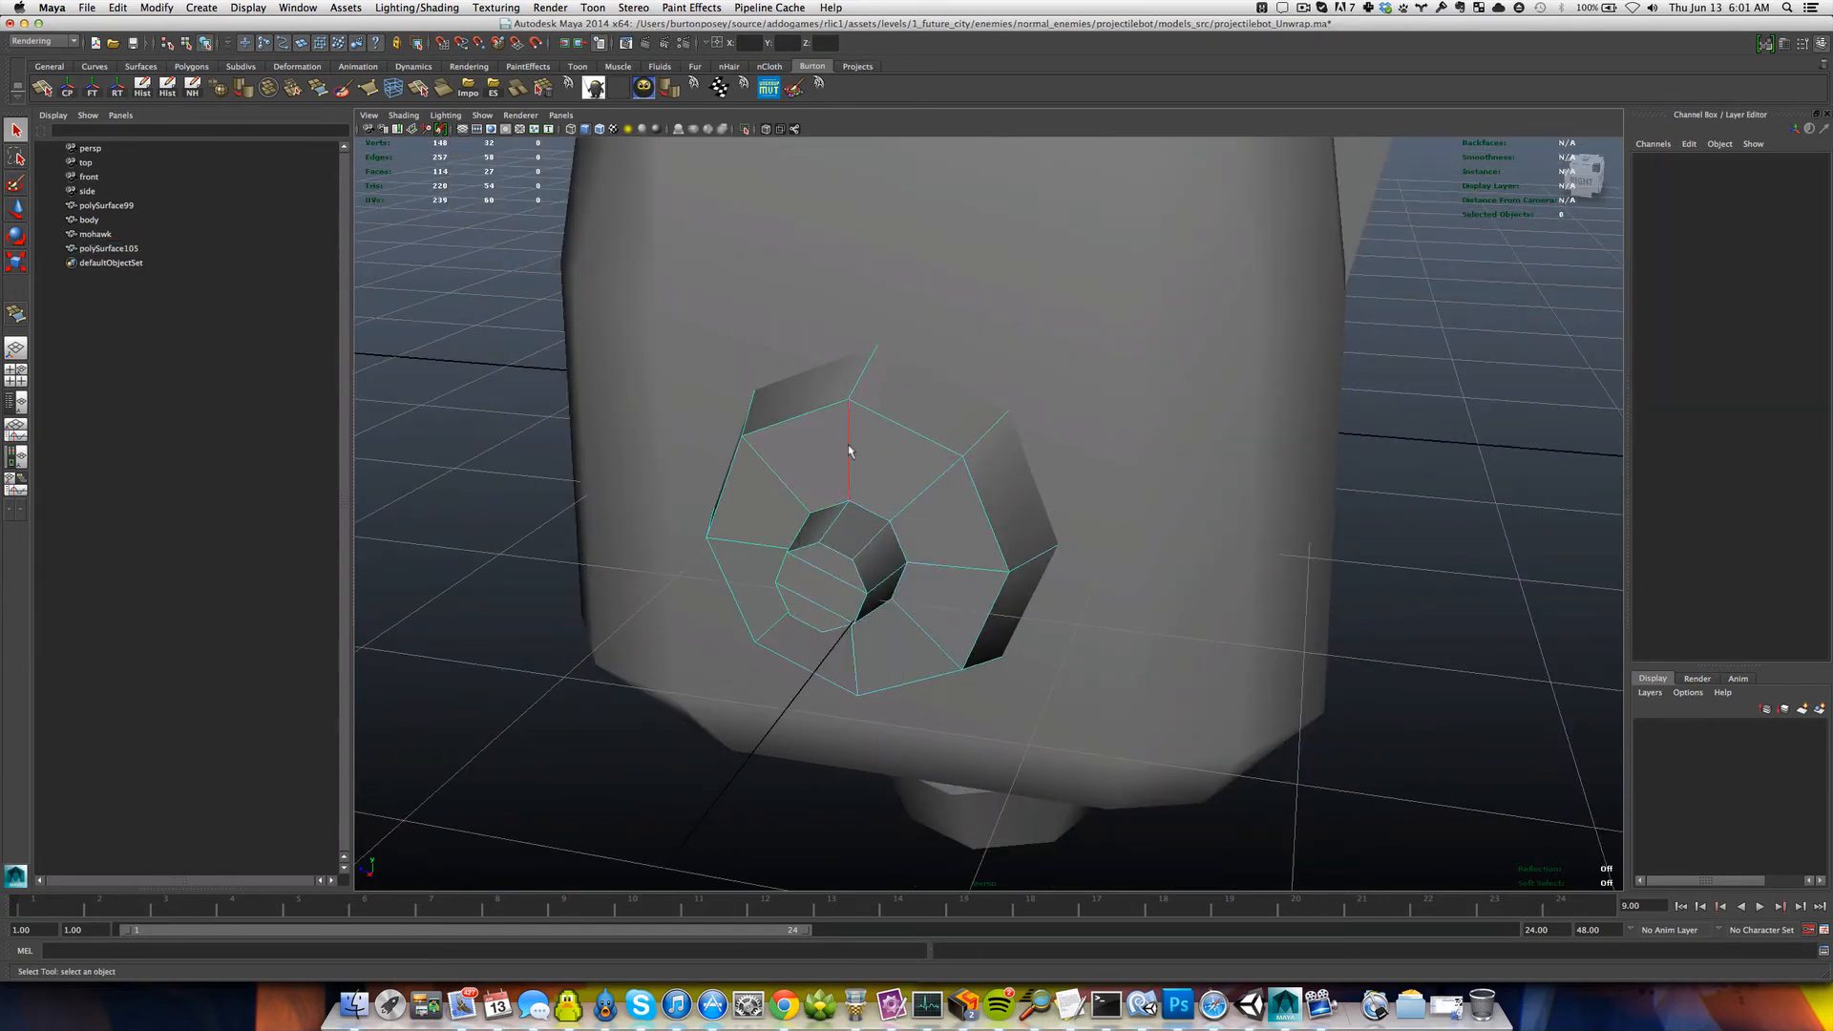
pyautogui.click(848, 450)
pyautogui.keyDown('ctrl'); pyautogui.moveTo(889, 448); pyautogui.dragTo(560, 462, button='right'); pyautogui.keyUp('ctrl')
pyautogui.click(561, 462)
pyautogui.keyDown('alt'); pyautogui.moveTo(560, 462); pyautogui.dragTo(859, 562); pyautogui.keyUp('alt')
pyautogui.click(859, 562)
# Examine the ring part's open back from inside the body, selecting its border edge loop.
pyautogui.keyDown('alt'); pyautogui.moveTo(728, 573); pyautogui.dragTo(884, 569); pyautogui.keyUp('alt')
pyautogui.scroll(5, 884, 569)
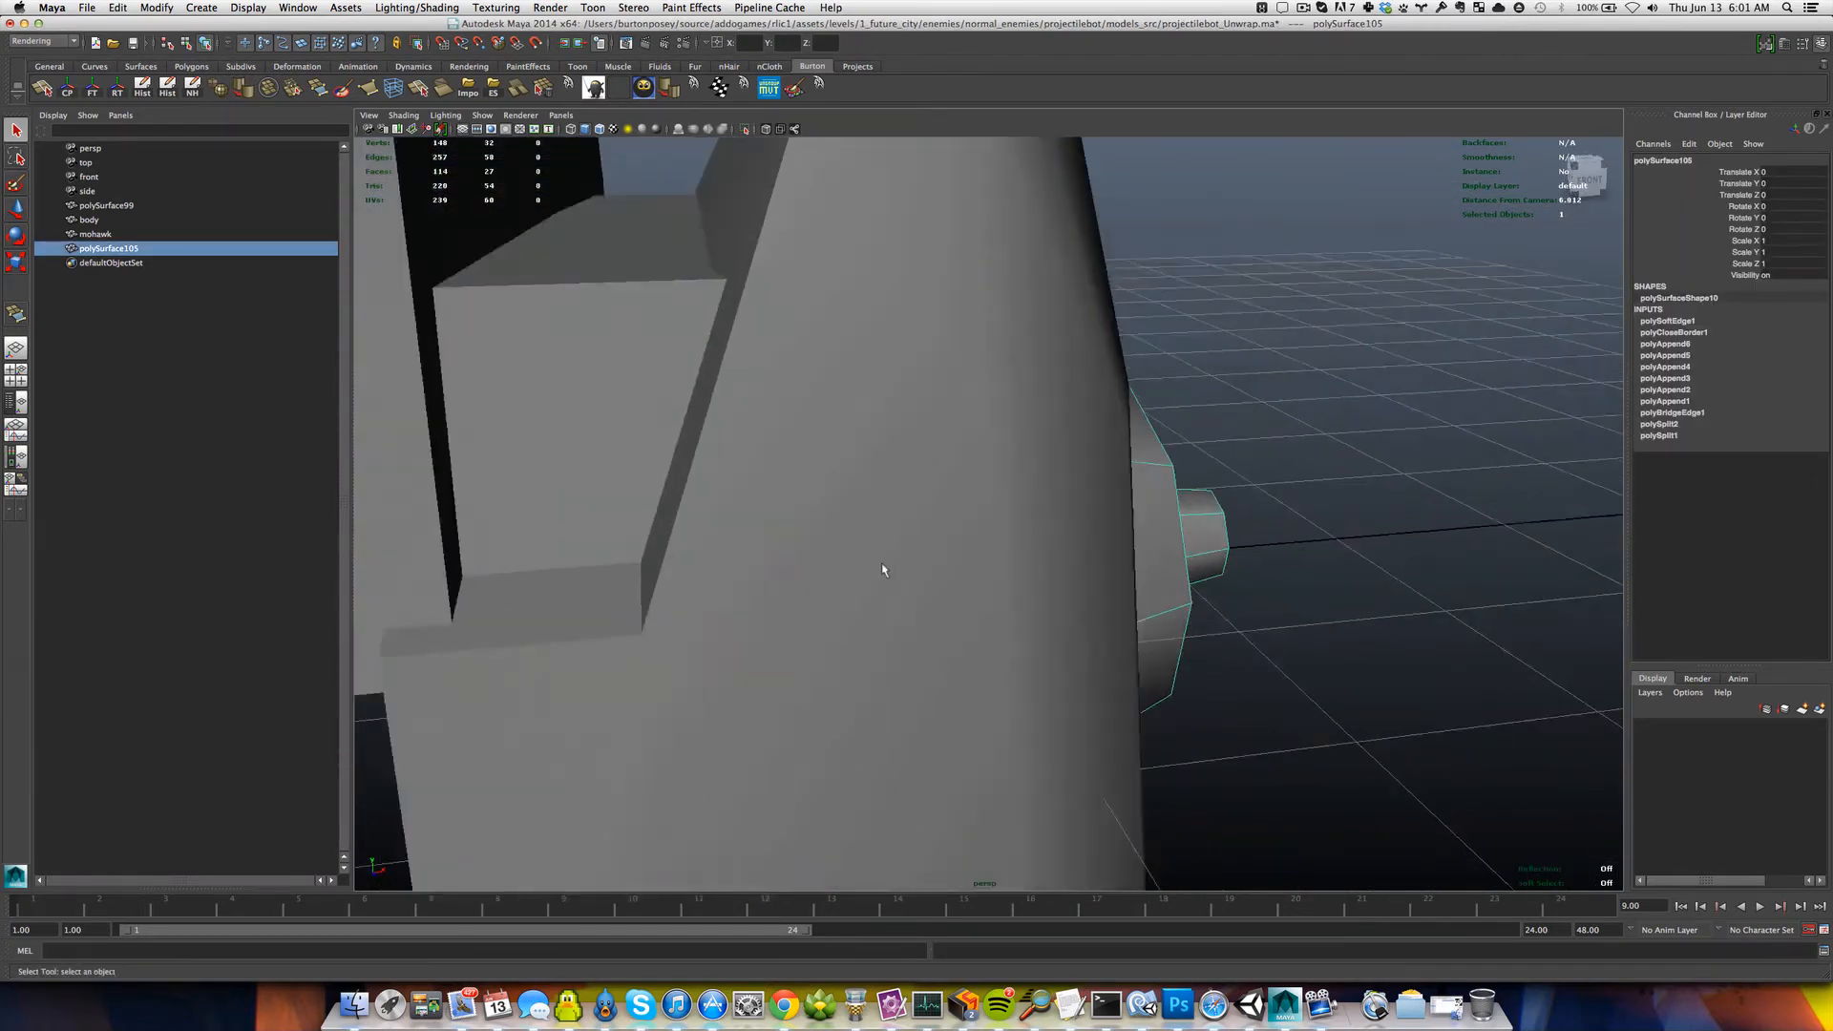
pyautogui.scroll(-4, 892, 570)
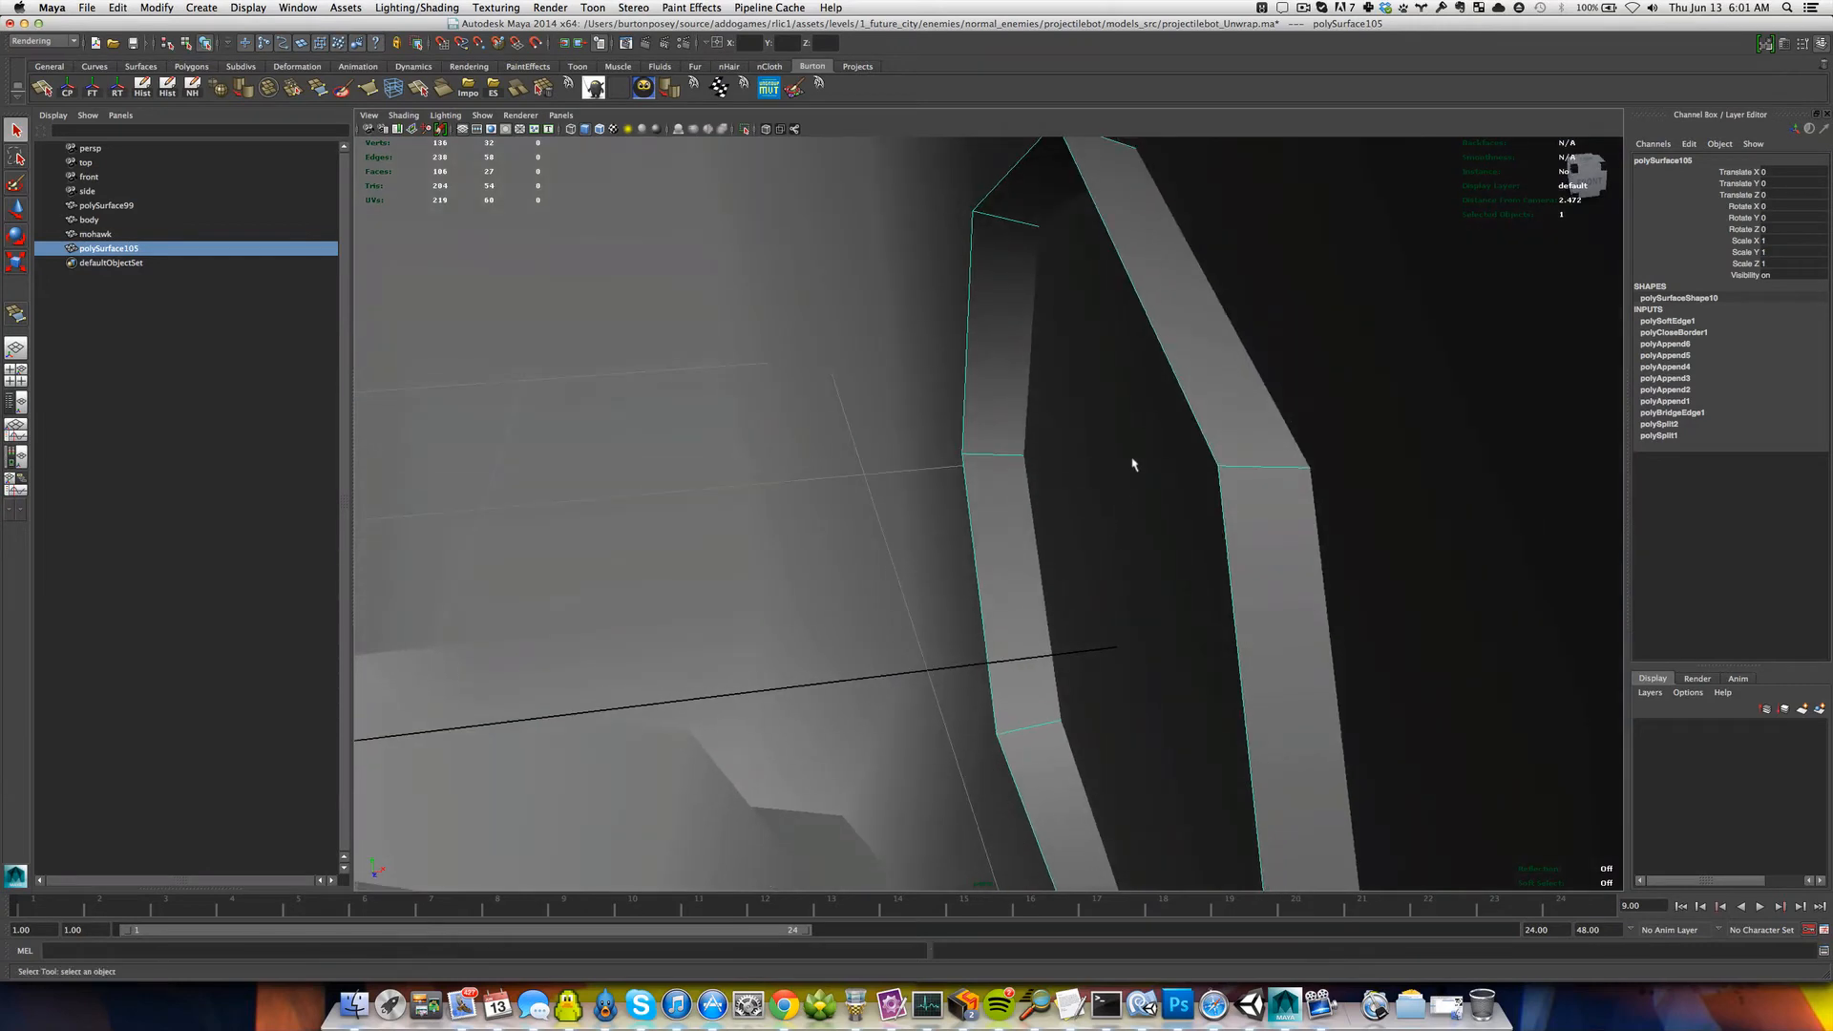
pyautogui.keyDown('alt'); pyautogui.moveTo(1134, 464); pyautogui.dragTo(1089, 462); pyautogui.keyUp('alt')
pyautogui.moveTo(1132, 439); pyautogui.dragTo(1132, 403, button='right')
pyautogui.click(1088, 412)
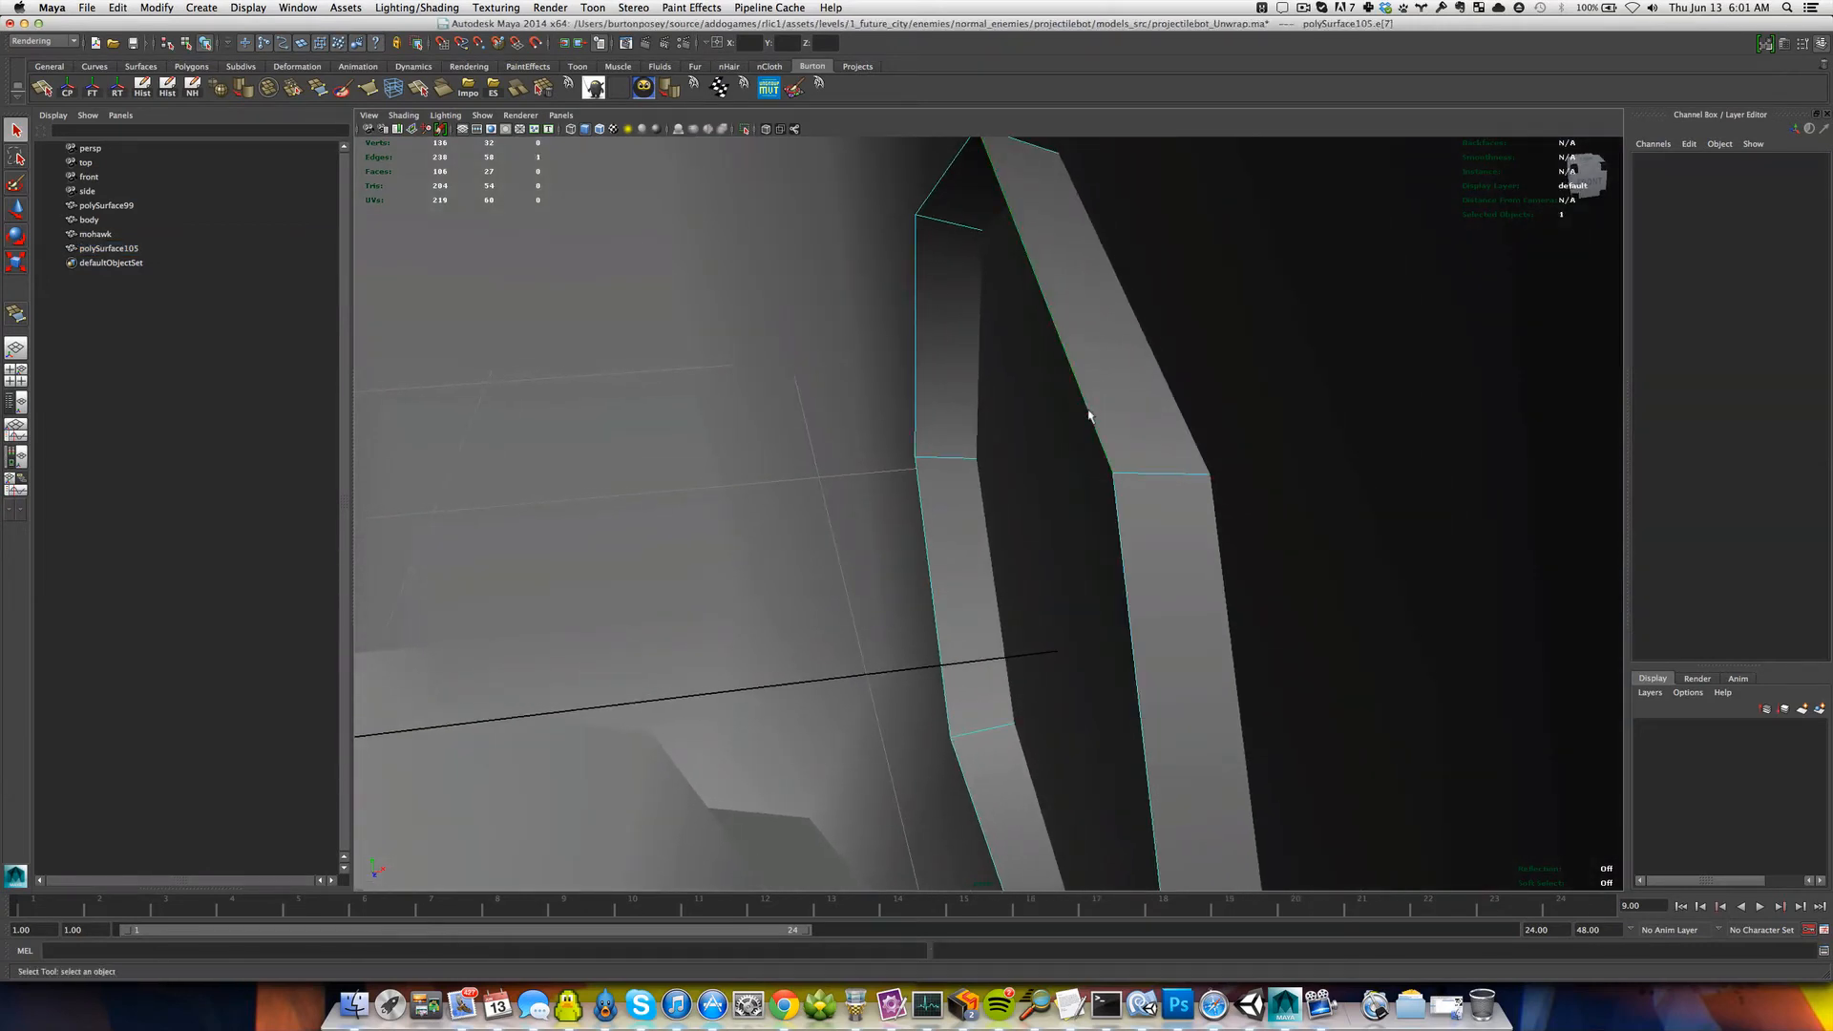
pyautogui.doubleClick(1089, 413)
pyautogui.scroll(-8, 1094, 456)
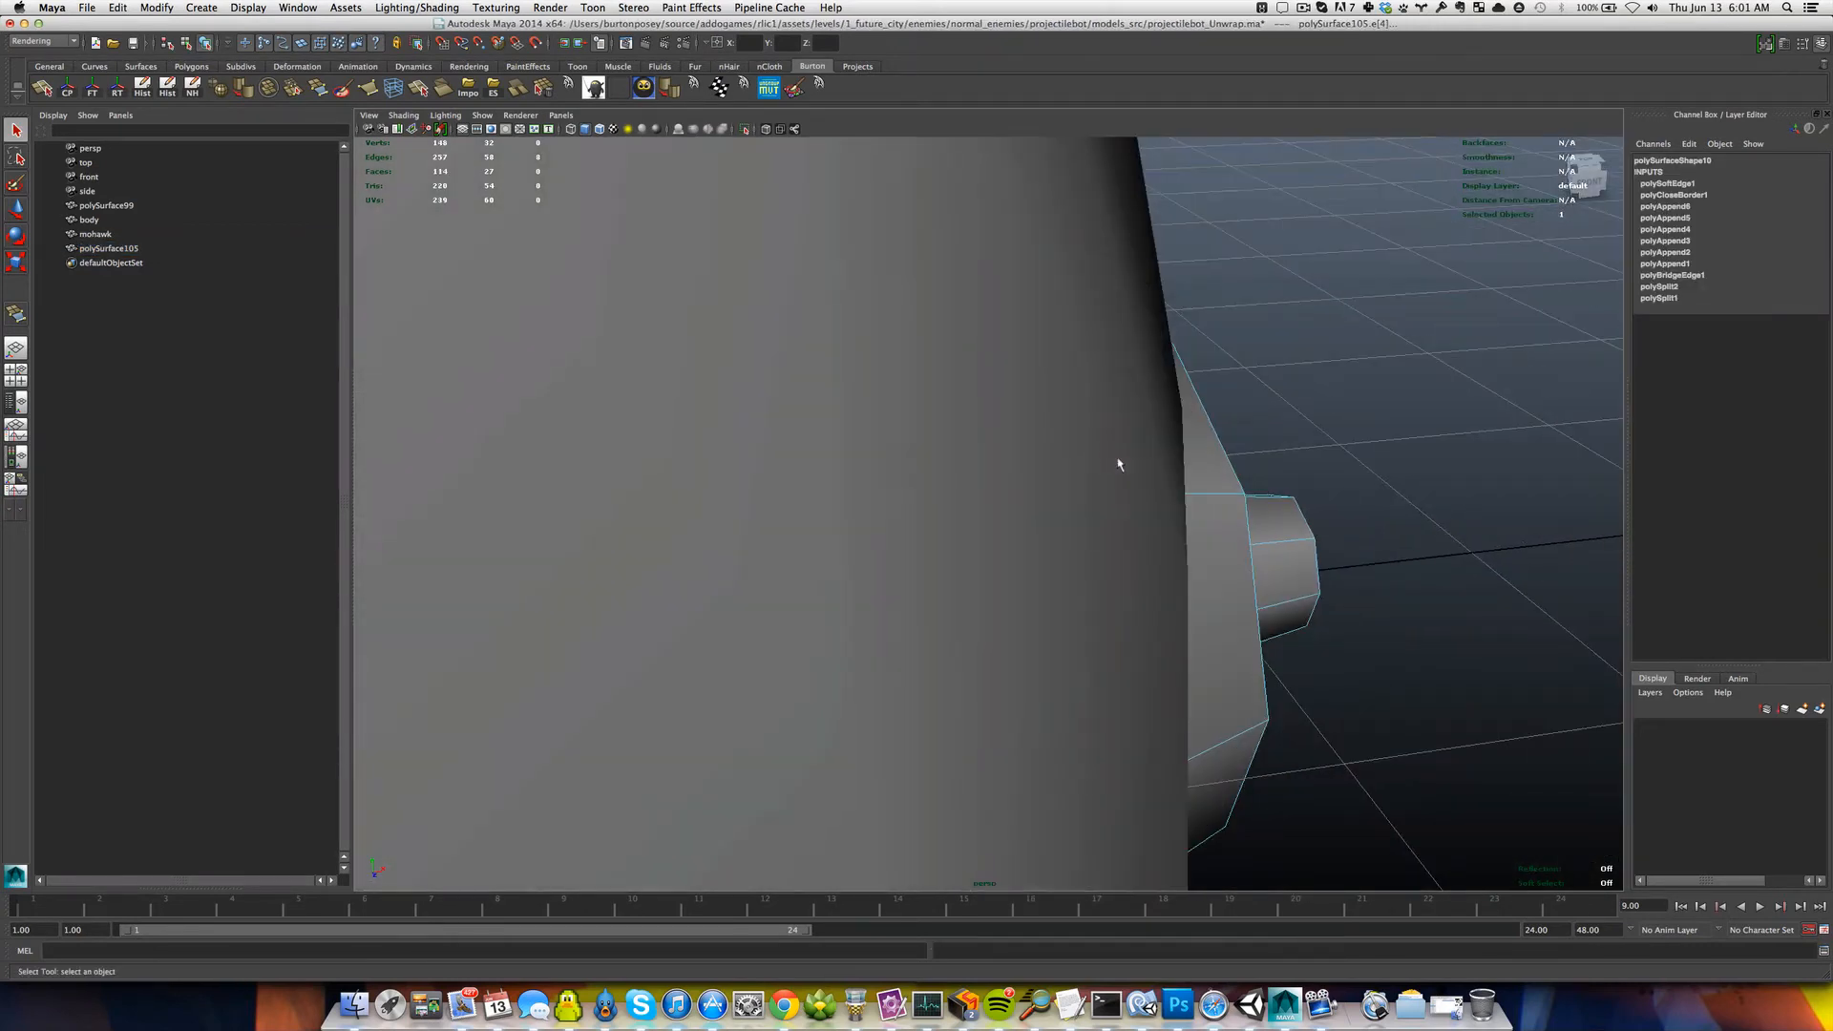
pyautogui.keyDown('alt'); pyautogui.moveTo(1026, 476); pyautogui.dragTo(1104, 474); pyautogui.keyUp('alt')
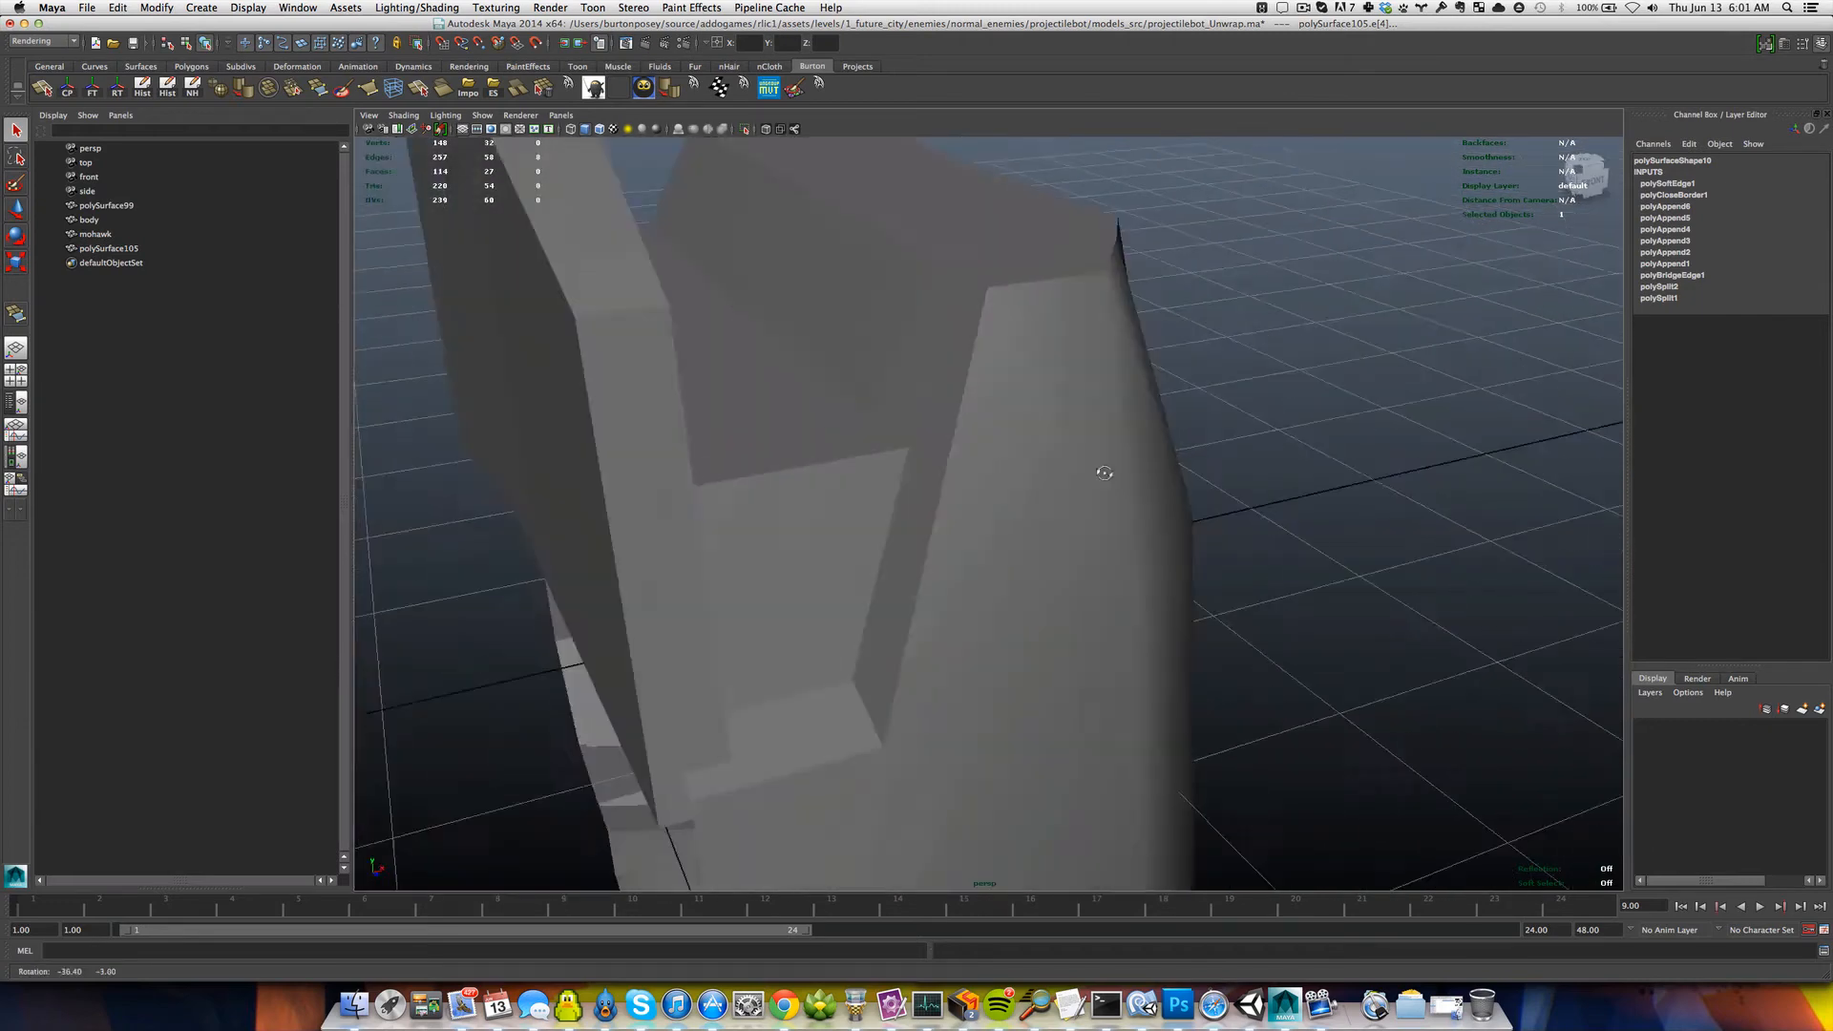
pyautogui.scroll(7, 1076, 485)
pyautogui.scroll(-2, 1086, 484)
pyautogui.scroll(-6, 1086, 484)
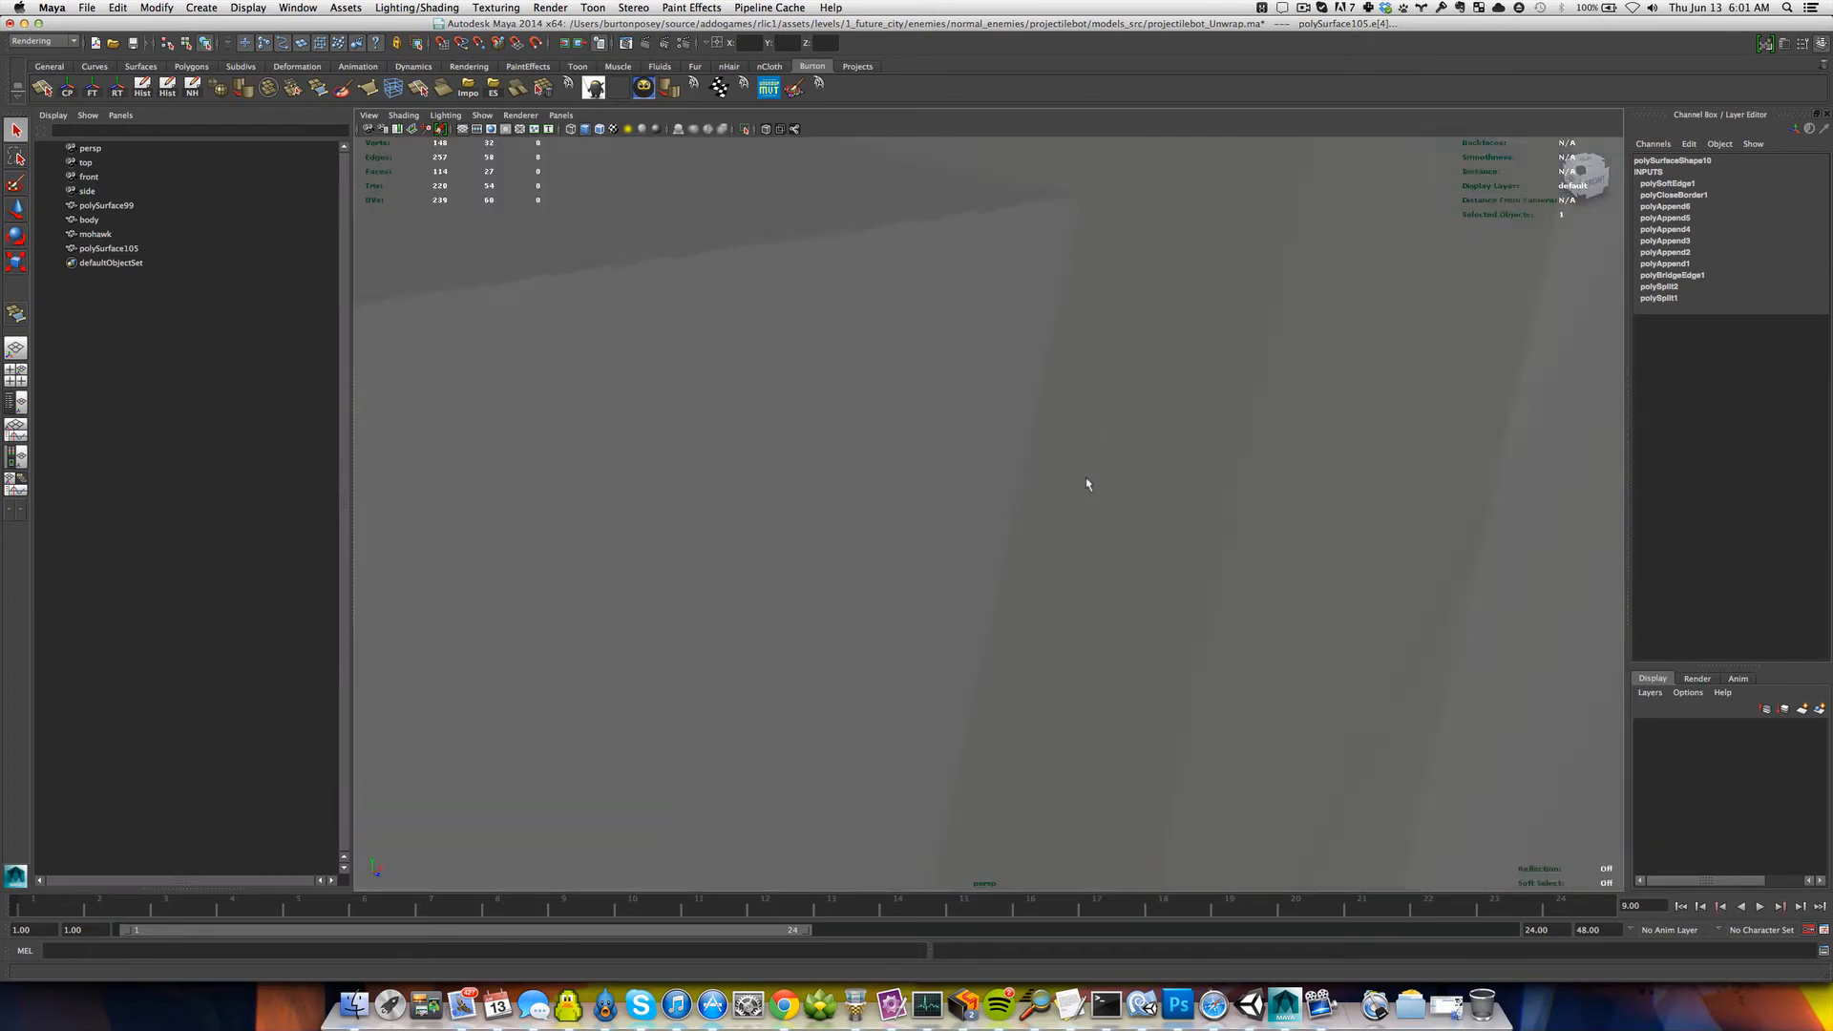
# Center the pivot of the ring part as a whole object and shift the pivot toward the body's surface.
pyautogui.press('F8')
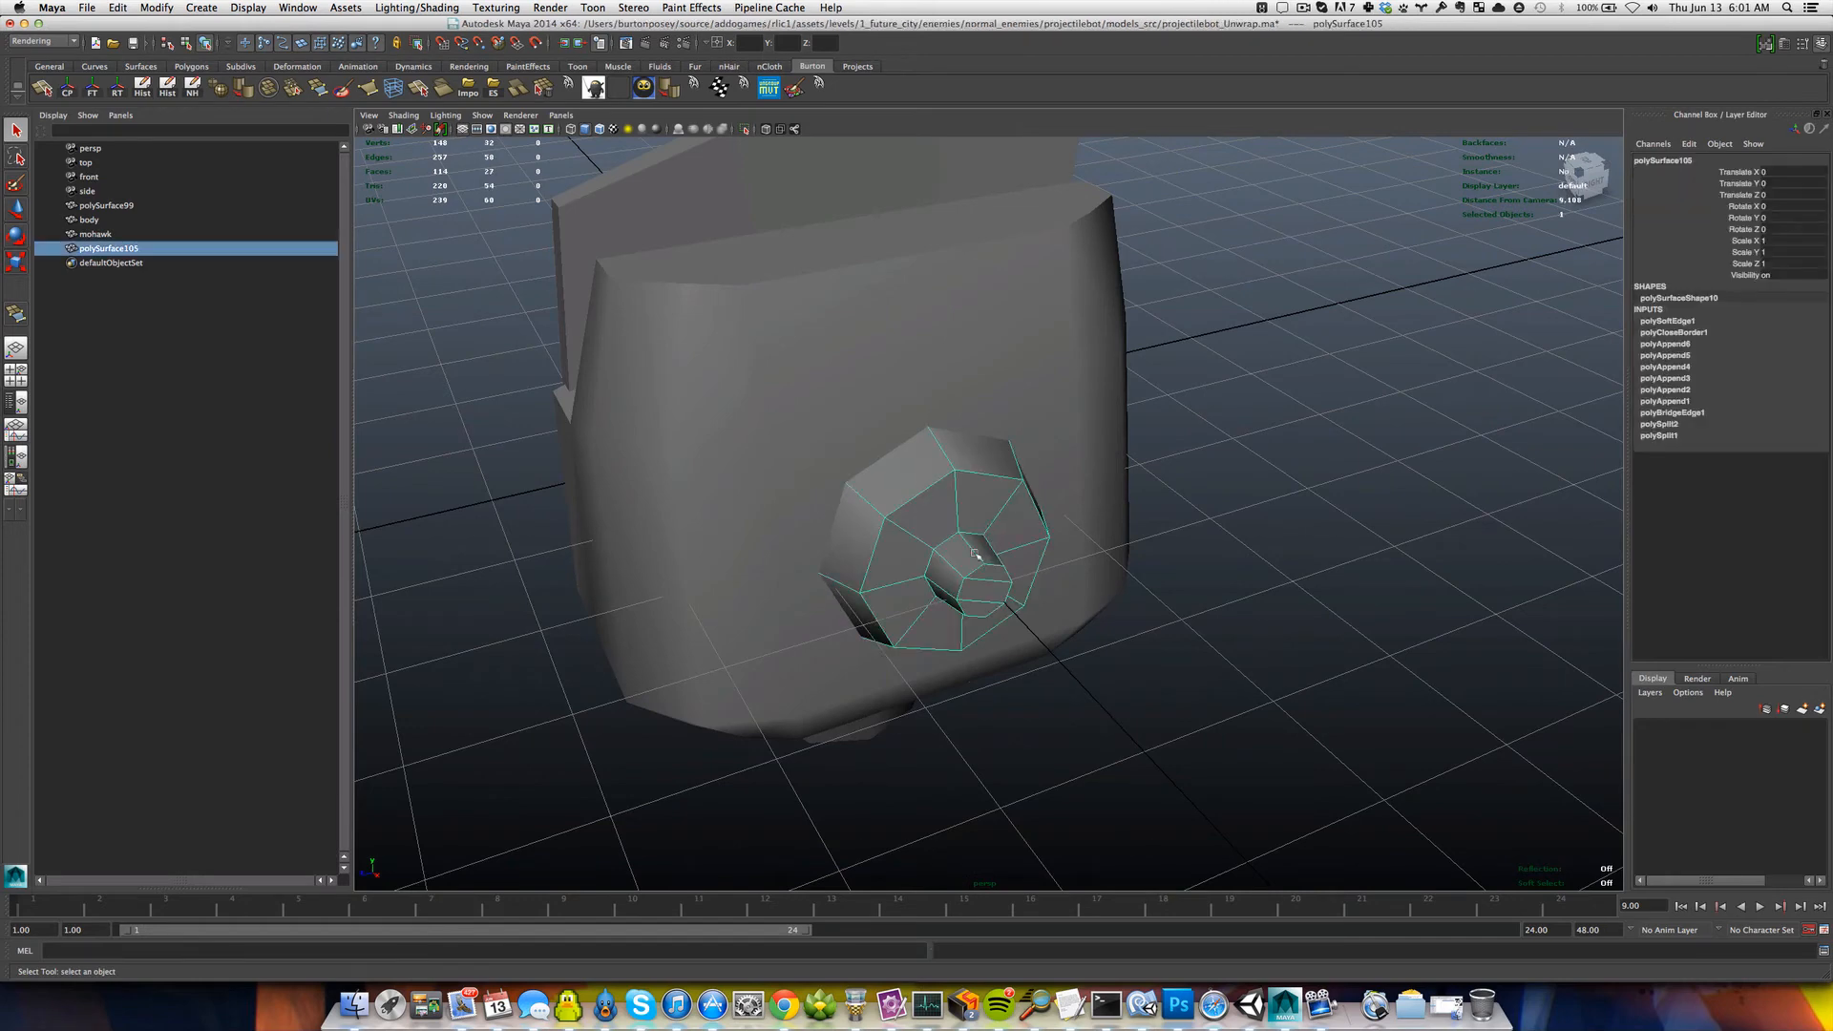
pyautogui.press('e')
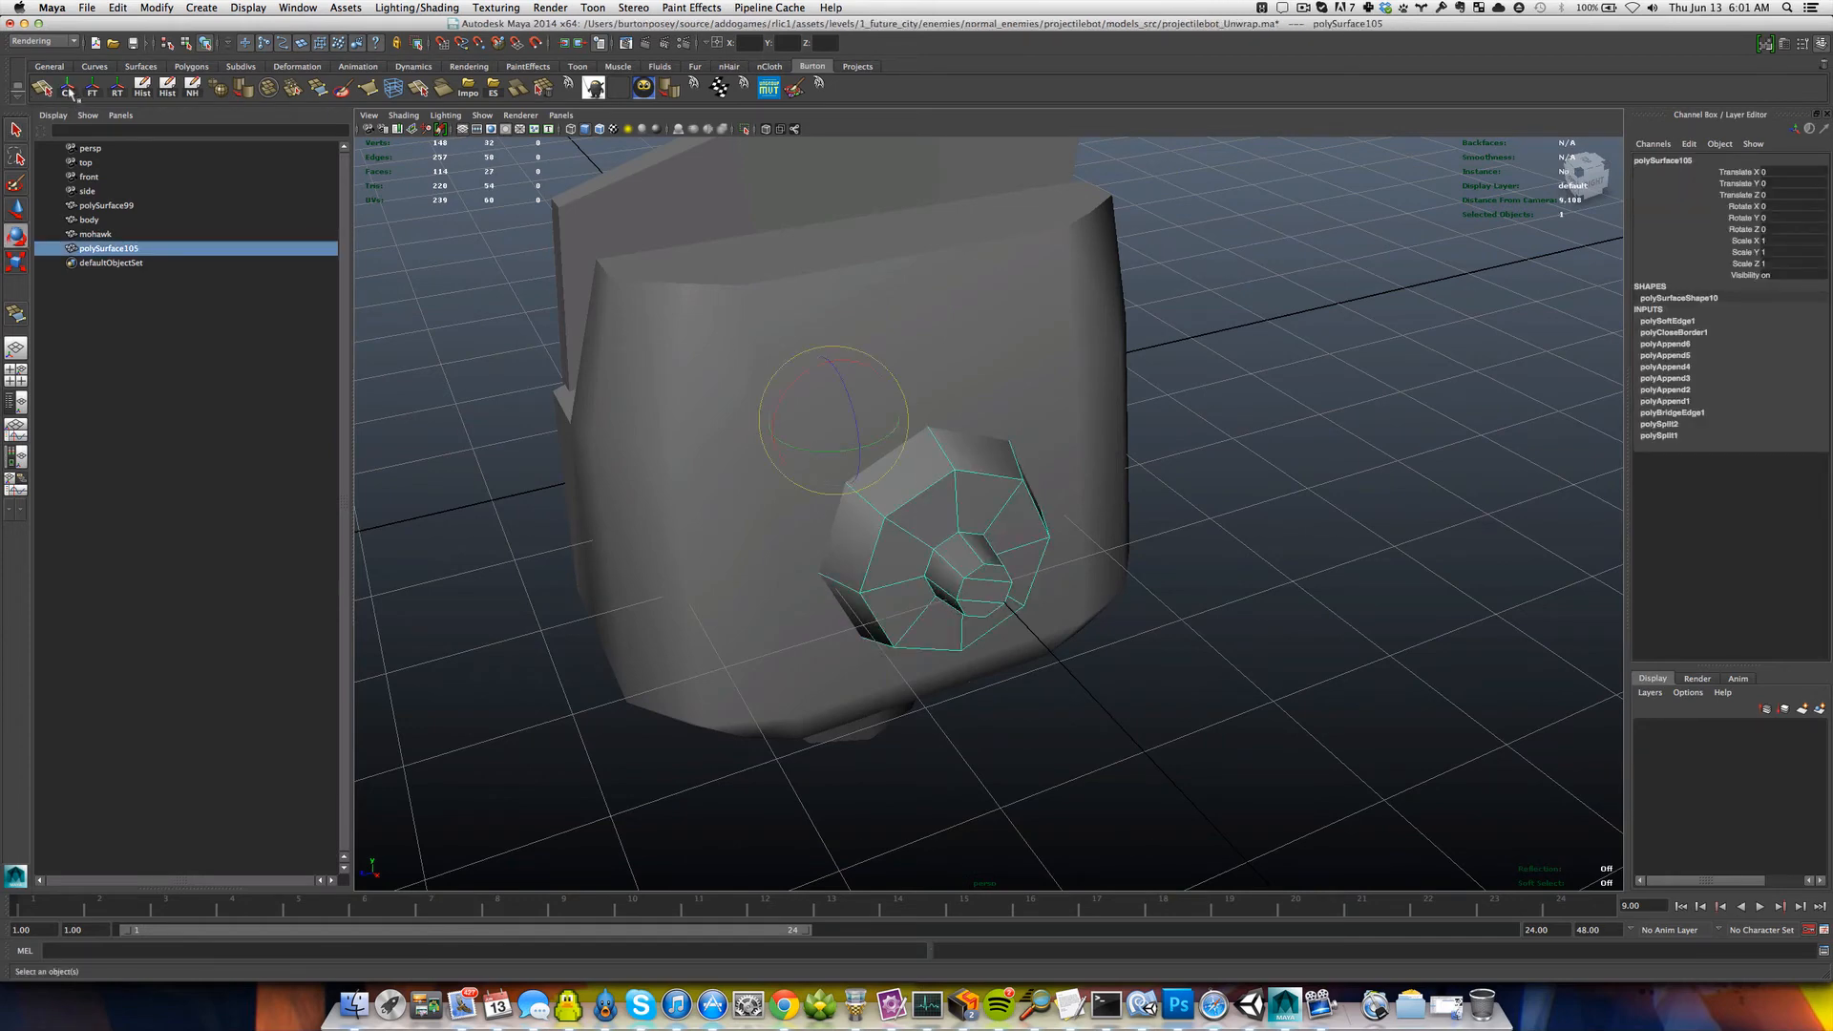
pyautogui.keyDown('alt'); pyautogui.moveTo(634, 471); pyautogui.dragTo(859, 503); pyautogui.keyUp('alt')
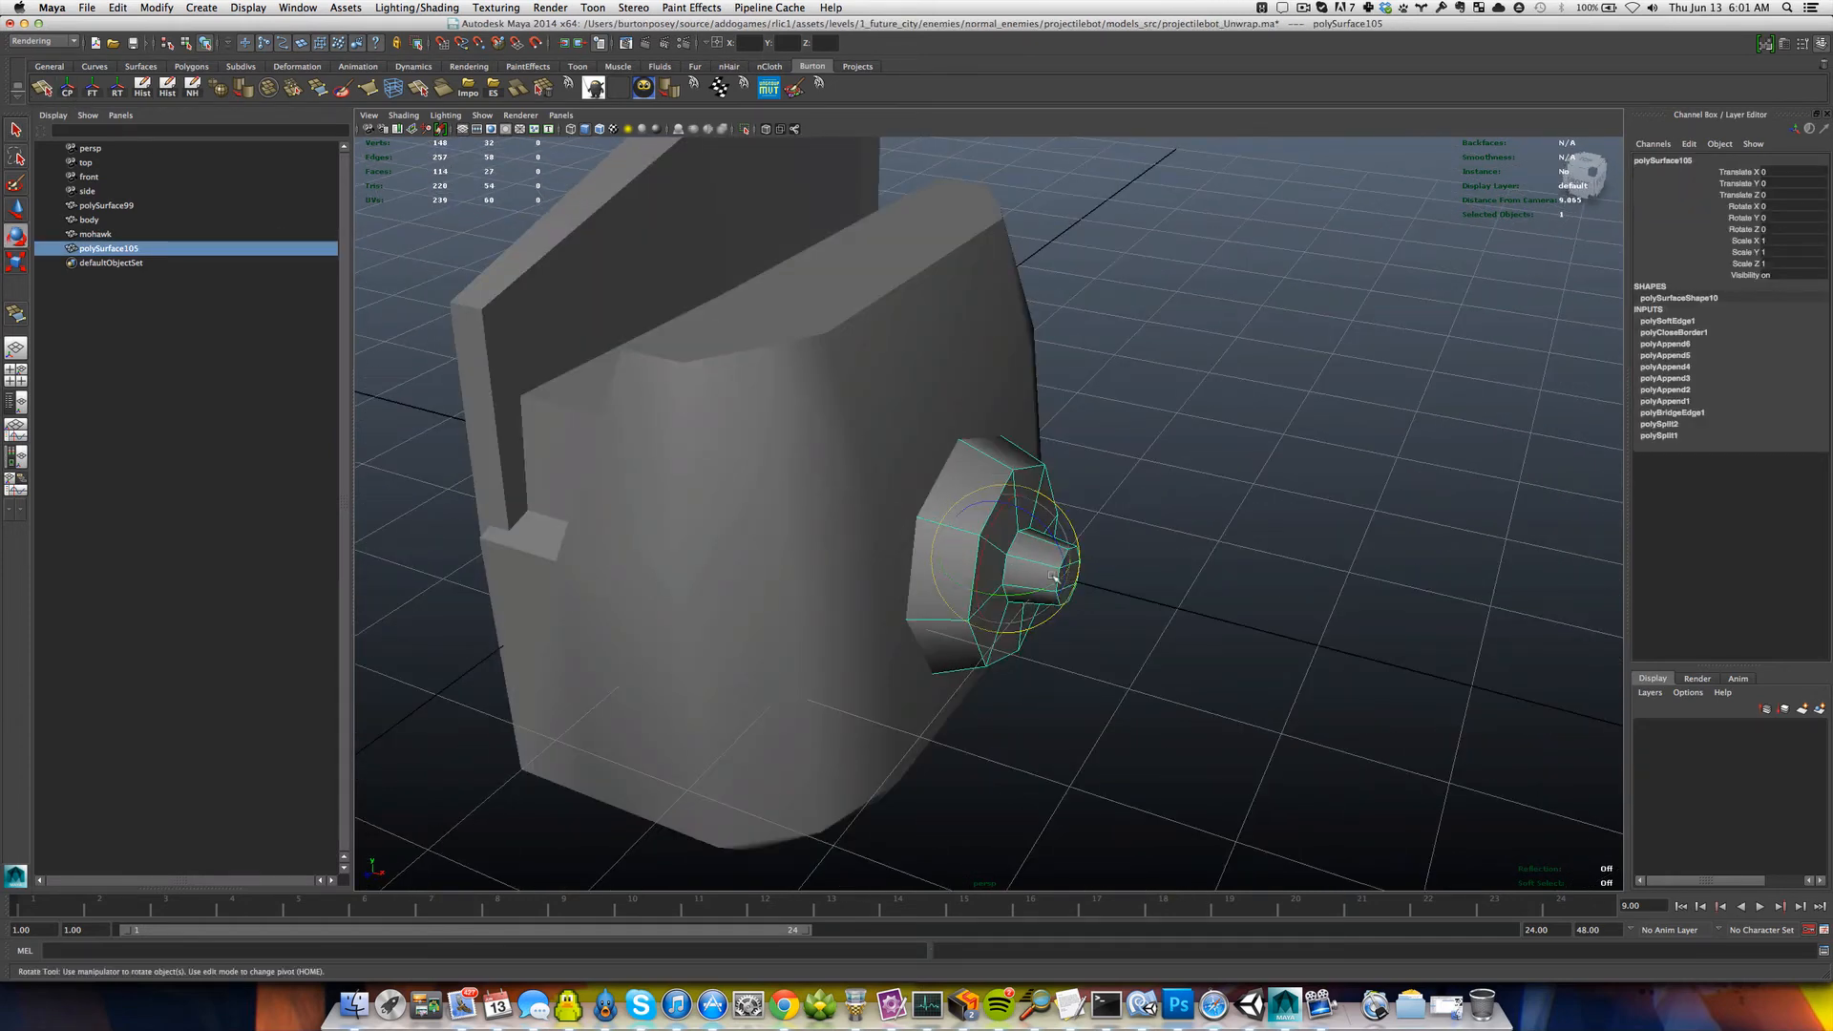
pyautogui.press('Home')
pyautogui.moveTo(1039, 568); pyautogui.dragTo(973, 565)
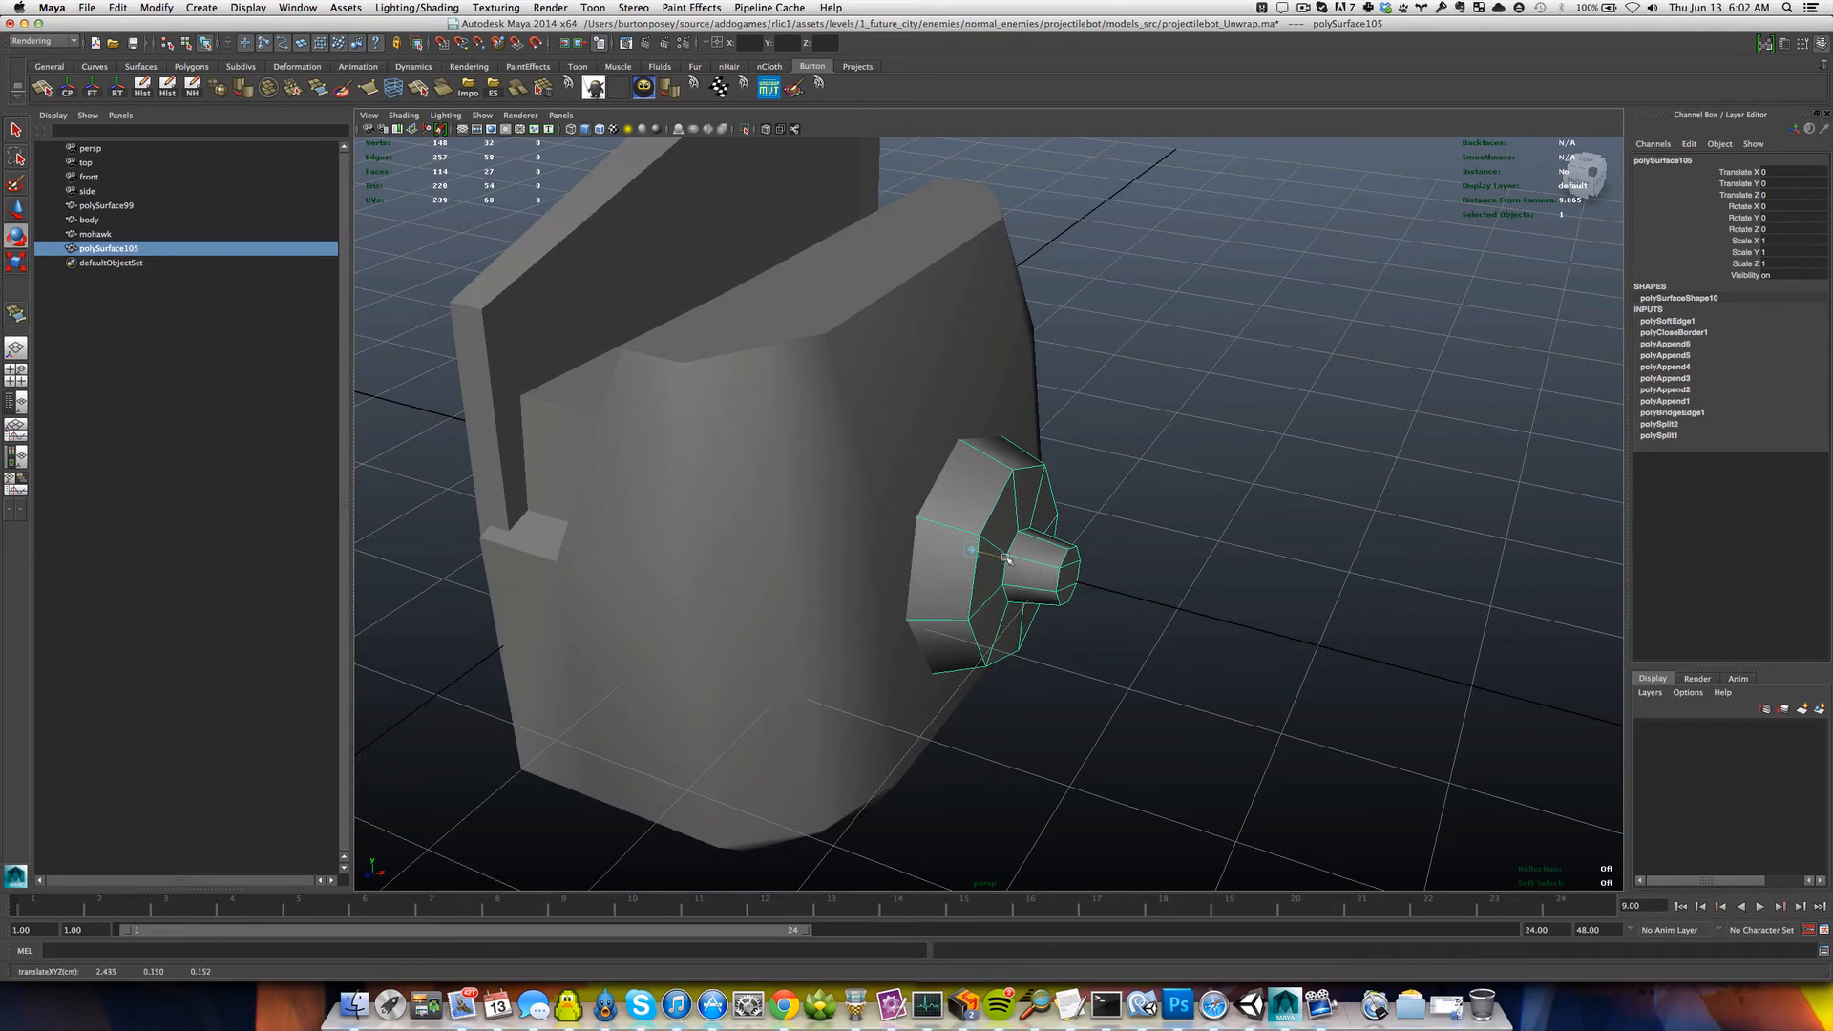
pyautogui.press('Home')
# Try rotating the ring part about 15 degrees around Y against the body's side, and undo the rotation.
pyautogui.moveTo(974, 571); pyautogui.dragTo(978, 571)
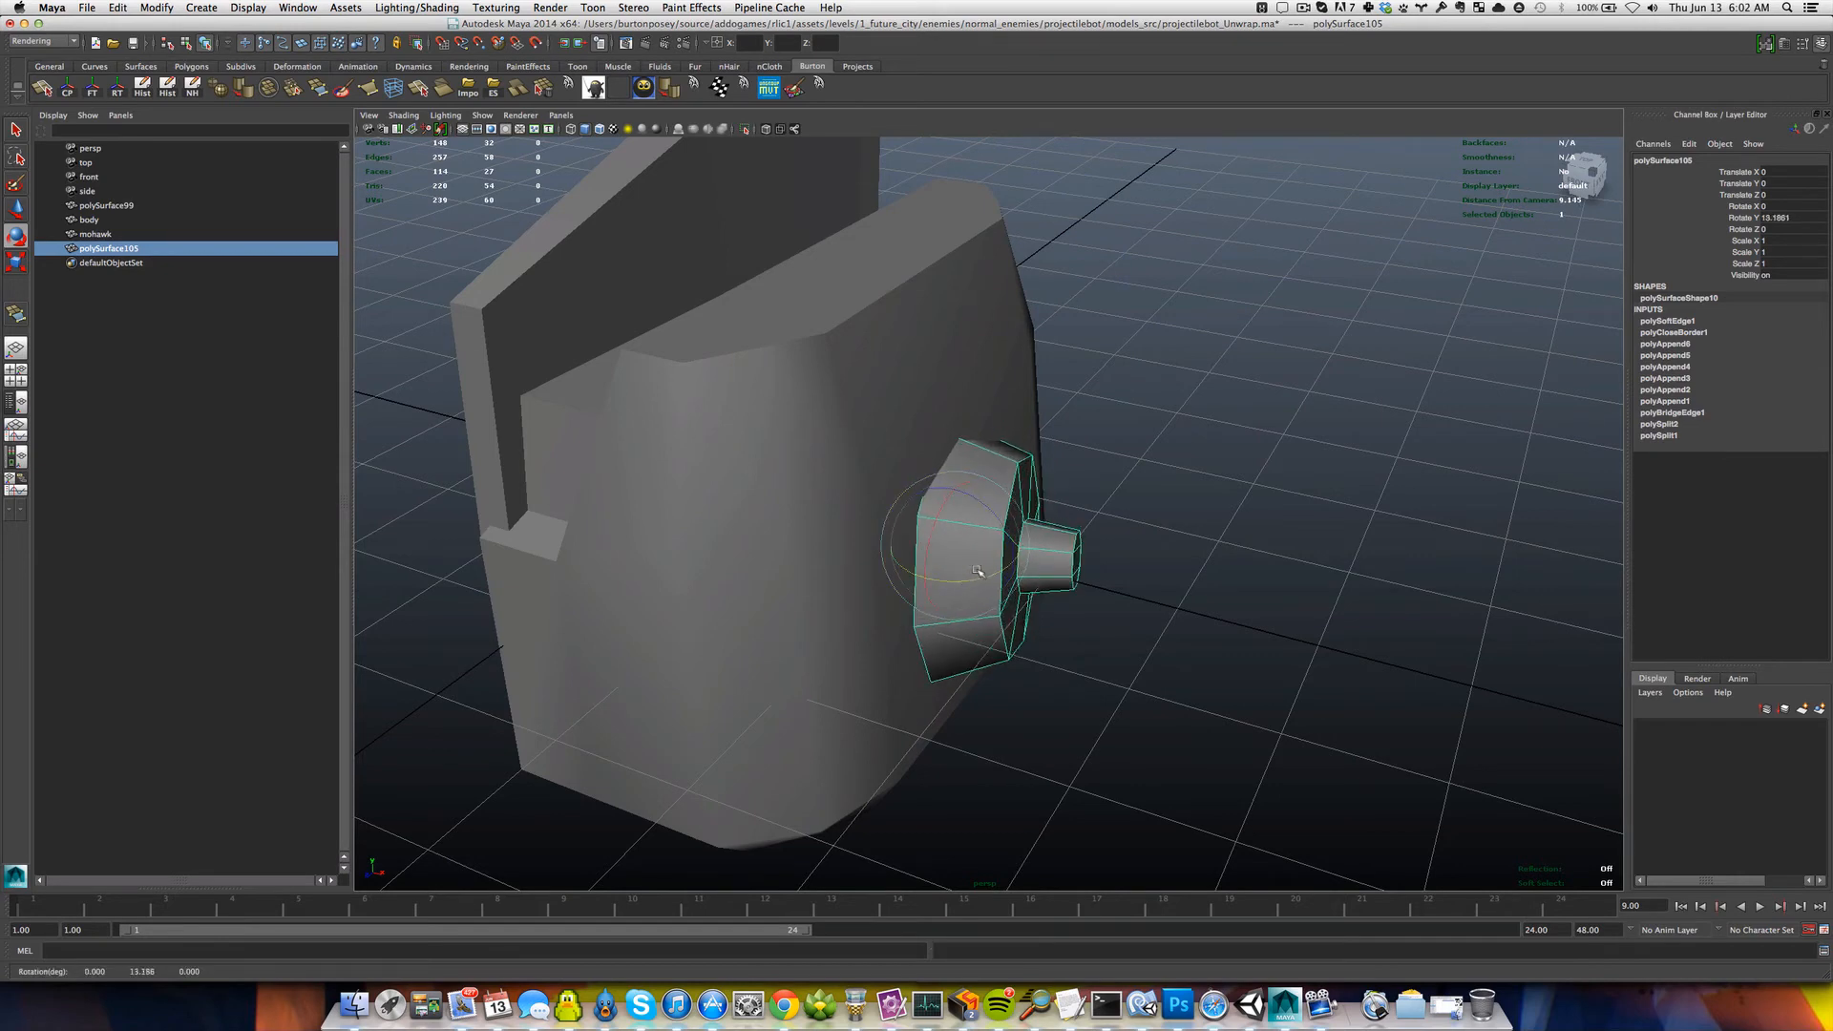
pyautogui.keyDown('alt'); pyautogui.moveTo(1015, 635); pyautogui.dragTo(1000, 614); pyautogui.keyUp('alt')
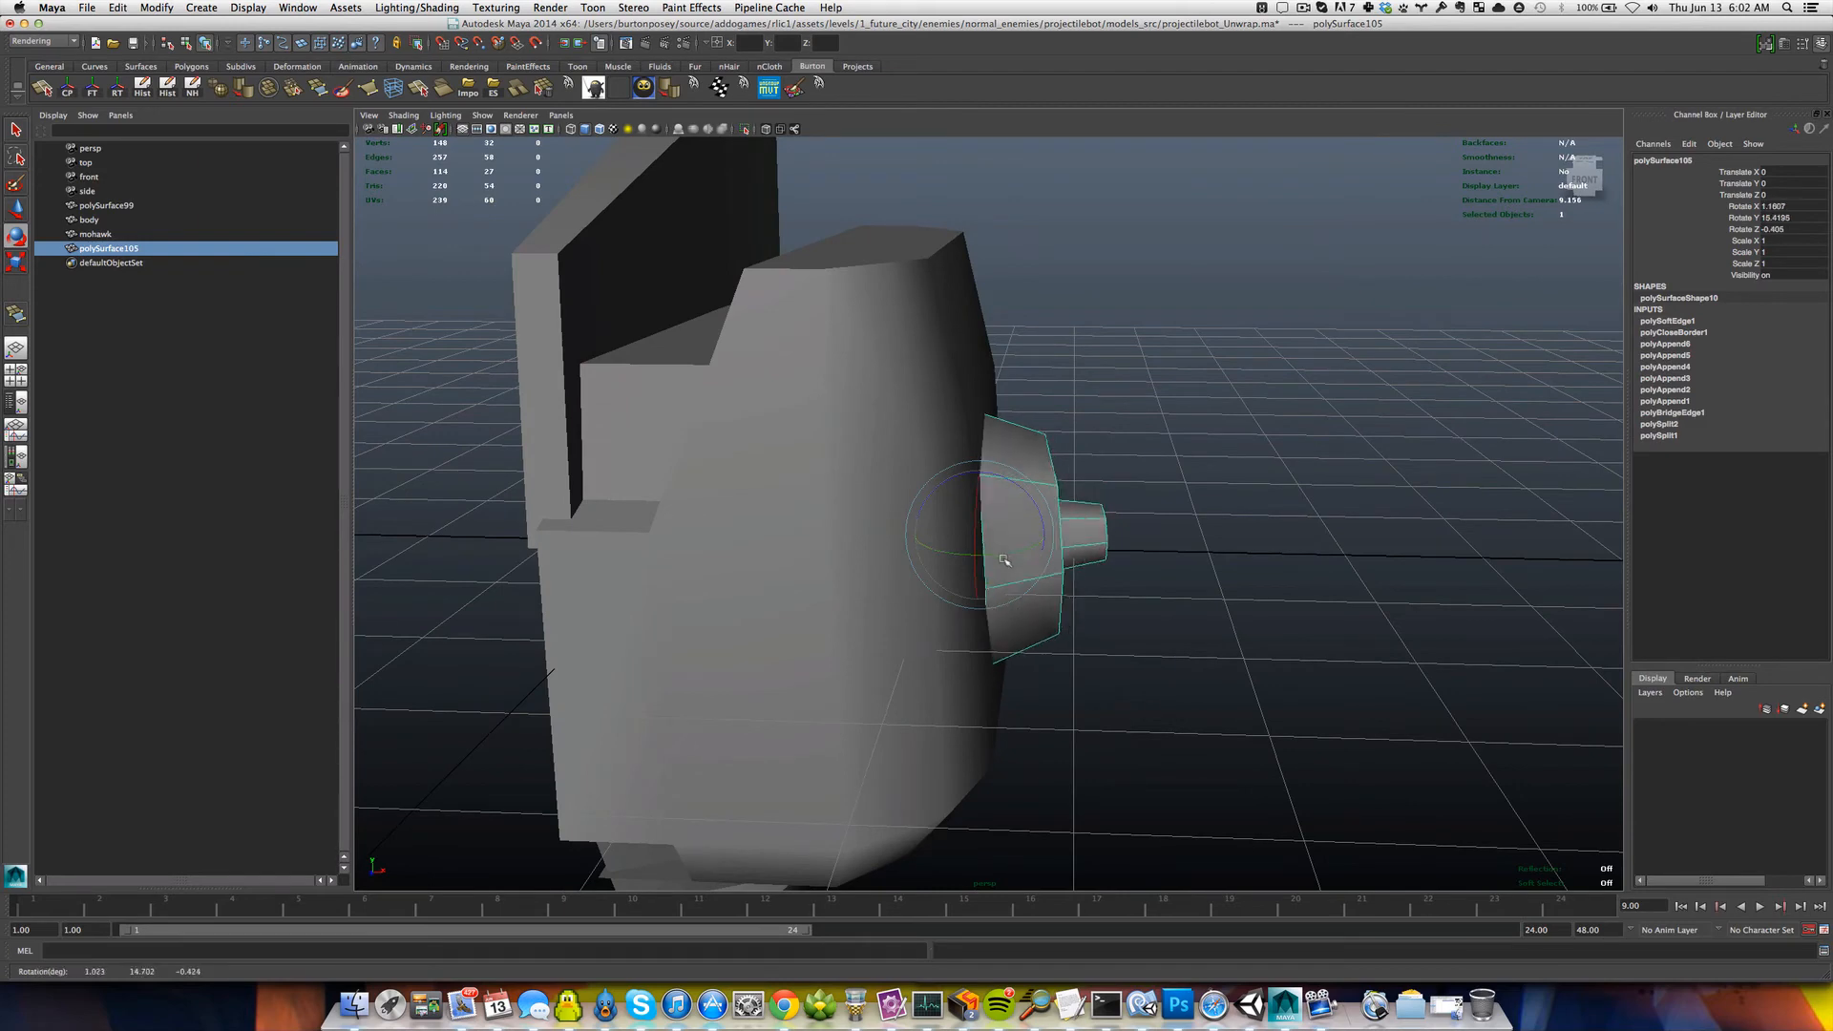
pyautogui.press('z')
pyautogui.keyDown('alt'); pyautogui.moveTo(1078, 564); pyautogui.dragTo(1033, 580); pyautogui.keyUp('alt')
pyautogui.press('z')
pyautogui.press('q')
# Inspect how the back rim of the ring part meets the body wall from inside the body.
pyautogui.scroll(4, 844, 588)
pyautogui.press('w')
pyautogui.scroll(6, 986, 581)
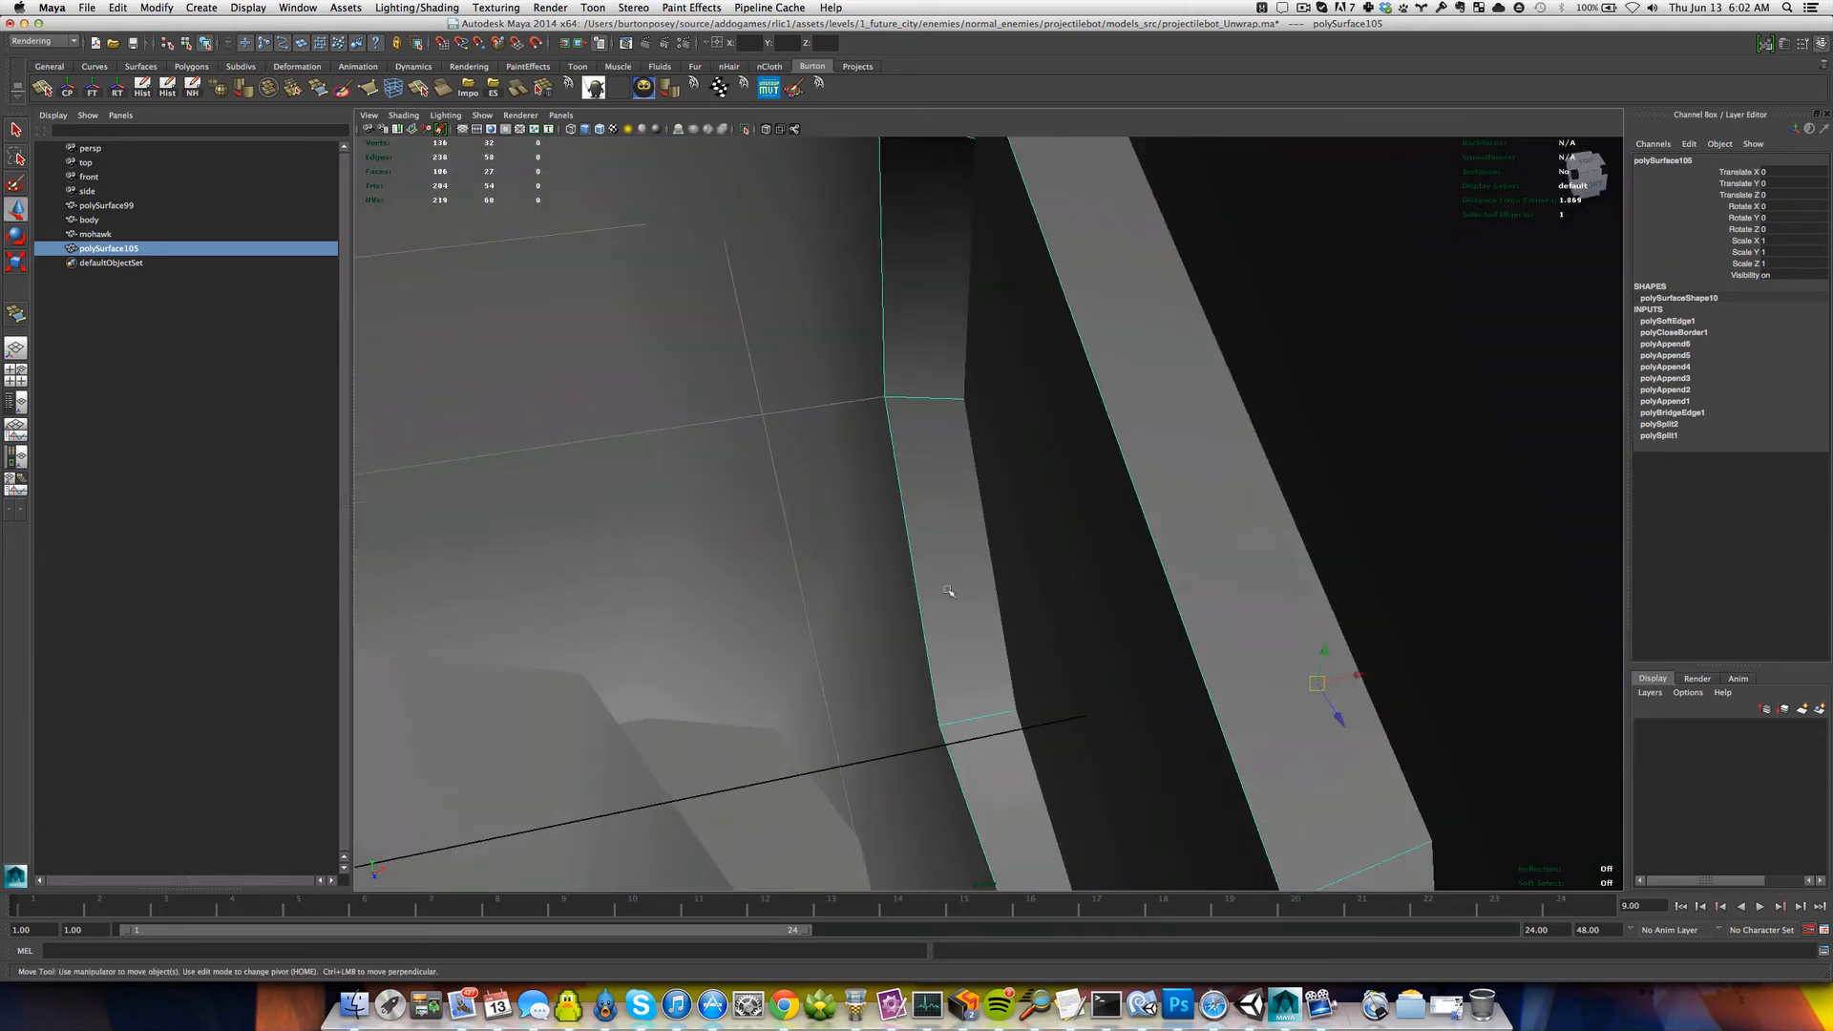
pyautogui.keyDown('alt'); pyautogui.moveTo(949, 593); pyautogui.dragTo(1089, 546, button='middle'); pyautogui.keyUp('alt')
pyautogui.rightClick(1046, 547)
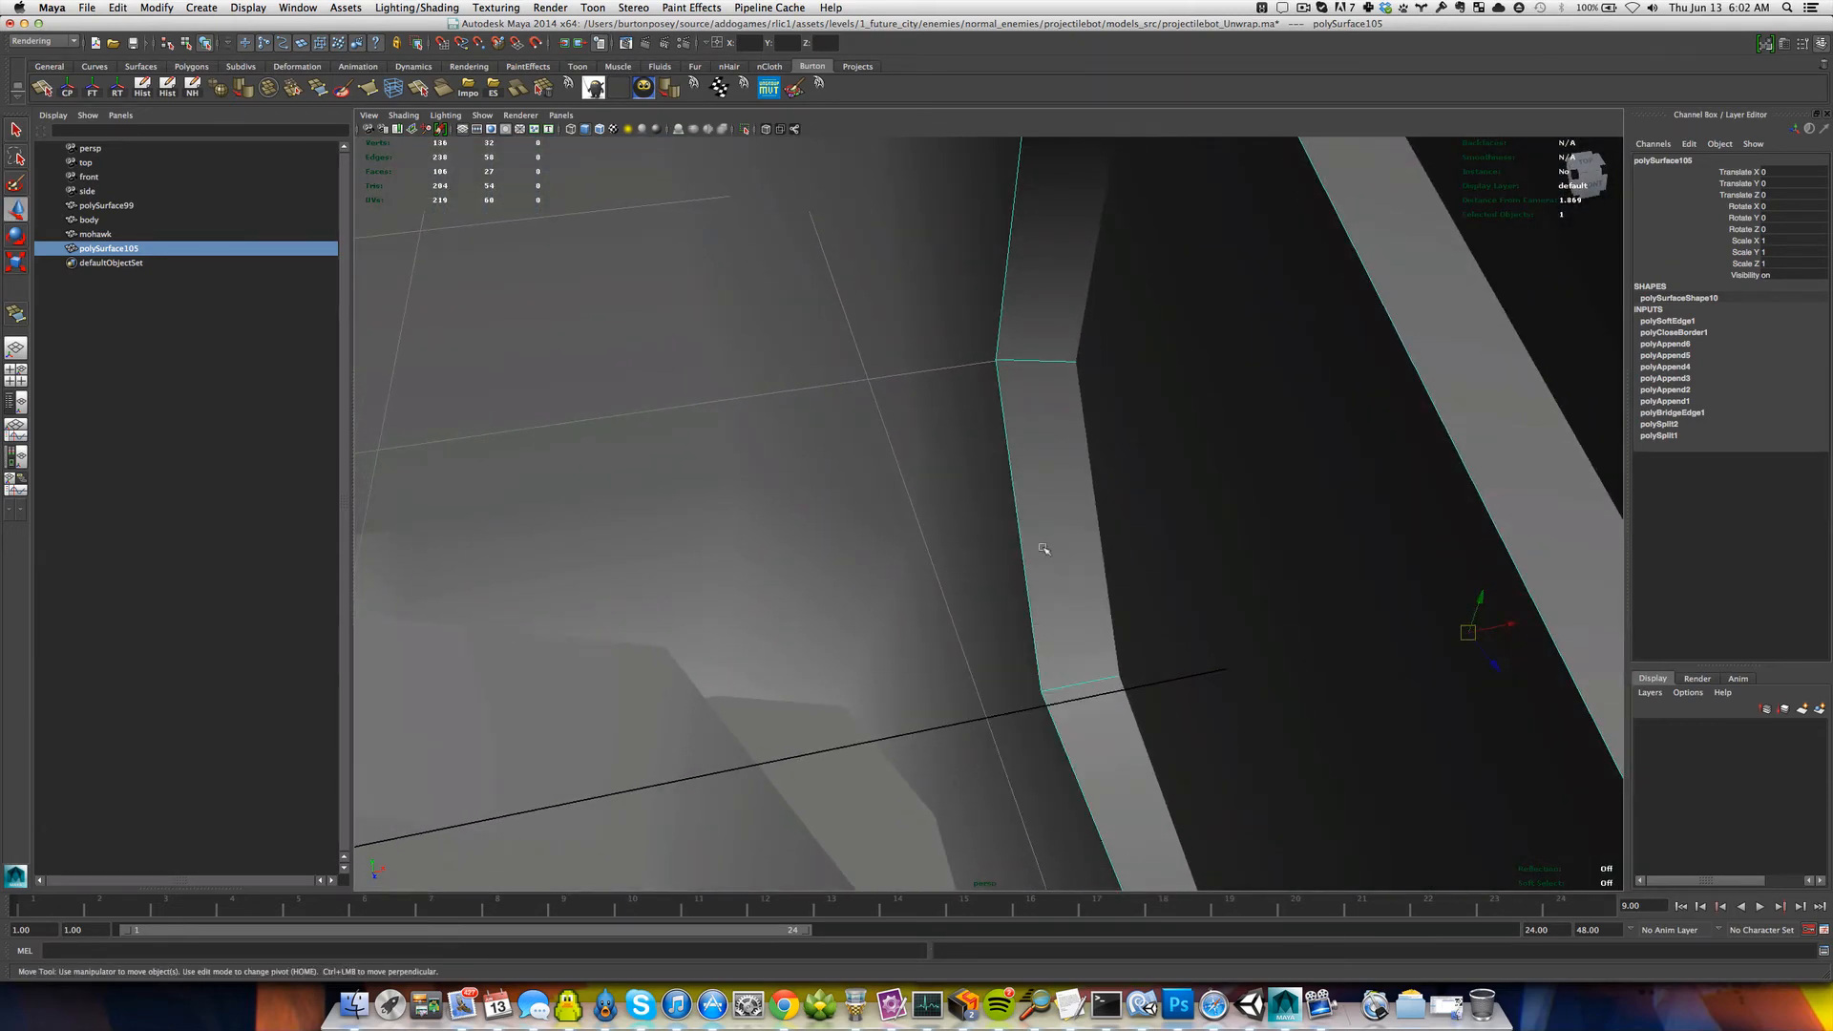
pyautogui.rightClick(1043, 548)
pyautogui.press('q')
pyautogui.scroll(-4, 1042, 554)
pyautogui.rightClick(1041, 550)
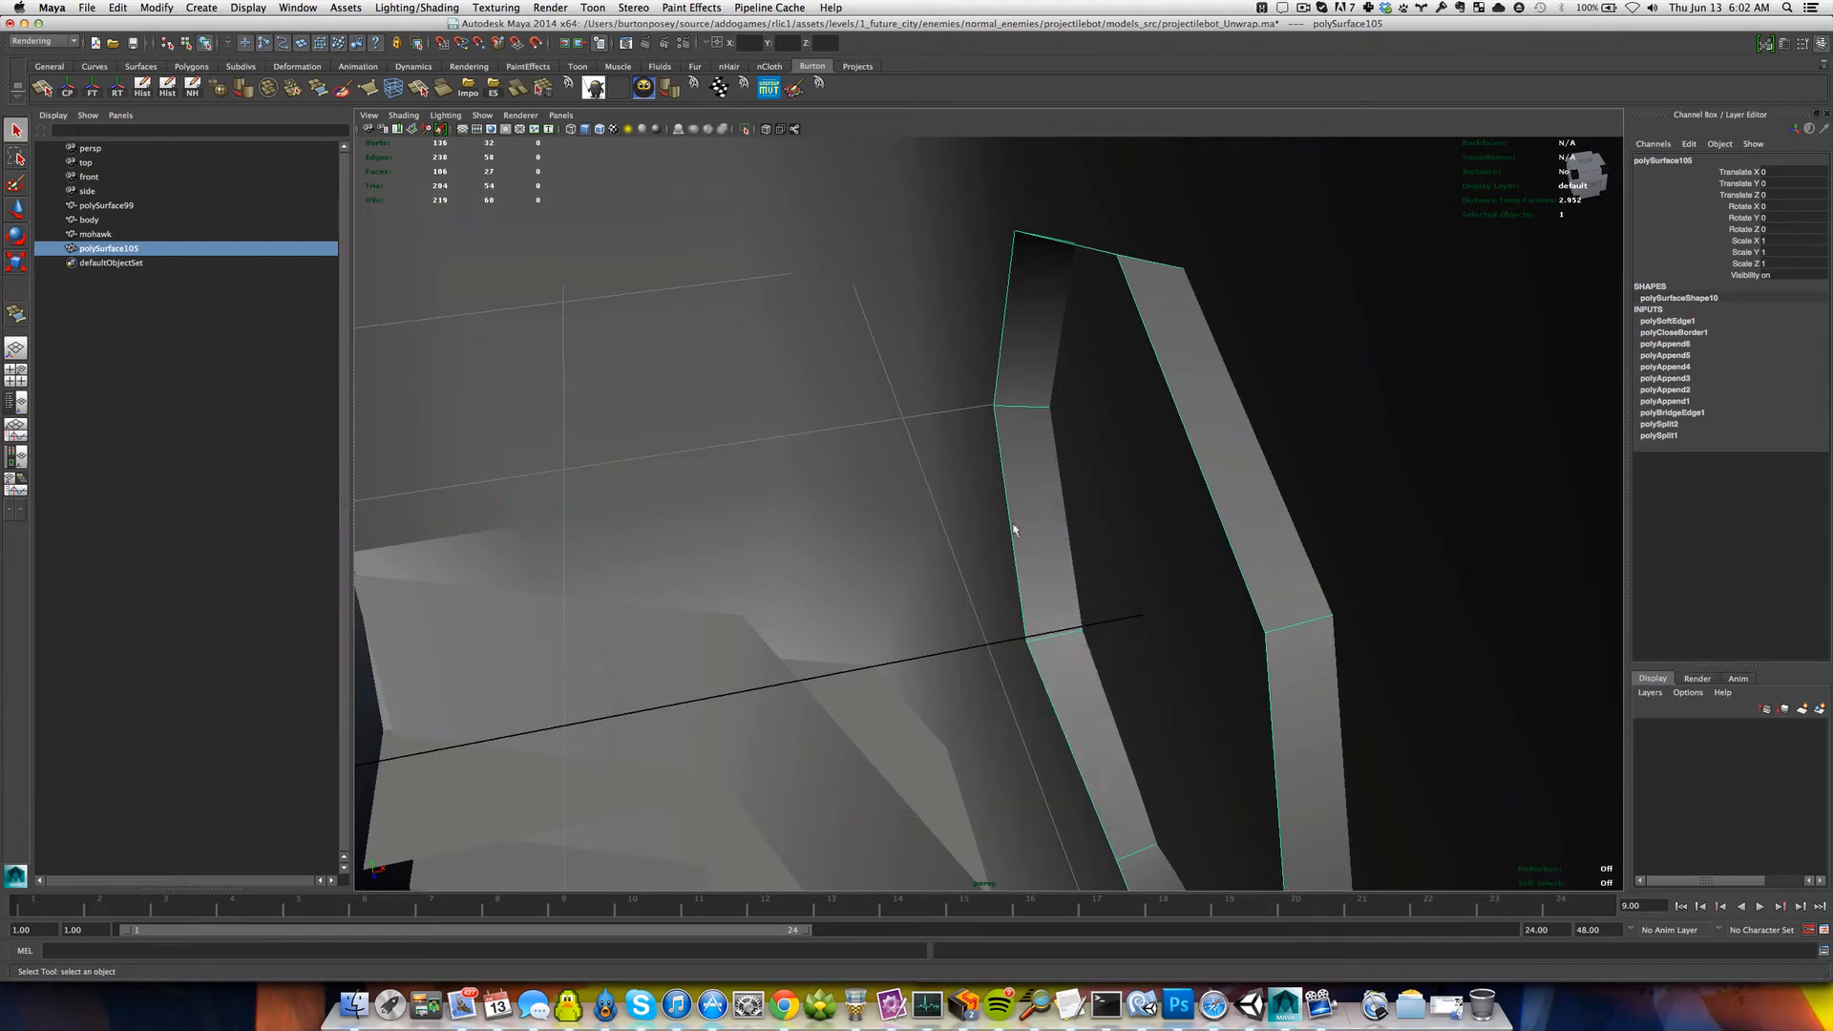
pyautogui.scroll(-6, 1015, 528)
# Deselect the ring part and save the scene.
pyautogui.click(975, 523)
pyautogui.keyDown('alt'); pyautogui.moveTo(975, 523); pyautogui.dragTo(745, 539); pyautogui.keyUp('alt')
pyautogui.click(1237, 550)
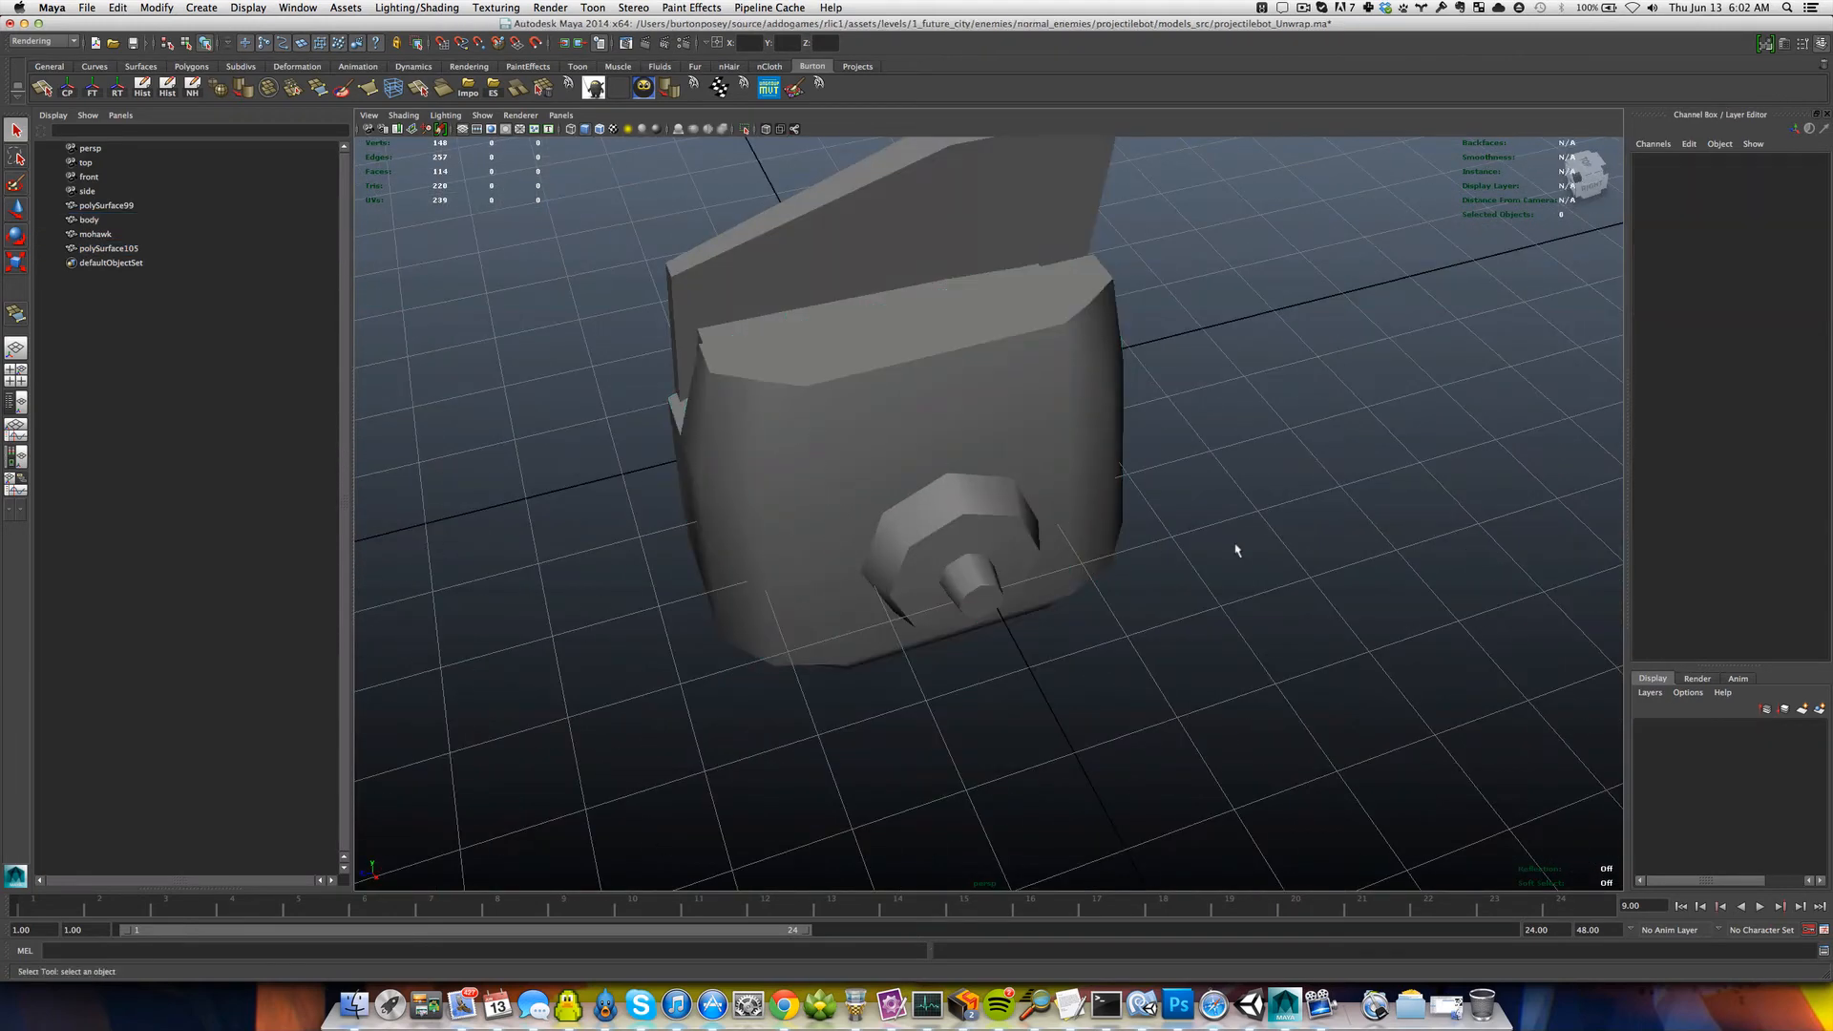
pyautogui.press('super+s')
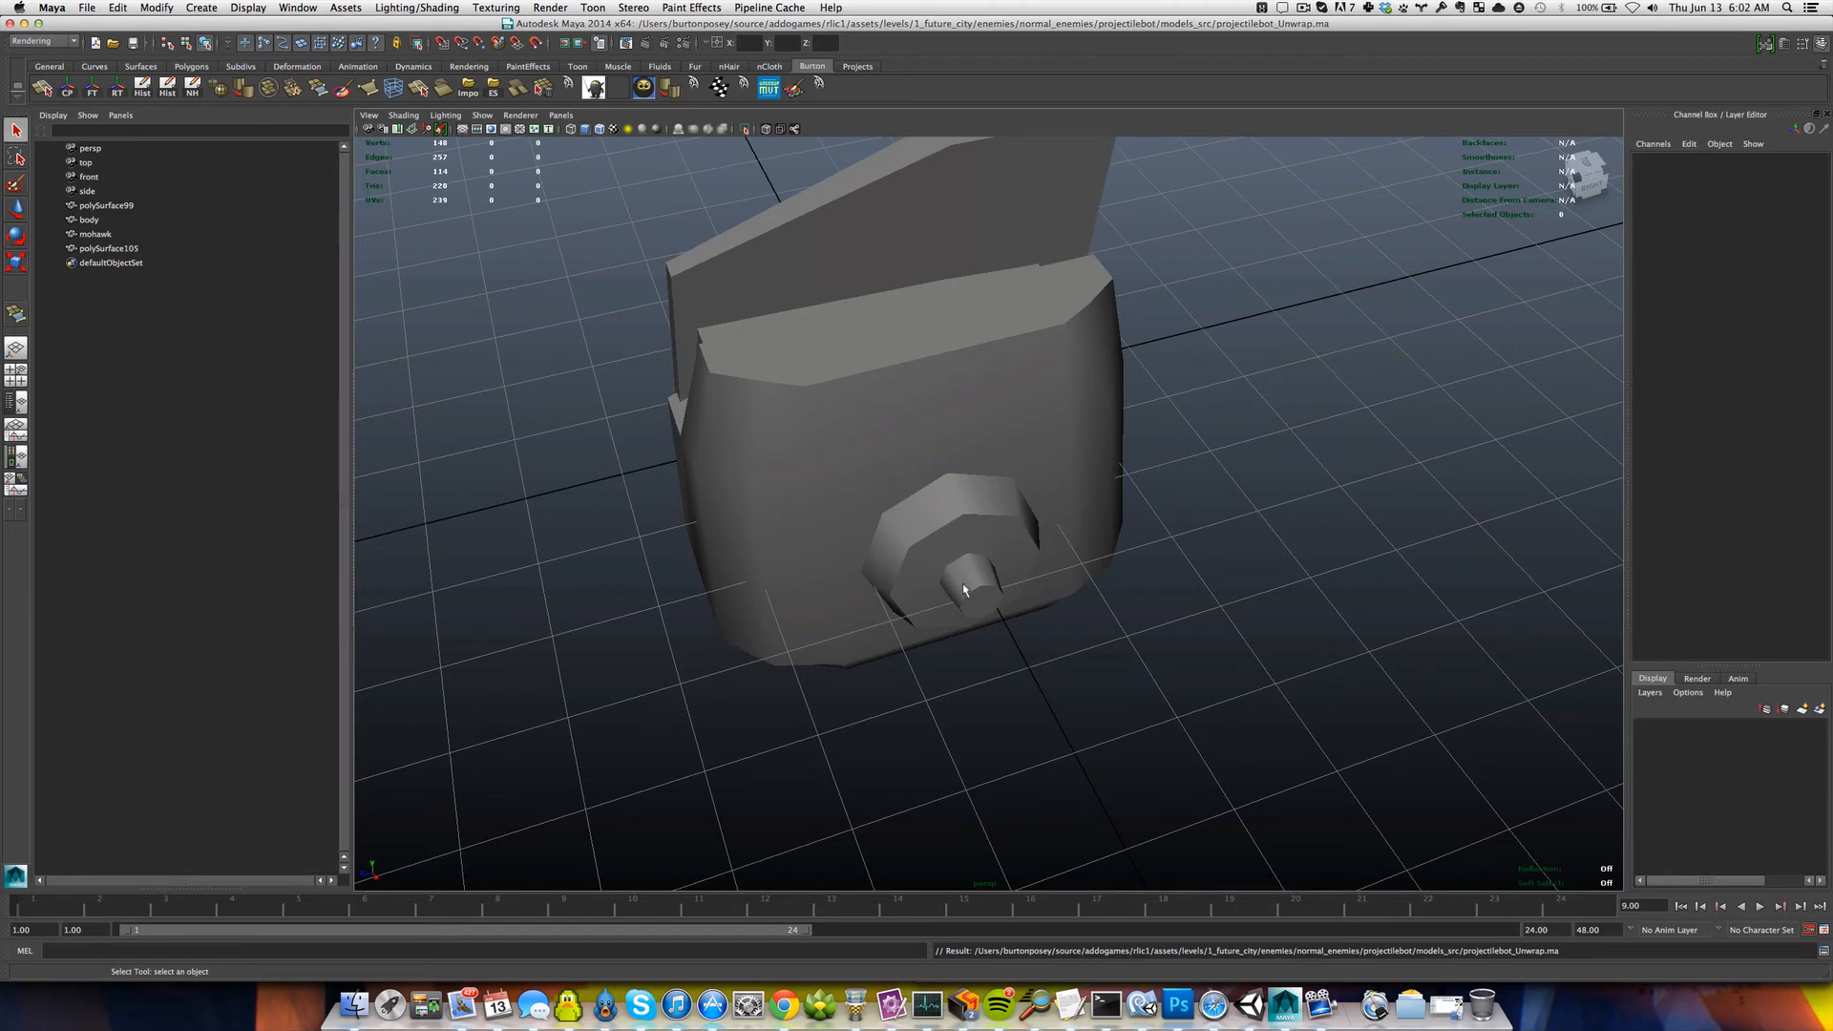
# Split the mohawk lengthwise down its middle by converting one cross edge to an edge ring and splitting it.
pyautogui.click(837, 488)
pyautogui.keyDown('alt'); pyautogui.moveTo(836, 488); pyautogui.dragTo(922, 509); pyautogui.keyUp('alt')
pyautogui.click(859, 485)
pyautogui.click(921, 509)
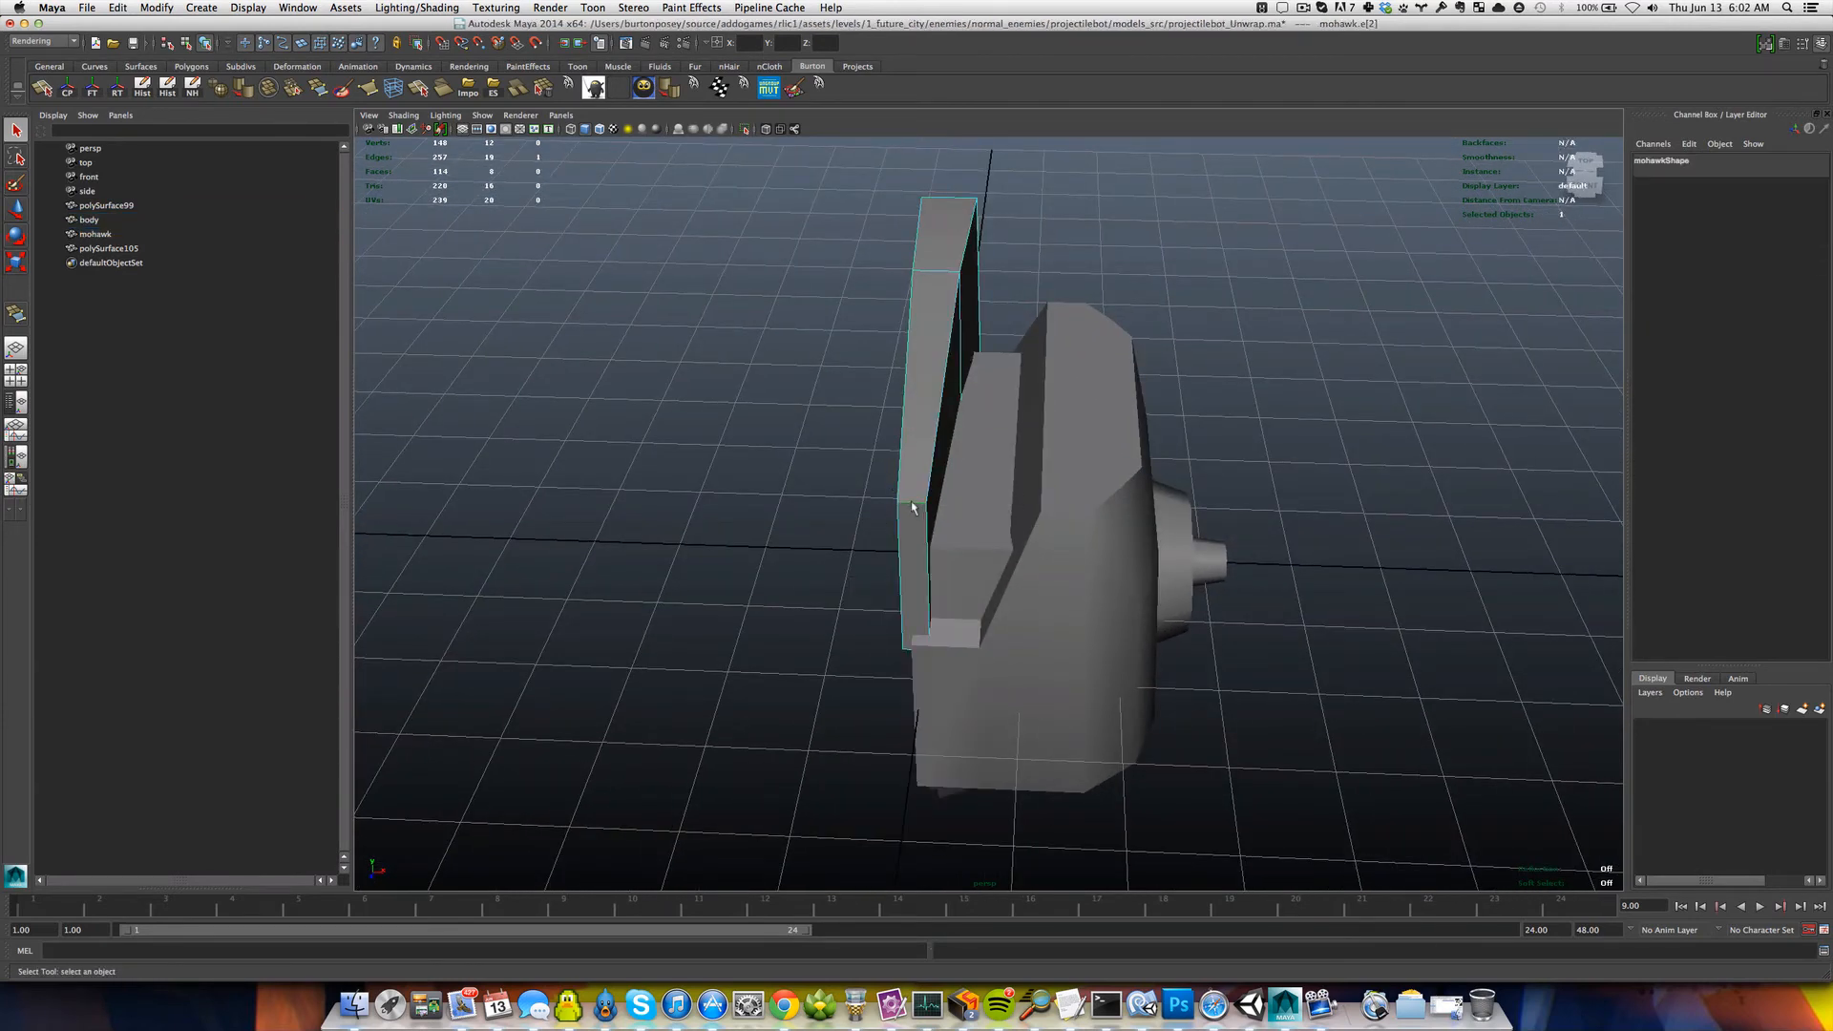
pyautogui.rightClick(919, 444)
pyautogui.keyDown('alt'); pyautogui.moveTo(919, 447); pyautogui.dragTo(904, 461); pyautogui.keyUp('alt')
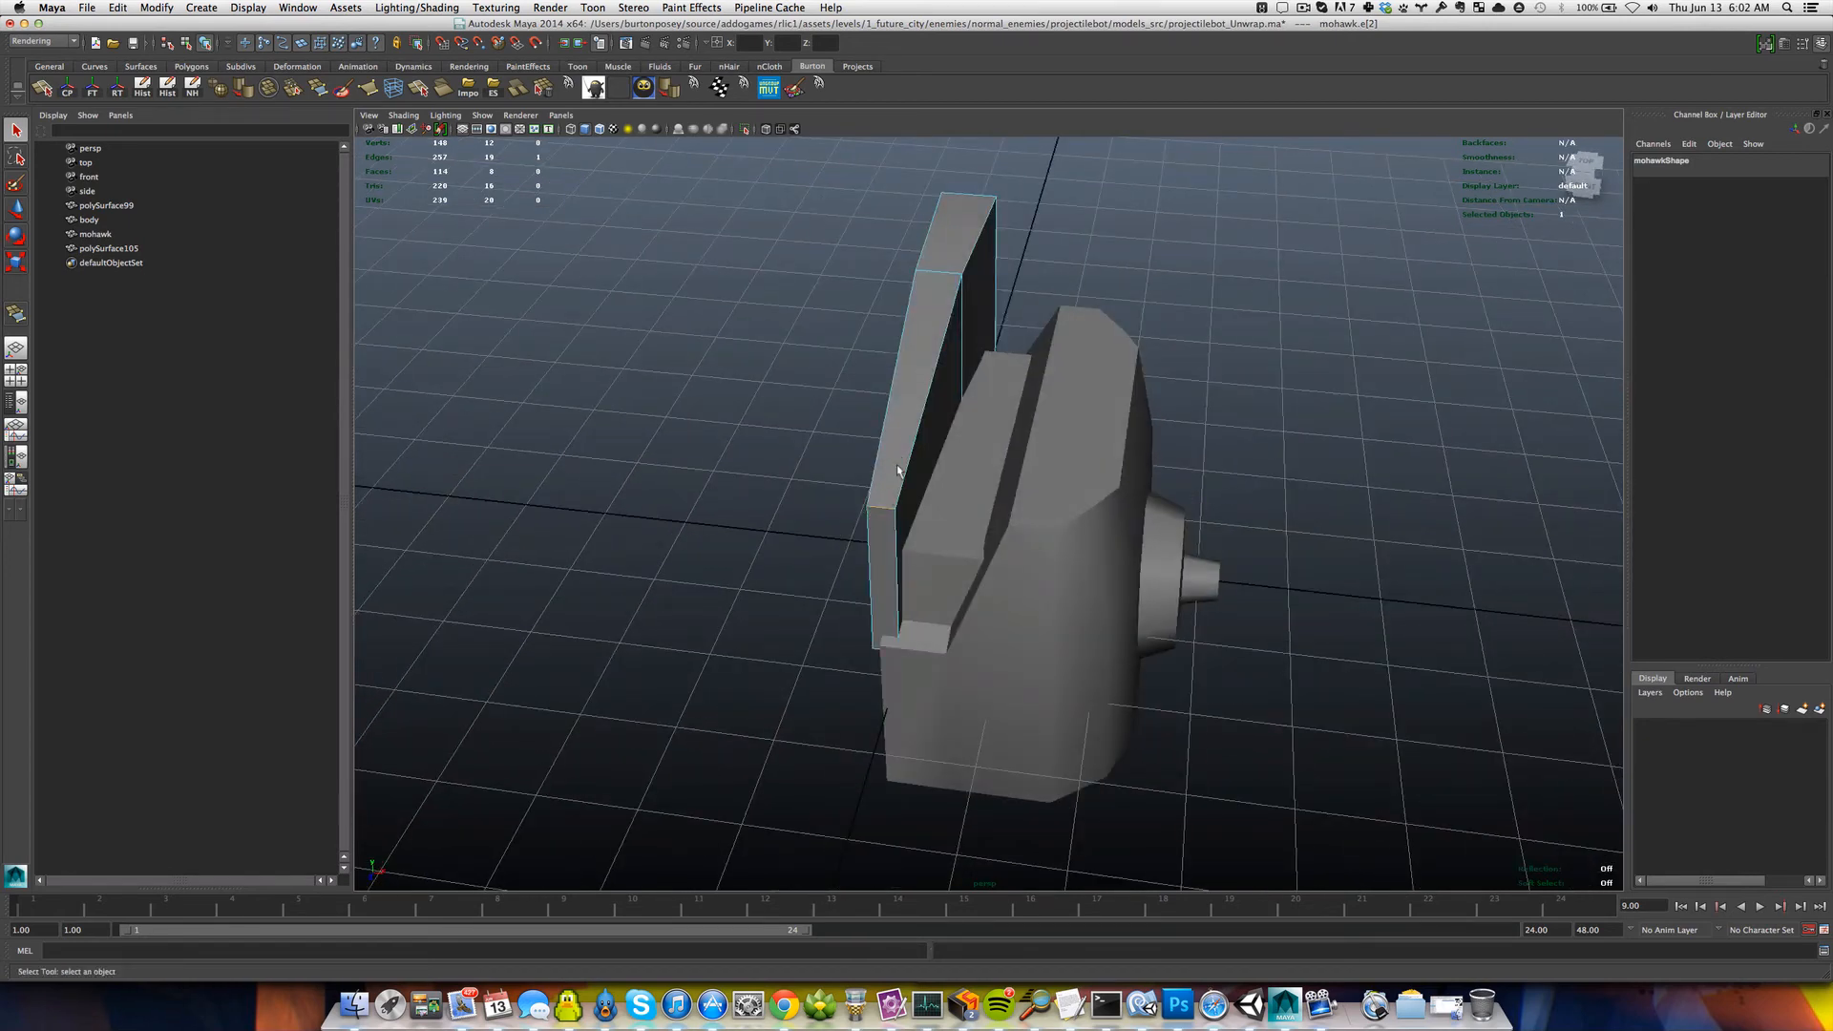
pyautogui.keyDown('ctrl'); pyautogui.rightClick(897, 470); pyautogui.keyUp('ctrl')
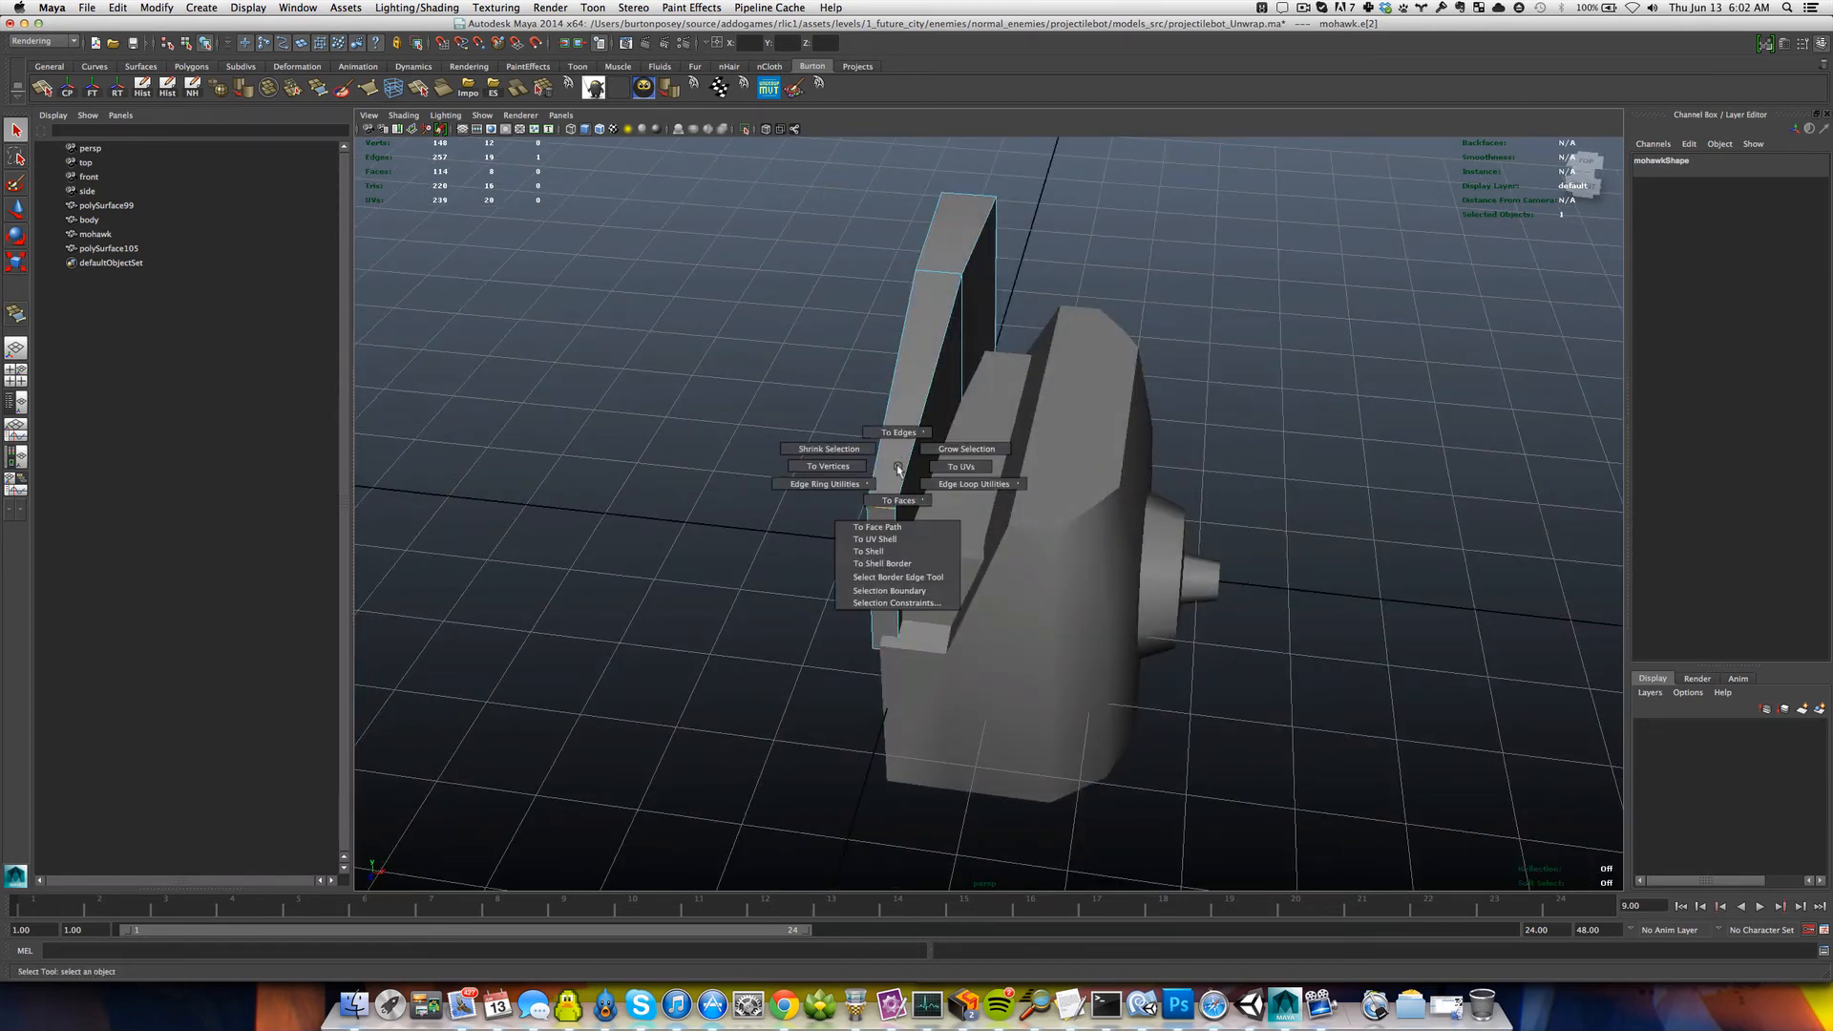
pyautogui.keyDown('ctrl'); pyautogui.moveTo(897, 468); pyautogui.dragTo(941, 511, button='right'); pyautogui.keyUp('ctrl')
pyautogui.keyDown('alt'); pyautogui.moveTo(941, 511); pyautogui.dragTo(933, 493); pyautogui.keyUp('alt')
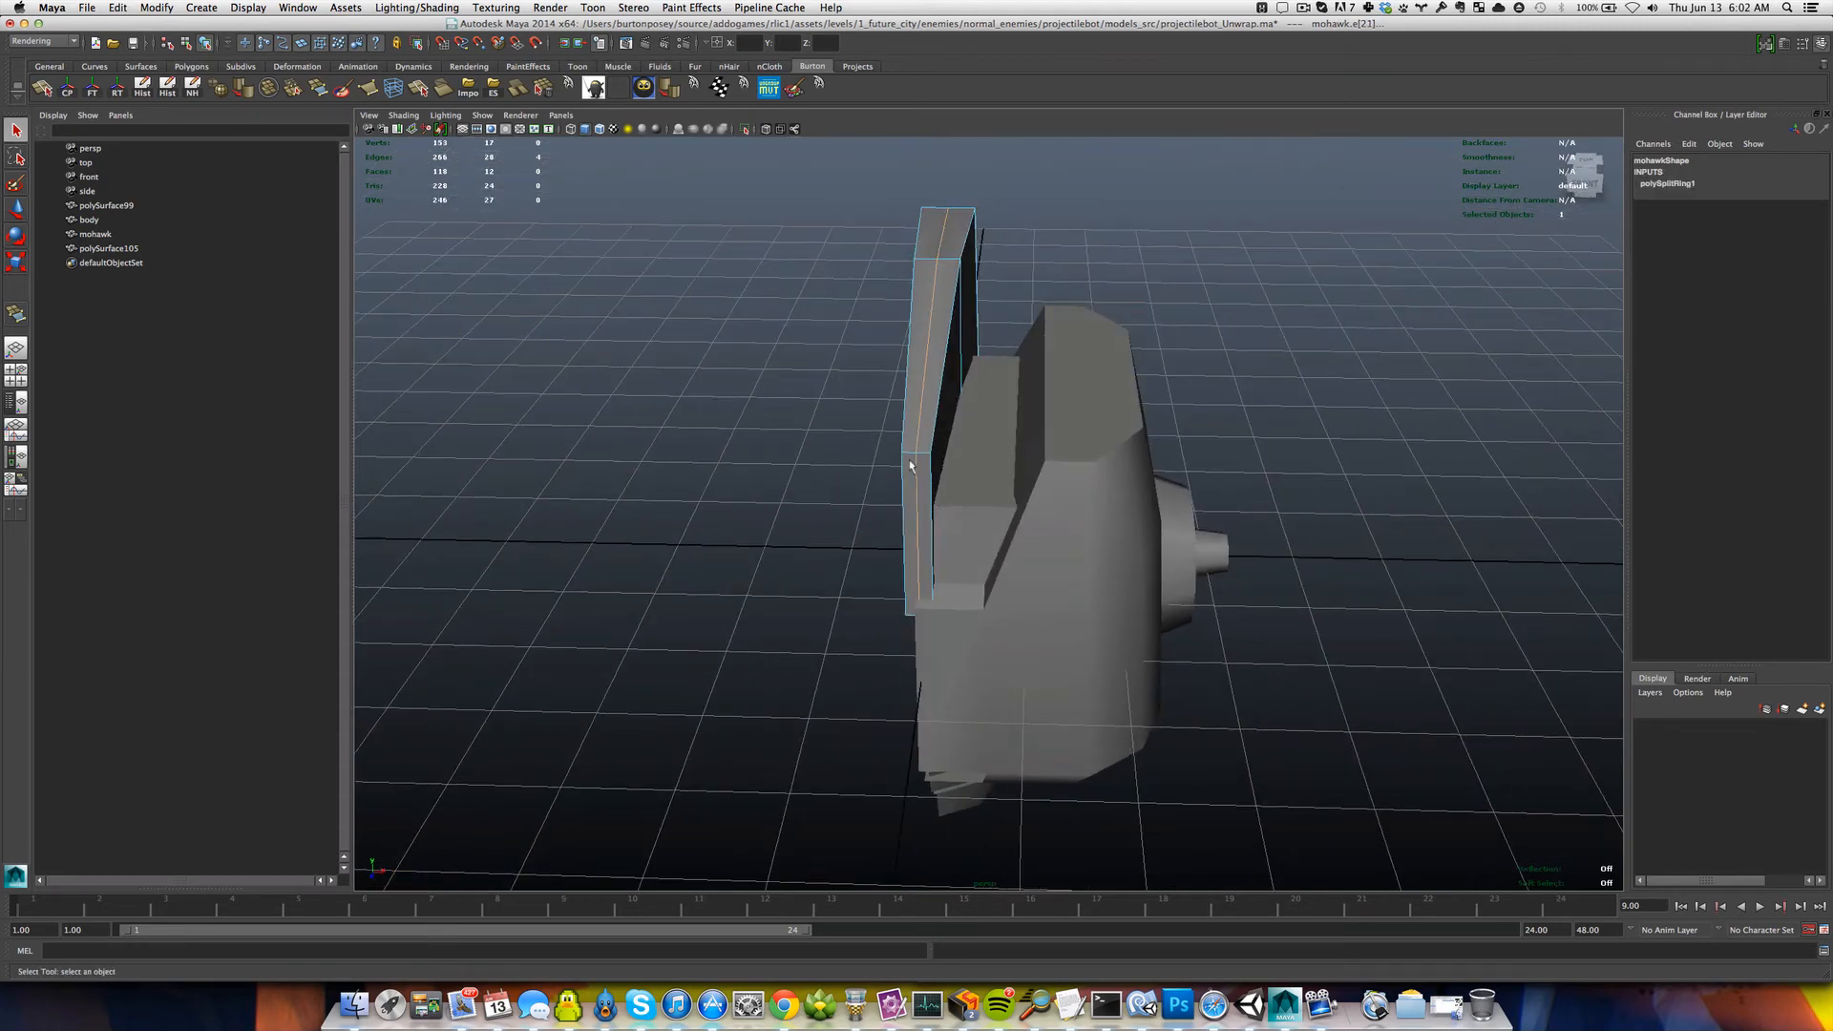
# Delete the mohawk's faces on the far side of the centre line, keeping only the body's half.
pyautogui.moveTo(910, 465); pyautogui.dragTo(908, 494, button='right')
pyautogui.keyDown('alt'); pyautogui.moveTo(922, 448); pyautogui.dragTo(925, 408); pyautogui.keyUp('alt')
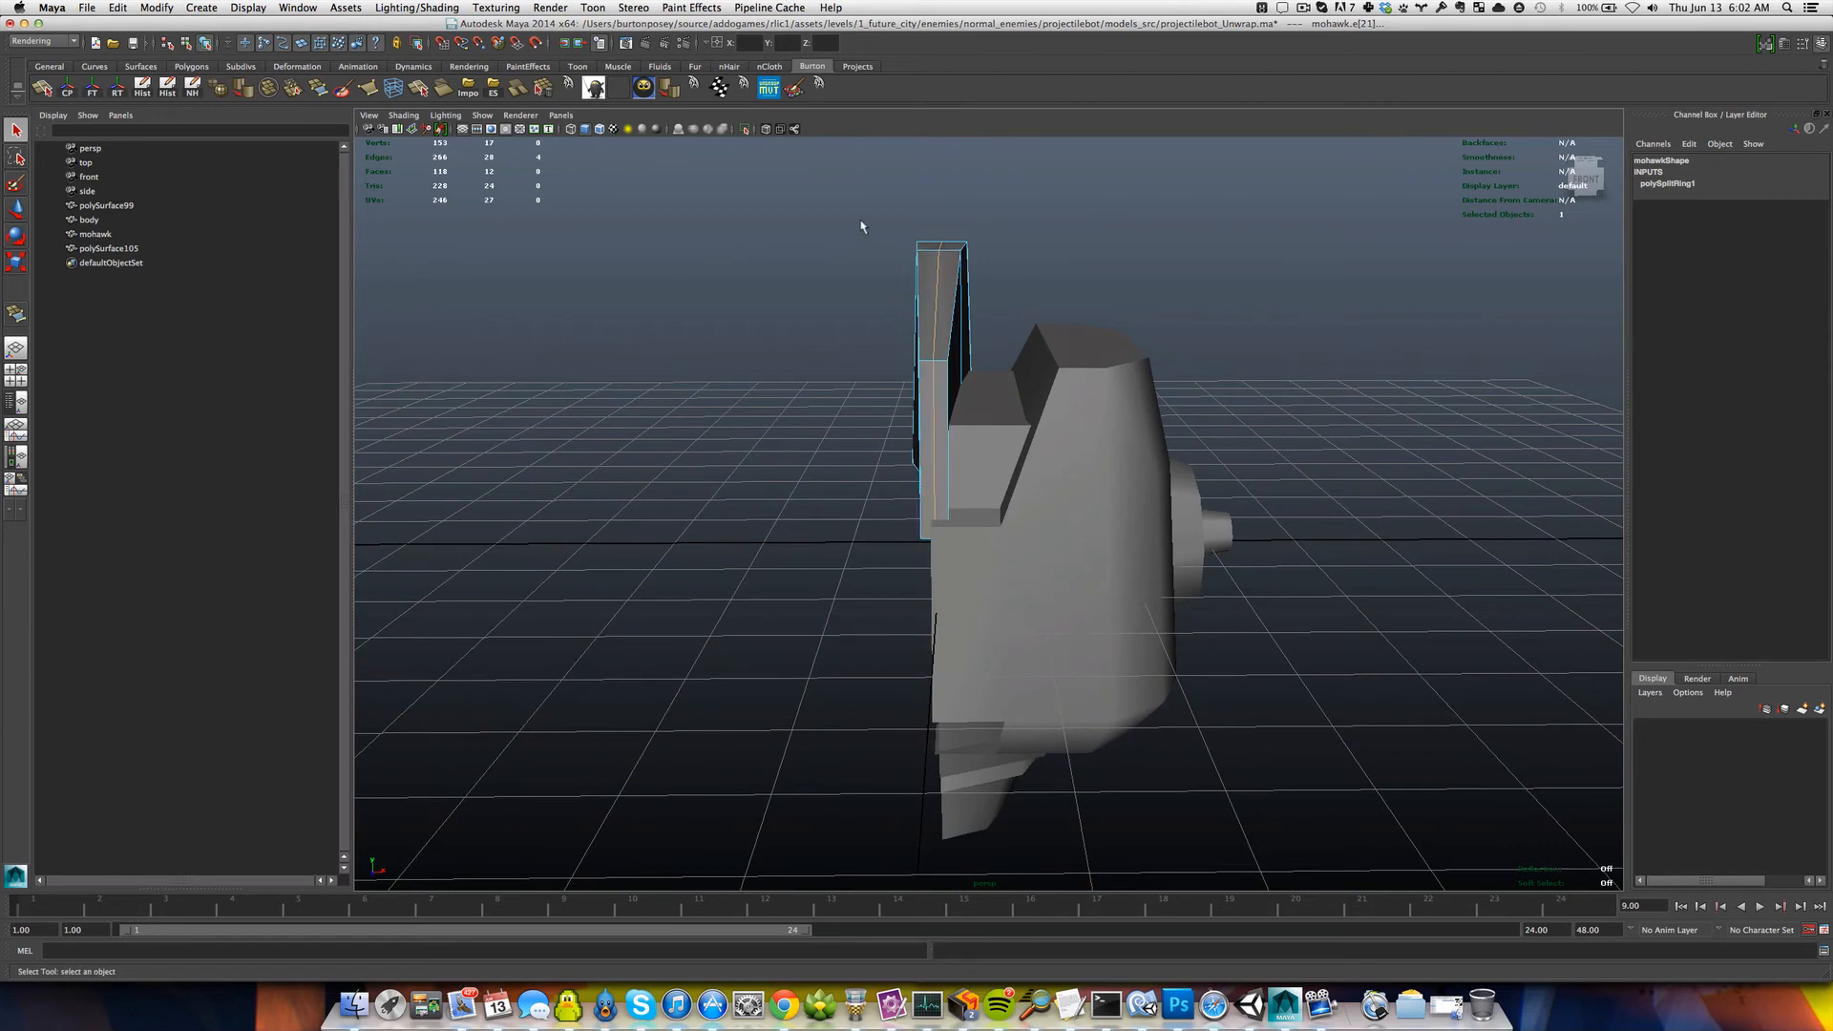
pyautogui.keyDown('alt'); pyautogui.moveTo(861, 226); pyautogui.dragTo(886, 250); pyautogui.keyUp('alt')
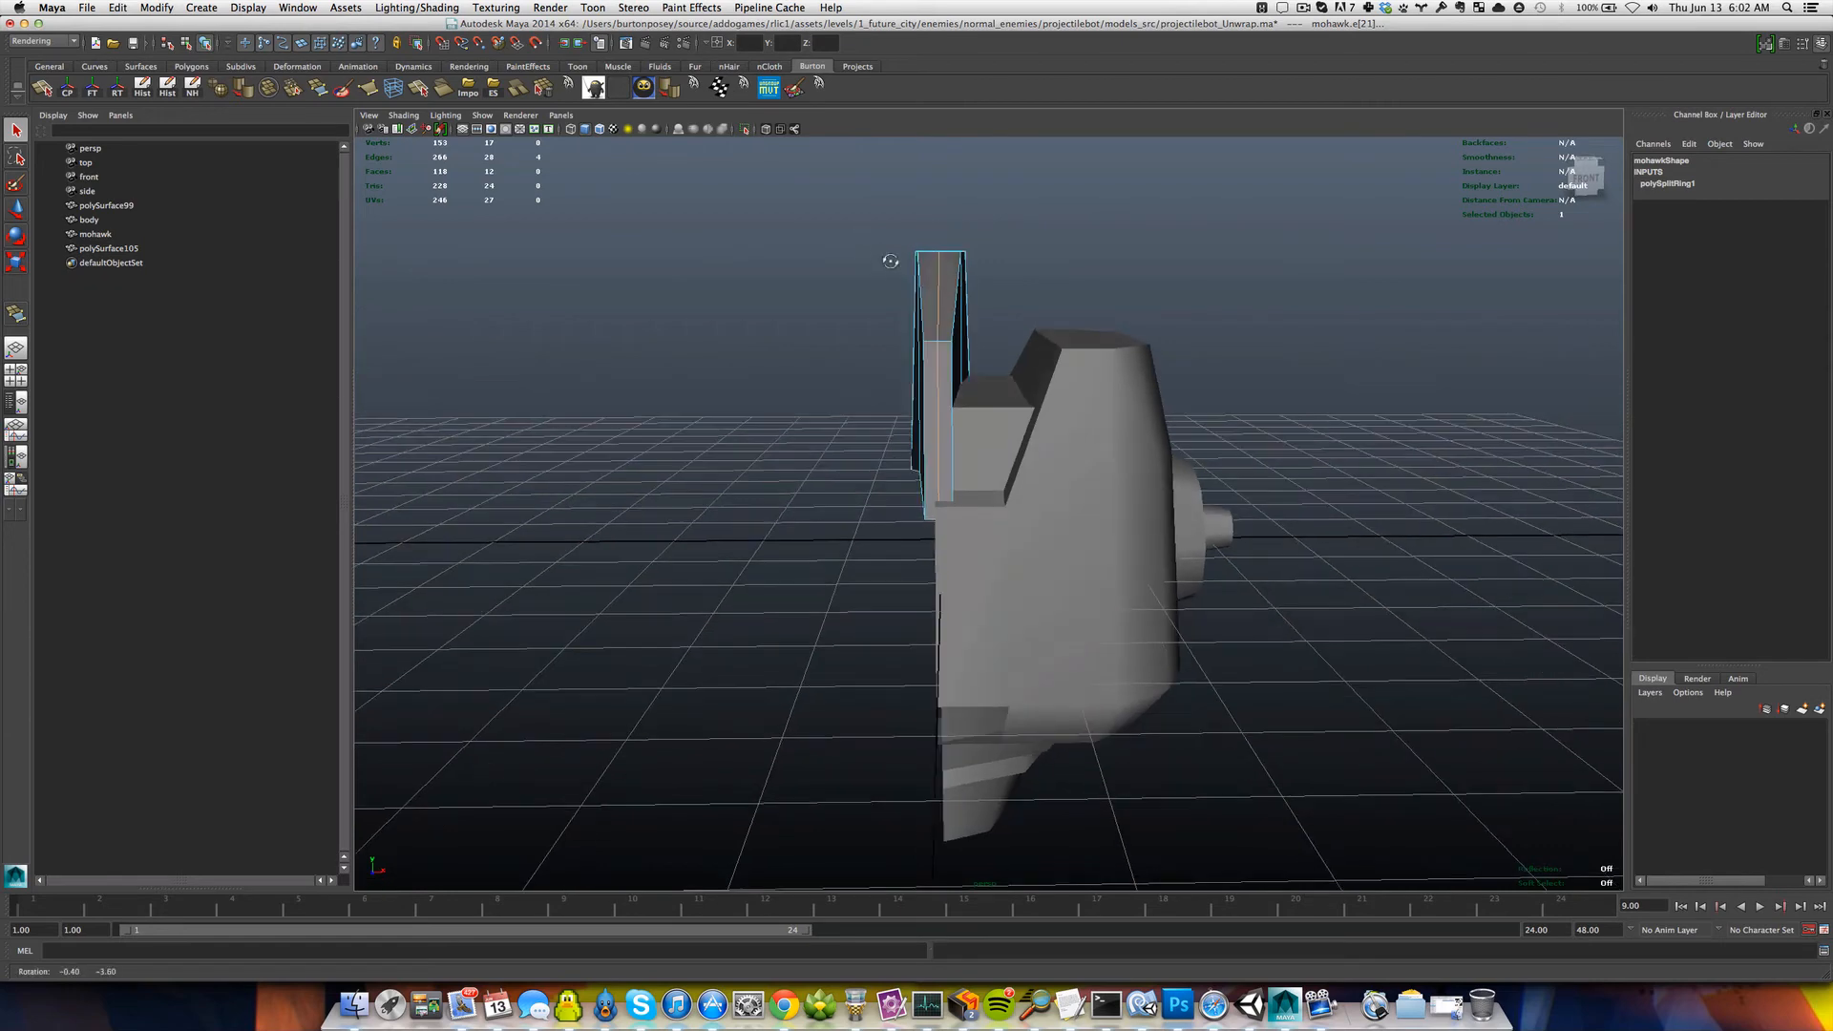
pyautogui.click(931, 567)
pyautogui.keyDown('alt'); pyautogui.moveTo(932, 568); pyautogui.dragTo(930, 530); pyautogui.keyUp('alt')
pyautogui.press('space')
pyautogui.keyDown('alt'); pyautogui.moveTo(903, 205); pyautogui.dragTo(915, 413, button='middle'); pyautogui.keyUp('alt')
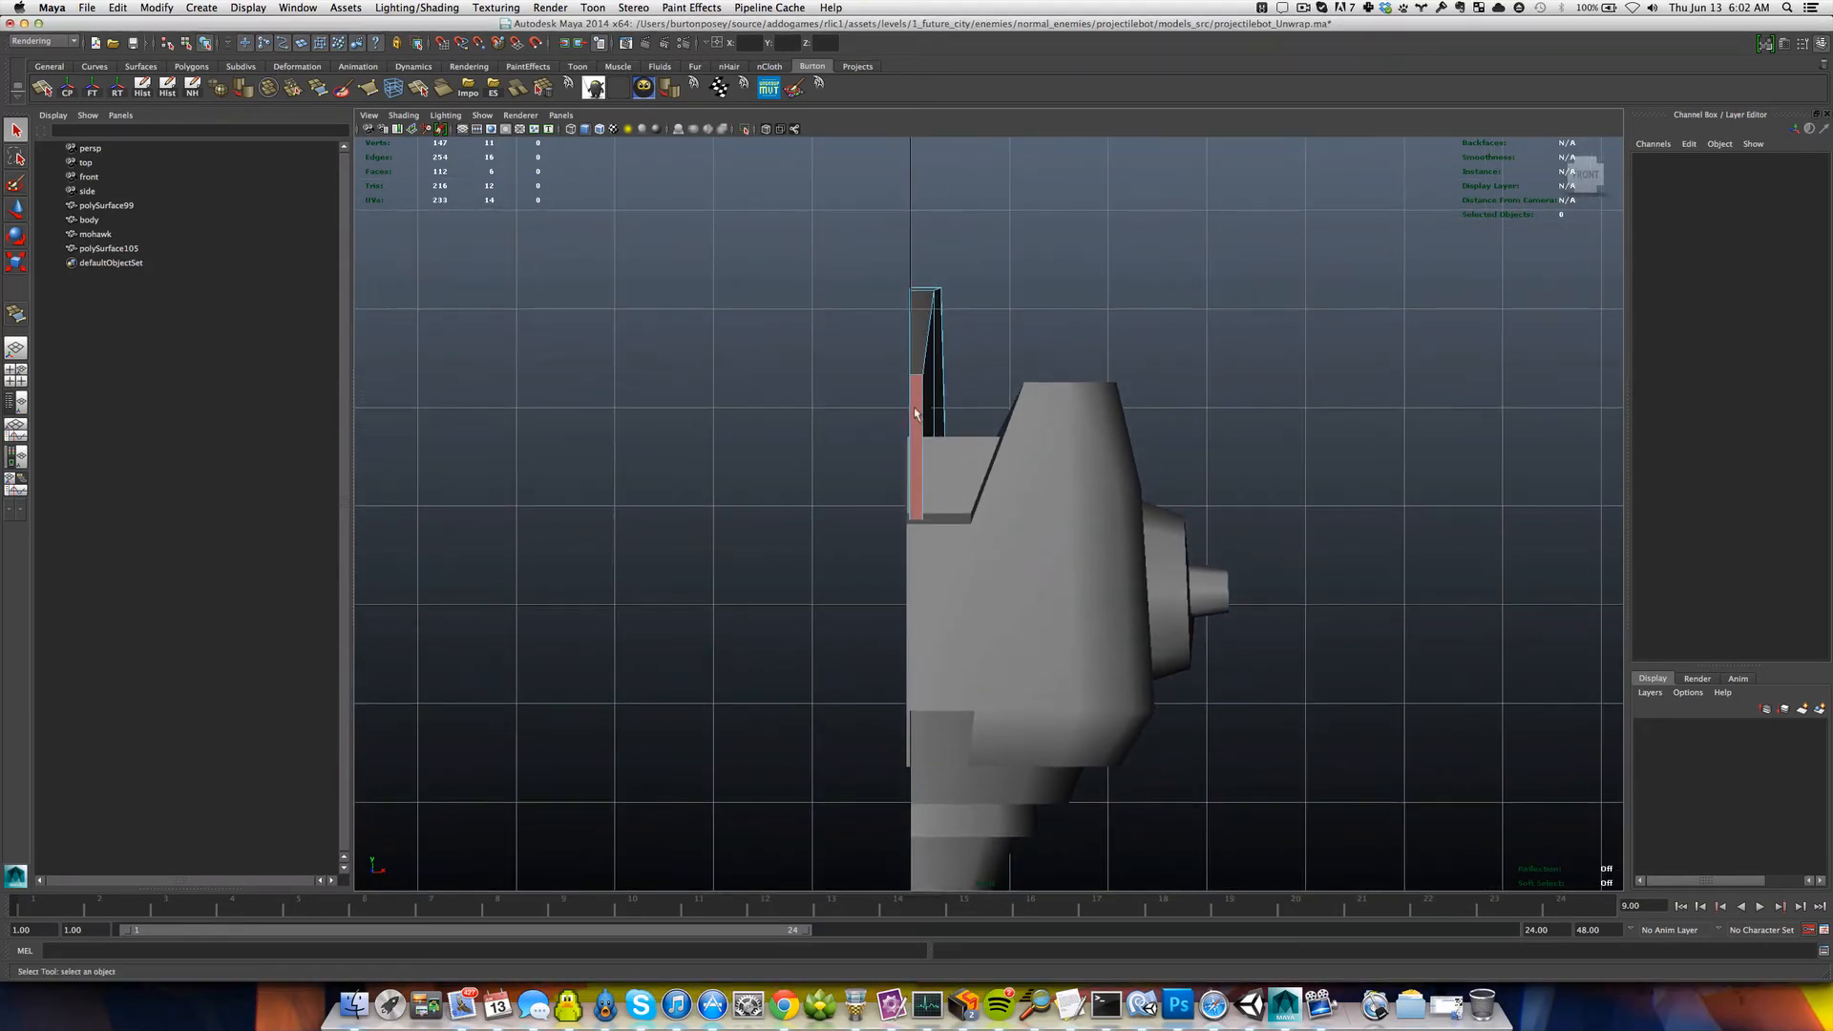
# Select the mohawk's vertices along the cut edge and check their alignment with the centre line in wireframe.
pyautogui.moveTo(911, 382); pyautogui.dragTo(859, 382, button='right')
pyautogui.moveTo(863, 240); pyautogui.dragTo(909, 592)
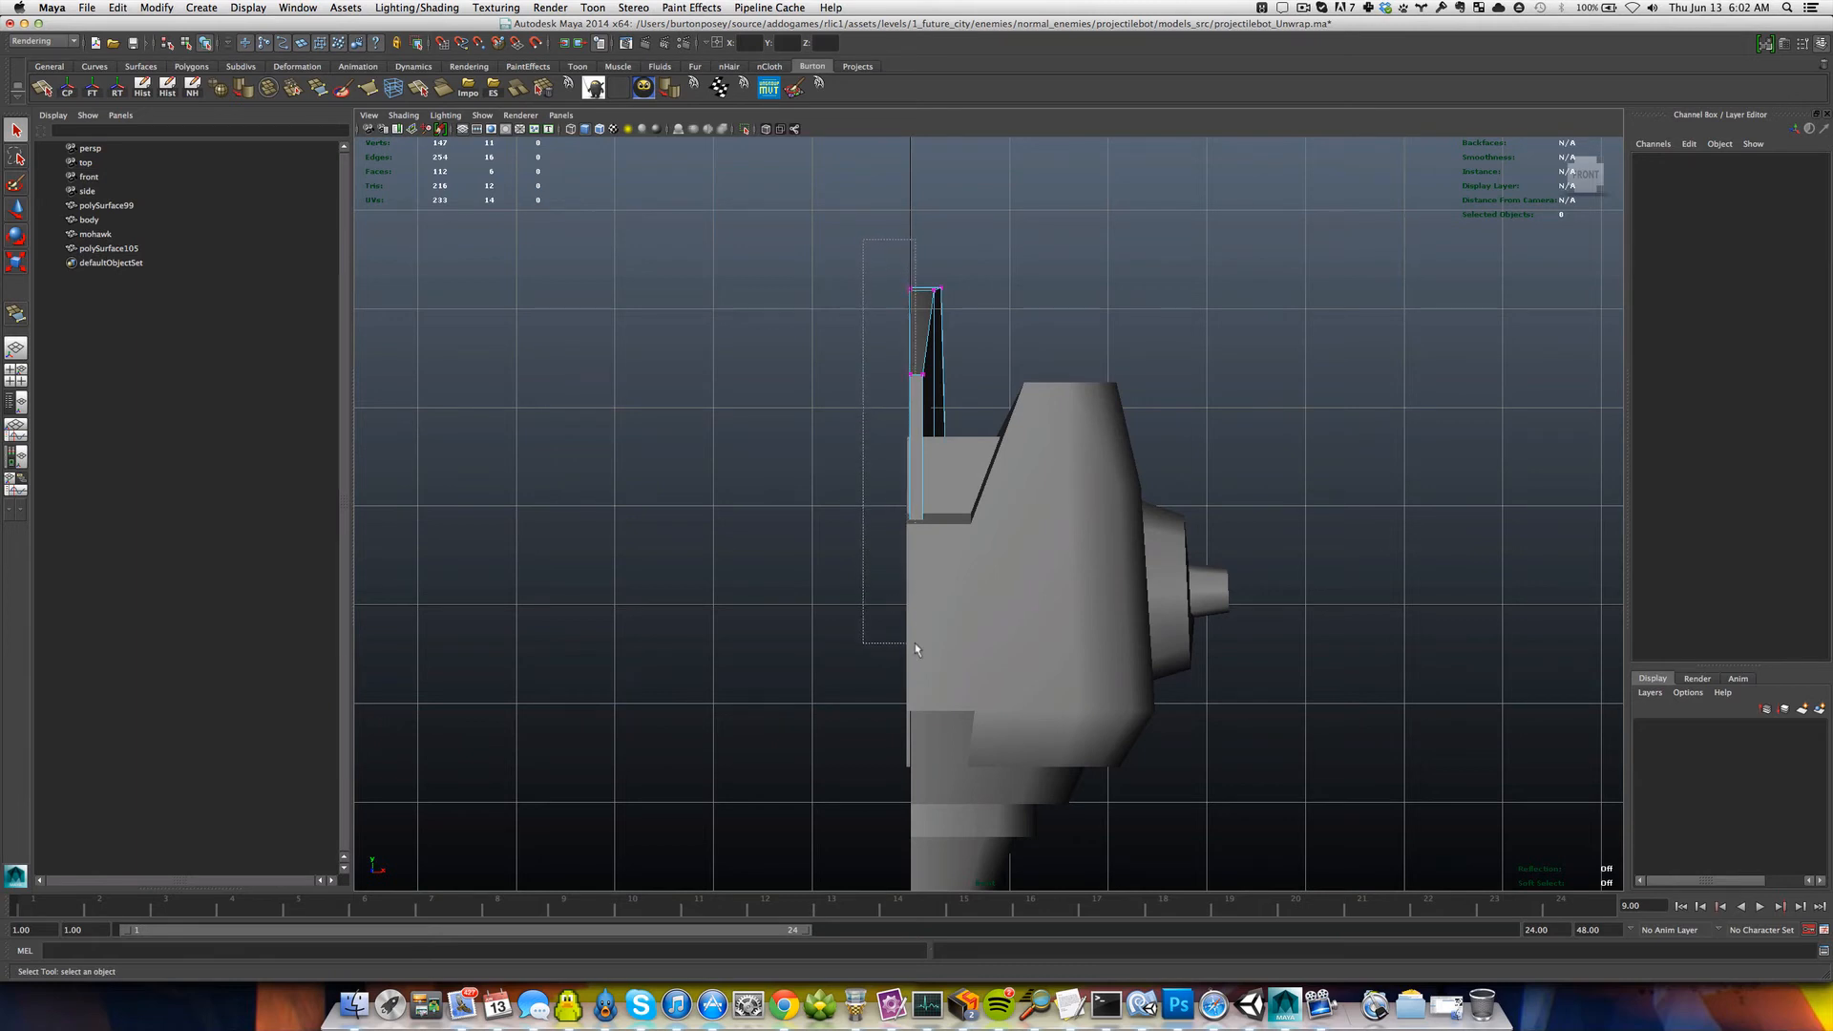
pyautogui.press('4')
pyautogui.press('w')
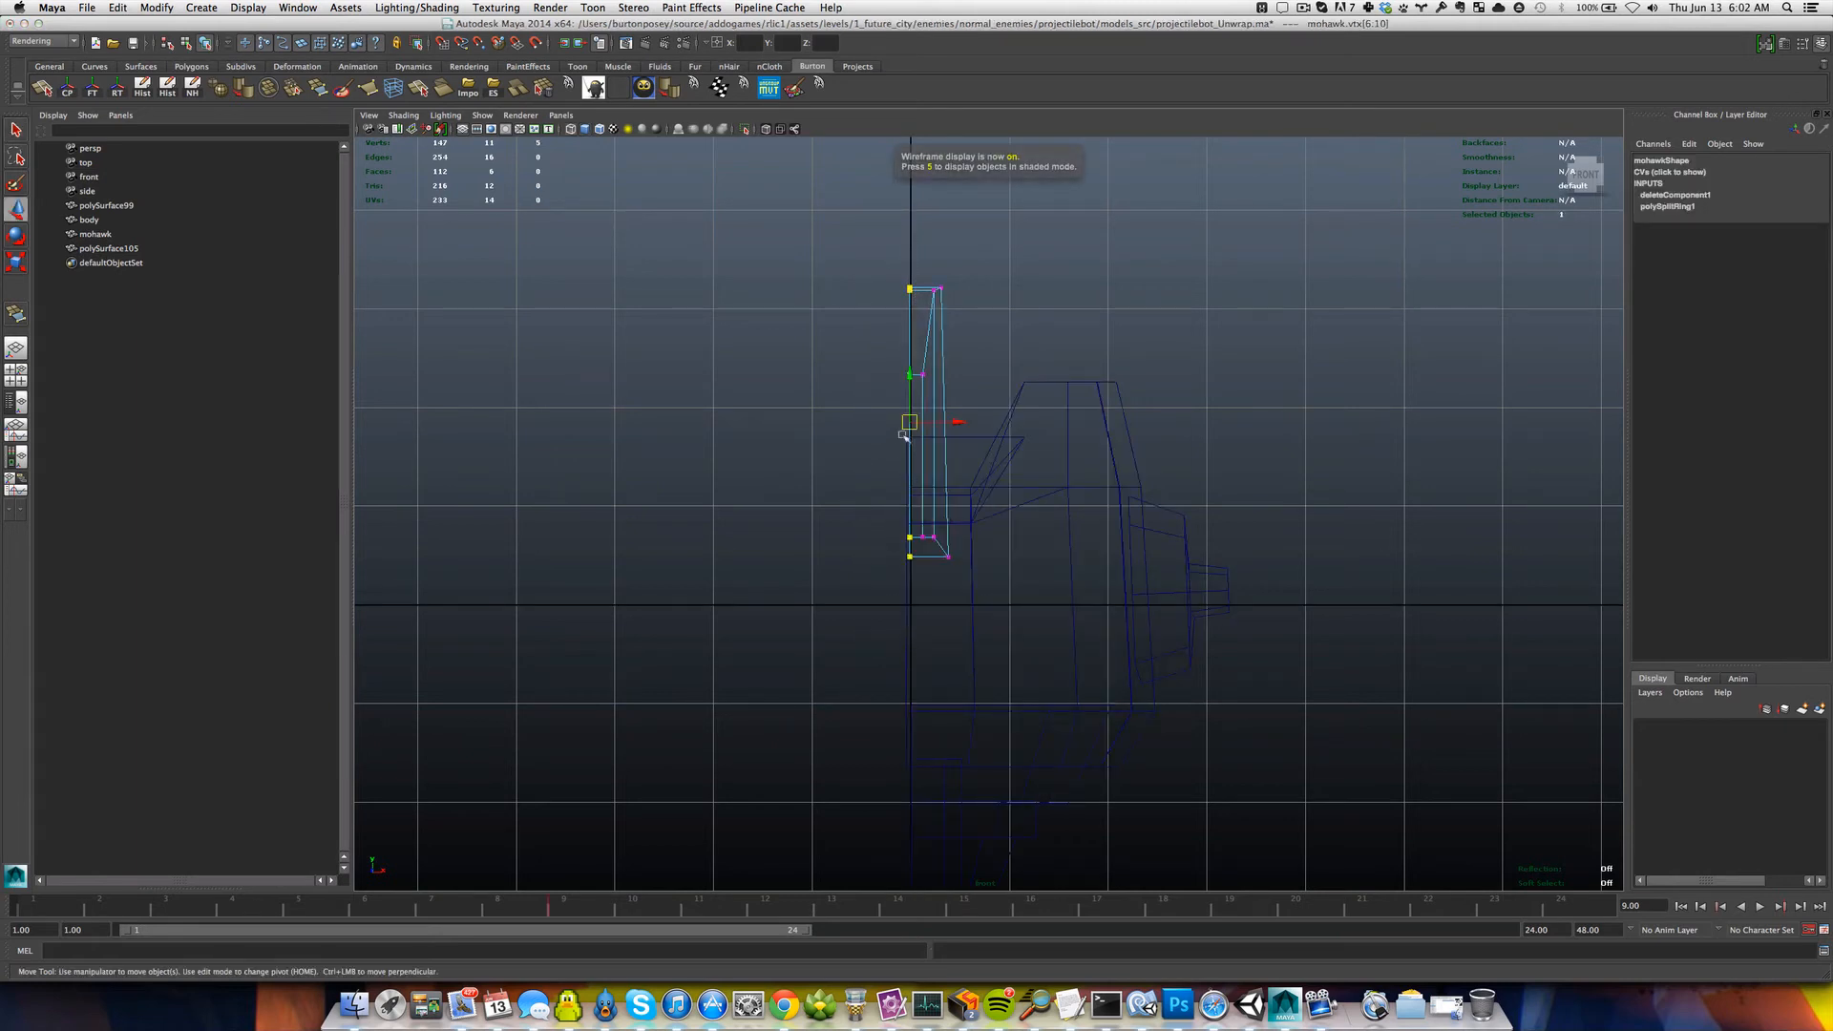
pyautogui.scroll(2, 905, 449)
pyautogui.scroll(1, 909, 402)
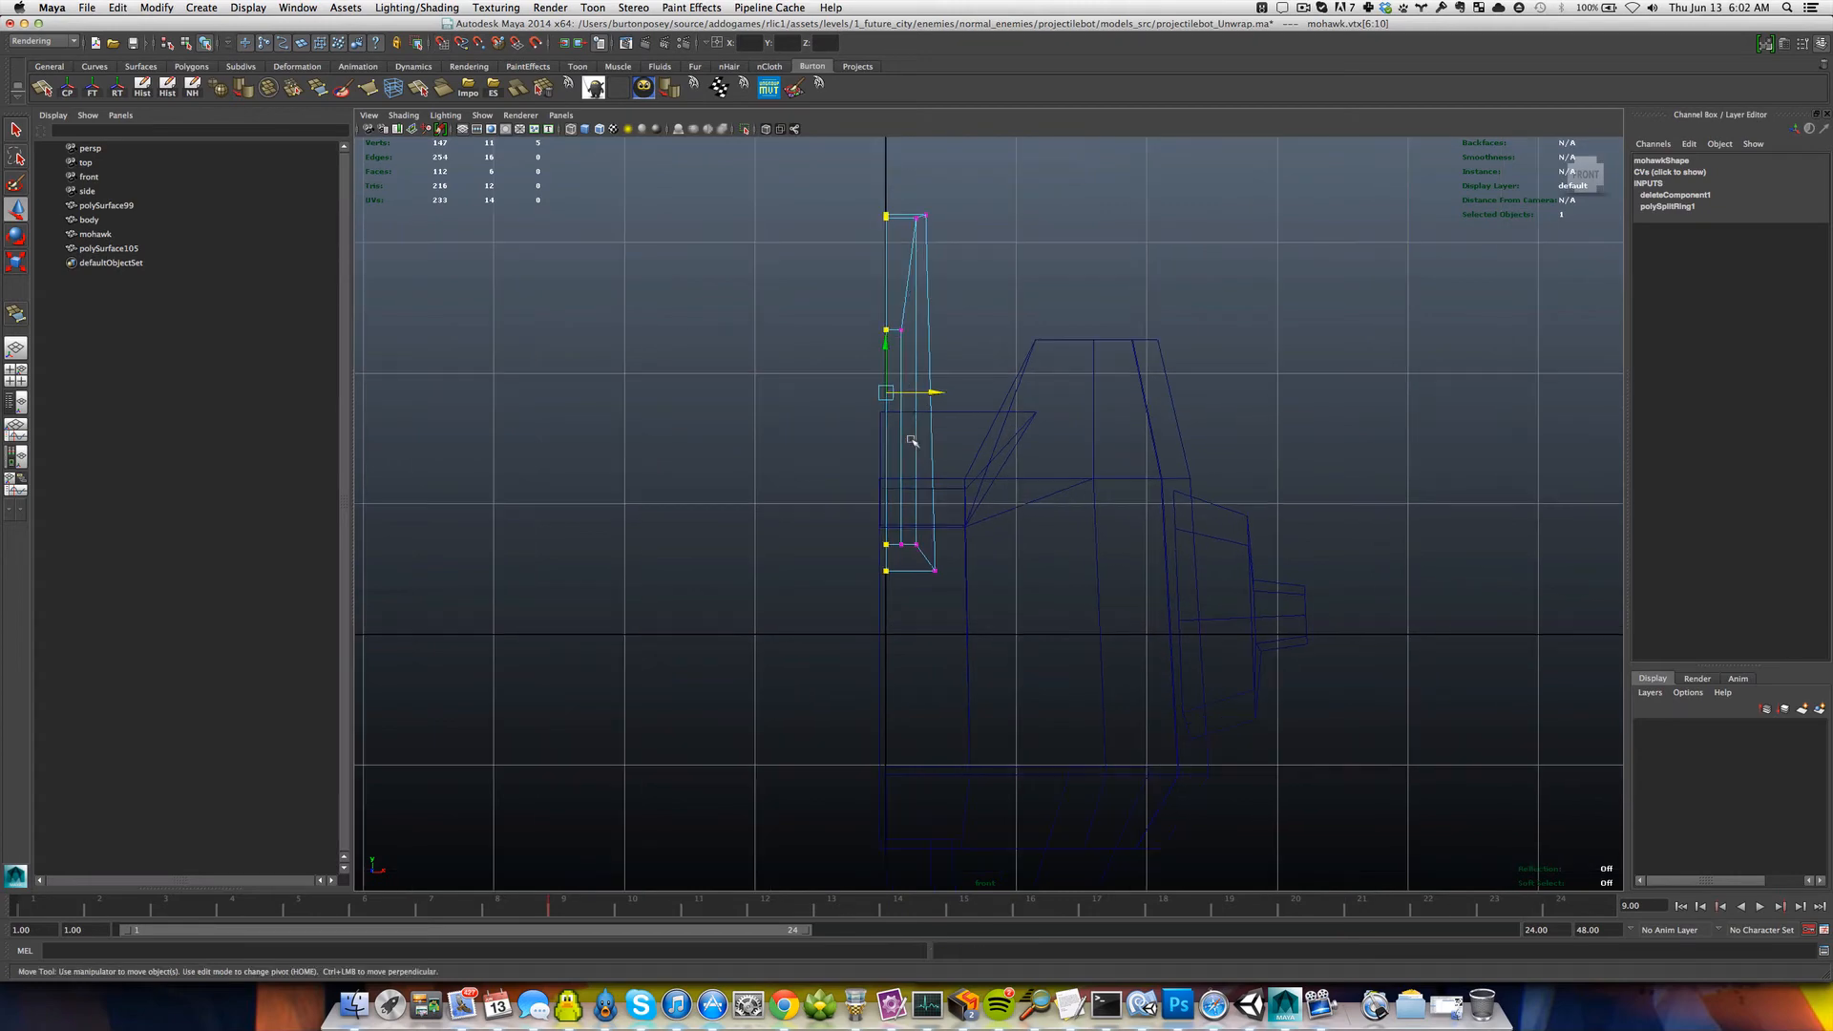
pyautogui.press('q')
pyautogui.press('5')
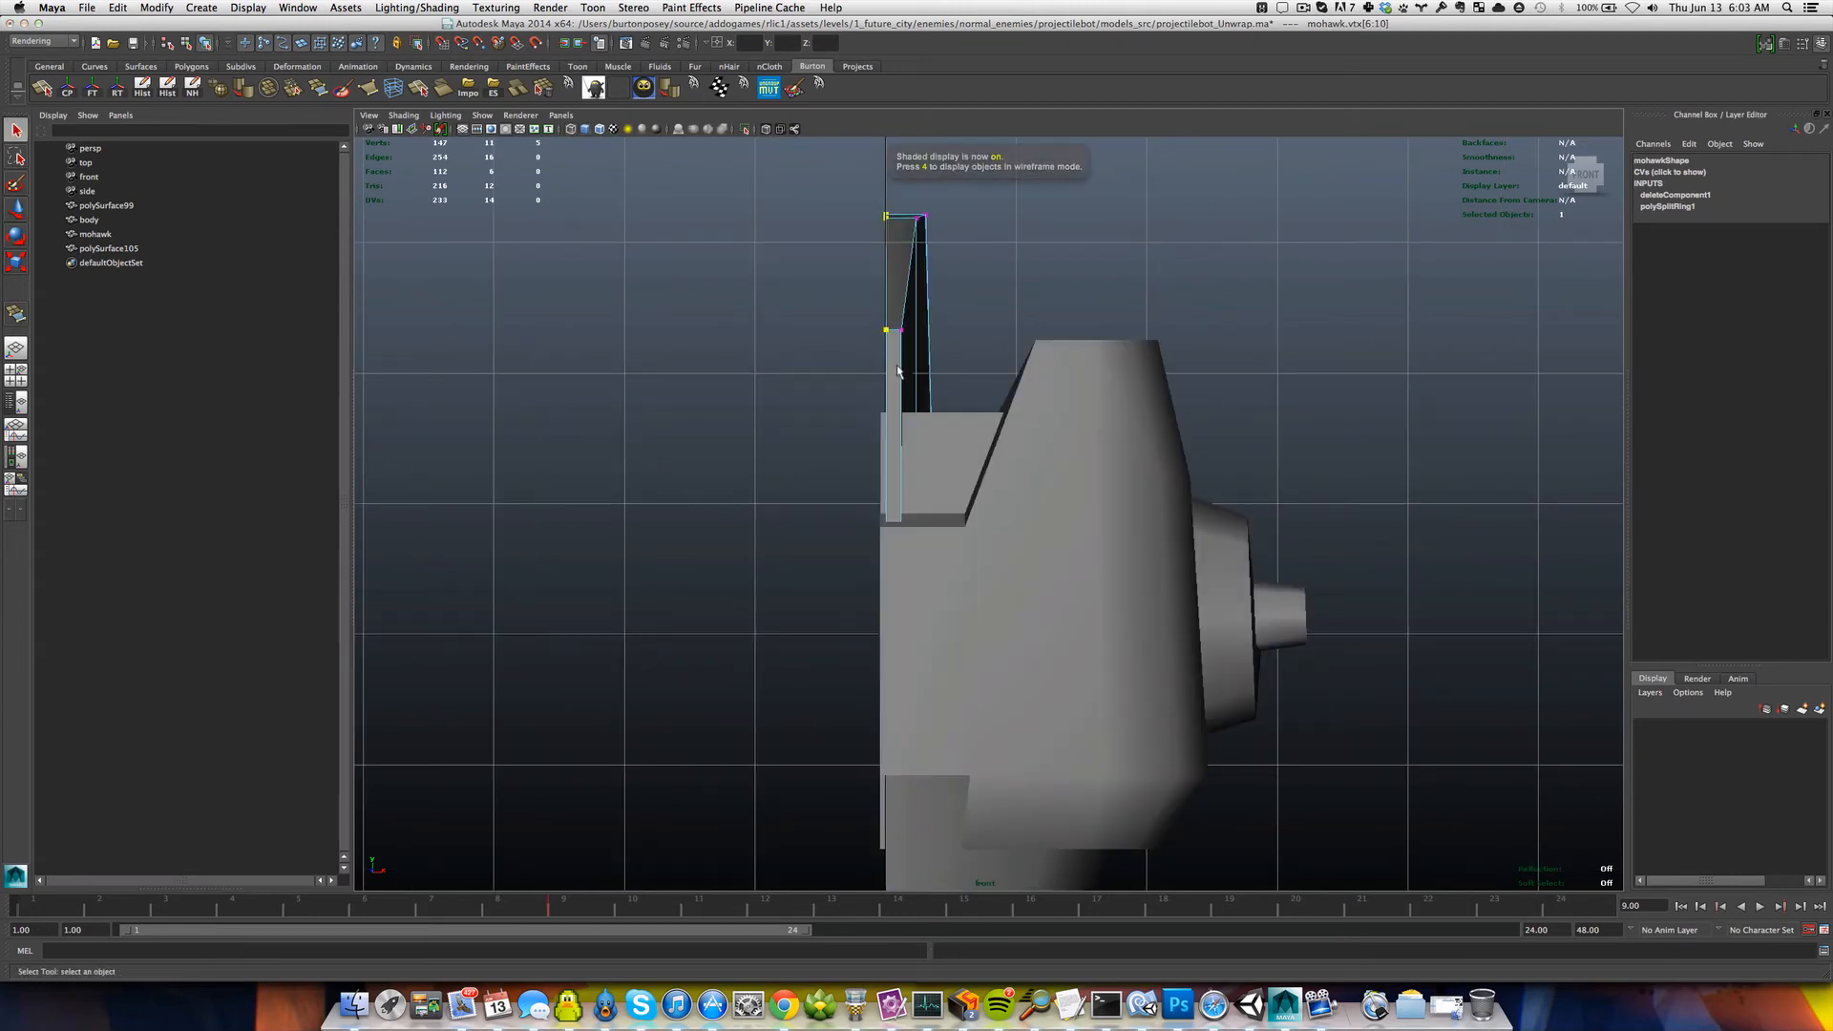
# Move the body's pivot horizontally onto its cut edge, snapping it to a vertex there.
pyautogui.click(879, 372)
pyautogui.click(945, 478)
pyautogui.scroll(-5, 945, 477)
pyautogui.scroll(4, 958, 530)
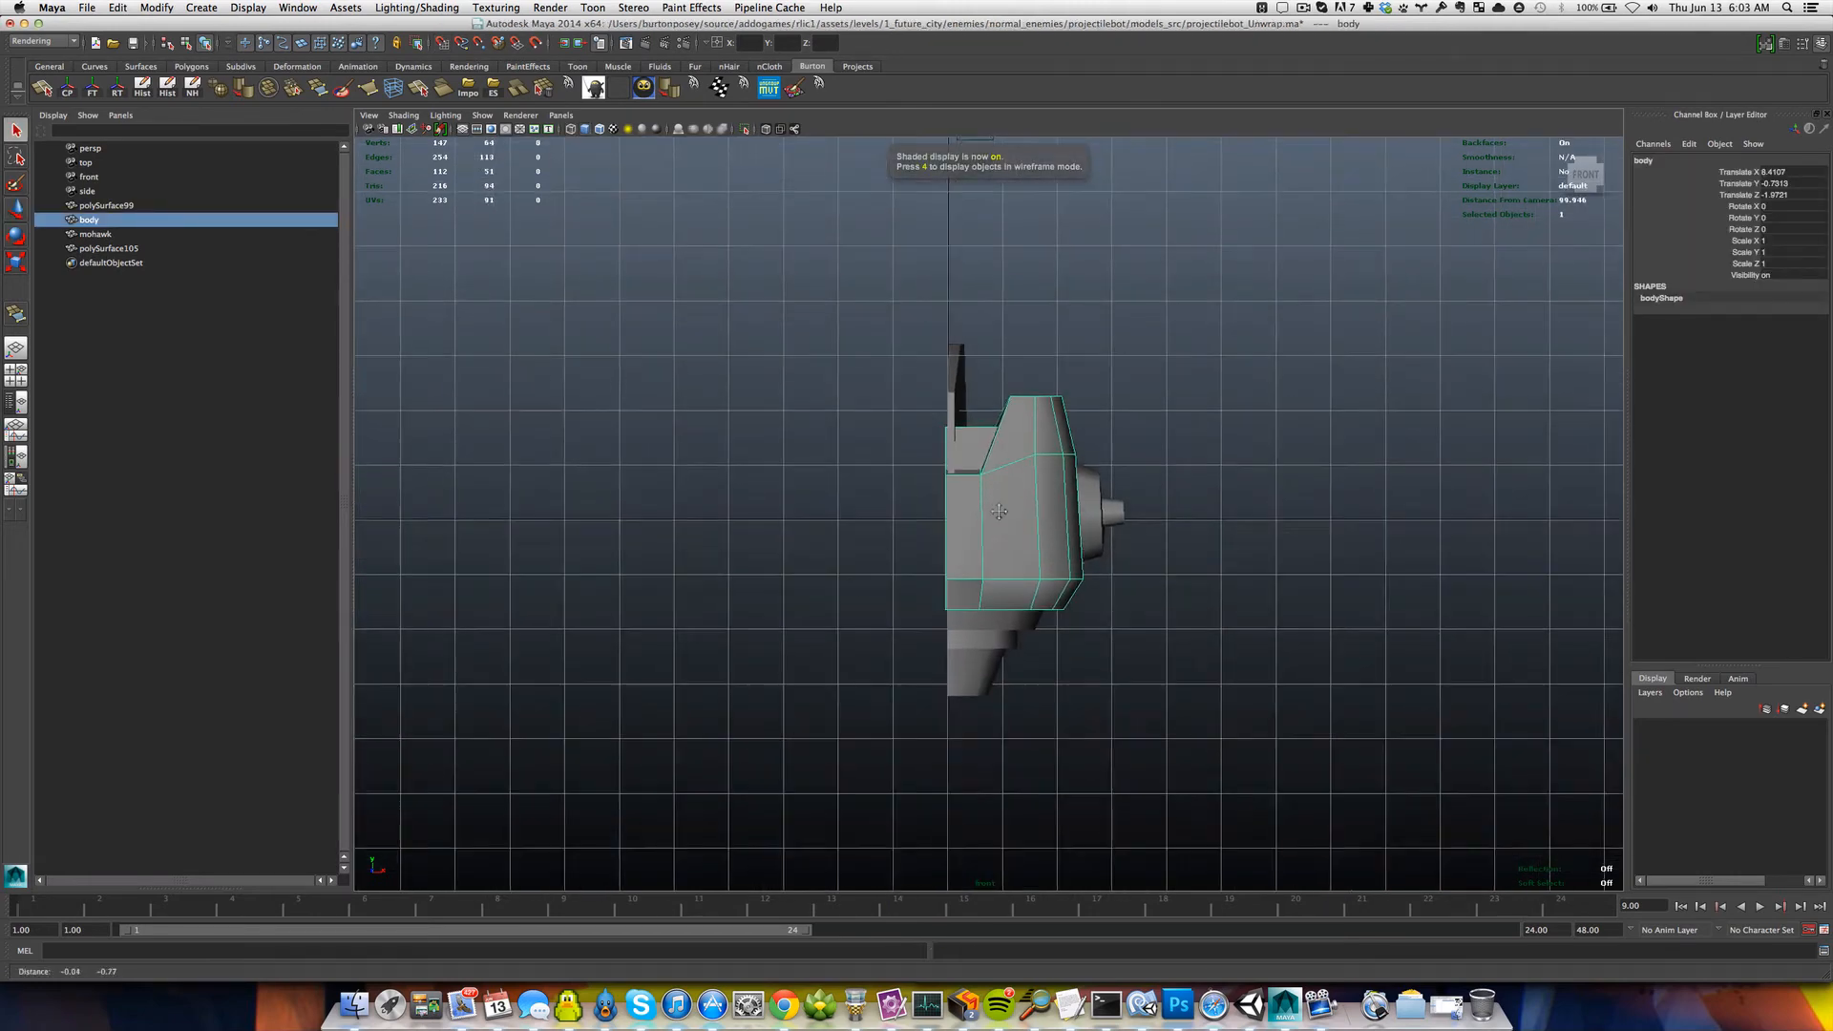
pyautogui.press('w')
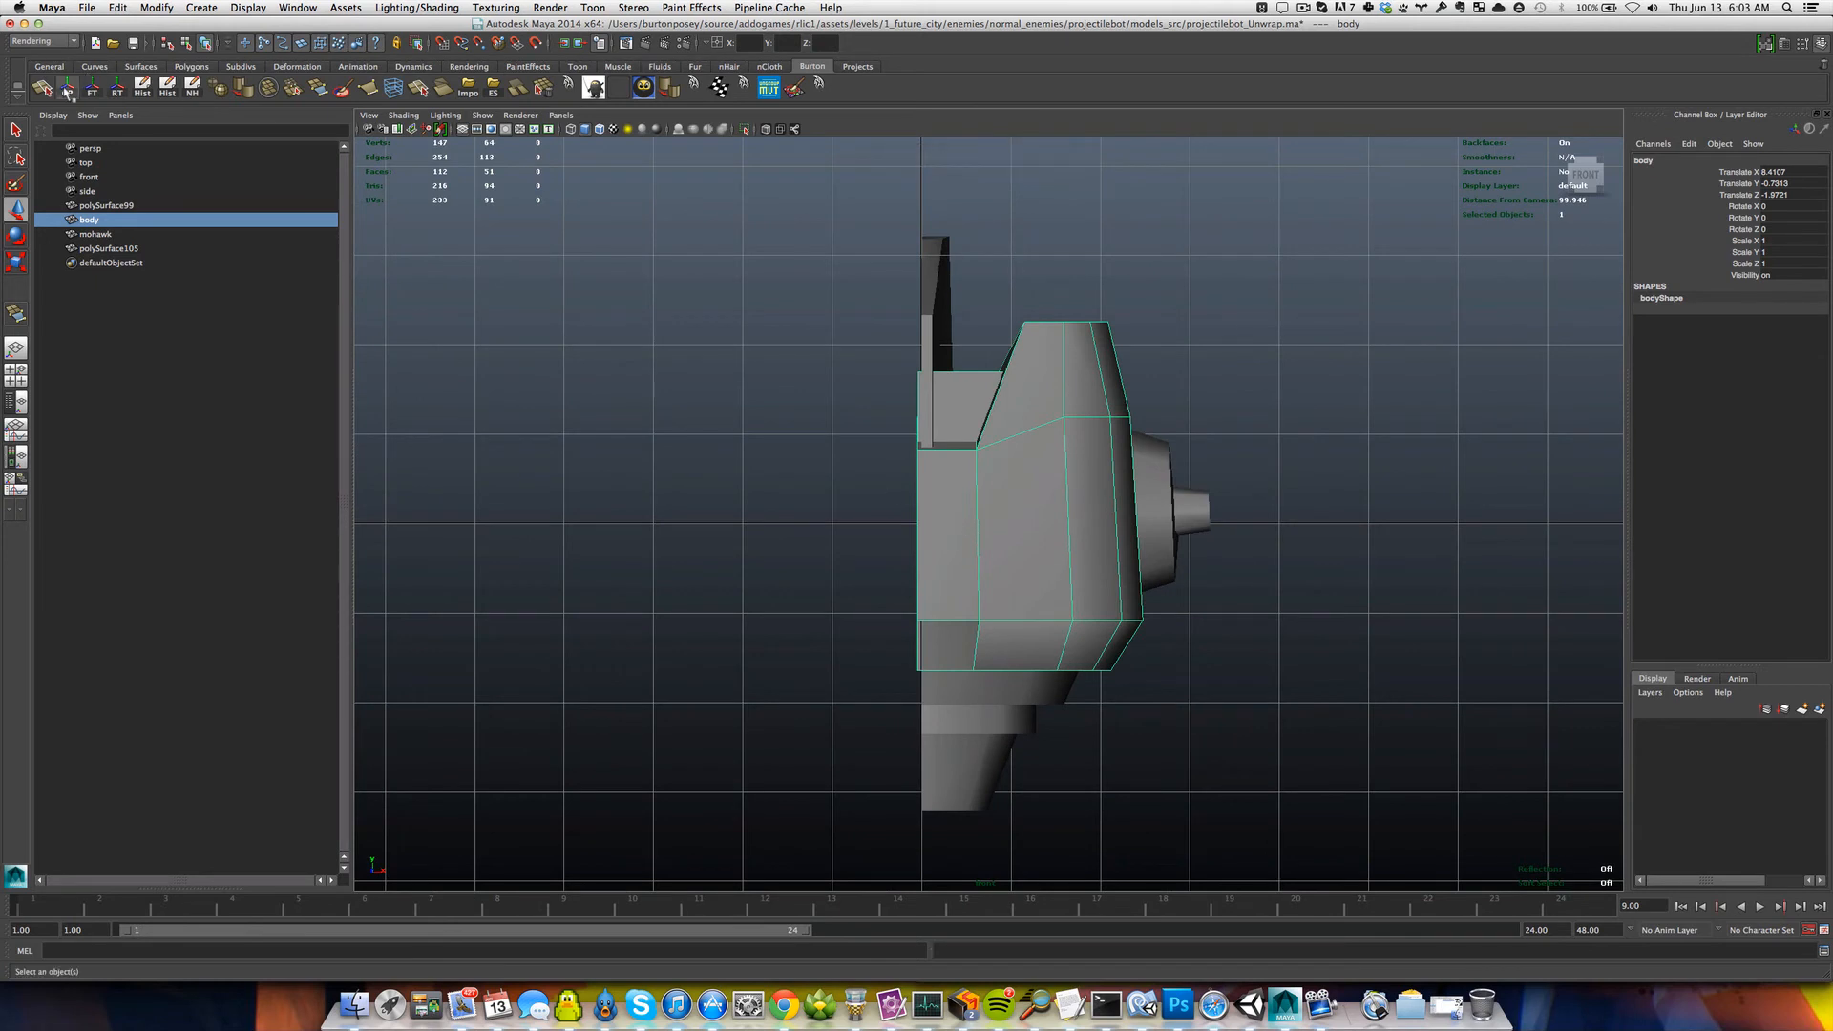
pyautogui.press('Home')
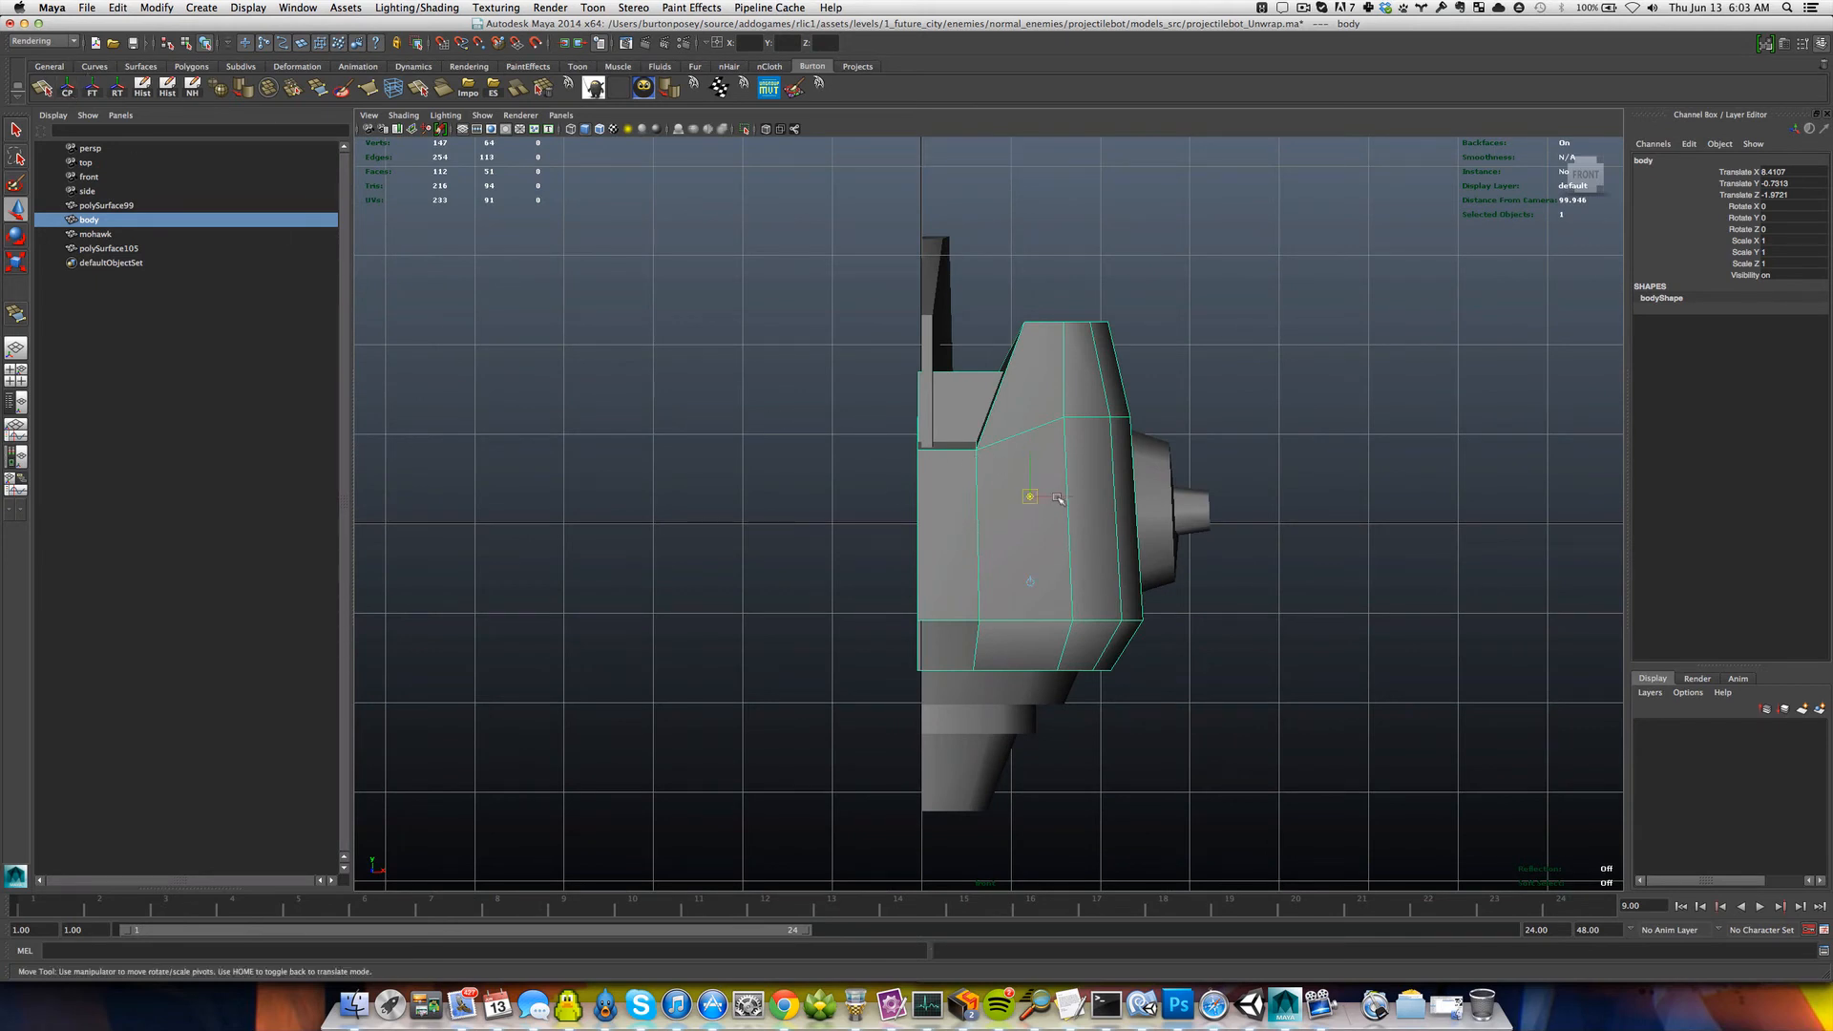
pyautogui.click(1058, 498)
pyautogui.click(1058, 498)
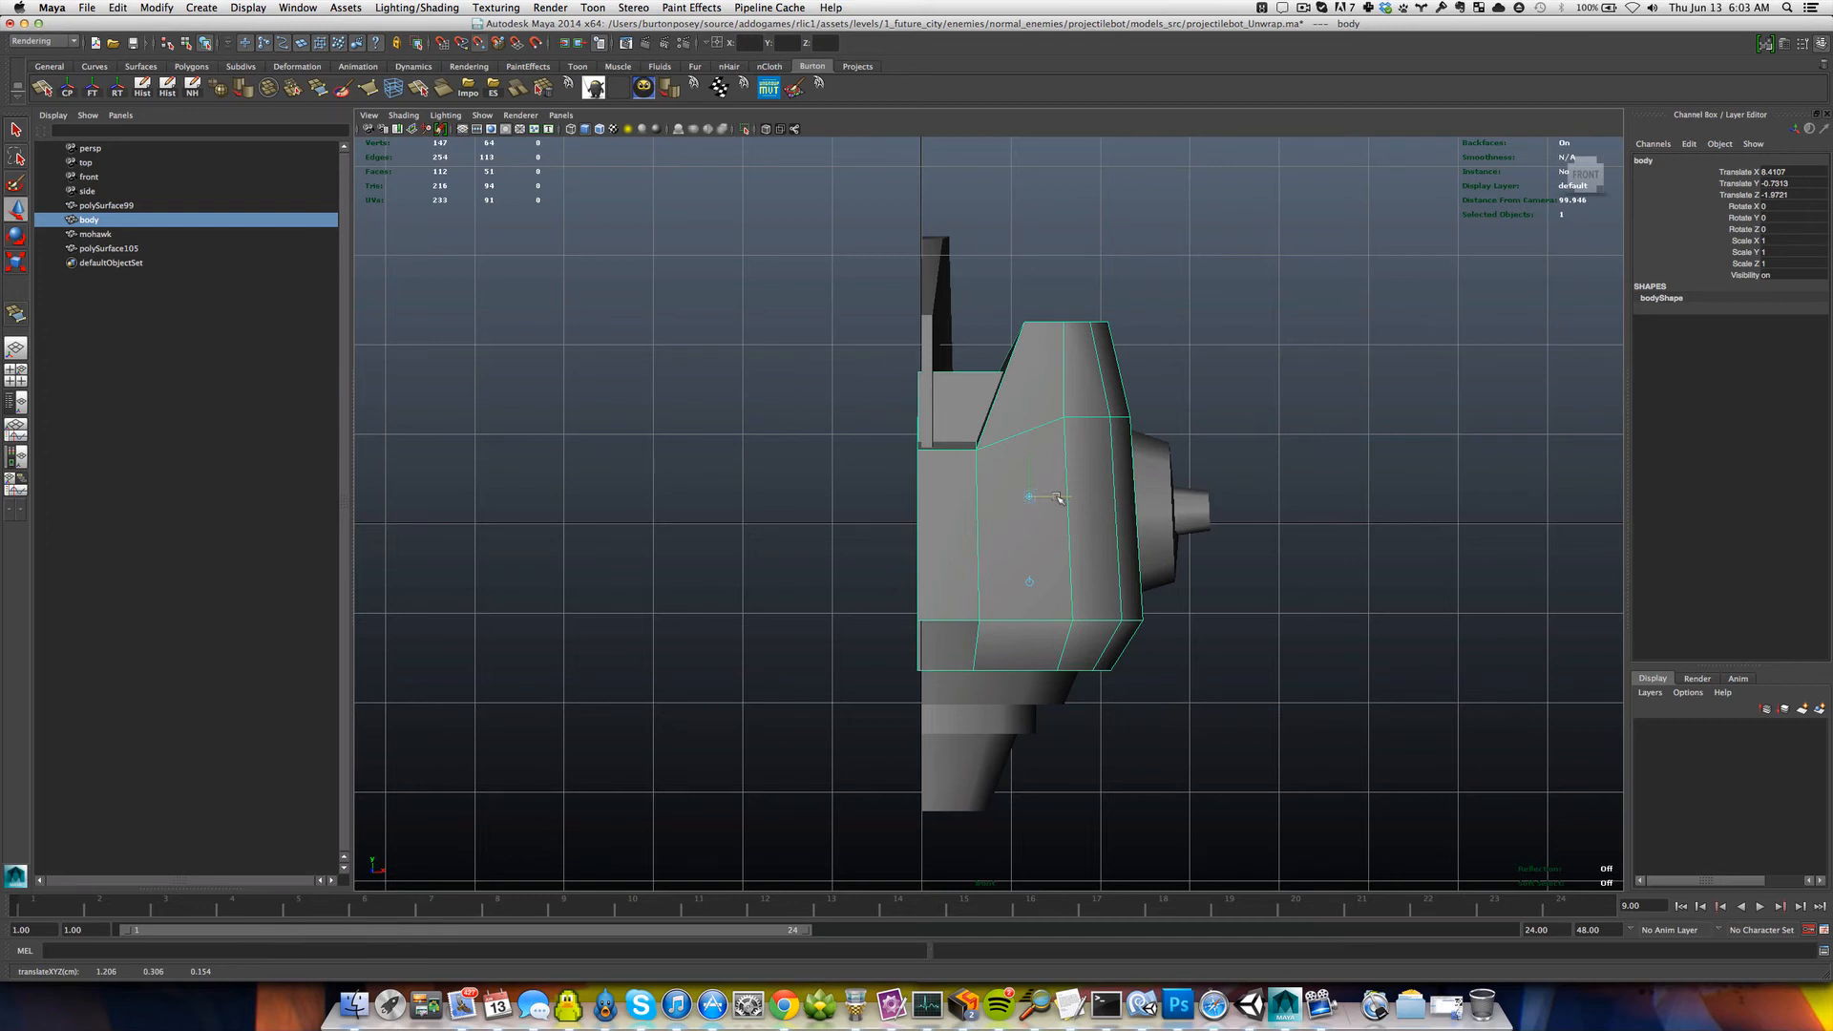
pyautogui.middleClick(918, 621)
pyautogui.press('Home')
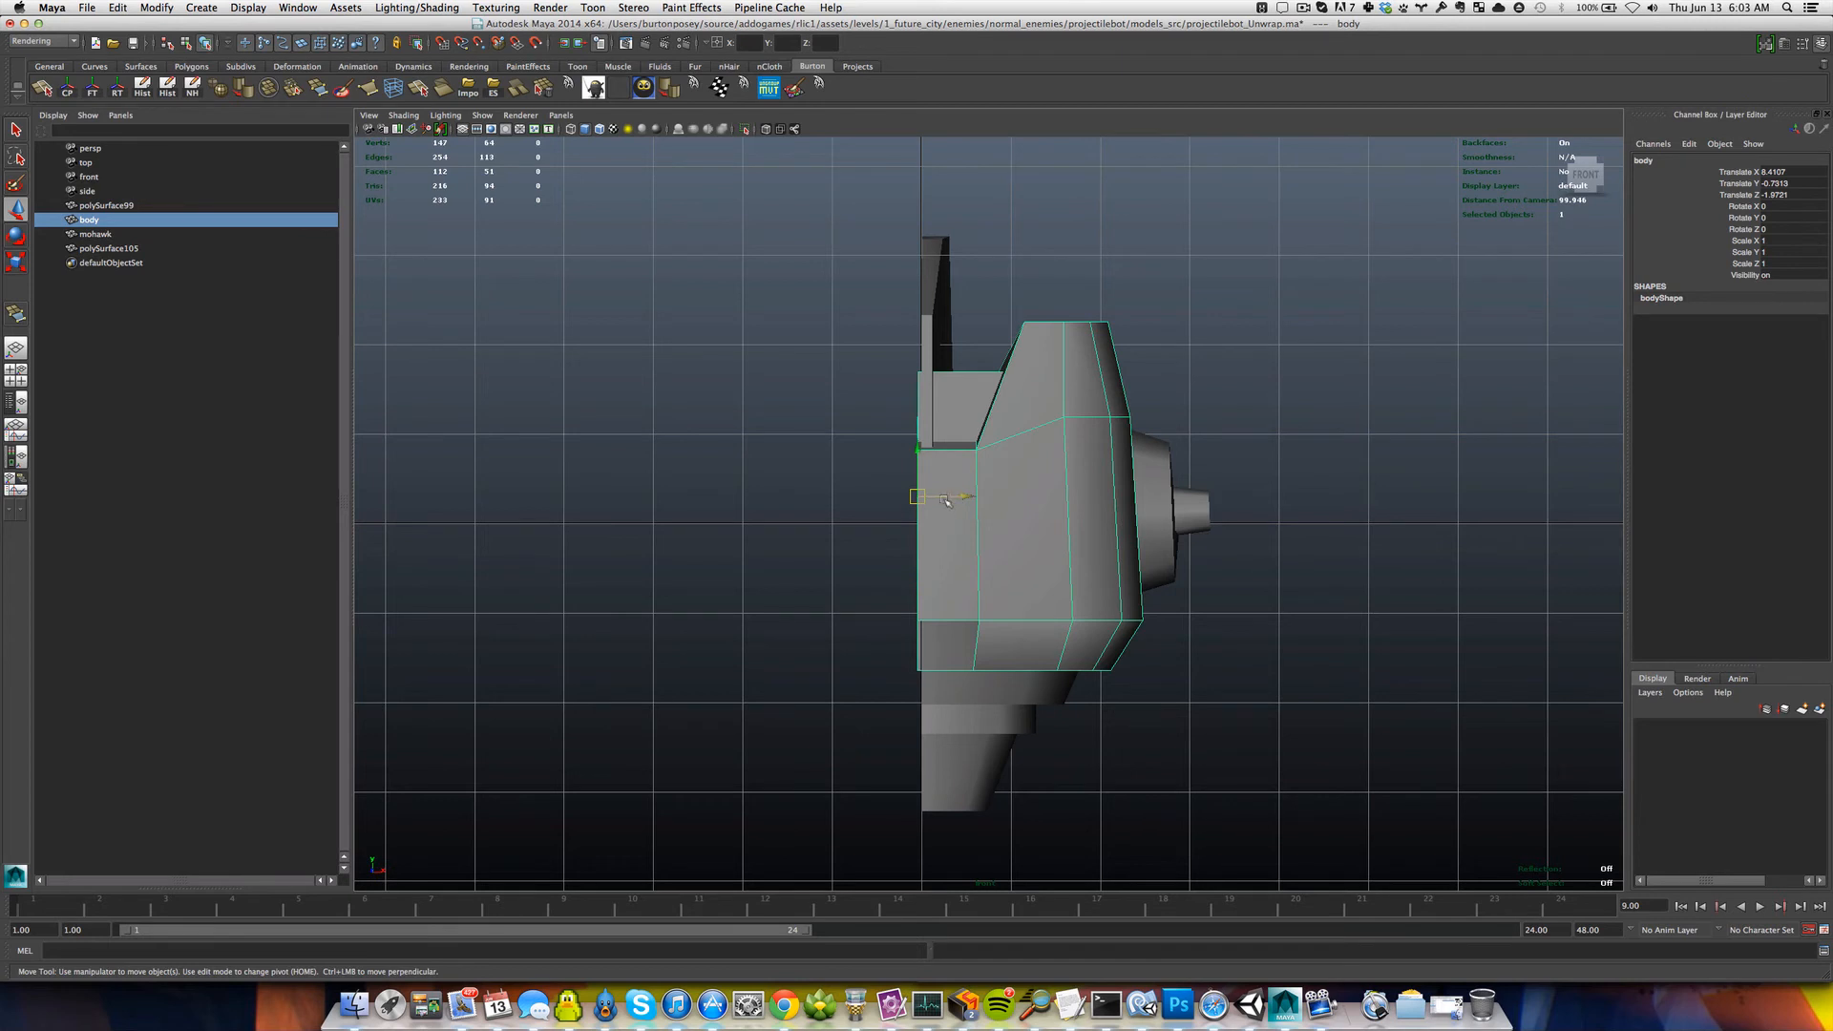
# Move the body along X so that its cut edge lines up with the centre line.
pyautogui.scroll(2, 945, 499)
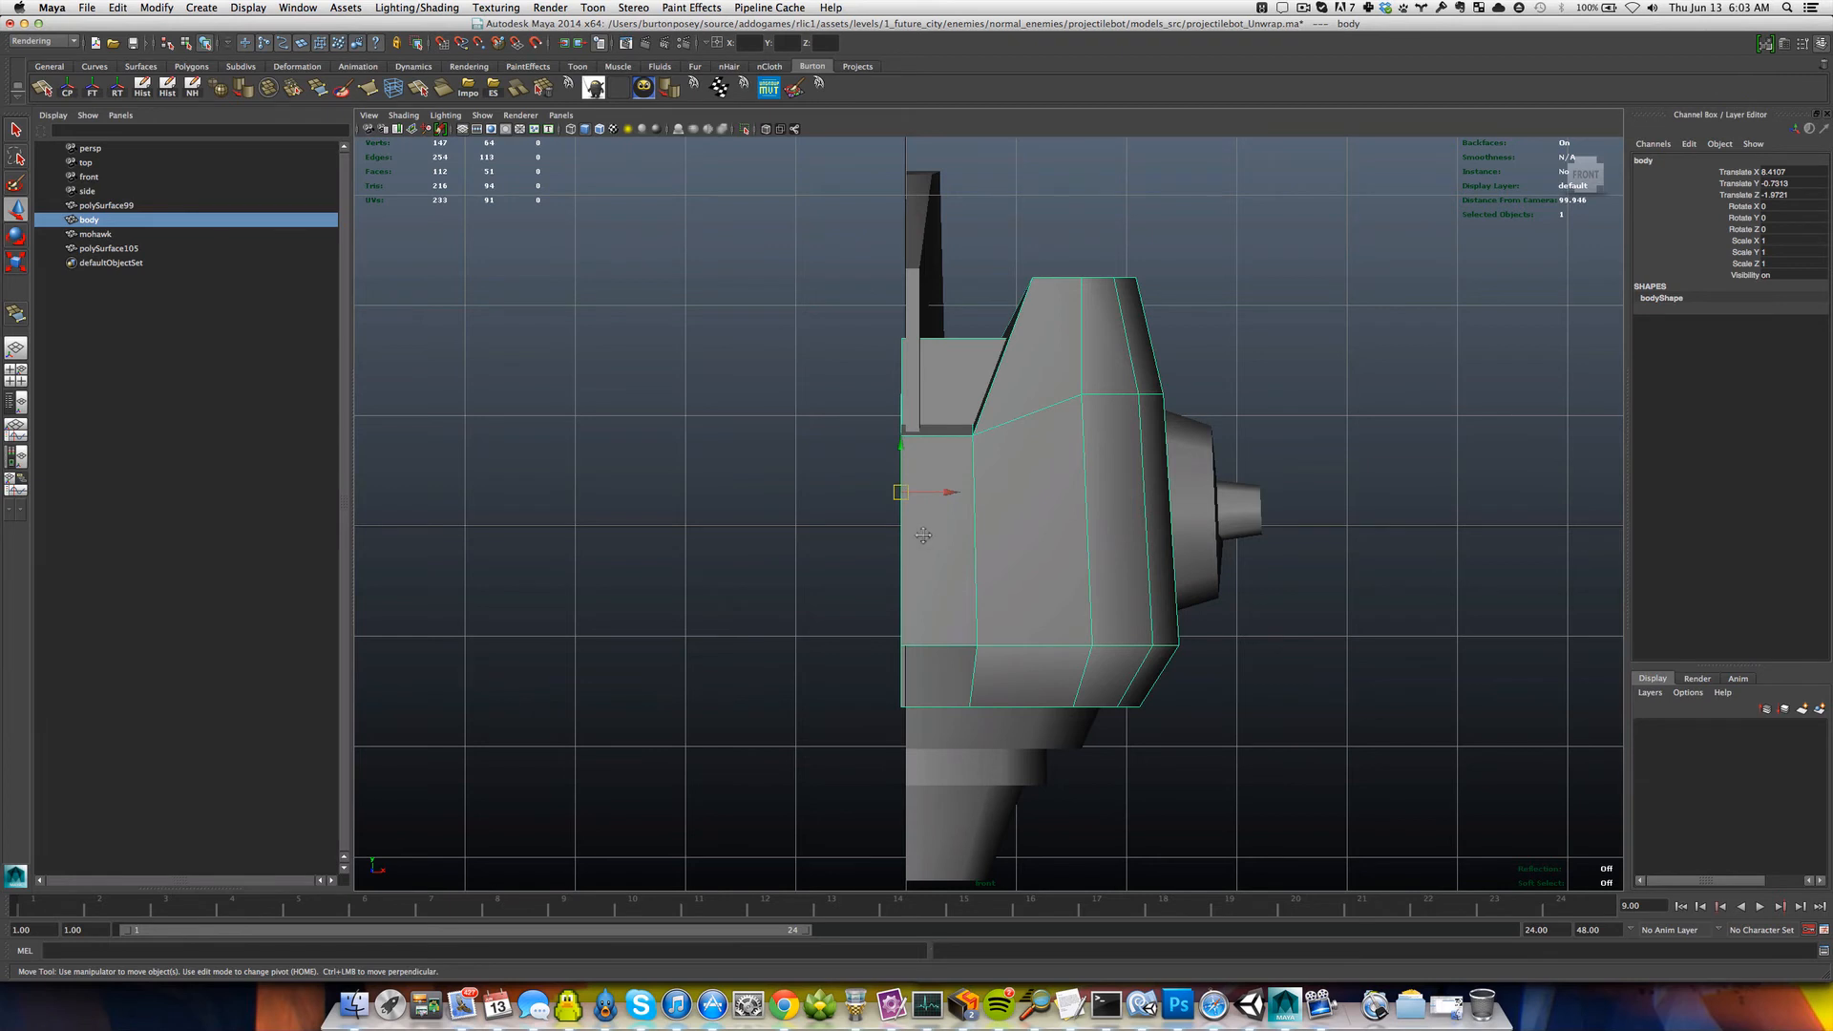
pyautogui.keyDown('alt'); pyautogui.moveTo(923, 535); pyautogui.dragTo(940, 518, button='middle'); pyautogui.keyUp('alt')
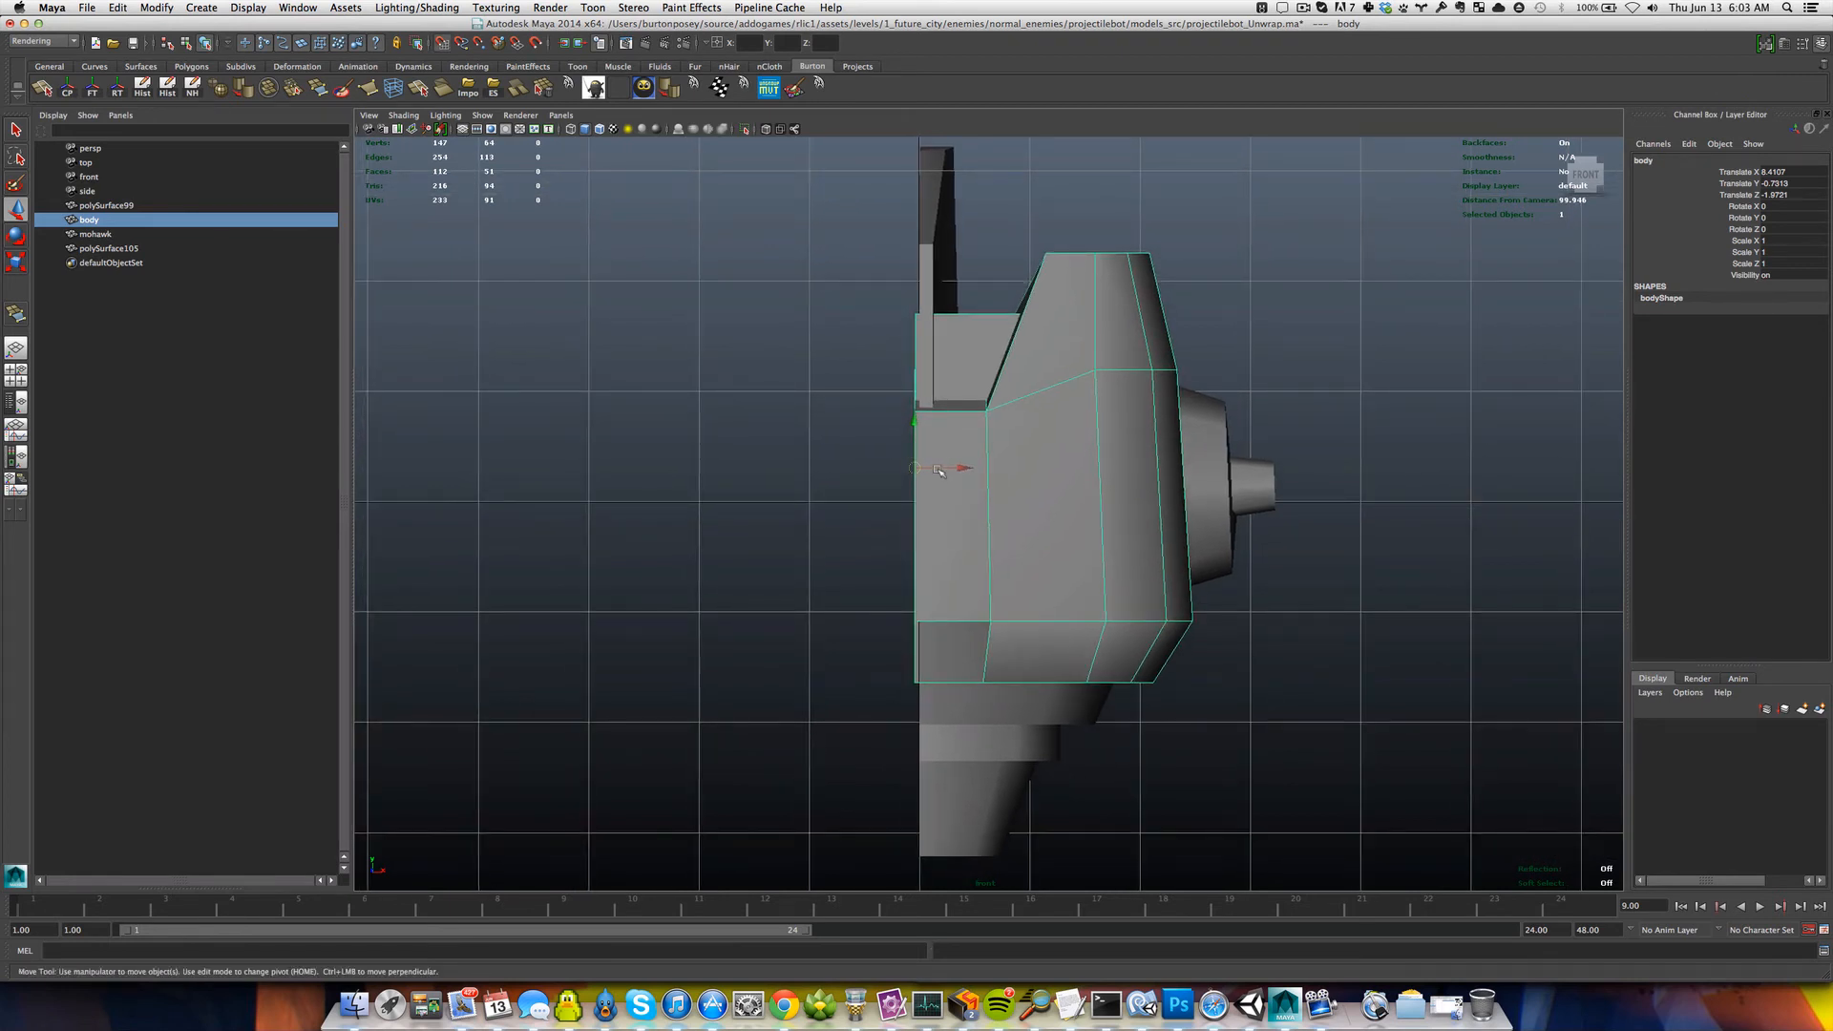
pyautogui.moveTo(939, 470); pyautogui.dragTo(944, 471)
pyautogui.keyDown('alt'); pyautogui.moveTo(1045, 490); pyautogui.dragTo(964, 515, button='middle'); pyautogui.keyUp('alt')
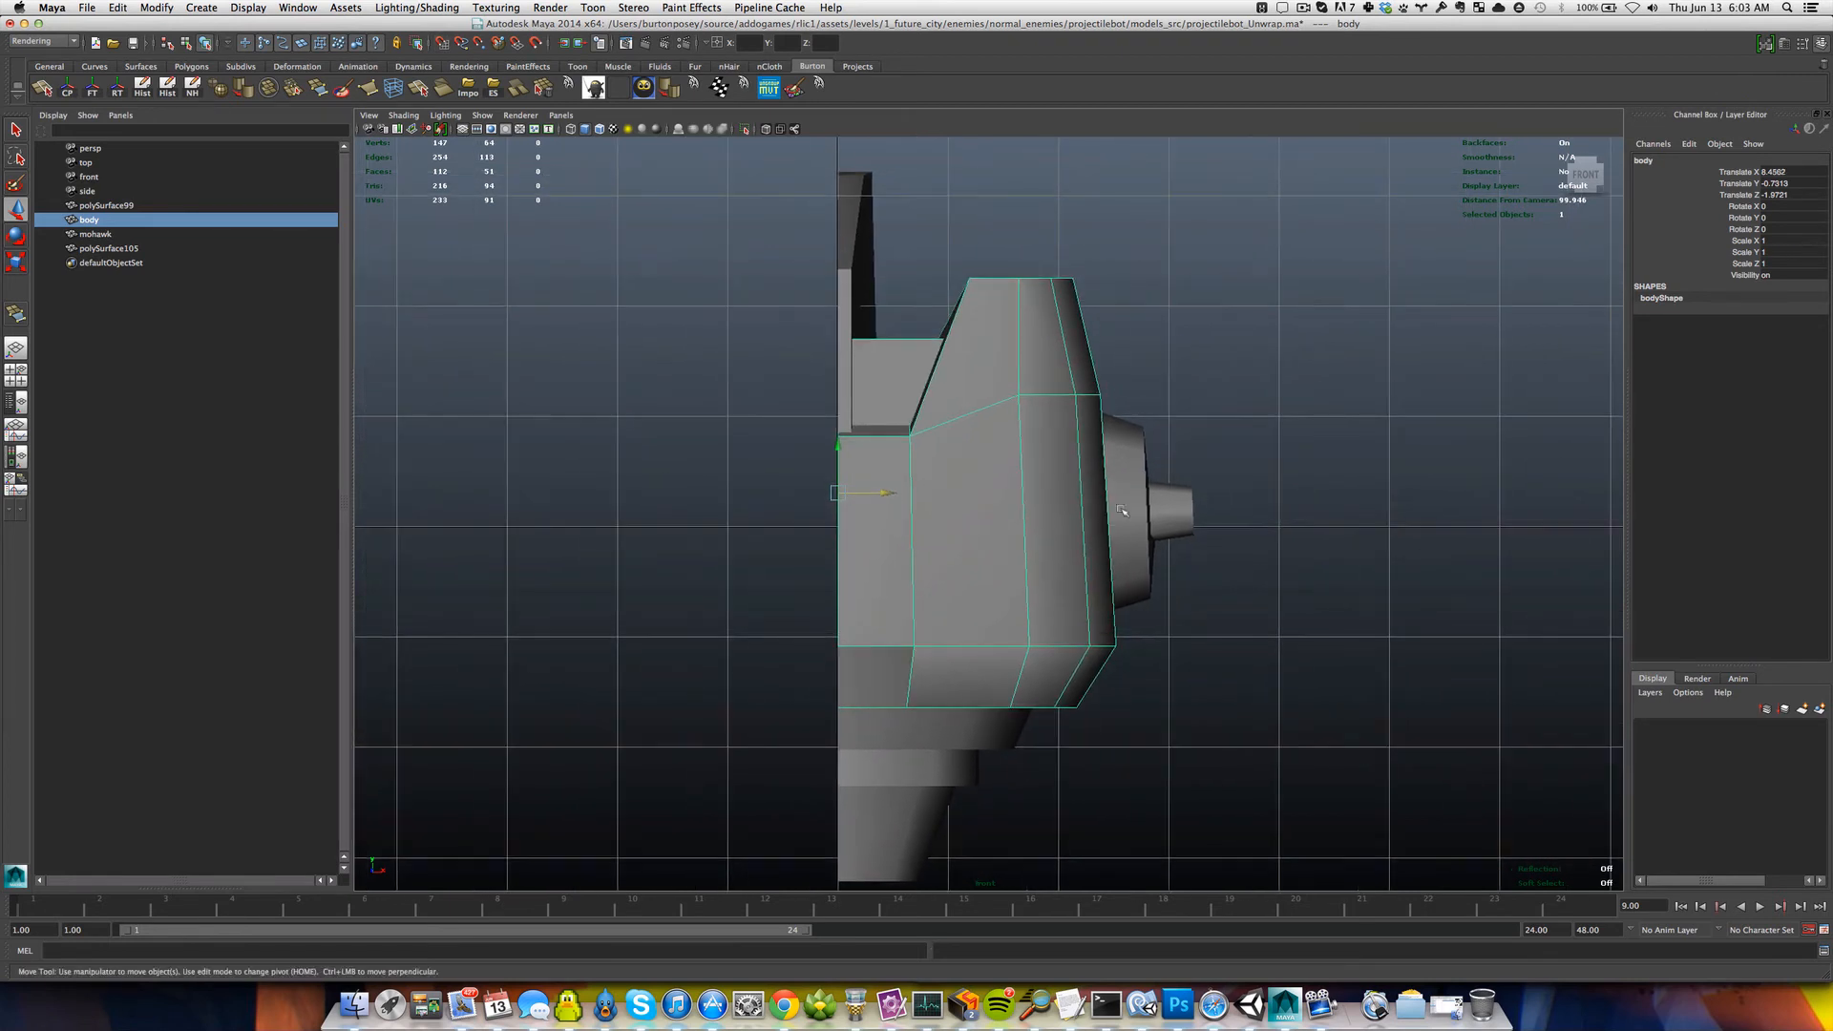
# Shift the ring part on the body's side slightly outward along X, deselect it and save the scene.
pyautogui.click(1133, 505)
pyautogui.moveTo(1180, 512); pyautogui.dragTo(1184, 513)
pyautogui.press('q')
pyautogui.click(675, 449)
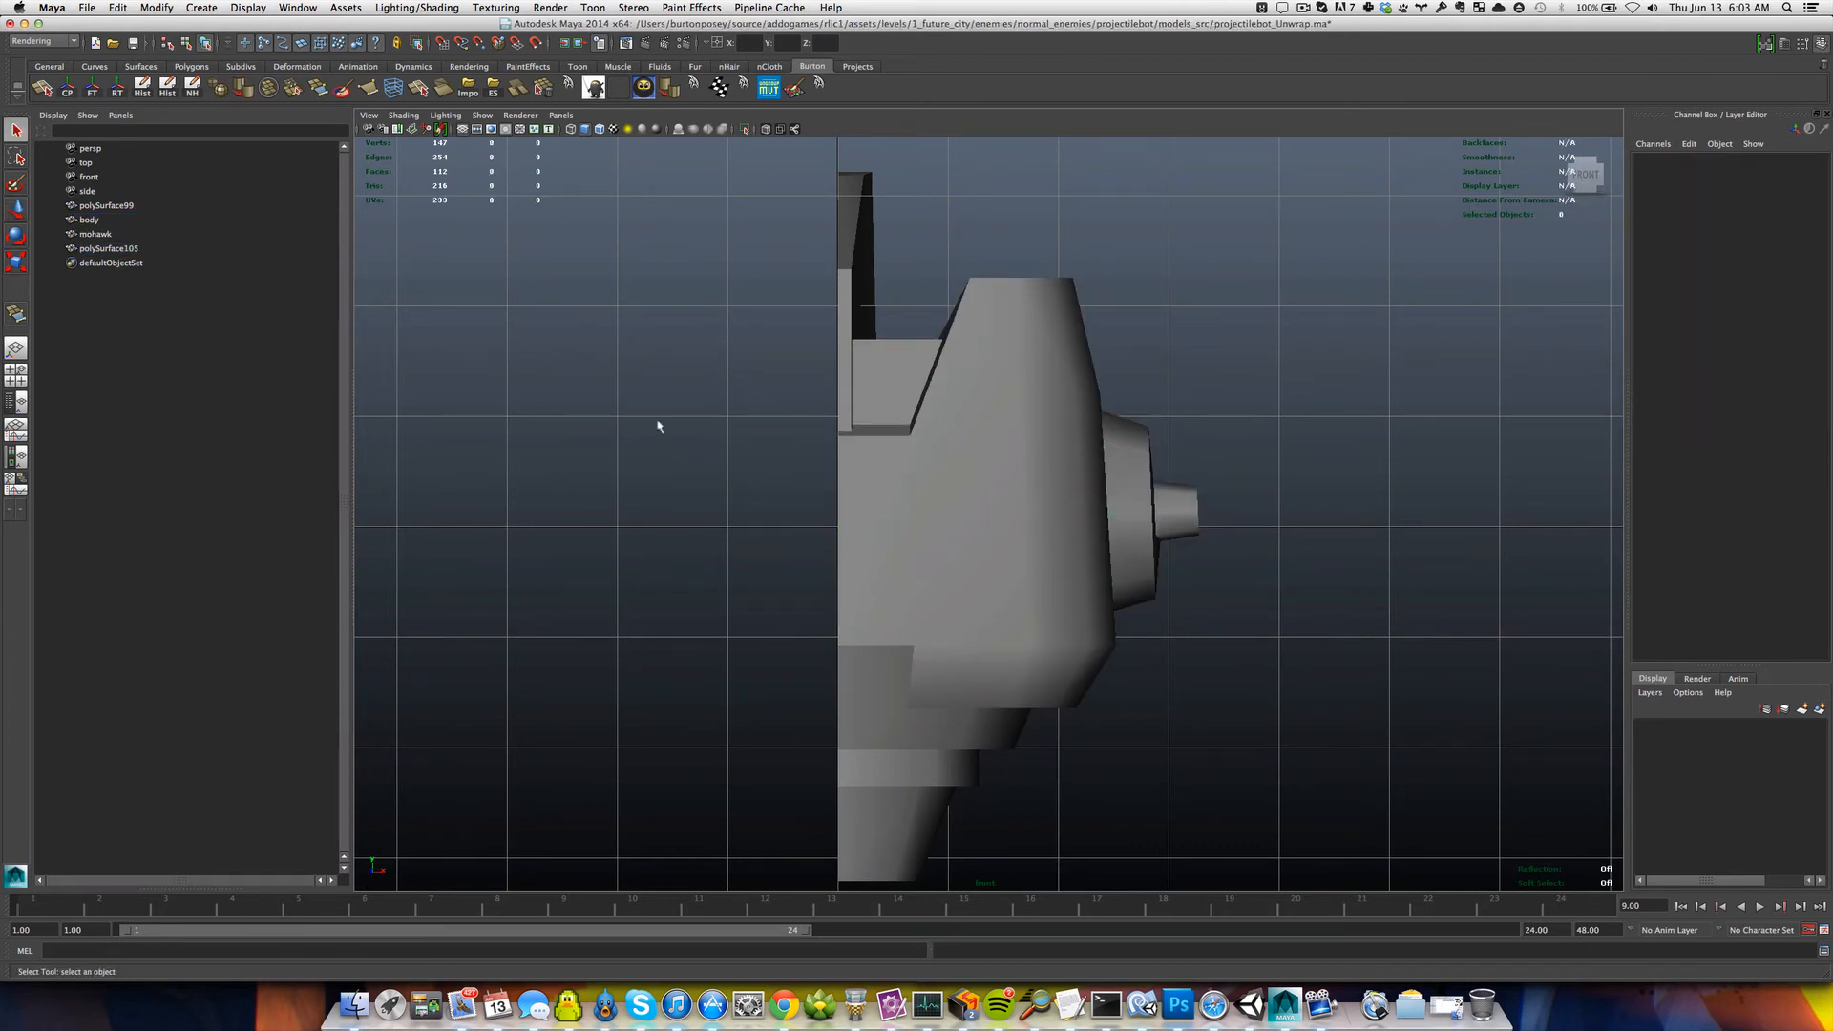
pyautogui.hotkey('ctrl', 's')
pyautogui.click(161, 83)
pyautogui.hotkey('ctrl', 's')
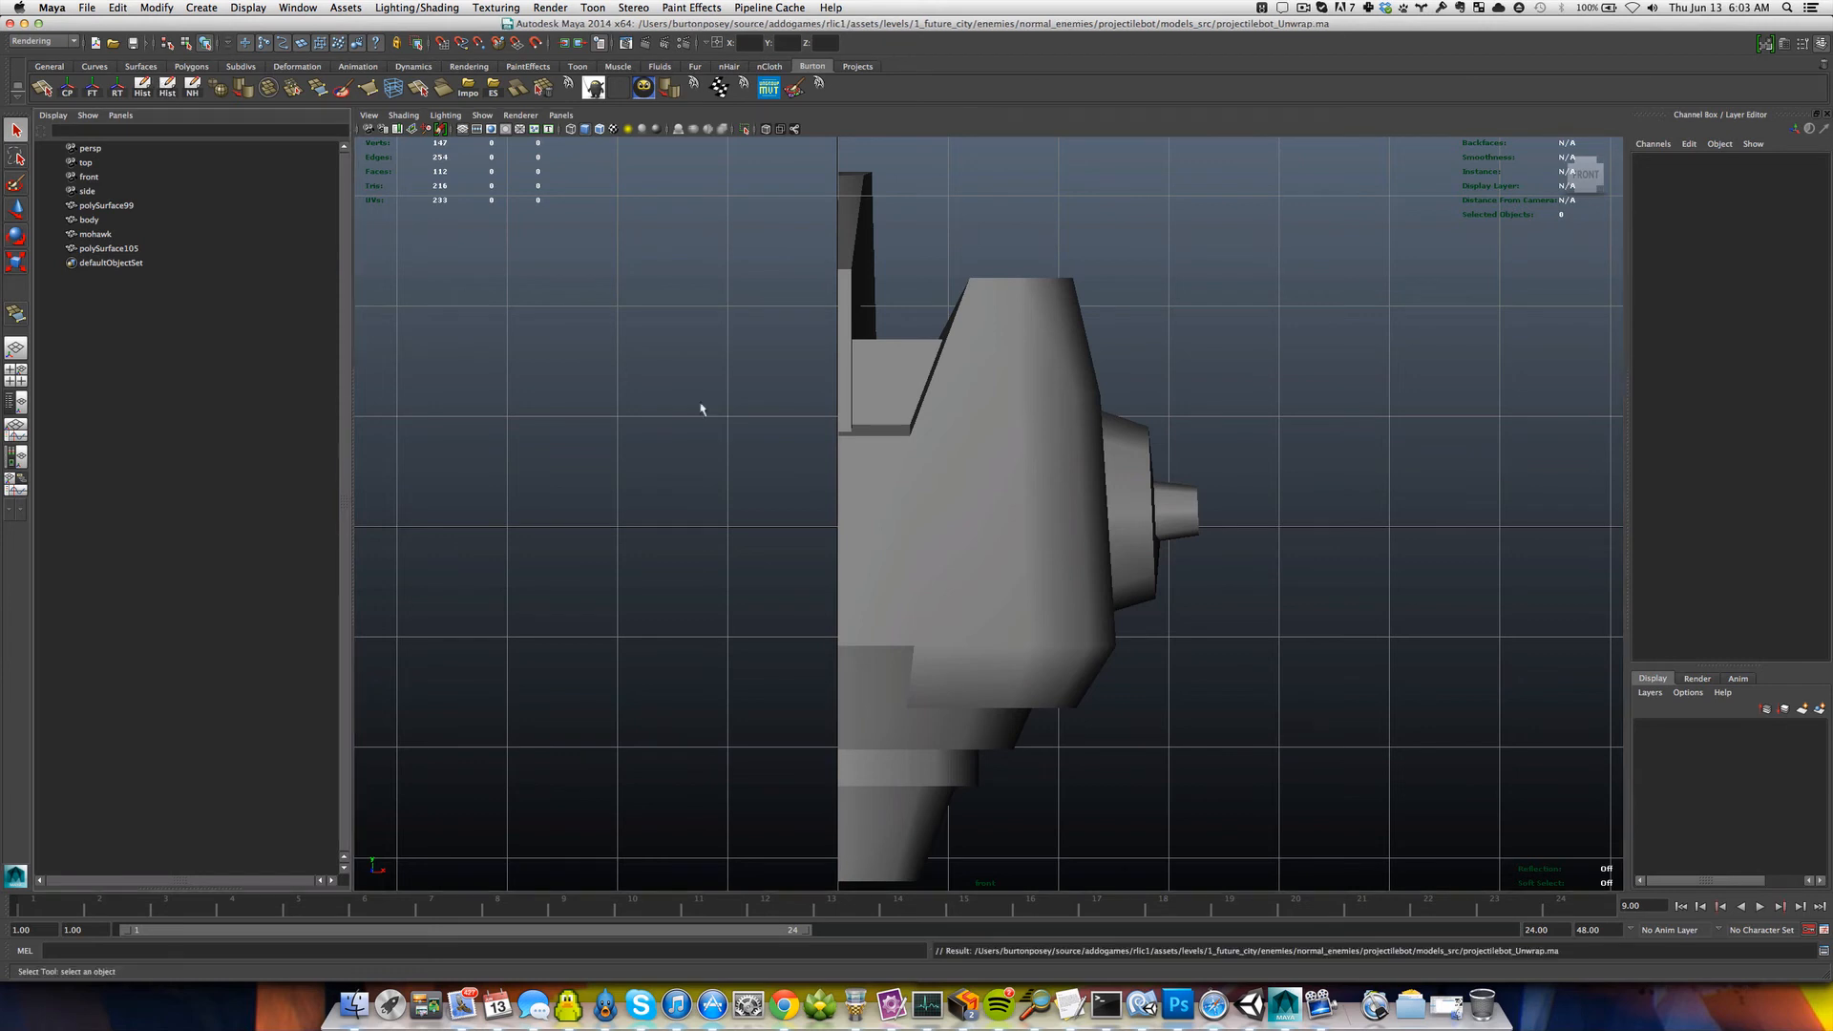
# Select the body's upper cut-edge vertices in wireframe and inspect which ones lie along the centre line.
pyautogui.click(890, 503)
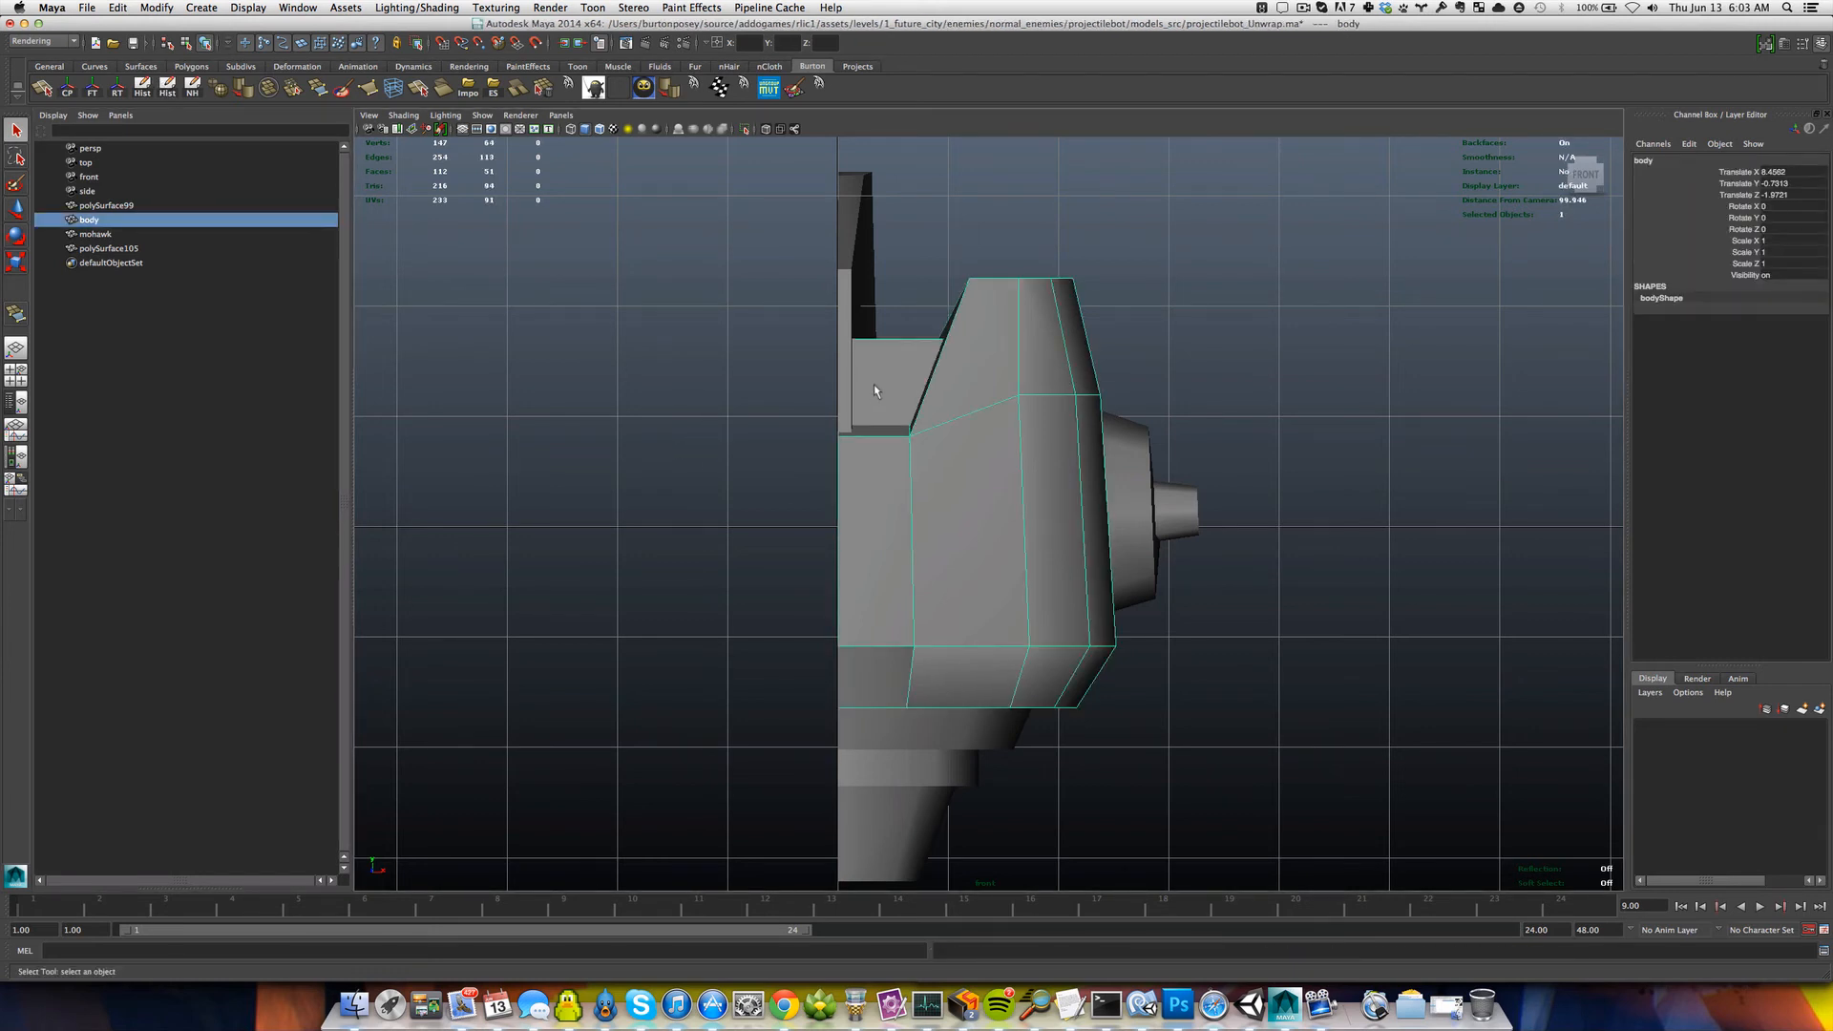
pyautogui.press('4')
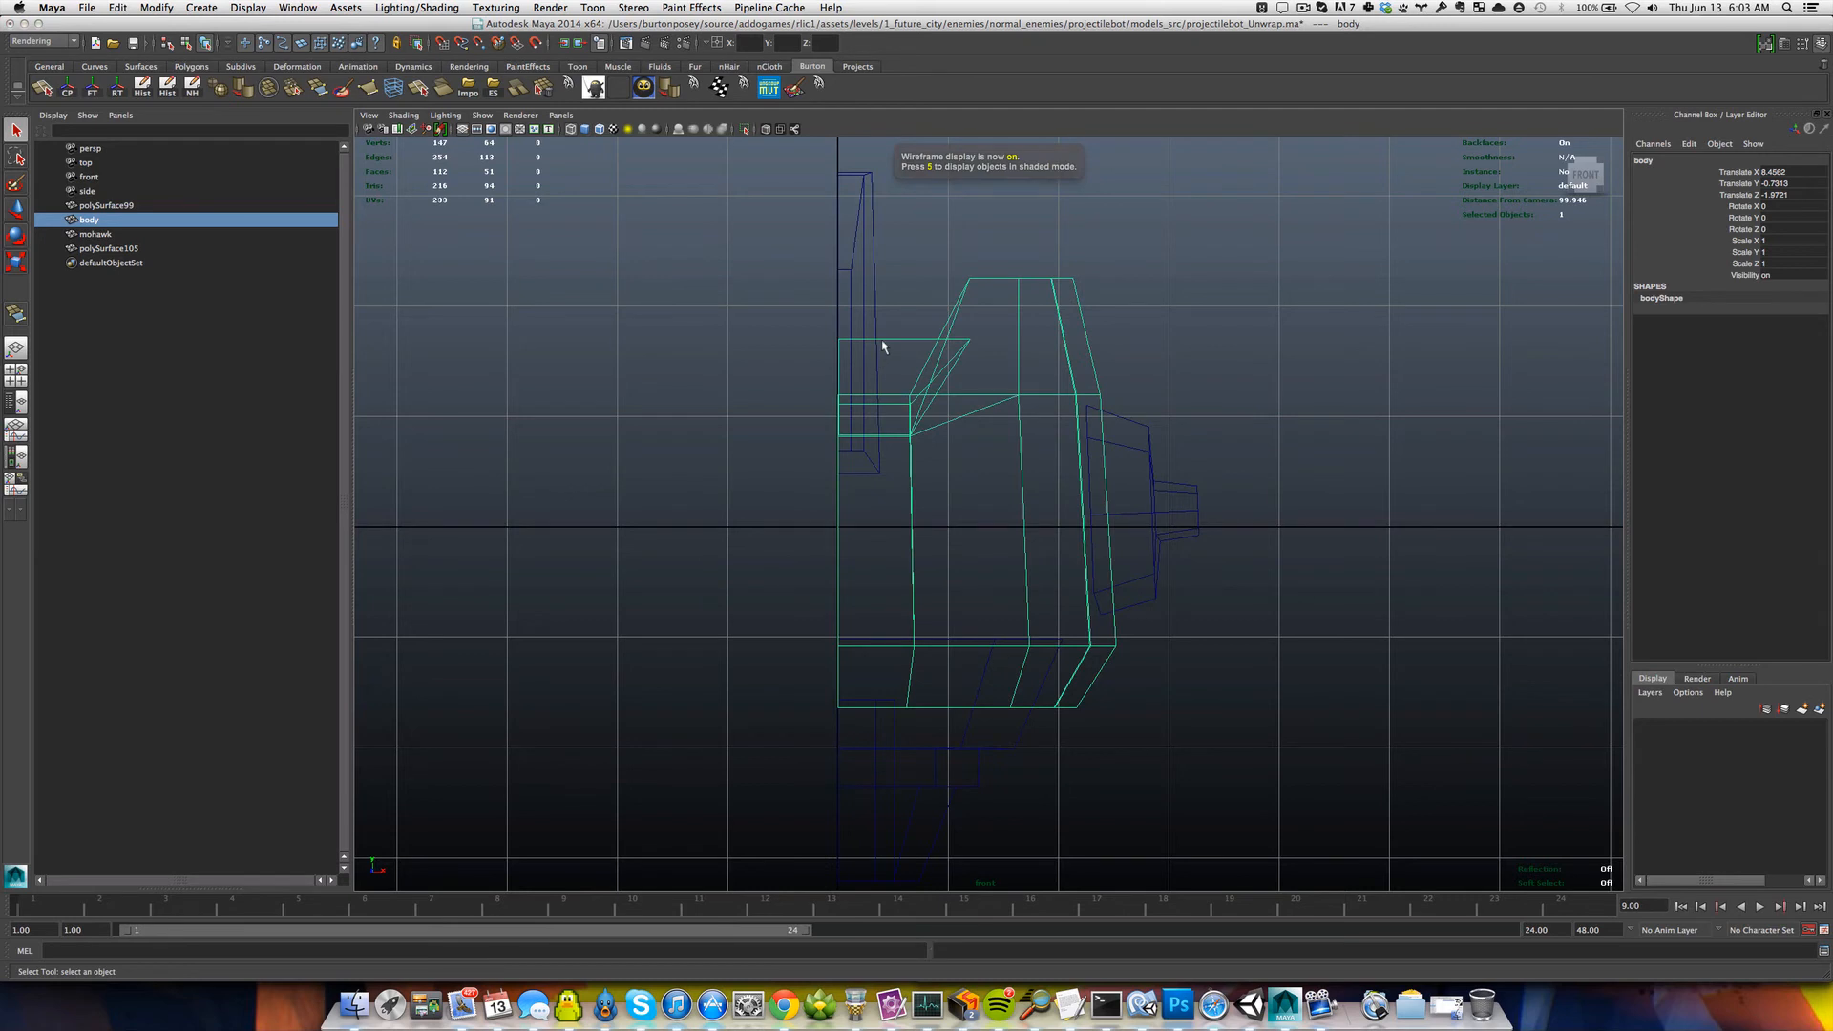
pyautogui.press('5')
pyautogui.moveTo(885, 349); pyautogui.dragTo(820, 361, button='right')
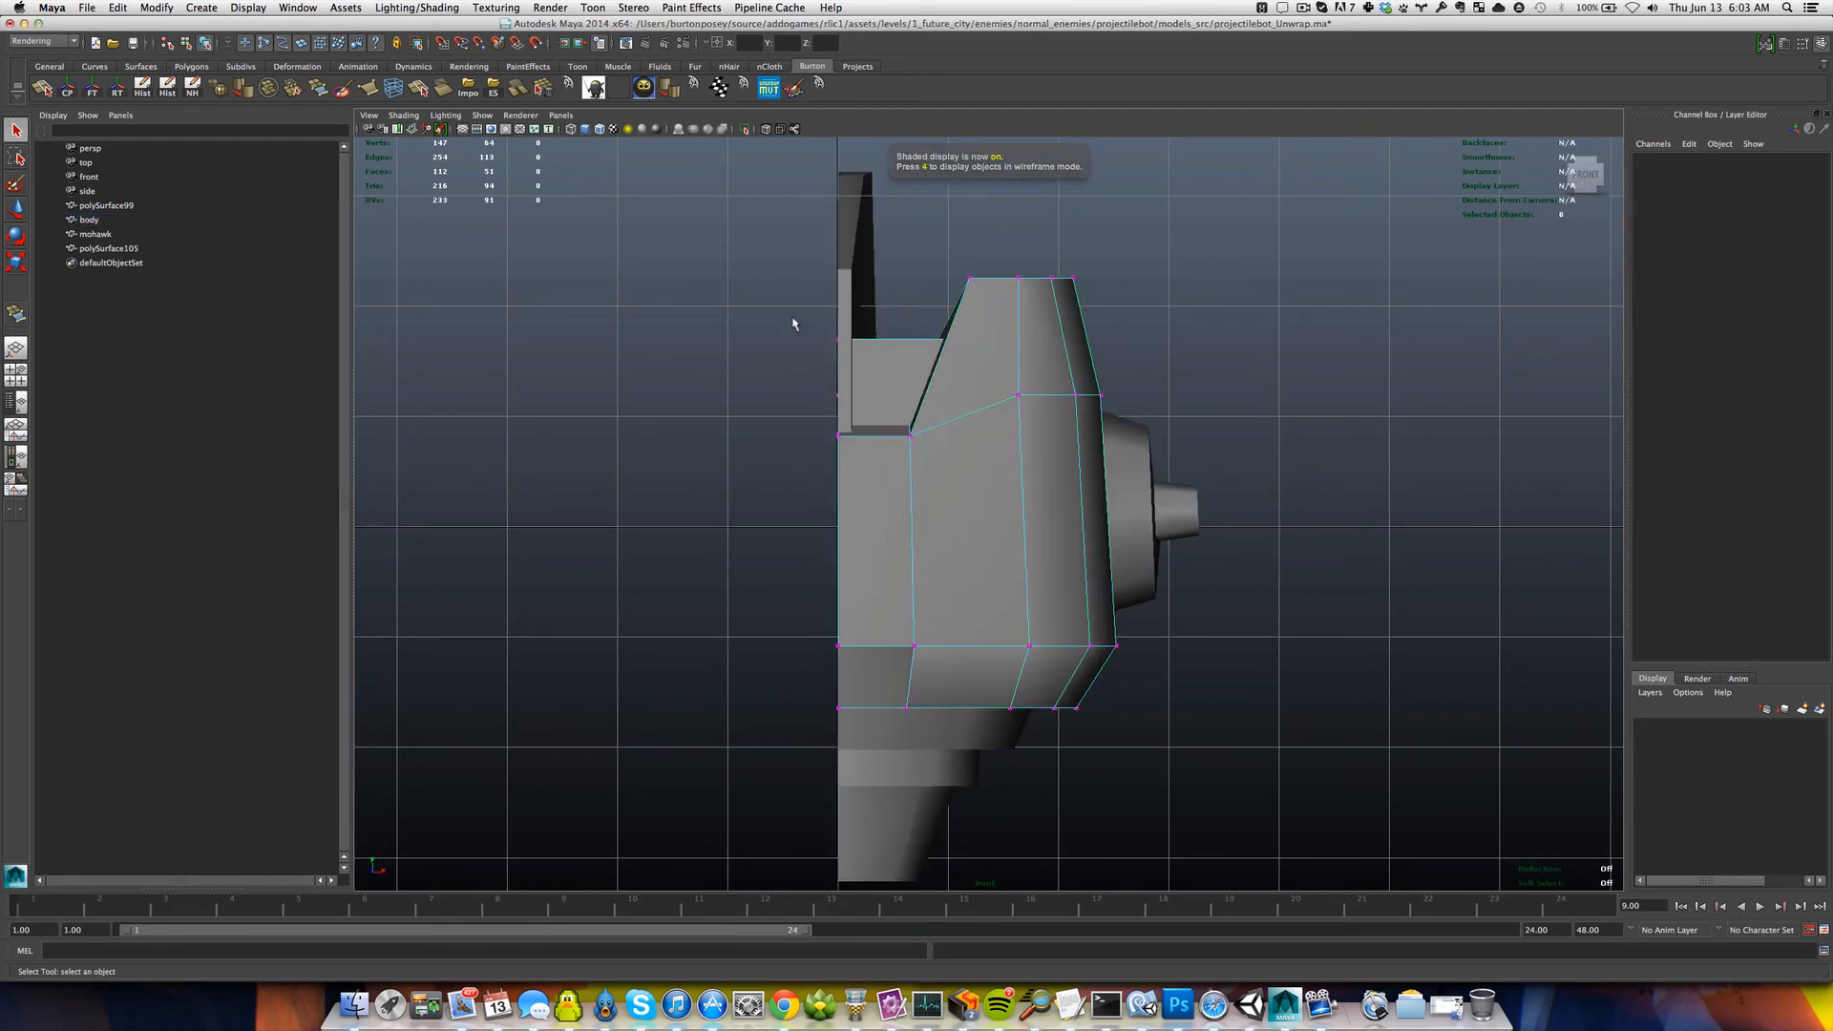
pyautogui.press('4')
pyautogui.moveTo(817, 363)
pyautogui.mouseDown()
pyautogui.moveTo(858, 423)
pyautogui.moveTo(844, 361)
pyautogui.mouseUp()
pyautogui.scroll(2, 843, 397)
pyautogui.press('space')
pyautogui.keyDown('alt'); pyautogui.moveTo(958, 496); pyautogui.dragTo(937, 498); pyautogui.keyUp('alt')
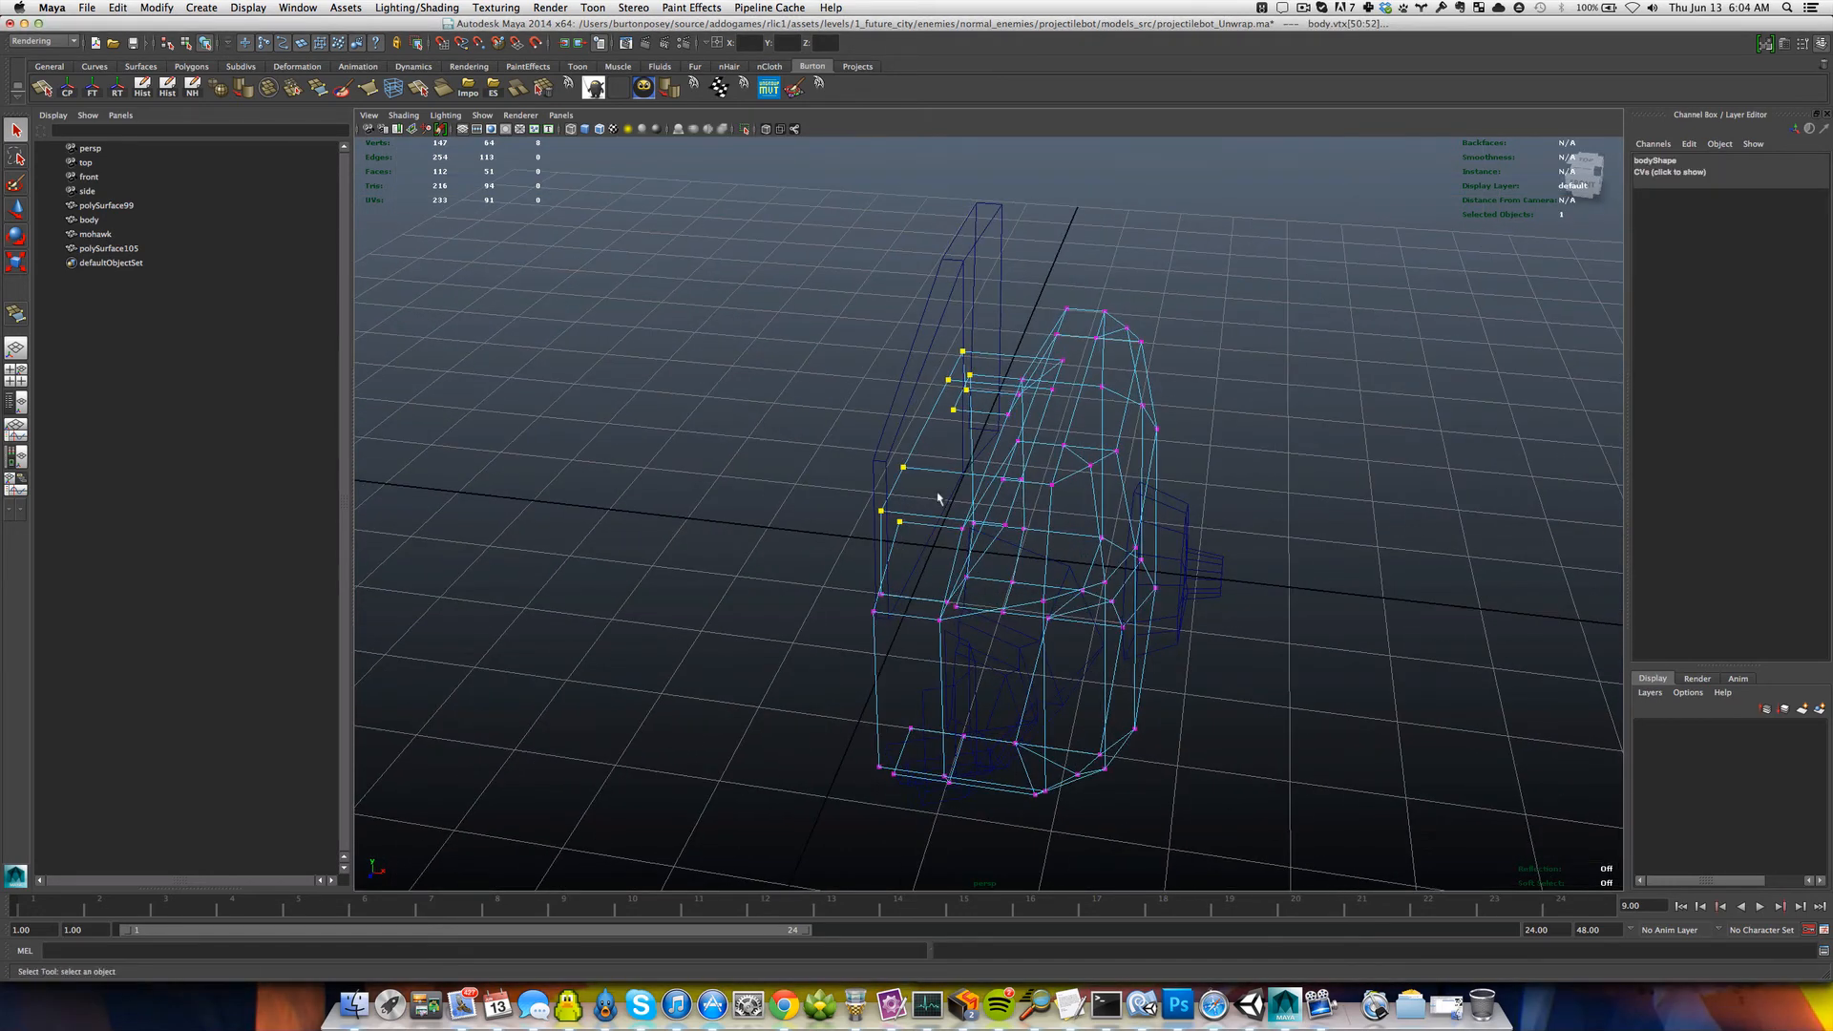
# Select the body's recess faces beneath the mohawk and isolate them in the front view.
pyautogui.press('5')
pyautogui.moveTo(937, 498)
pyautogui.mouseDown(button='right')
pyautogui.moveTo(965, 477)
pyautogui.moveTo(939, 520)
pyautogui.mouseUp(button='right')
pyautogui.hotkey('shift', 'i')
pyautogui.moveTo(931, 536)
pyautogui.keyDown('alt'); pyautogui.mouseDown()
pyautogui.moveTo(949, 509)
pyautogui.moveTo(949, 545)
pyautogui.mouseUp(); pyautogui.keyUp('alt')
pyautogui.press('space')
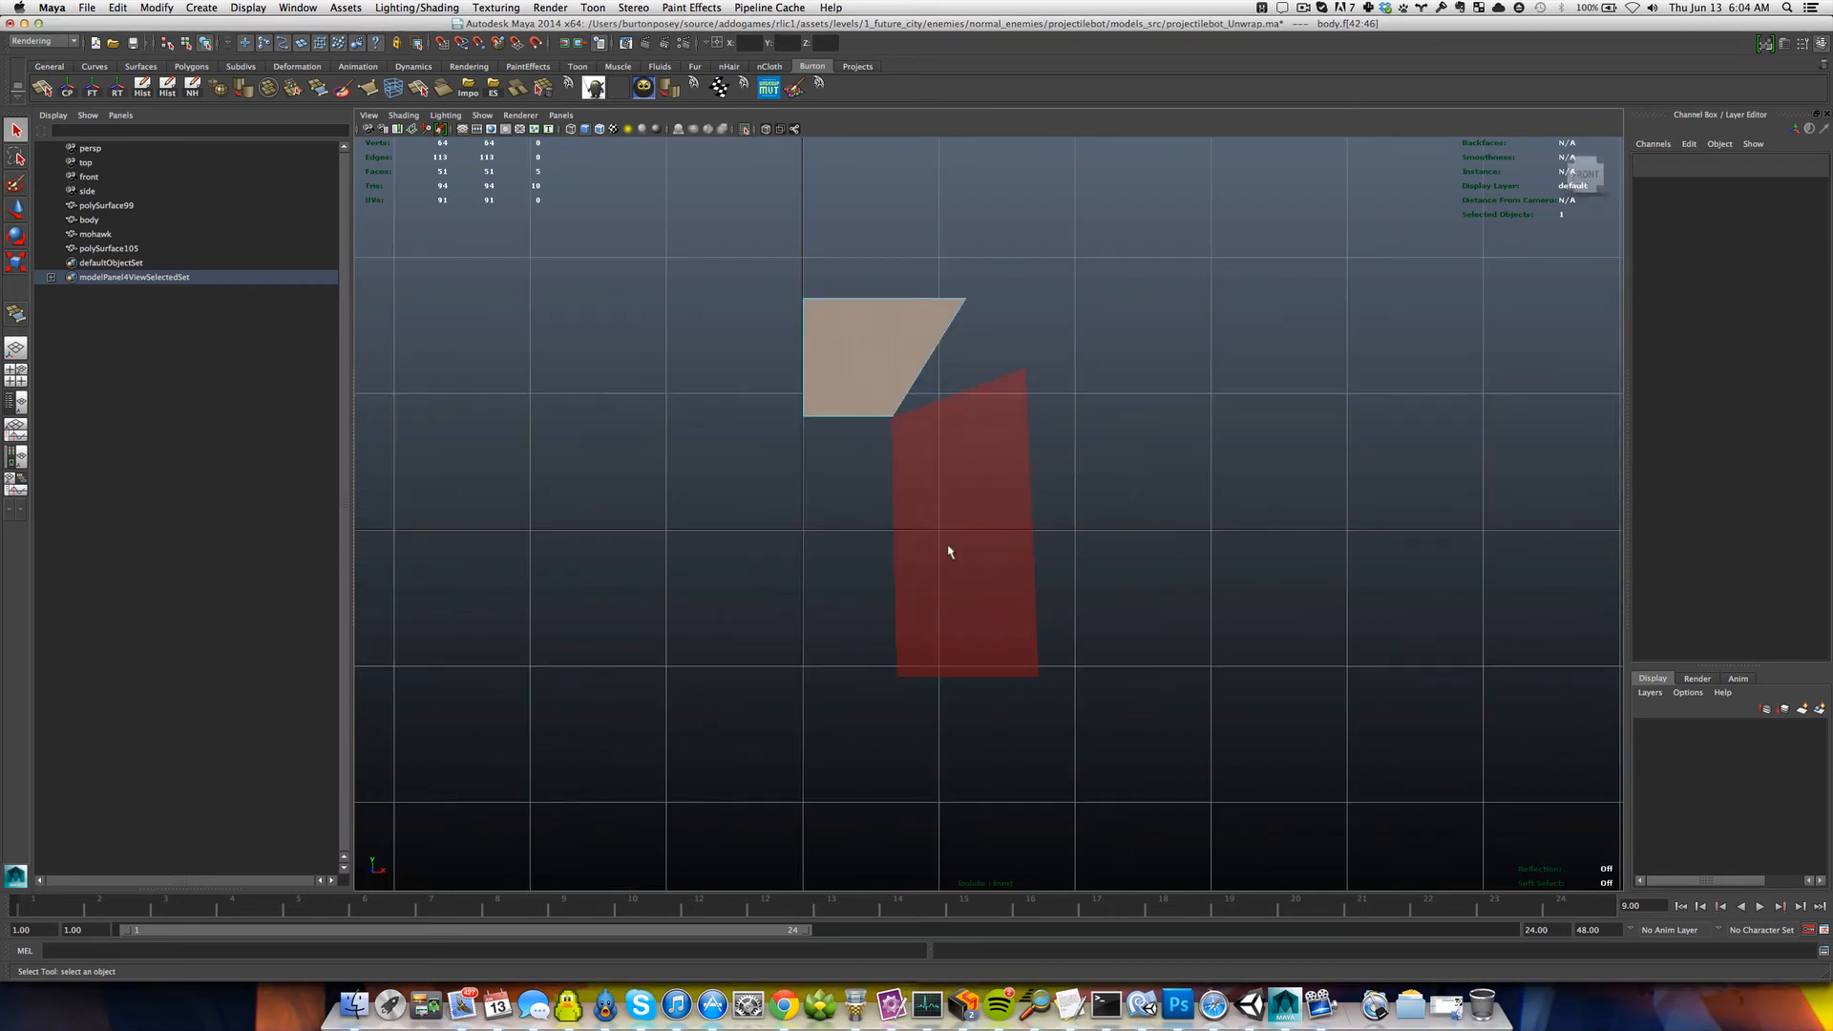
# Select the recess's vertices along the cut edge and snap them to the centre line along X.
pyautogui.moveTo(823, 336); pyautogui.dragTo(764, 329, button='right')
pyautogui.moveTo(750, 277); pyautogui.dragTo(807, 478)
pyautogui.press('w')
pyautogui.moveTo(815, 351)
pyautogui.mouseDown()
pyautogui.moveTo(850, 384)
pyautogui.moveTo(834, 357)
pyautogui.moveTo(955, 370)
pyautogui.moveTo(825, 374)
pyautogui.mouseUp()
pyautogui.press('z')
pyautogui.press('w')
pyautogui.press('x')
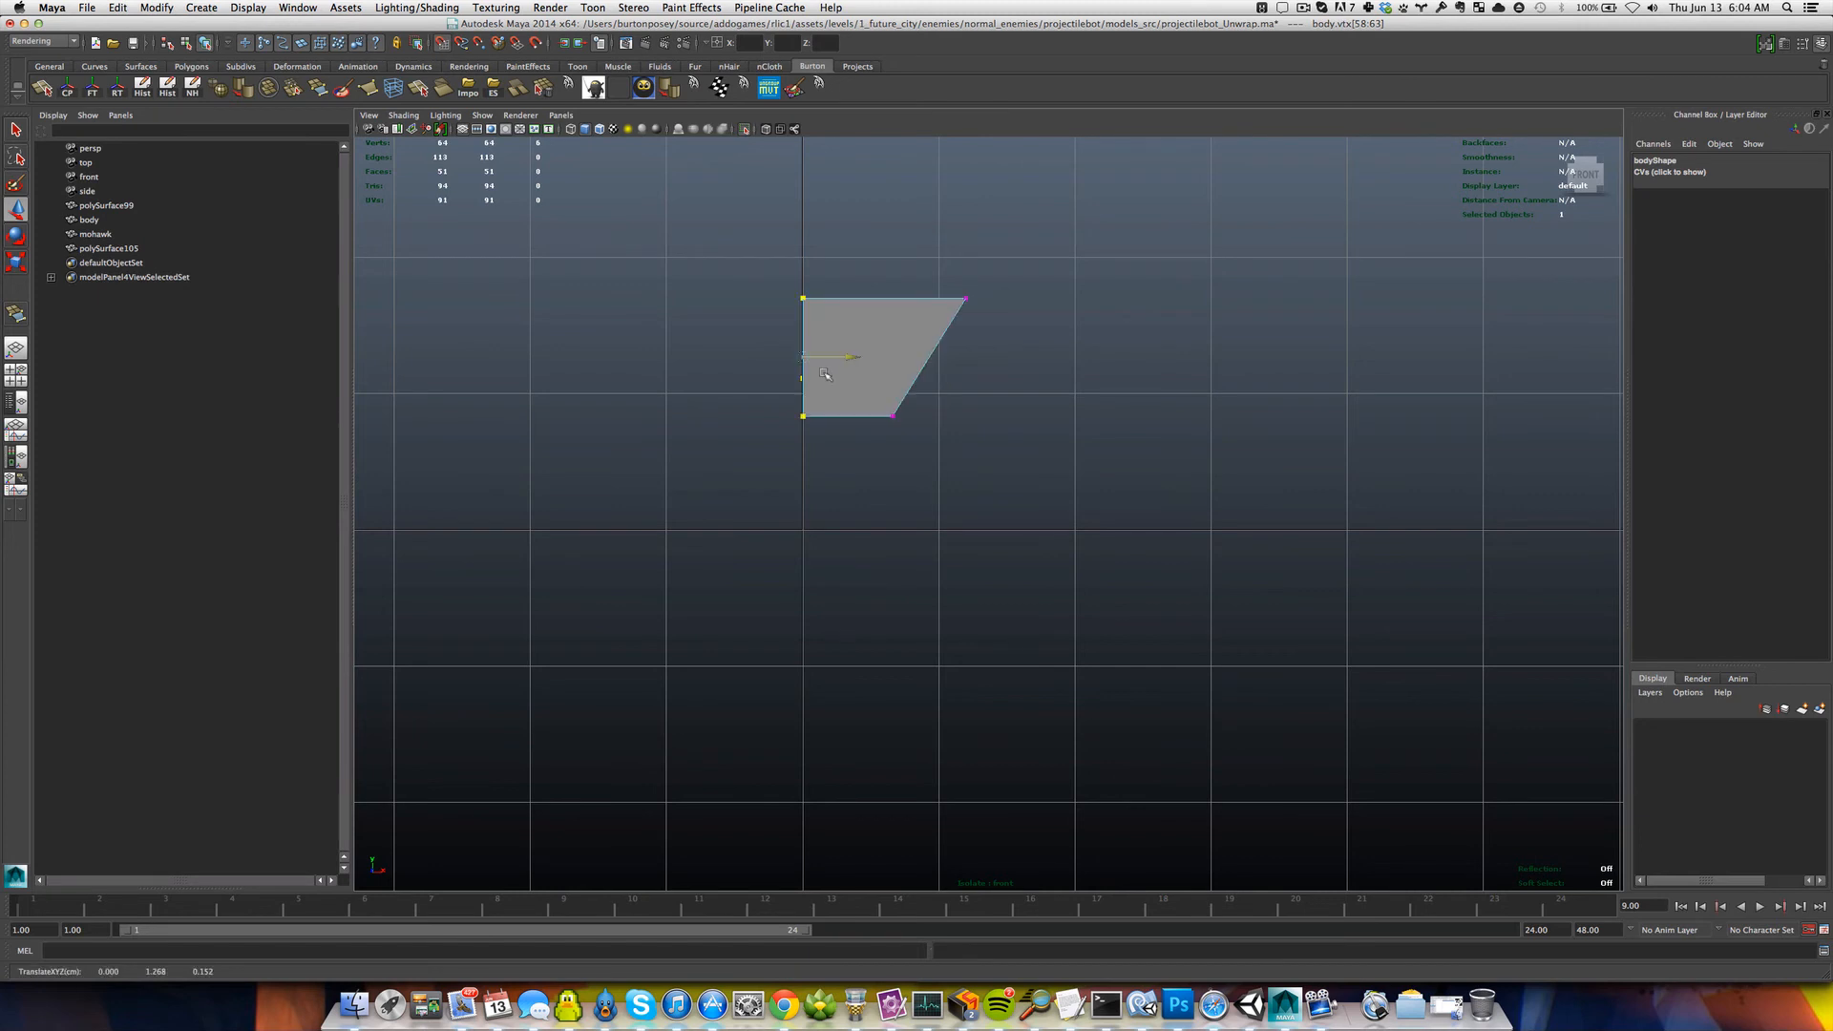
# Leave component mode, end the isolation to show all parts again and save the scene.
pyautogui.press('q')
pyautogui.press('F8')
pyautogui.click(698, 356)
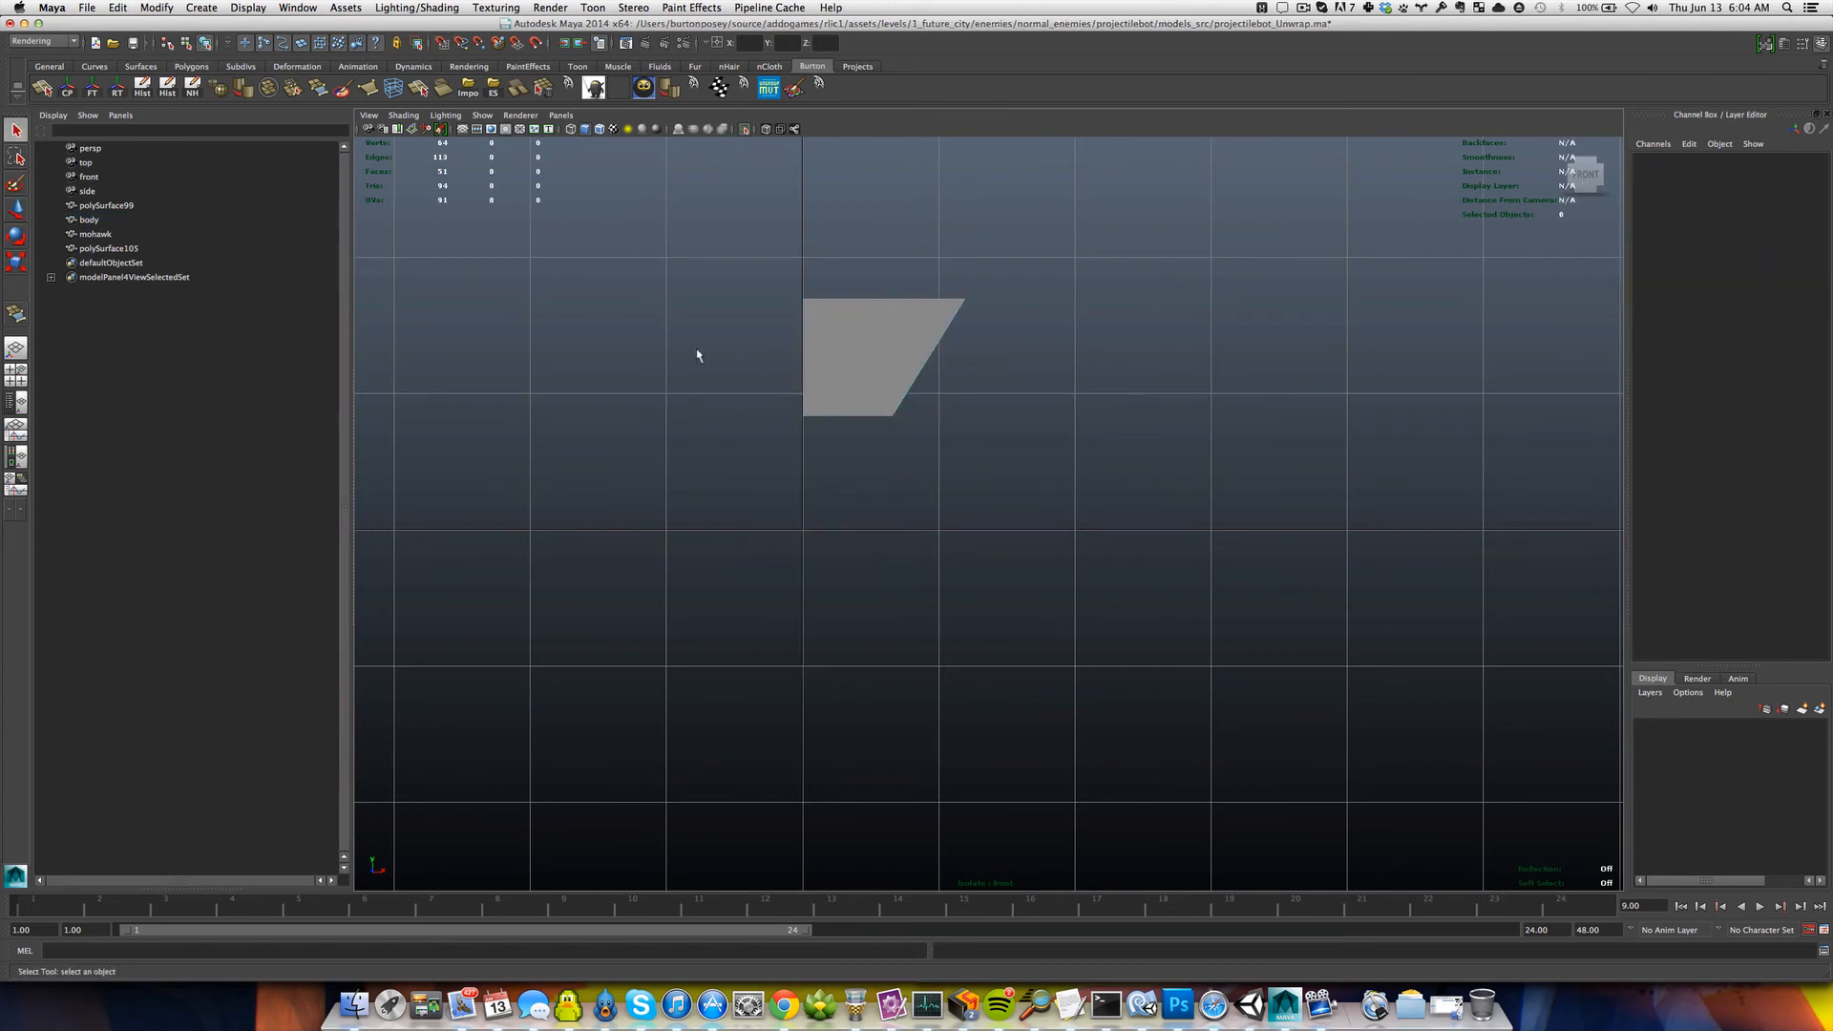
pyautogui.hotkey('ctrl', '1')
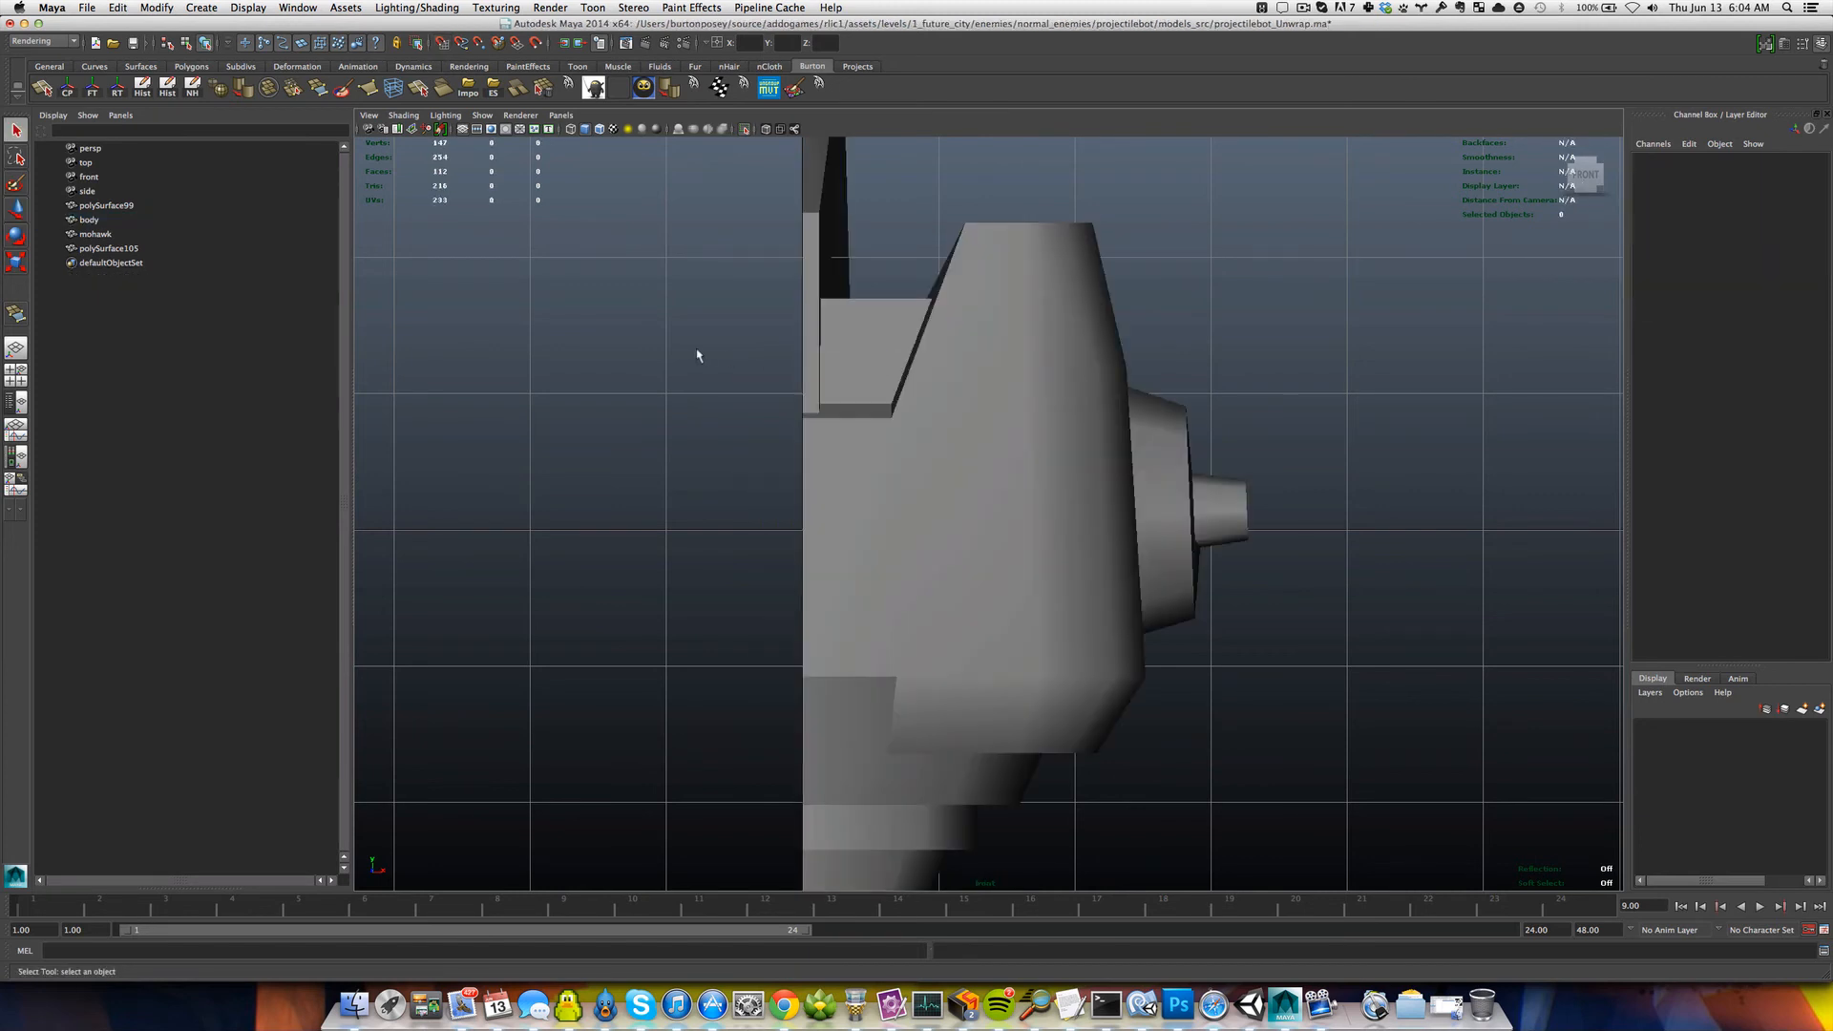
pyautogui.keyDown('alt'); pyautogui.moveTo(969, 382); pyautogui.dragTo(949, 388); pyautogui.keyUp('alt')
pyautogui.scroll(-5, 940, 384)
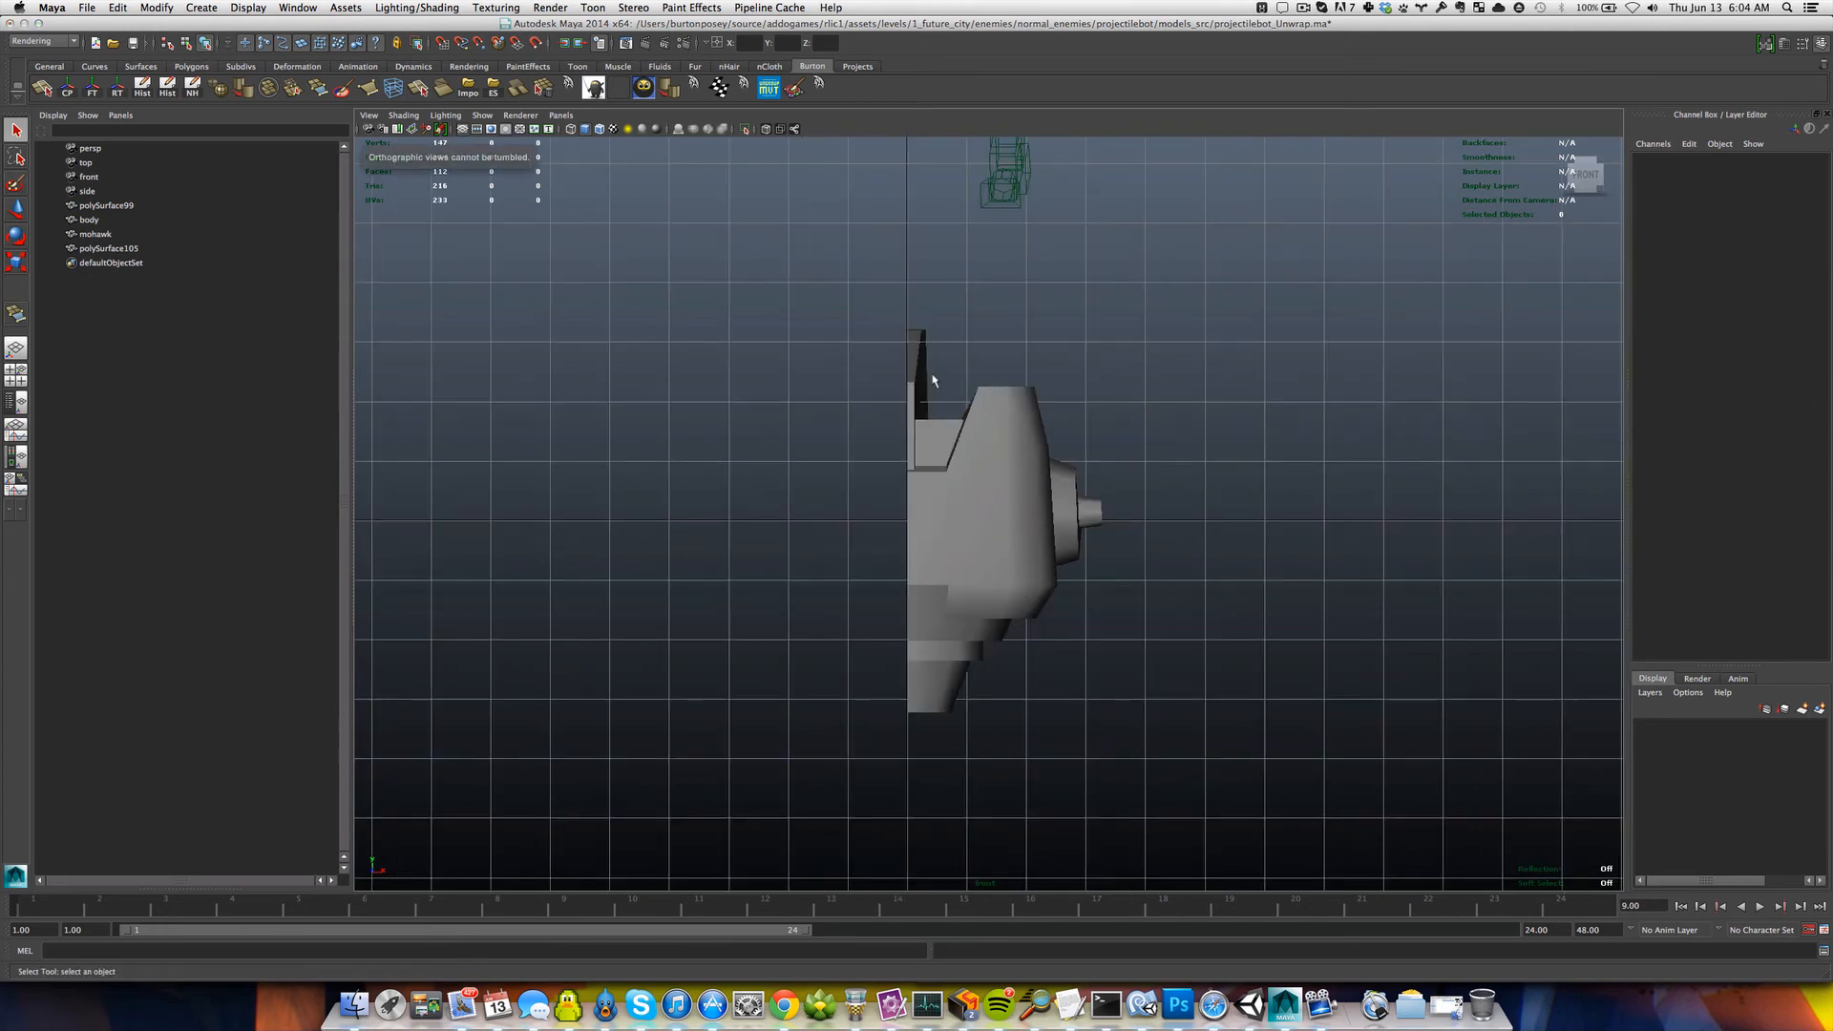
pyautogui.hotkey('ctrl', 's')
# Fill the gap in the body's lower front by appending a polygon between its upper and lower border edges.
pyautogui.press('space')
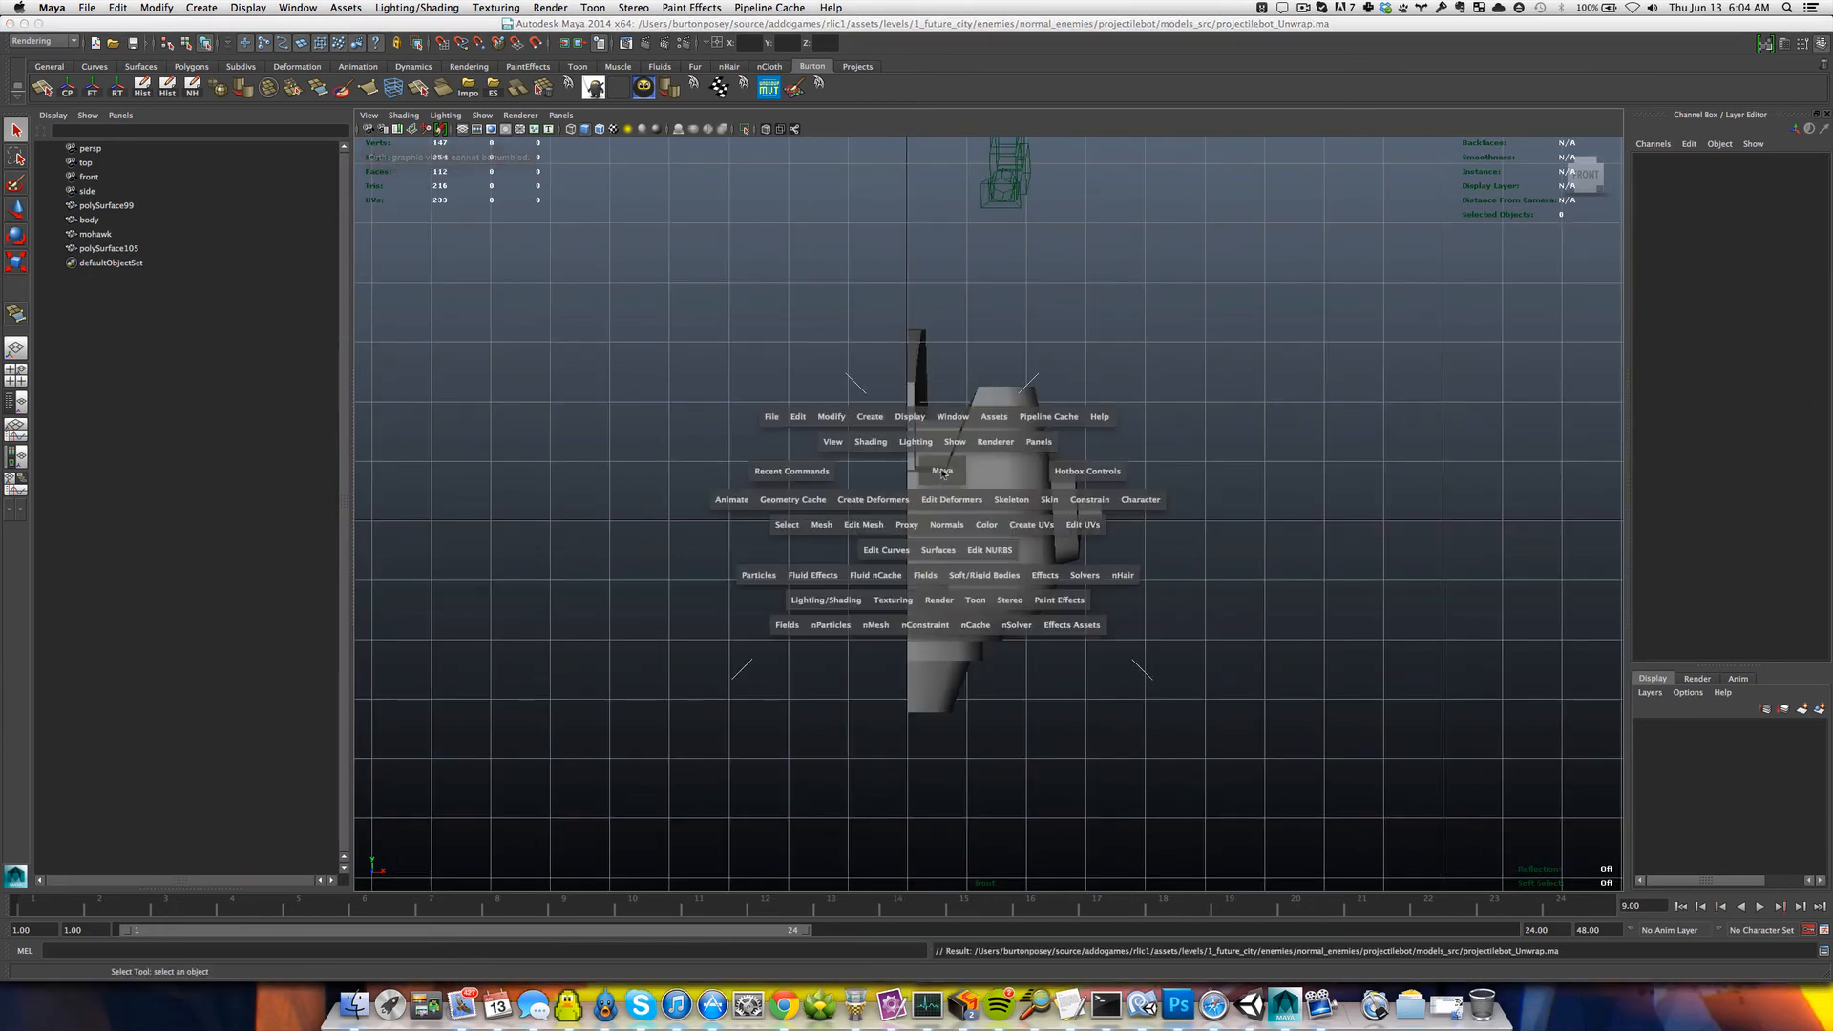
pyautogui.moveTo(942, 475); pyautogui.dragTo(830, 434)
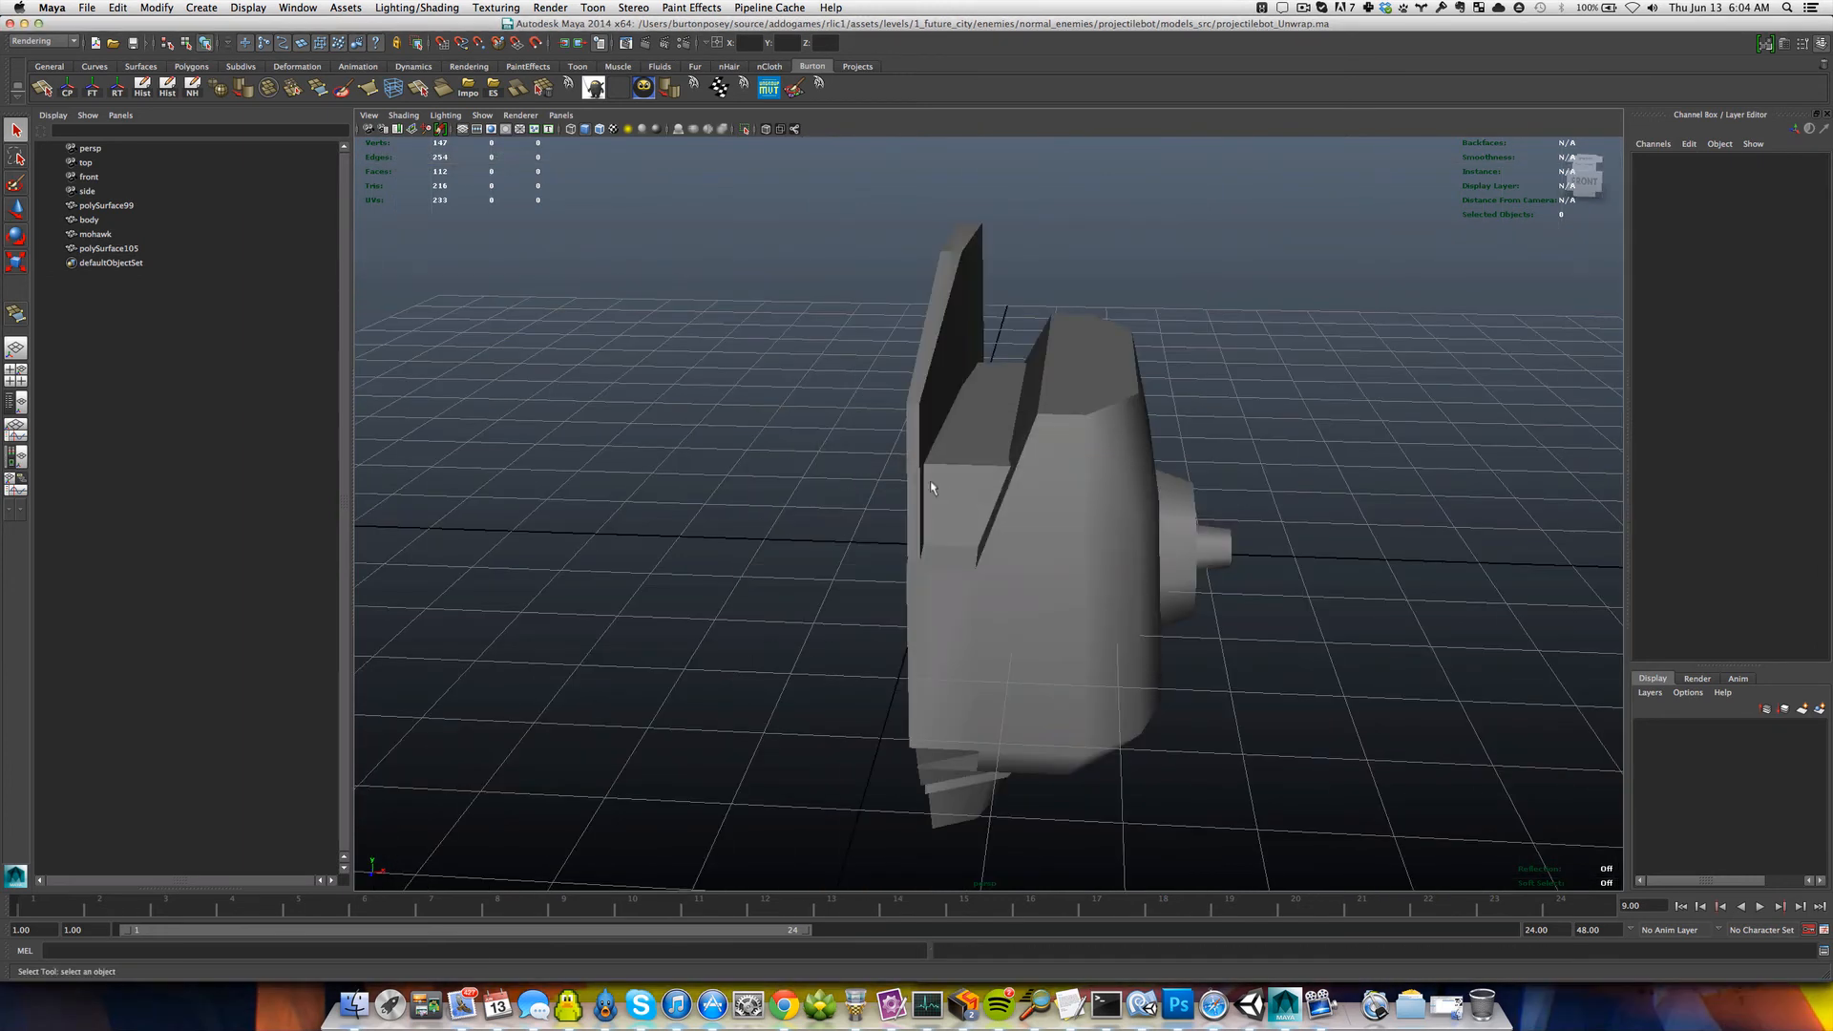
pyautogui.click(977, 494)
pyautogui.keyDown('alt'); pyautogui.moveTo(993, 497); pyautogui.dragTo(1003, 449); pyautogui.keyUp('alt')
pyautogui.scroll(-4, 984, 484)
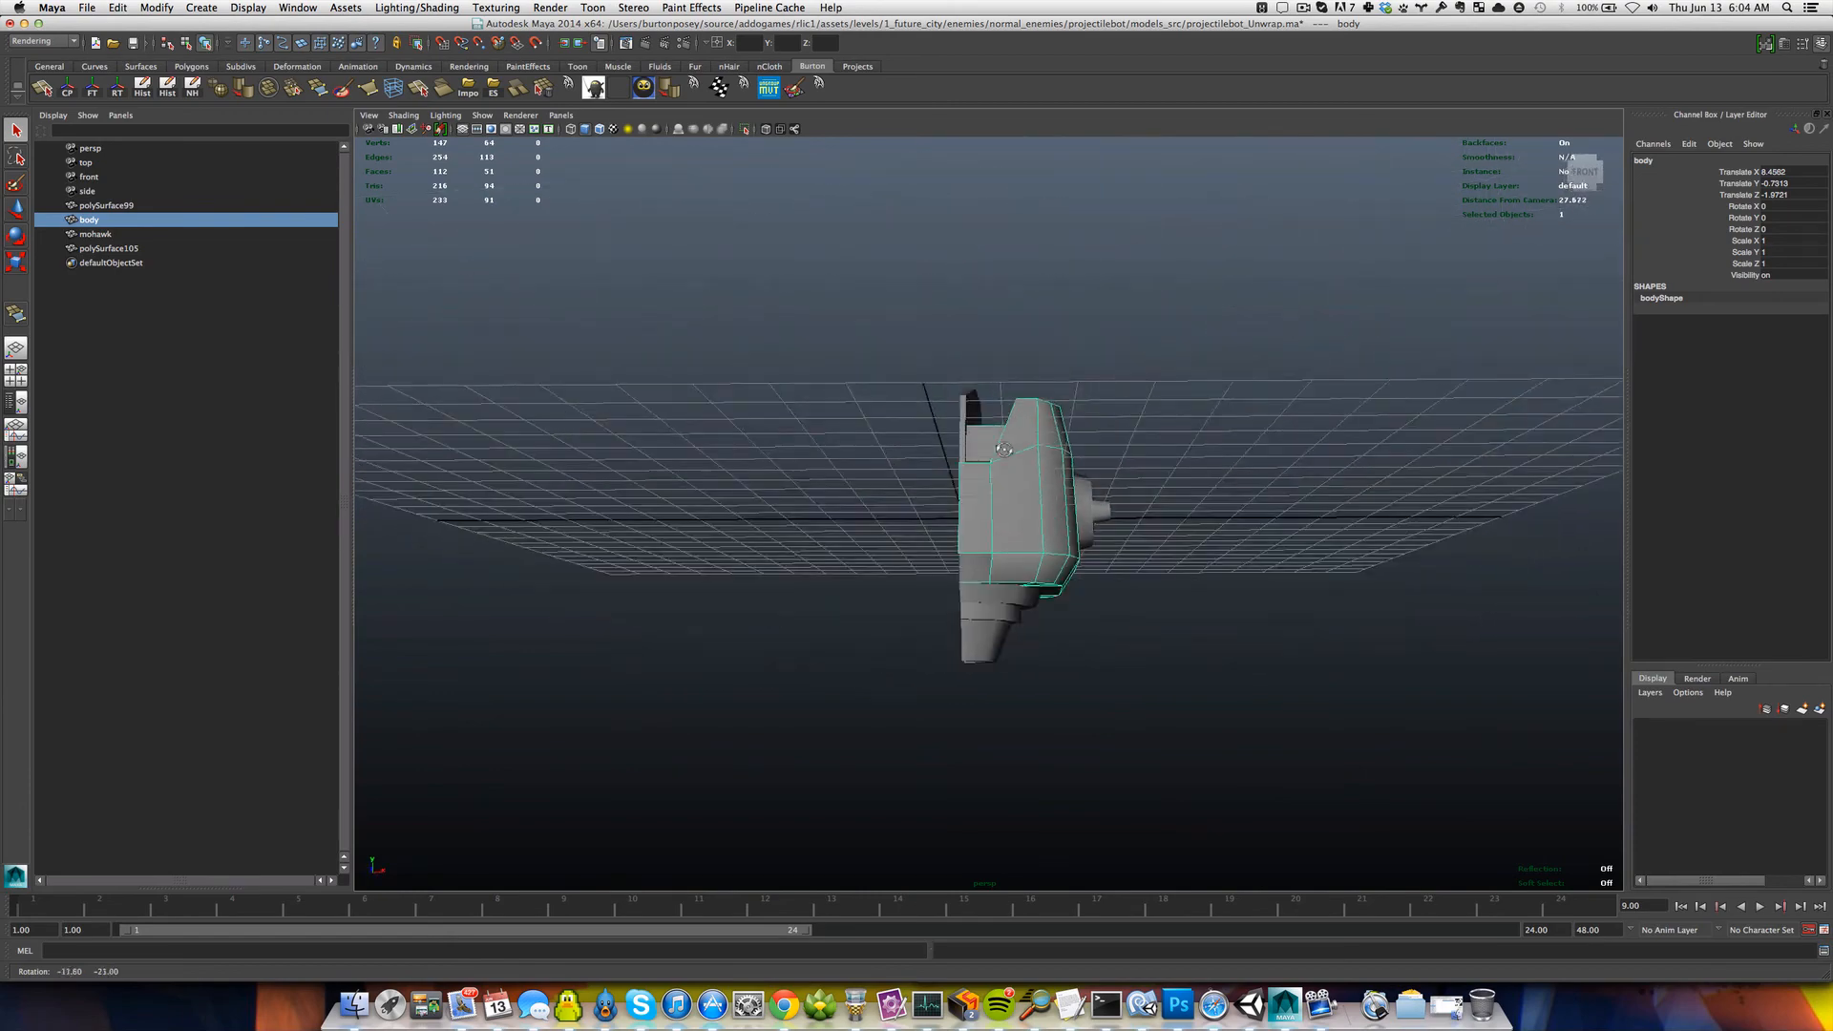
pyautogui.scroll(10, 999, 573)
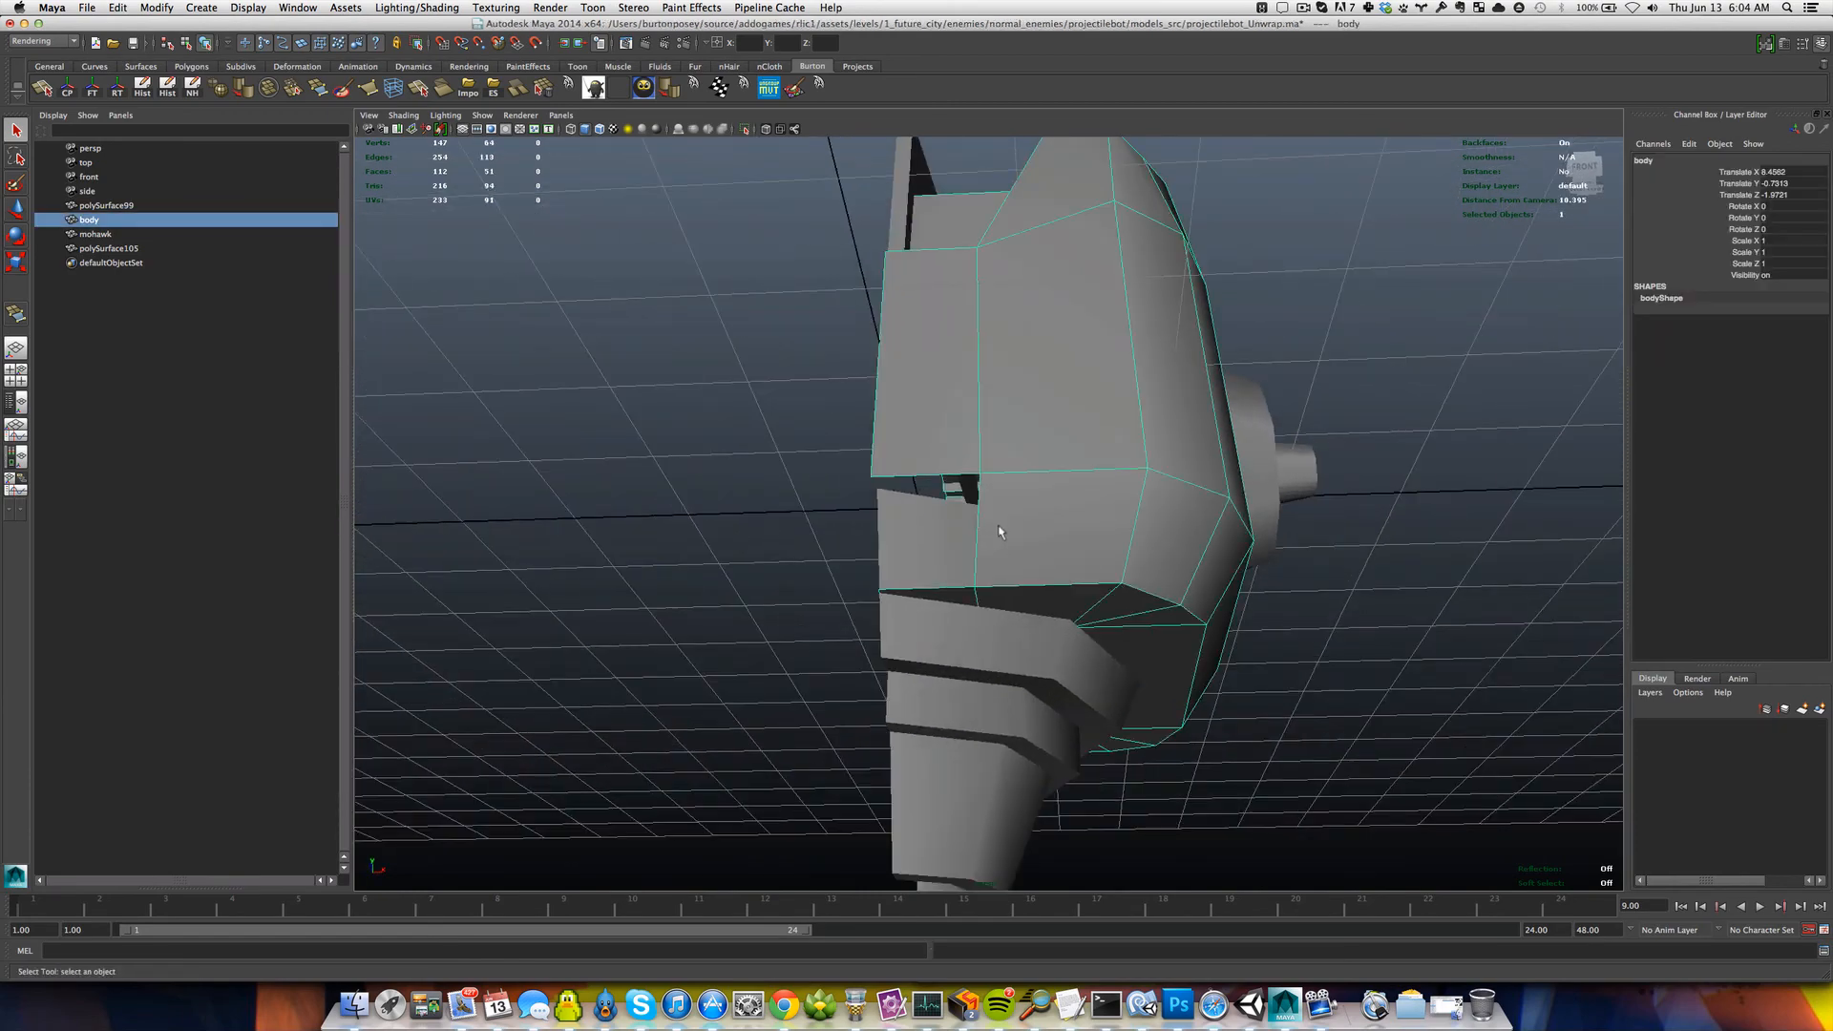
pyautogui.keyDown('alt'); pyautogui.moveTo(998, 531); pyautogui.dragTo(949, 544); pyautogui.keyUp('alt')
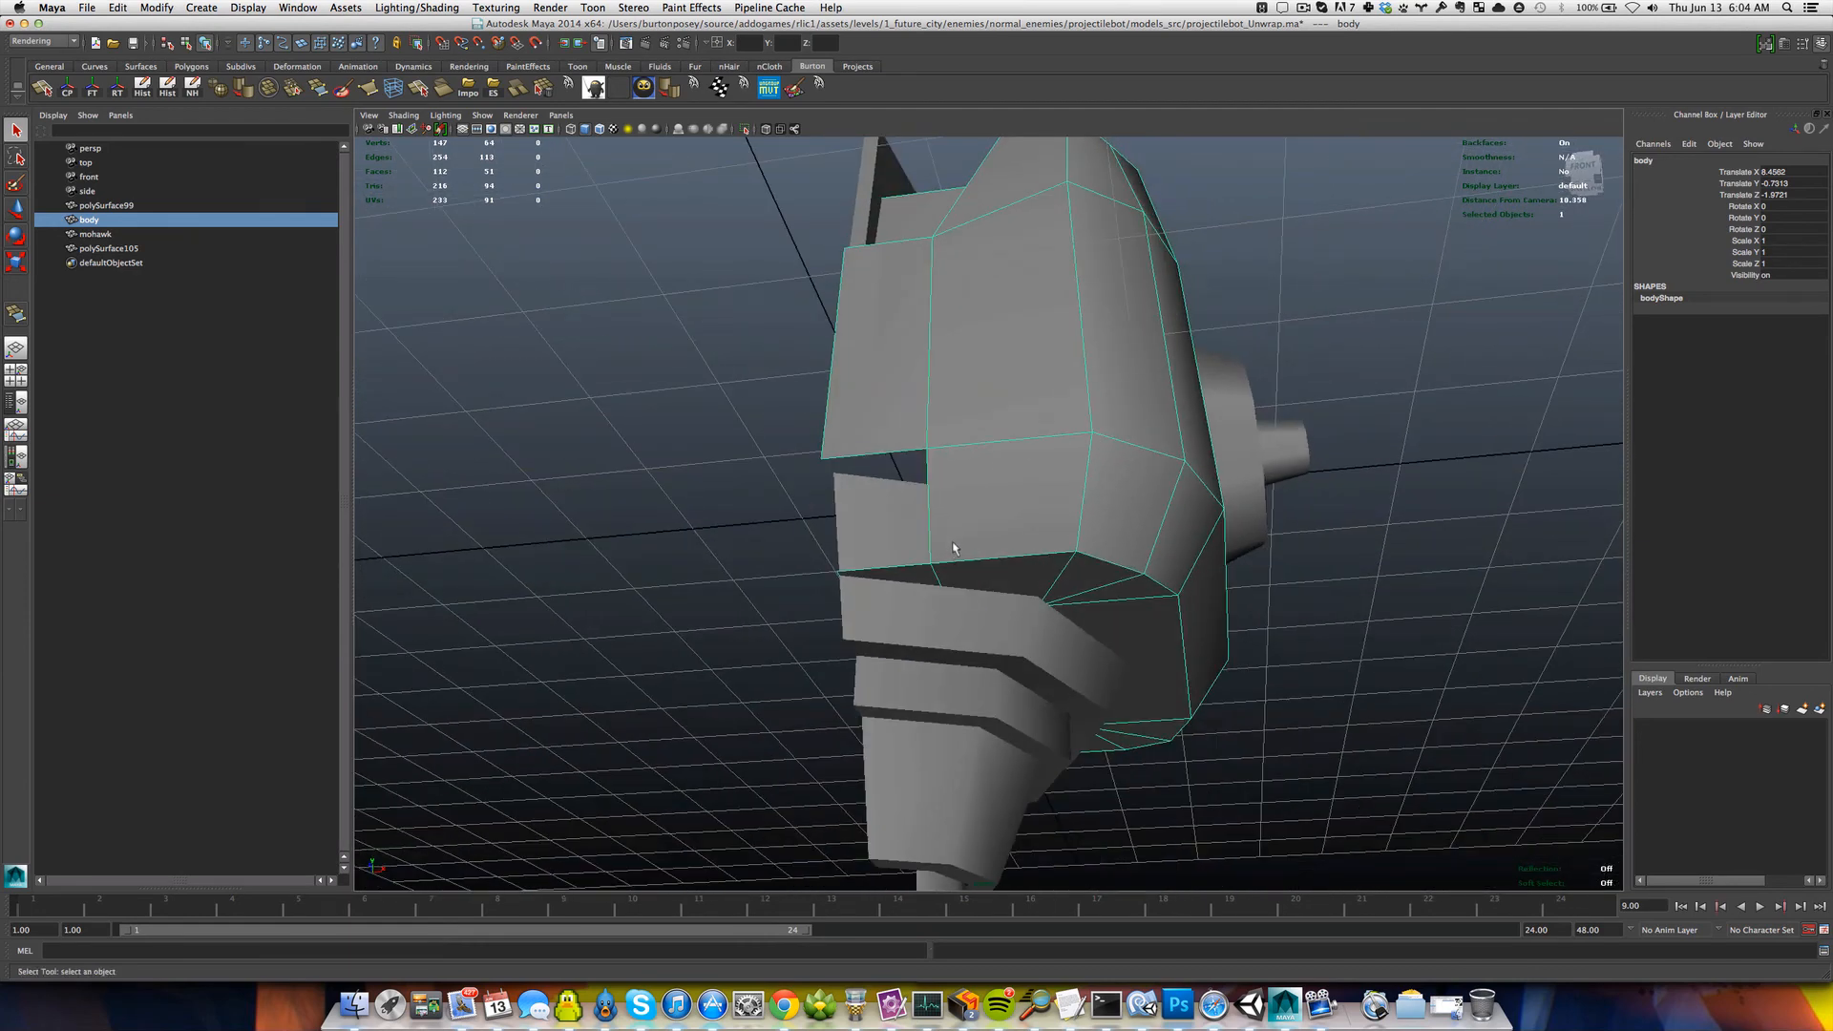
pyautogui.click(318, 87)
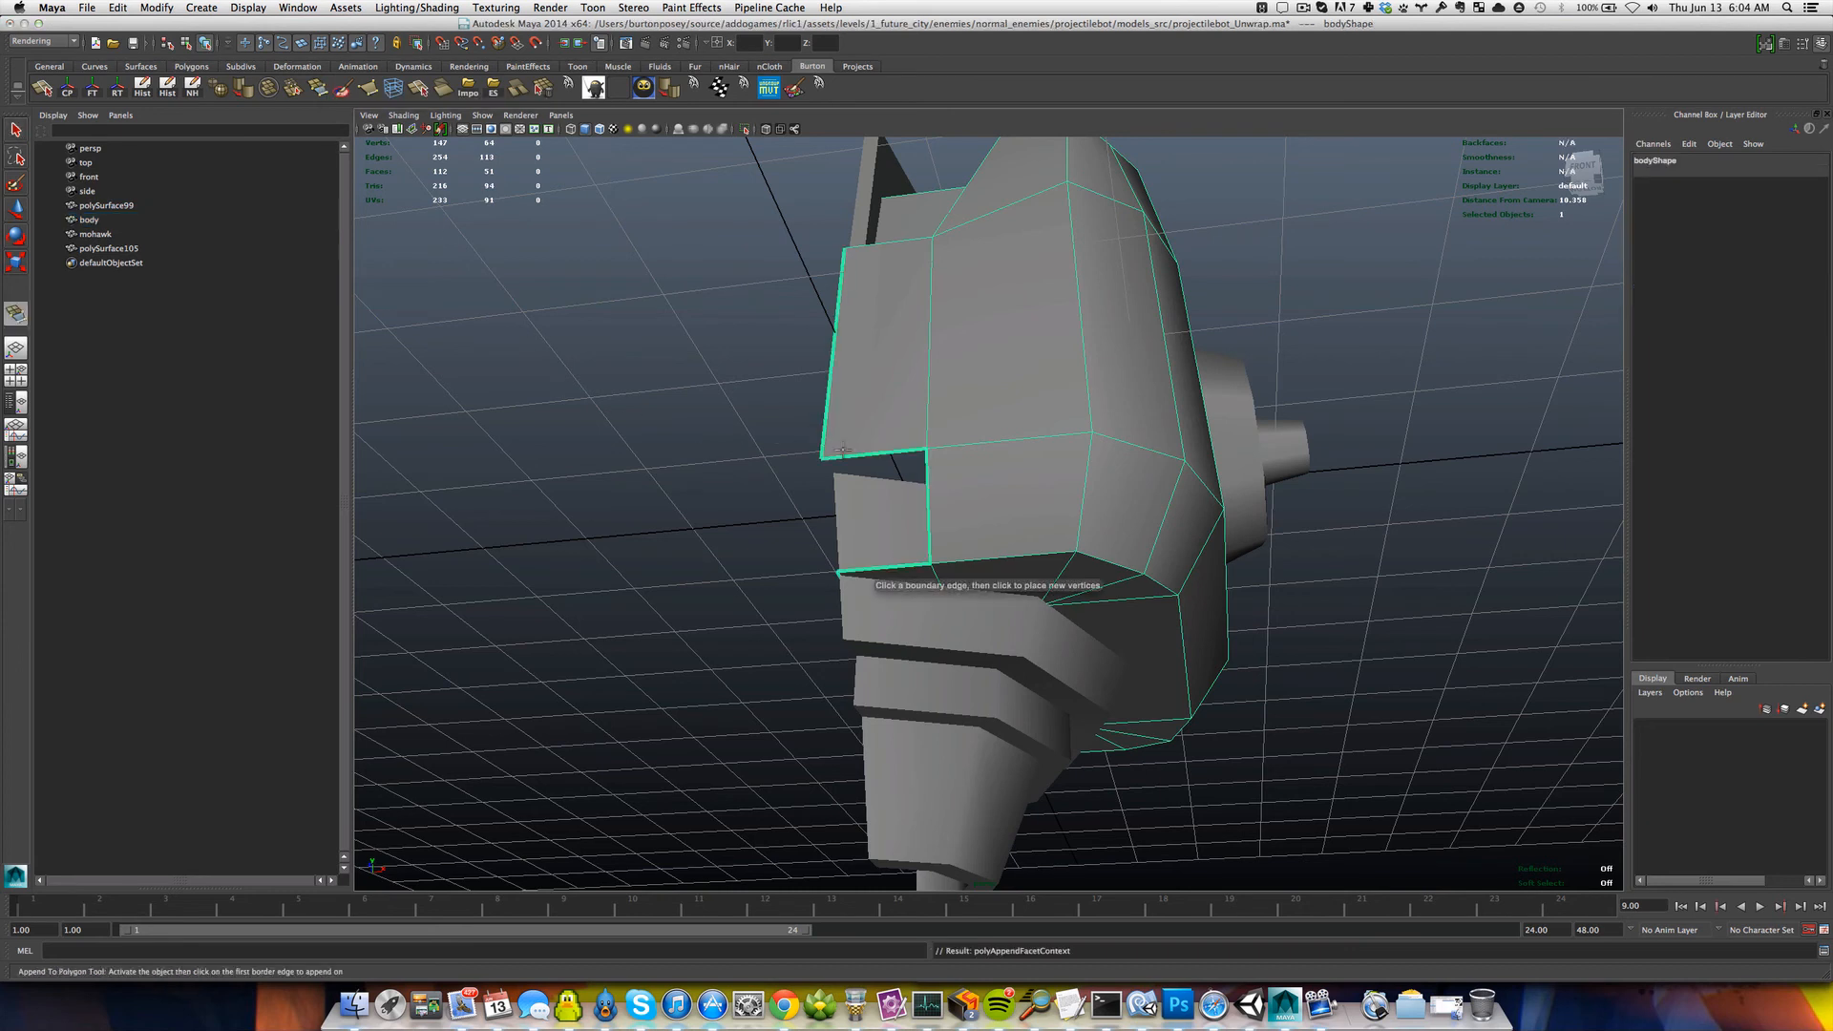
pyautogui.click(869, 453)
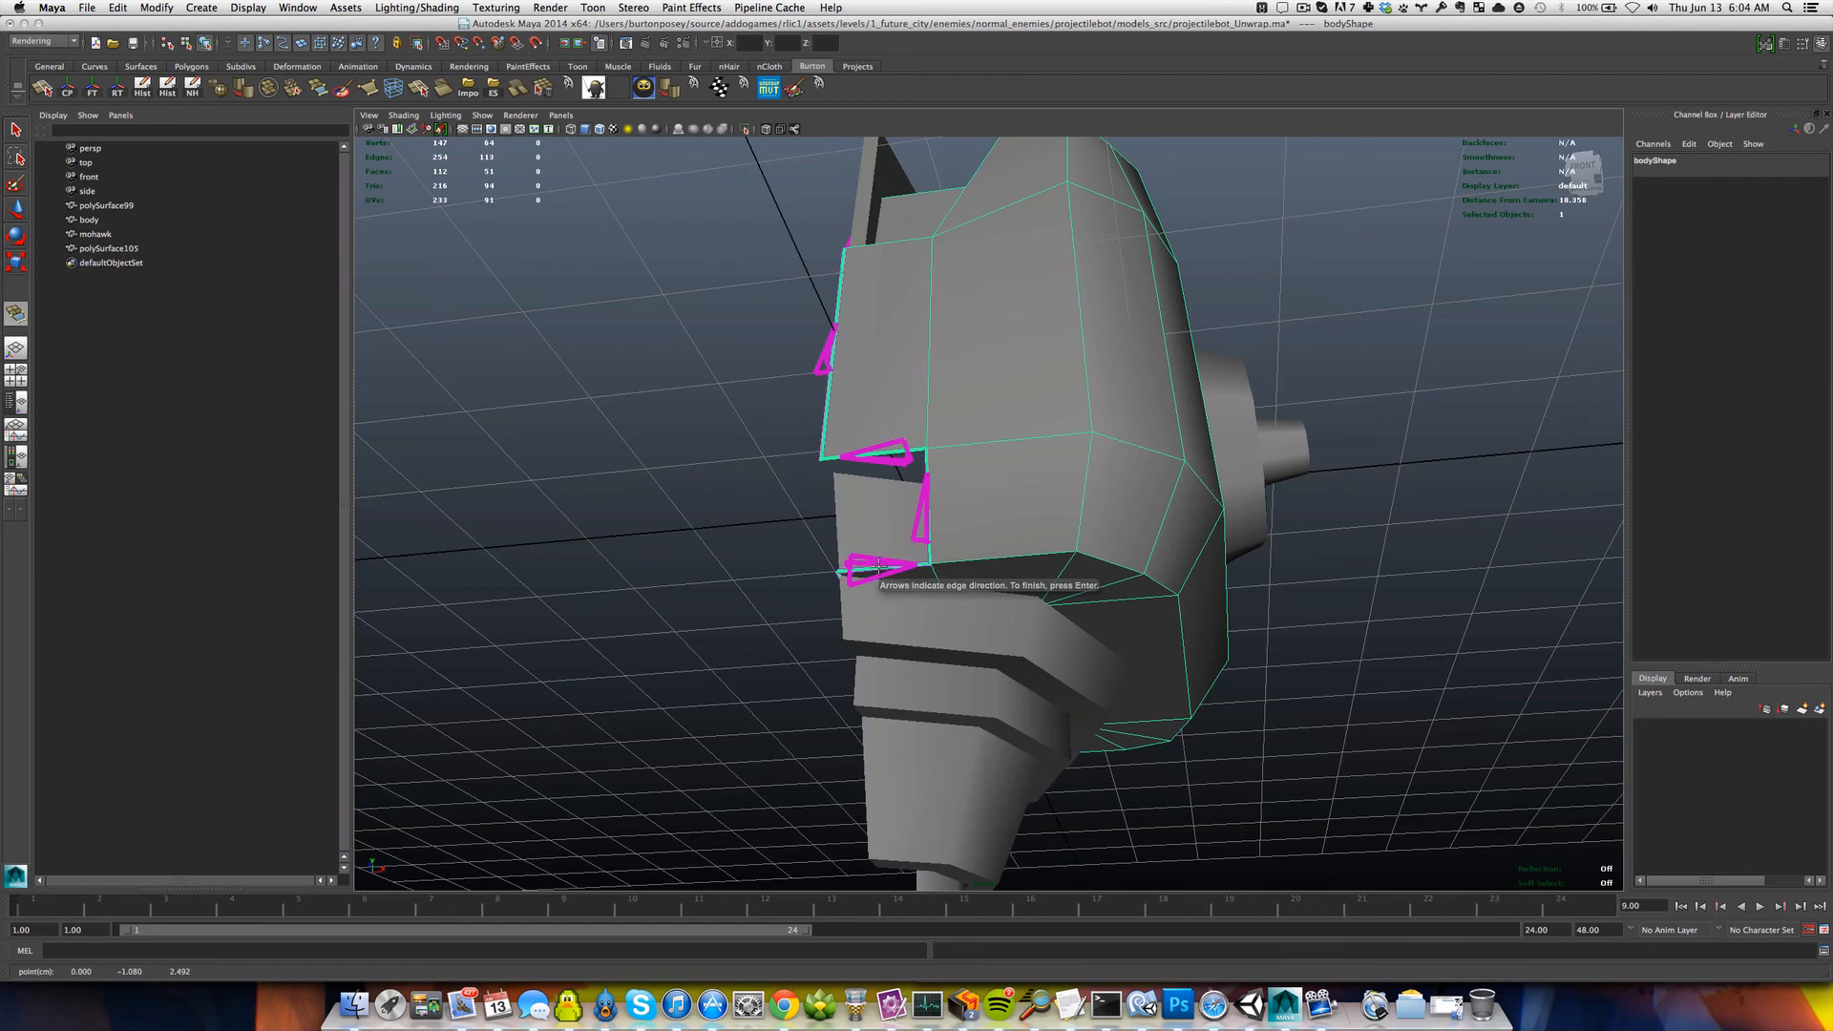
pyautogui.click(878, 567)
pyautogui.press('Return')
pyautogui.keyDown('alt'); pyautogui.moveTo(878, 567); pyautogui.dragTo(802, 490); pyautogui.keyUp('alt')
pyautogui.click(759, 487)
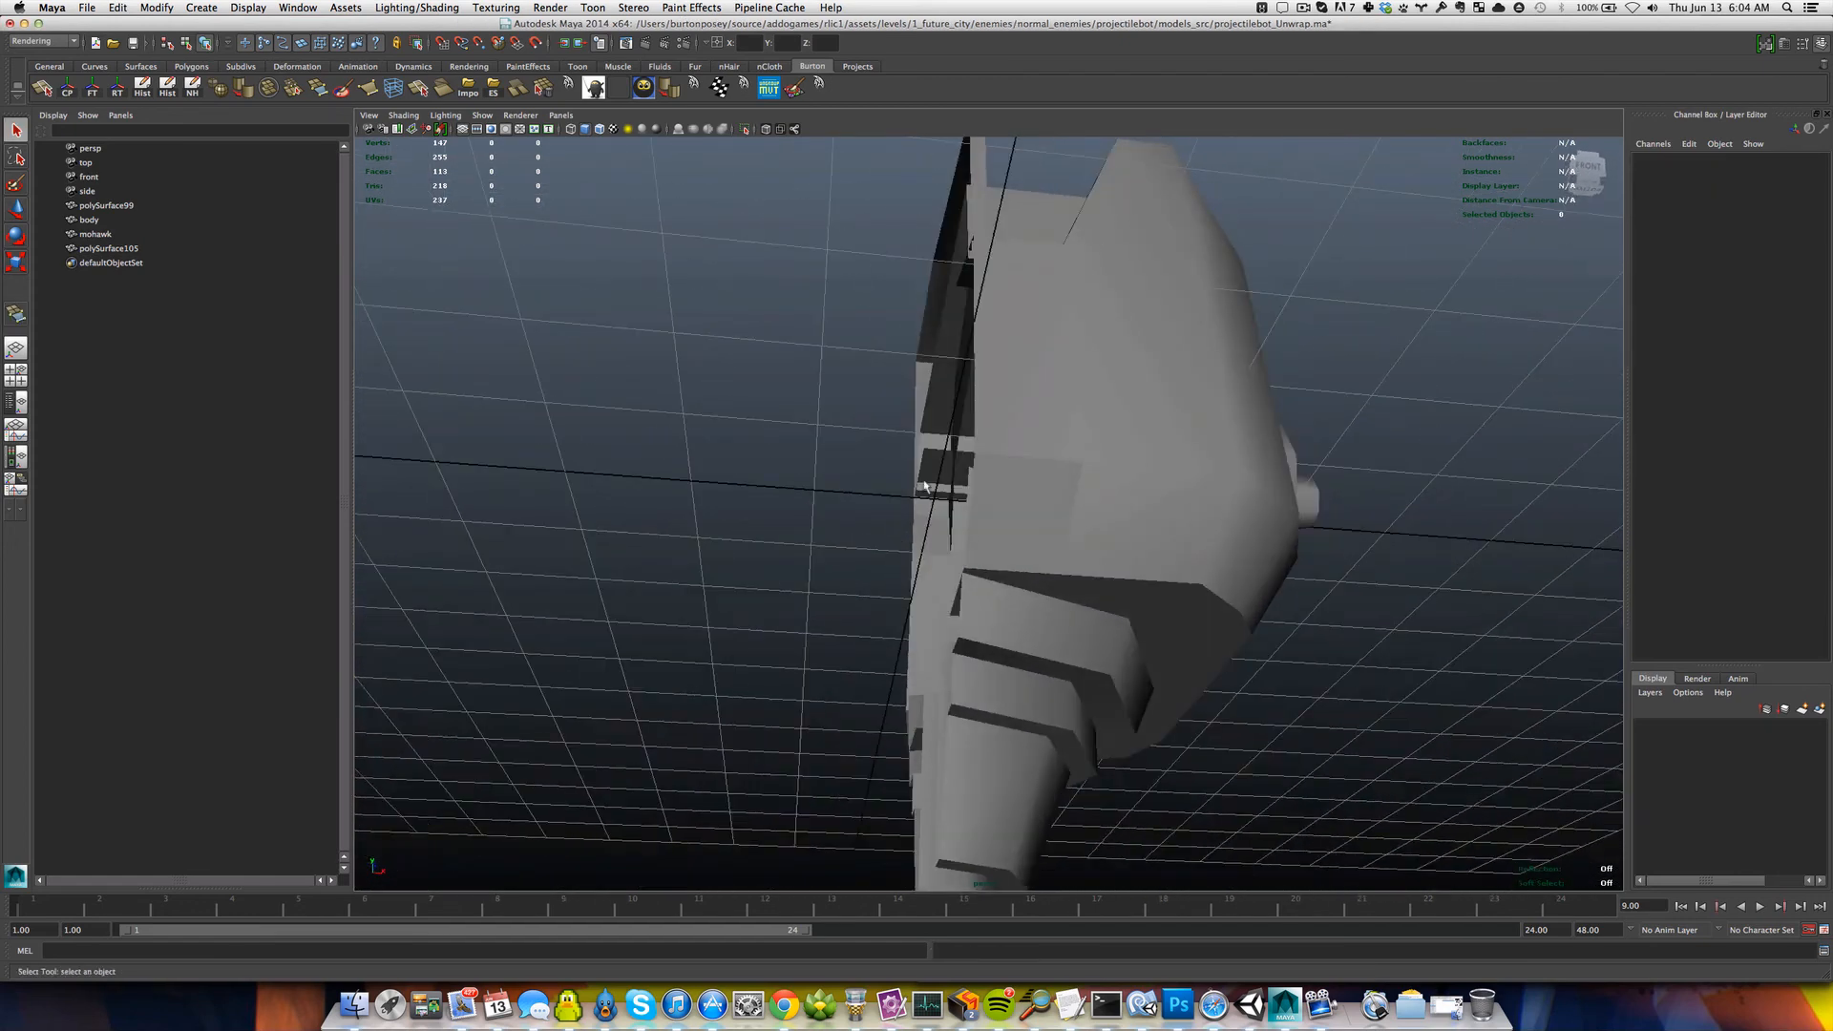
# Soften the two edges that join the new lower front face to the rest of the body.
pyautogui.click(1054, 477)
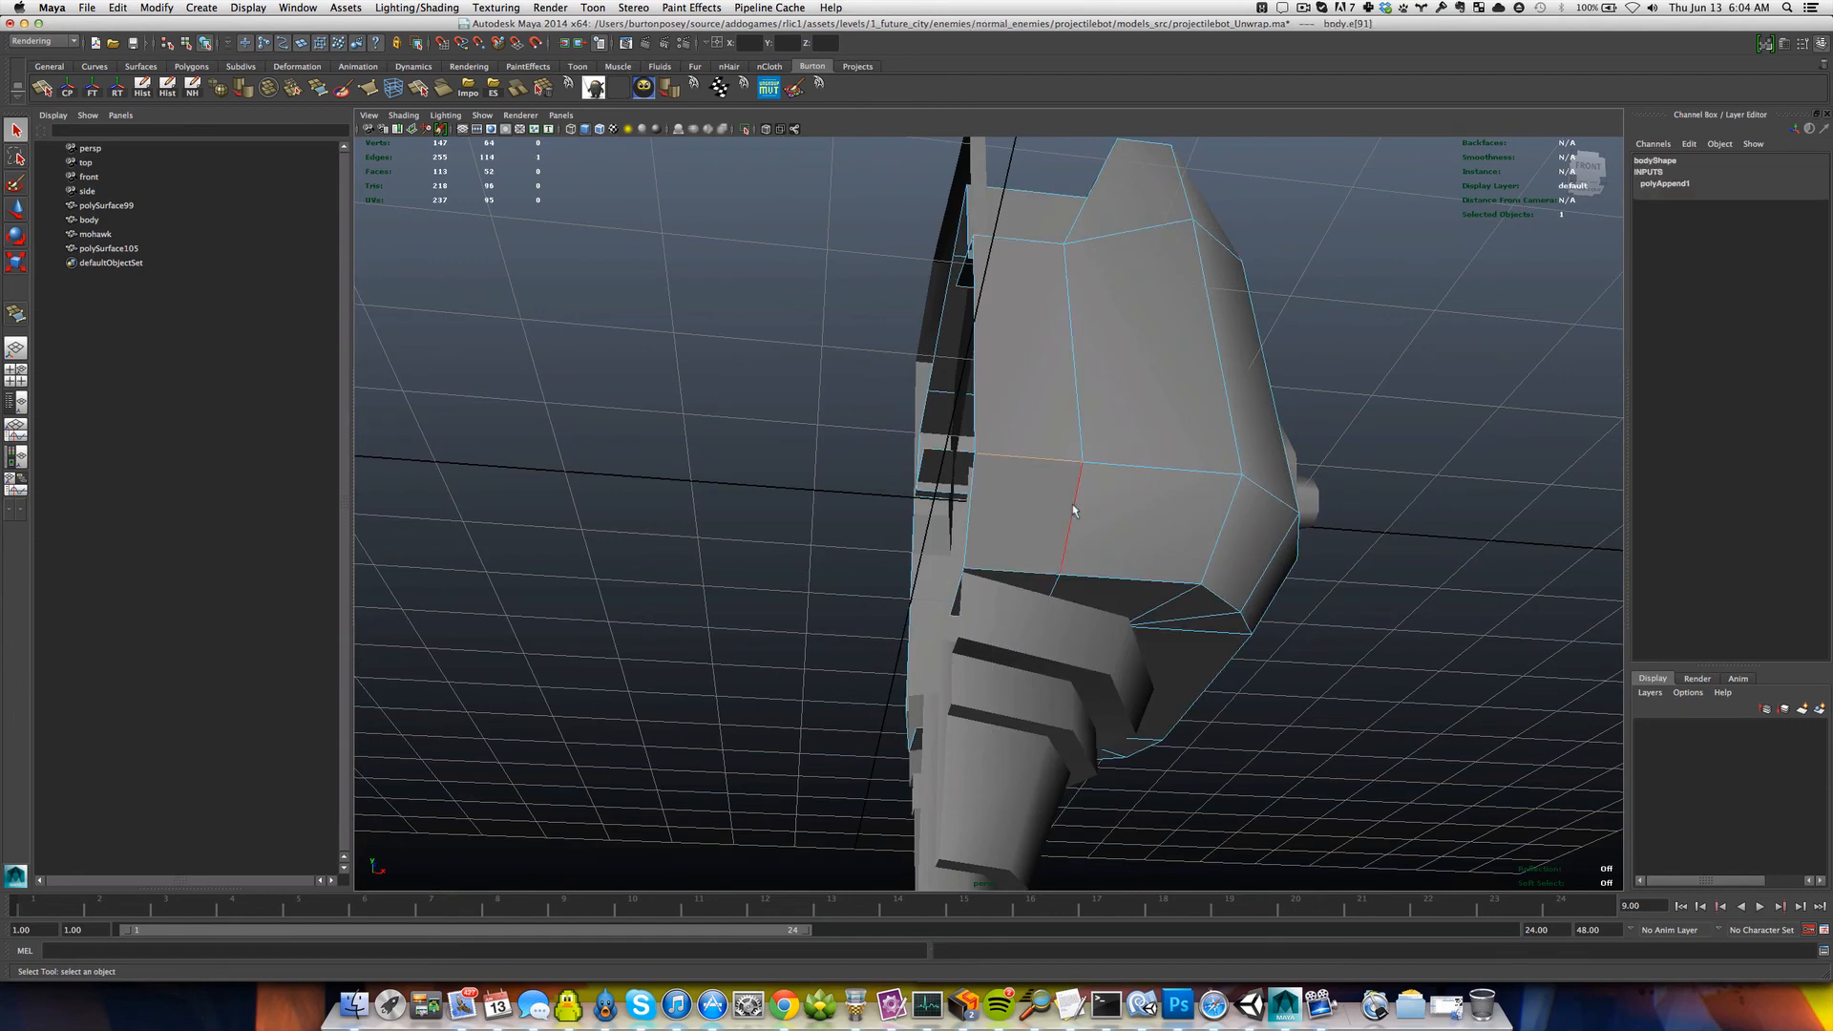
pyautogui.keyDown('shift'); pyautogui.moveTo(1050, 484); pyautogui.dragTo(1131, 487, button='right'); pyautogui.keyUp('shift')
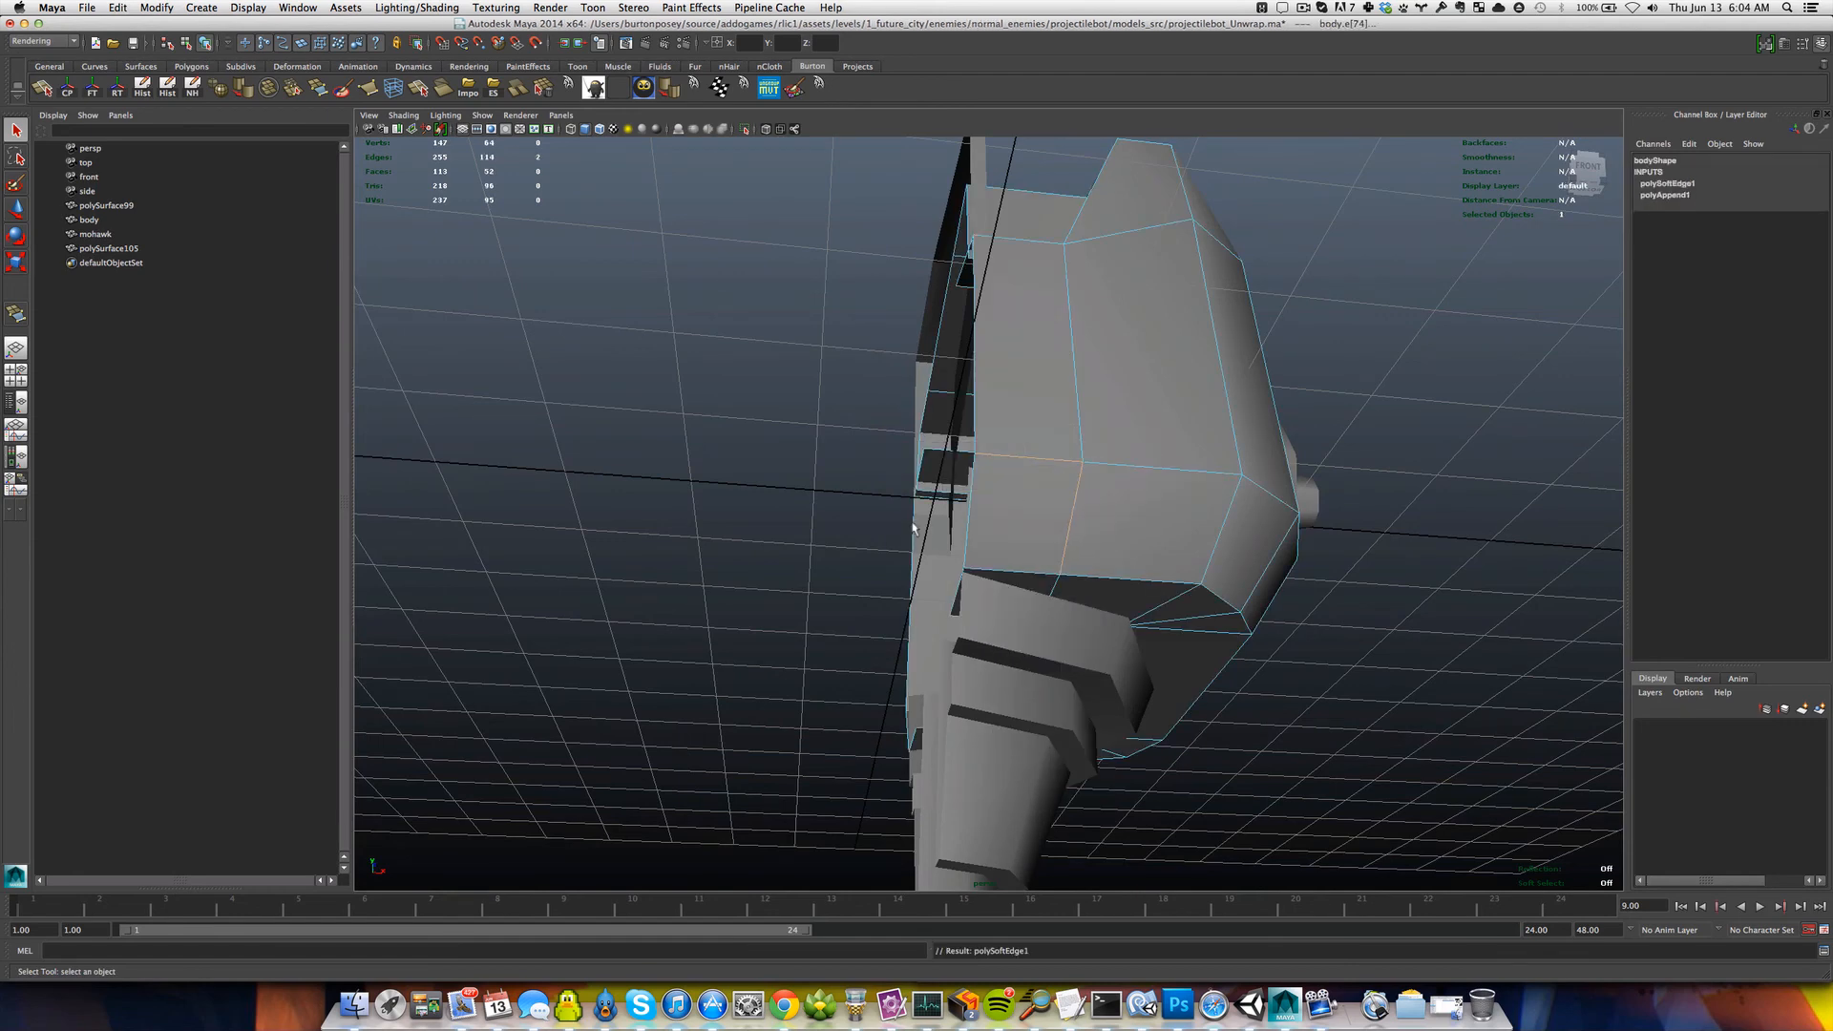
pyautogui.click(872, 503)
pyautogui.keyDown('alt'); pyautogui.moveTo(872, 503); pyautogui.dragTo(749, 528); pyautogui.keyUp('alt')
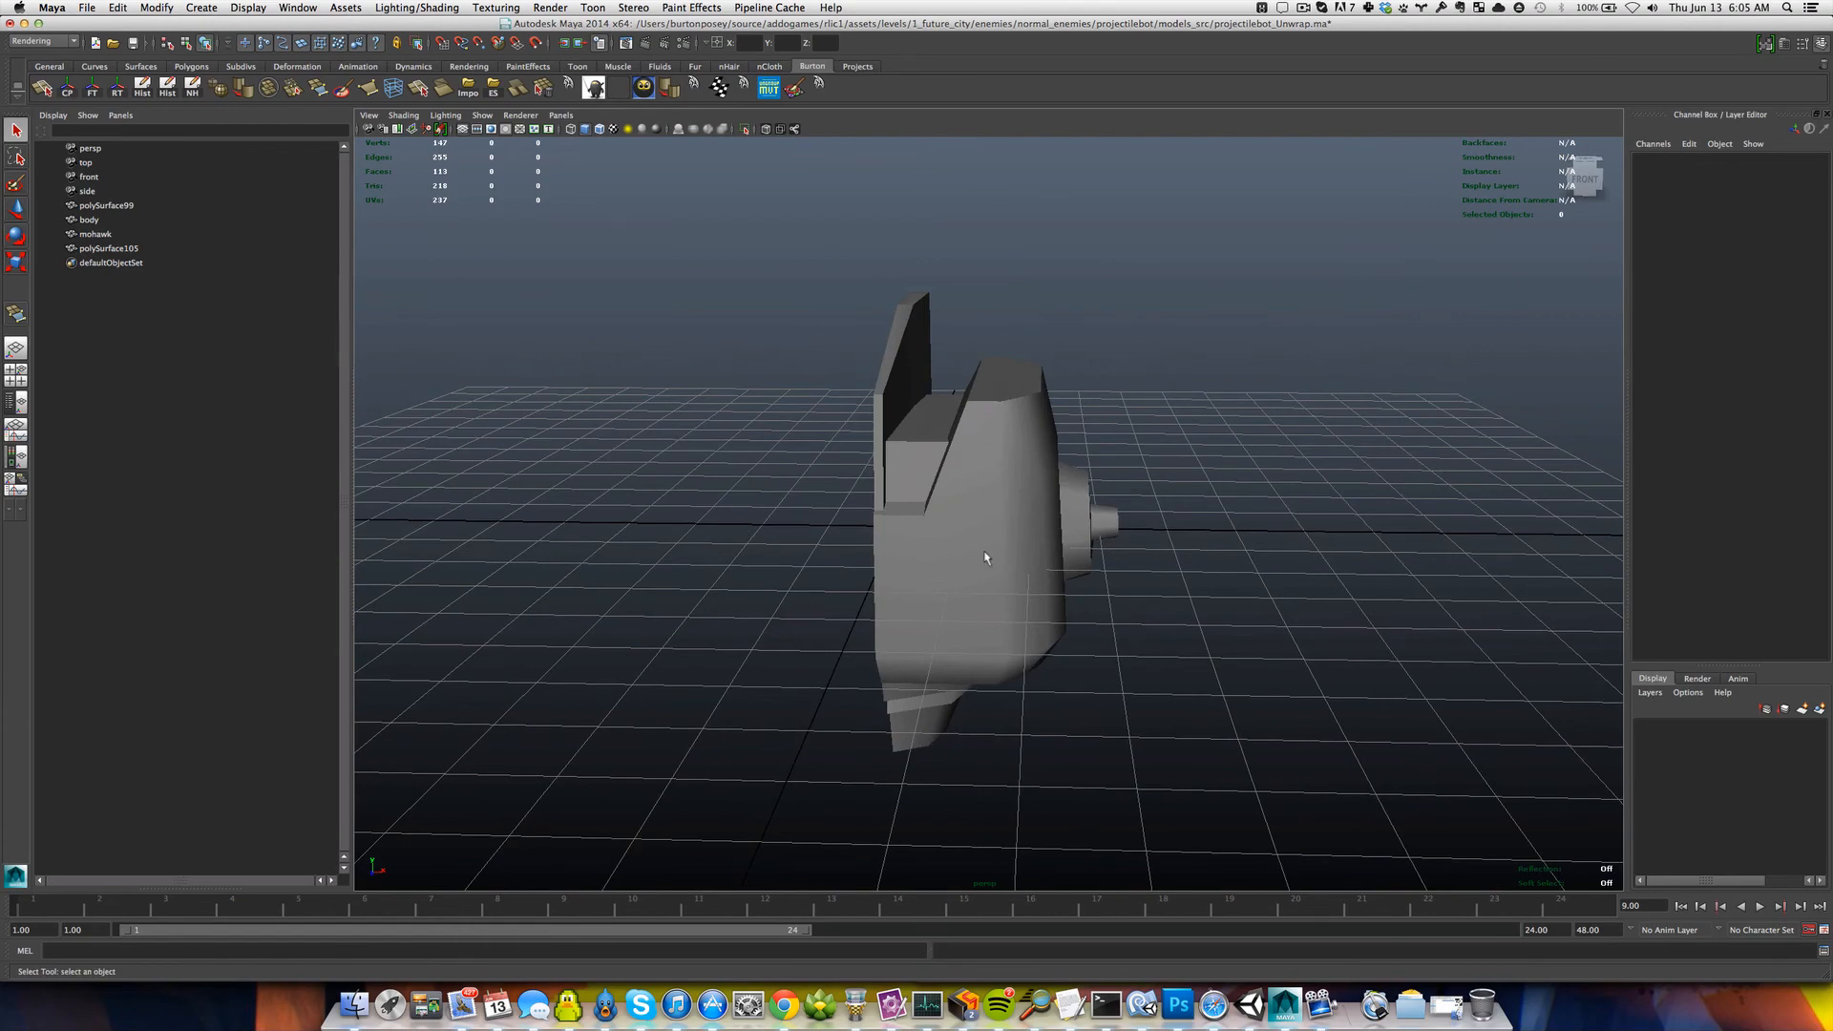
pyautogui.keyDown('alt'); pyautogui.moveTo(985, 557); pyautogui.dragTo(831, 503); pyautogui.keyUp('alt')
pyautogui.press('super+s')
# Select the border edges around the open inner end of the tapered piece beneath the body.
pyautogui.scroll(5, 871, 407)
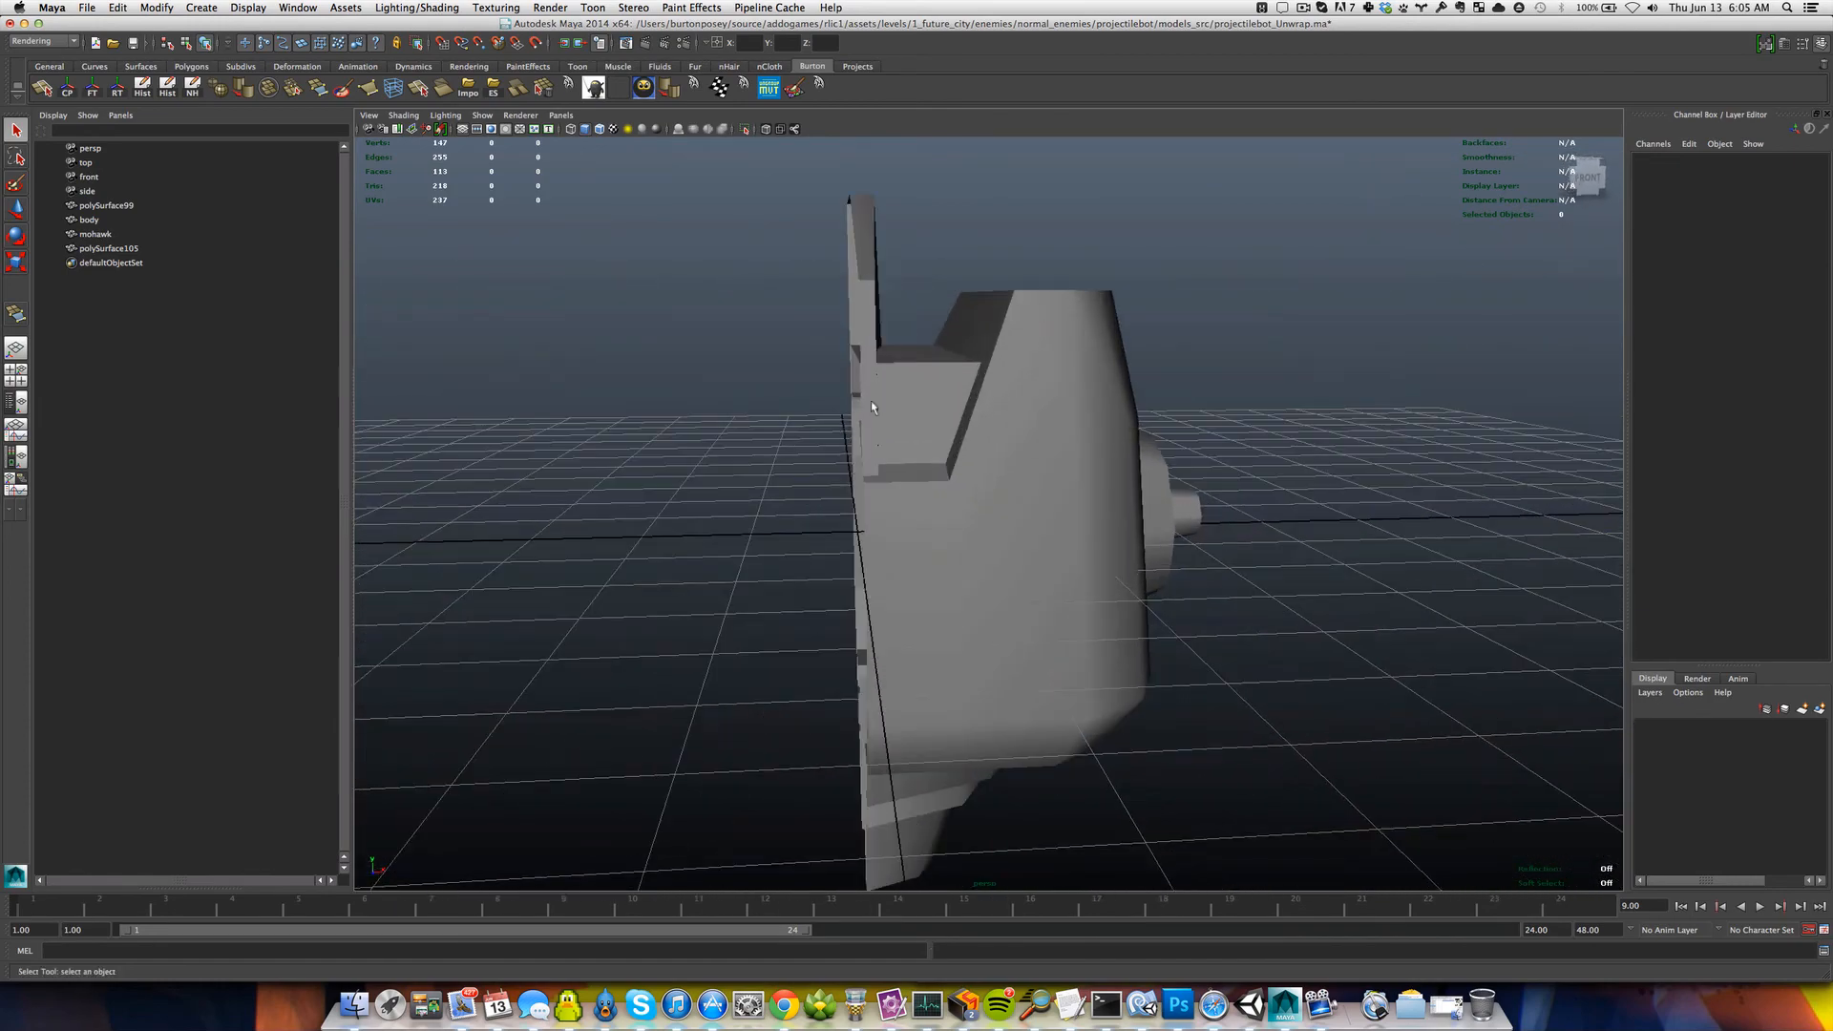
pyautogui.click(915, 374)
pyautogui.keyDown('alt'); pyautogui.moveTo(903, 390); pyautogui.dragTo(998, 308); pyautogui.keyUp('alt')
pyautogui.keyDown('alt'); pyautogui.moveTo(968, 594); pyautogui.dragTo(1028, 745); pyautogui.keyUp('alt')
pyautogui.keyDown('alt'); pyautogui.moveTo(964, 640); pyautogui.dragTo(1041, 725, button='right'); pyautogui.keyUp('alt')
pyautogui.keyDown('alt'); pyautogui.moveTo(1022, 744); pyautogui.dragTo(973, 598); pyautogui.keyUp('alt')
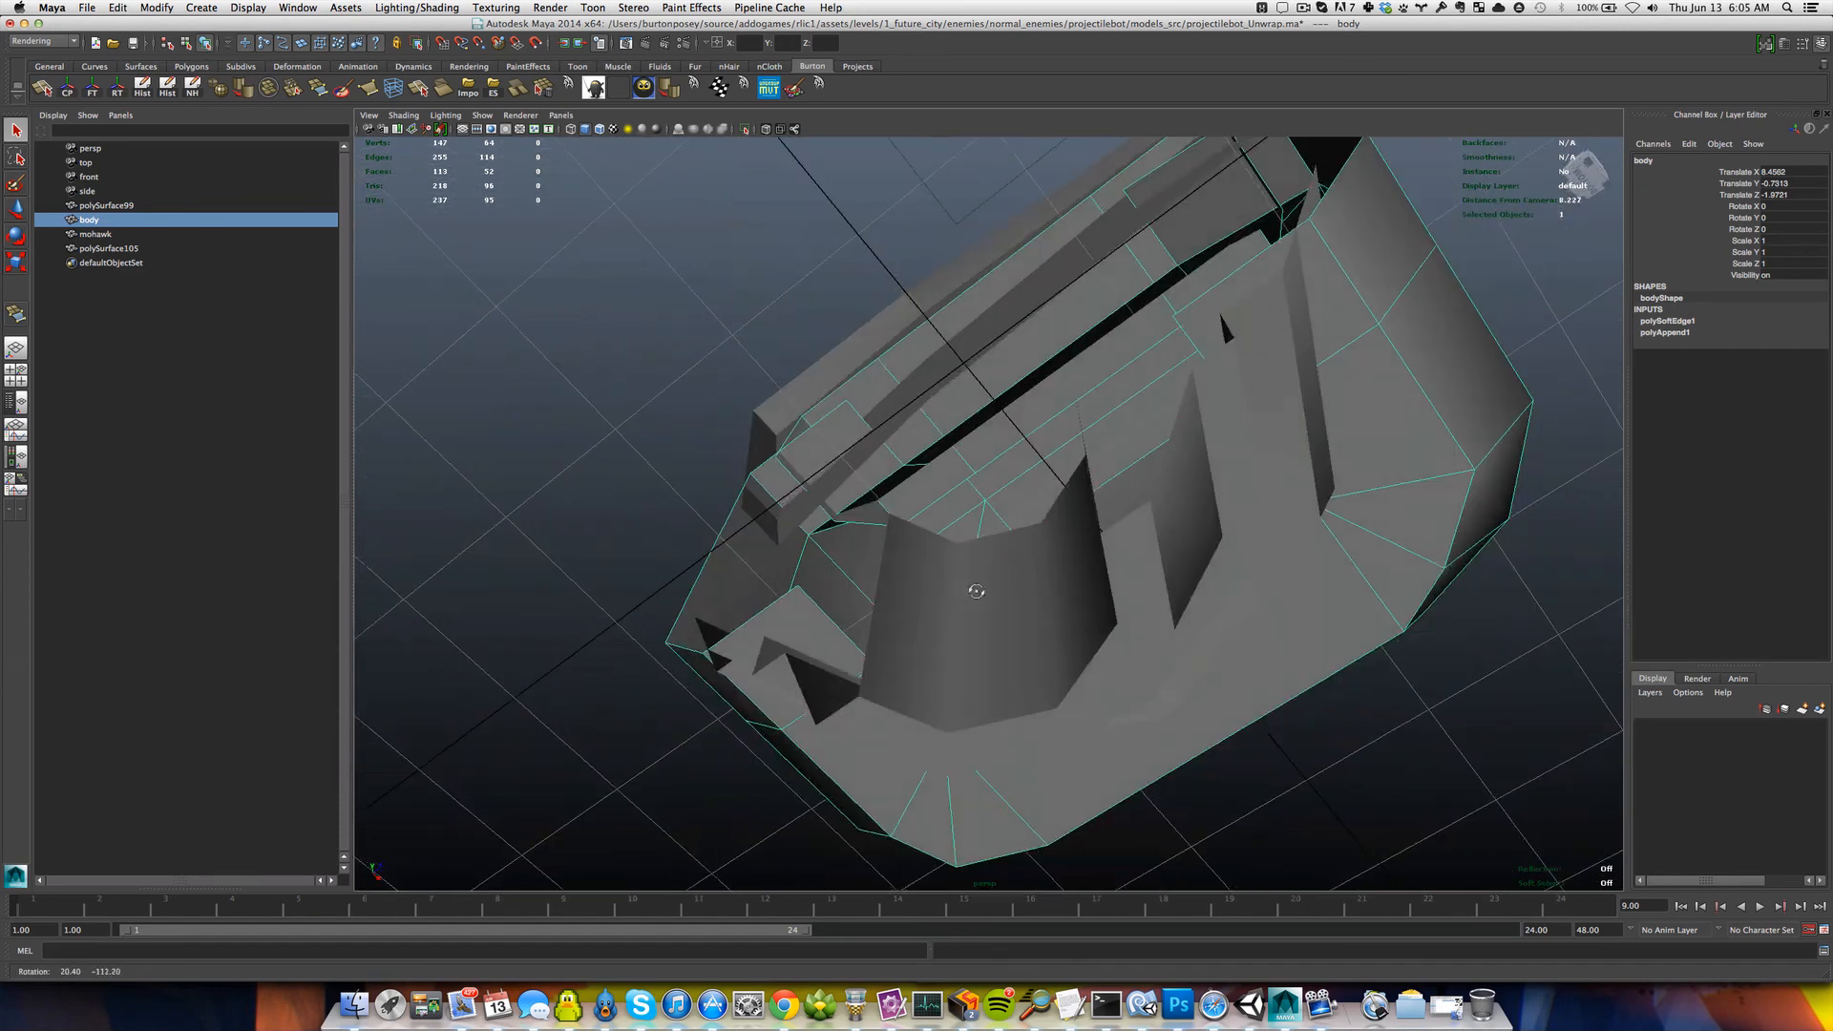
pyautogui.moveTo(994, 568); pyautogui.dragTo(994, 531, button='right')
pyautogui.click(997, 540)
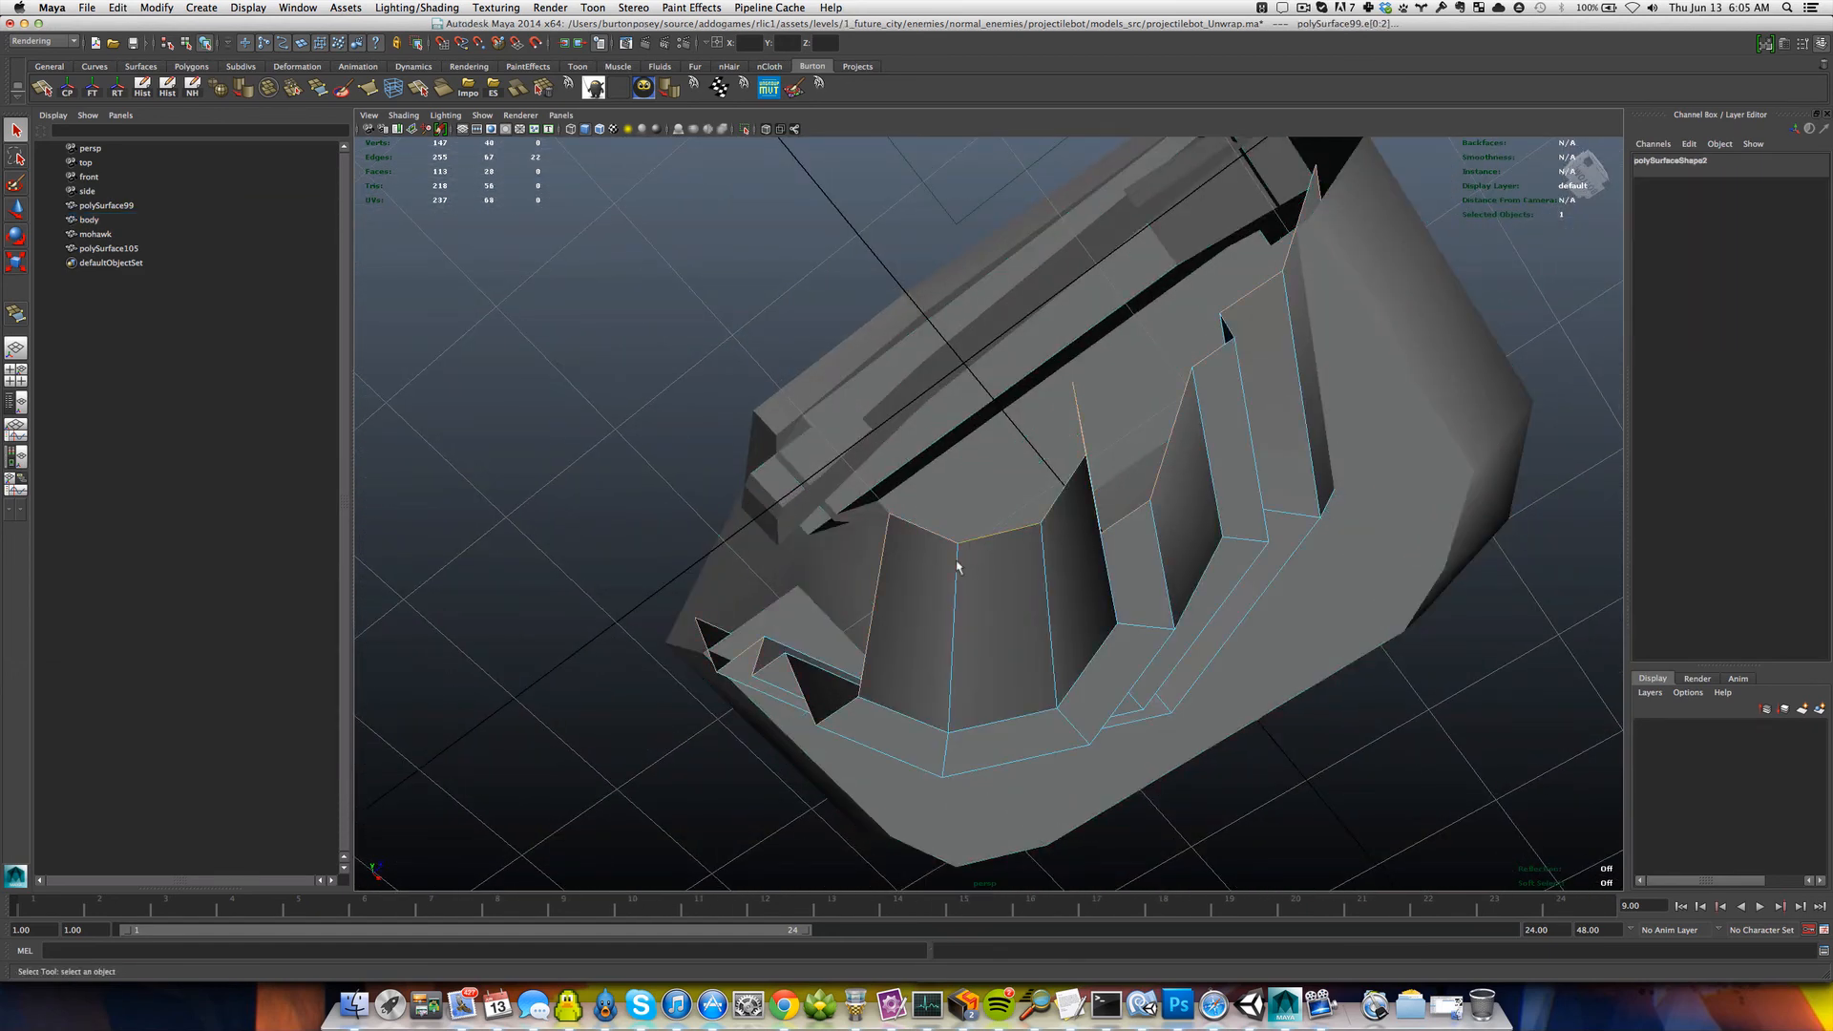
pyautogui.click(955, 561)
pyautogui.keyDown('shift'); pyautogui.click(996, 538); pyautogui.keyUp('shift')
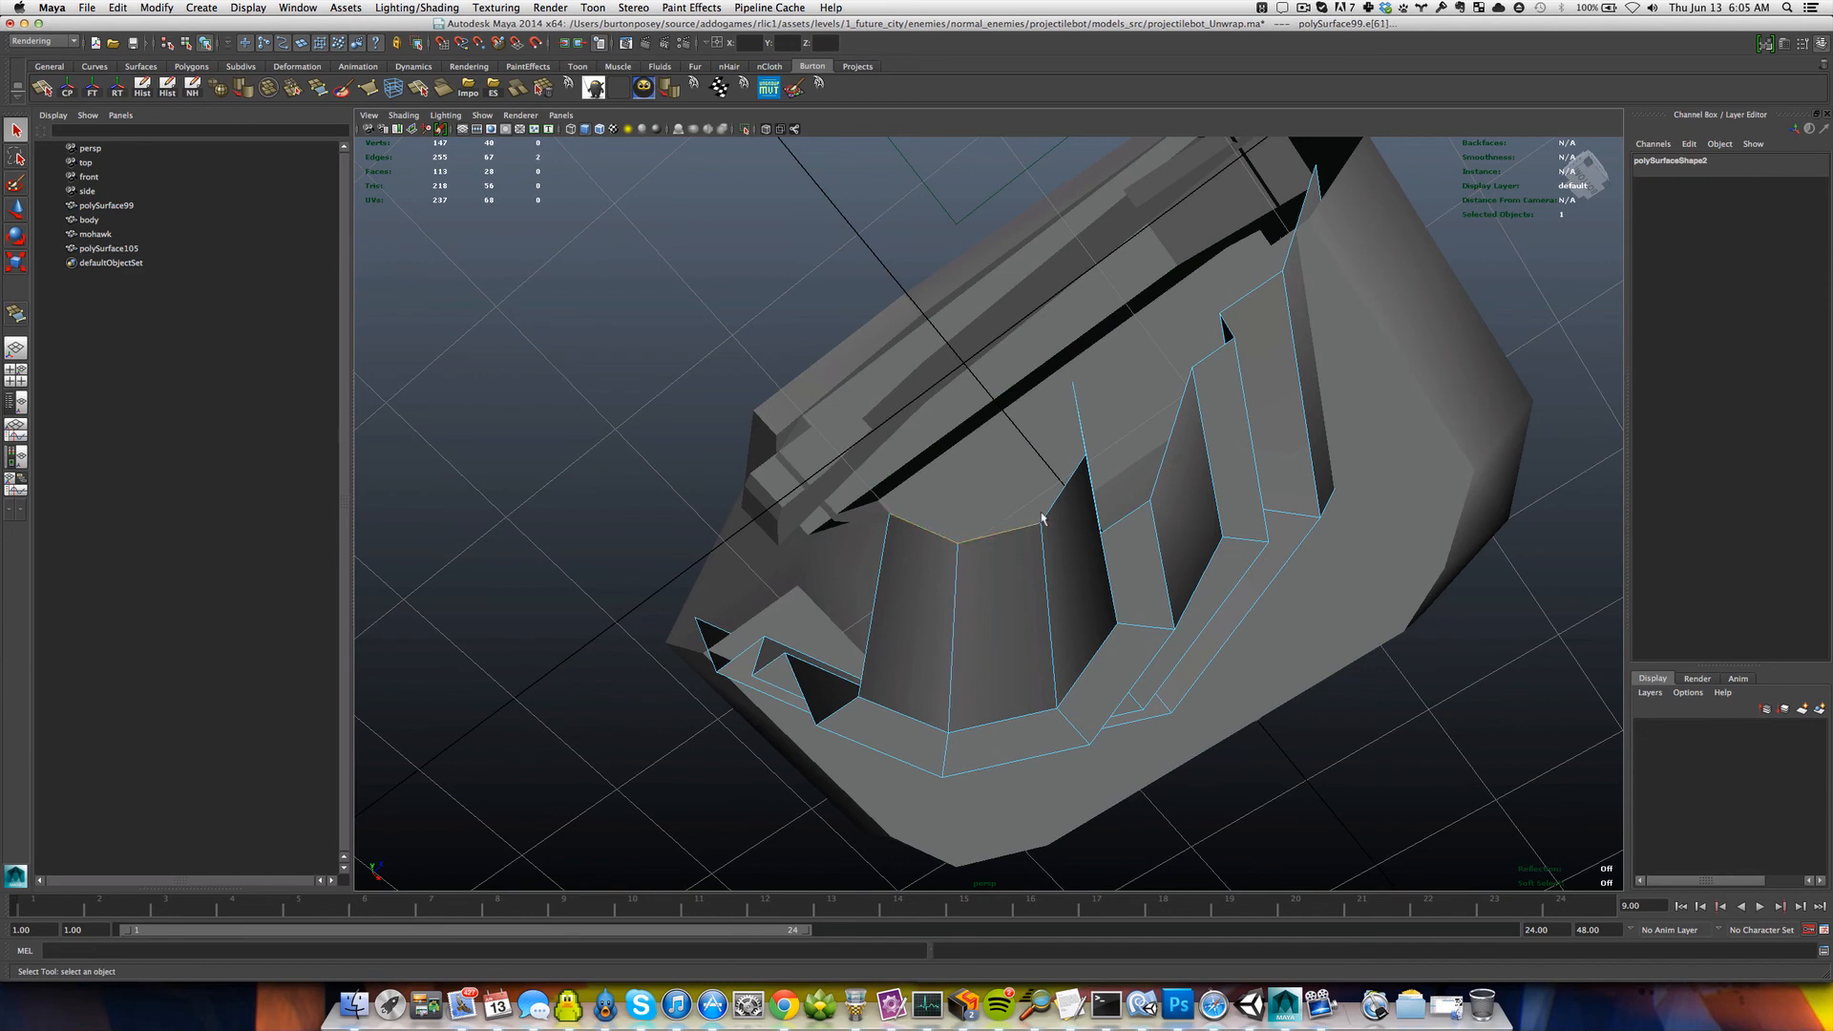
pyautogui.keyDown('shift'); pyautogui.click(1048, 519); pyautogui.keyUp('shift')
# Extrude the selected border edges inward with a local Z translation of about 0.234.
pyautogui.scroll(-2, 1055, 522)
pyautogui.scroll(8, 1011, 564)
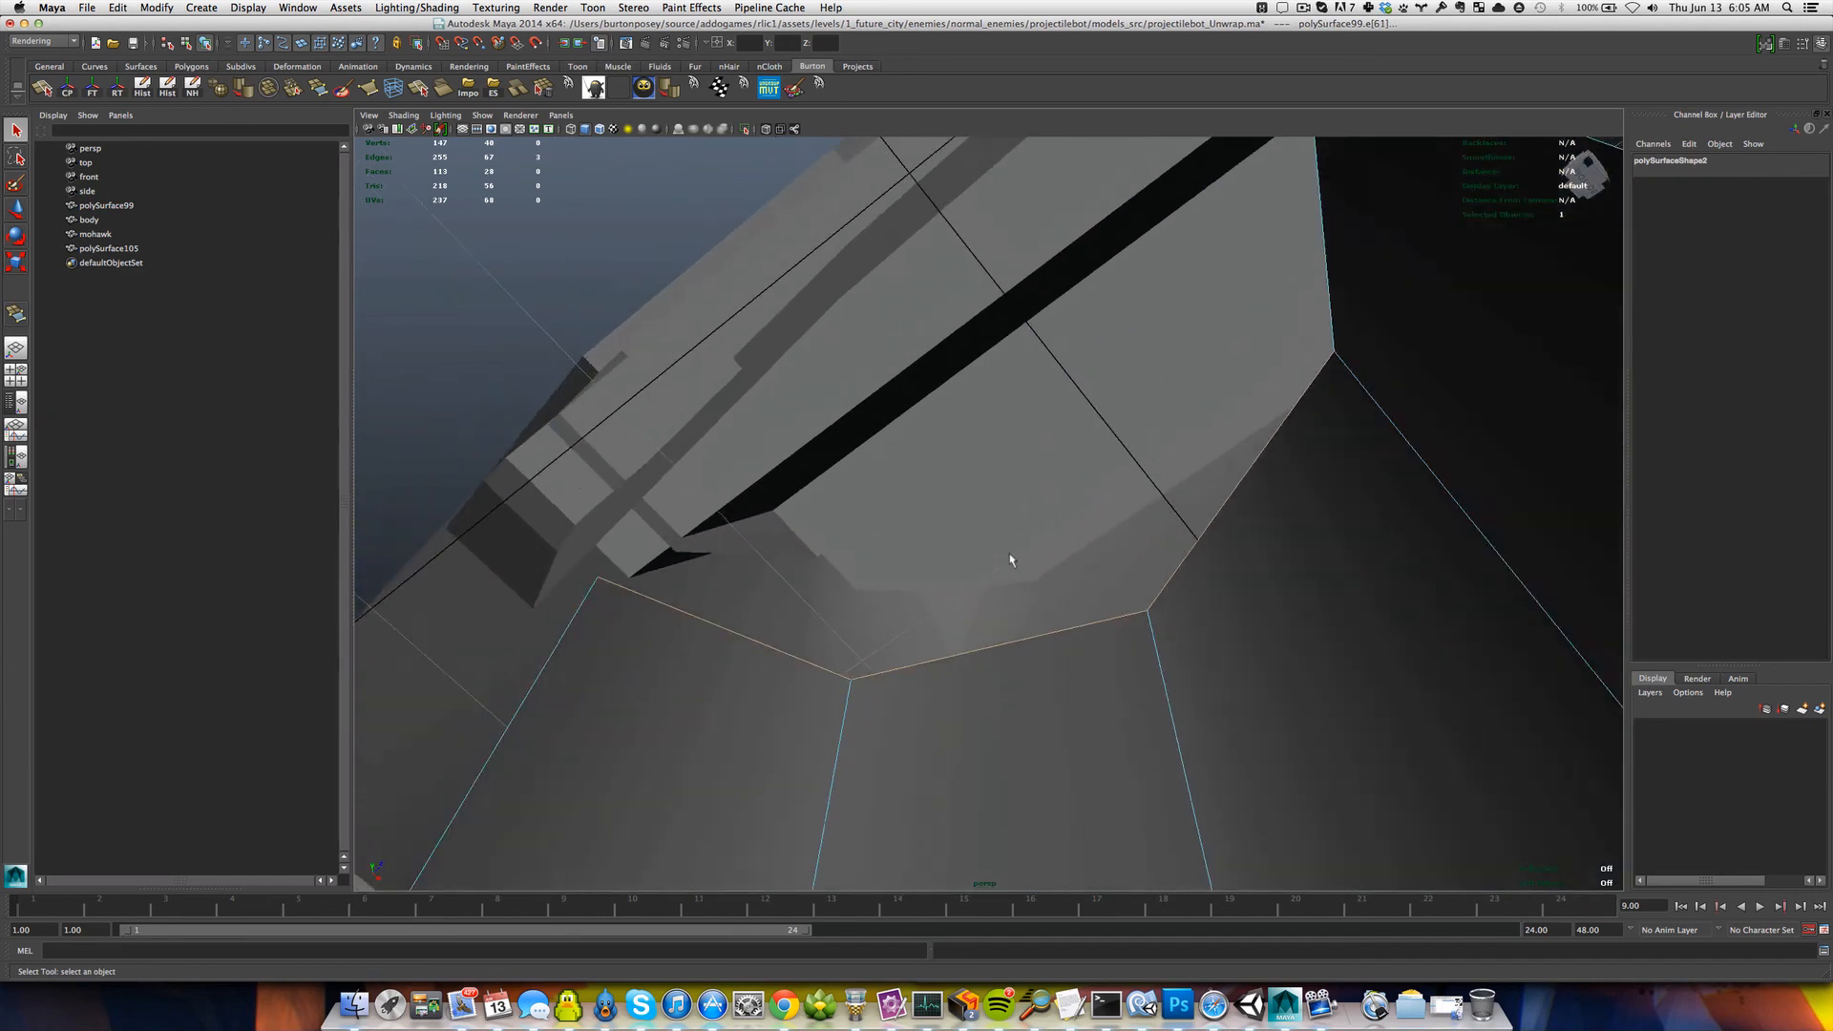
pyautogui.scroll(-4, 1003, 562)
pyautogui.keyDown('alt'); pyautogui.moveTo(994, 564); pyautogui.dragTo(1110, 552); pyautogui.keyUp('alt')
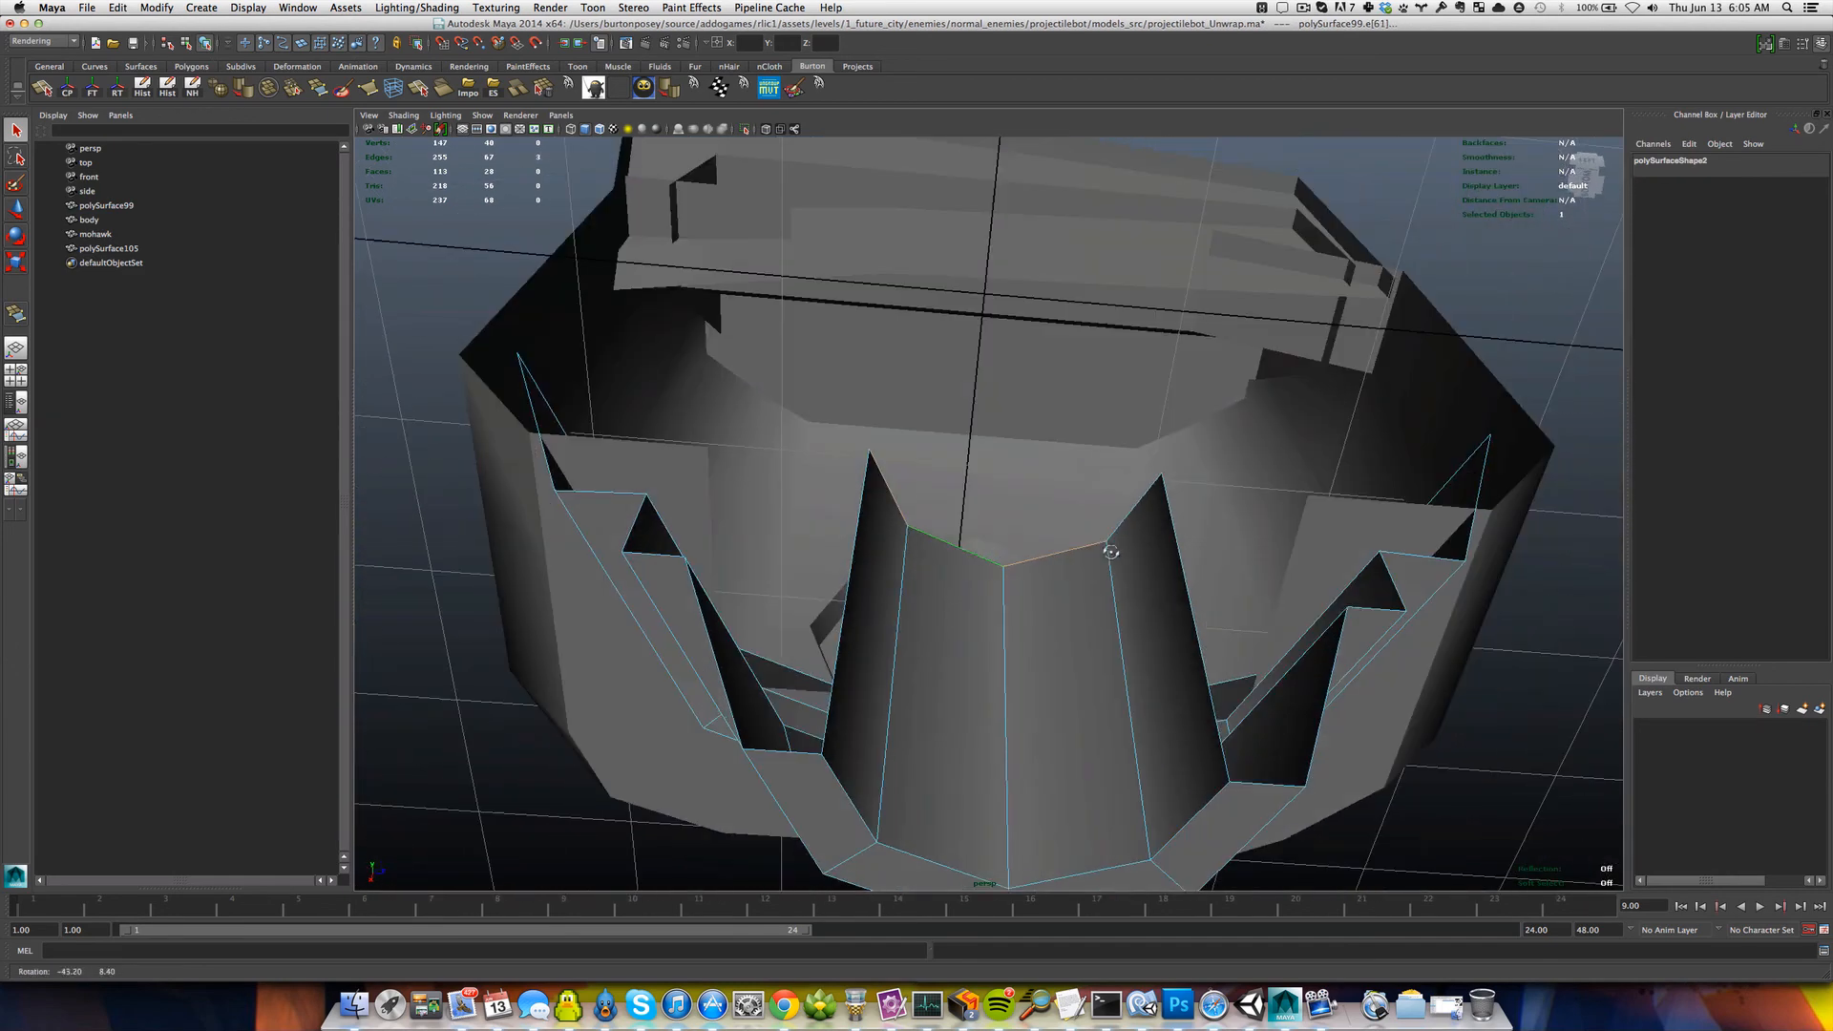
pyautogui.keyDown('shift'); pyautogui.rightClick(1035, 602); pyautogui.keyUp('shift')
pyautogui.click(1028, 633)
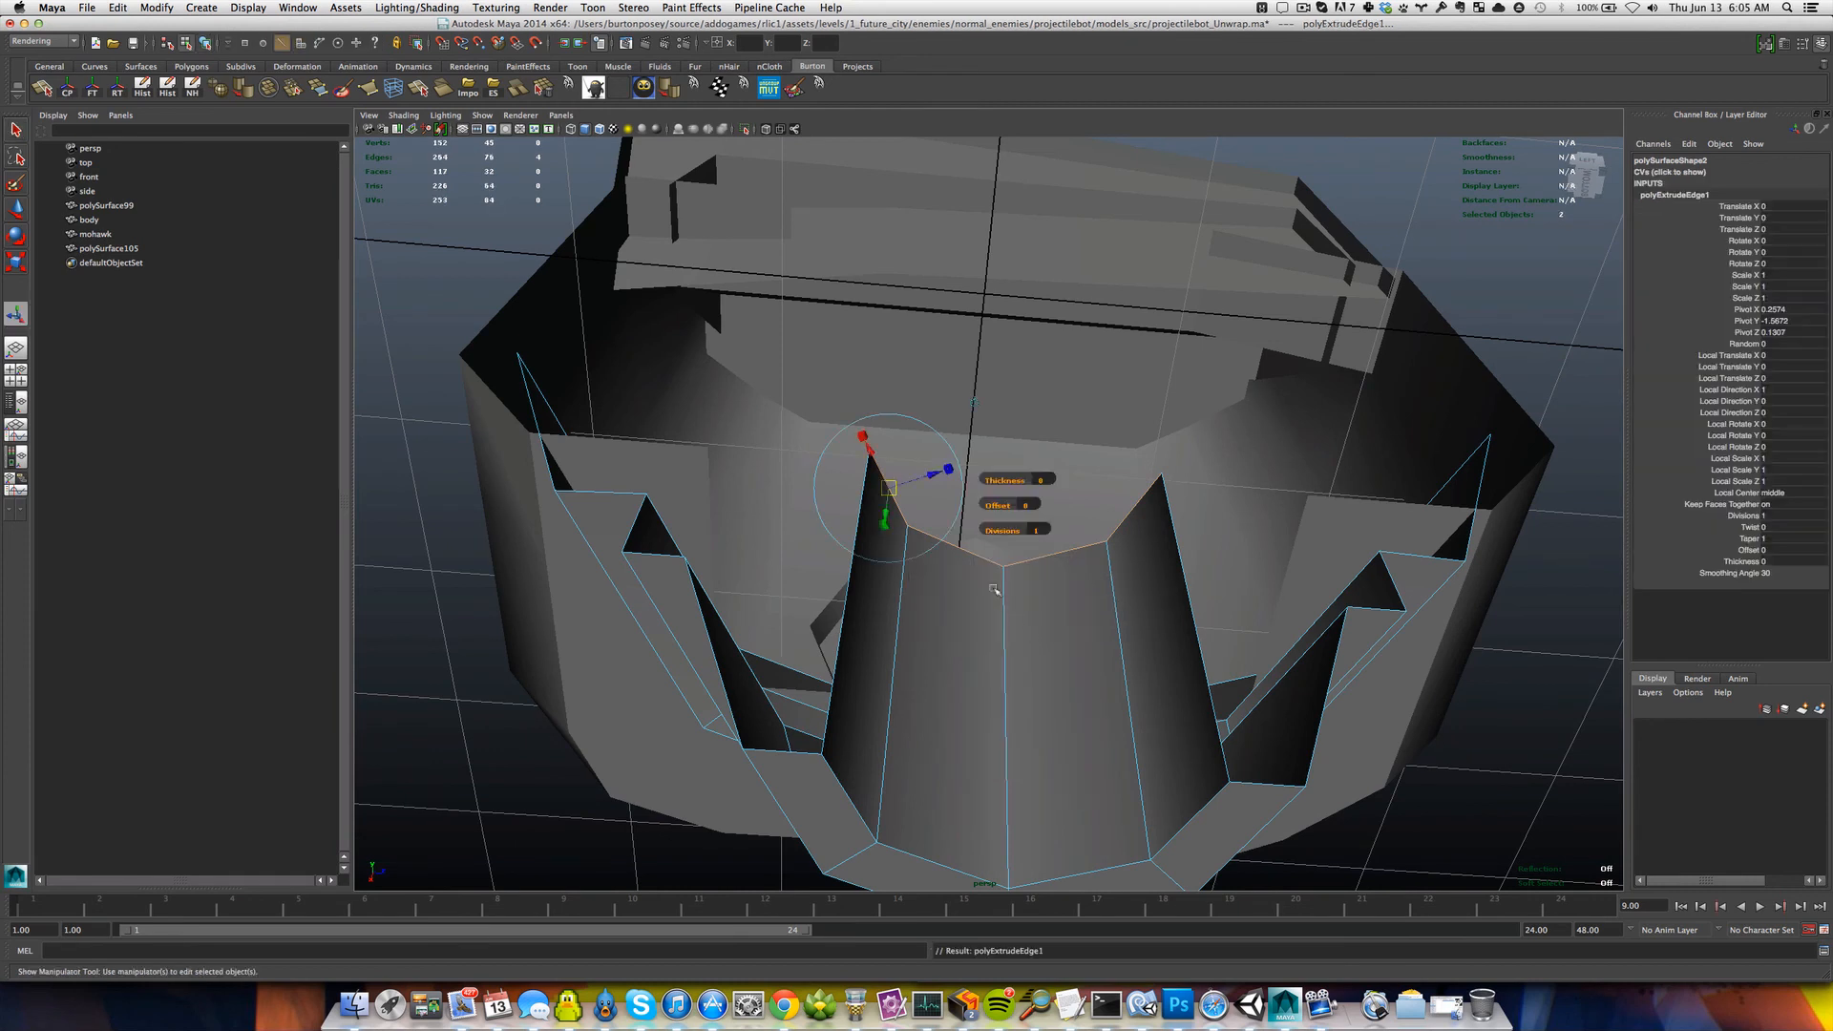
pyautogui.moveTo(929, 475); pyautogui.dragTo(987, 465)
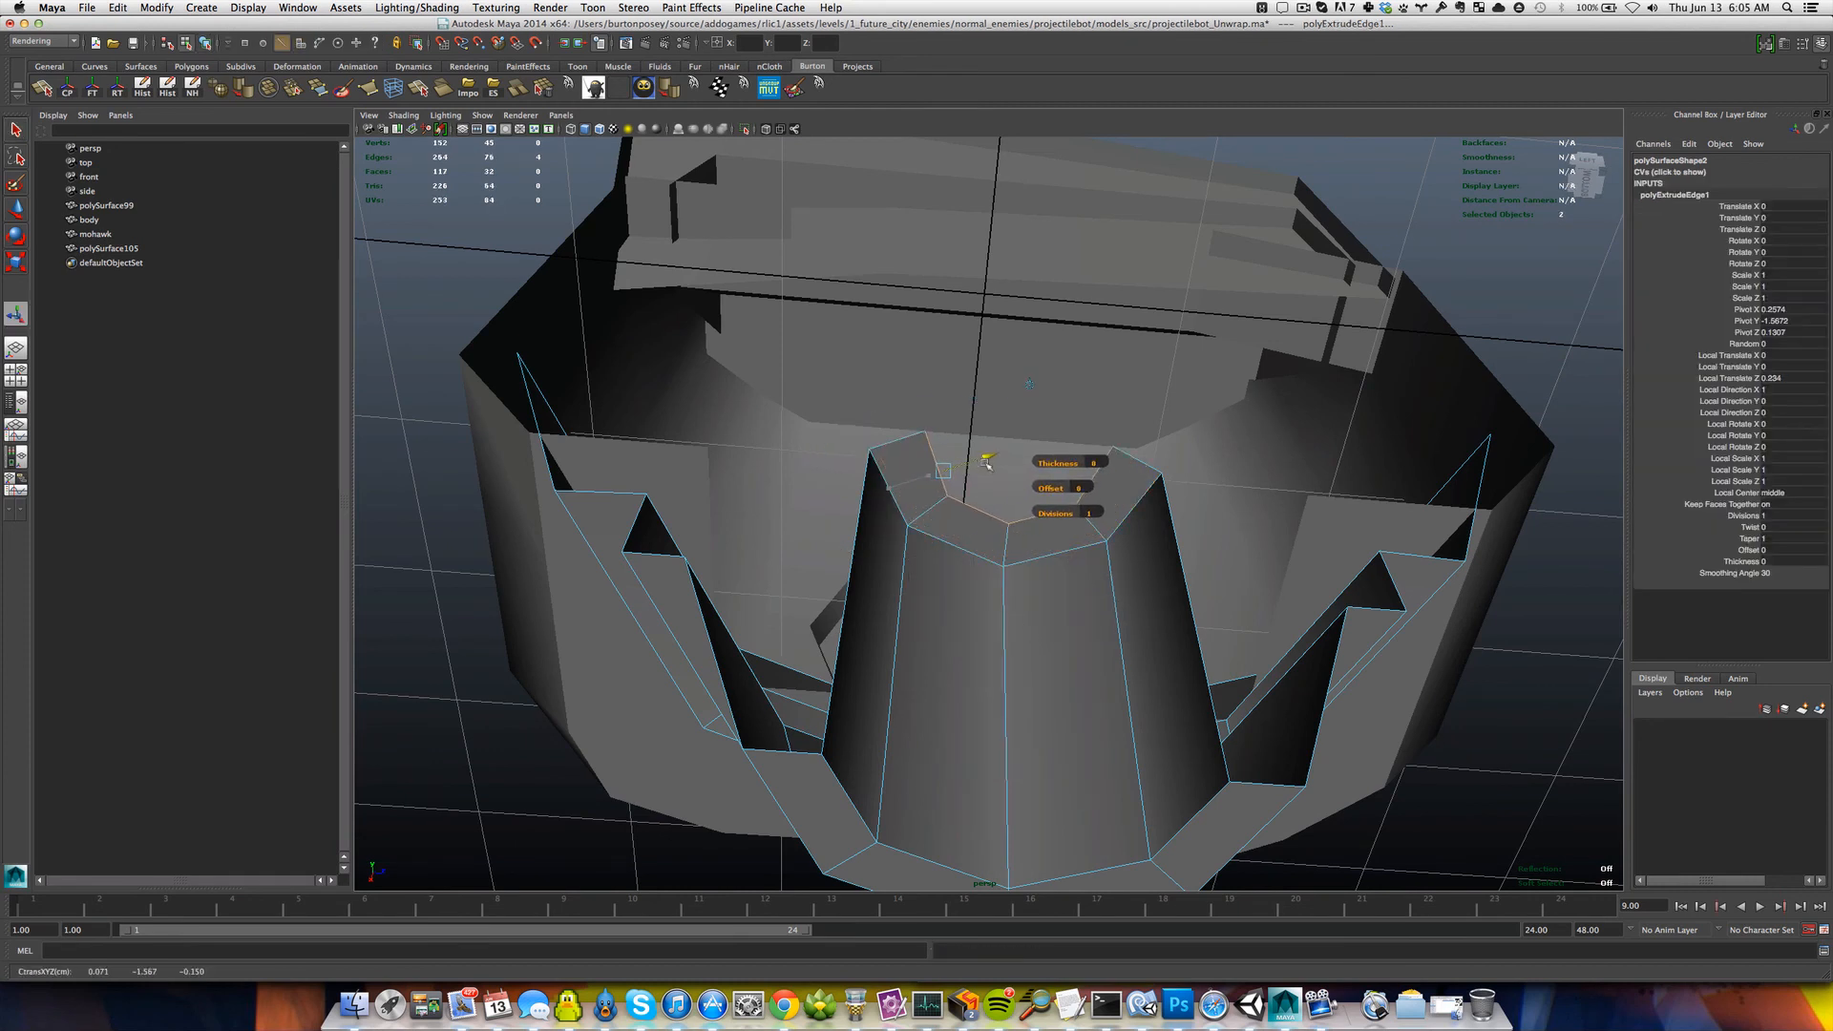
# Convert the extruded edges to vertices, merge them into a single central point to cap the opening, and return to object mode.
pyautogui.press('q')
pyautogui.keyDown('ctrl'); pyautogui.rightClick(956, 515); pyautogui.keyUp('ctrl')
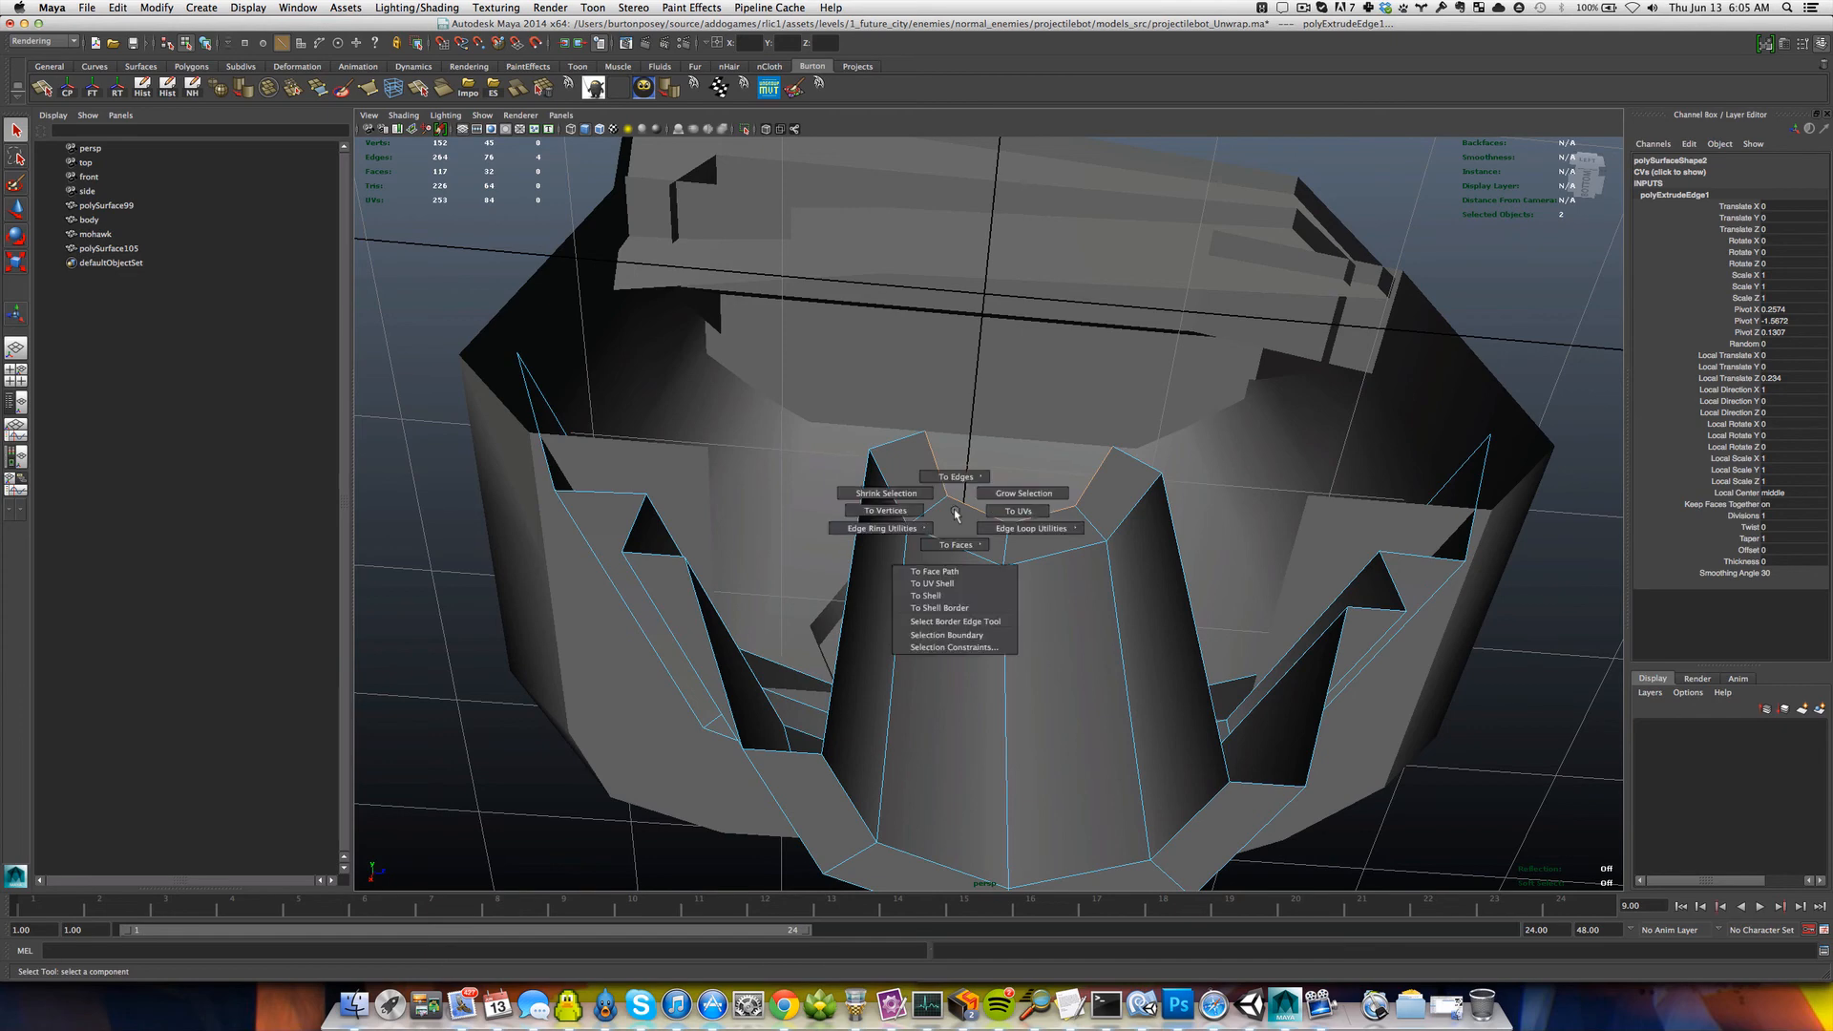
pyautogui.click(893, 511)
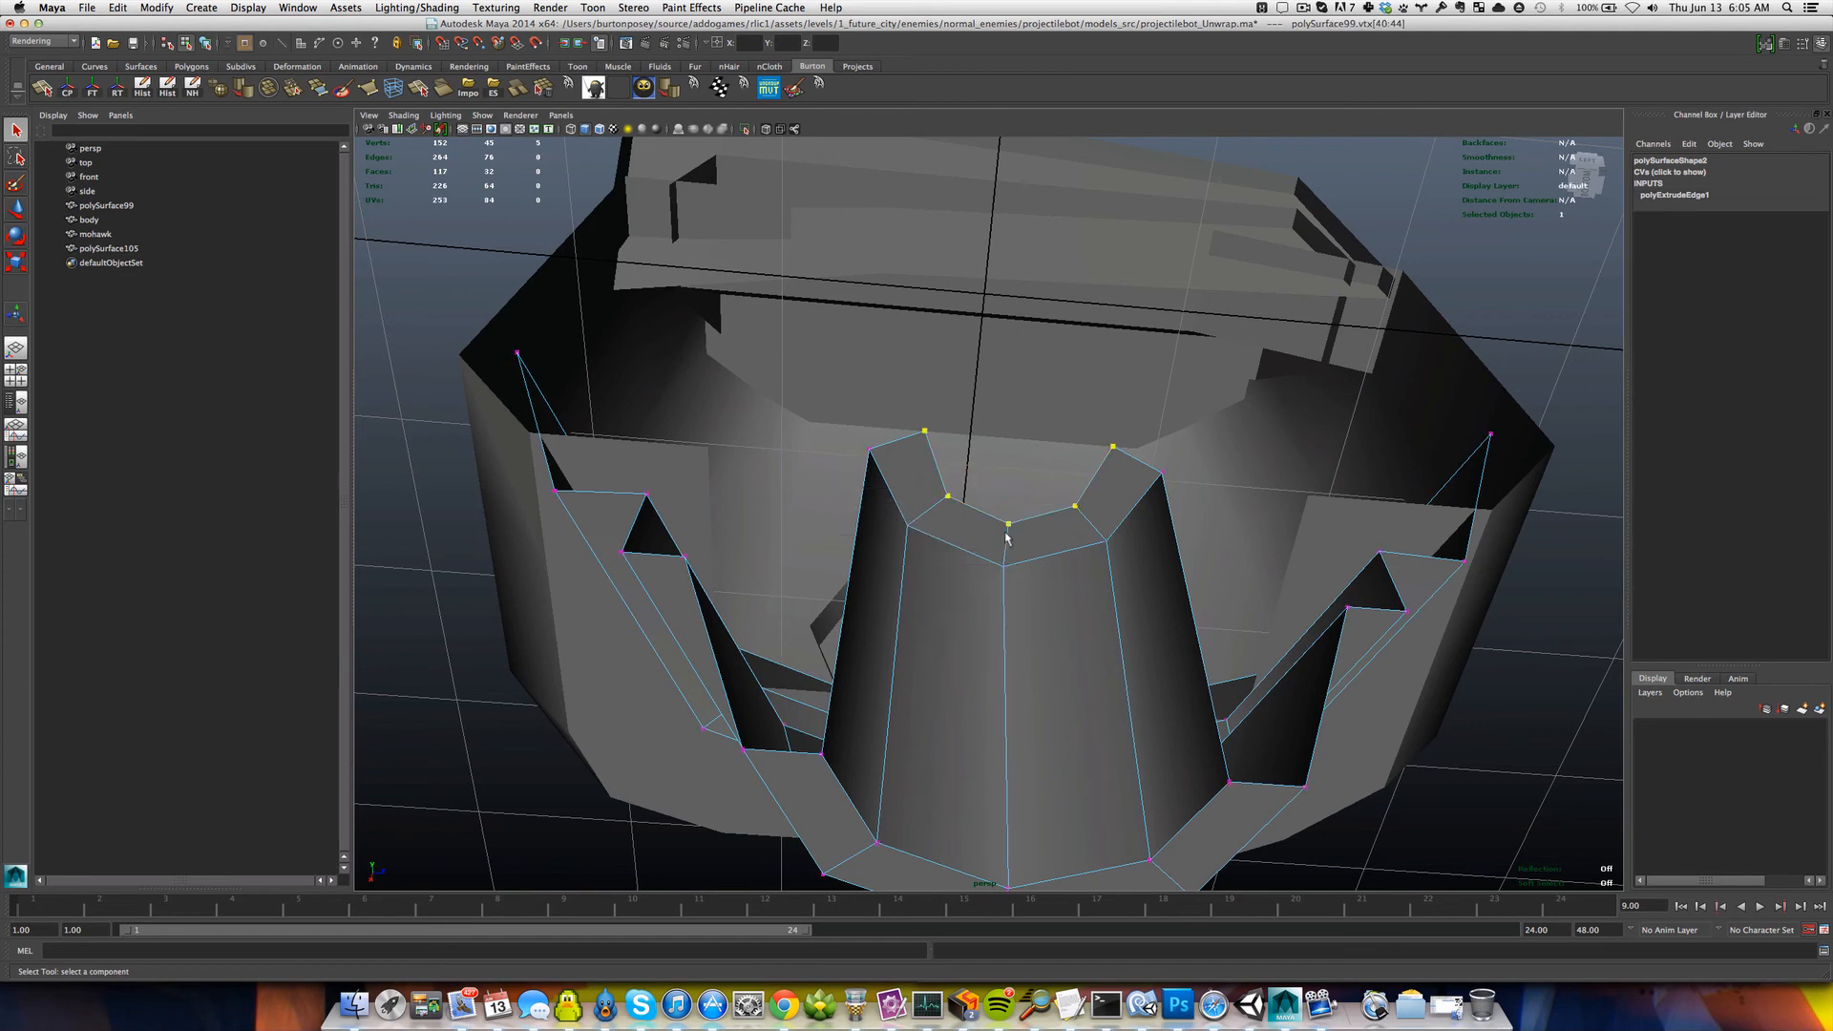
pyautogui.keyDown('alt'); pyautogui.moveTo(1006, 538); pyautogui.dragTo(957, 533); pyautogui.keyUp('alt')
pyautogui.keyDown('shift'); pyautogui.rightClick(959, 539); pyautogui.keyUp('shift')
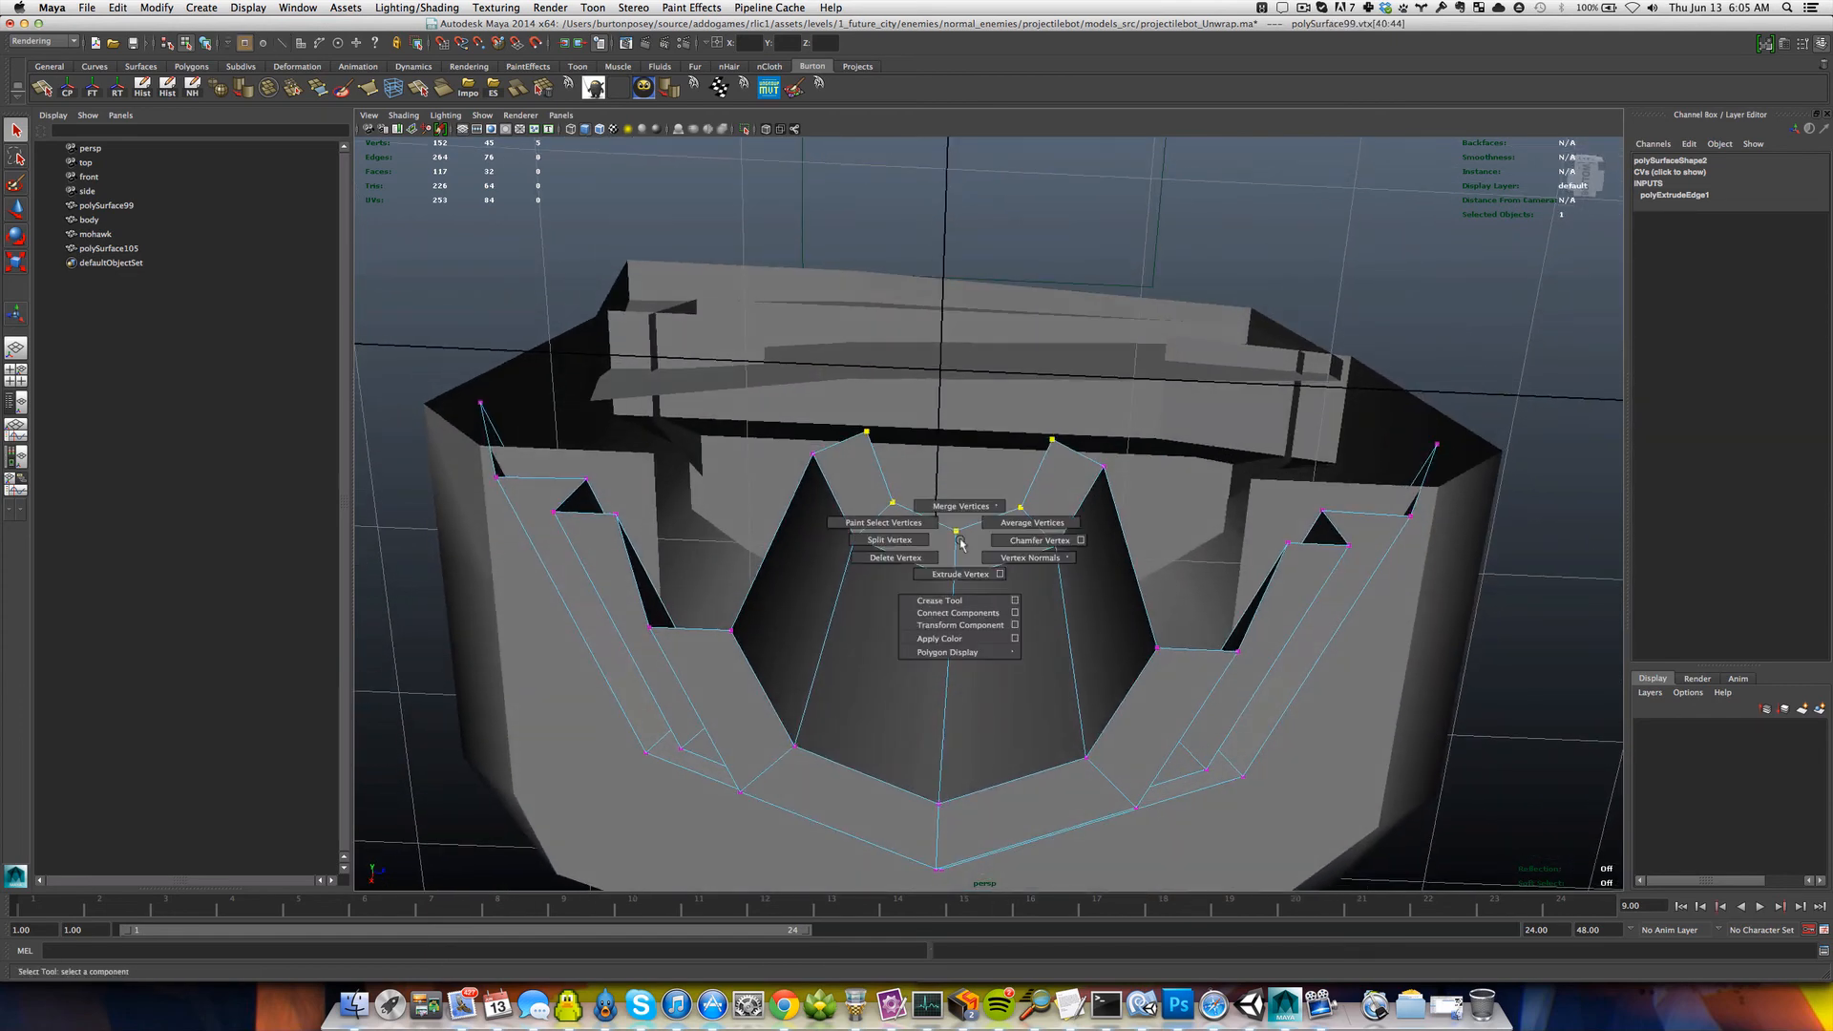
pyautogui.click(960, 506)
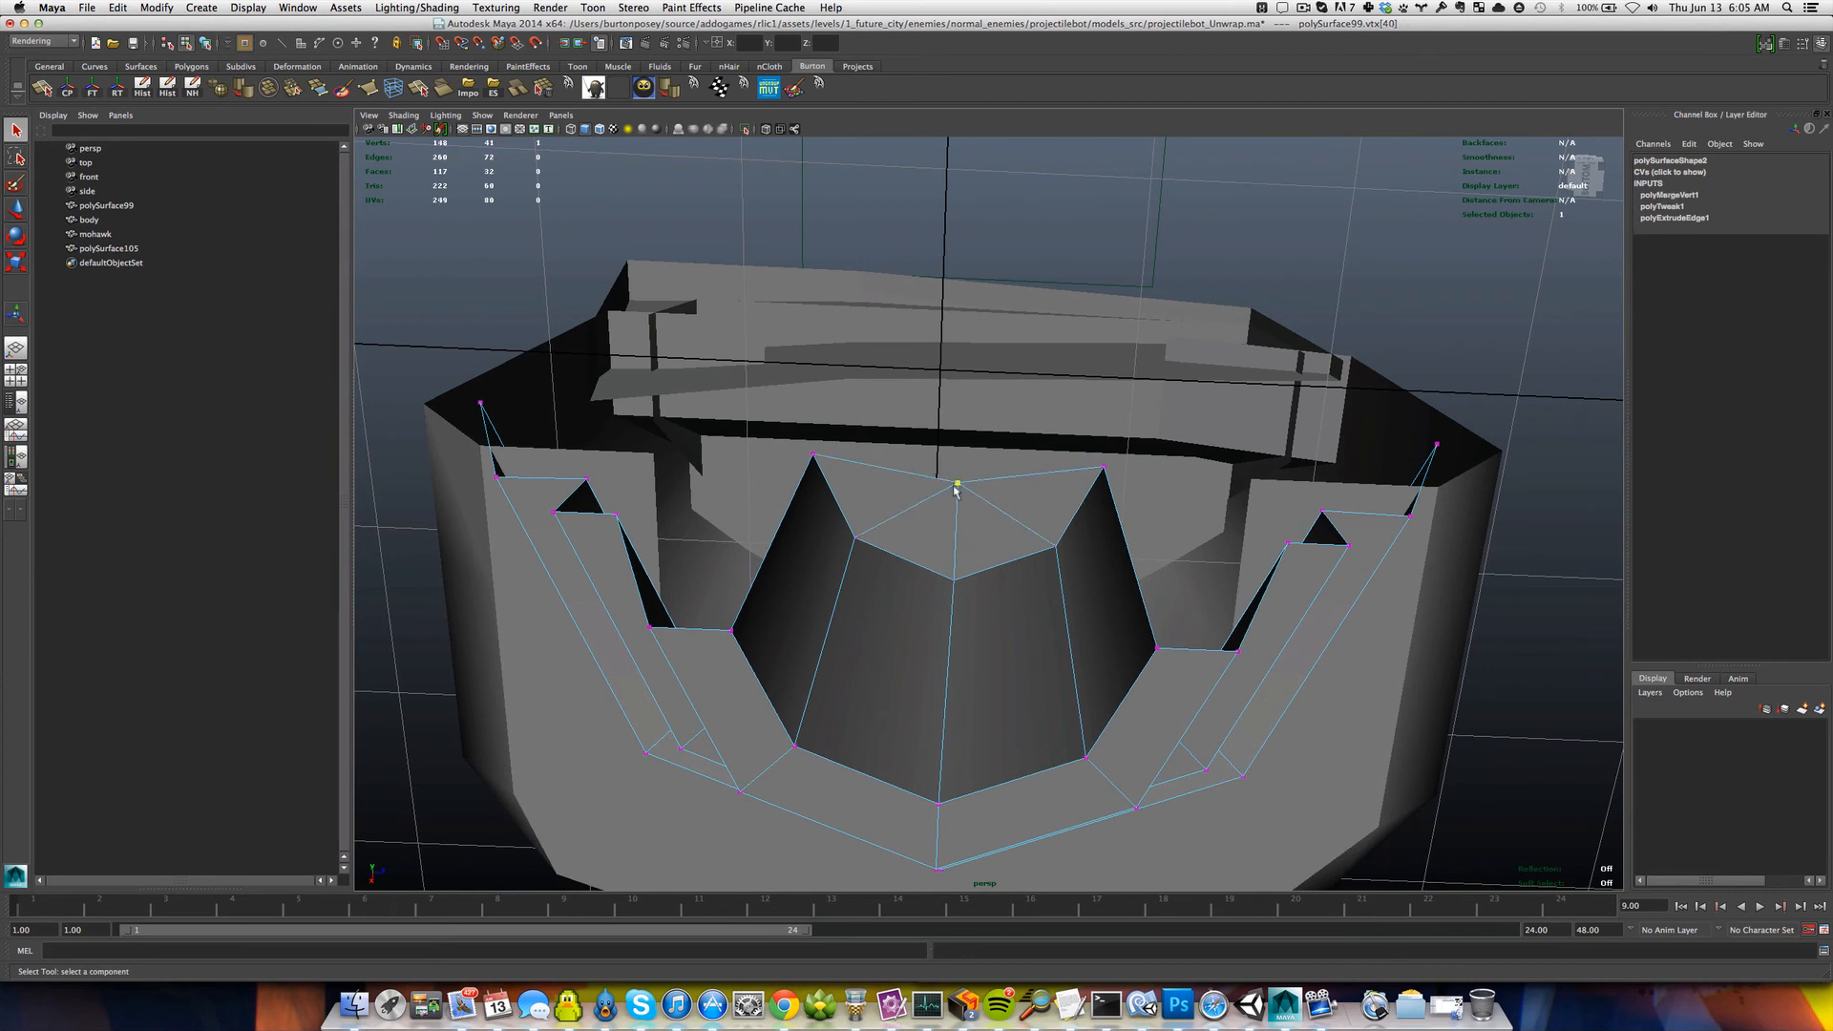
pyautogui.press('w')
pyautogui.press('F8')
pyautogui.scroll(-4, 954, 501)
pyautogui.click(962, 500)
pyautogui.scroll(3, 970, 506)
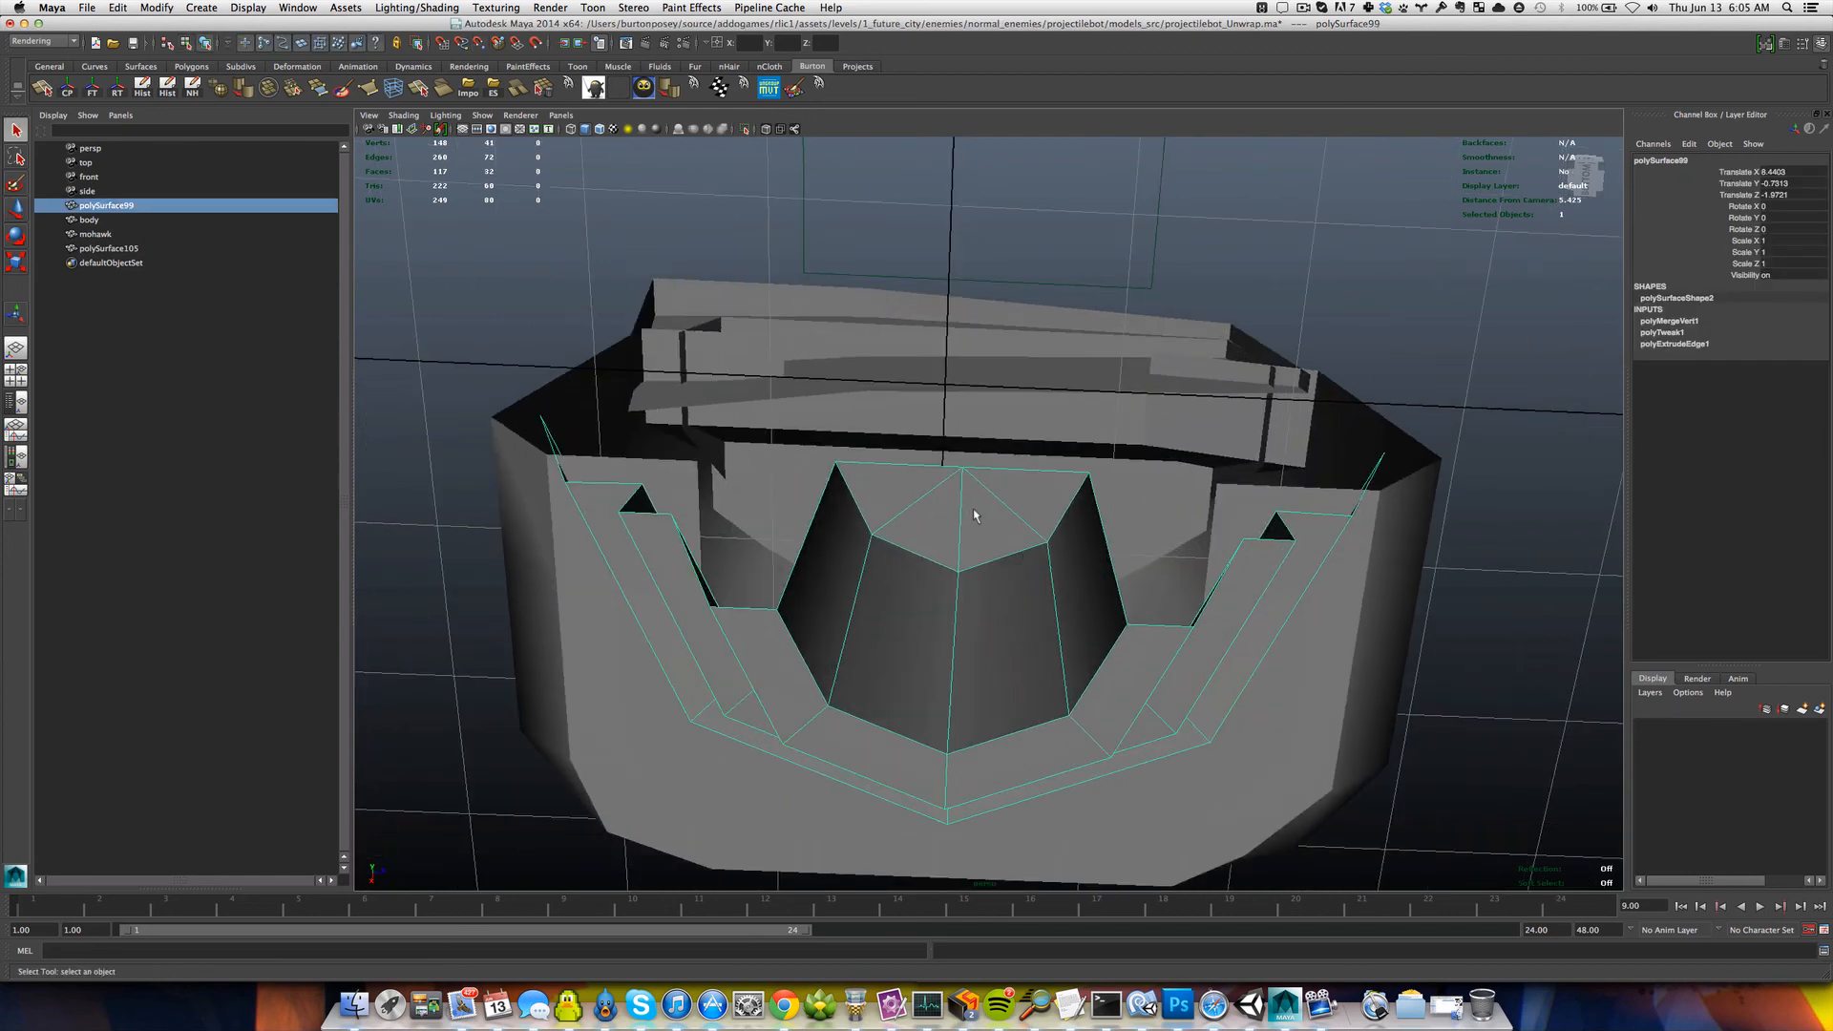
# Soften the cap edges that radiate from the merged central vertex.
pyautogui.moveTo(974, 509)
pyautogui.mouseDown(button='right')
pyautogui.moveTo(967, 482)
pyautogui.moveTo(985, 521)
pyautogui.mouseUp(button='right')
pyautogui.click(933, 490)
pyautogui.keyDown('shift'); pyautogui.click(960, 507); pyautogui.keyUp('shift')
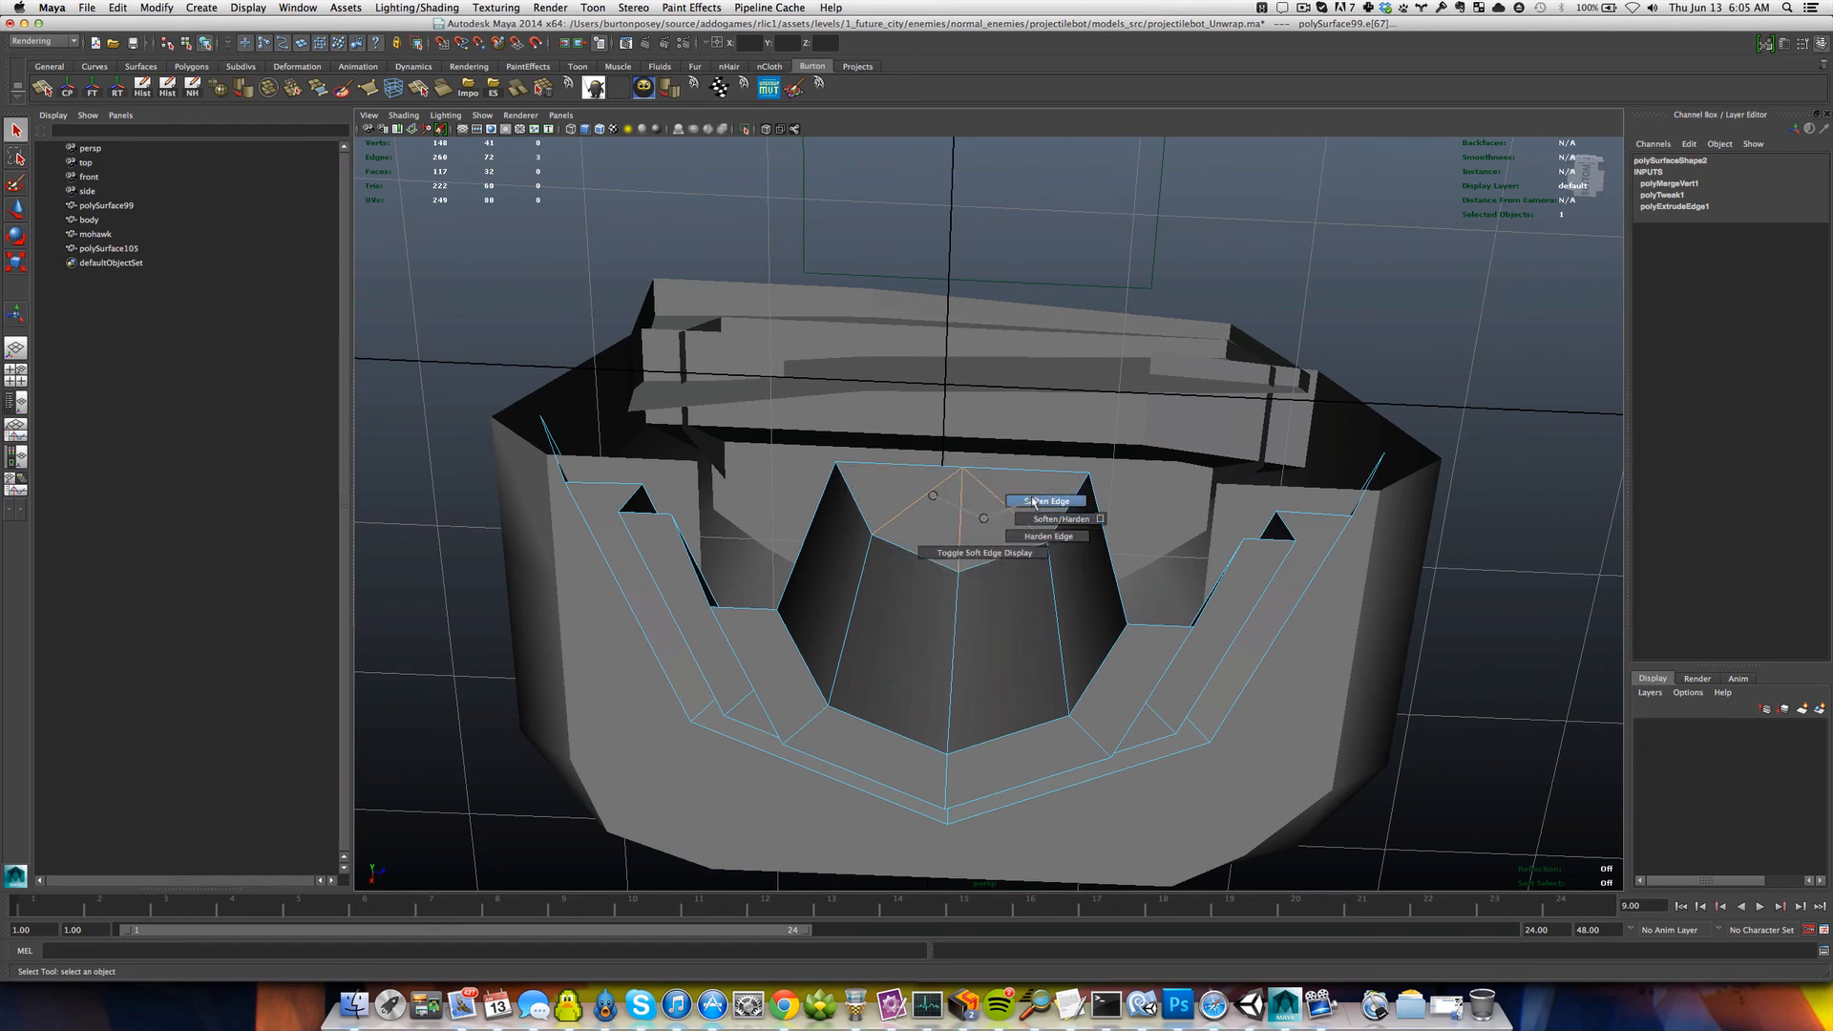
pyautogui.keyDown('alt'); pyautogui.moveTo(877, 551); pyautogui.dragTo(958, 601, button='right'); pyautogui.keyUp('alt')
pyautogui.click(709, 562)
# Soften the edges across the bend of the mohawk and leave component mode.
pyautogui.keyDown('alt'); pyautogui.moveTo(958, 602); pyautogui.dragTo(1194, 716); pyautogui.keyUp('alt')
pyautogui.scroll(4, 977, 541)
pyautogui.click(802, 234)
pyautogui.keyDown('alt'); pyautogui.moveTo(864, 299); pyautogui.dragTo(1079, 520, button='middle'); pyautogui.keyUp('alt')
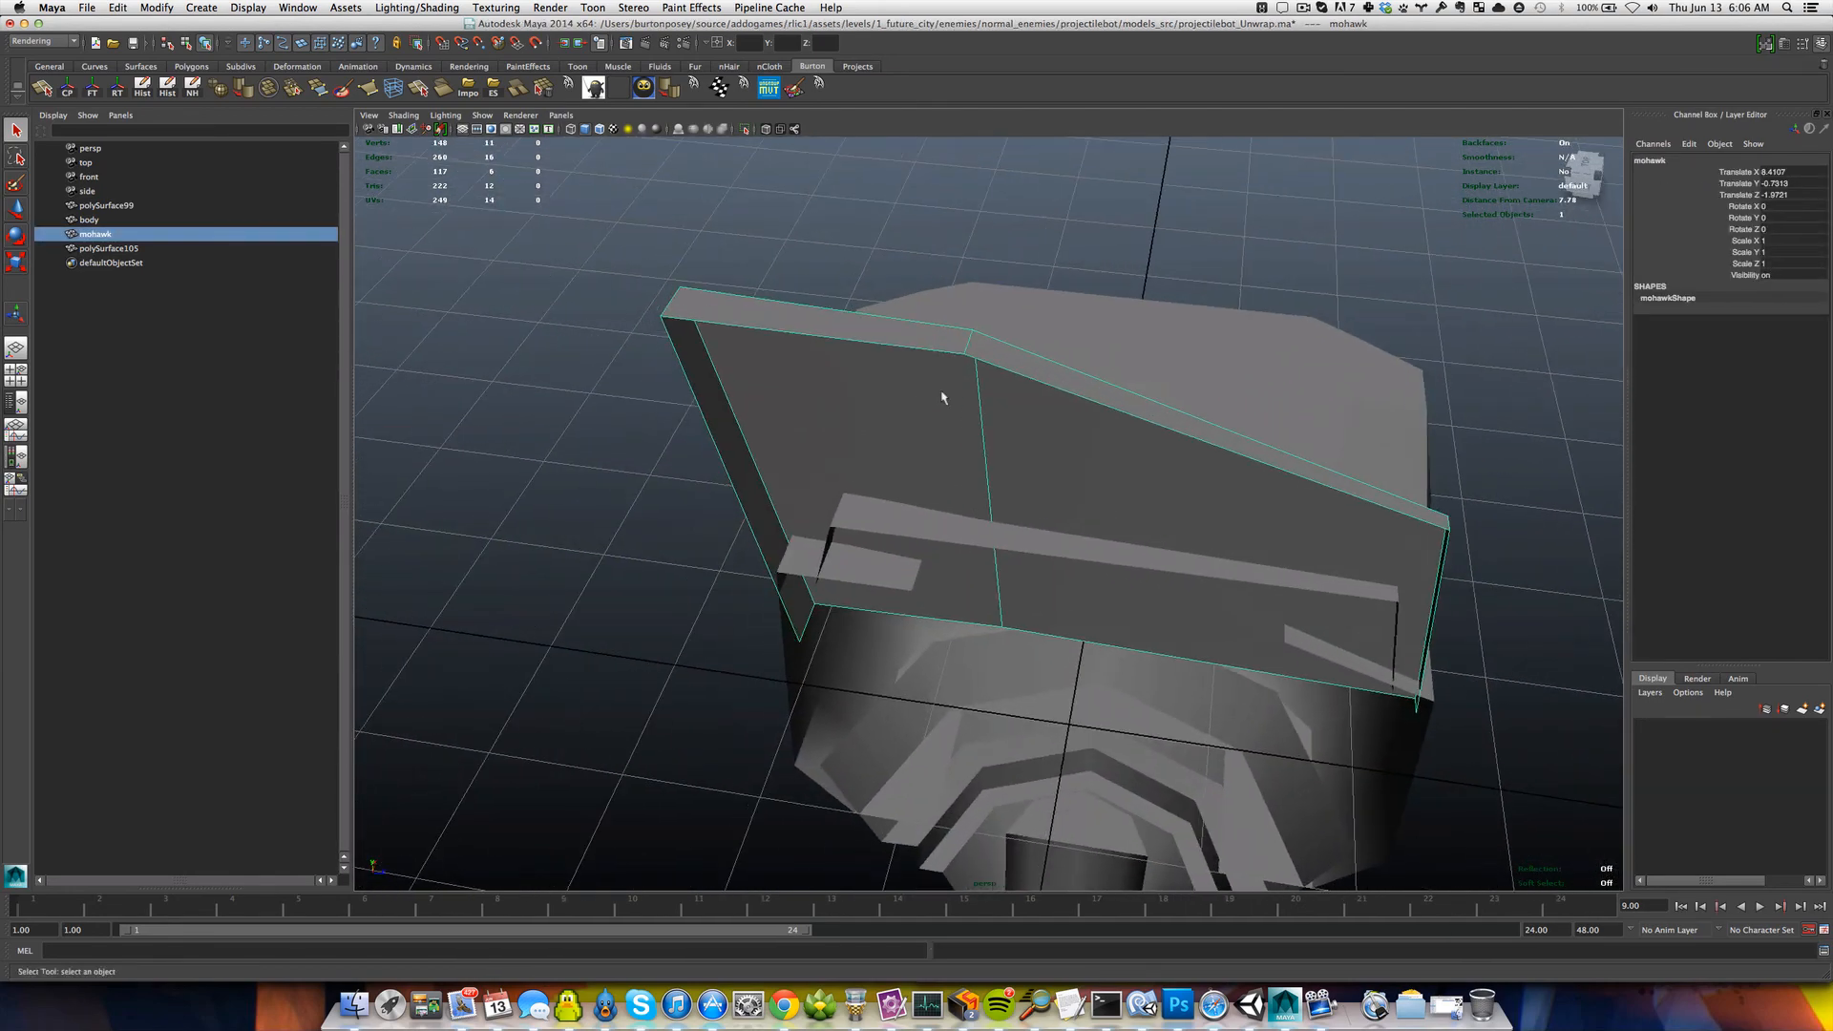
pyautogui.keyDown('alt'); pyautogui.moveTo(931, 277); pyautogui.dragTo(748, 186); pyautogui.keyUp('alt')
pyautogui.click(829, 353)
pyautogui.click(759, 259)
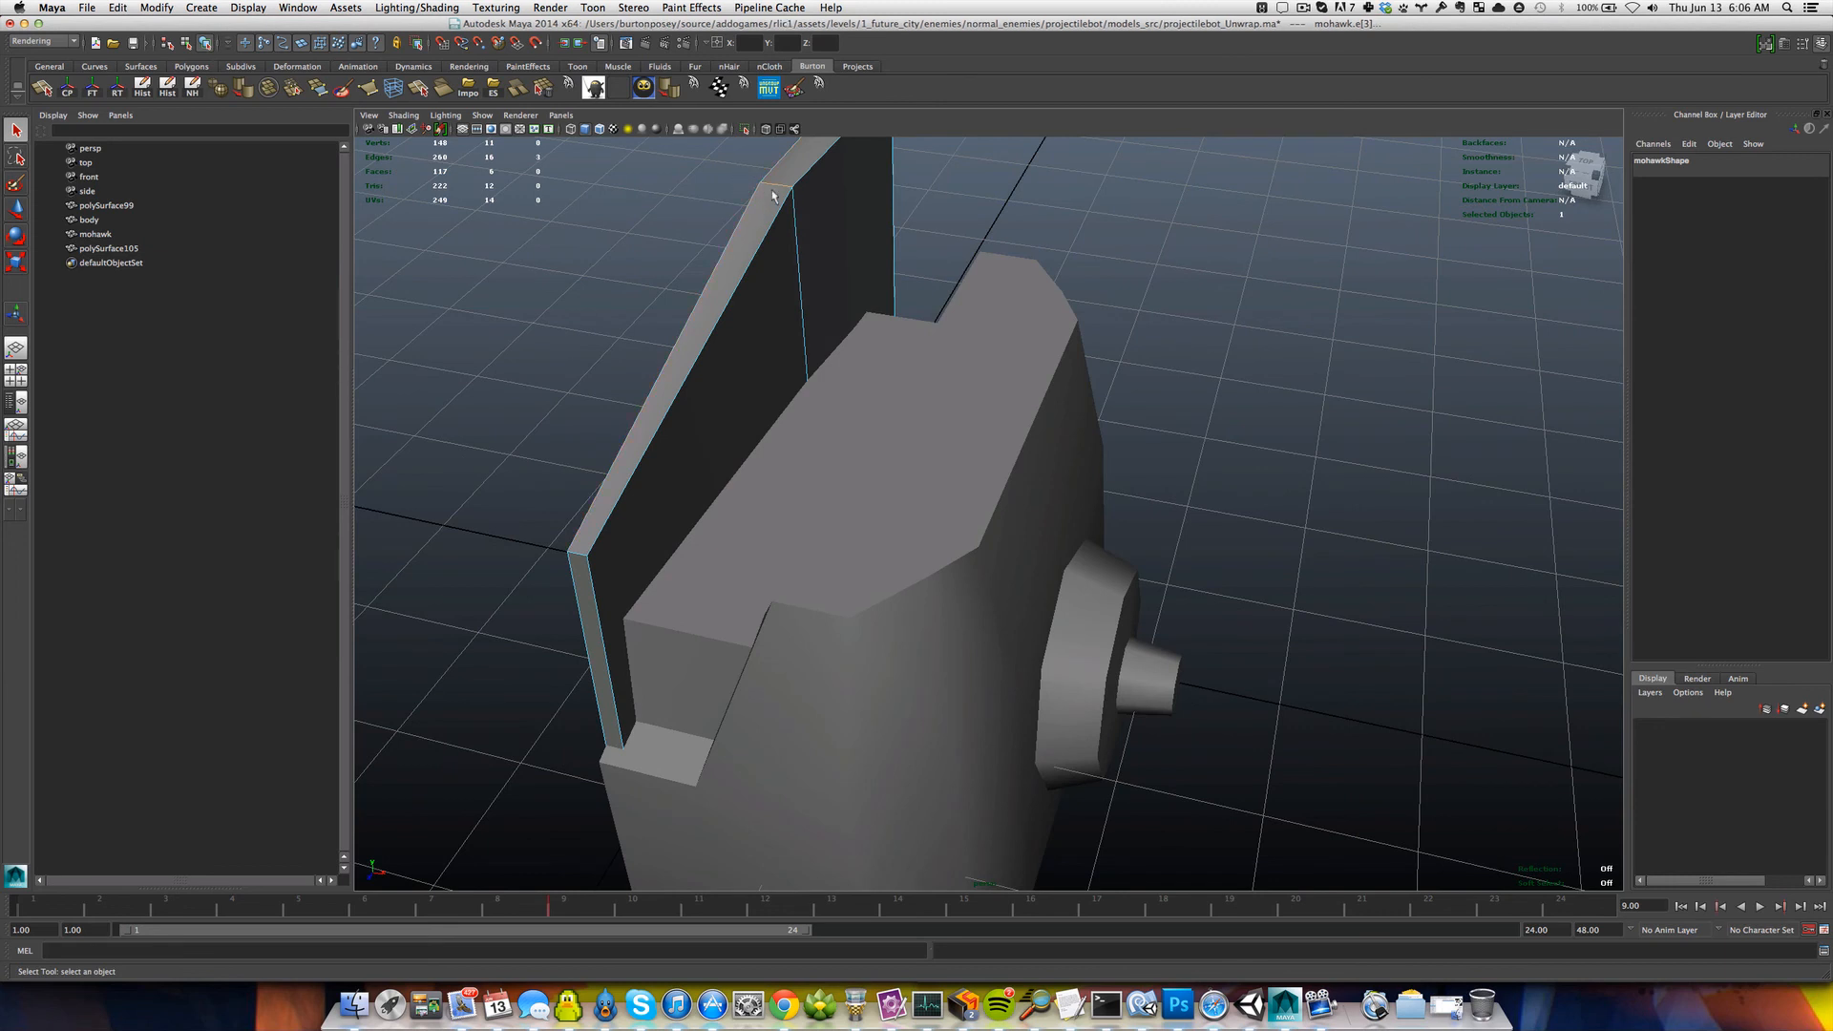
pyautogui.rightClick(773, 197)
pyautogui.click(795, 223)
pyautogui.keyDown('shift'); pyautogui.moveTo(773, 243); pyautogui.dragTo(815, 229, button='right'); pyautogui.keyUp('shift')
pyautogui.click(667, 215)
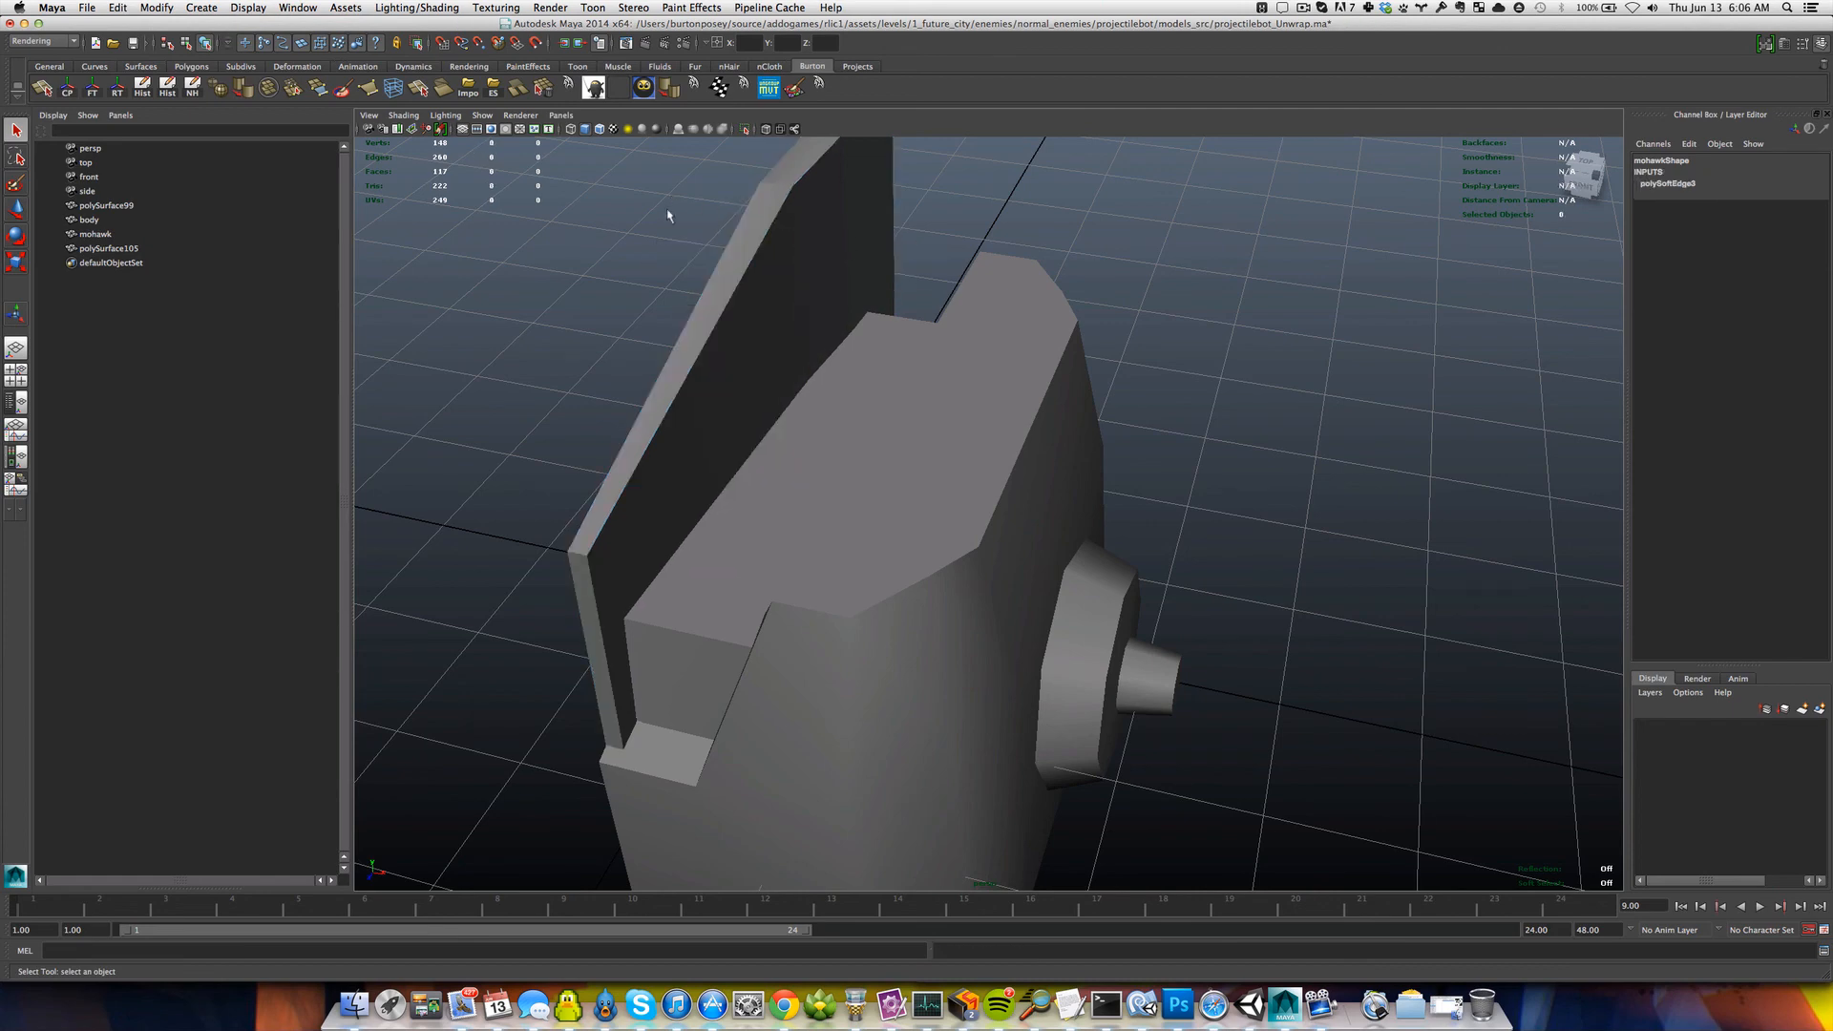
# Cancel opening another scene and save the current scene.
pyautogui.moveTo(666, 242)
pyautogui.keyDown('alt'); pyautogui.mouseDown()
pyautogui.moveTo(730, 250)
pyautogui.moveTo(691, 245)
pyautogui.mouseUp(); pyautogui.keyUp('alt')
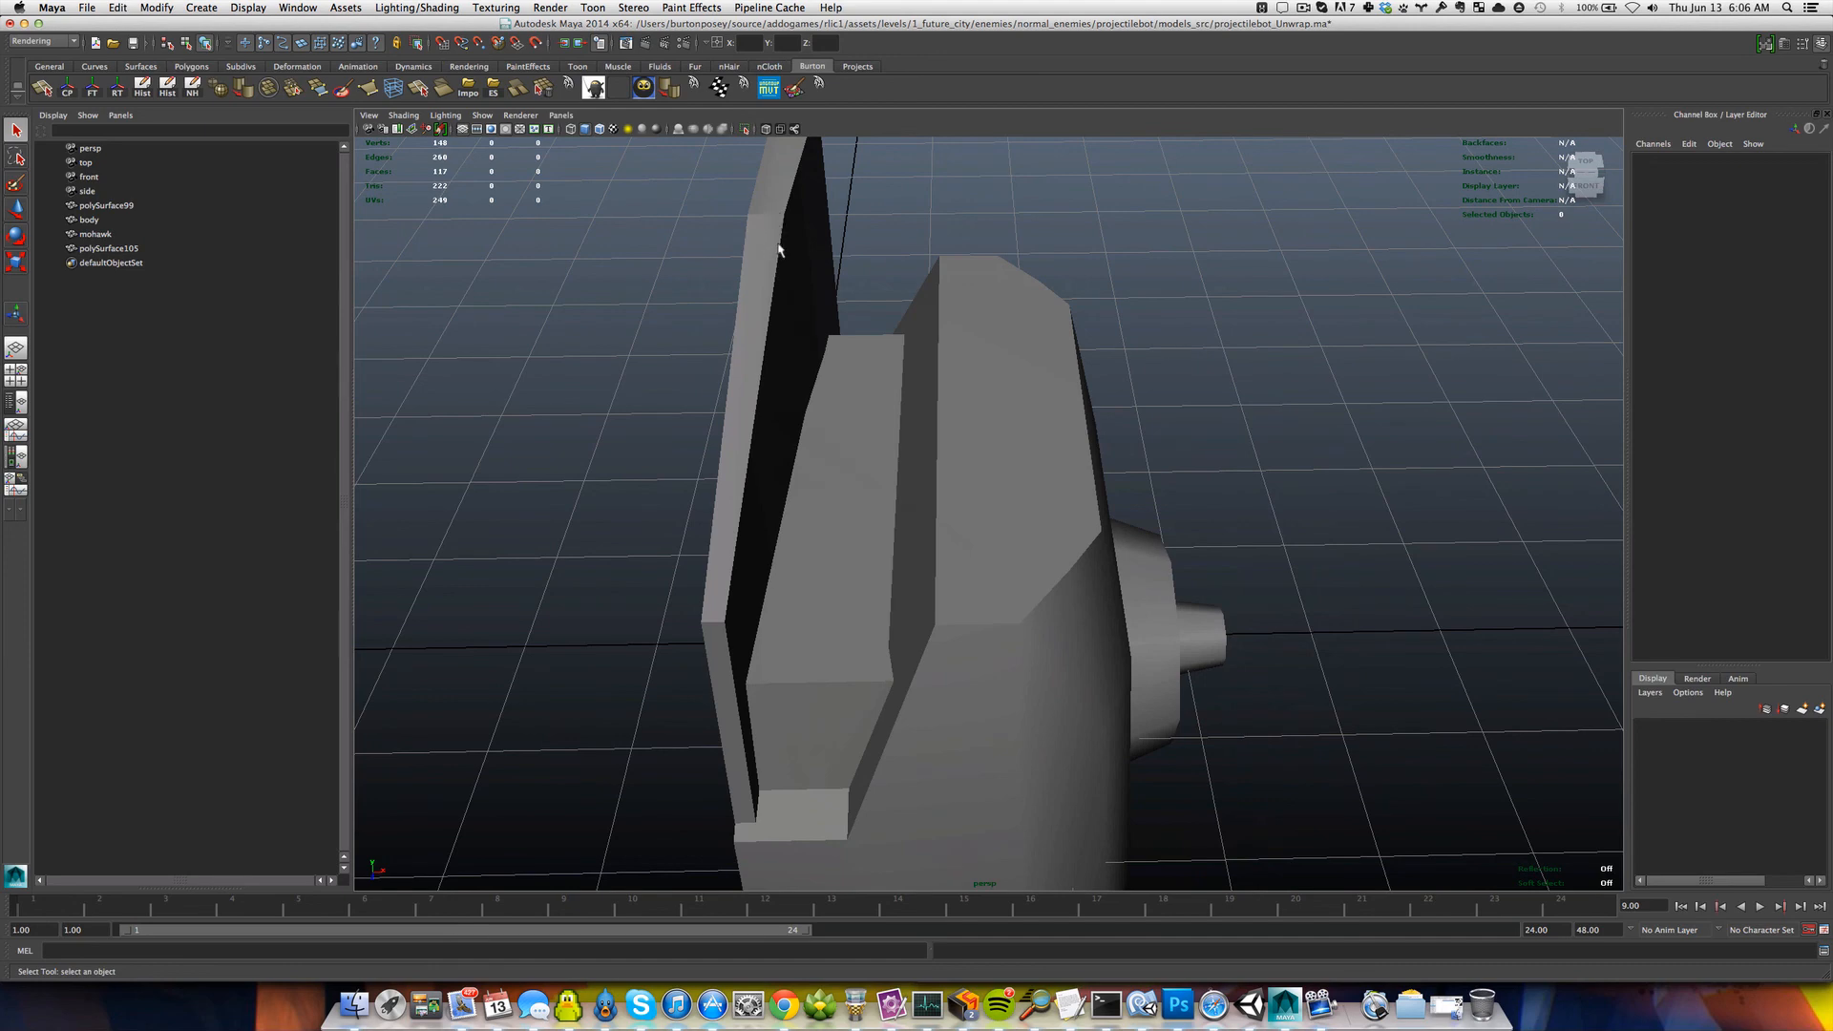
pyautogui.scroll(-2, 779, 249)
pyautogui.scroll(-4, 674, 313)
pyautogui.press('super+o')
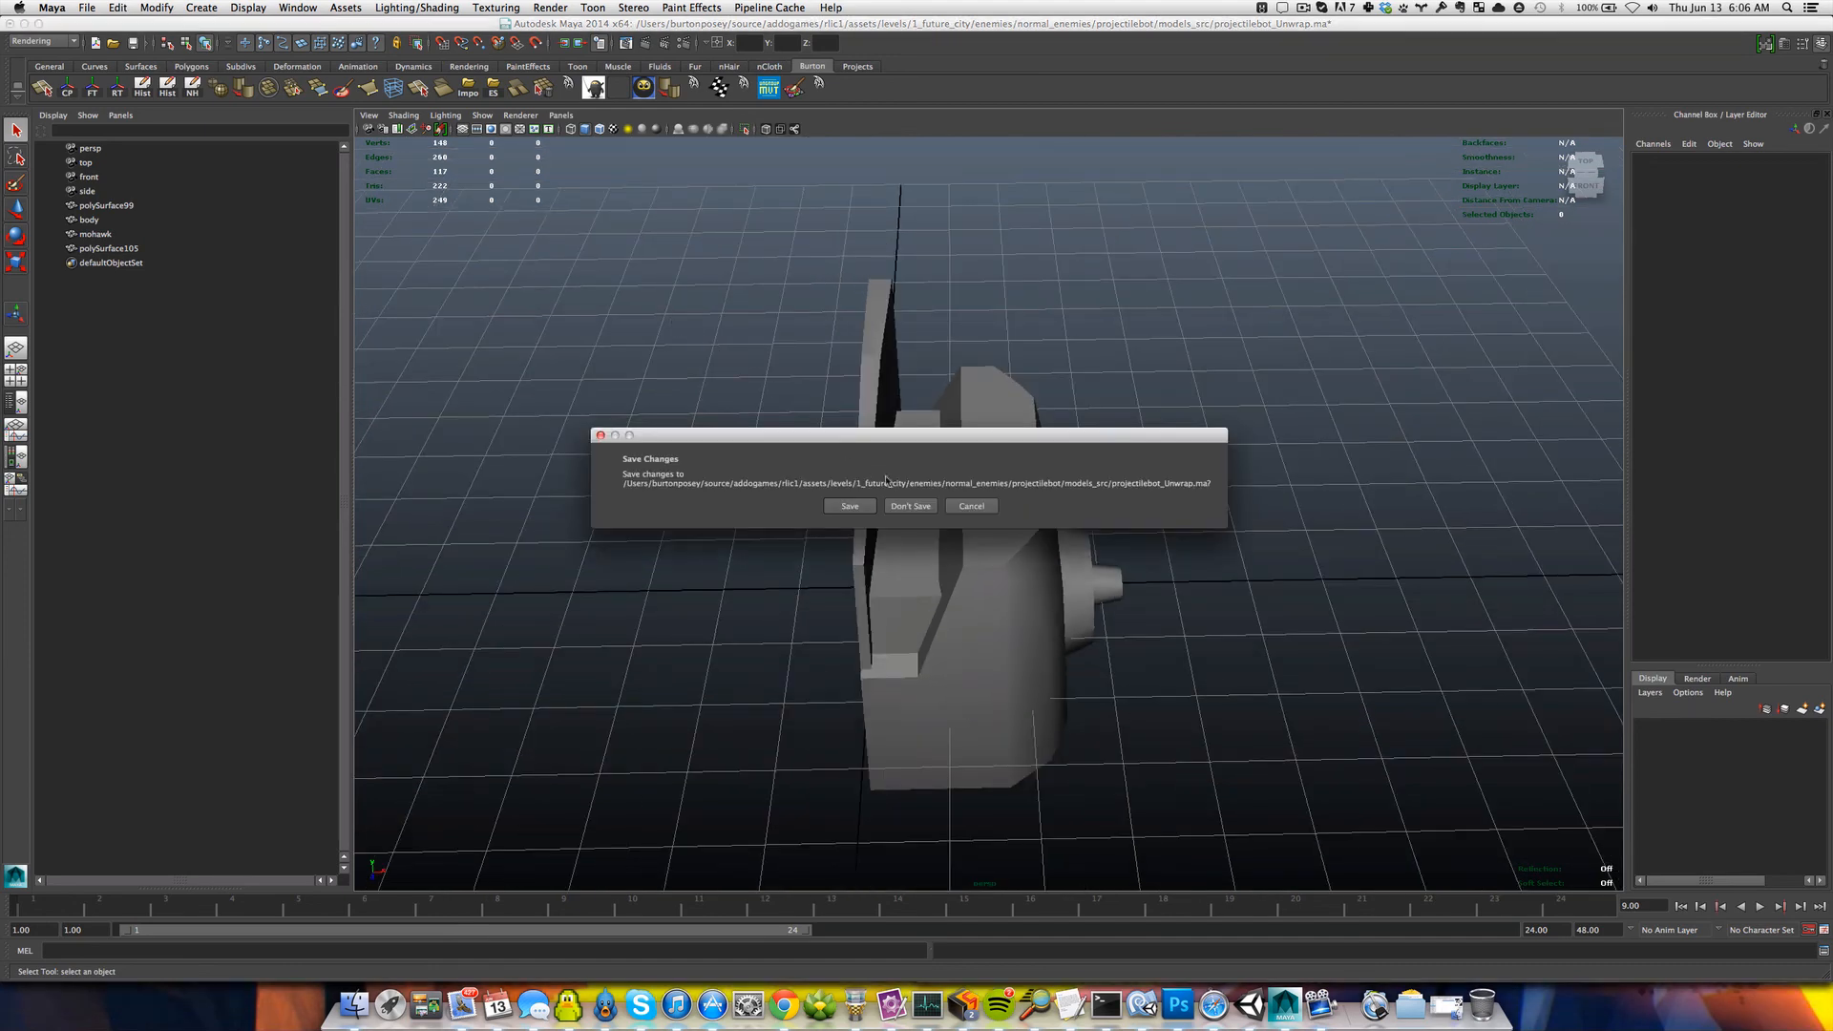
pyautogui.click(963, 506)
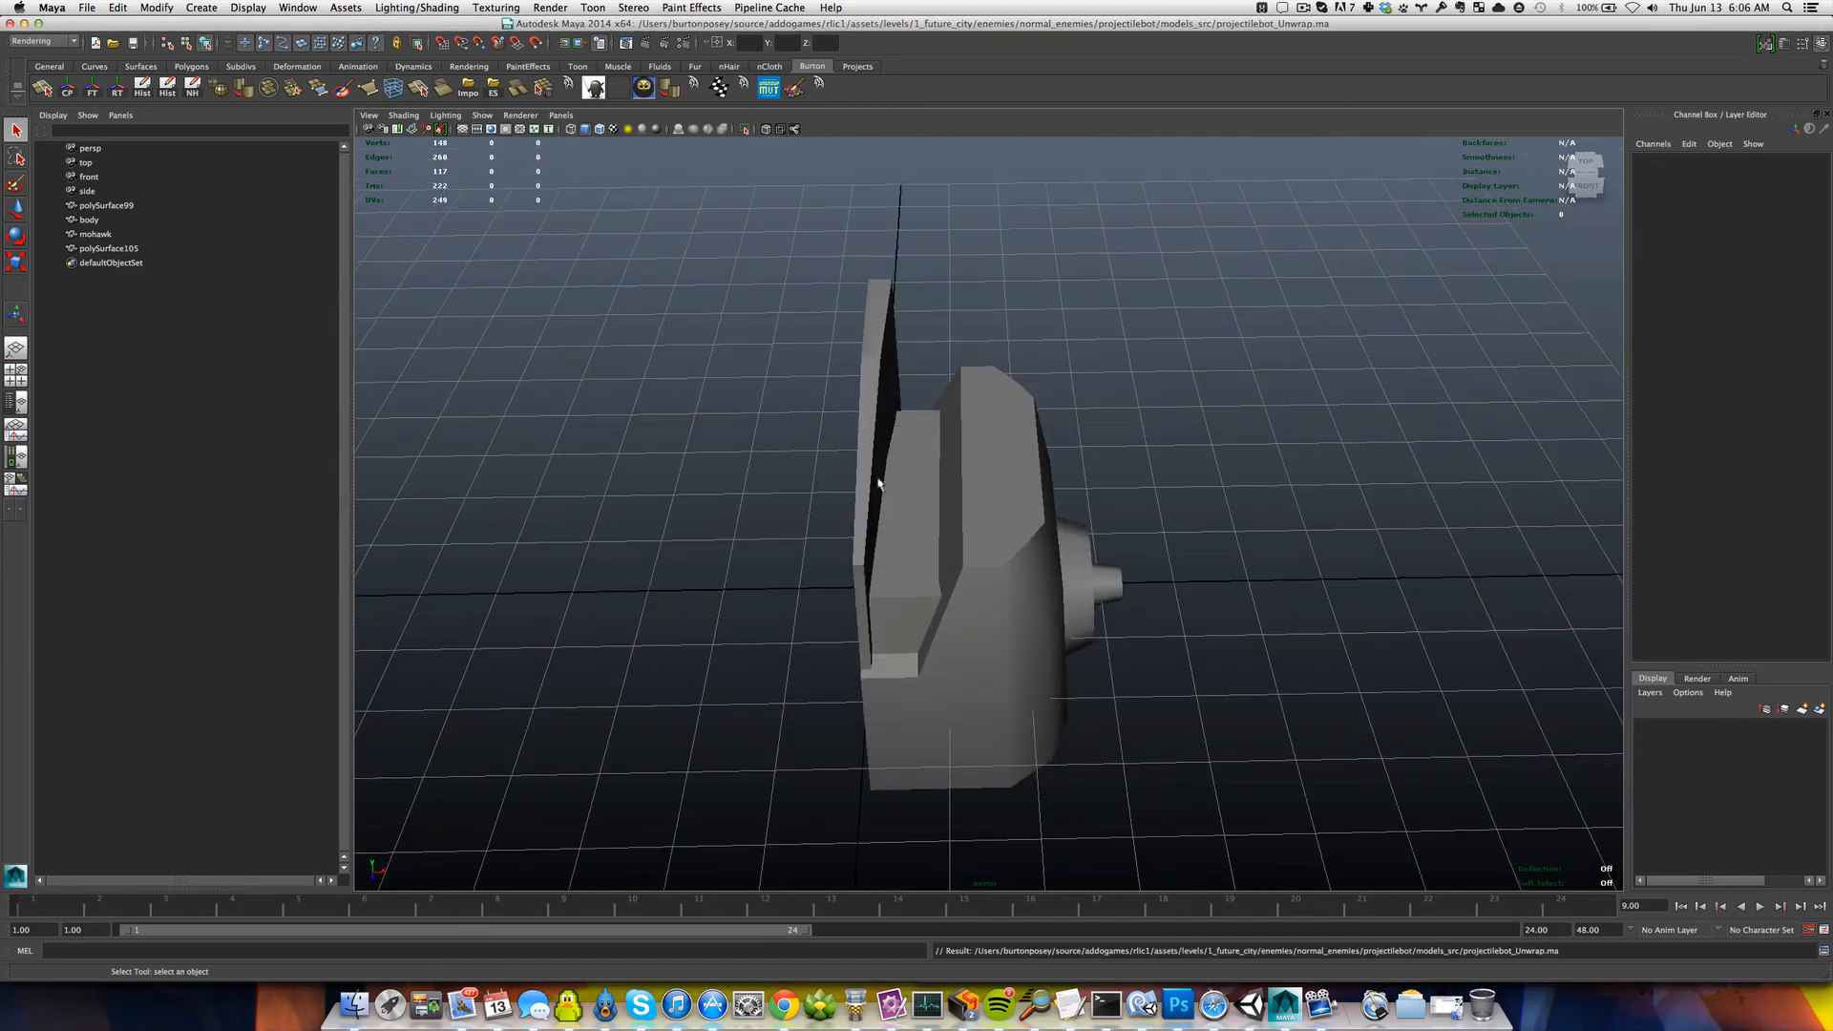
# Examine the halved body and its attached parts from several angles.
pyautogui.moveTo(879, 484)
pyautogui.keyDown('alt'); pyautogui.mouseDown()
pyautogui.moveTo(892, 536)
pyautogui.moveTo(869, 464)
pyautogui.moveTo(839, 463)
pyautogui.moveTo(878, 467)
pyautogui.moveTo(892, 445)
pyautogui.moveTo(872, 474)
pyautogui.moveTo(899, 462)
pyautogui.moveTo(902, 499)
pyautogui.mouseUp(); pyautogui.keyUp('alt')
pyautogui.click(990, 528)
pyautogui.scroll(-3, 976, 520)
pyautogui.scroll(5, 969, 512)
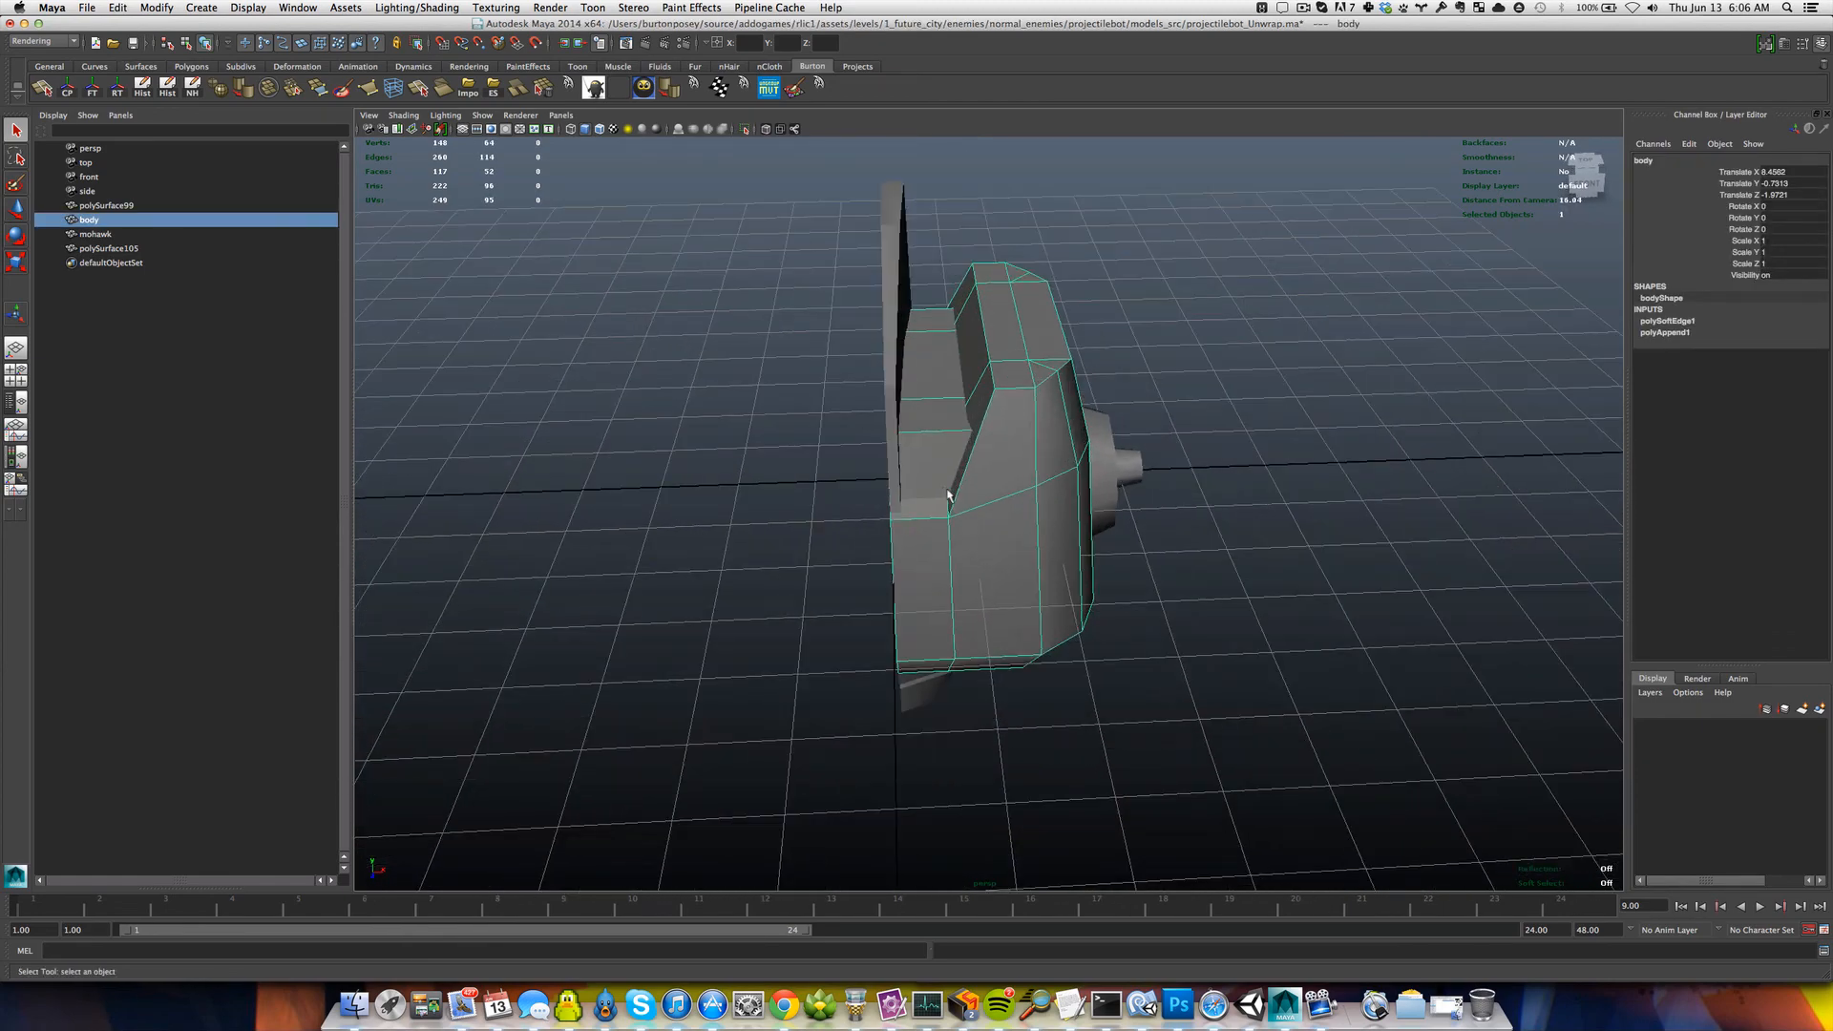
pyautogui.scroll(-3, 948, 495)
pyautogui.moveTo(1122, 643); pyautogui.dragTo(1003, 610)
pyautogui.click(1029, 624)
pyautogui.scroll(5, 1035, 630)
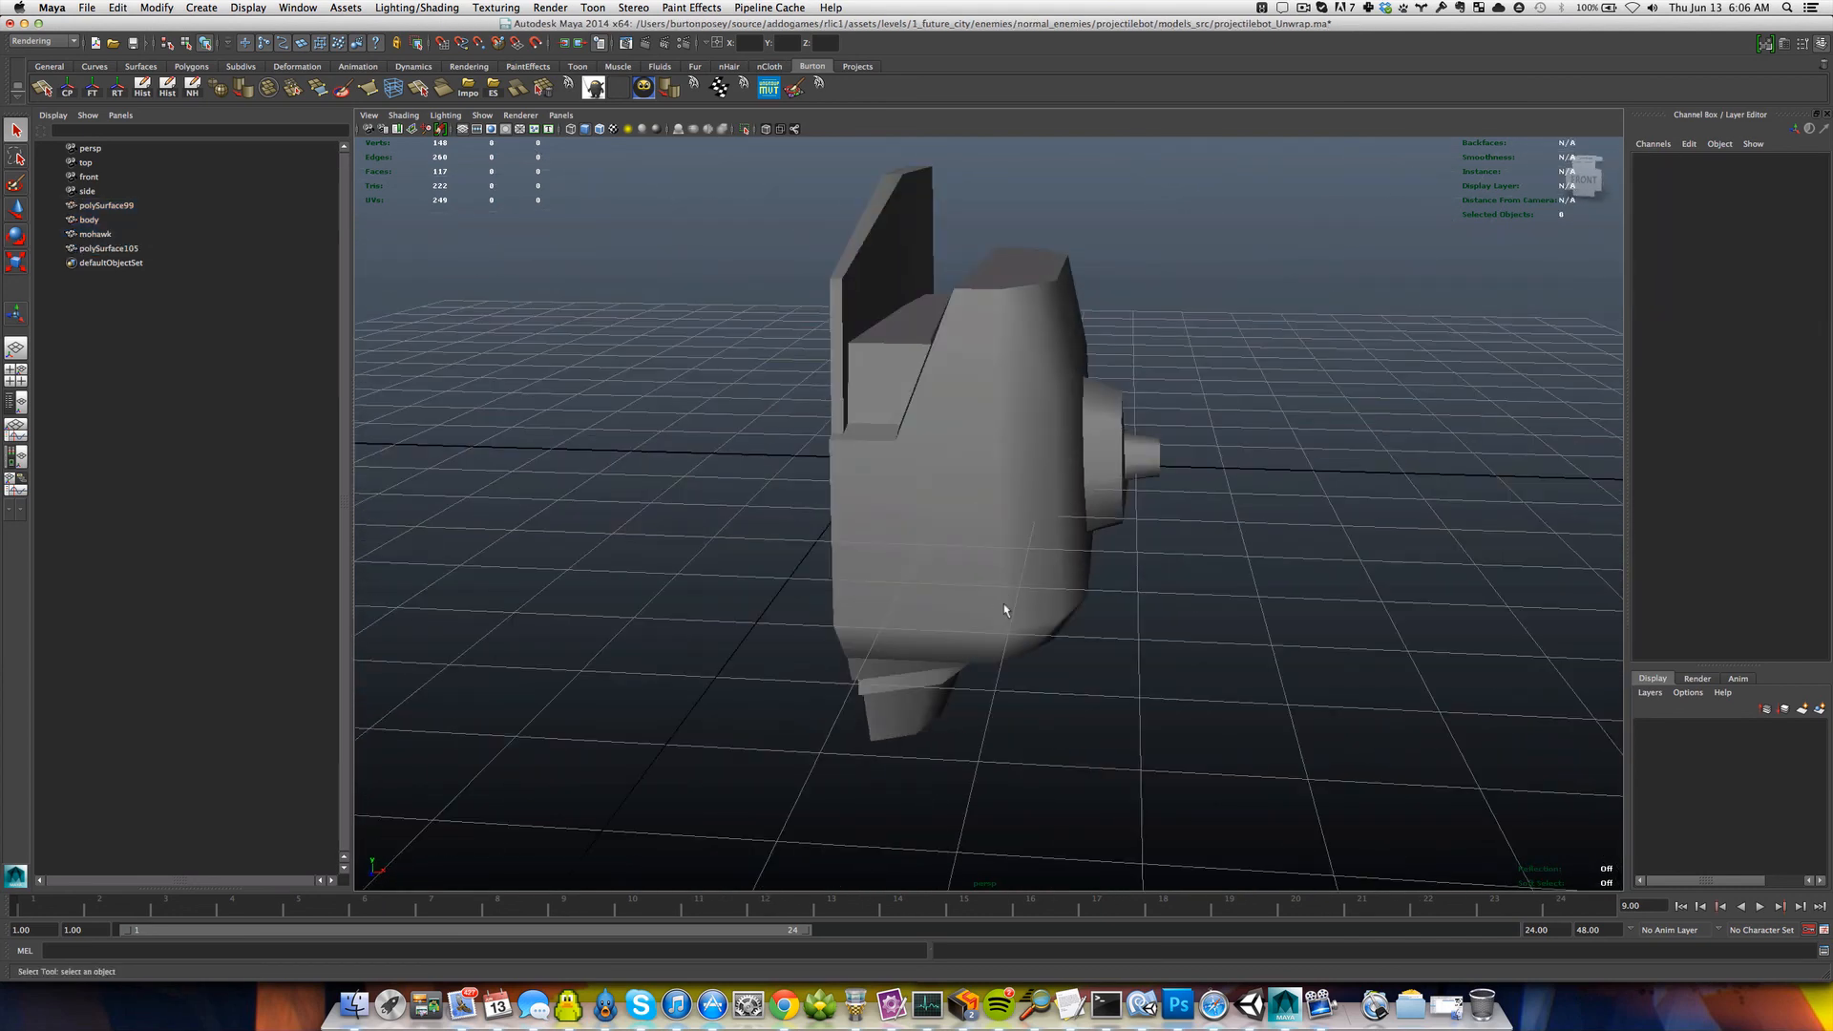